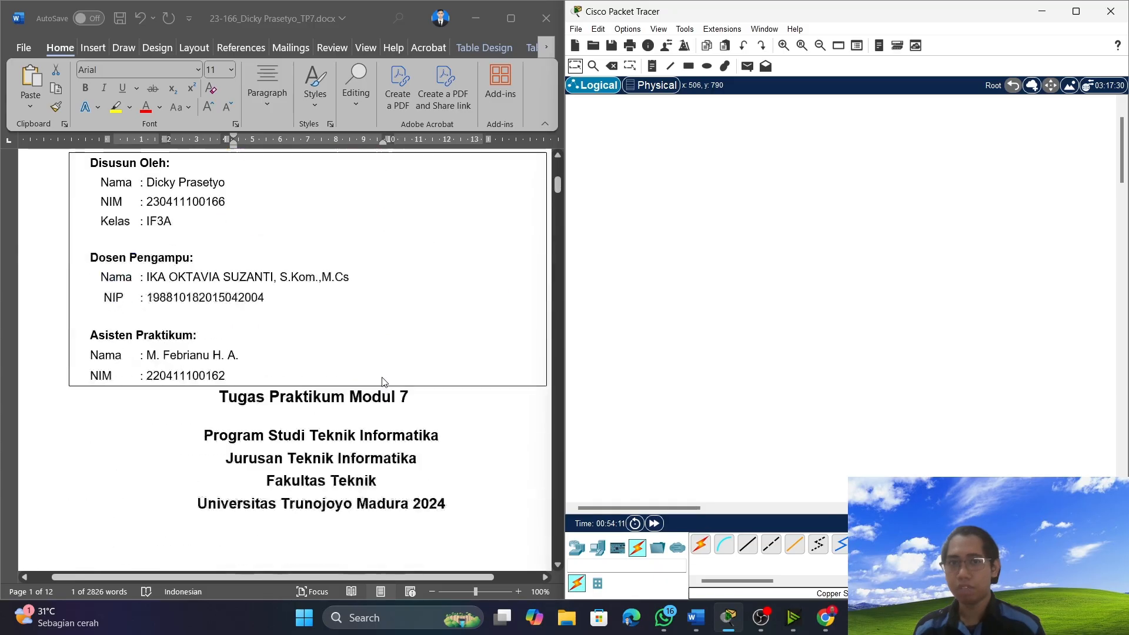
scroll(240, 396, "down", 4)
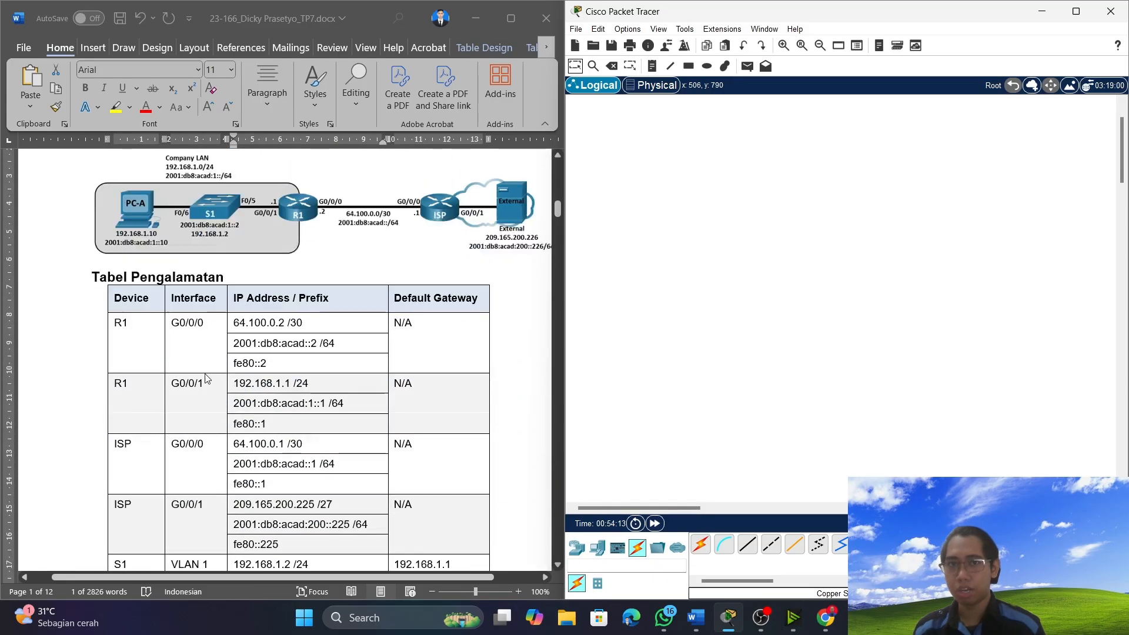
Place a PC and, beside it, a 2960 switch in the empty logical workspace, following the document's topology diagram.
scroll(265, 412, "up", 3)
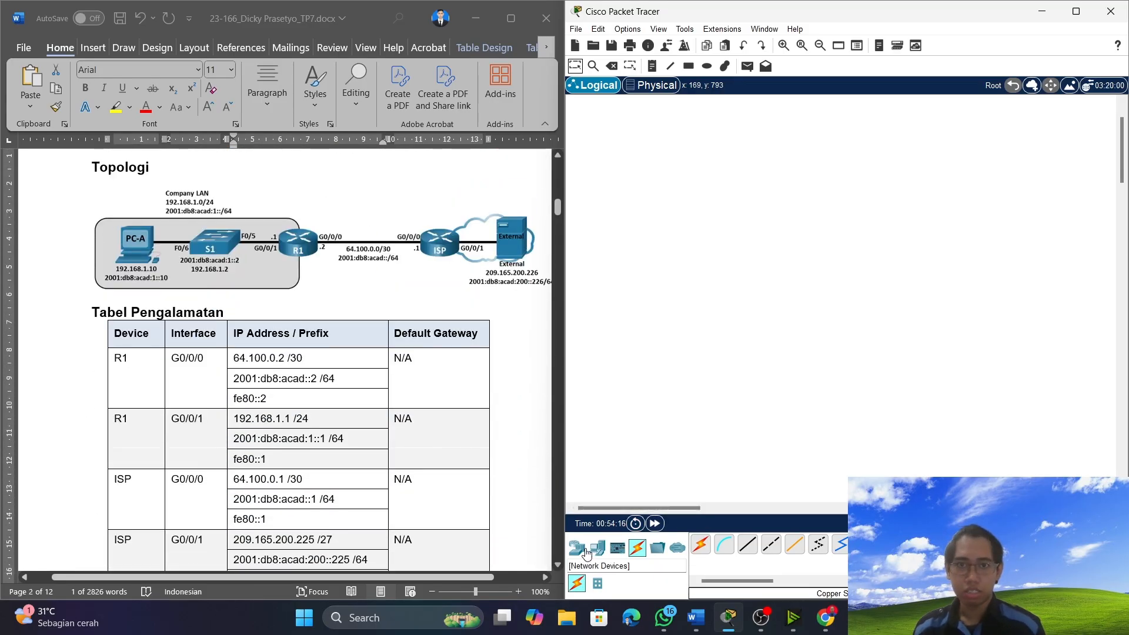
left_click(586, 553)
left_click(597, 549)
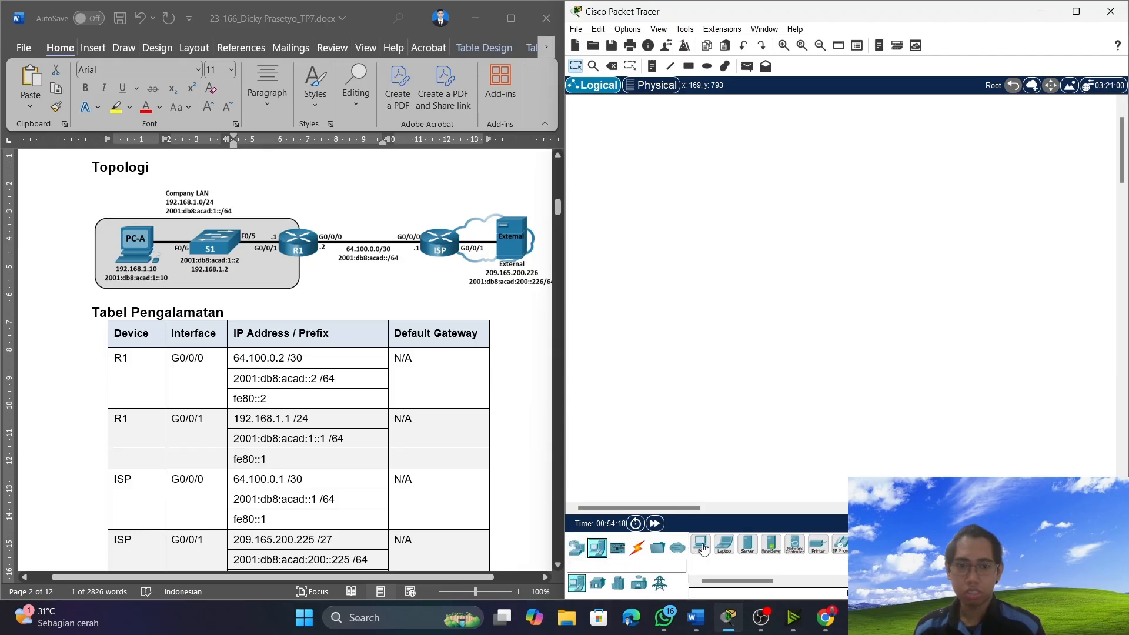
left_click_drag(703, 548, 656, 307)
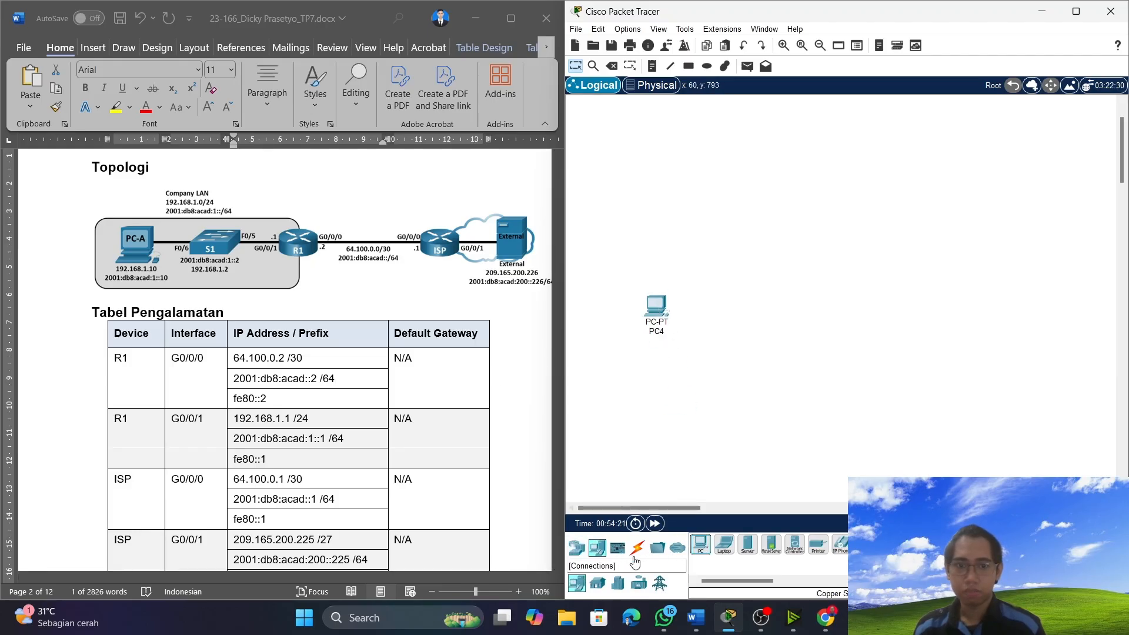
left_click(577, 548)
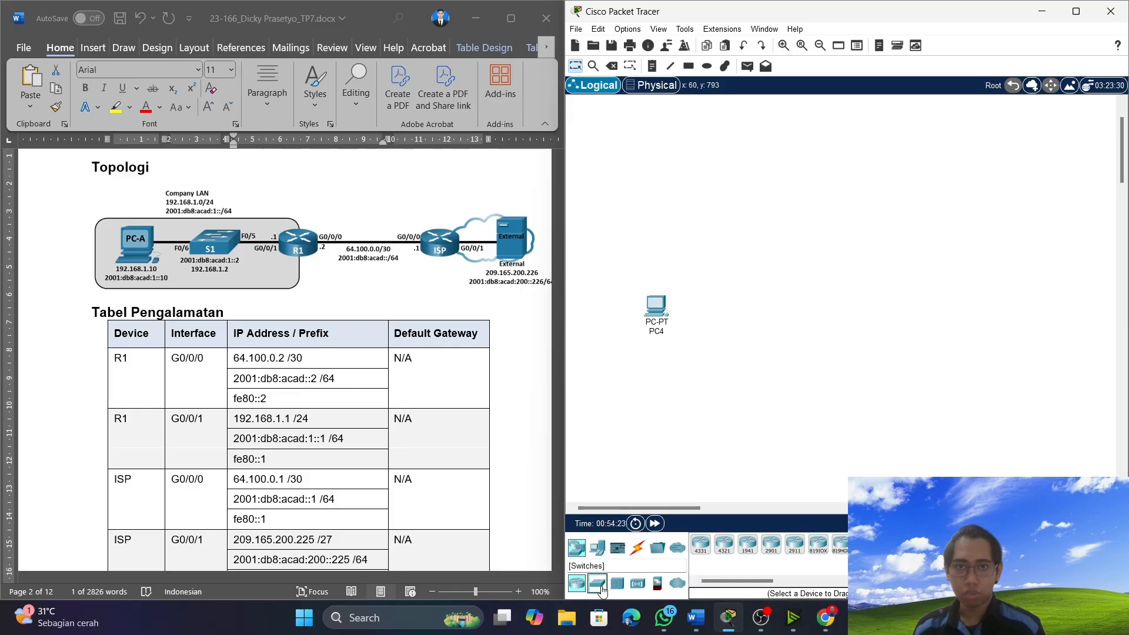
left_click(597, 583)
left_click_drag(700, 544, 735, 310)
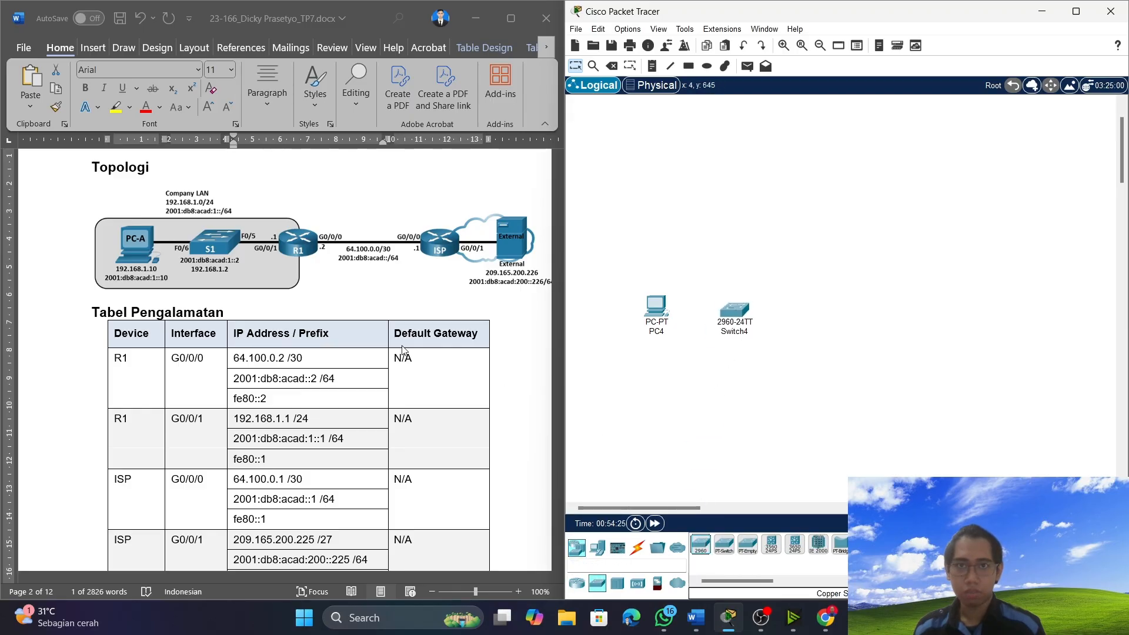
Add two ISR4331 routers and a server in a row after the 2960 switch.
left_click(577, 584)
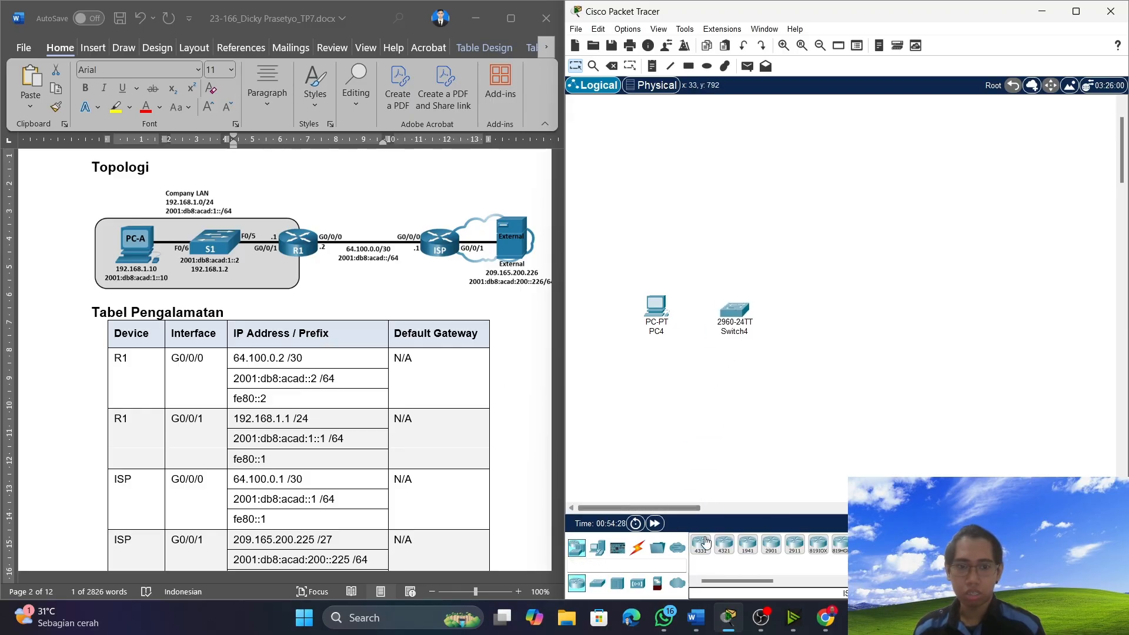
left_click_drag(705, 544, 837, 311)
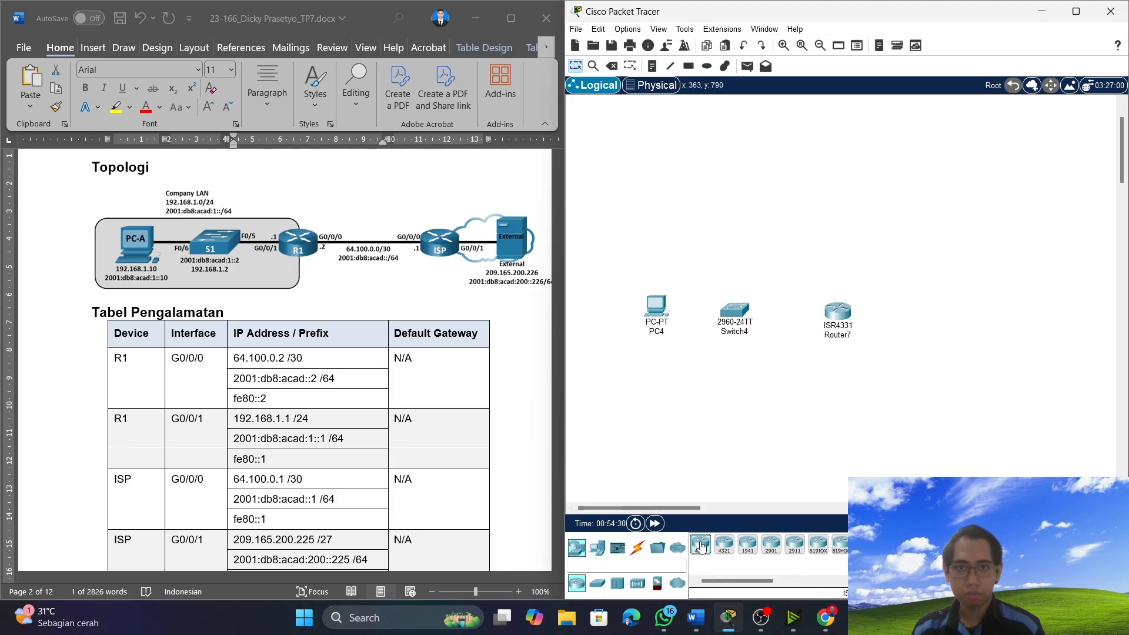
left_click_drag(700, 546, 945, 316)
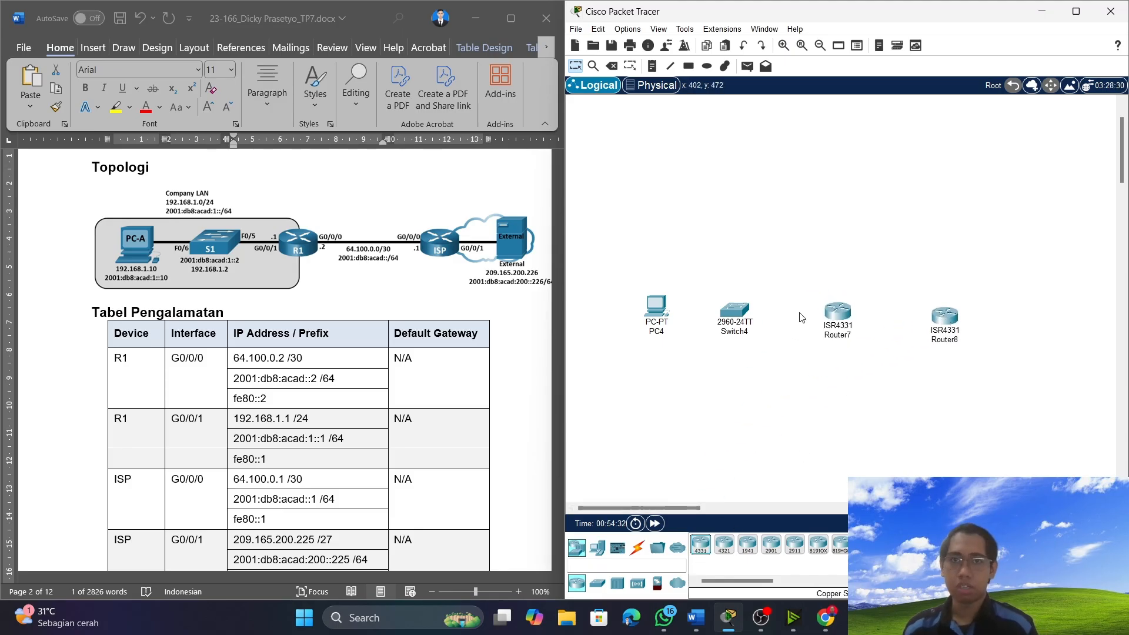
left_click(606, 550)
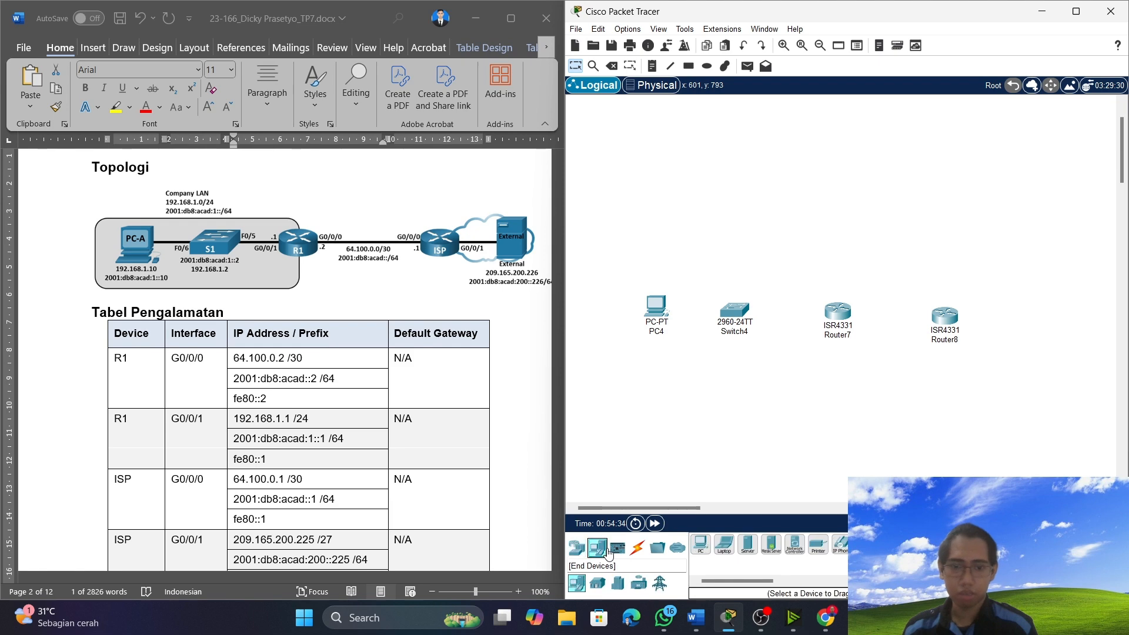
left_click_drag(750, 546, 1015, 321)
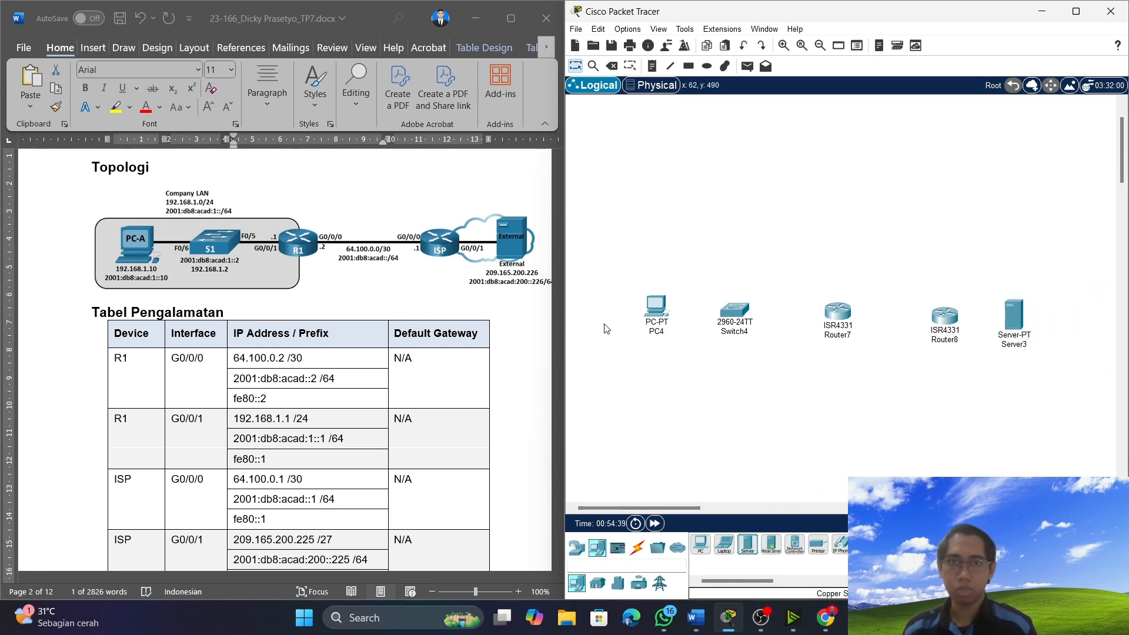
Rename the PC as PC-A and the 2960 switch as S1.
left_click(656, 331)
key("BackSpace")
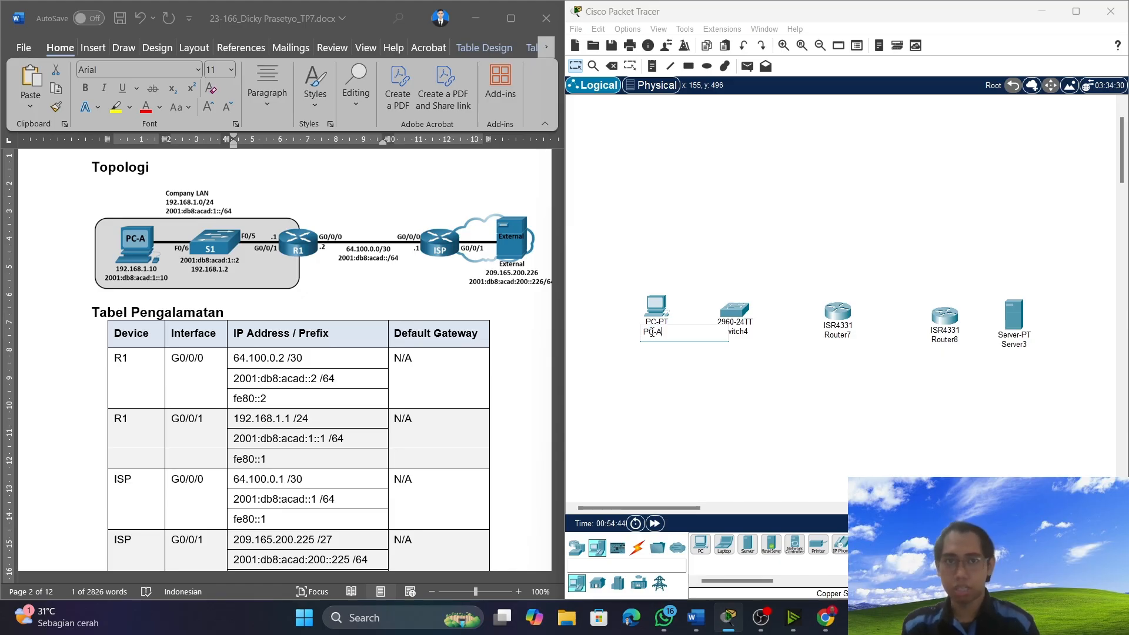
key("Return")
left_click(743, 327)
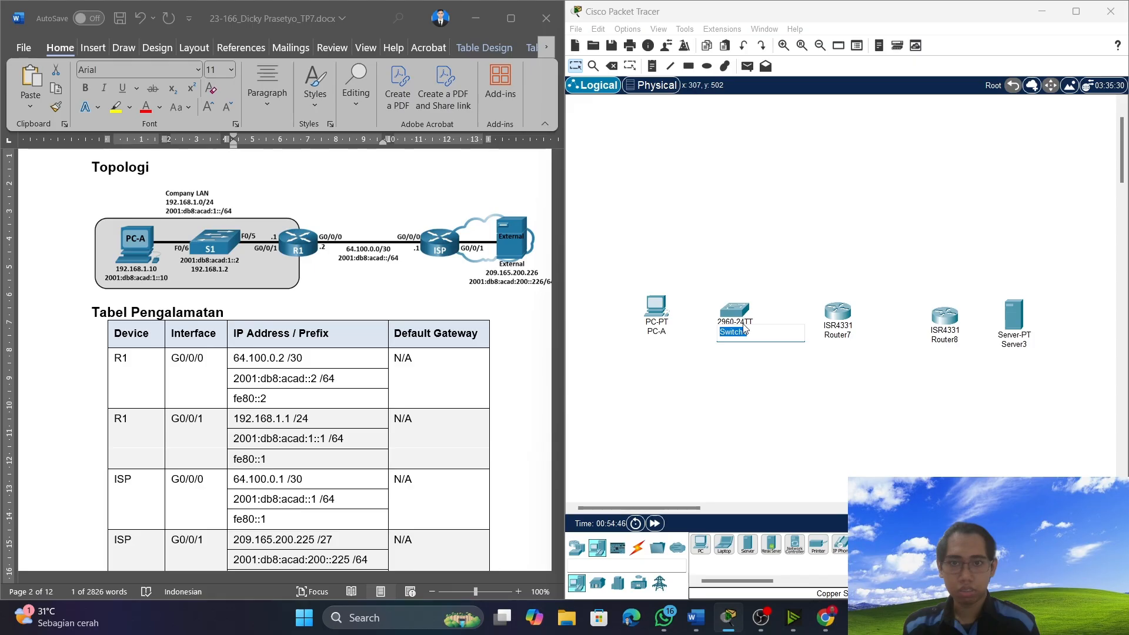
type("S1")
key("Return")
Rename the router nearest the switch as R1 and the router nearest the server as ISP.
left_click(842, 335)
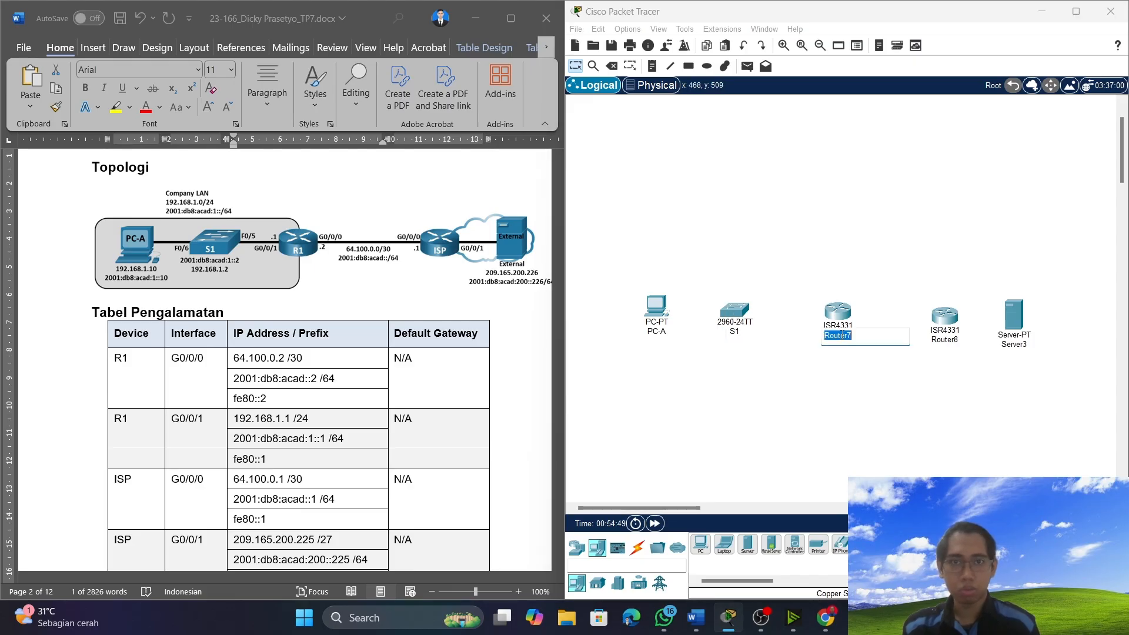
type("R1")
key("Return")
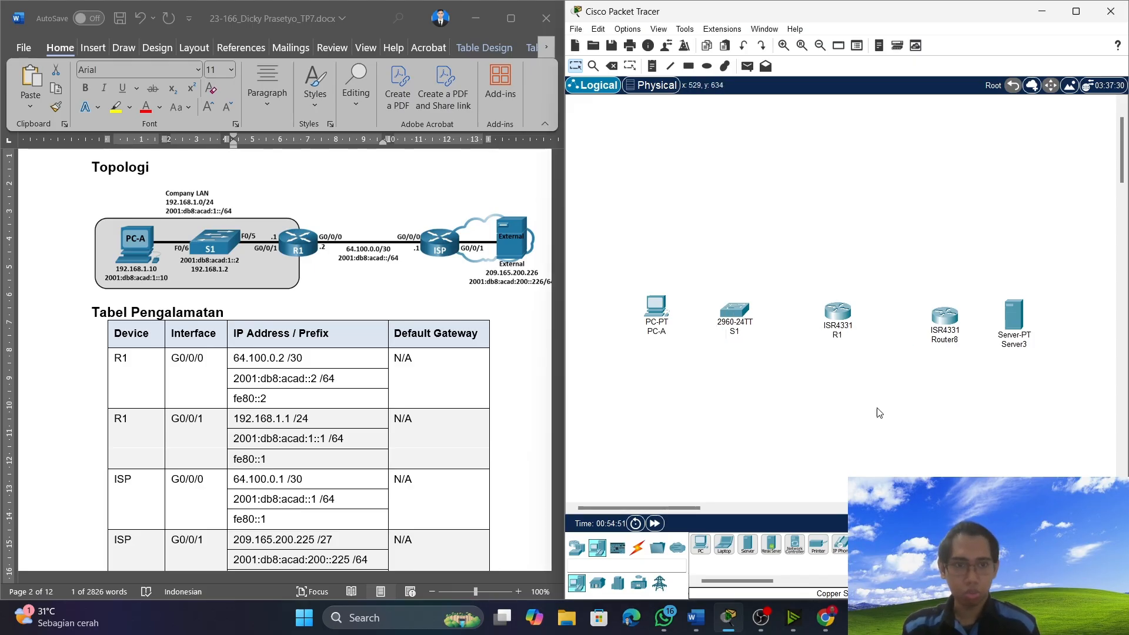
left_click(941, 341)
type("ISP")
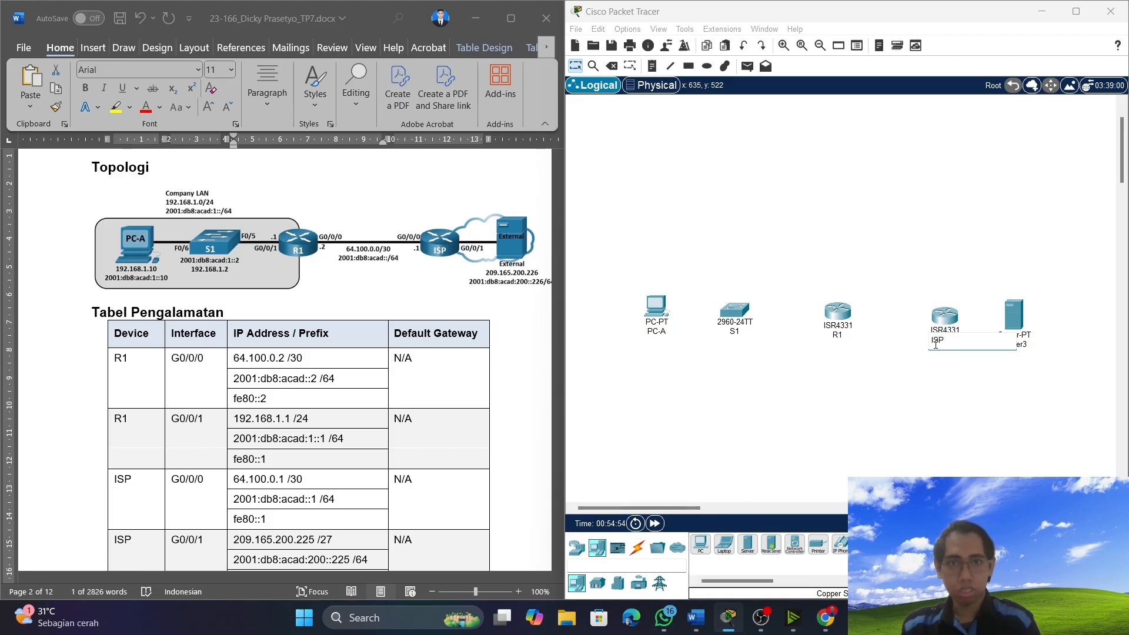
key("Return")
Rename the server as External.
left_click(1027, 343)
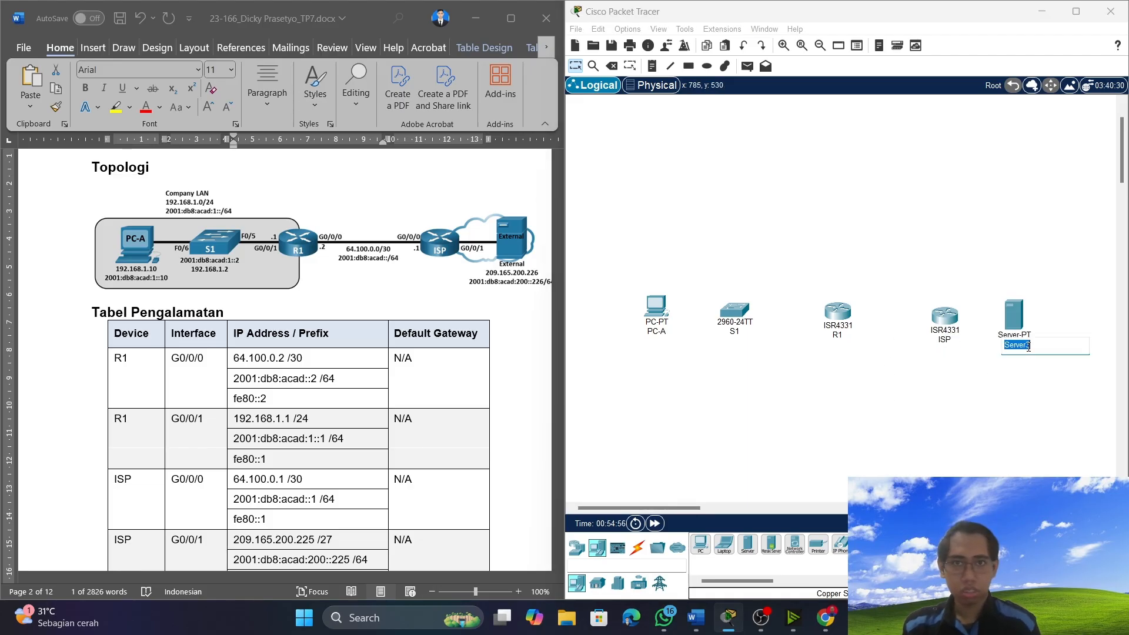
type("External")
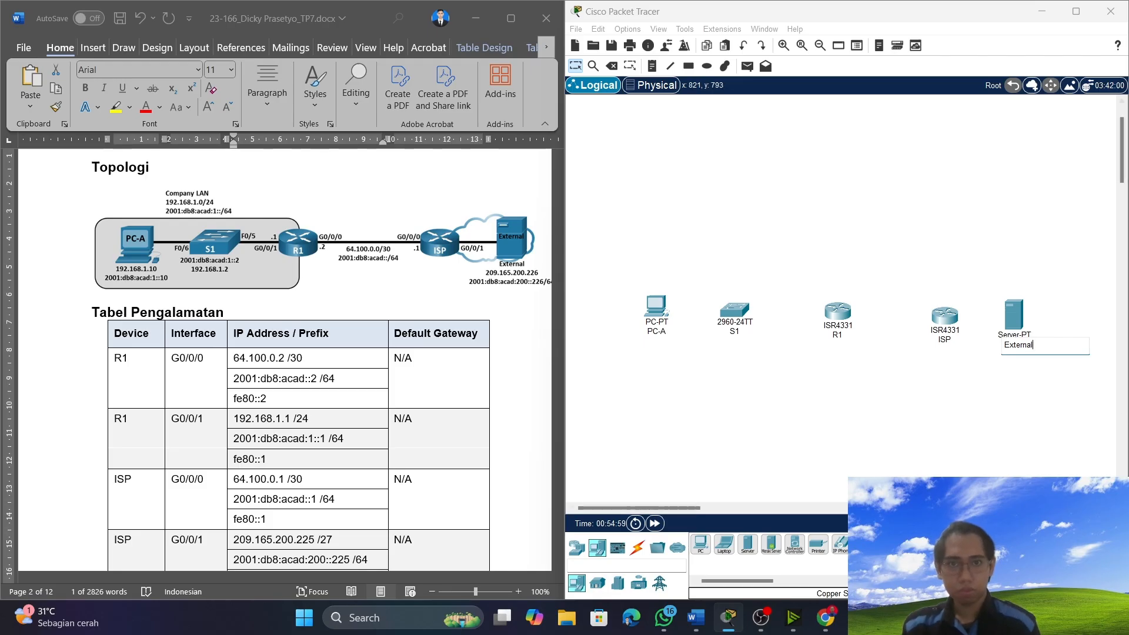
left_click(767, 405)
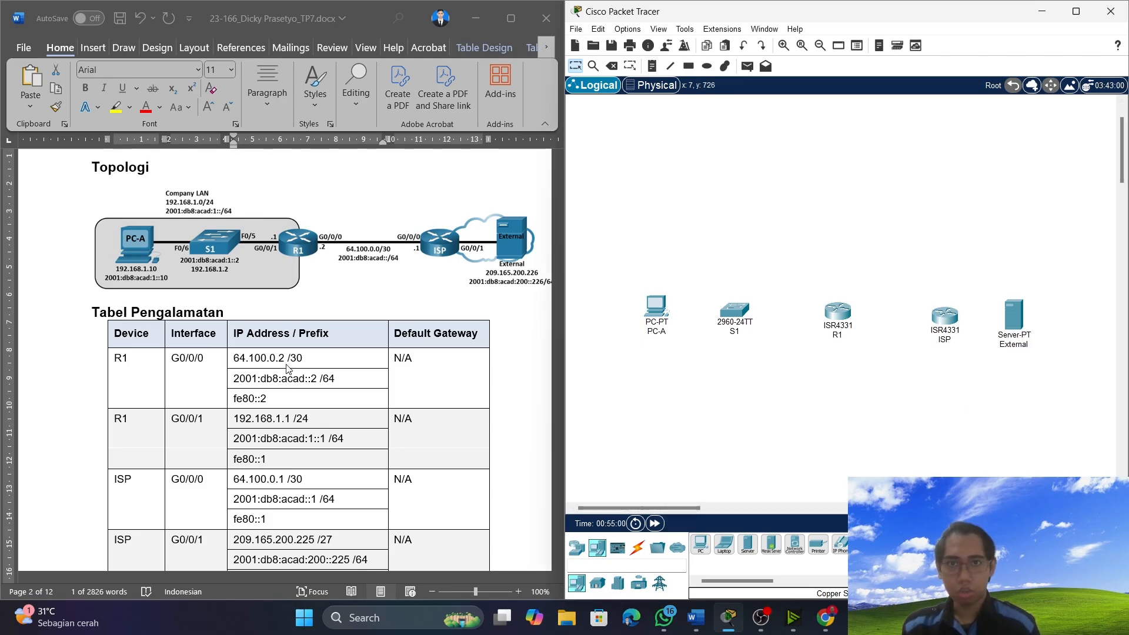
Connect PC-A's FastEthernet0 port to S1's FastEthernet0/6 port with a copper straight-through cable.
left_click(637, 547)
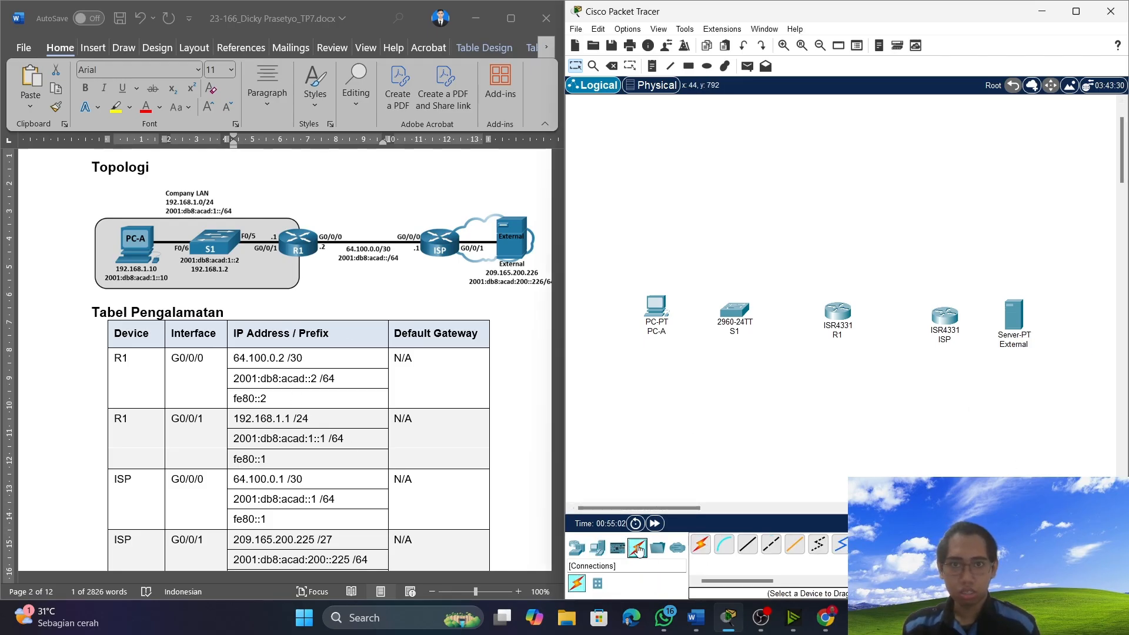
left_click(748, 548)
left_click(767, 549)
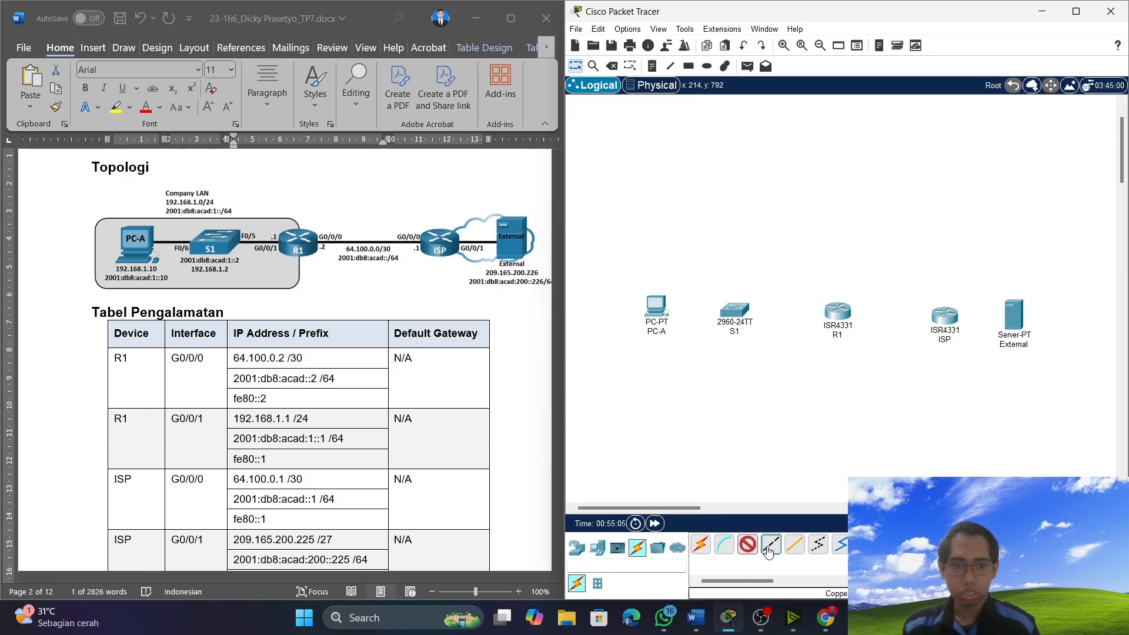
left_click(753, 551)
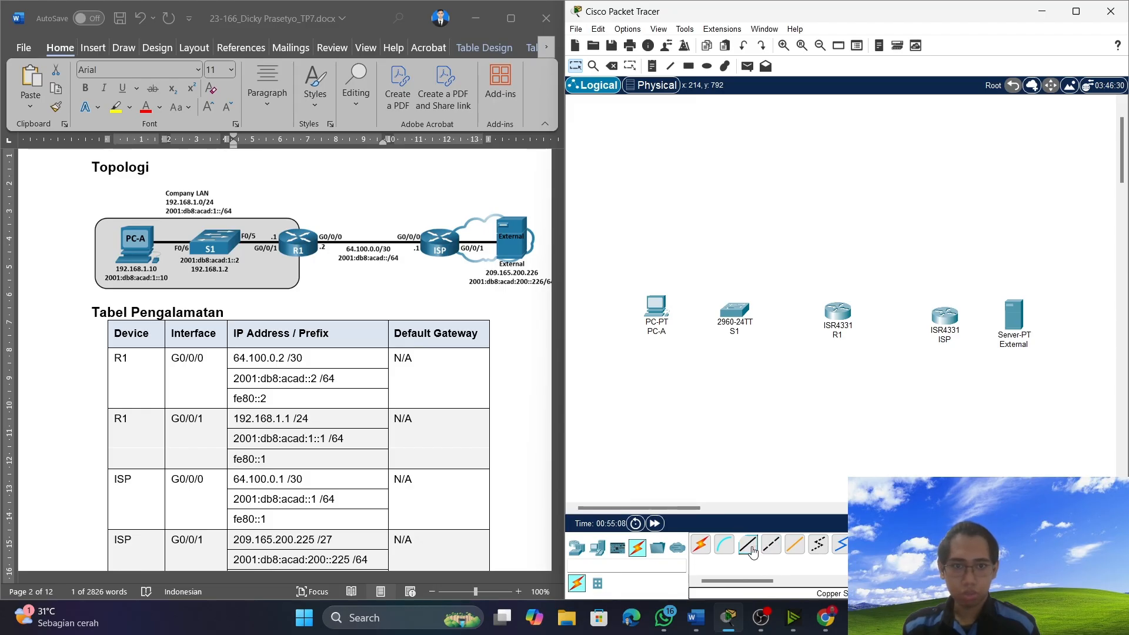
left_click(659, 313)
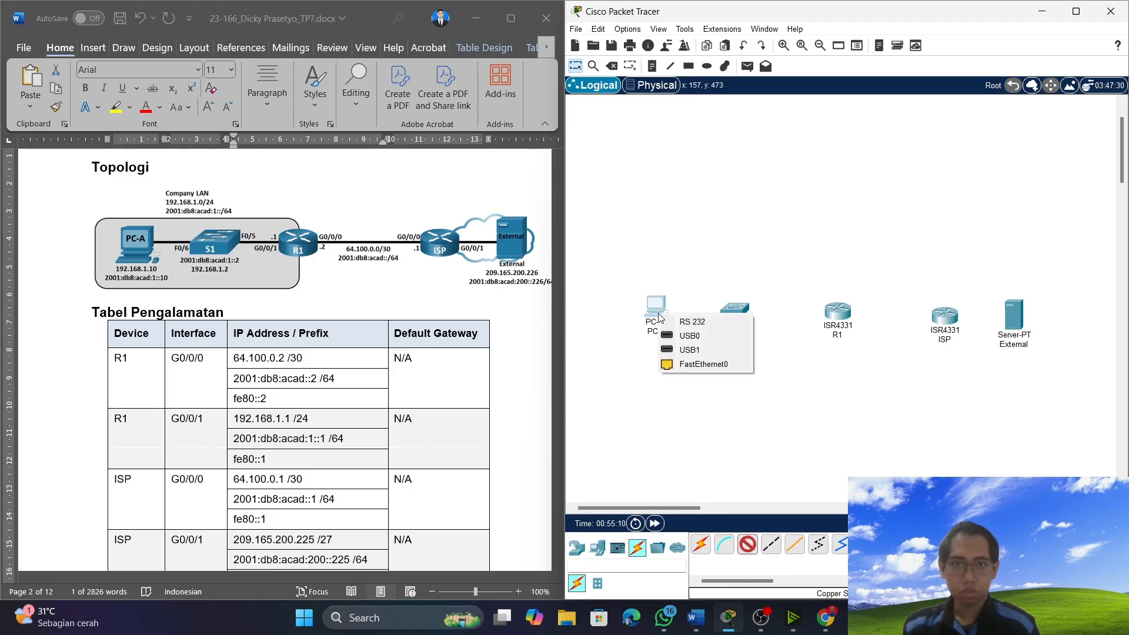
left_click(711, 365)
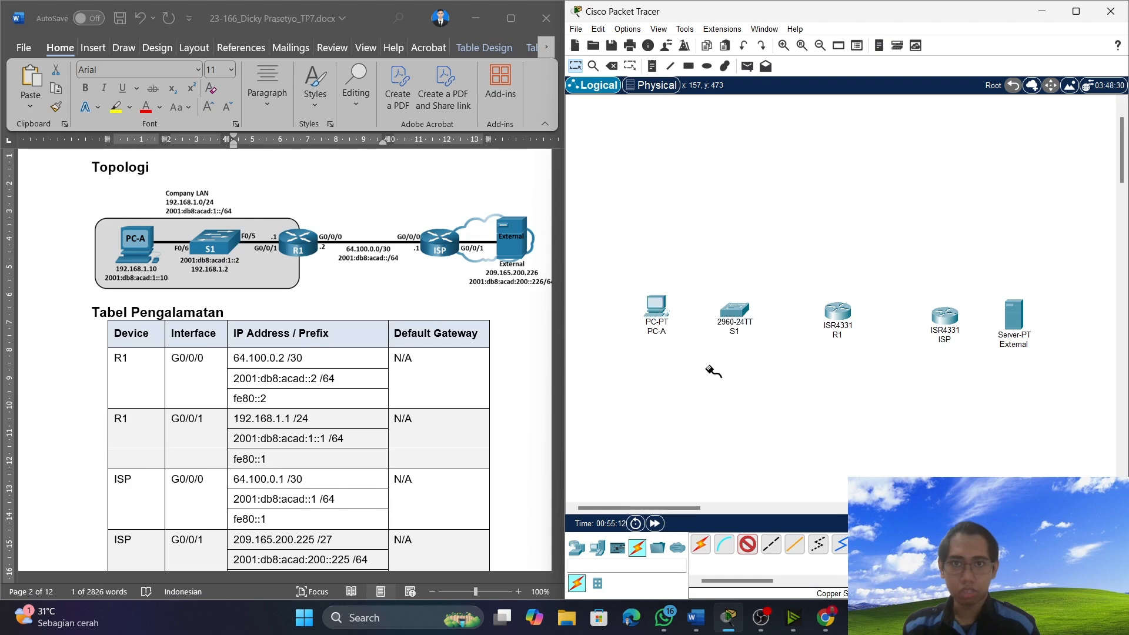
left_click(734, 310)
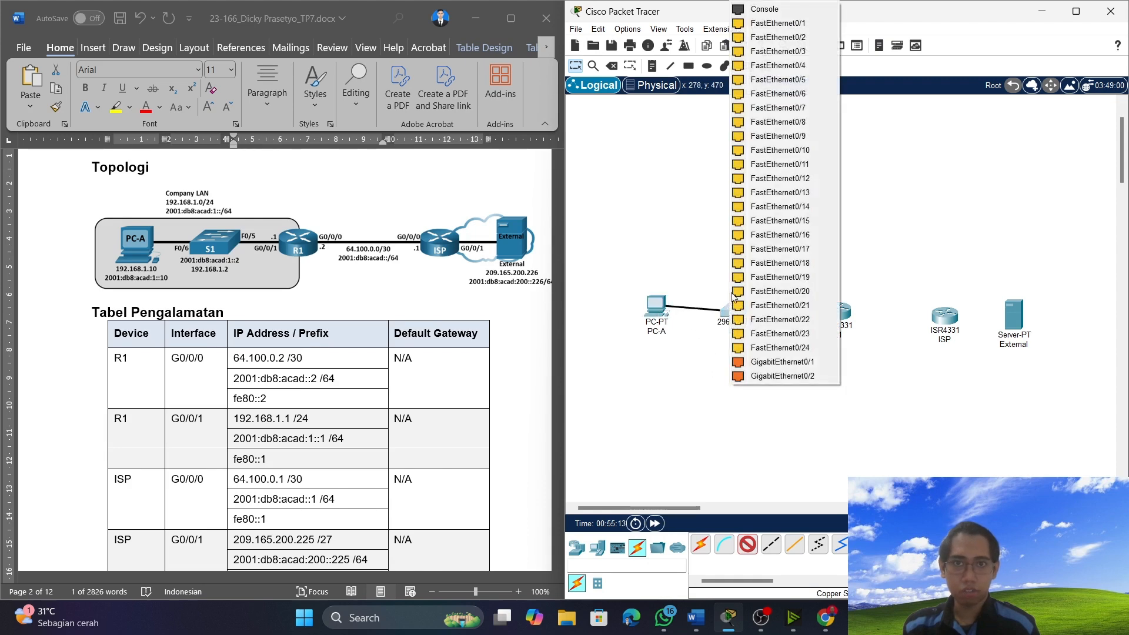
left_click(759, 94)
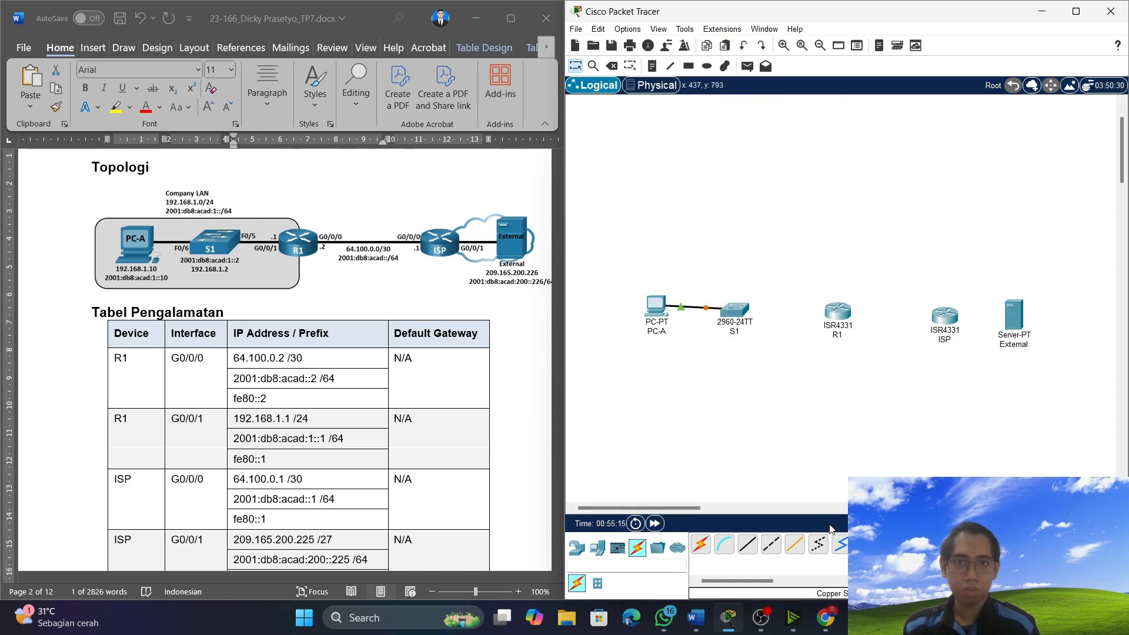
Connect S1's FastEthernet0/5 port to R1's GigabitEthernet0/0/1 port with a copper straight-through cable.
left_click(748, 546)
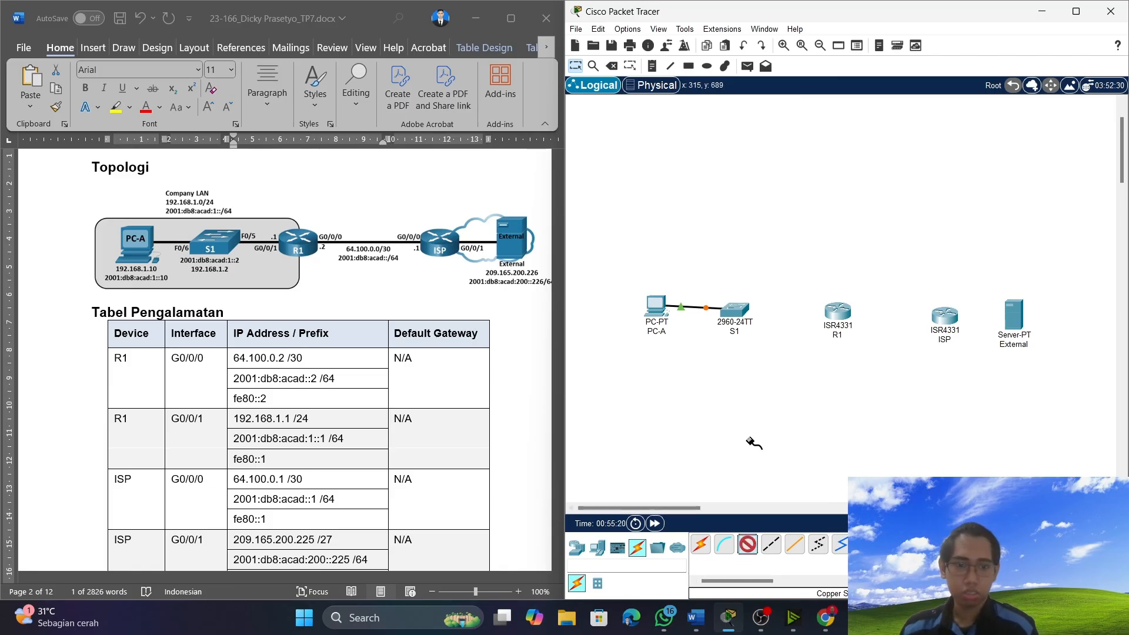
left_click(731, 307)
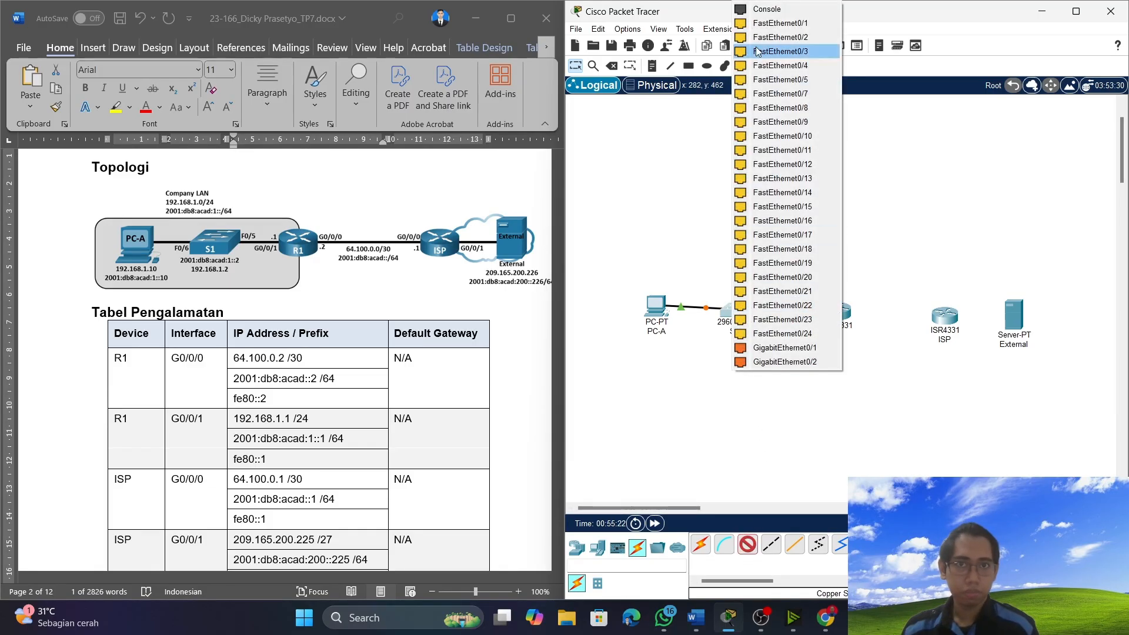
left_click(757, 80)
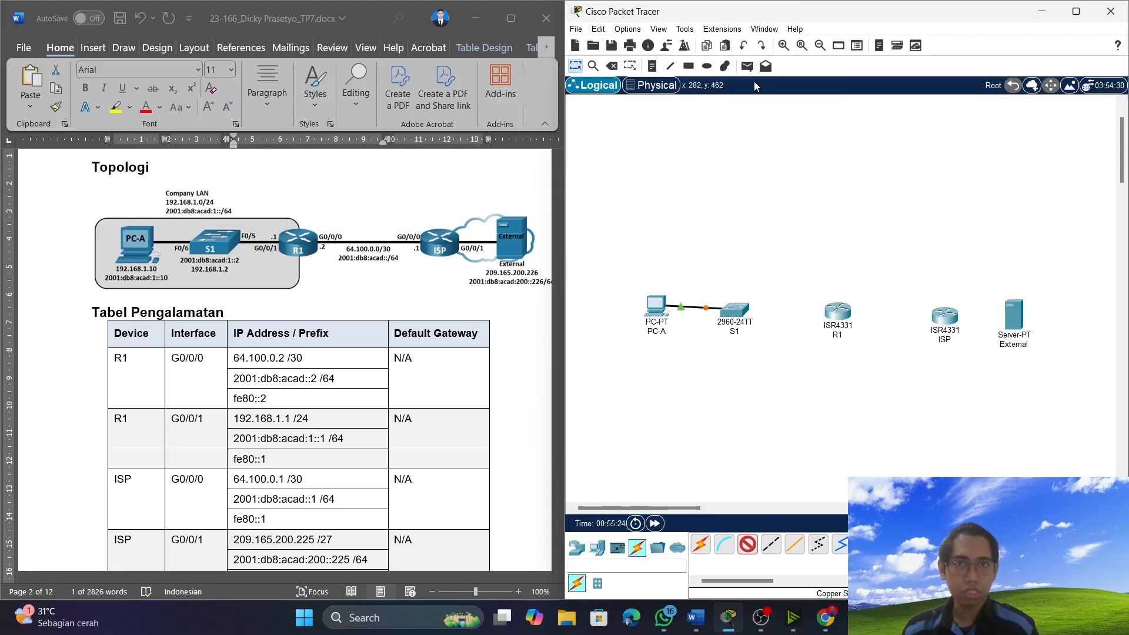
left_click(840, 313)
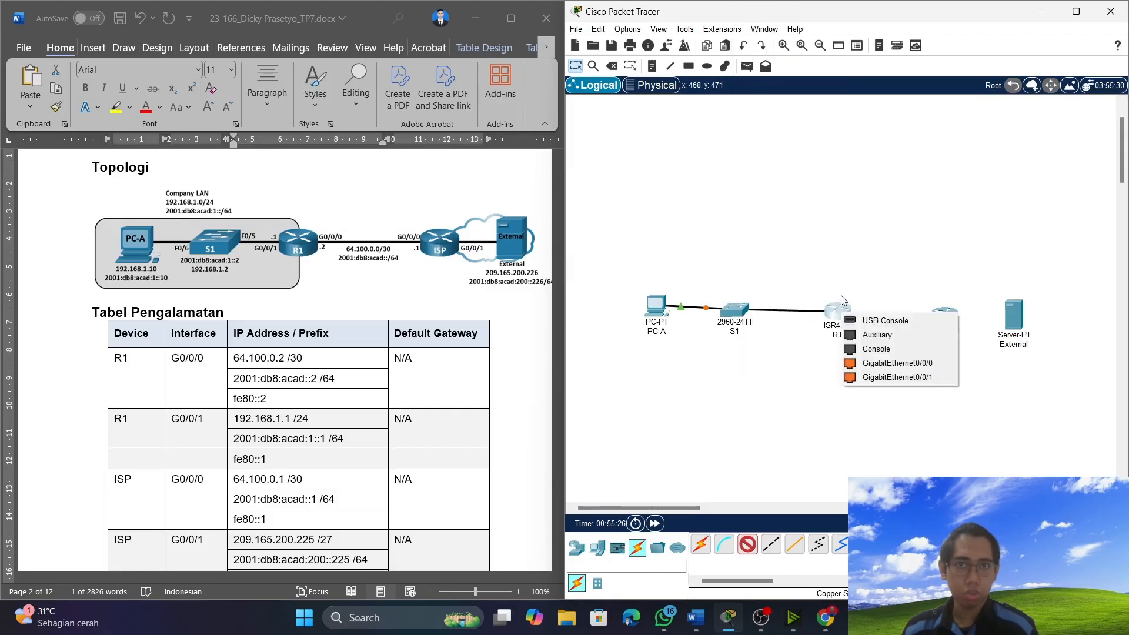
left_click(881, 377)
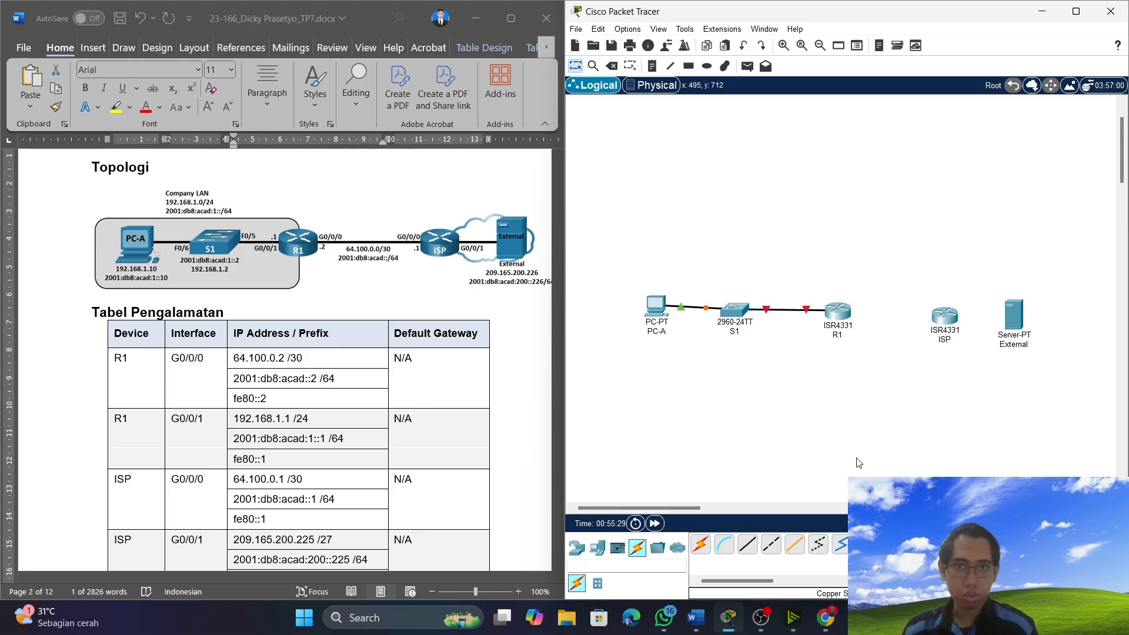
Connect R1's GigabitEthernet0/0/0 port to ISP's GigabitEthernet0/0/0 port with a copper straight-through cable.
left_click(747, 545)
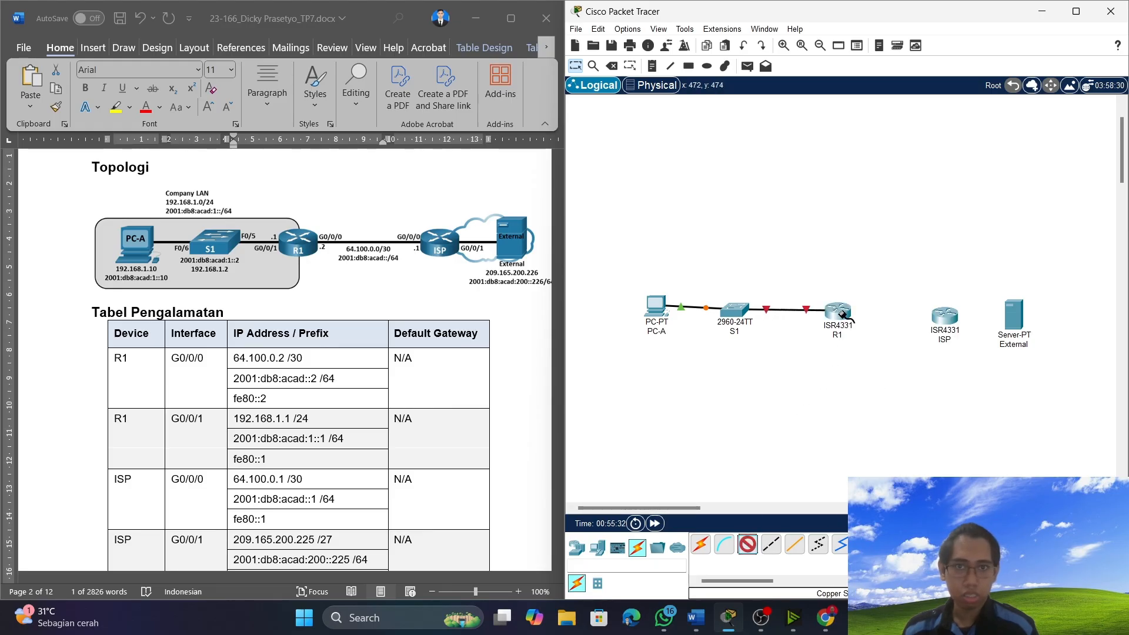
left_click(840, 313)
left_click(892, 363)
left_click(944, 317)
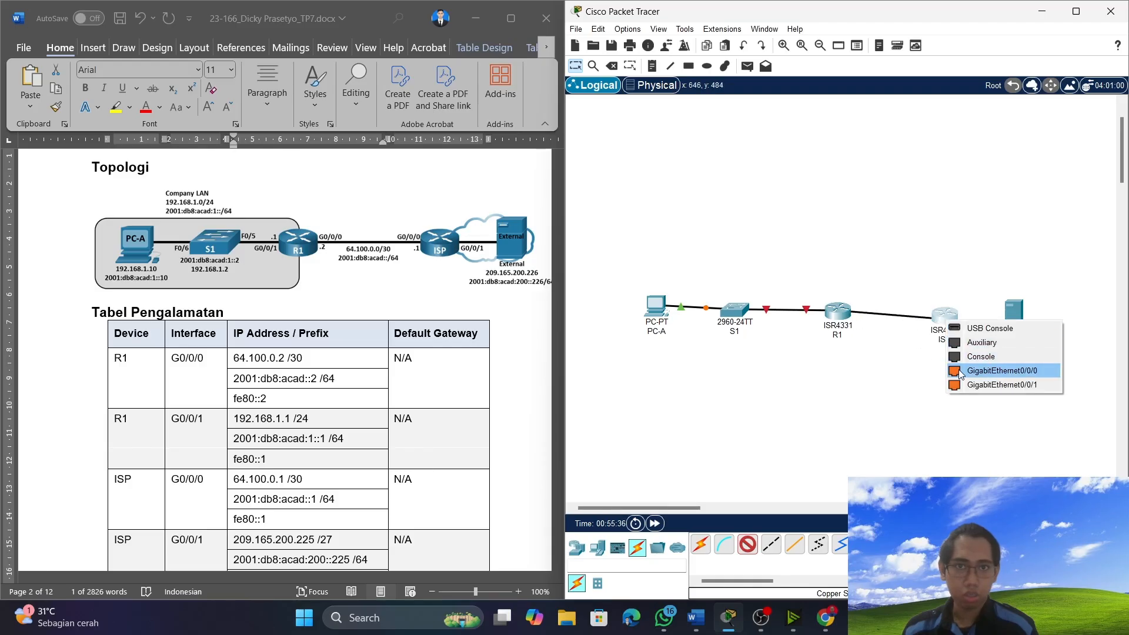
left_click(962, 372)
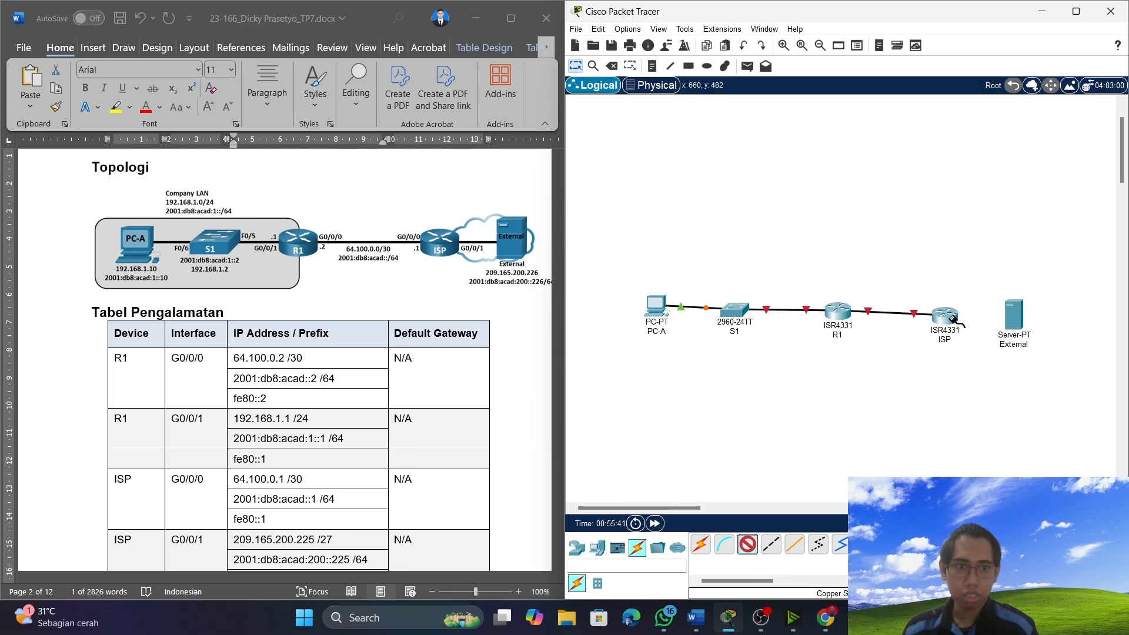
Connect ISP's GigabitEthernet0/0/1 port to External's FastEthernet0 port with a copper straight-through cable.
left_click(947, 316)
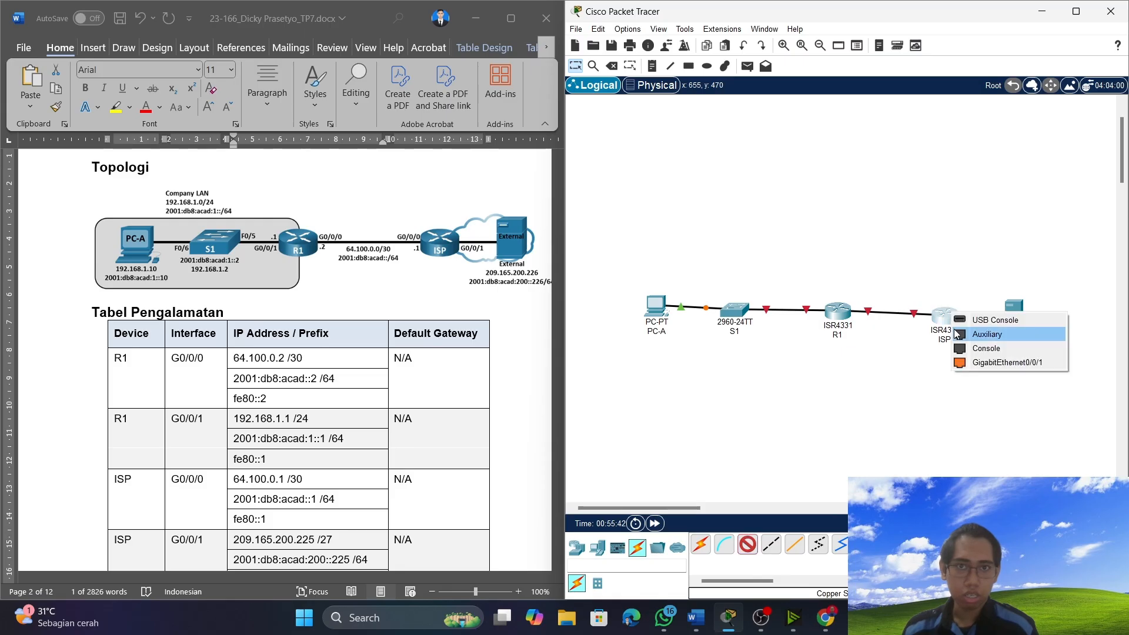
left_click(971, 362)
left_click(1020, 324)
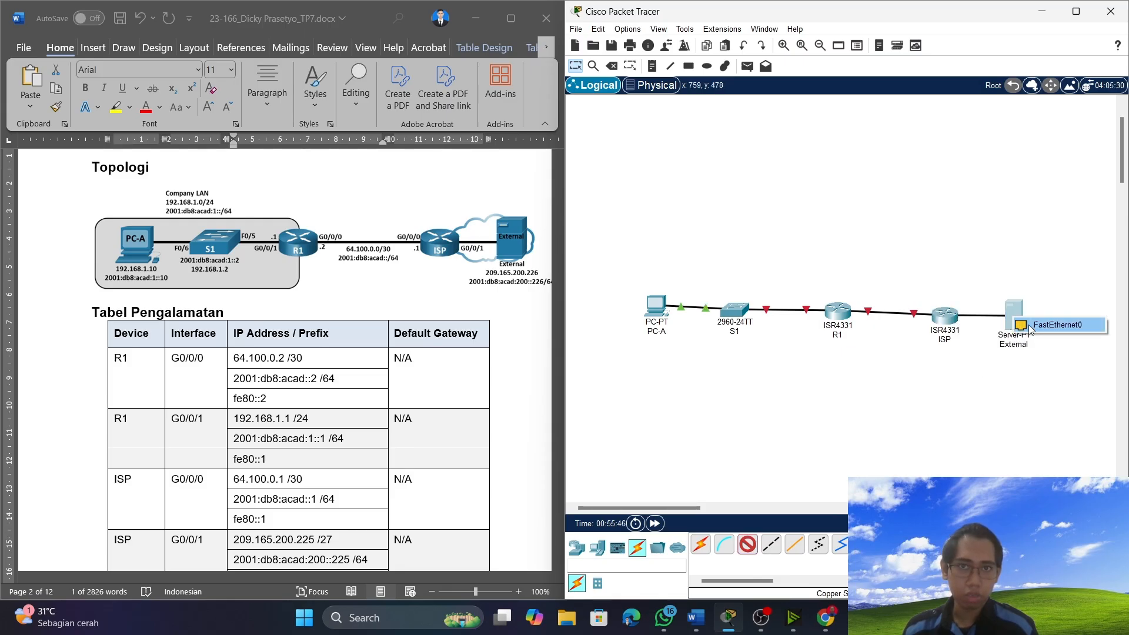
left_click(1030, 327)
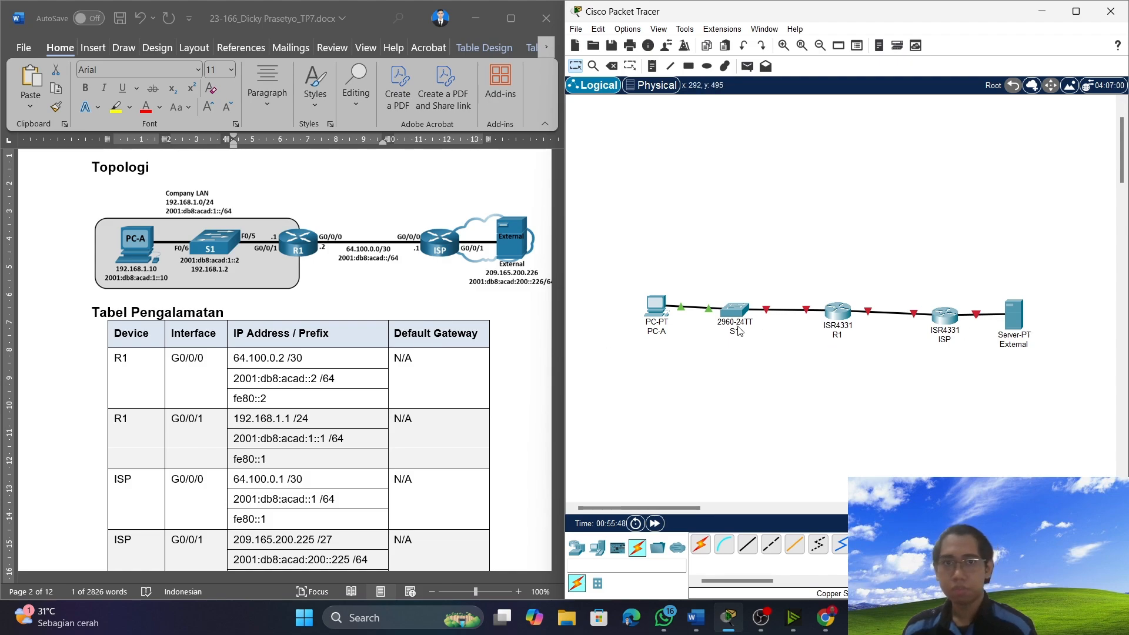
Review the lab document's equipment list, the Latihan 1 steps and the SDM template instructions for S1.
scroll(358, 381, "down", 15)
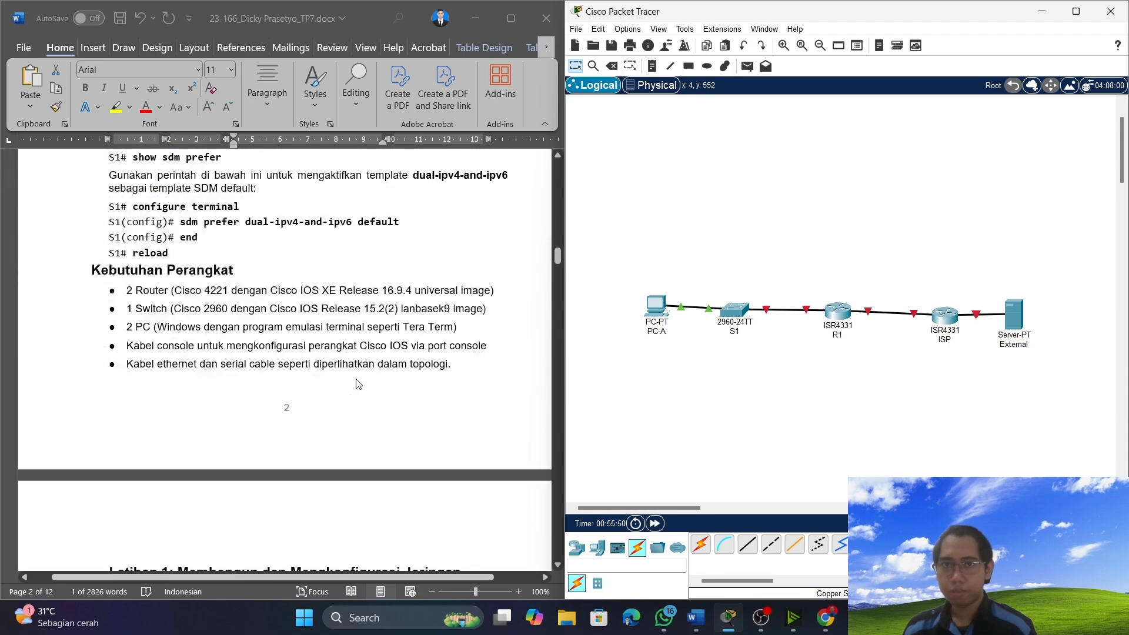
scroll(359, 383, "down", 3)
scroll(286, 352, "up", 2)
scroll(235, 305, "down", 5)
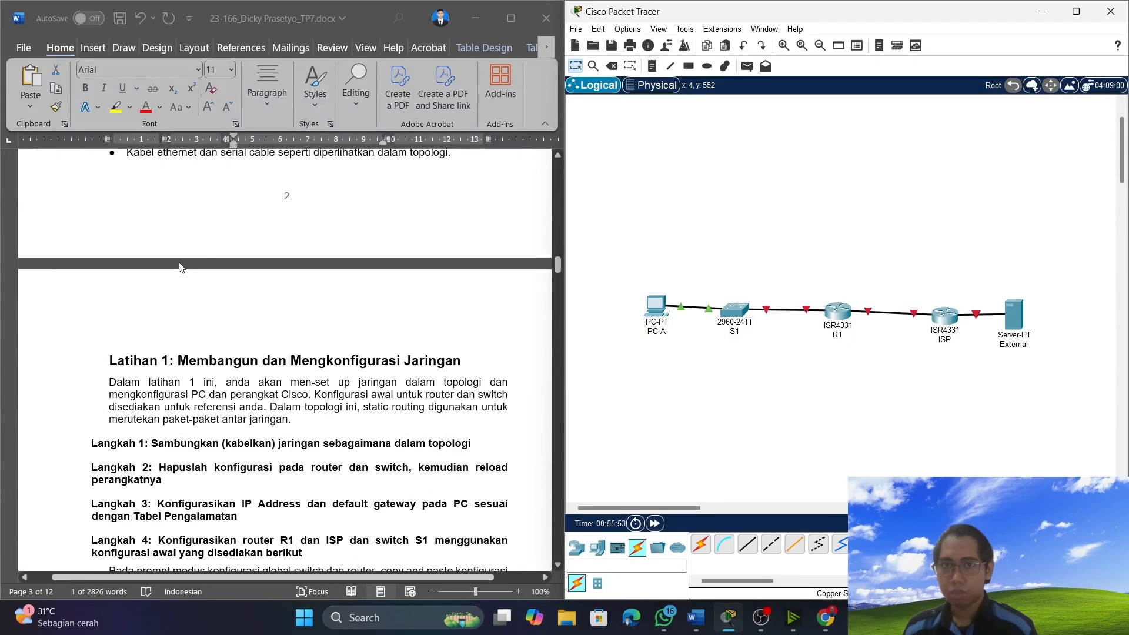
scroll(259, 438, "down", 1)
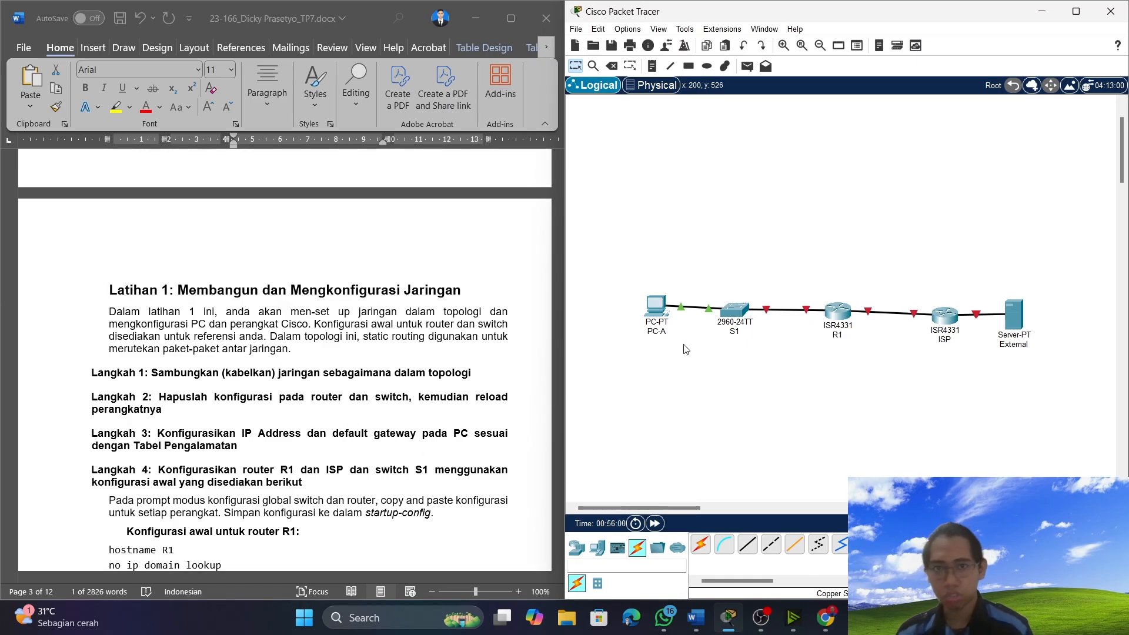
scroll(164, 395, "up", 10)
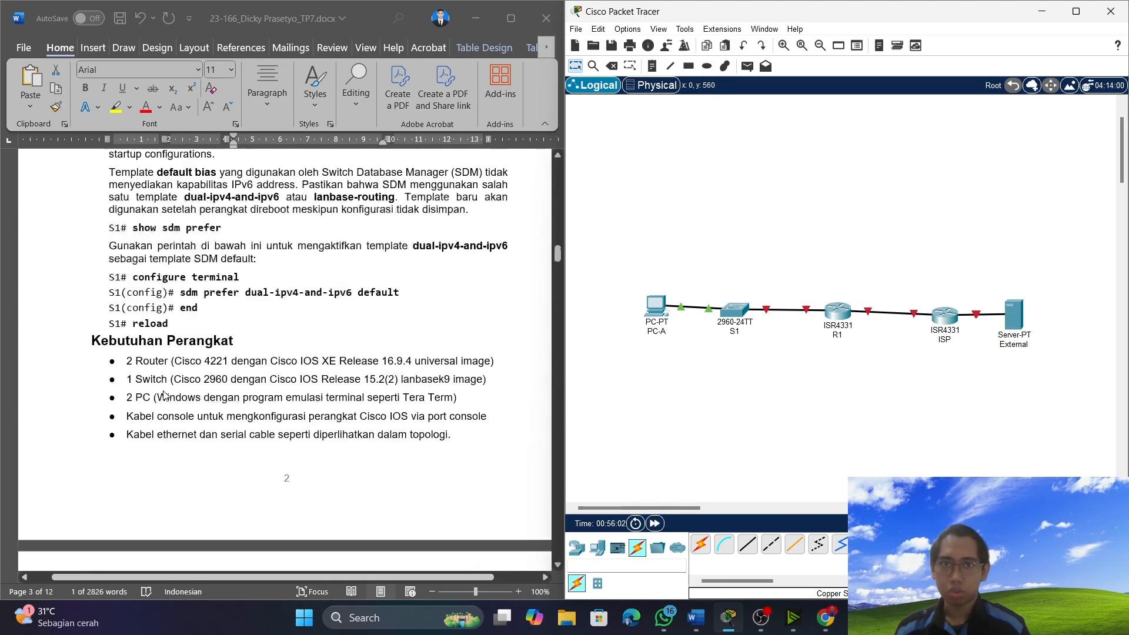
scroll(164, 395, "up", 3)
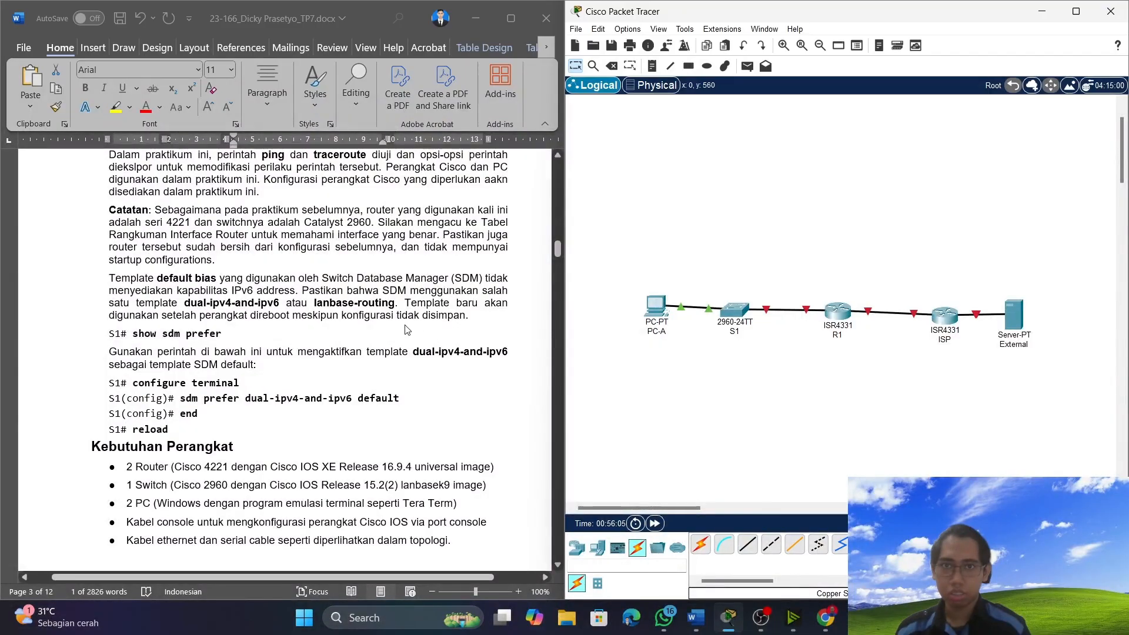
Open S1's command-line interface and start a console session.
left_click(735, 318)
left_click(493, 114)
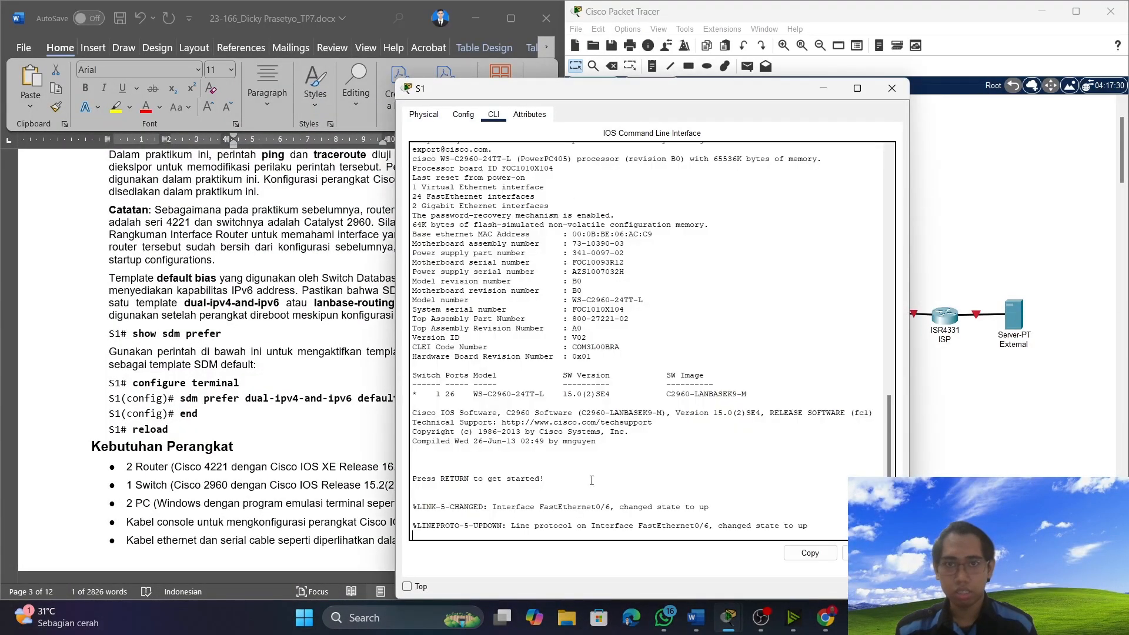
key("Return")
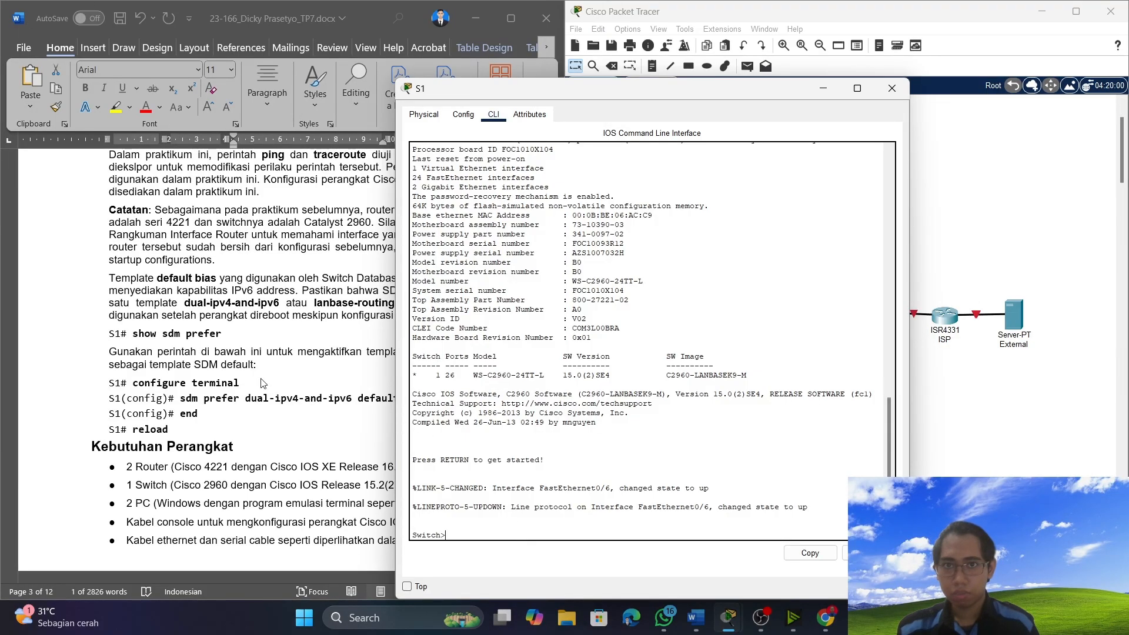
Copy the show sdm prefer command from the document and try to run it at S1's user EXEC prompt.
left_click(207, 330)
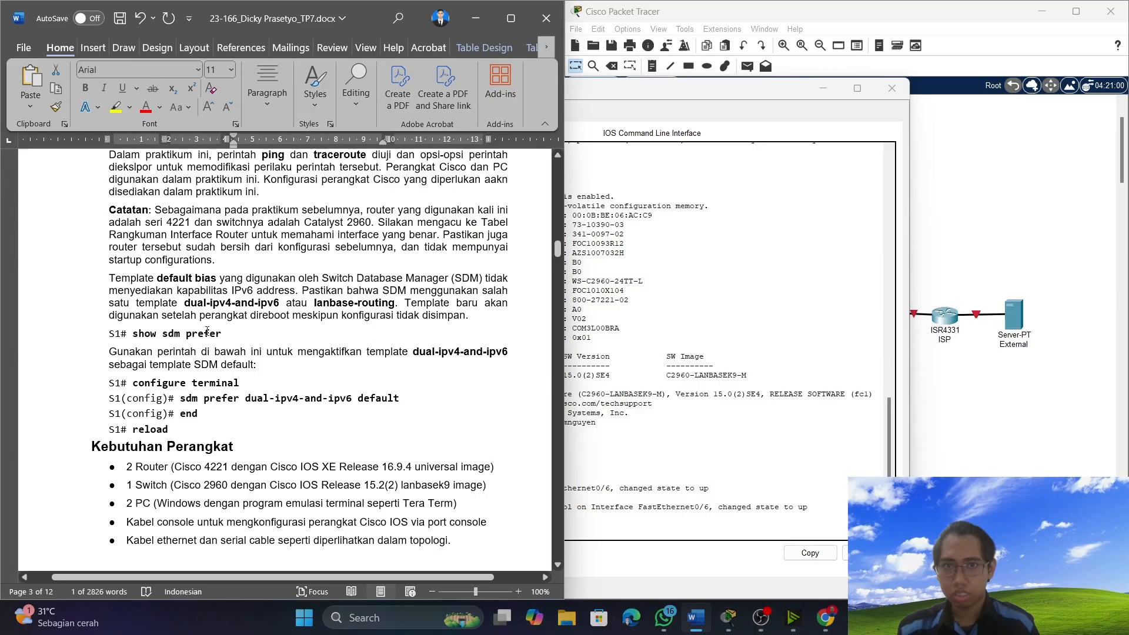
left_click_drag(224, 335, 133, 334)
key("super+c")
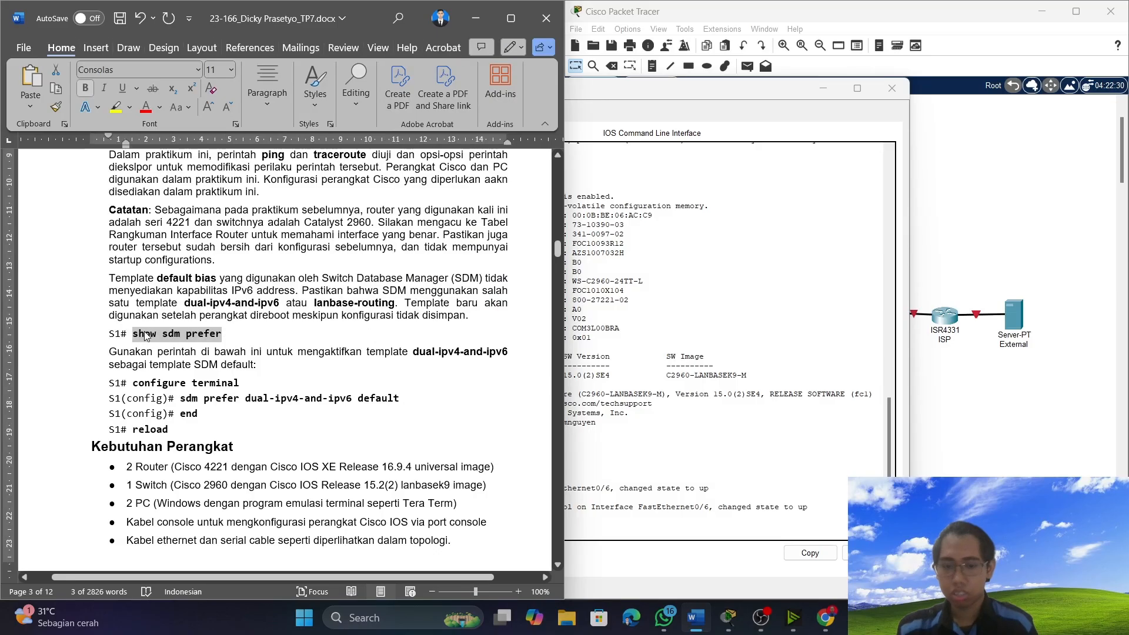
left_click(806, 97)
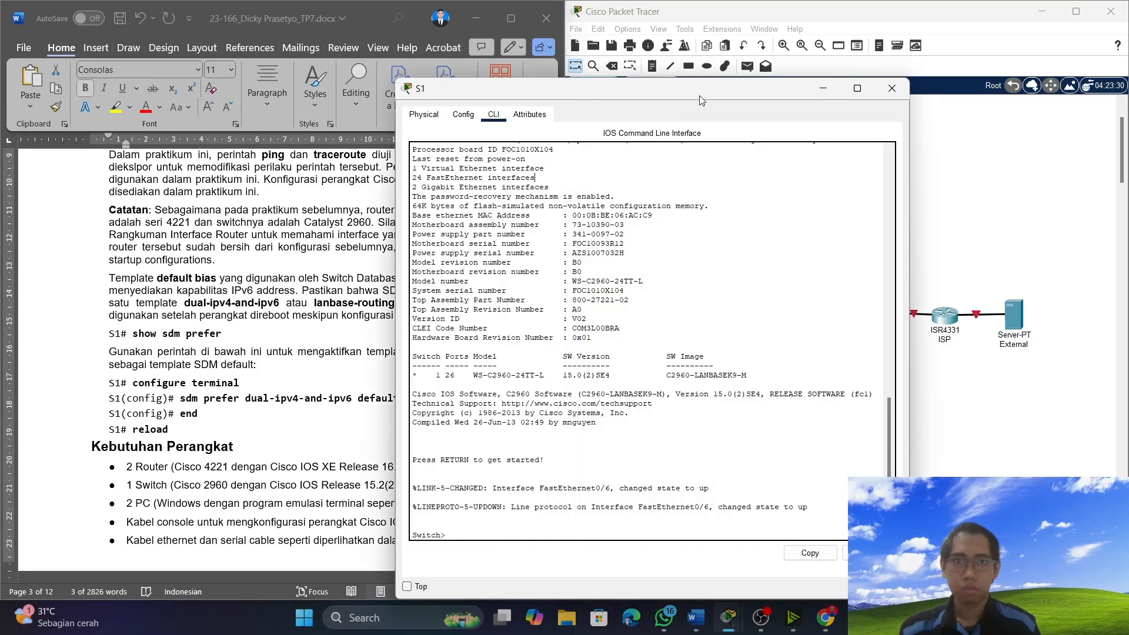
left_click_drag(700, 95, 863, 37)
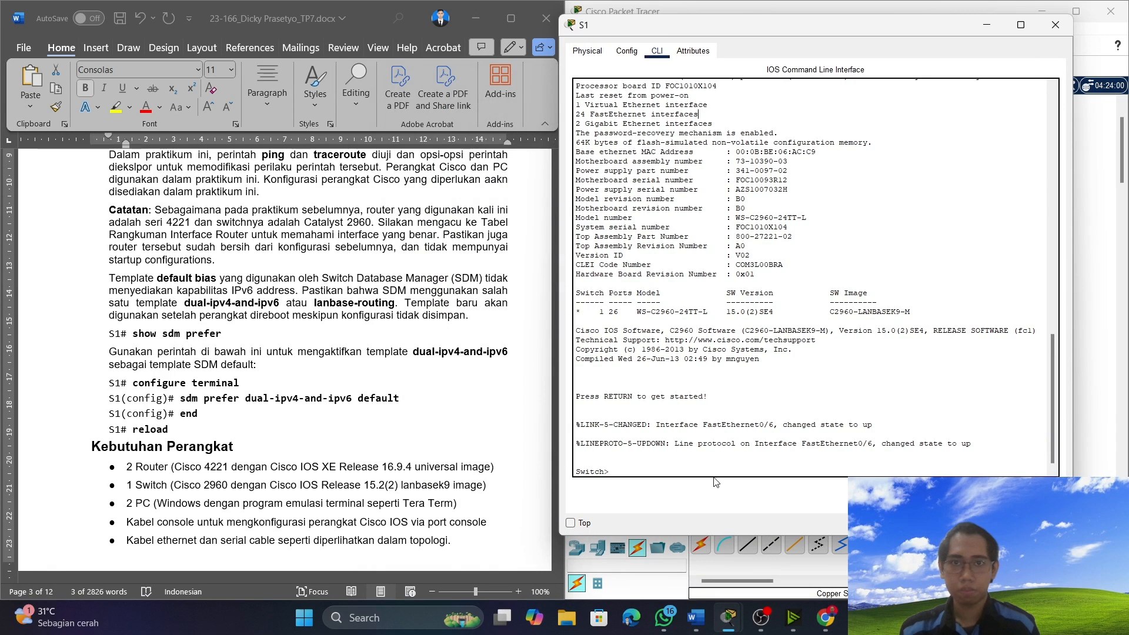
right_click(656, 467)
left_click(670, 493)
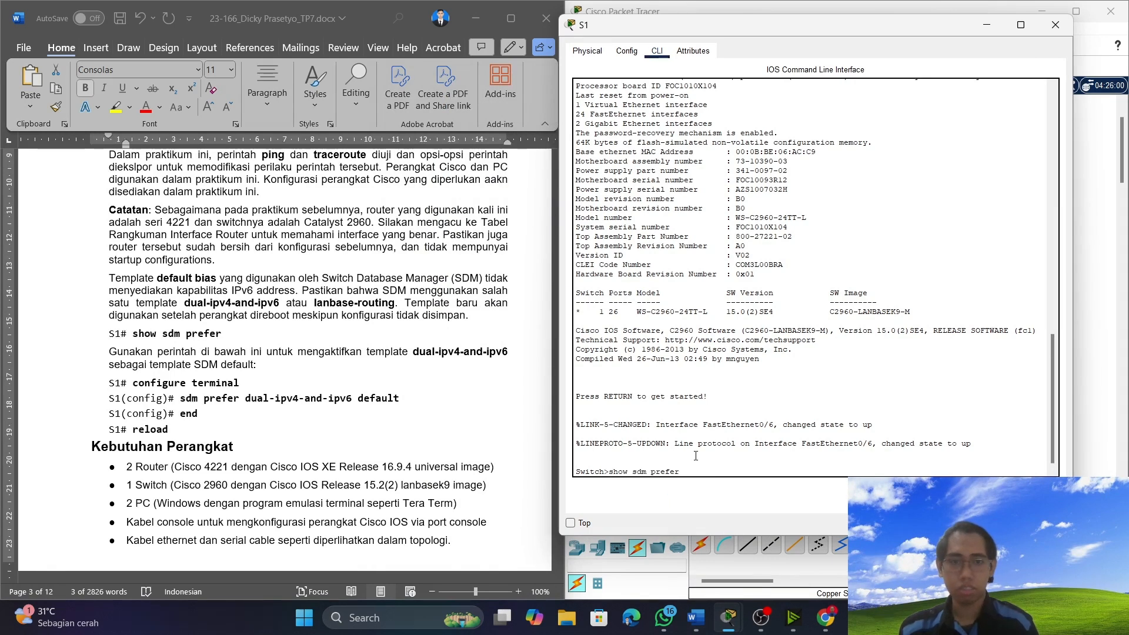
key("Return")
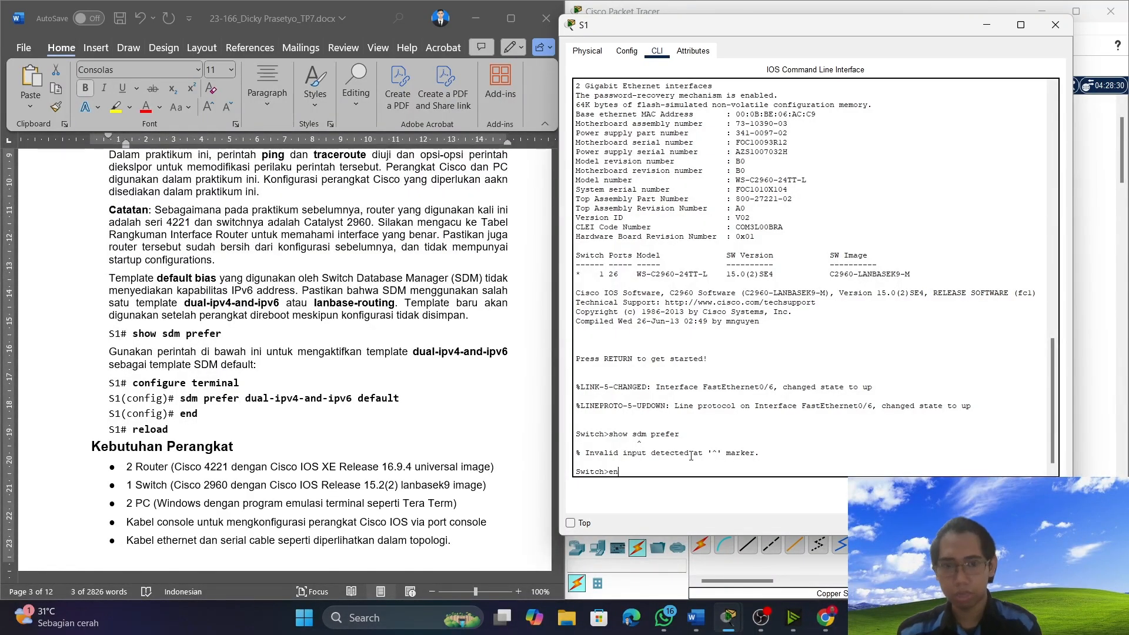
Enter privileged EXEC mode on S1 and run show sdm prefer to check the current SDM template.
type("en")
key("Return")
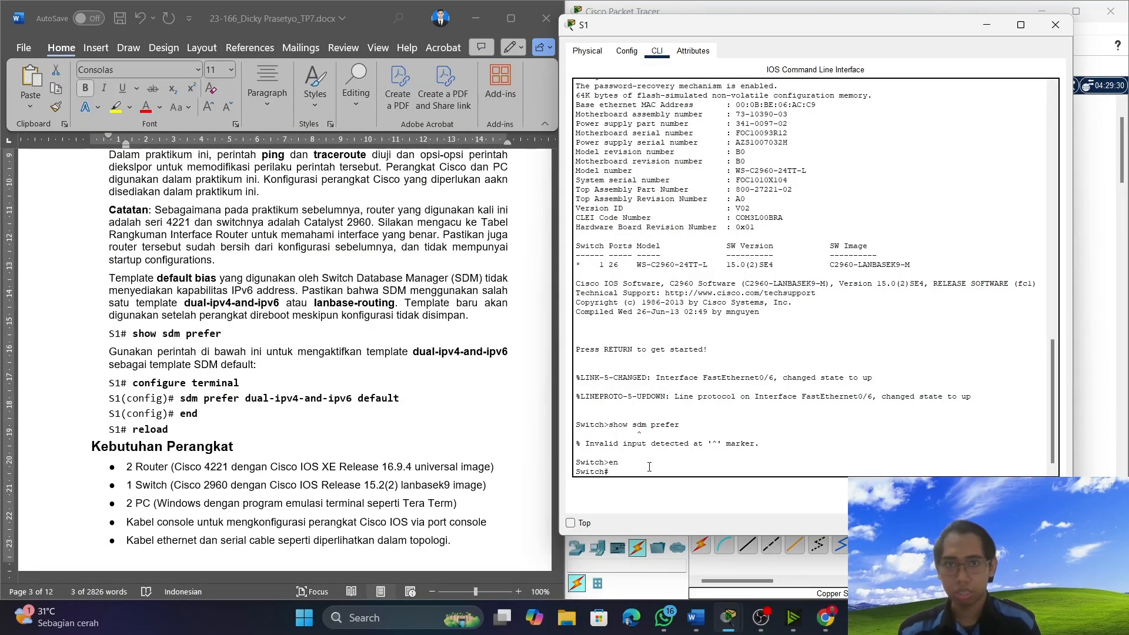
right_click(650, 470)
key("Return")
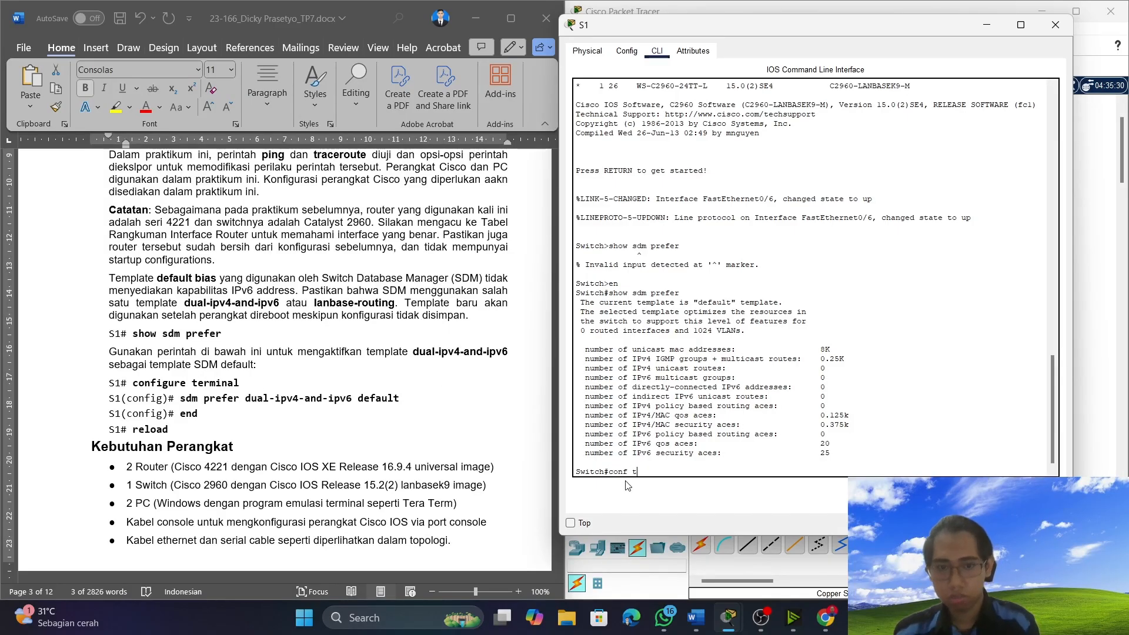
Enter global configuration mode on S1 and run the document's sdm prefer dual-ipv4-and-ipv6 default command.
key("Return")
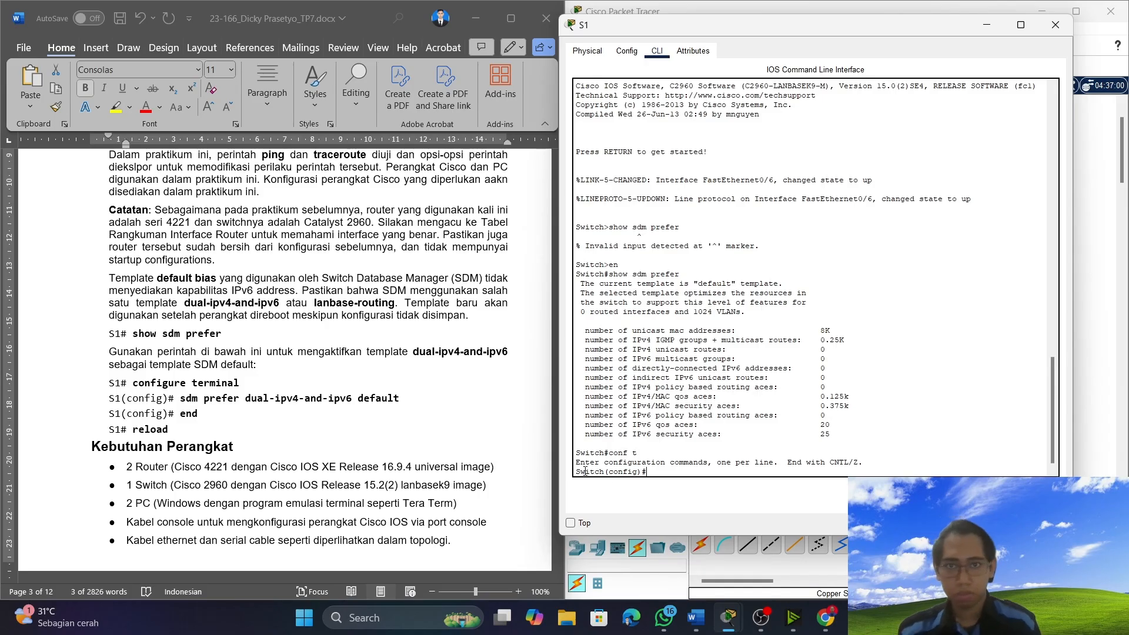
left_click(182, 400)
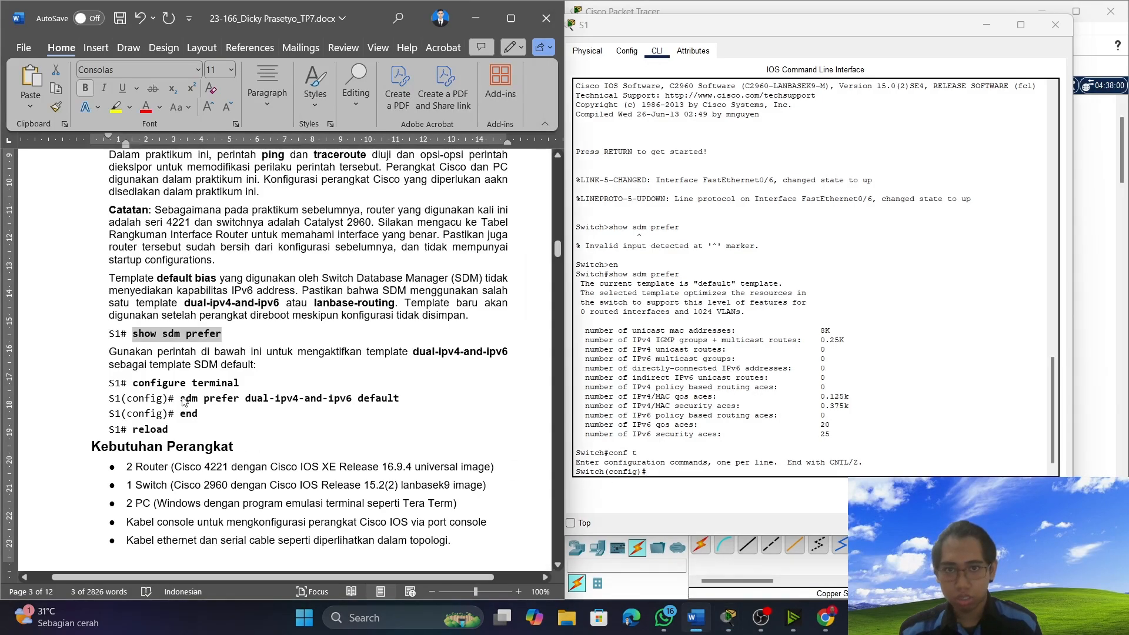
left_click_drag(182, 400, 424, 412)
key("ctrl+c")
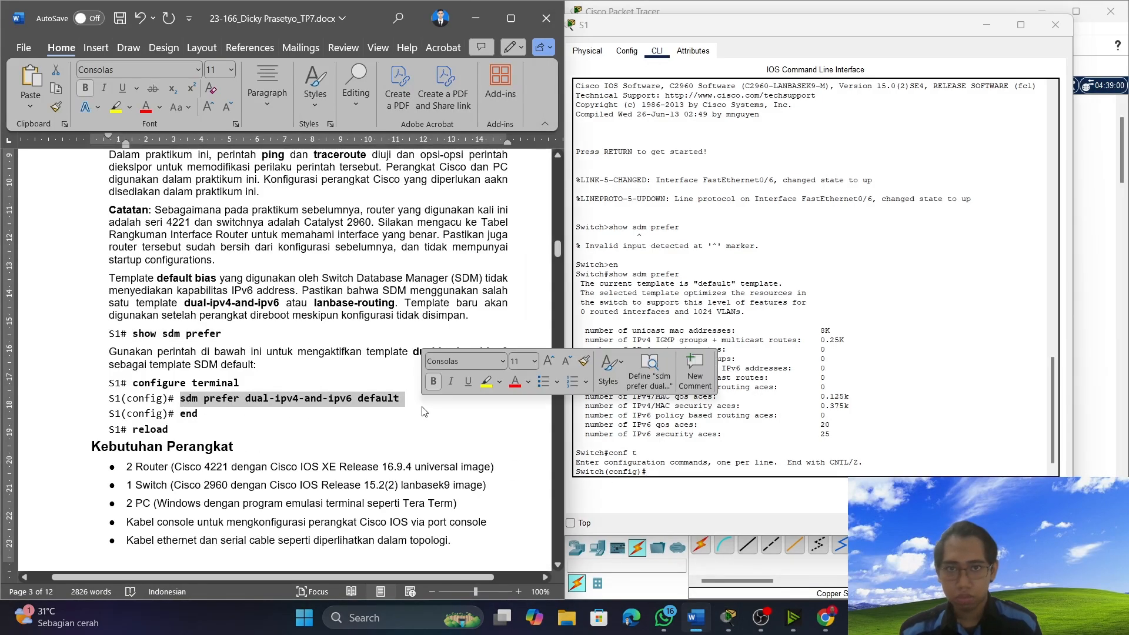
left_click(666, 468)
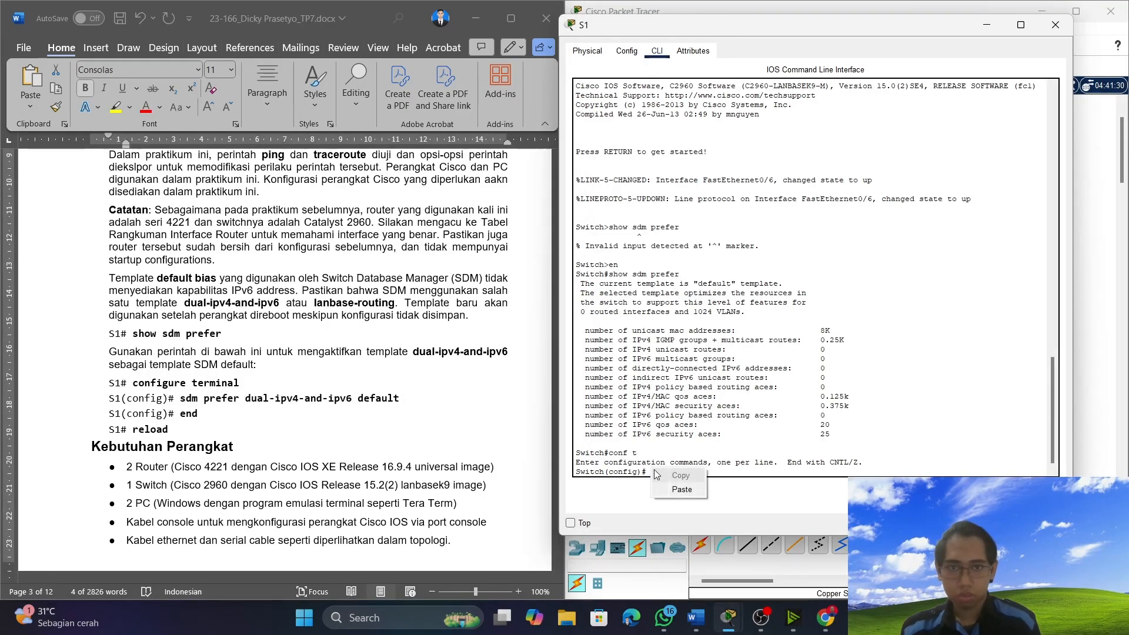
key("ctrl+v")
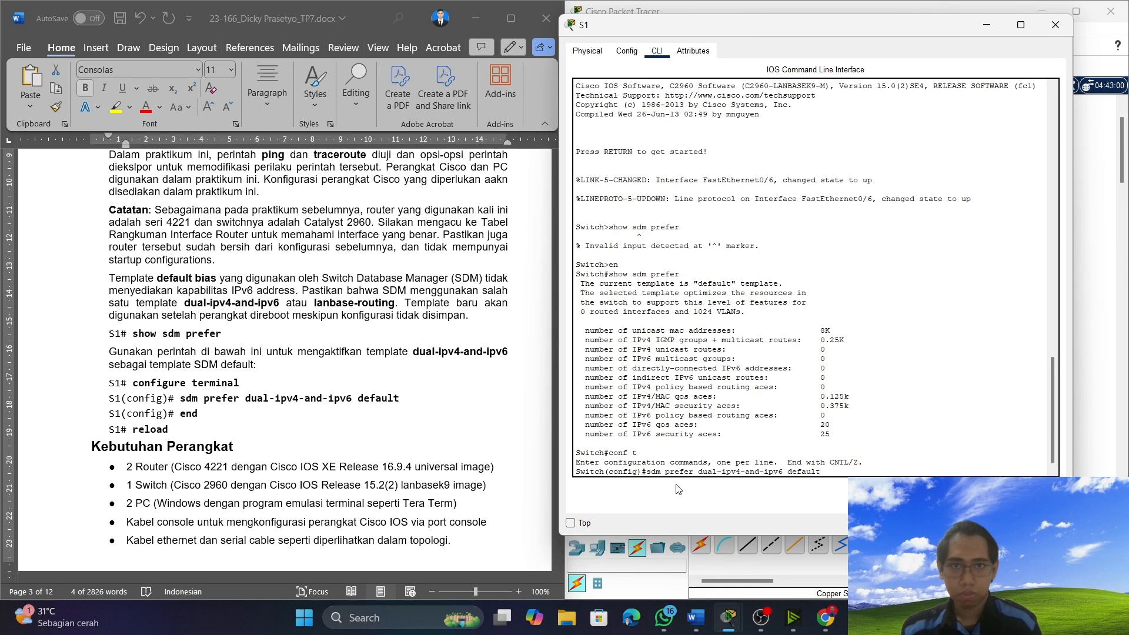
key("Return")
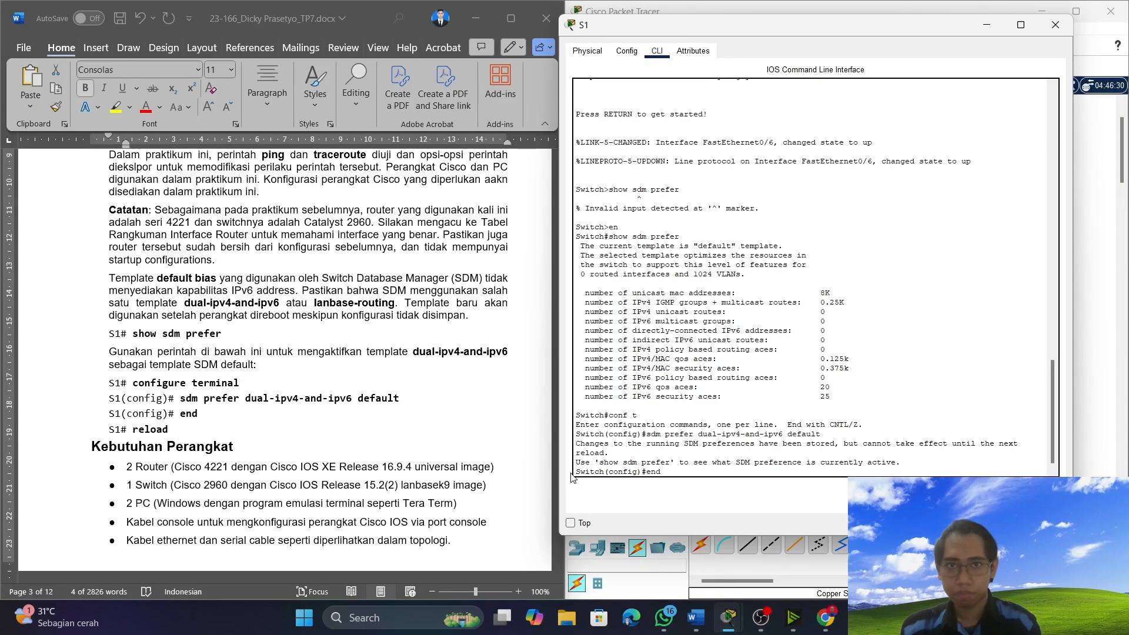
Leave configuration mode and reload S1, saving the modified configuration, and put the switch window away.
type("end")
key("Return")
key("Return")
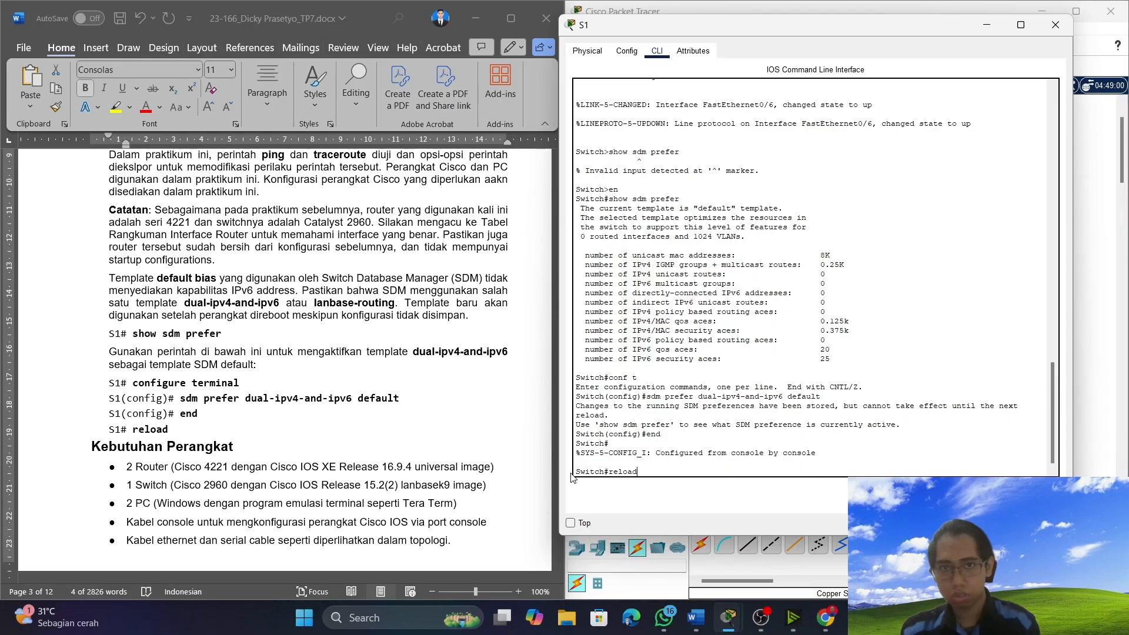
key("Return")
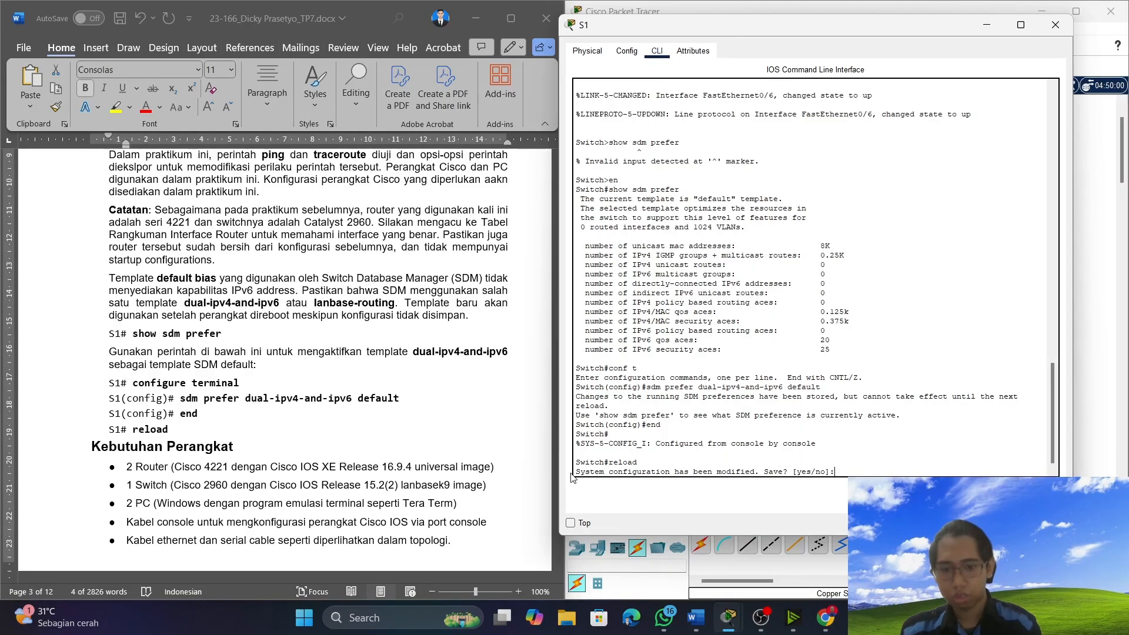
type("yes")
key("Return")
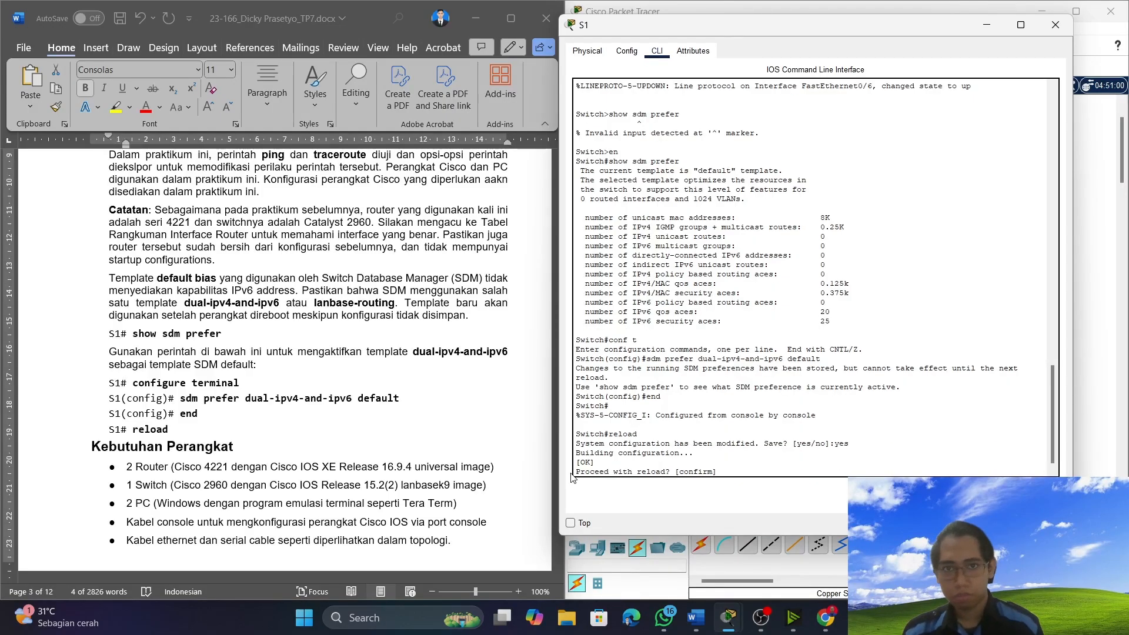
key("Return")
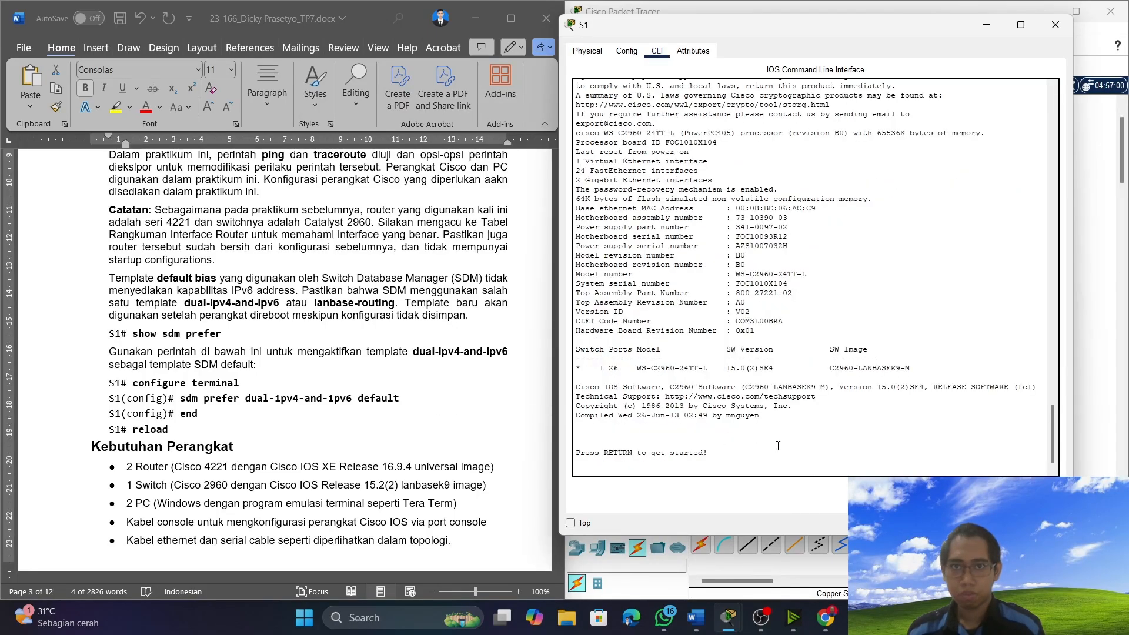
left_click(988, 27)
Check the document's Latihan 1 steps, open PC-A's device window, and return to the addressing table.
left_click_drag(180, 398, 406, 399)
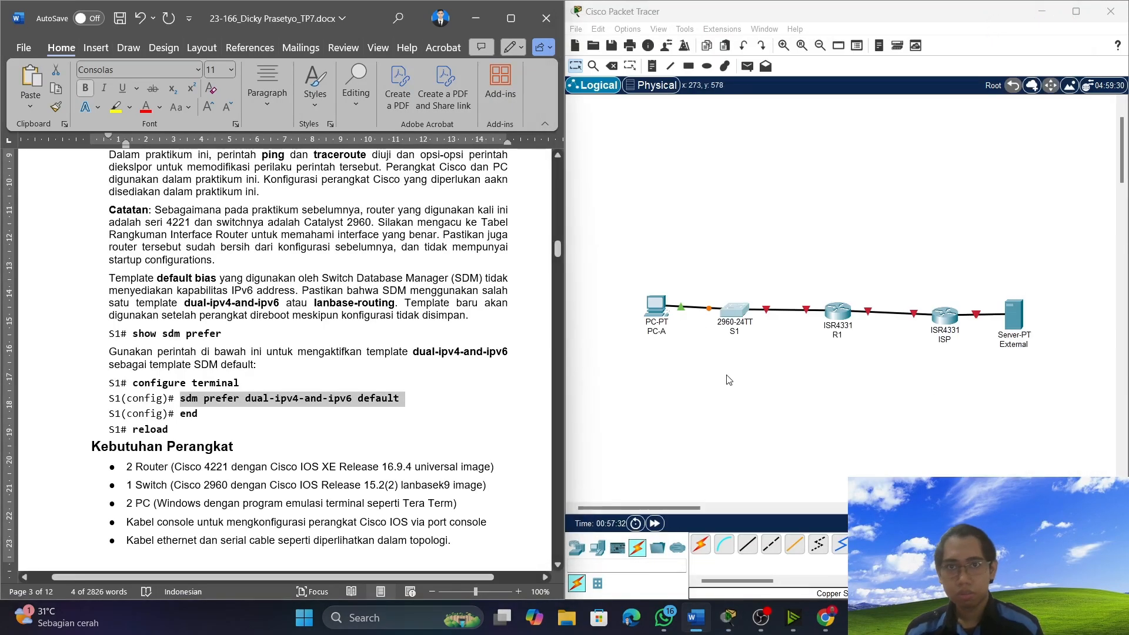
scroll(262, 431, "down", 15)
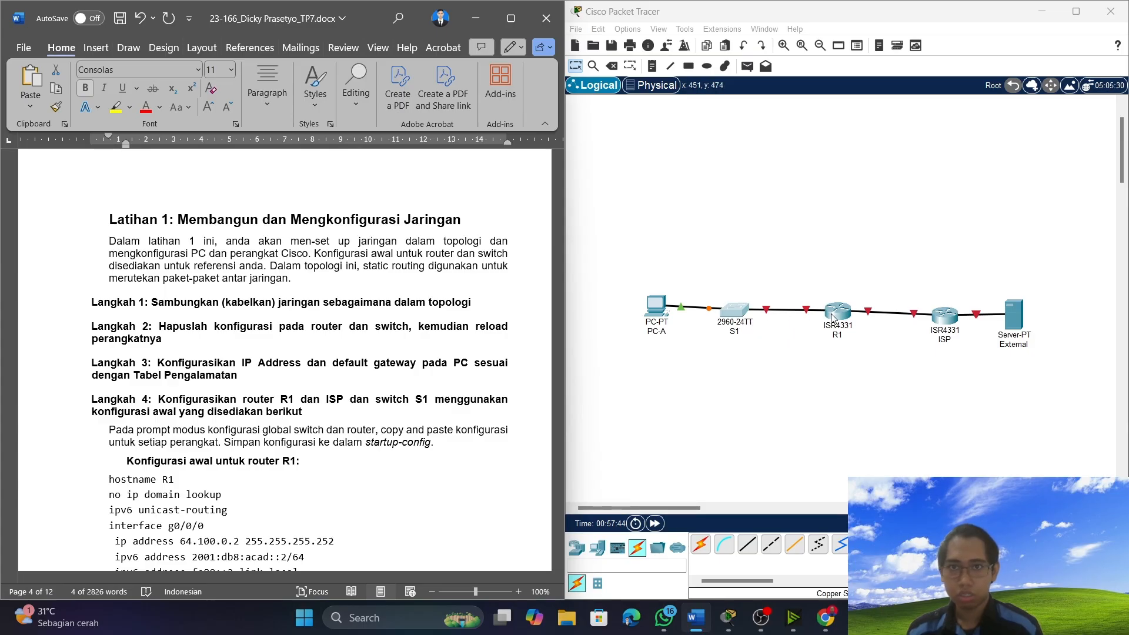
scroll(240, 323, "down", 3)
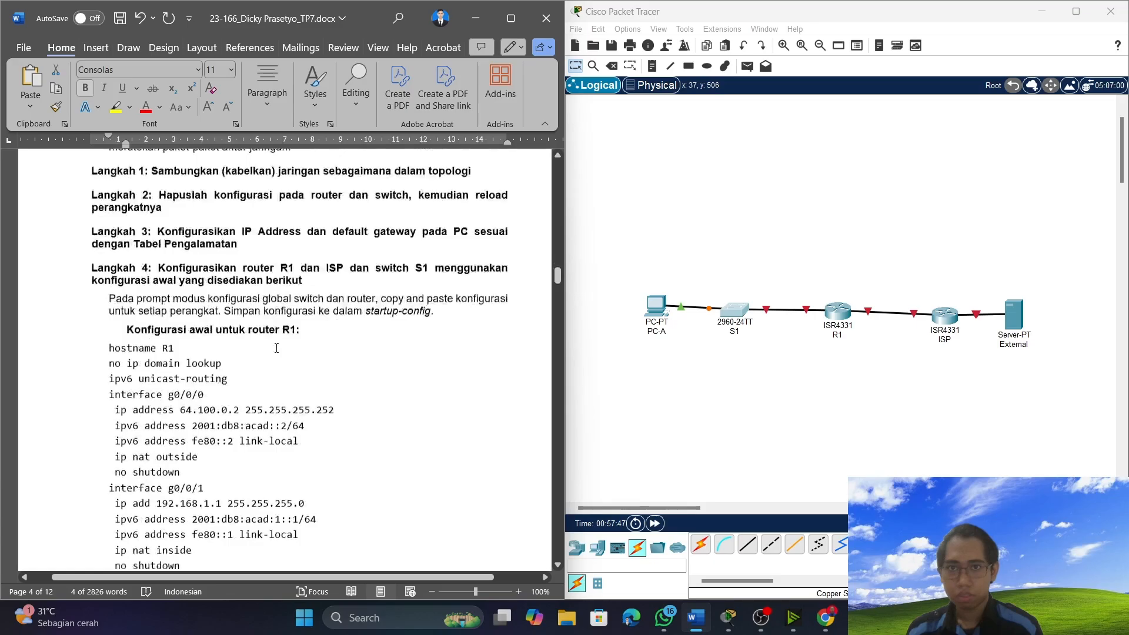
left_click(658, 309)
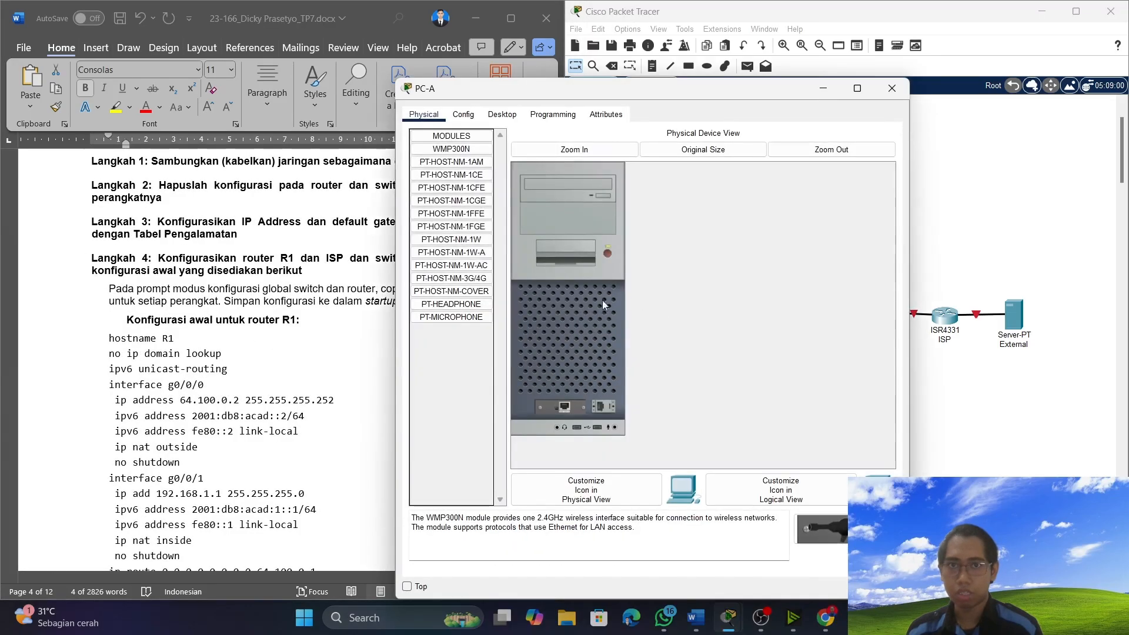
left_click_drag(576, 93, 711, 96)
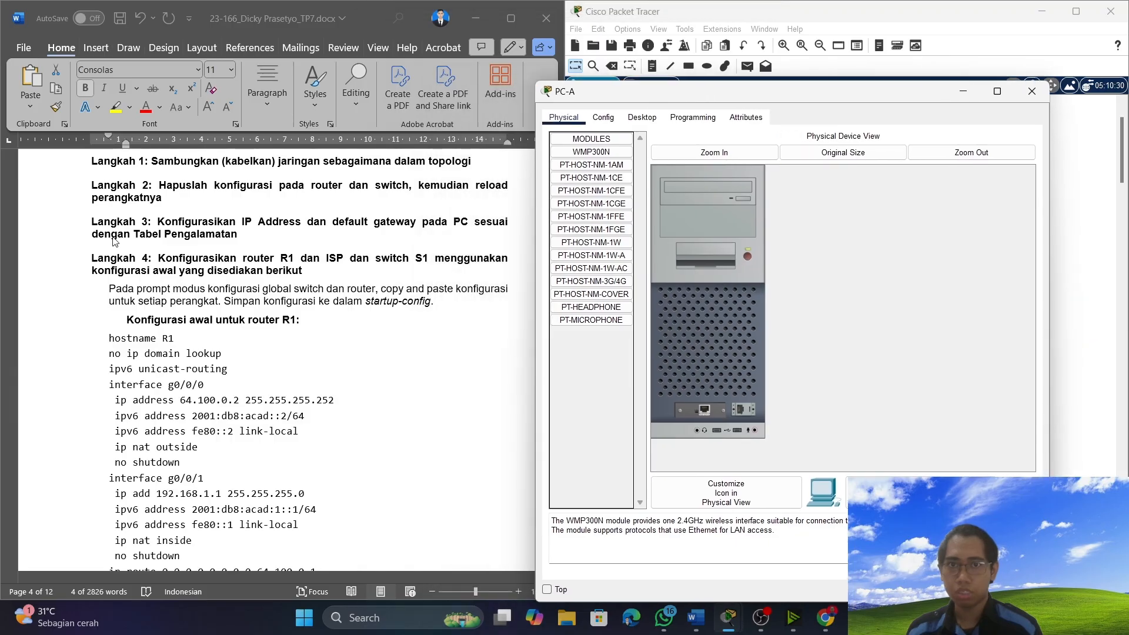
scroll(154, 254, "up", 7)
scroll(154, 254, "up", 20)
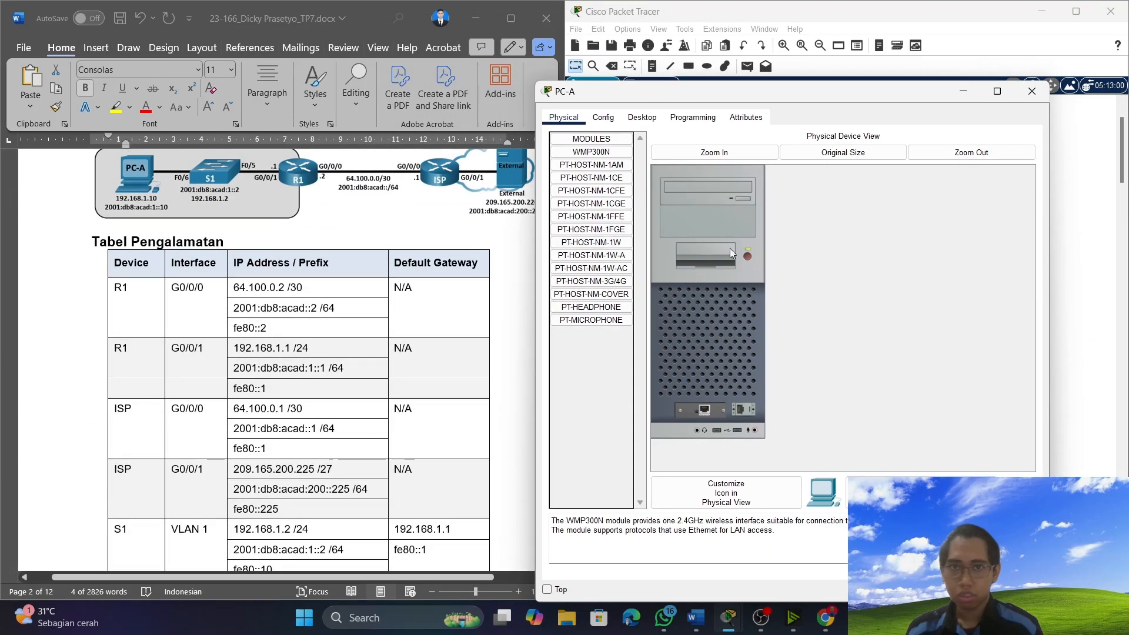
Open PC-A's IP Configuration and set its static IPv4 address to 192.168.1.10 with subnet mask 255.255.255.0.
left_click(602, 118)
left_click(634, 120)
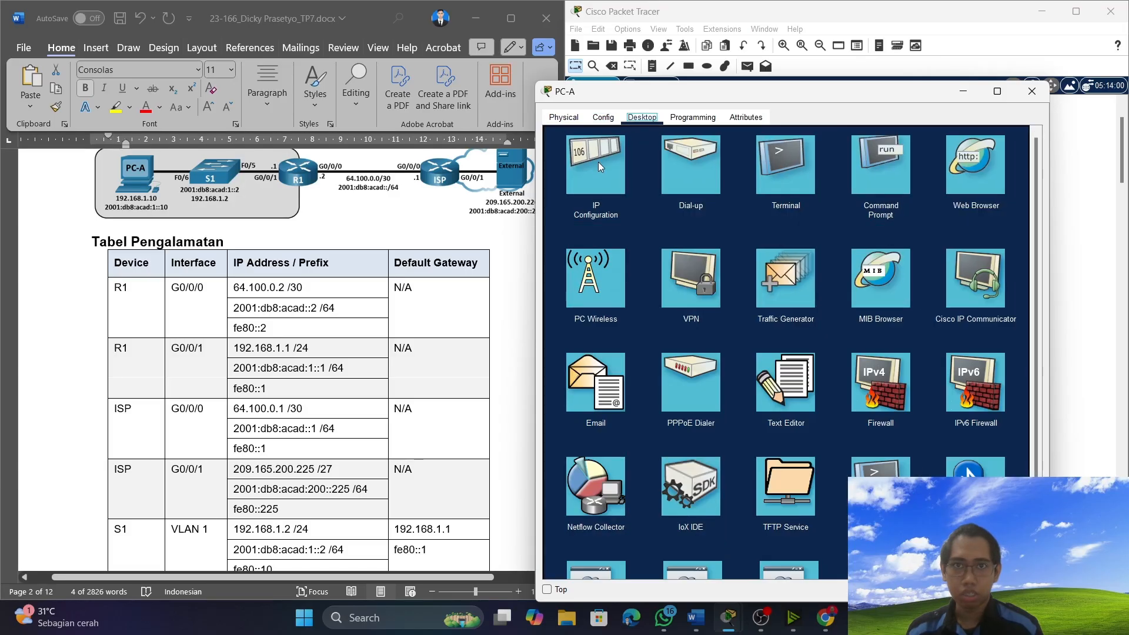
left_click(602, 167)
left_click(722, 206)
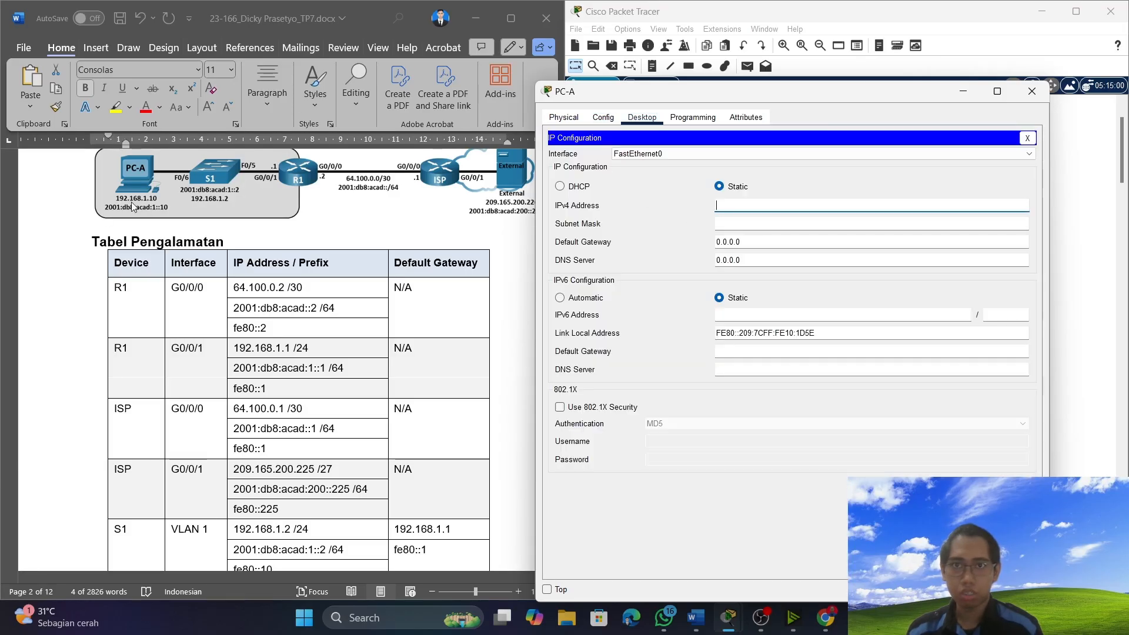
type("192")
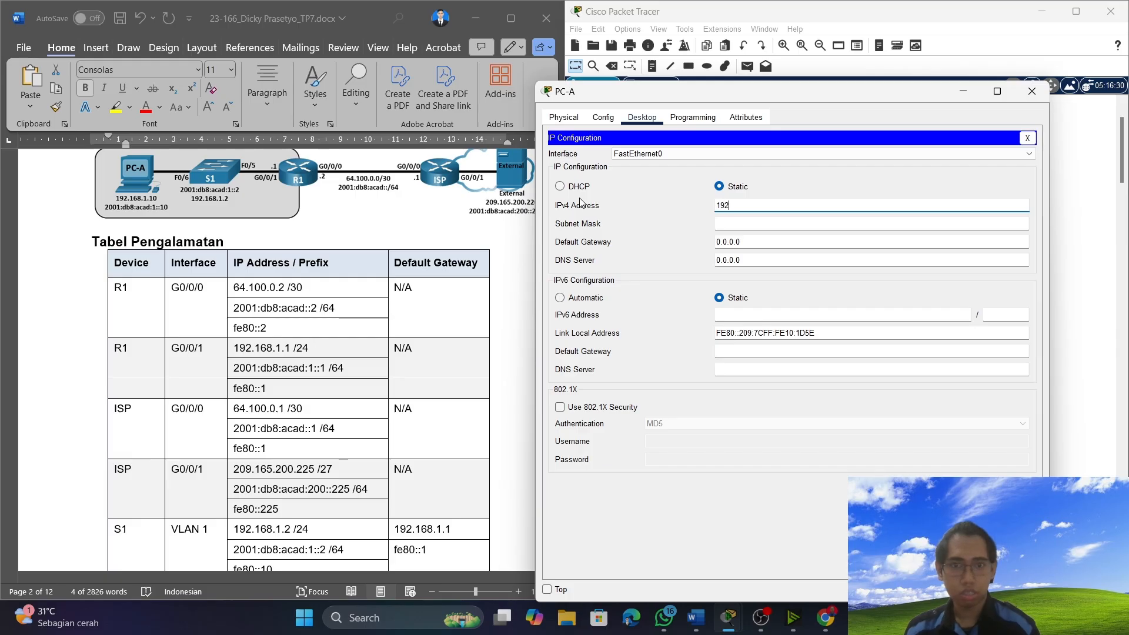
type(".168.1.10")
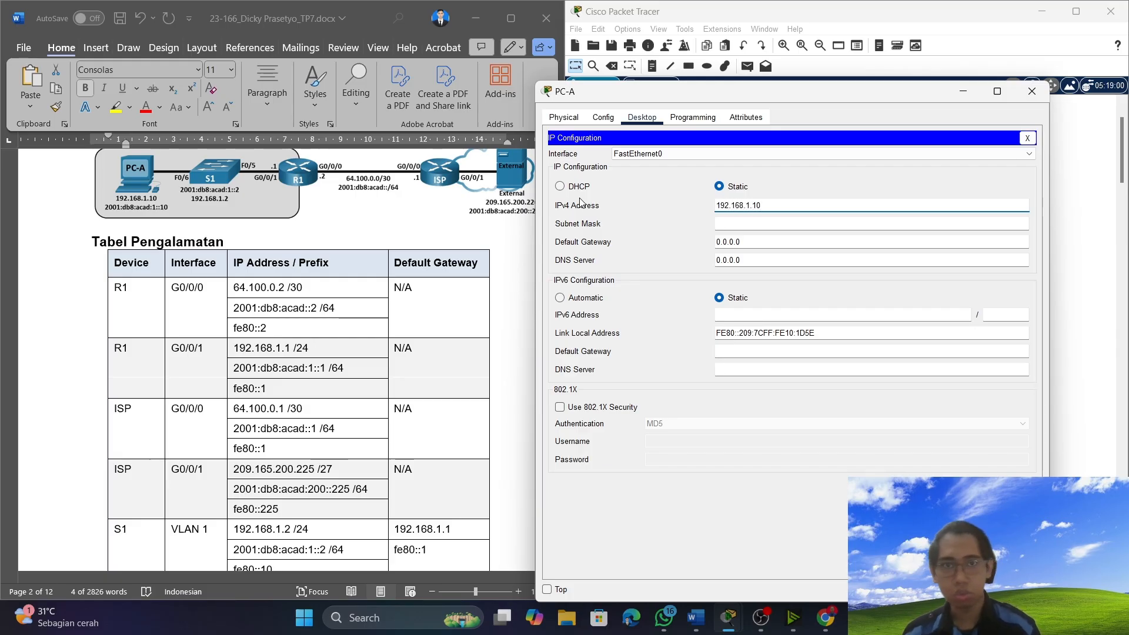
left_click(778, 223)
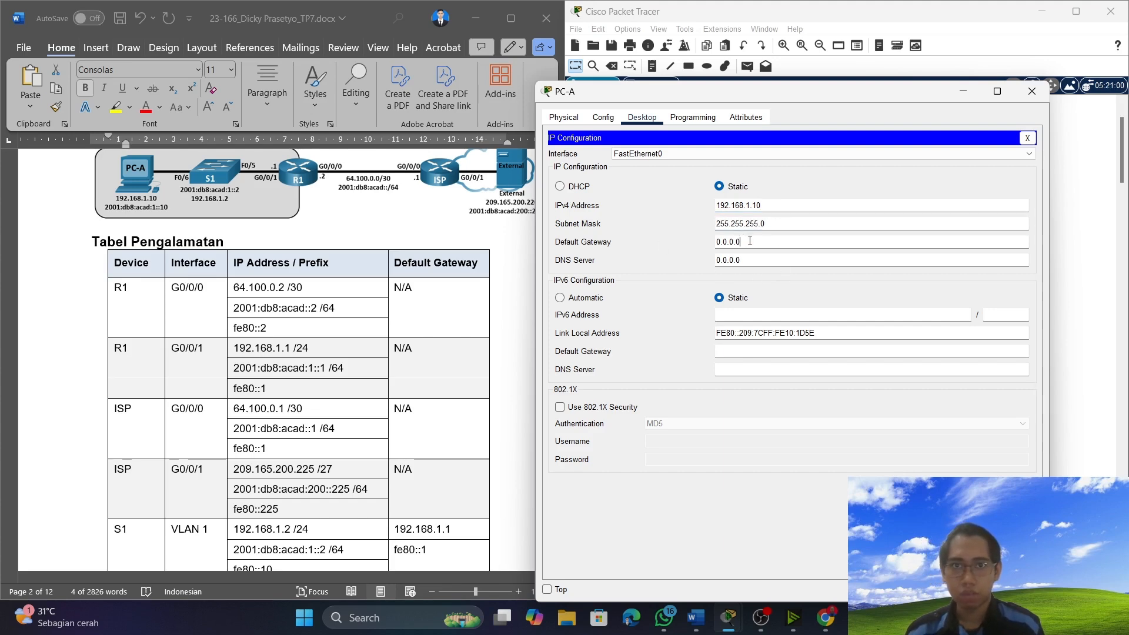
Look up R1's G0/0/1 address in the addressing table and set PC-A's IPv4 default gateway to 192.168.1.1.
left_click_drag(750, 241, 712, 241)
scroll(276, 430, "down", 1)
scroll(277, 430, "down", 4)
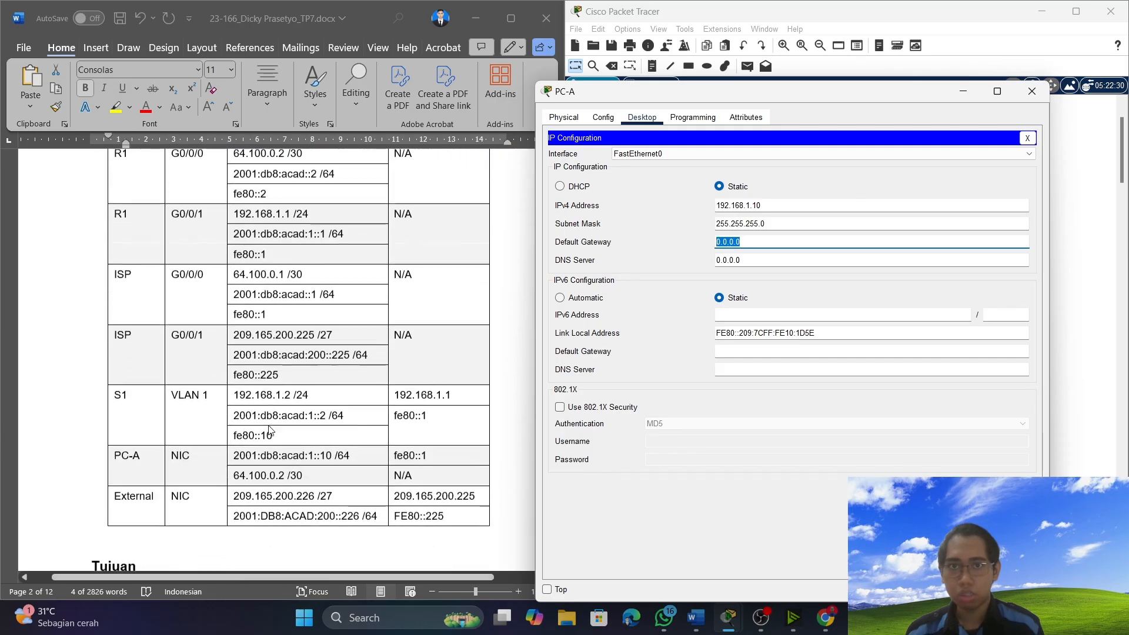
scroll(240, 265, "up", 2)
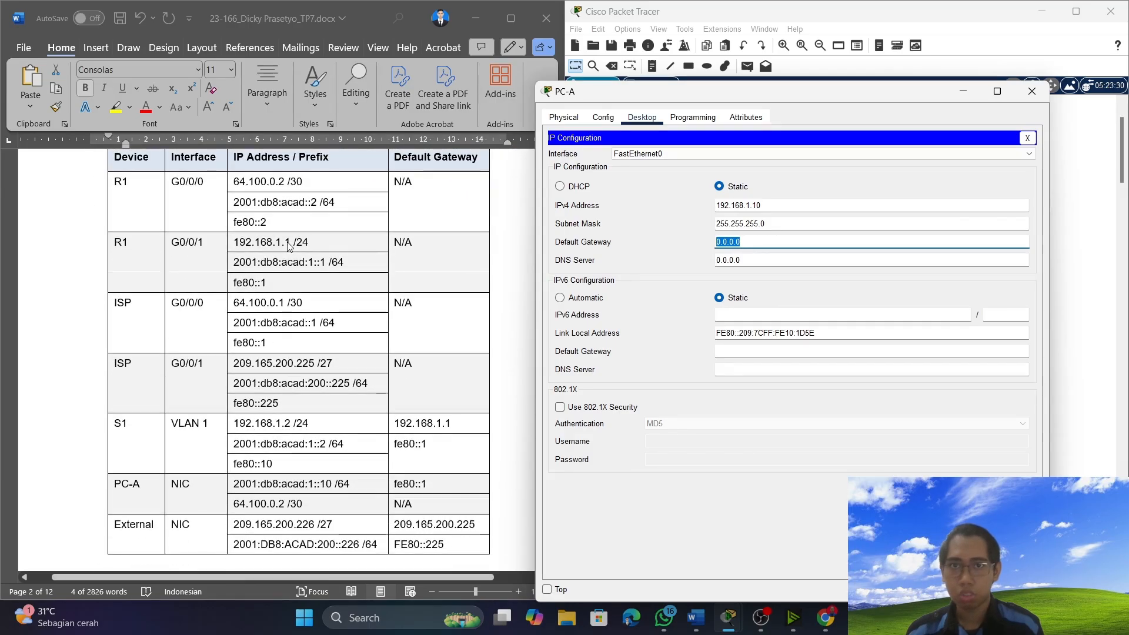
type("19")
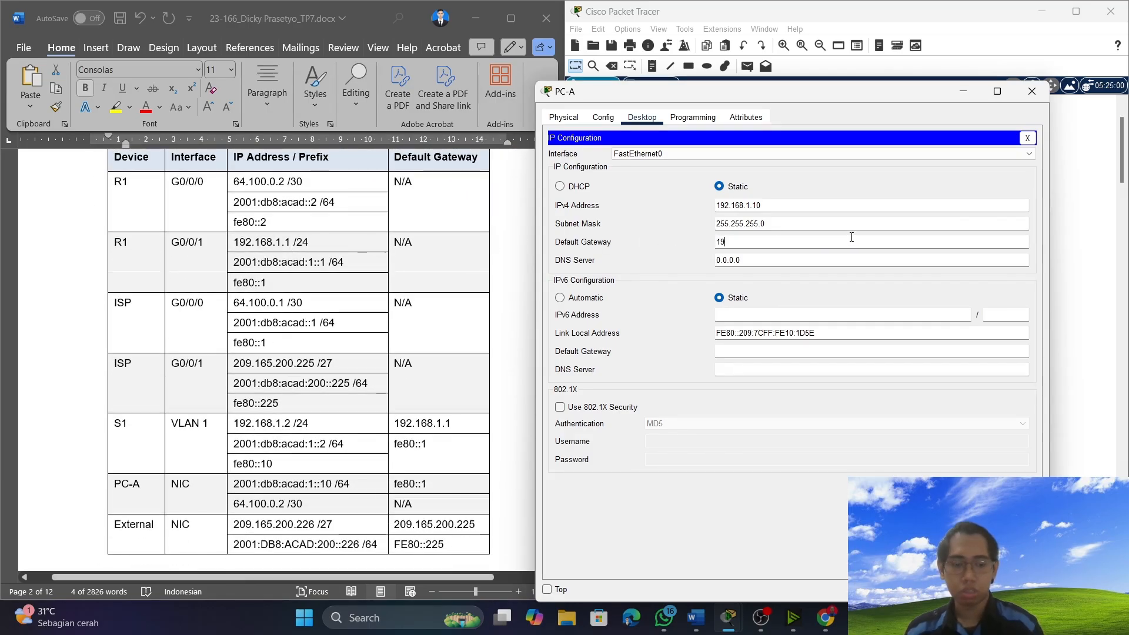
type("2.168.1.1")
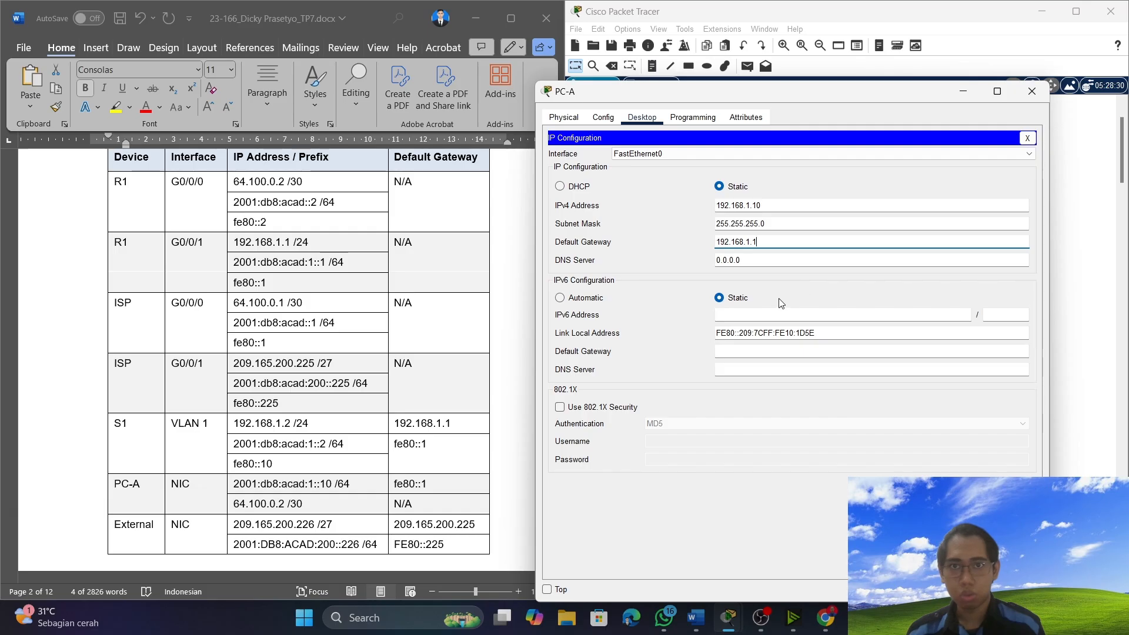
Copy PC-A's IPv6 address 2001:db8:acad:1::10 from the addressing table into its IPv6 configuration and set the prefix length to 64.
left_click(766, 313)
scroll(357, 308, "down", 2)
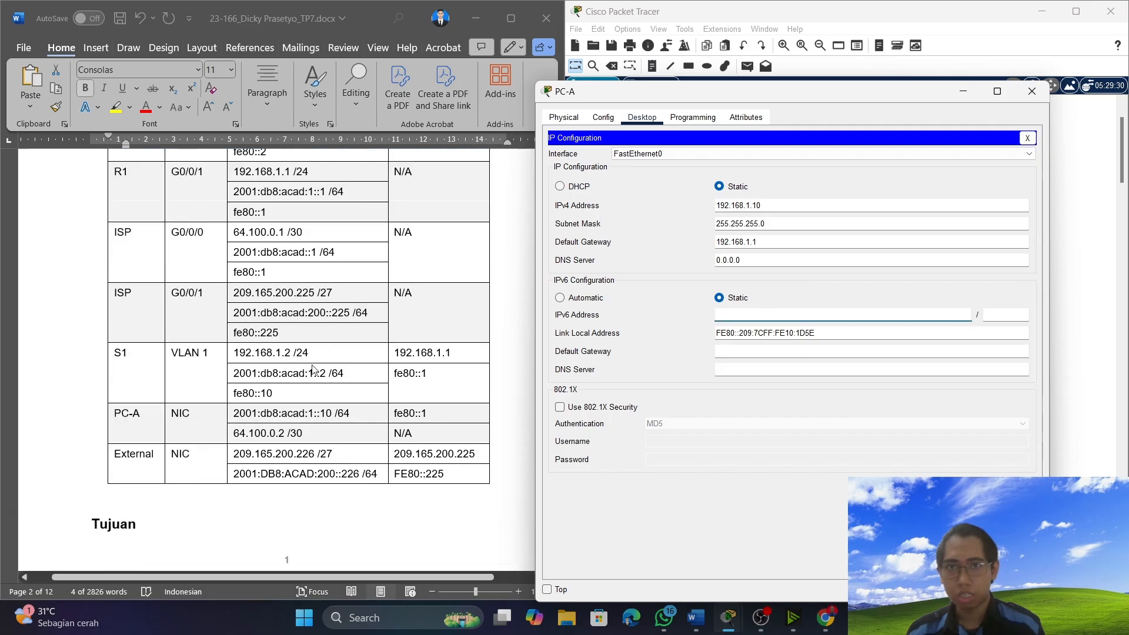
left_click(334, 413)
left_click_drag(334, 413, 241, 421)
right_click(241, 421)
left_click(376, 97)
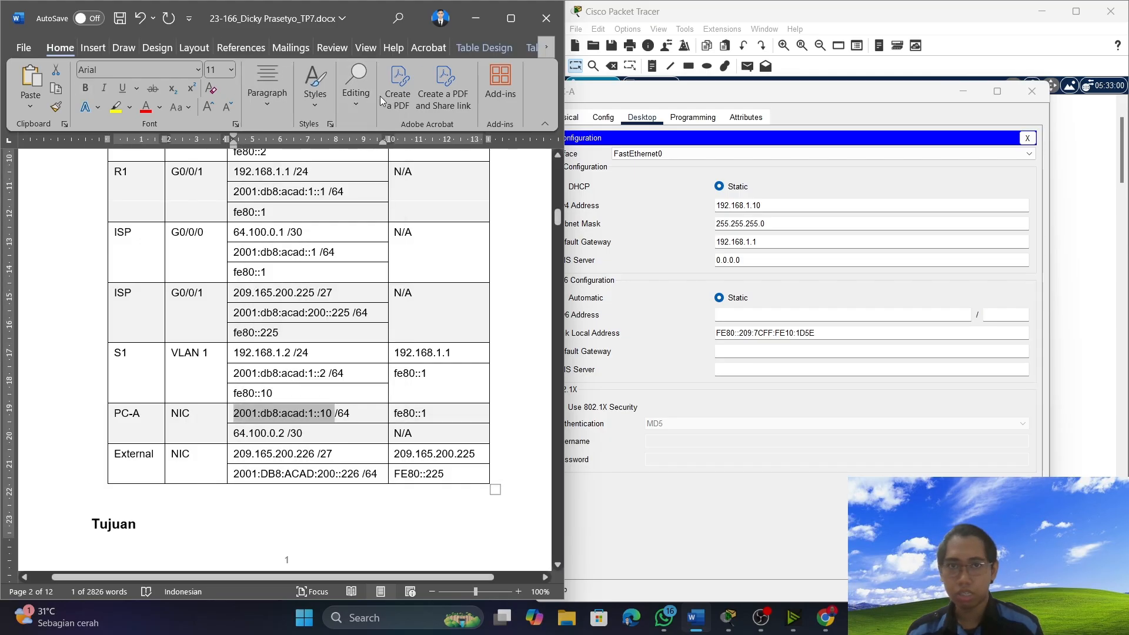
left_click(742, 313)
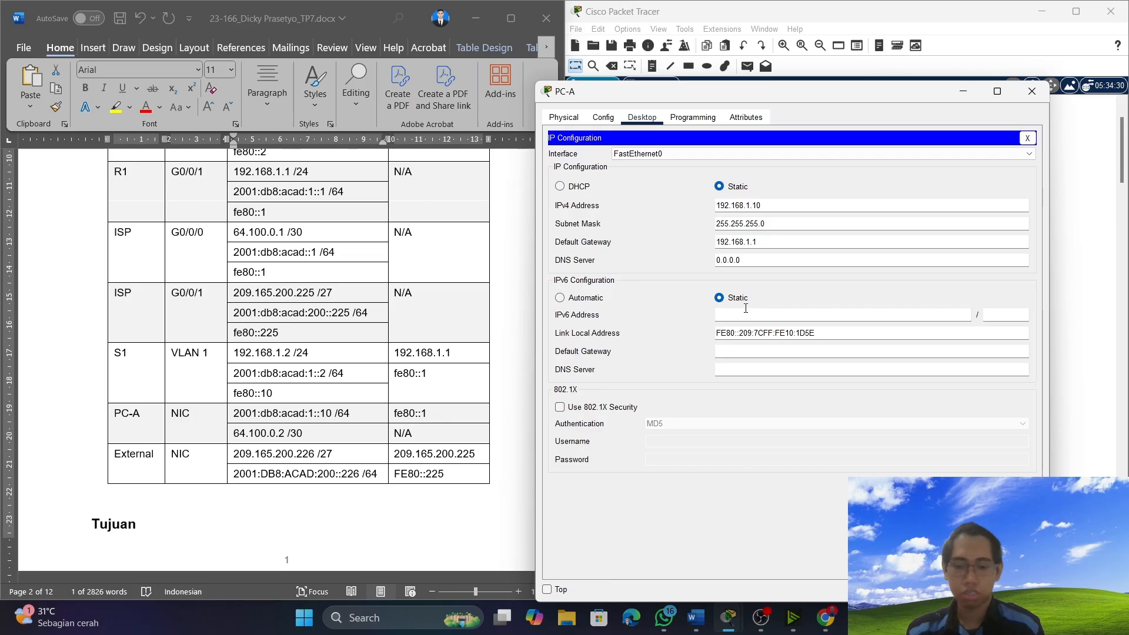
key("ctrl+v")
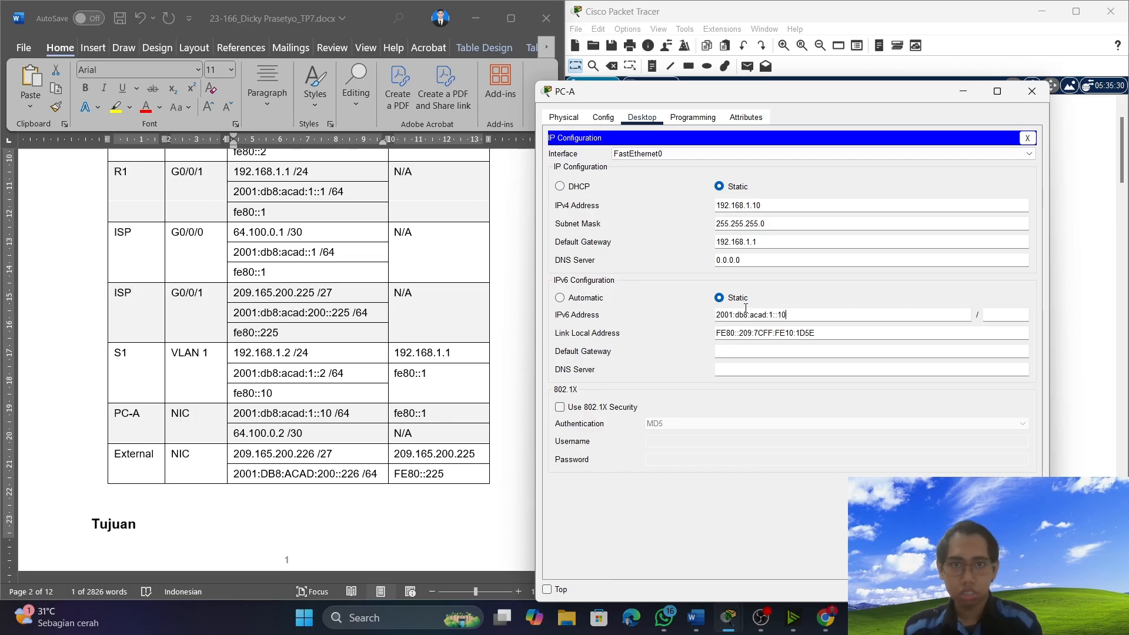
left_click(1011, 312)
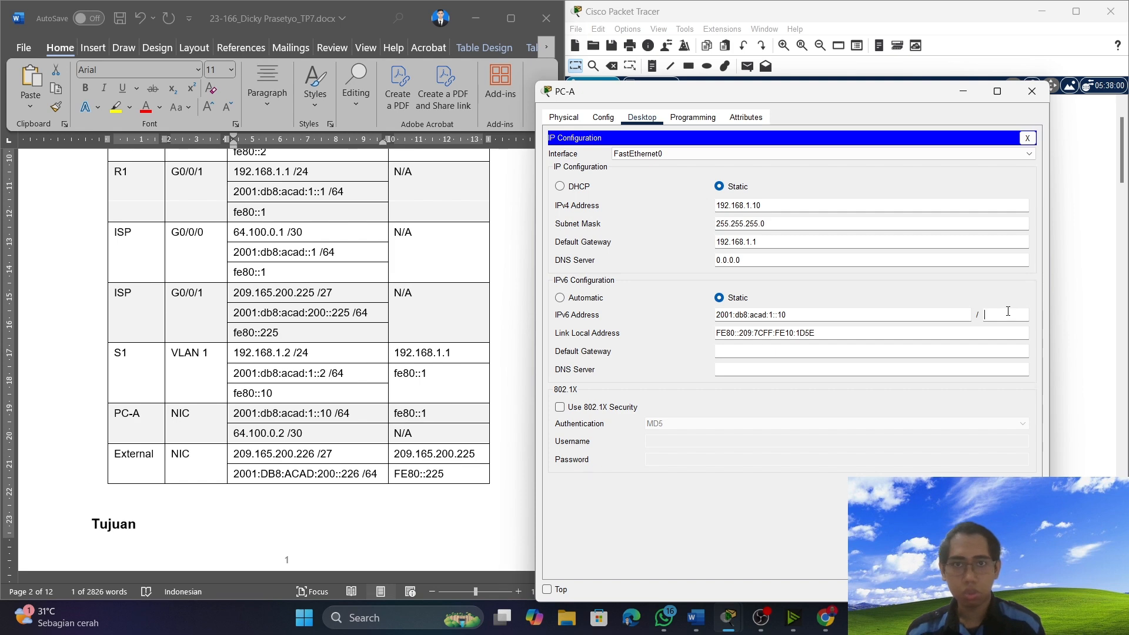
type("64")
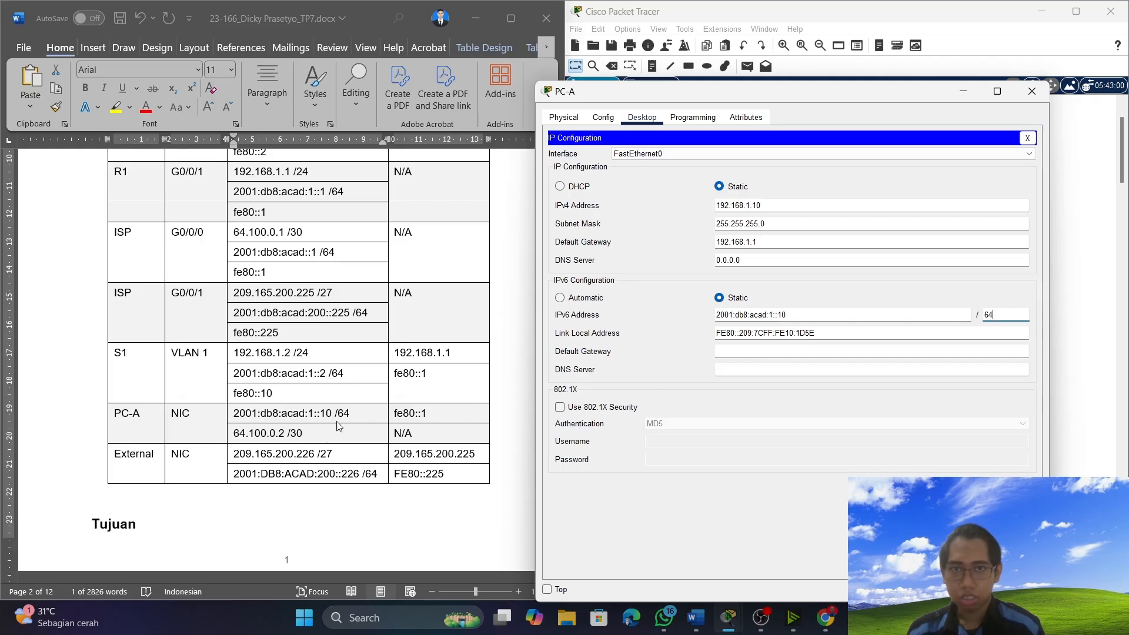
Copy the gateway fe80::1 from PC-A's table row into its IPv6 default gateway and close the PC-A window.
scroll(402, 374, "up", 3)
scroll(403, 374, "down", 4)
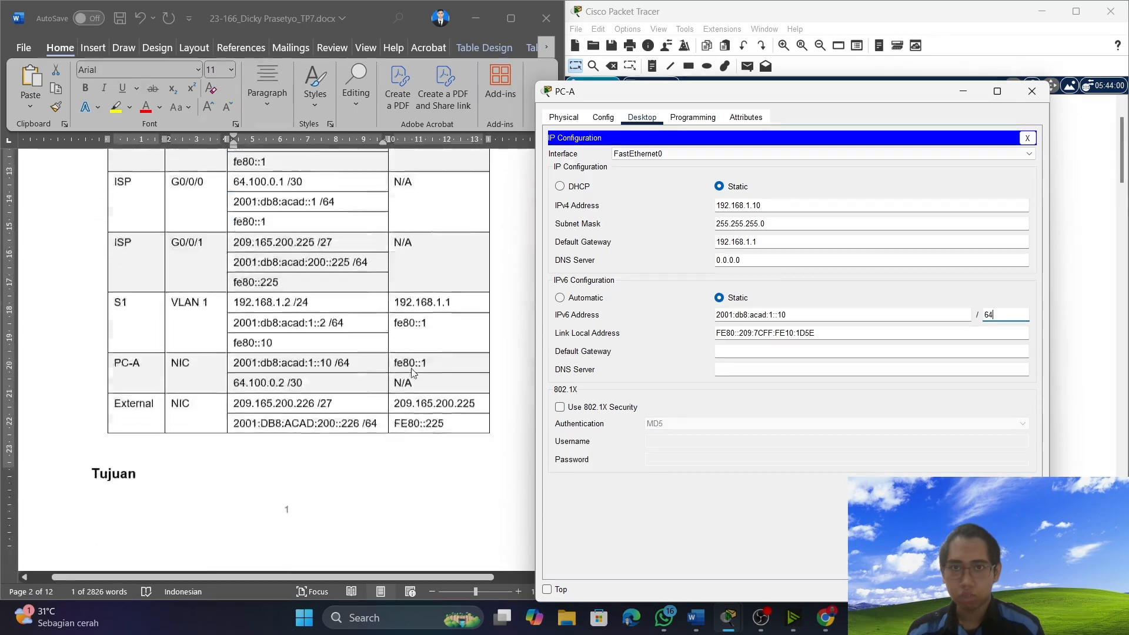
left_click(398, 344)
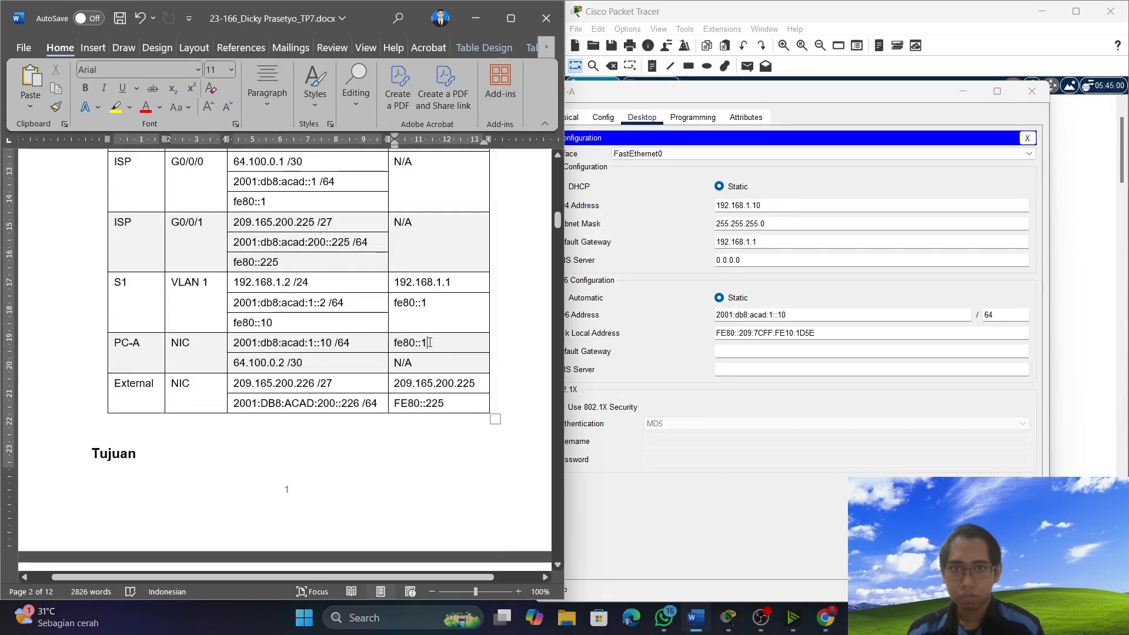
double_click(397, 343)
right_click(396, 343)
left_click(421, 274)
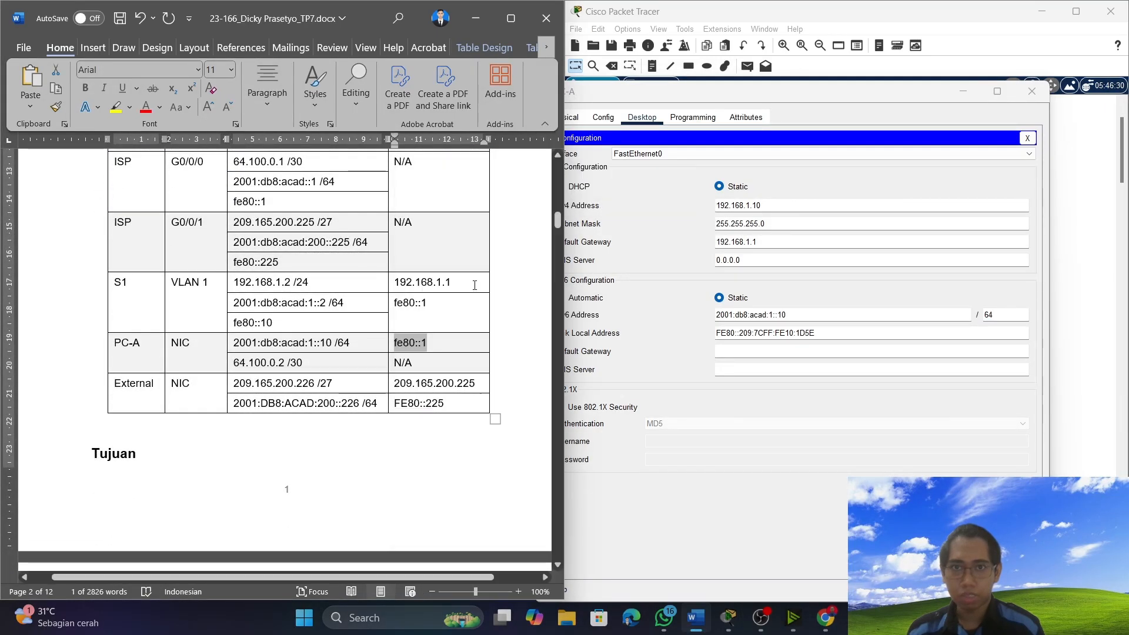
left_click(826, 351)
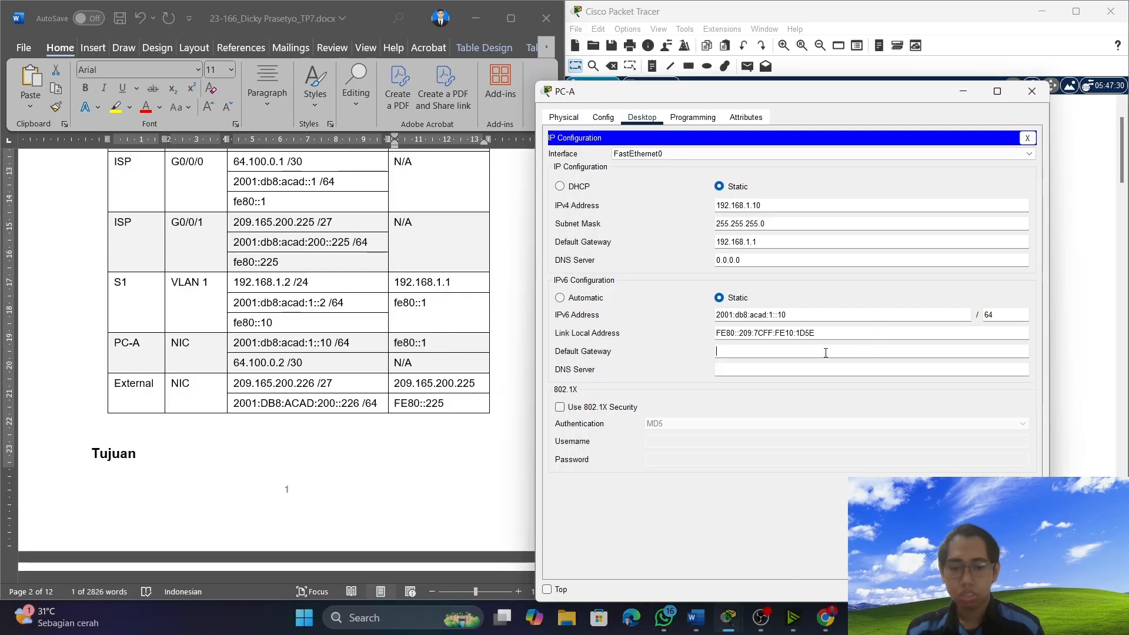
key("ctrl+v")
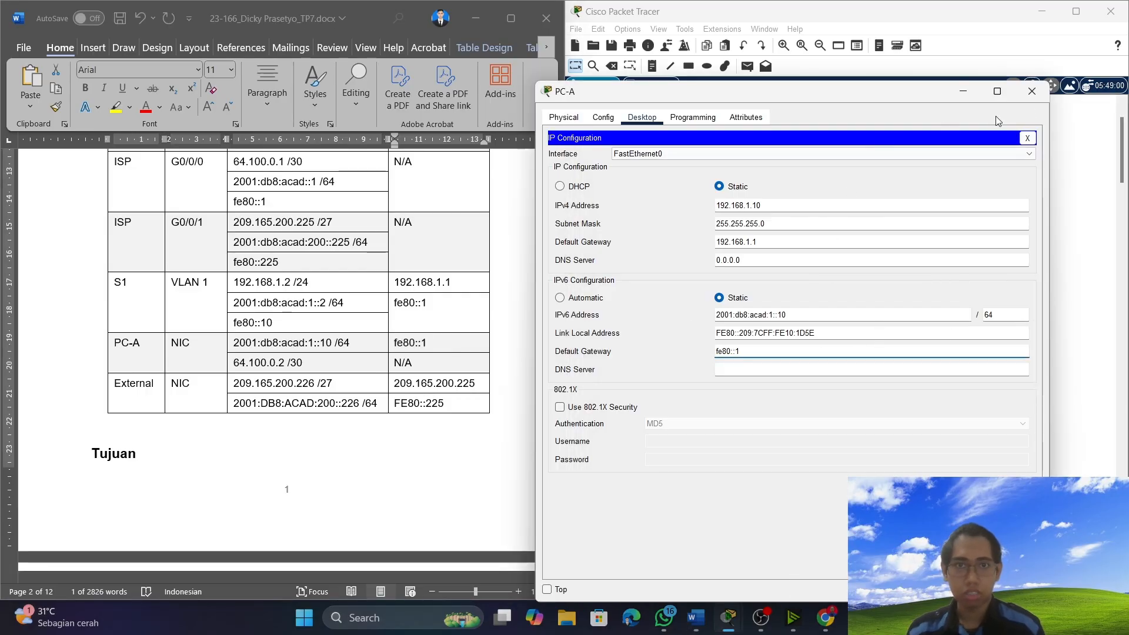
left_click(1027, 138)
left_click(1032, 91)
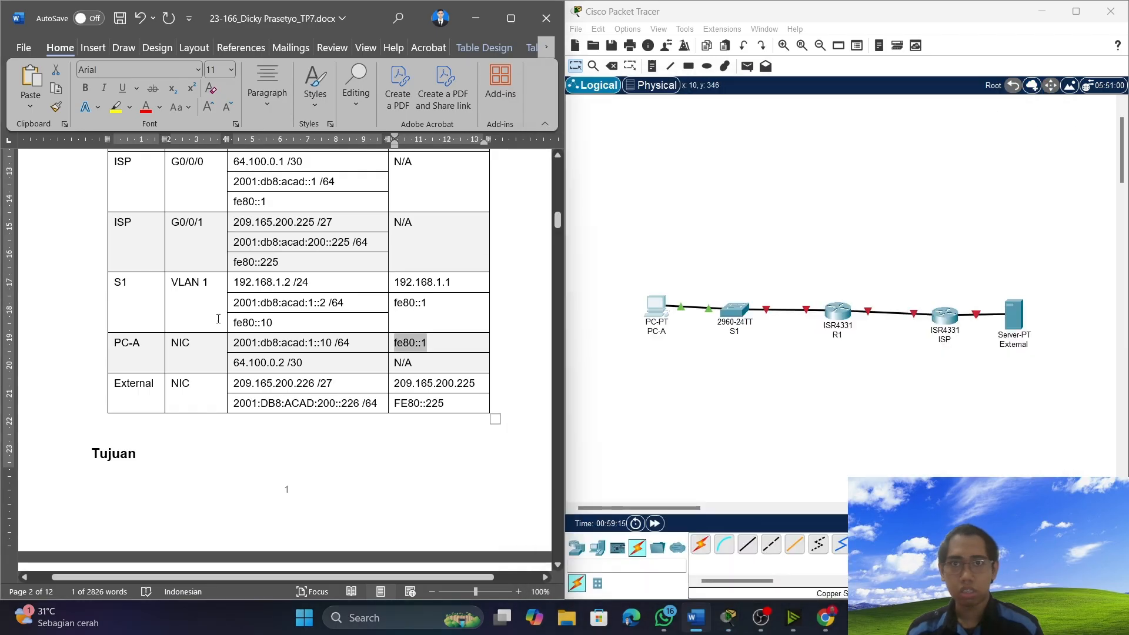
Read the Latihan 1 instructions in the document, through to Langkah 4 and the initial configuration for router R1.
scroll(244, 378, "down", 3)
scroll(244, 378, "down", 15)
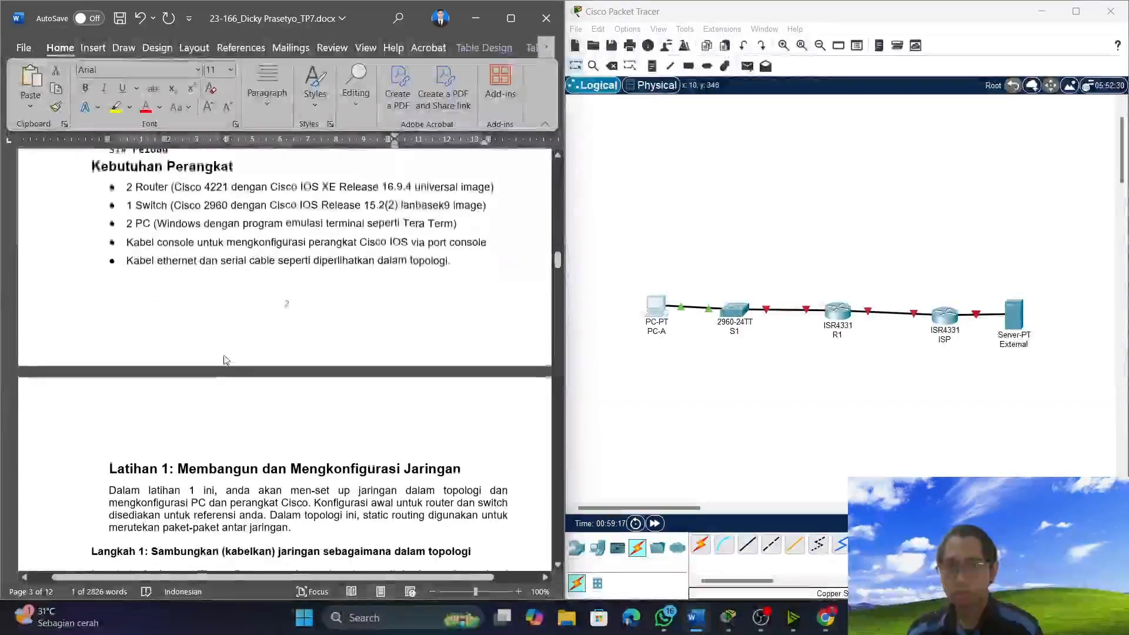
scroll(273, 353, "down", 8)
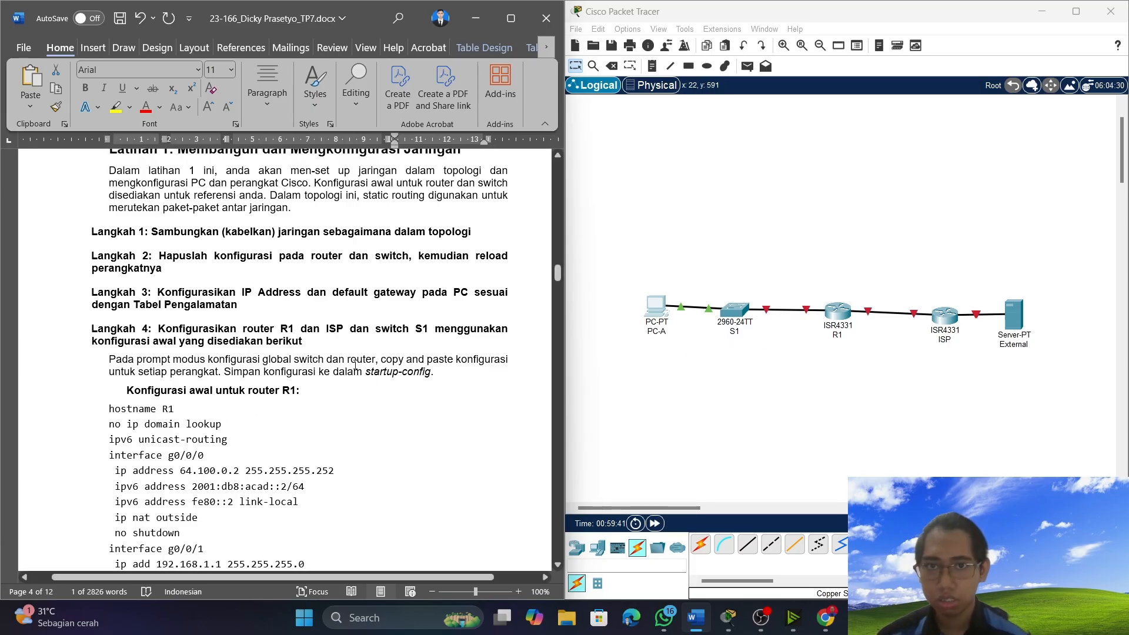
scroll(355, 366, "up", 1)
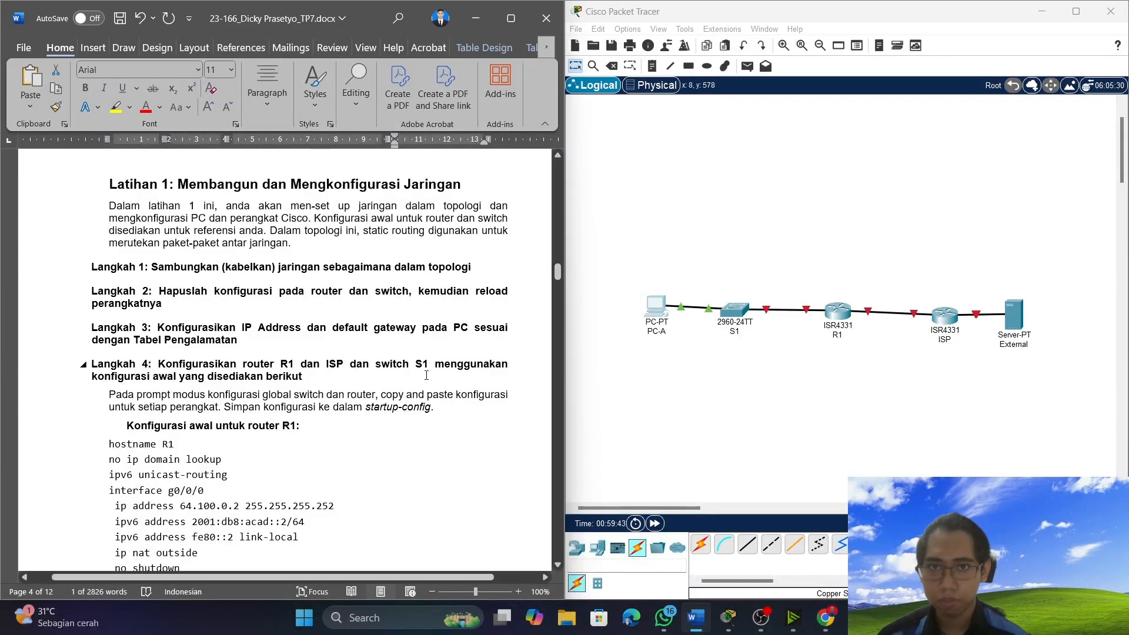
scroll(406, 369, "down", 1)
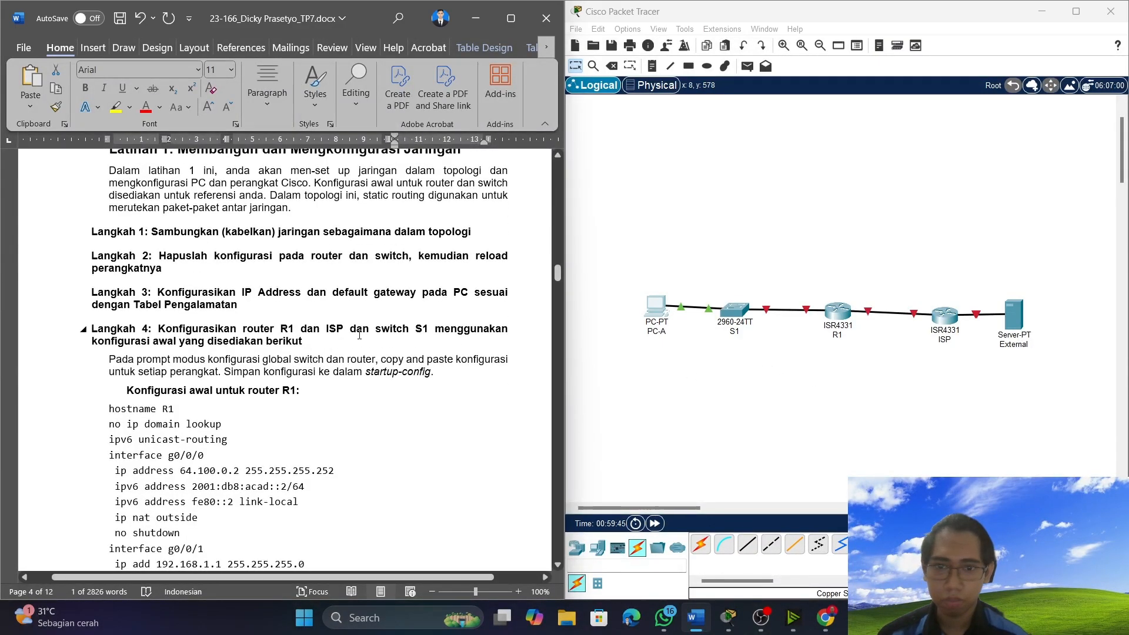
left_click(735, 313)
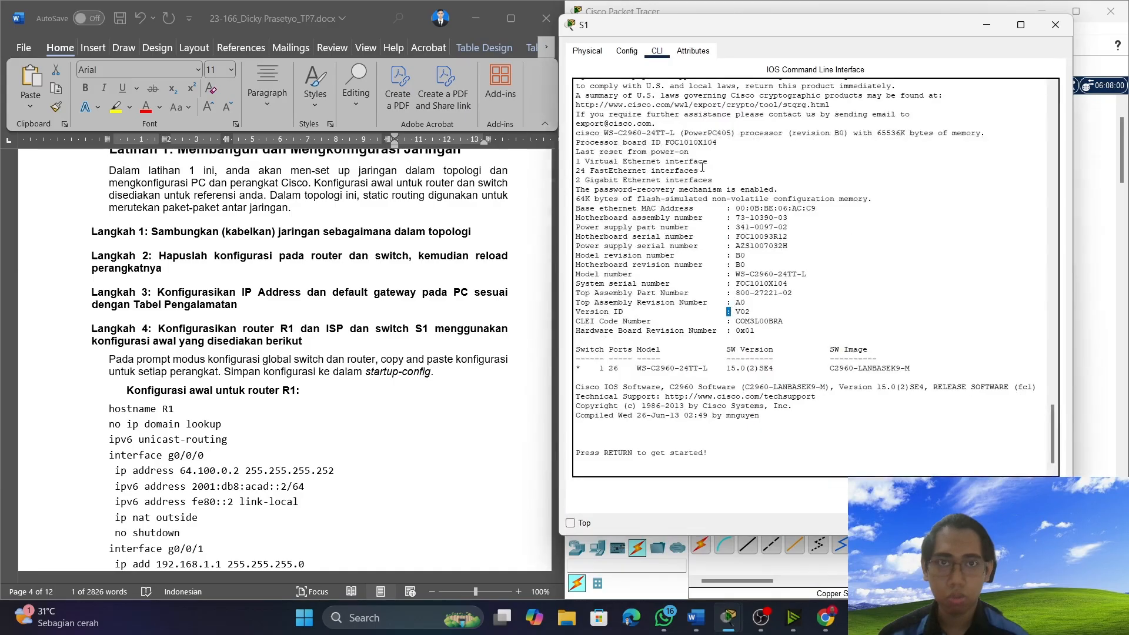
left_click(655, 51)
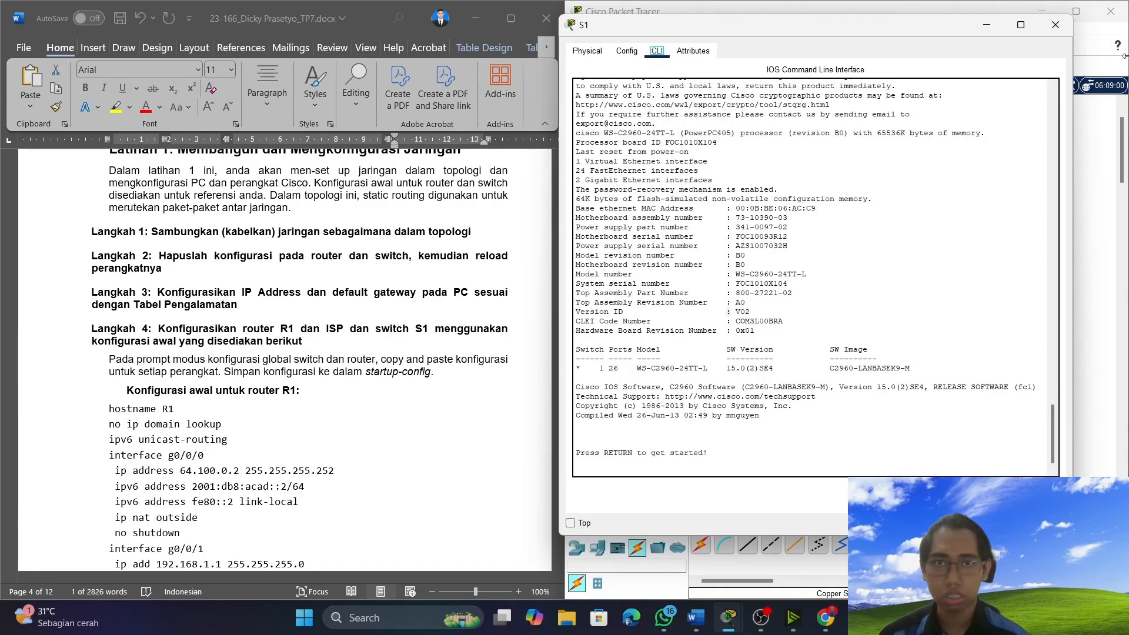
left_click(1056, 25)
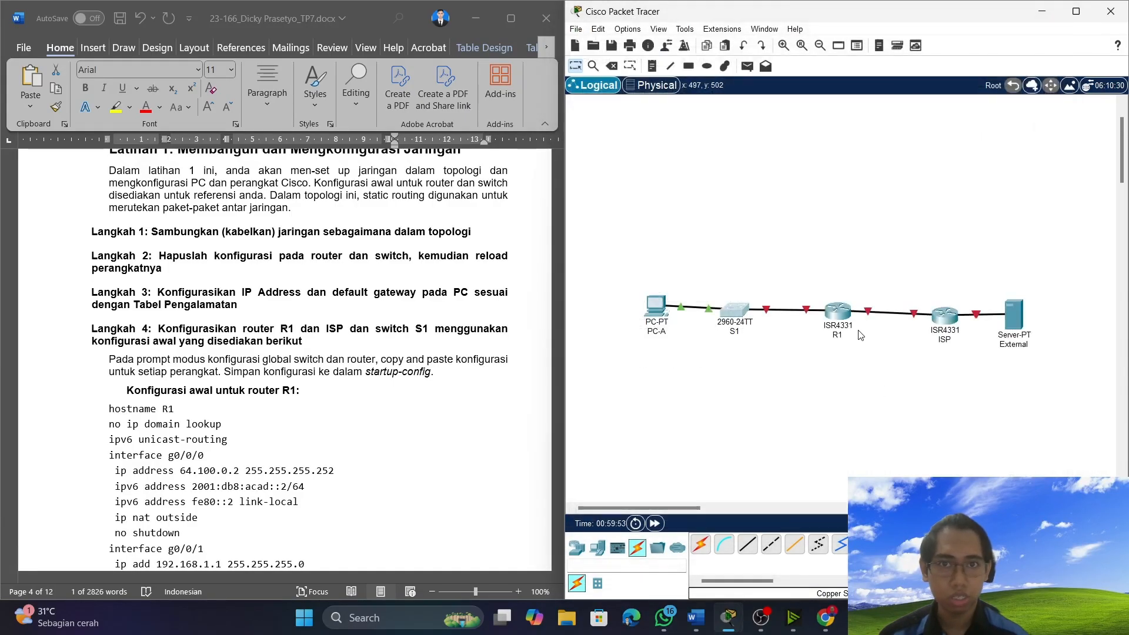
mouse_move(831, 322)
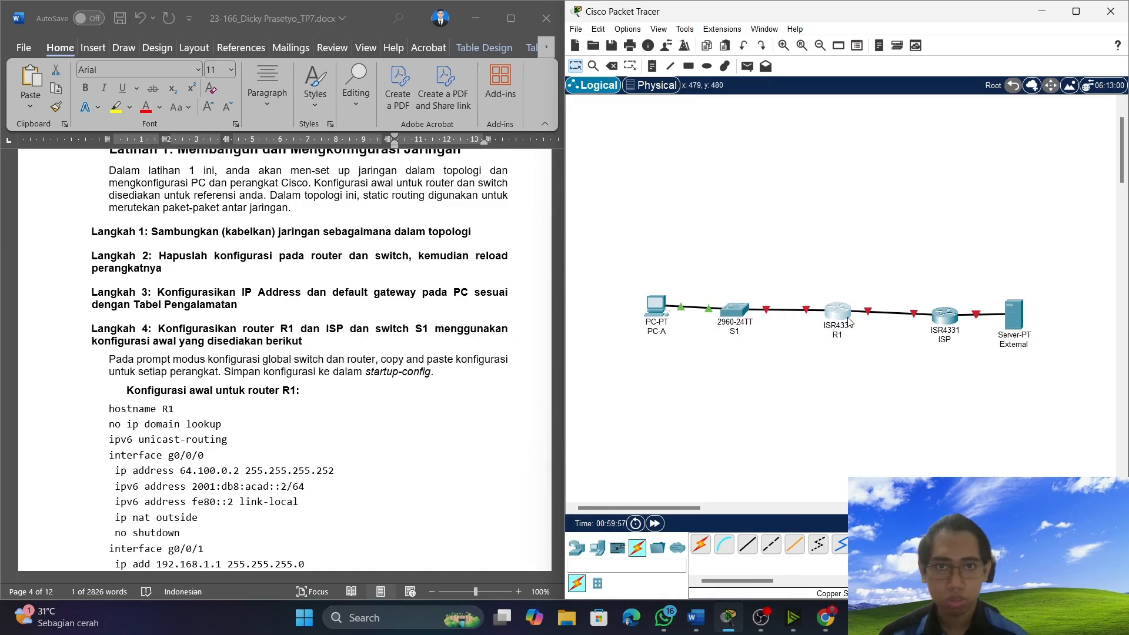
Open R1's command line, decline the initial configuration dialog with no, and enter privileged EXEC mode with en.
left_click(836, 314)
left_click(497, 114)
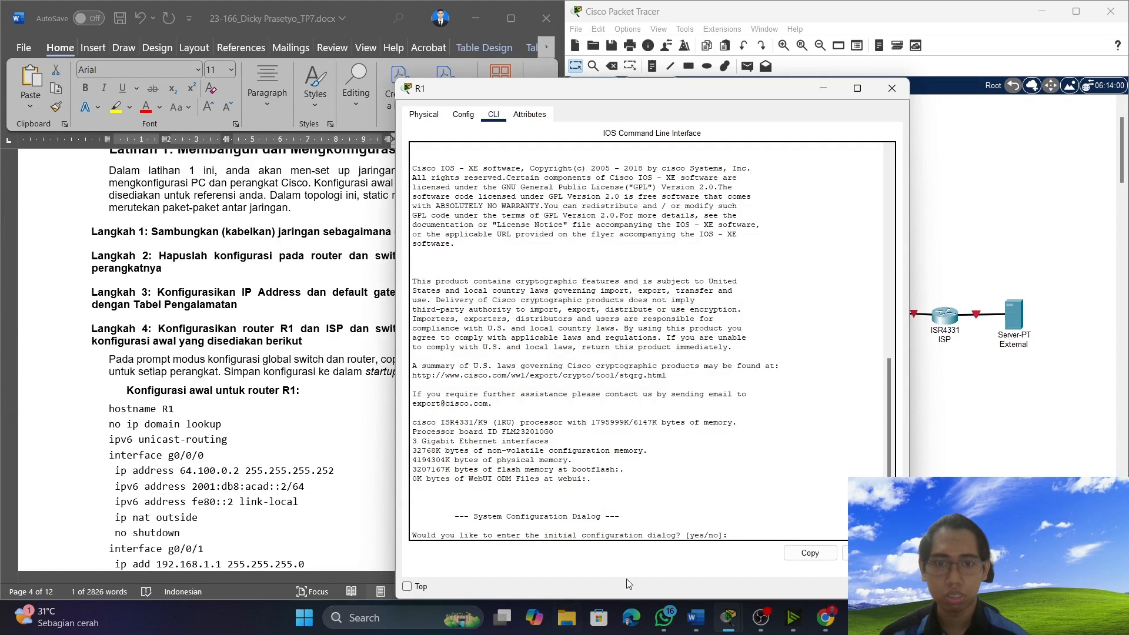
type("no")
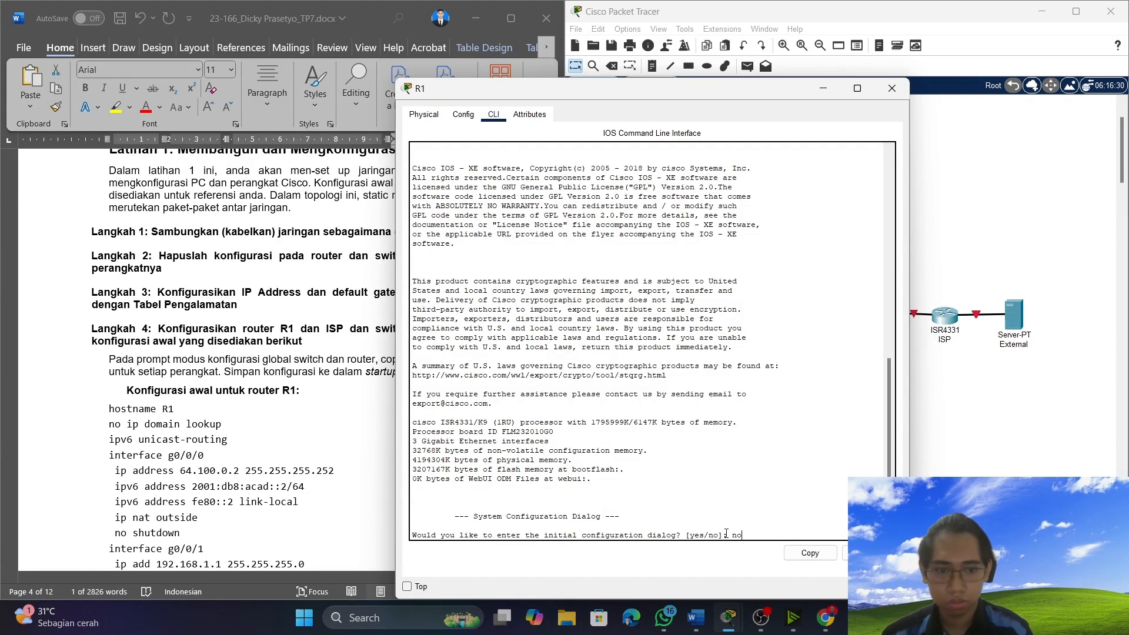
key("Return")
key("Return")
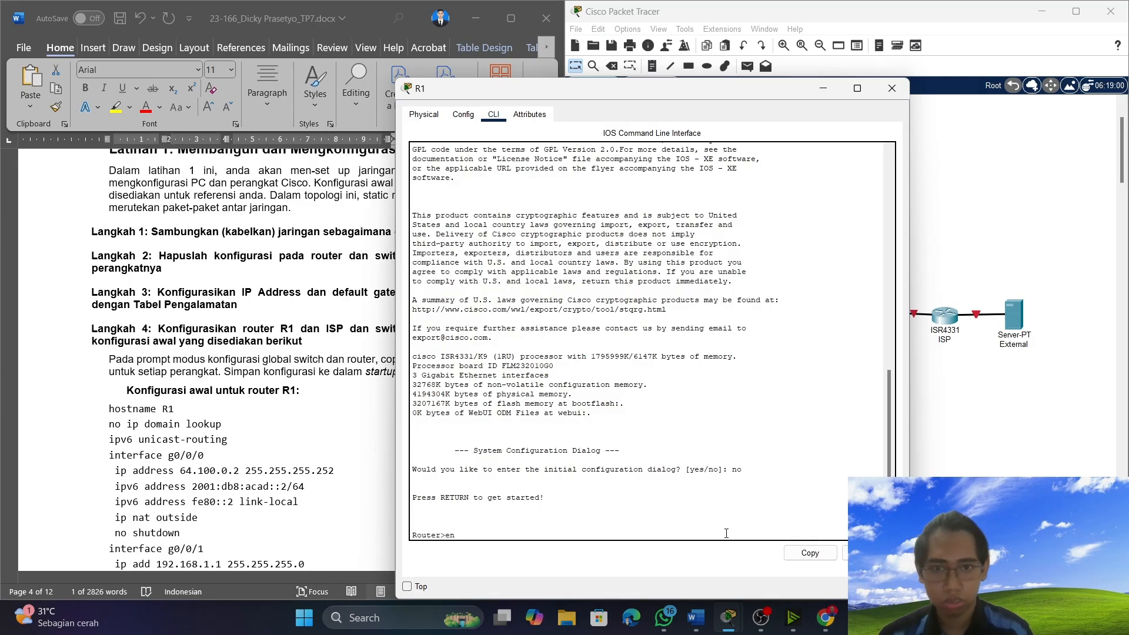
key("Return")
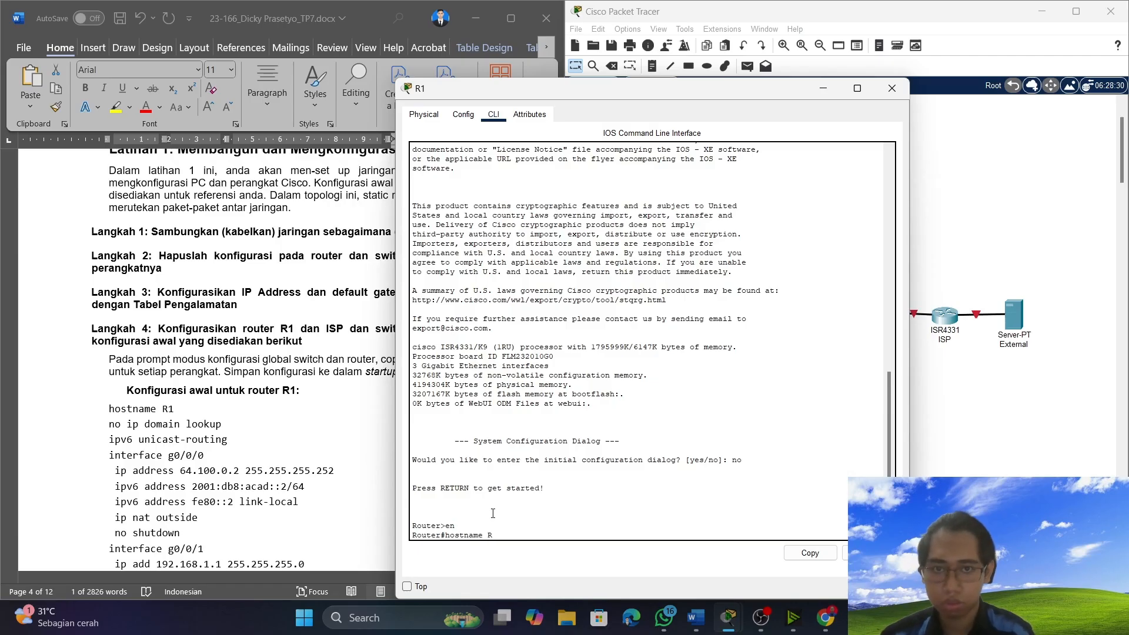
Enter R1's global configuration mode with conf t and set the hostname to R1.
key("Return")
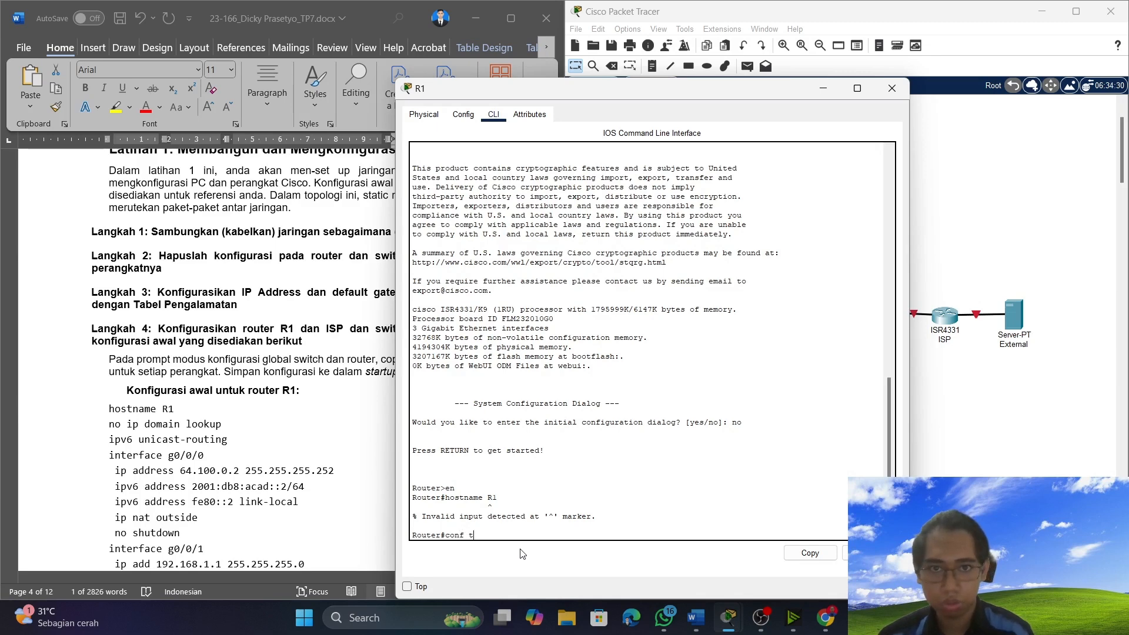
key("Return")
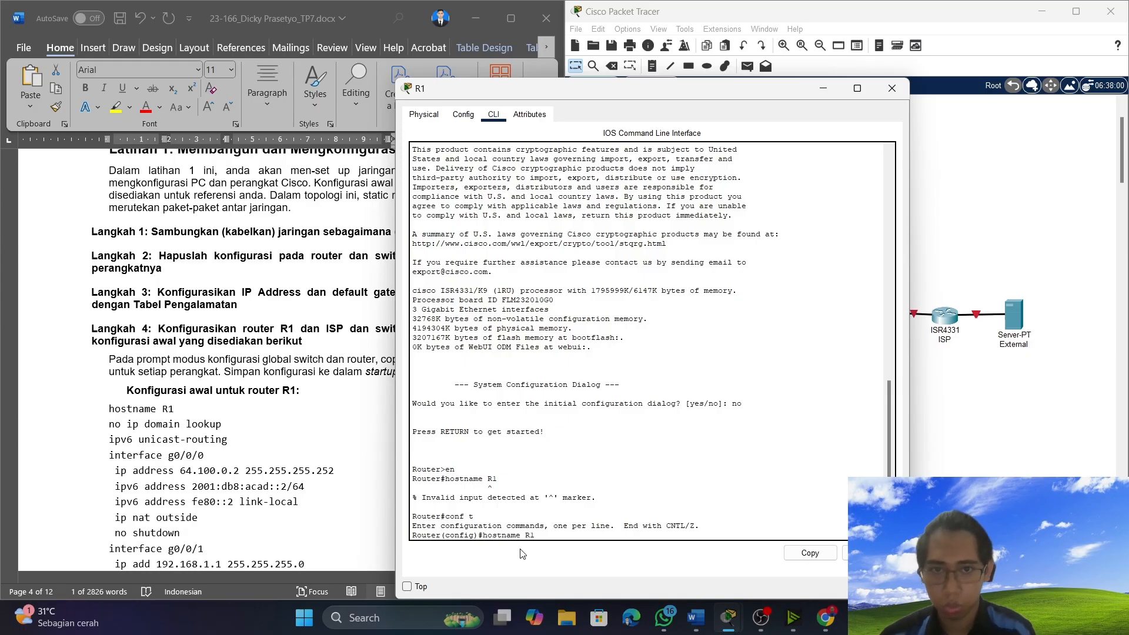
key("Return")
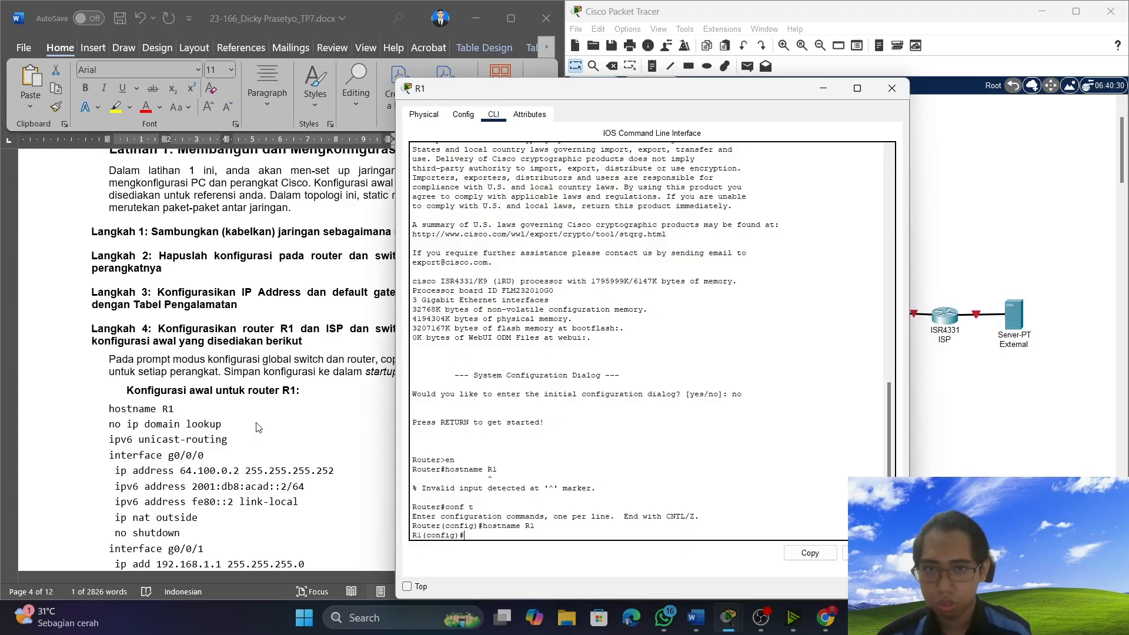
Copy the "no ip domain lookup" line from the document's R1 configuration and run it in R1's command line.
left_click(231, 429)
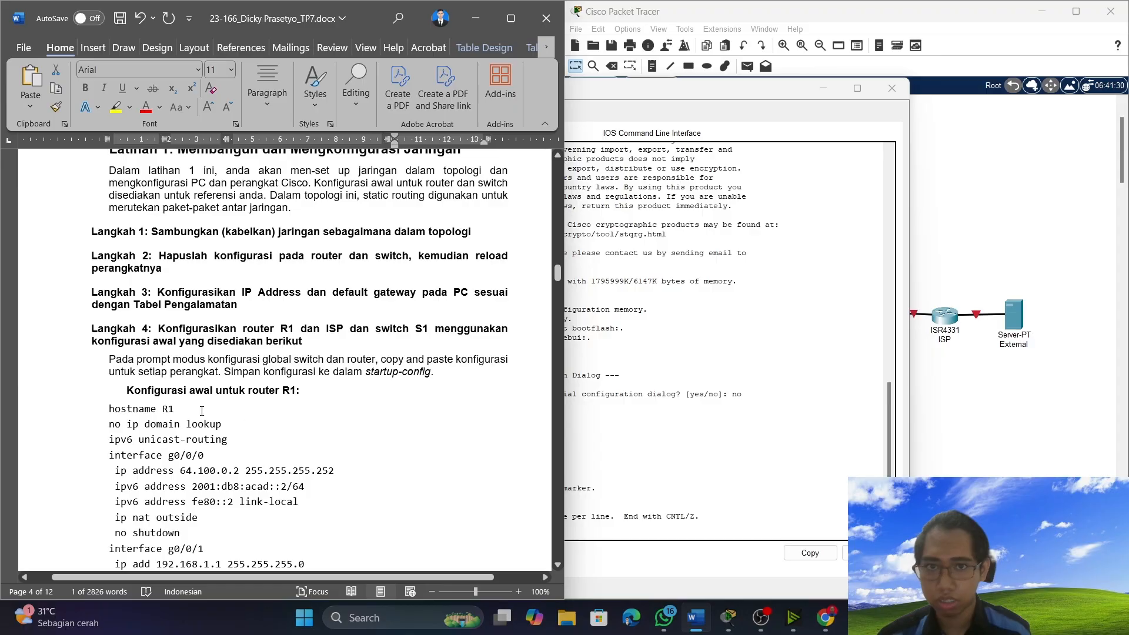
left_click_drag(108, 428, 229, 426)
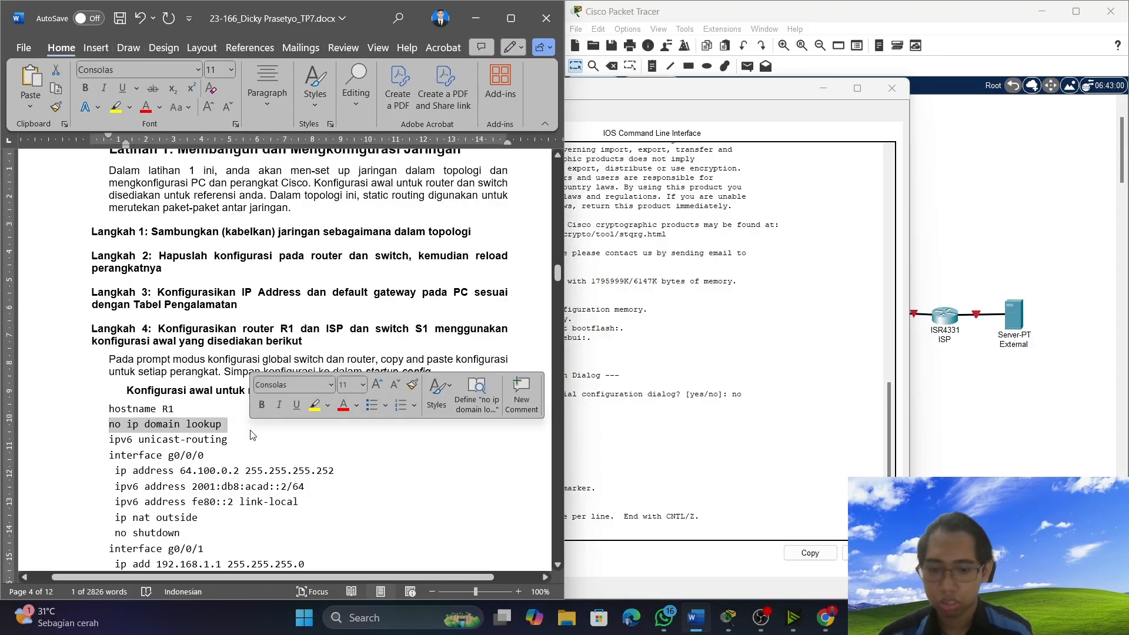
left_click(772, 455)
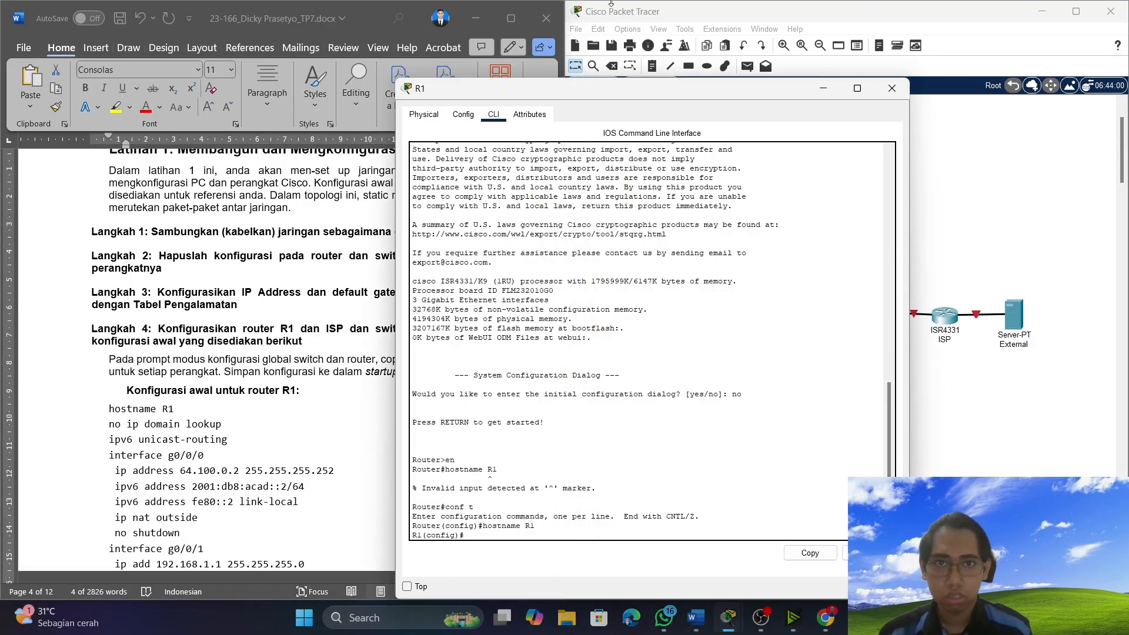
left_click_drag(595, 94, 761, 62)
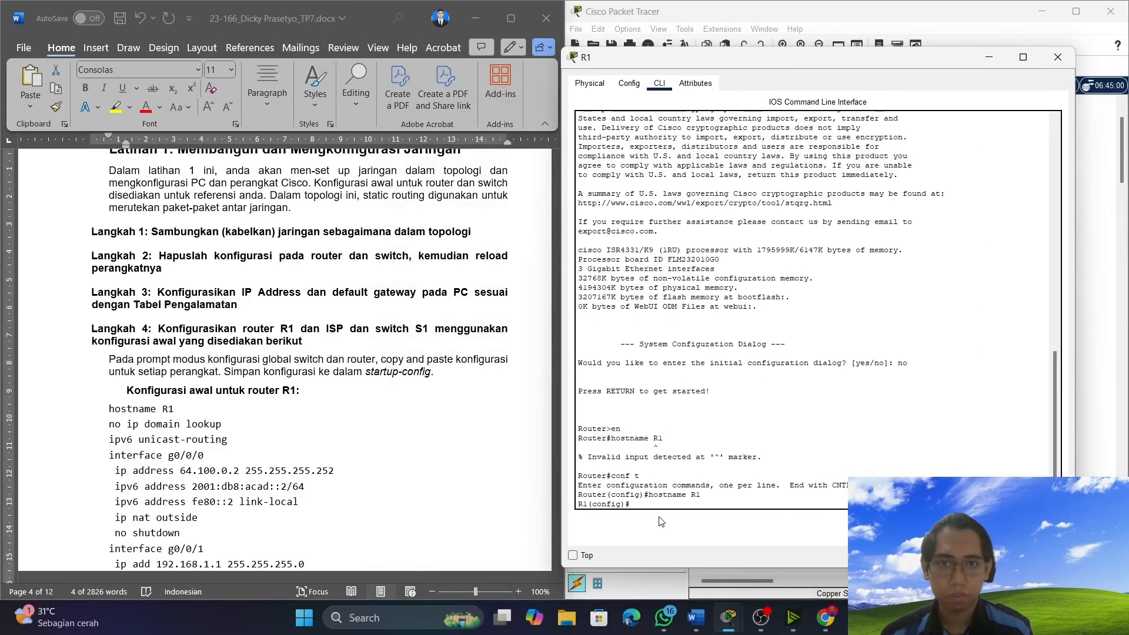
right_click(663, 501)
left_click(684, 524)
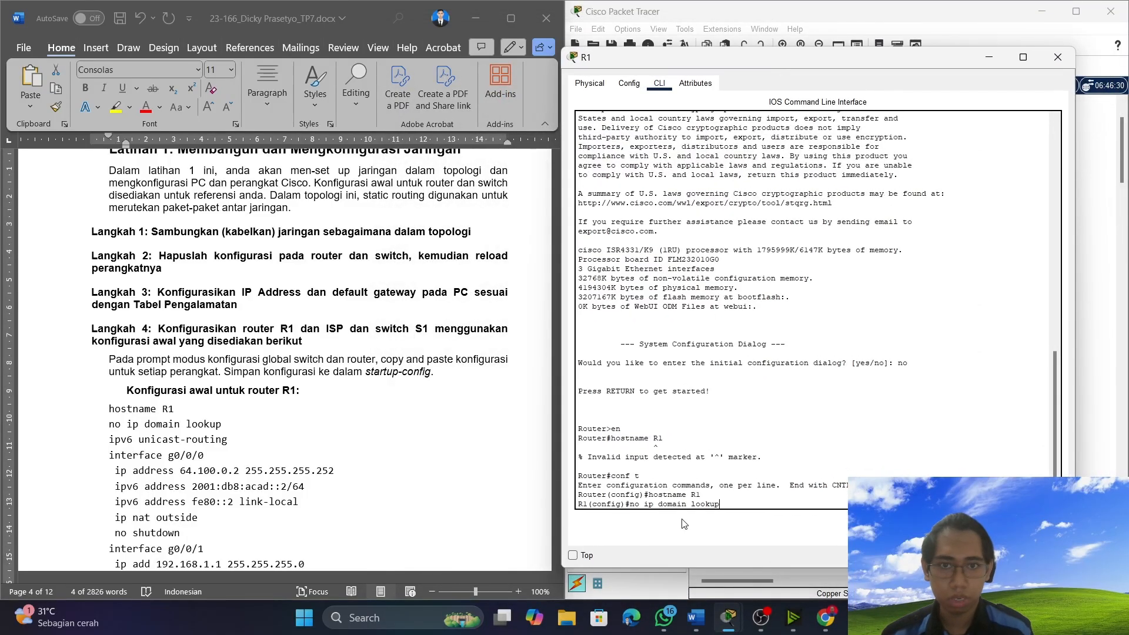
key("Return")
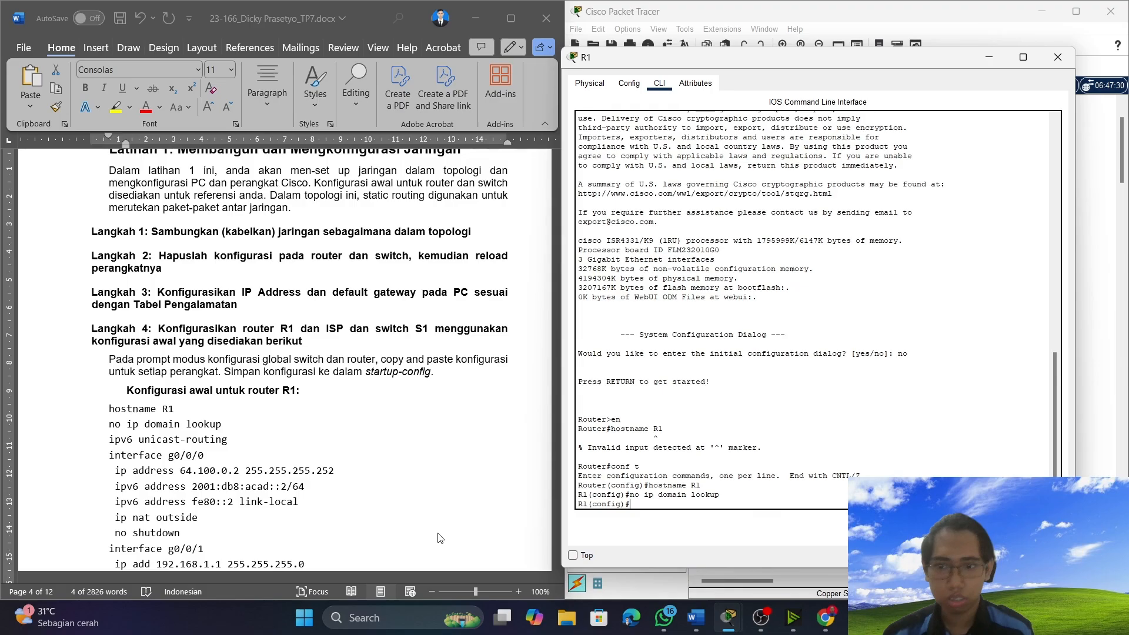
Copy the "ipv6 unicast-routing" line from the document's R1 configuration and run it in R1's command line.
scroll(105, 377, "down", 2)
left_click(105, 354)
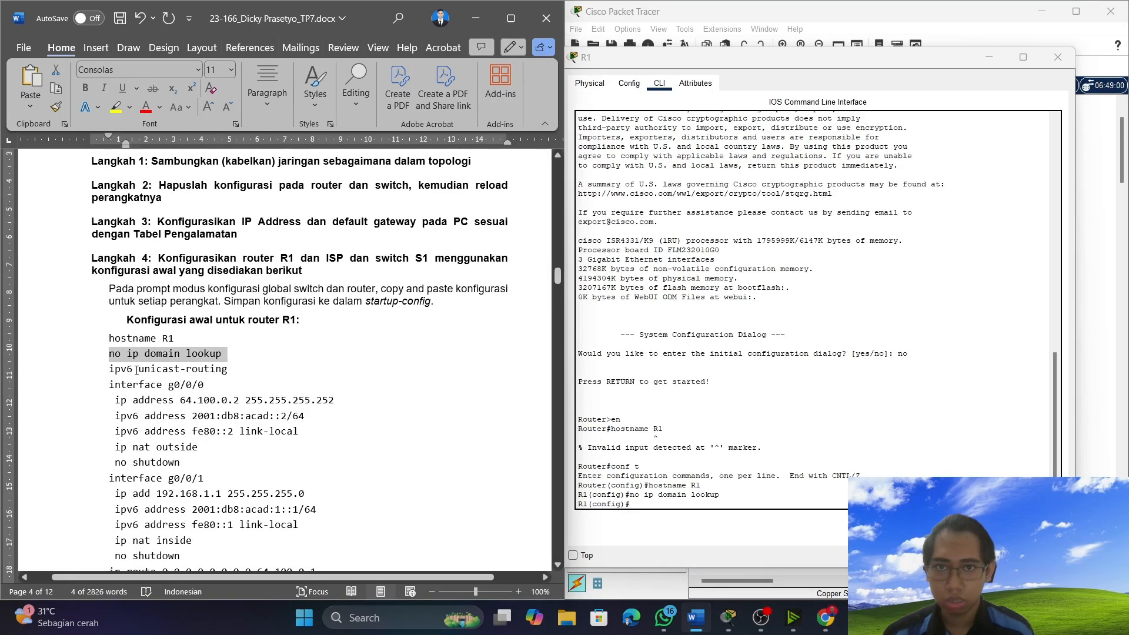
left_click_drag(107, 369, 212, 374)
right_click(212, 374)
left_click(222, 123)
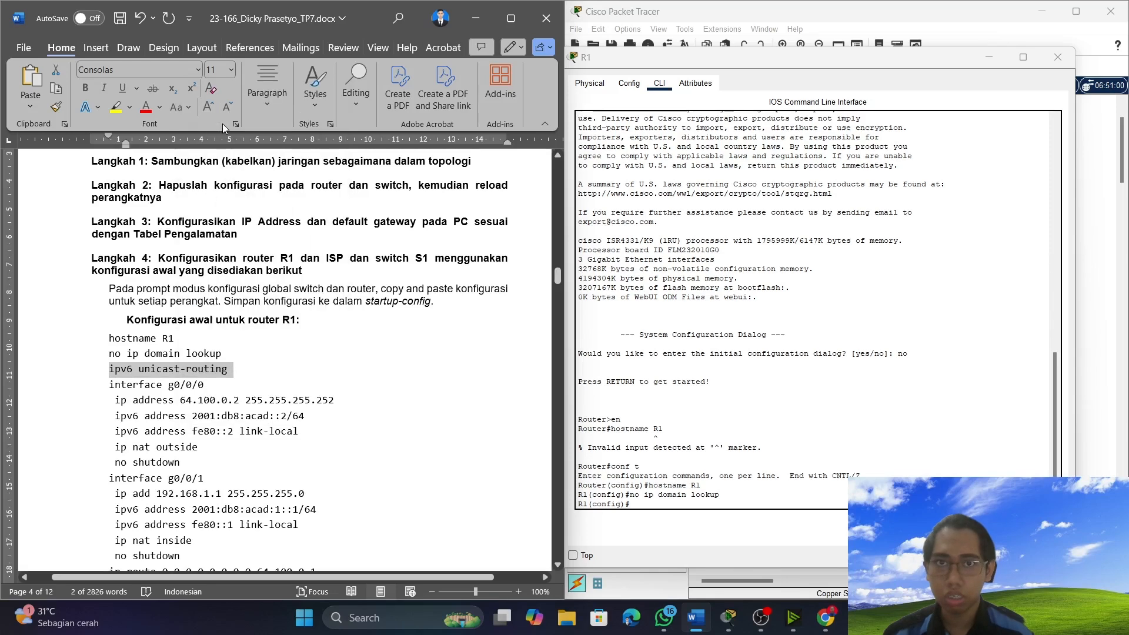
left_click(767, 505)
right_click(765, 504)
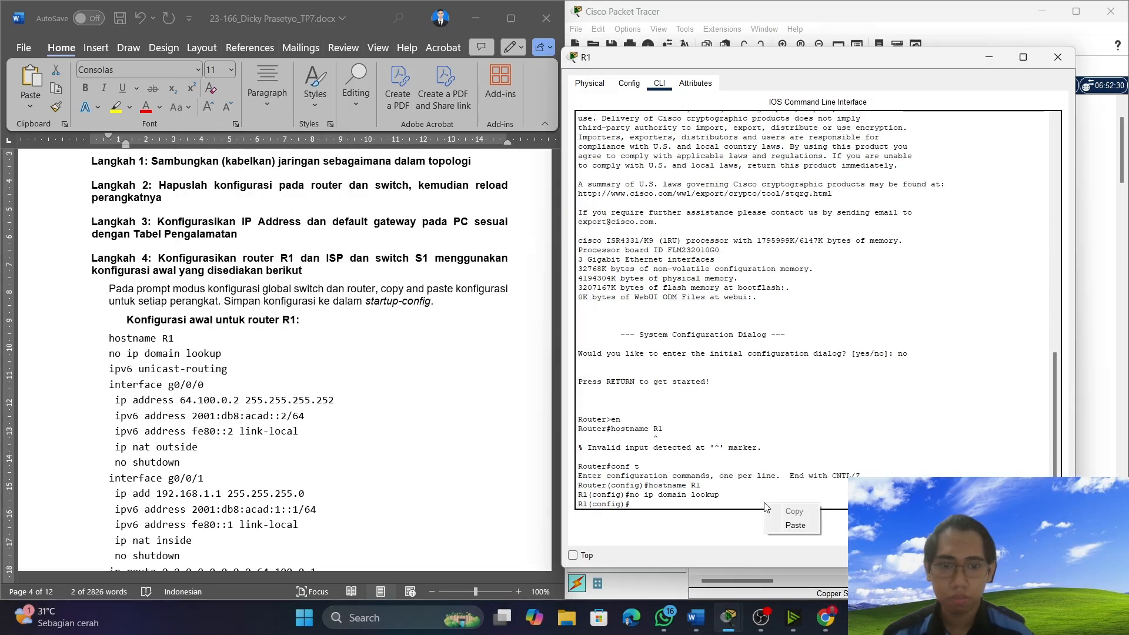
left_click(794, 526)
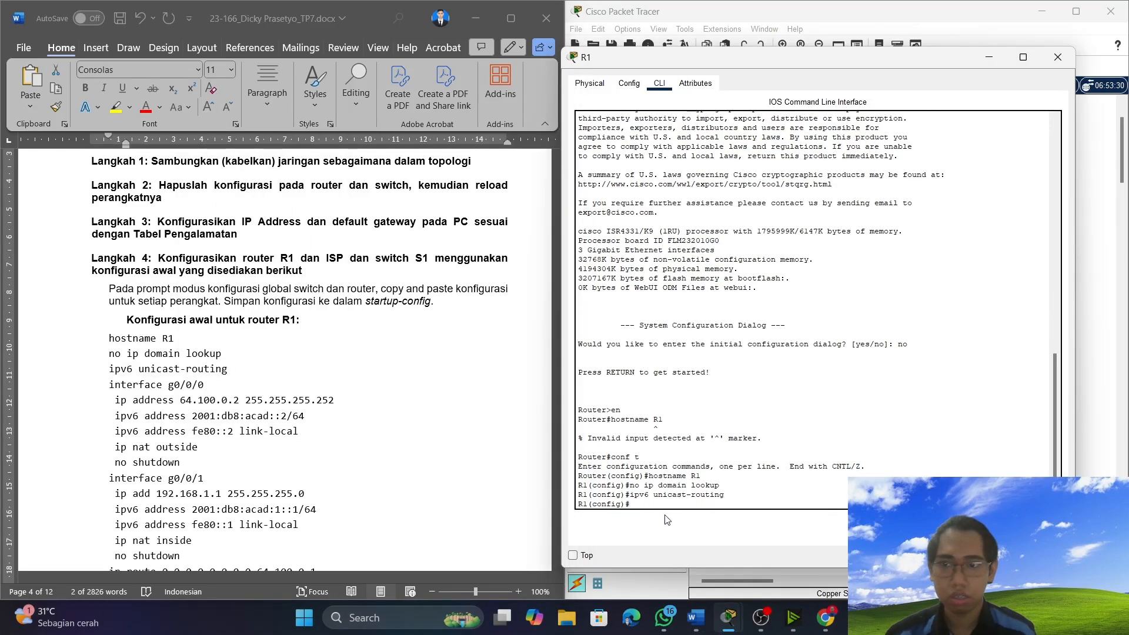
Copy "interface g0/0/0" from the document into R1's command line, check the interface in the addressing table, and run the command.
left_click(110, 394)
left_click_drag(110, 393, 210, 398)
right_click(184, 390)
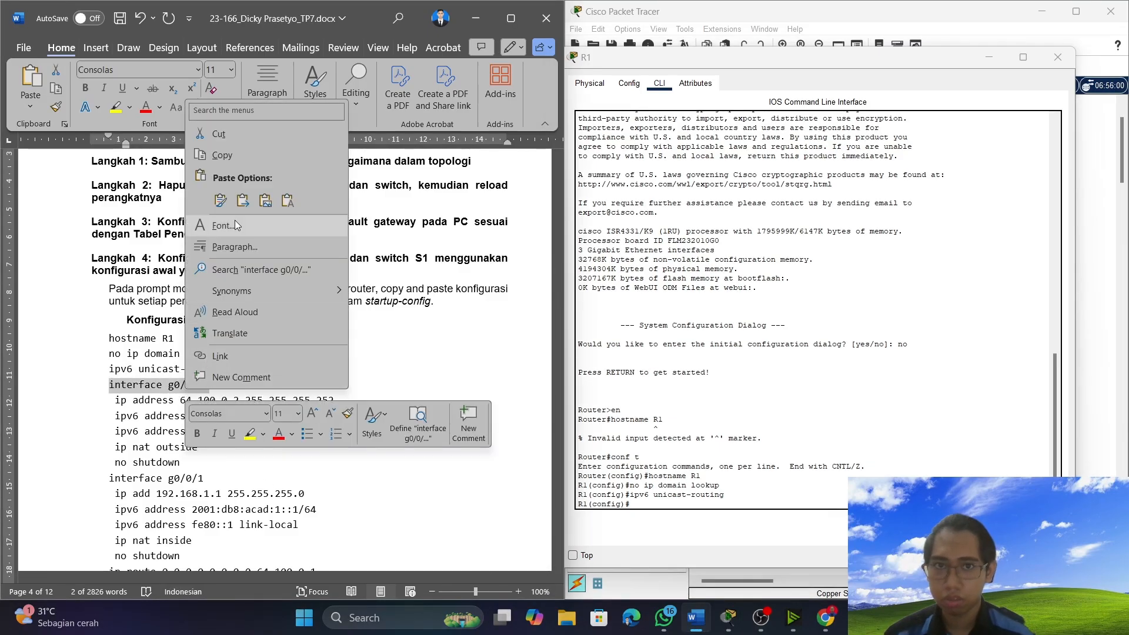
left_click(234, 154)
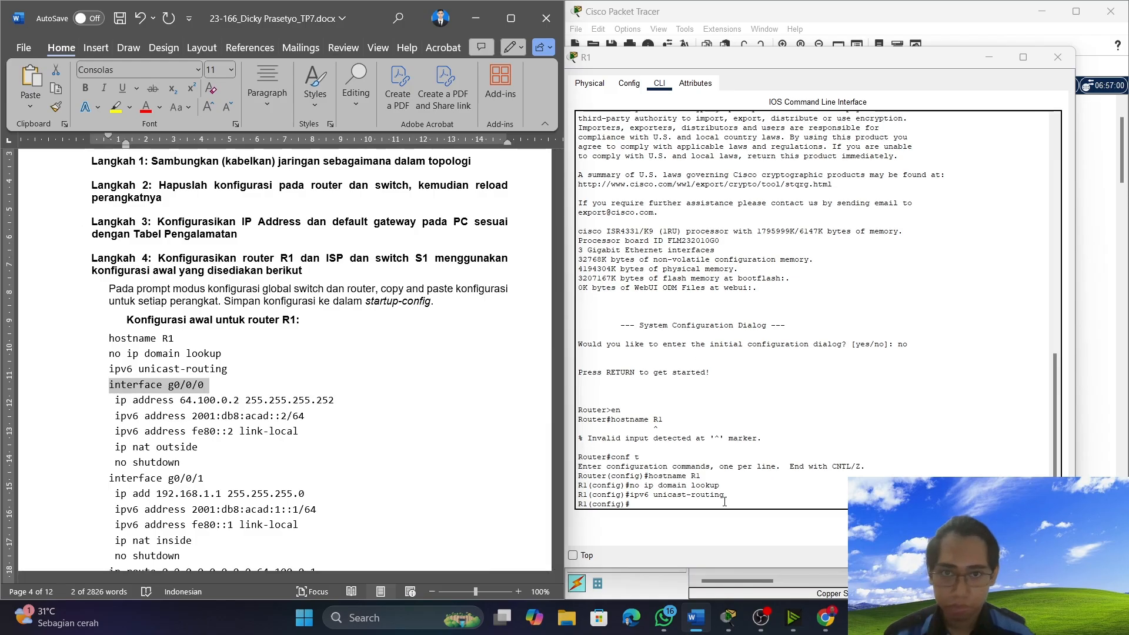
left_click(702, 503)
right_click(702, 503)
left_click(728, 528)
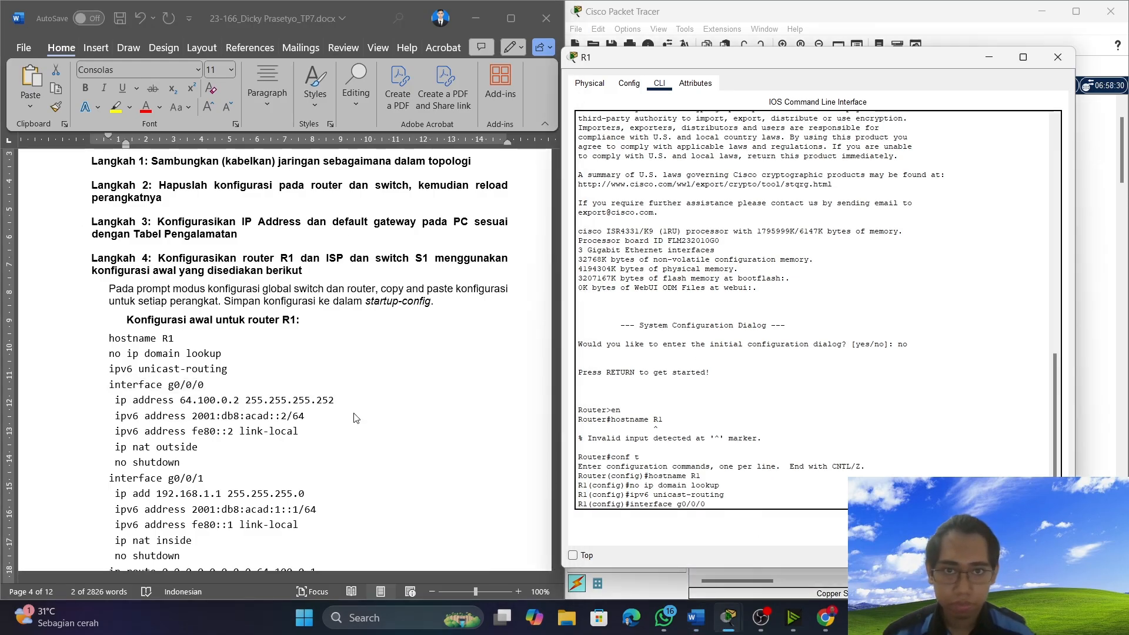
scroll(306, 343, "up", 5)
scroll(306, 342, "up", 15)
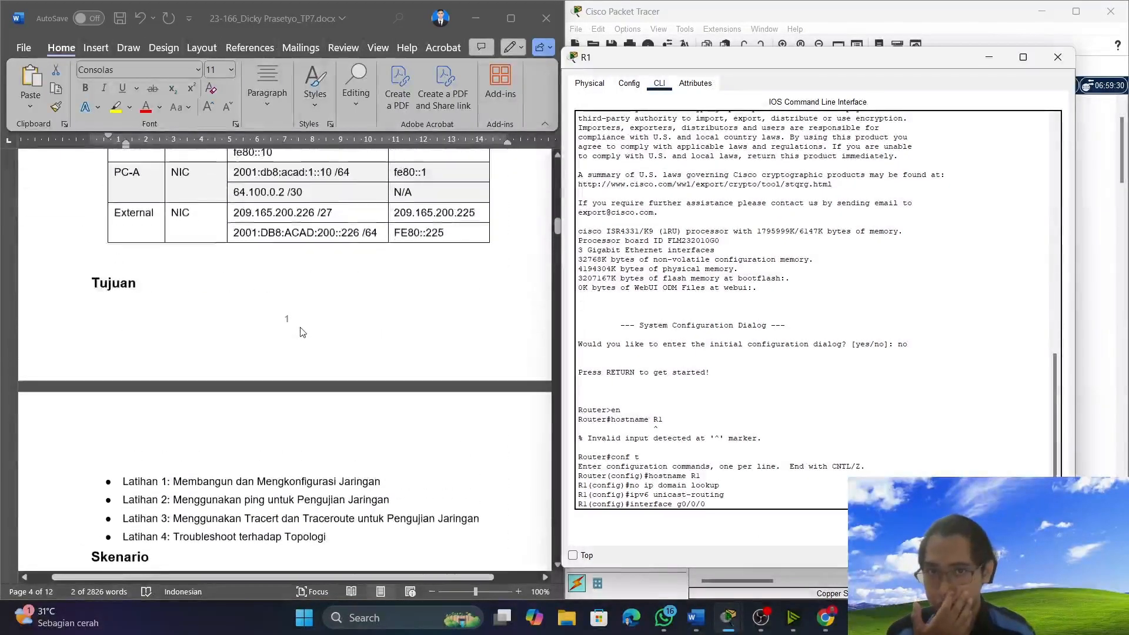
scroll(300, 331, "up", 5)
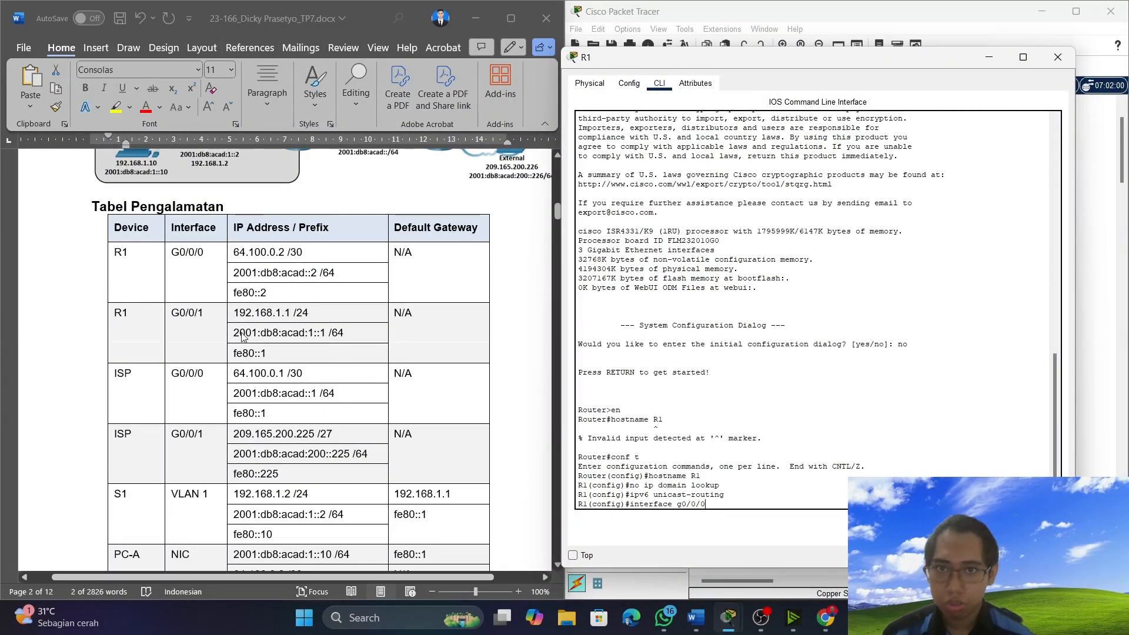
key("Return")
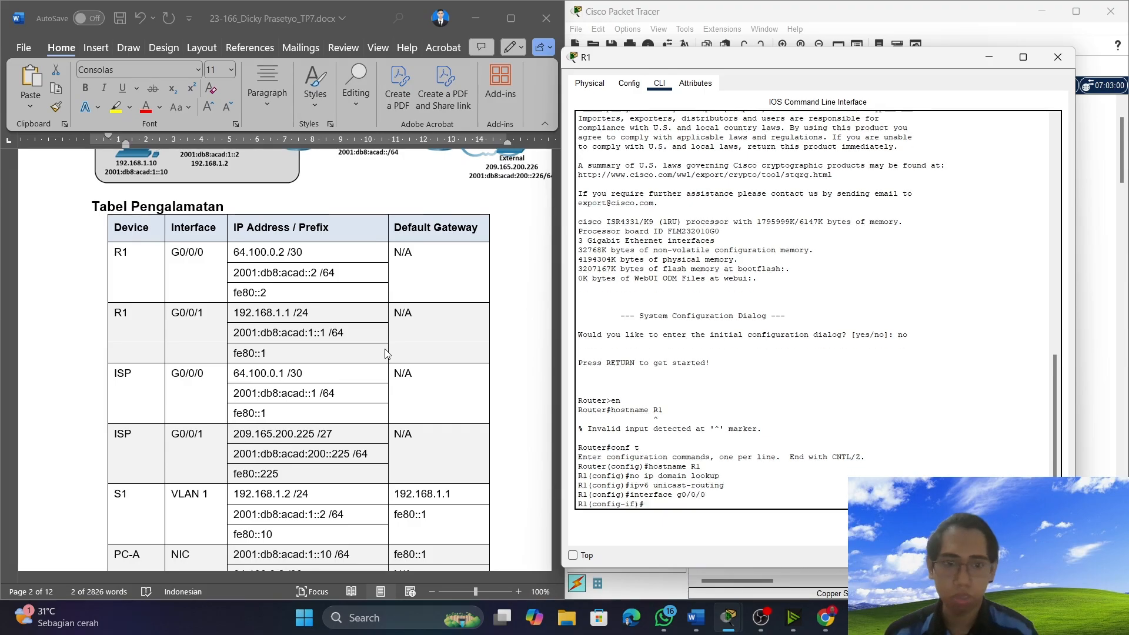
Copy the line "ip address 64.100.0.2 255.255.255.252" from the document's R1 configuration and paste it at R1's interface prompt.
scroll(289, 336, "down", 15)
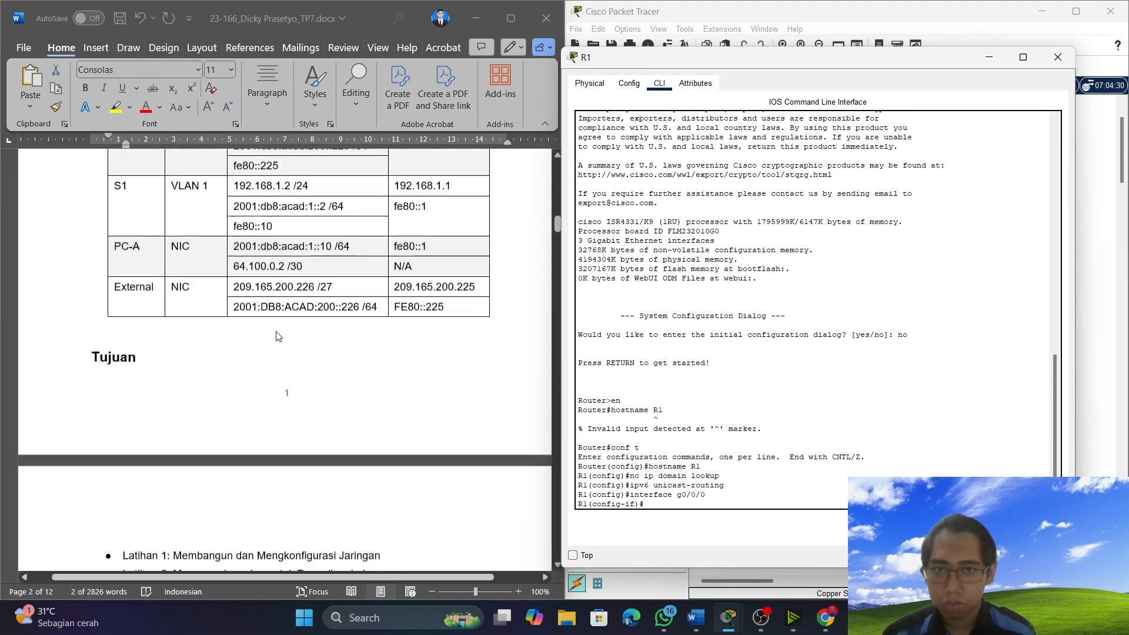
scroll(290, 373, "down", 8)
scroll(291, 375, "up", 8)
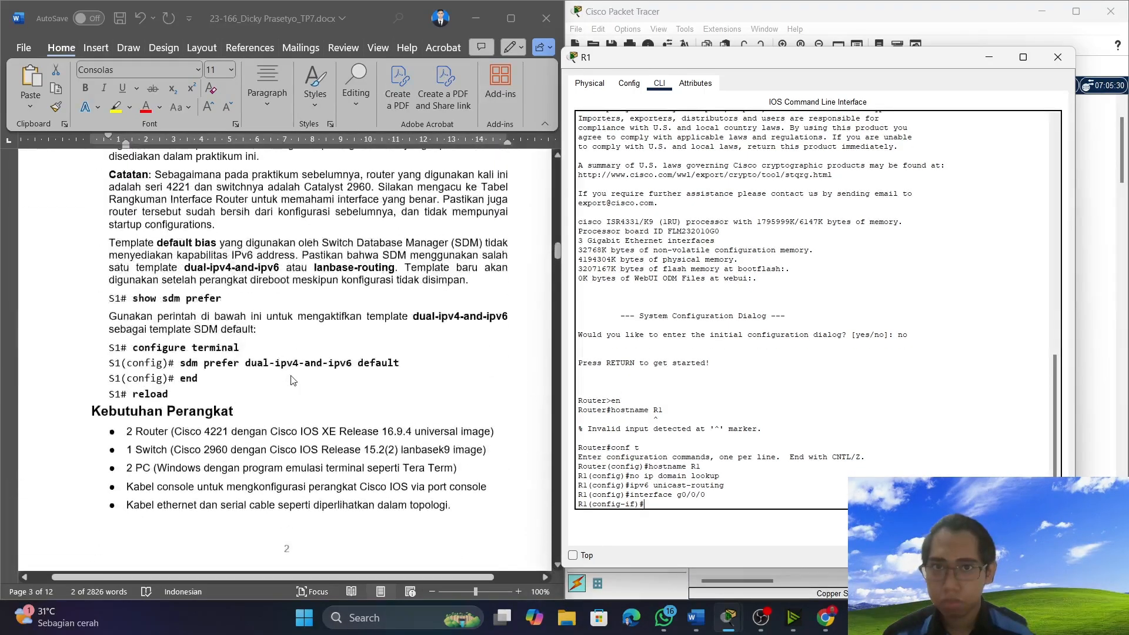
scroll(292, 379, "down", 8)
scroll(292, 379, "down", 7)
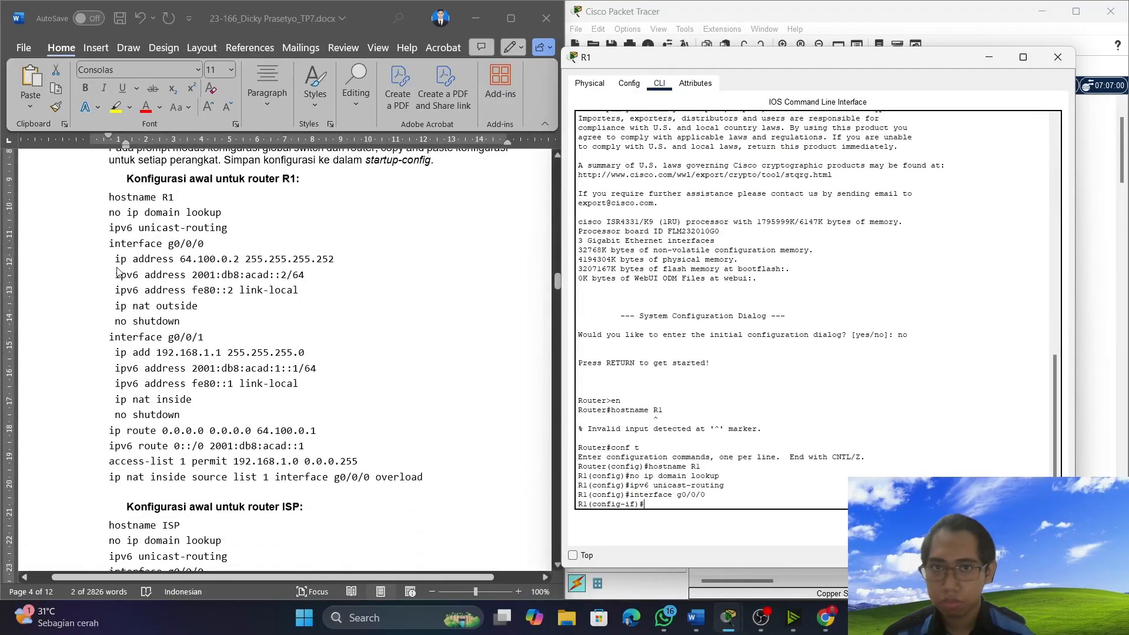
left_click(118, 257)
left_click_drag(112, 259, 347, 267)
left_click(689, 504)
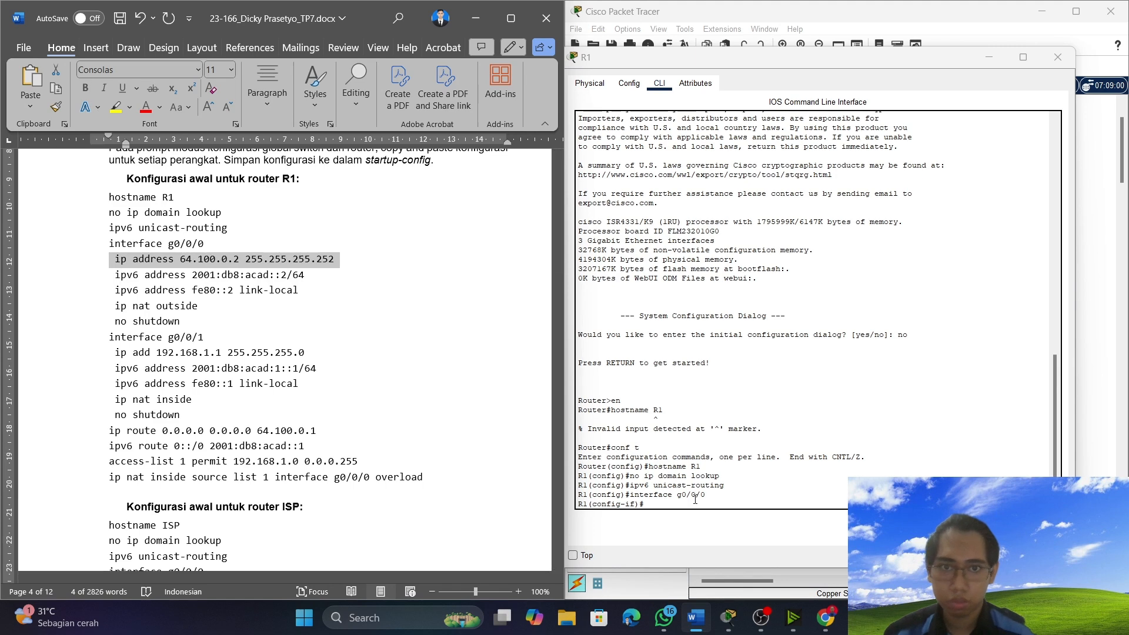
right_click(689, 506)
left_click(722, 532)
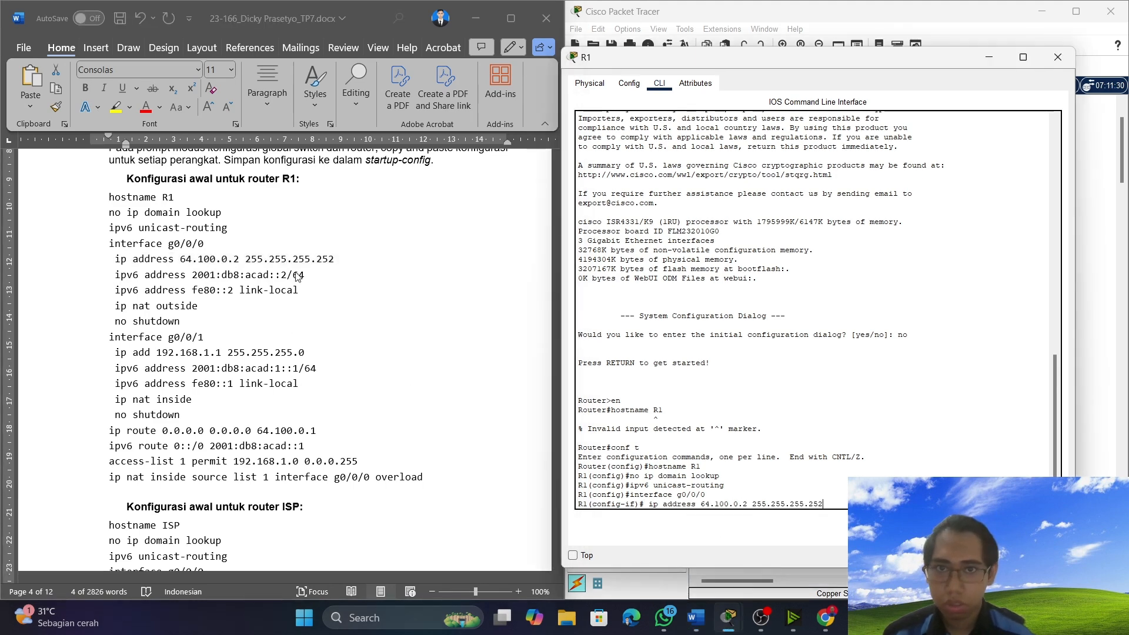
Compare the pasted IPv4 address with R1's G0/0/0 row in the addressing table and run the ip address command.
scroll(312, 287, "up", 10)
scroll(312, 287, "up", 20)
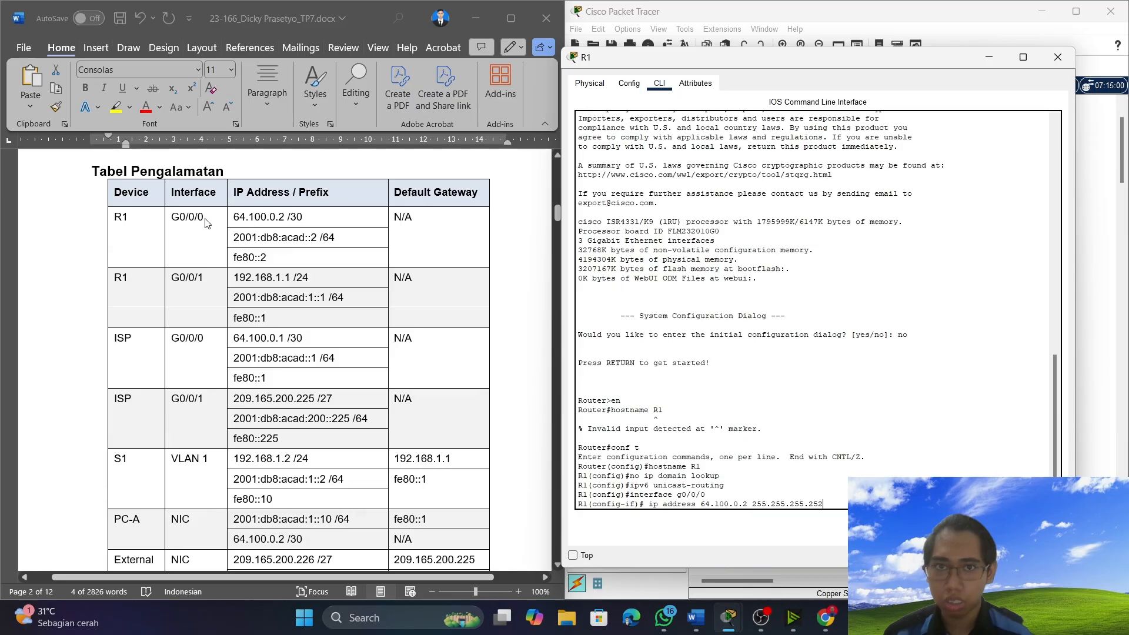
scroll(298, 283, "down", 4)
scroll(306, 283, "up", 5)
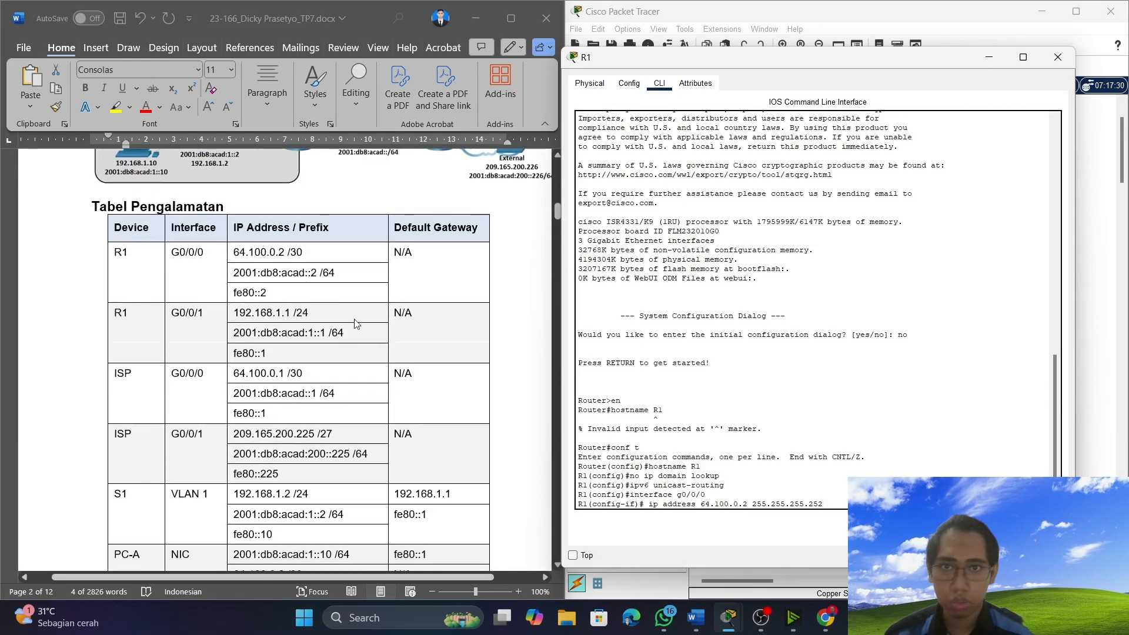
scroll(376, 405, "down", 3)
scroll(377, 404, "down", 15)
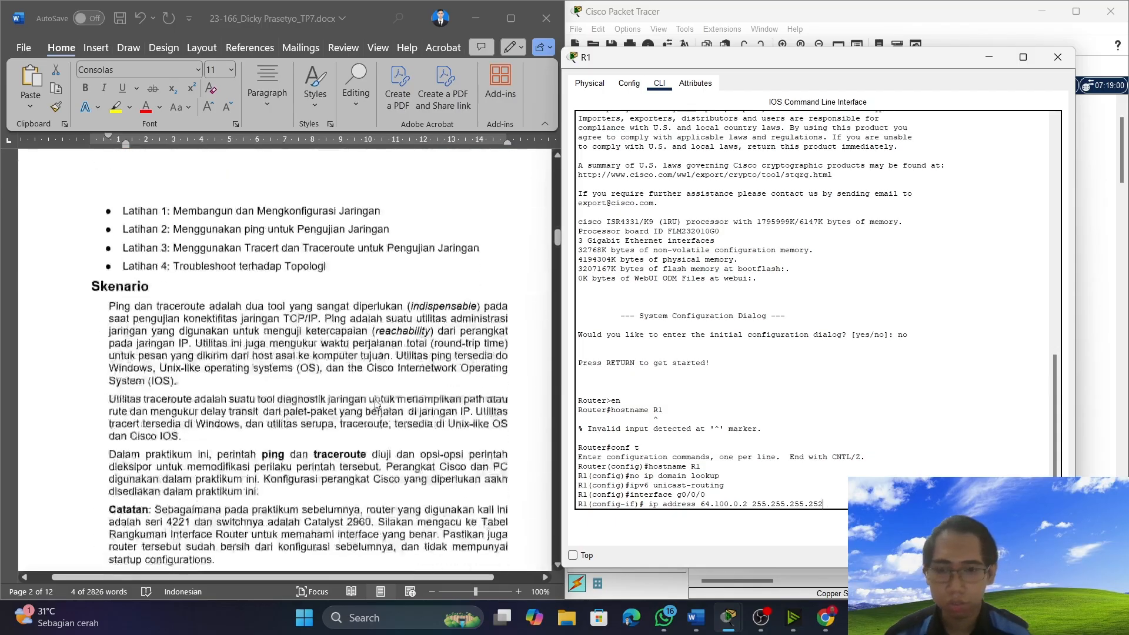
scroll(377, 405, "down", 6)
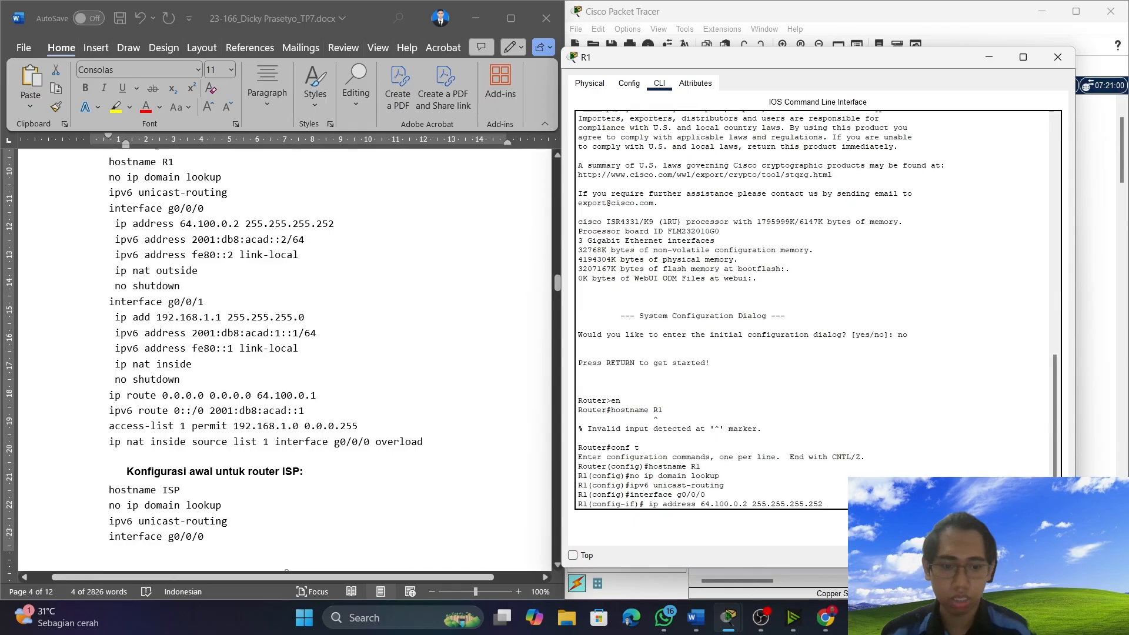
key("Return")
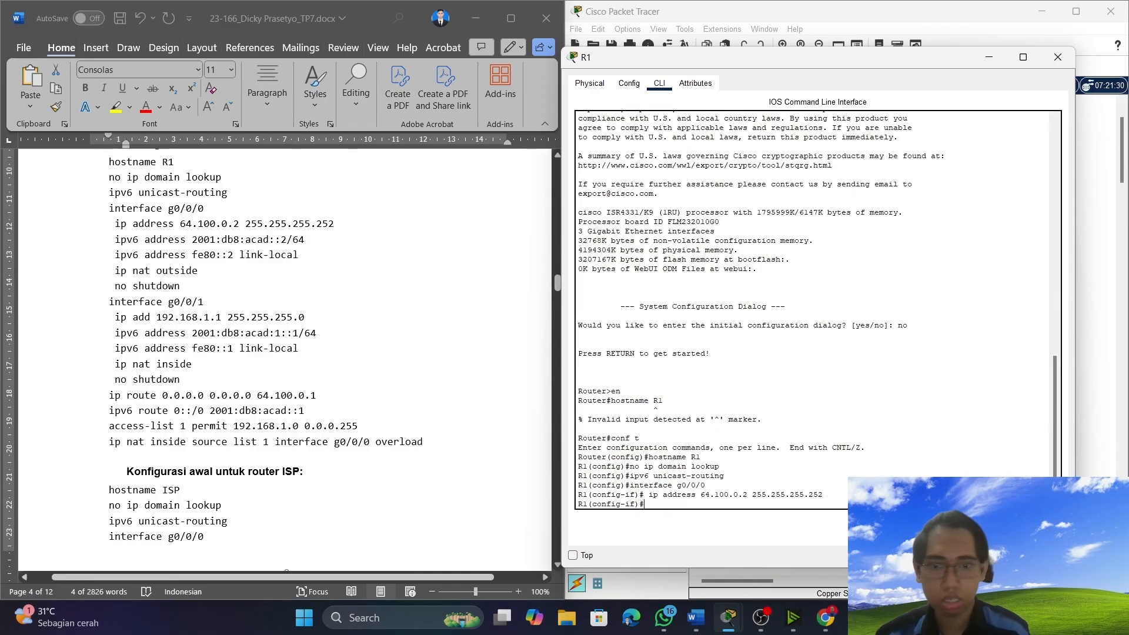
Copy the lines "ipv6 address 2001:db8:acad::2/64" and "ipv6 address fe80::2 link-local" from the document's R1 configuration and run them on R1's G0/0/0.
left_click(111, 230)
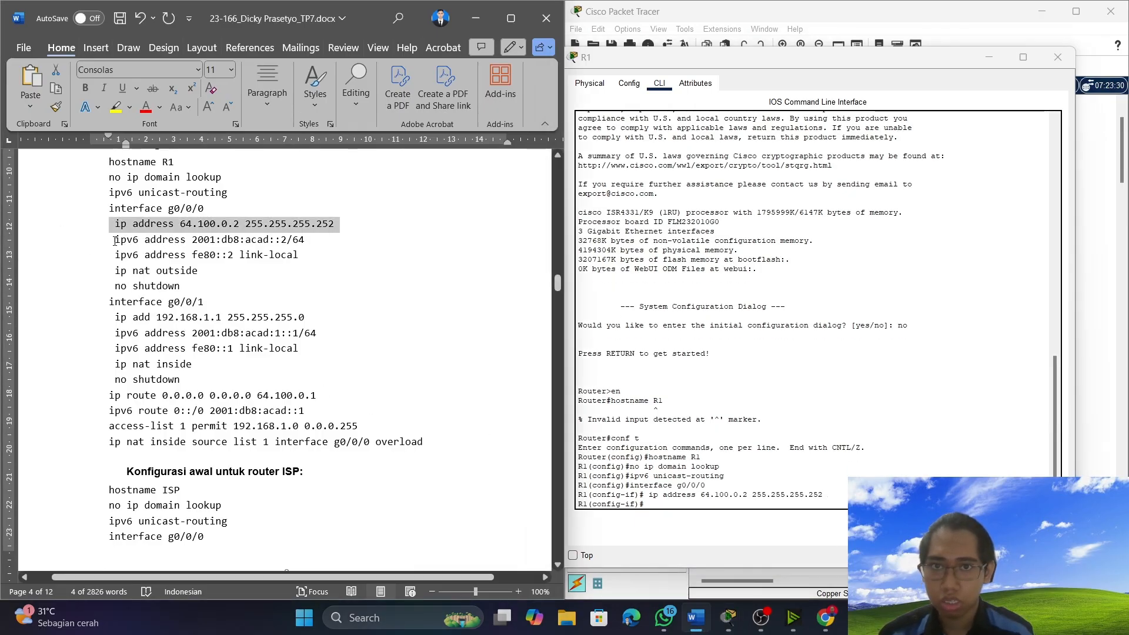
left_click_drag(116, 241, 338, 256)
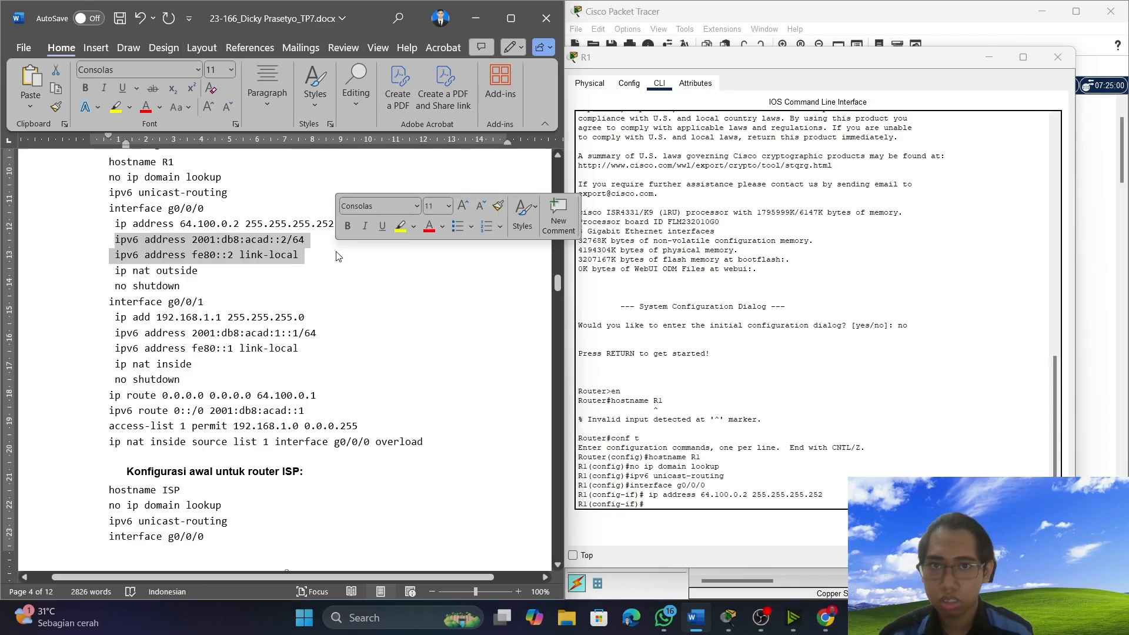
right_click(297, 249)
left_click(323, 306)
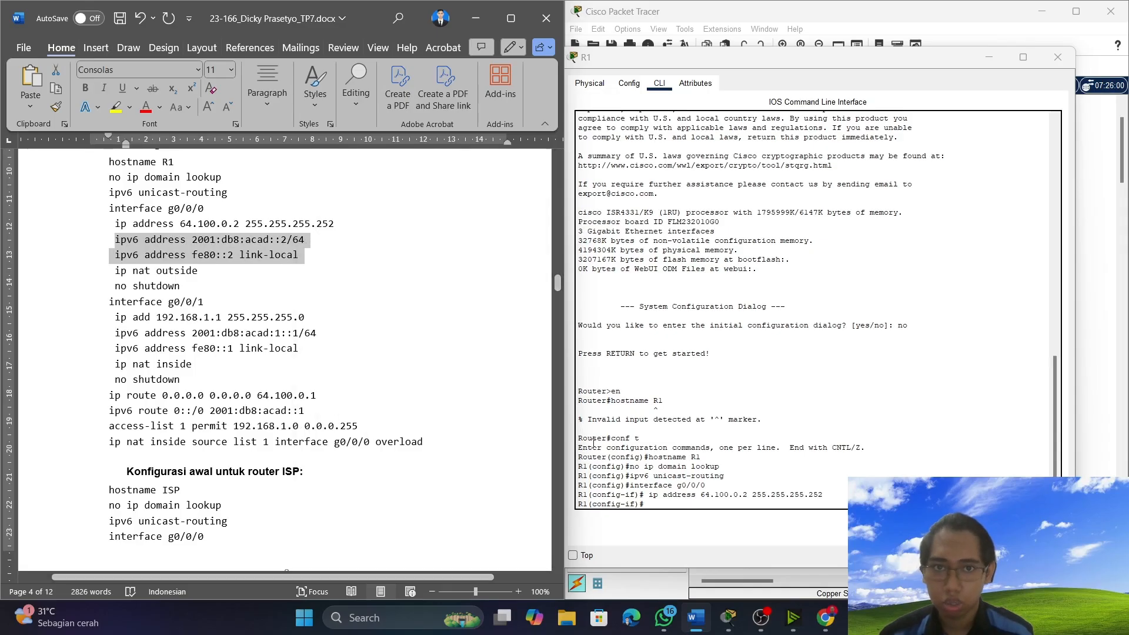
right_click(654, 500)
left_click(680, 522)
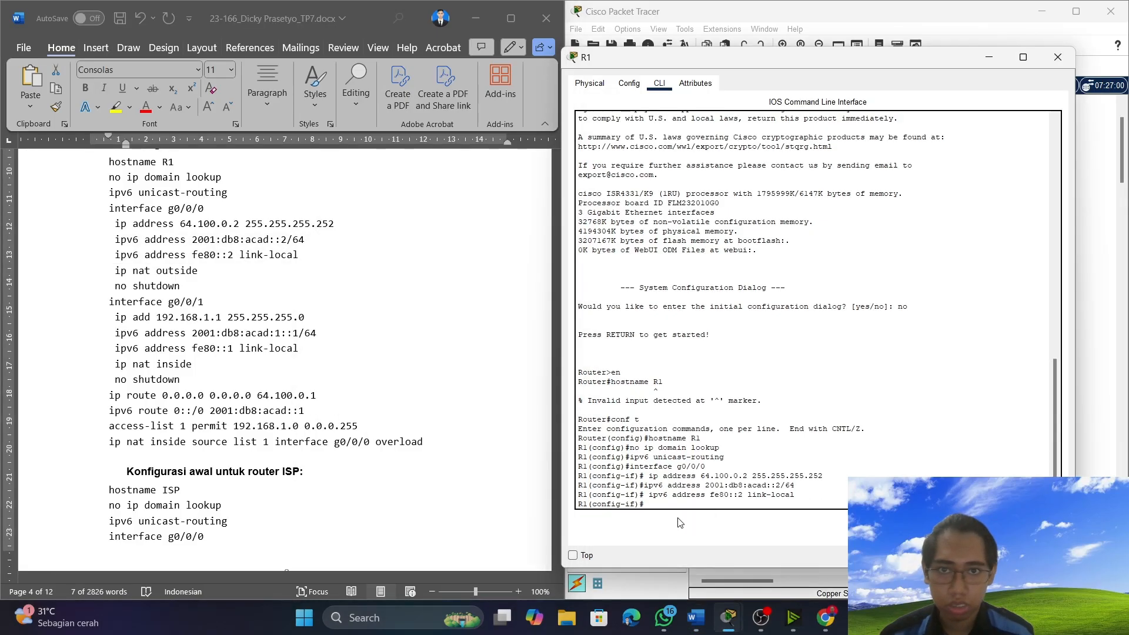
Copy "ip nat outside" and "no shutdown" from the document's g0/0/0 section and run both commands in R1's command line.
key("alt+Tab")
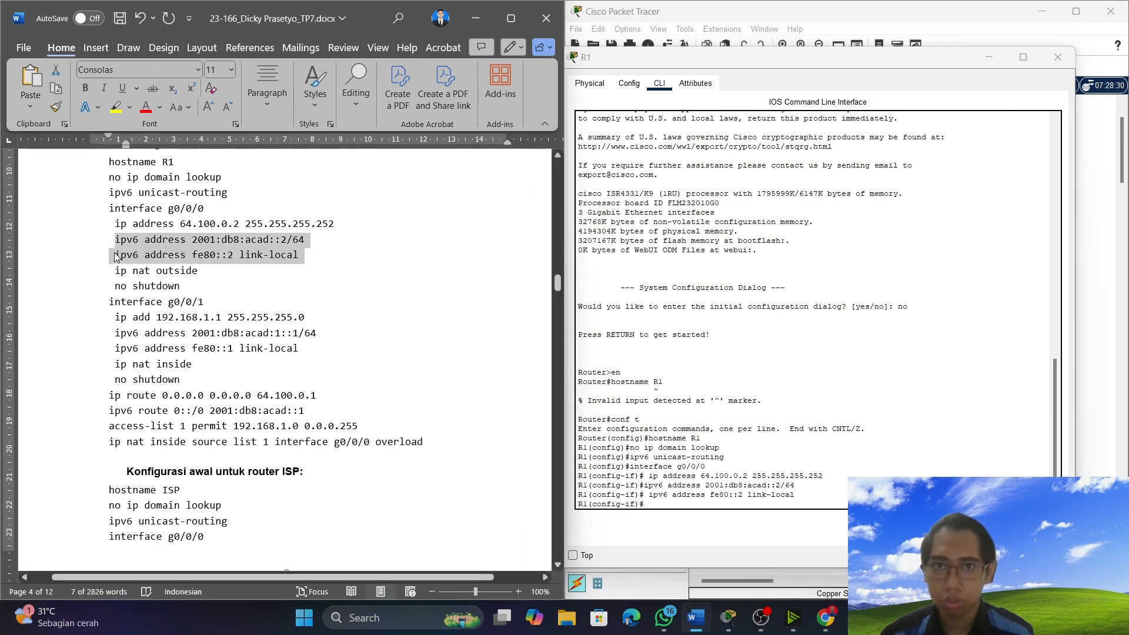
left_click(359, 307)
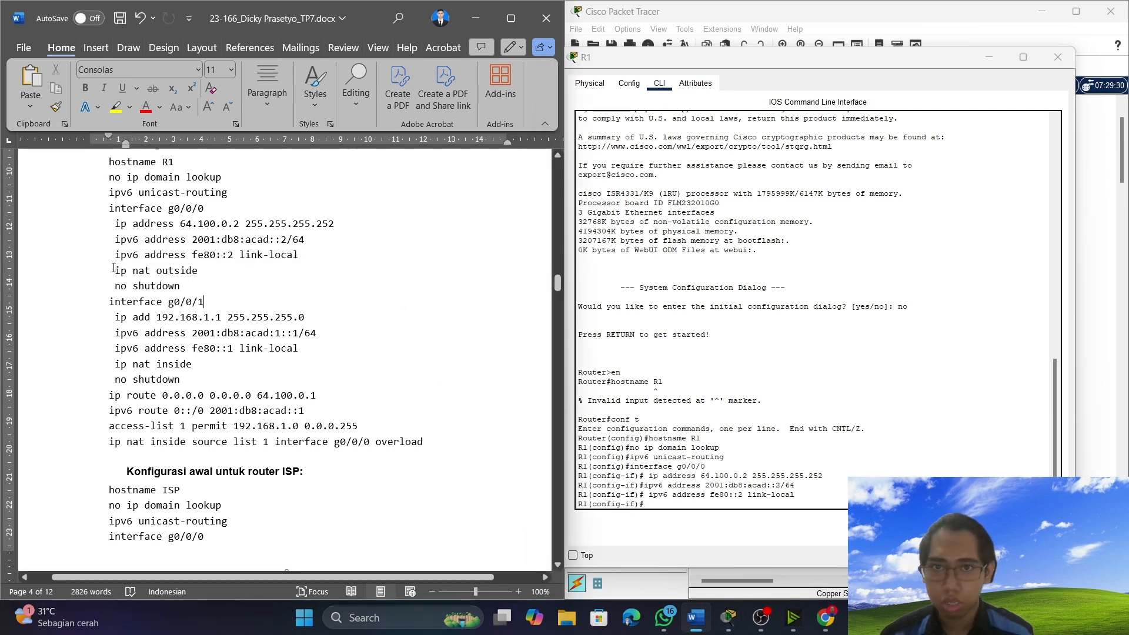
left_click_drag(114, 268, 179, 287)
right_click(178, 286)
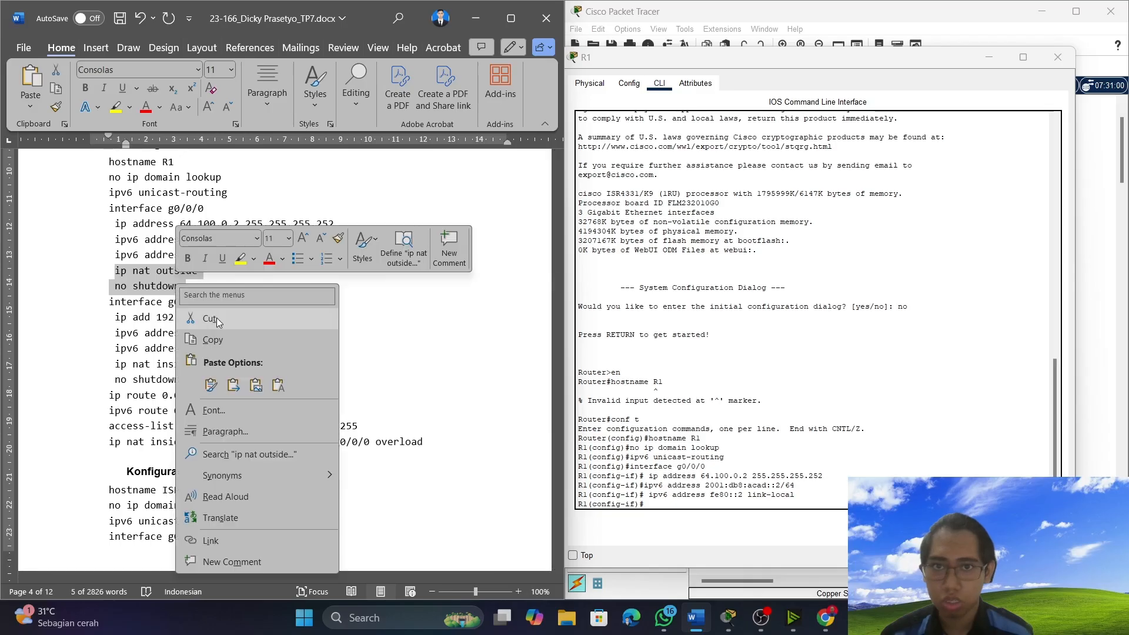
left_click(212, 340)
key("alt+Tab")
right_click(669, 506)
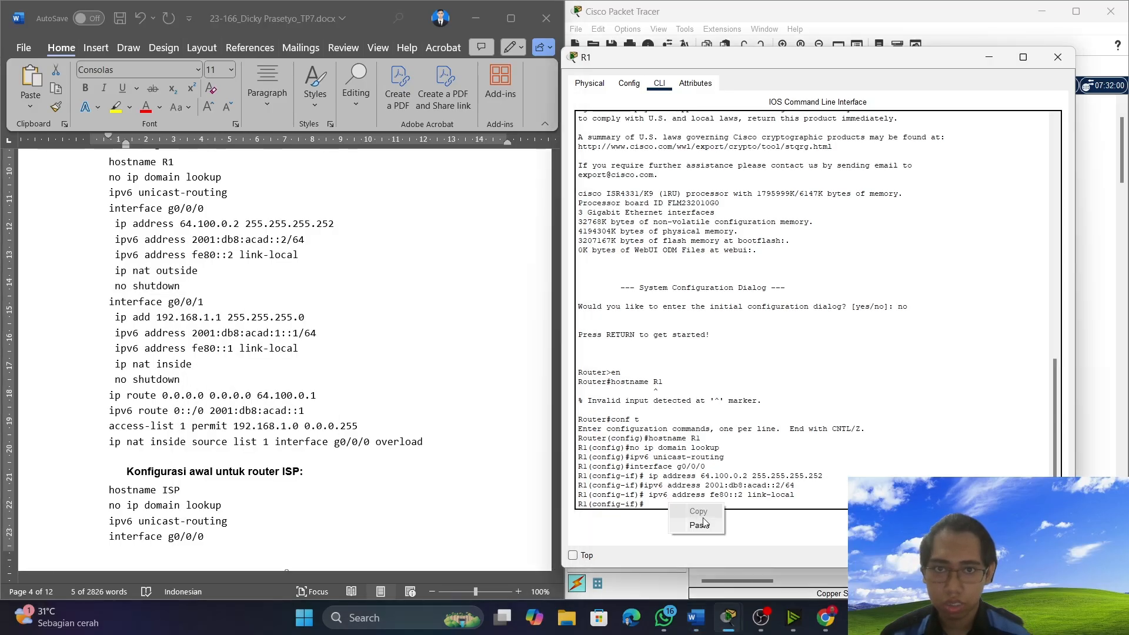
left_click(700, 524)
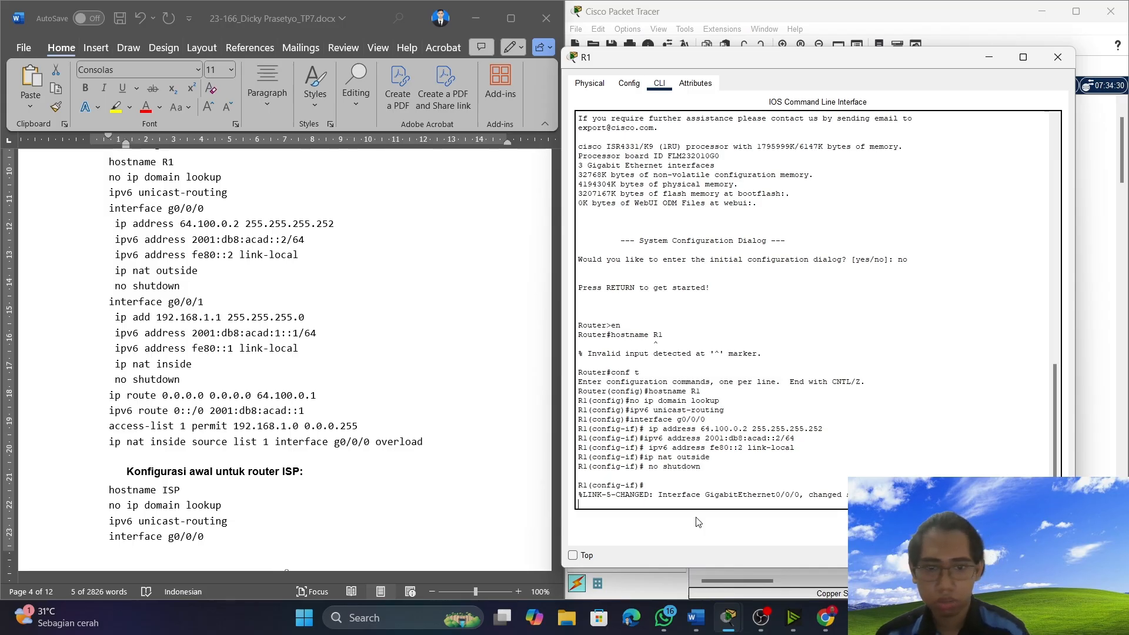
key("Return")
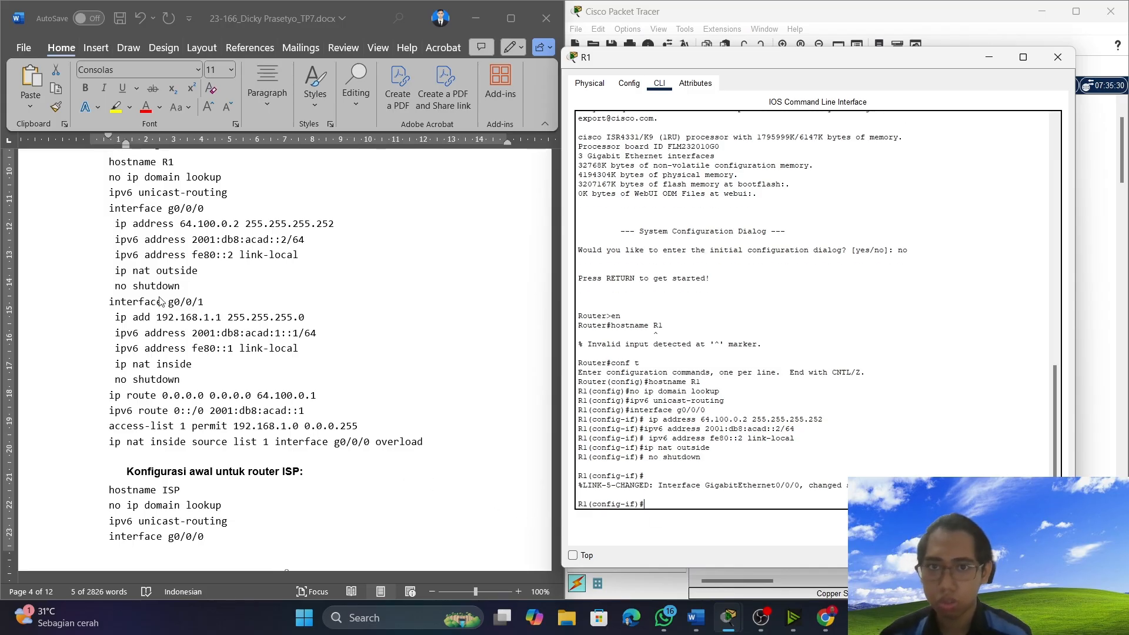
Copy the document's whole R1 interface g0/0/1 block, from "interface g0/0/1" through "no shutdown", and run it in R1's command line.
left_click(94, 299)
double_click(105, 298)
left_click_drag(105, 298, 333, 380)
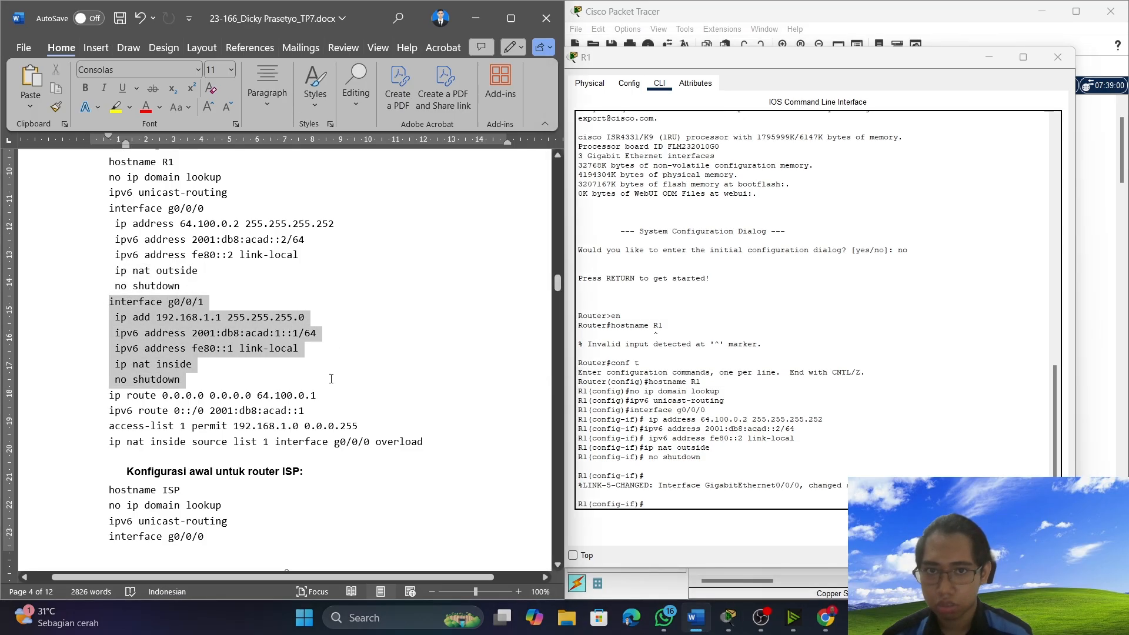
right_click(181, 340)
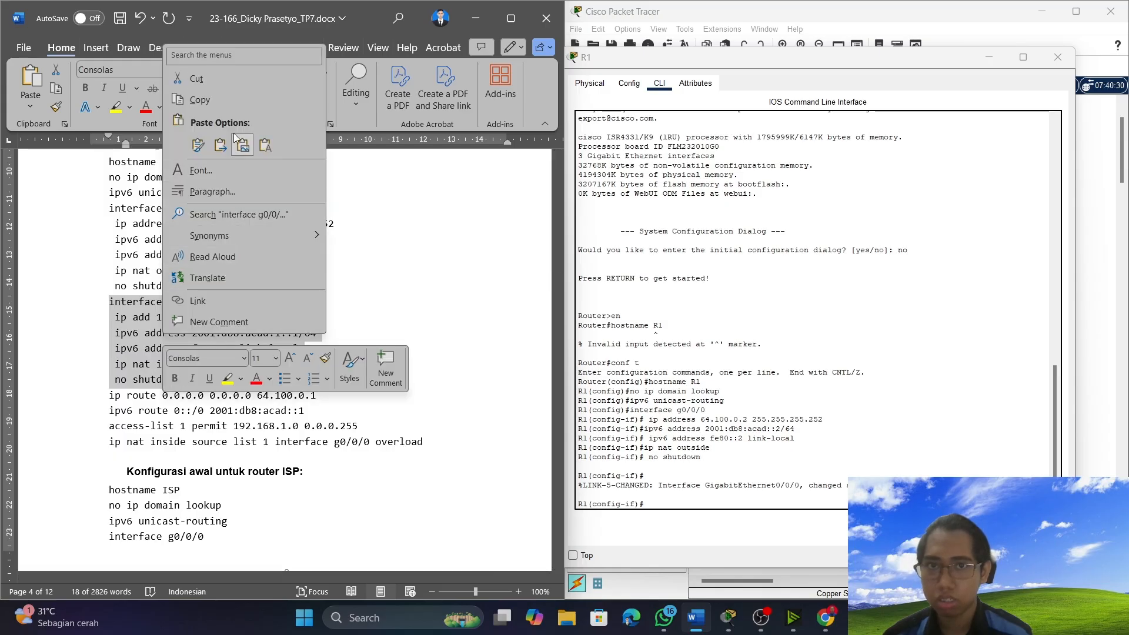
left_click(229, 100)
left_click(676, 500)
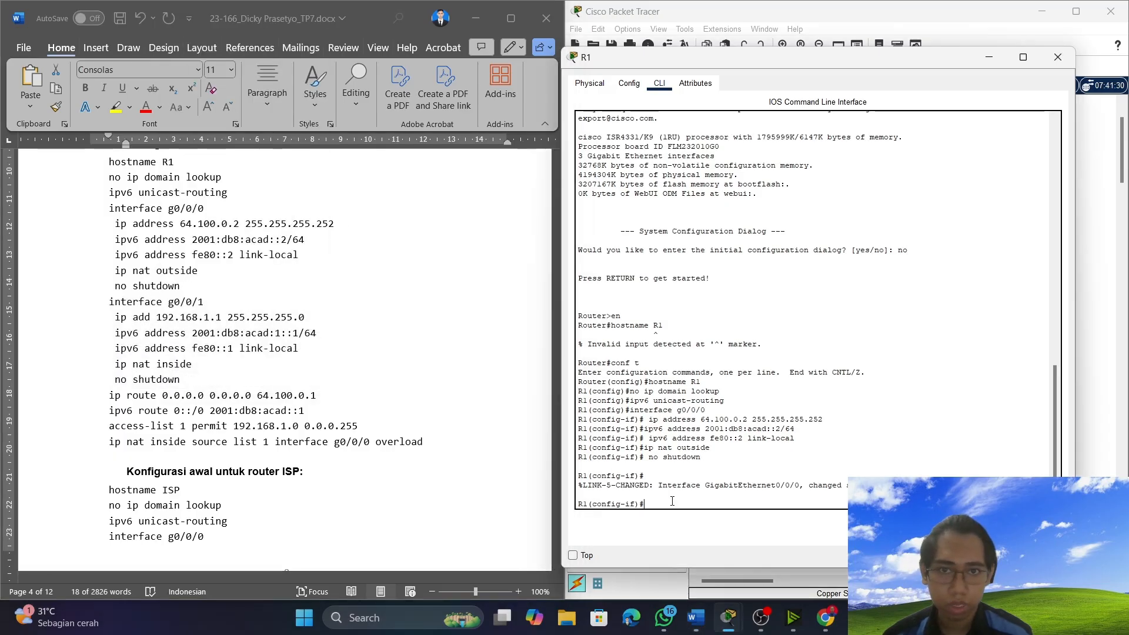
right_click(673, 499)
left_click(694, 523)
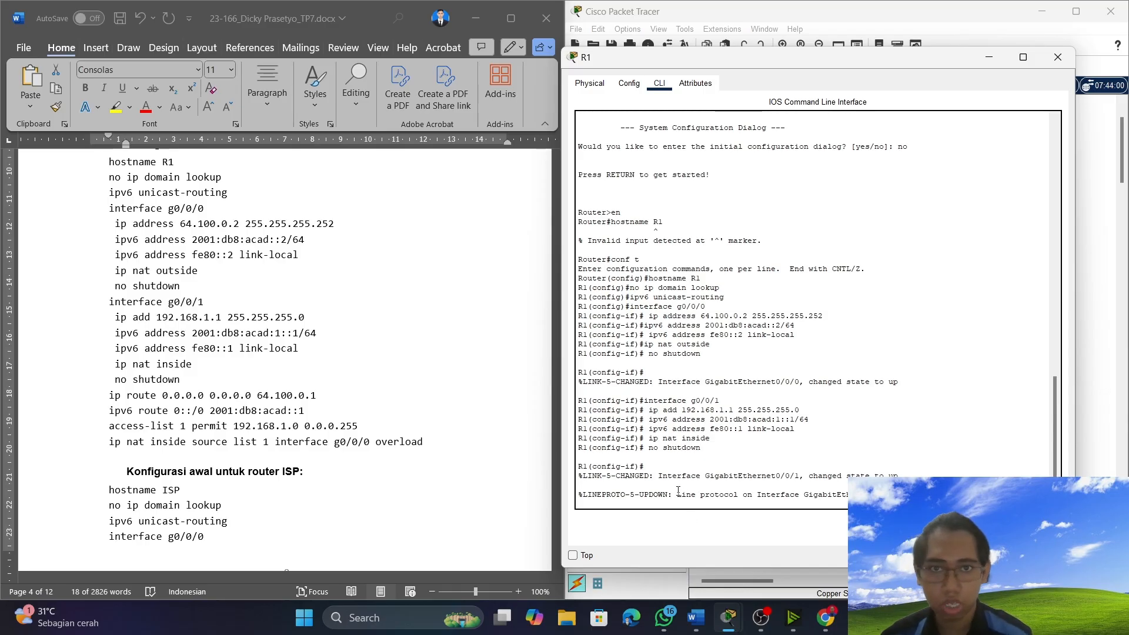
key("Return")
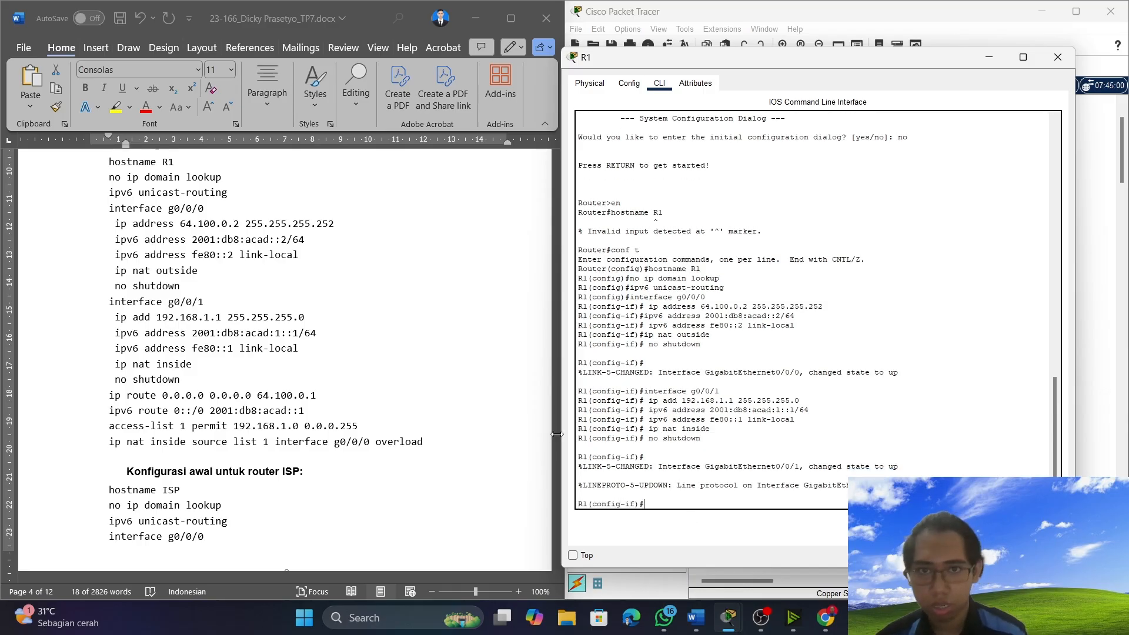
Copy R1's last four configuration lines, the IPv4 and IPv6 default routes, access-list 1 and NAT overload, and run them in R1's command line.
left_click(107, 397)
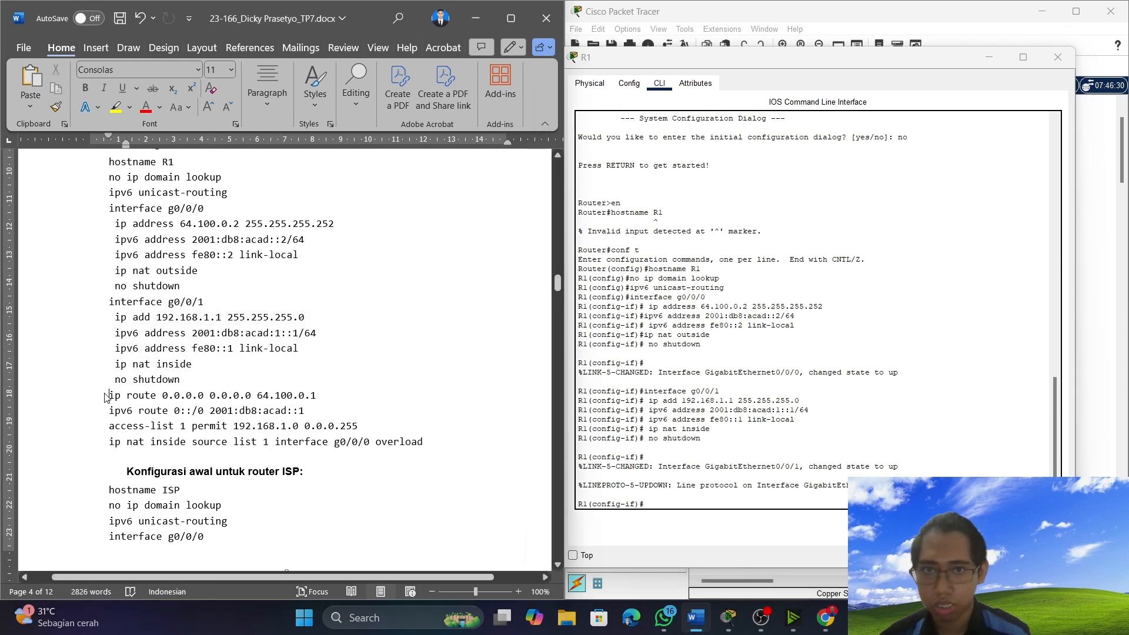
left_click_drag(106, 397, 458, 442)
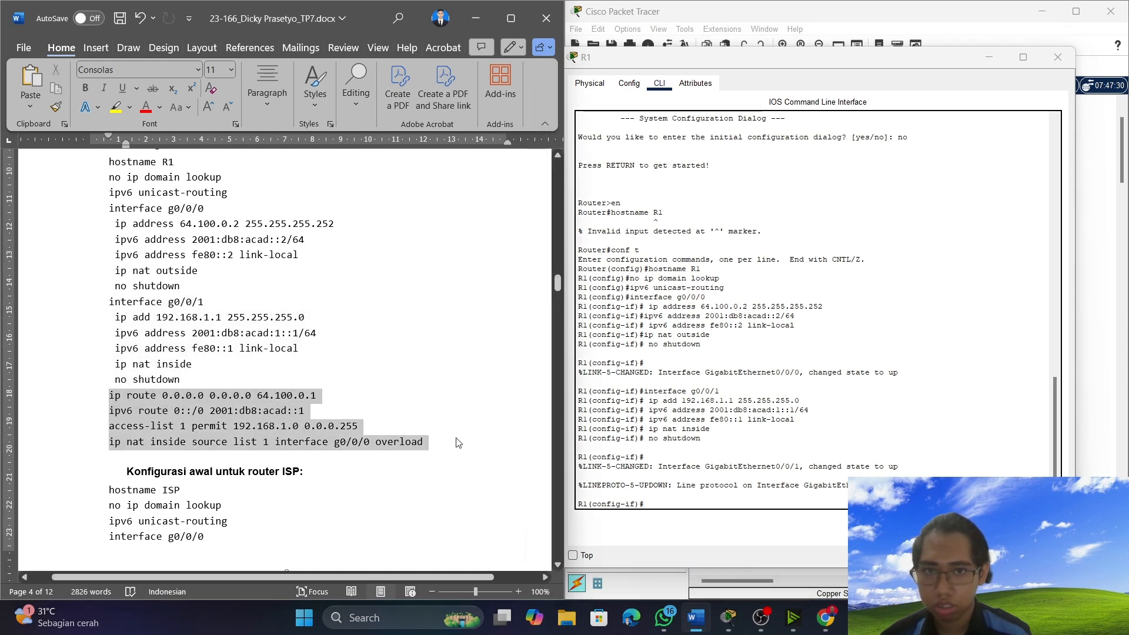
right_click(317, 441)
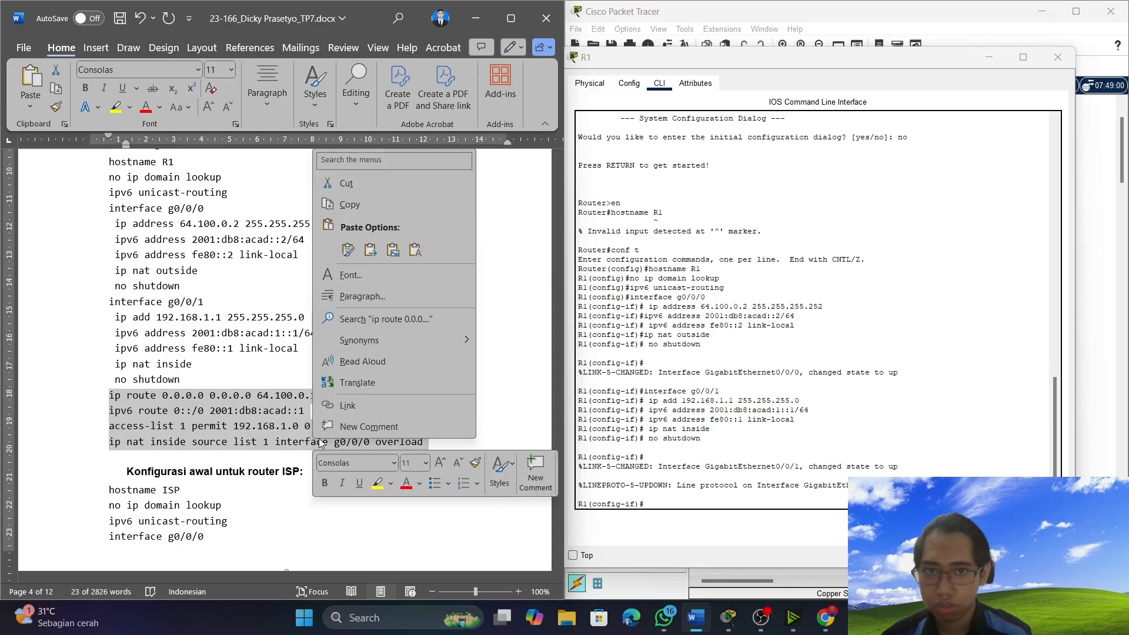
left_click(349, 205)
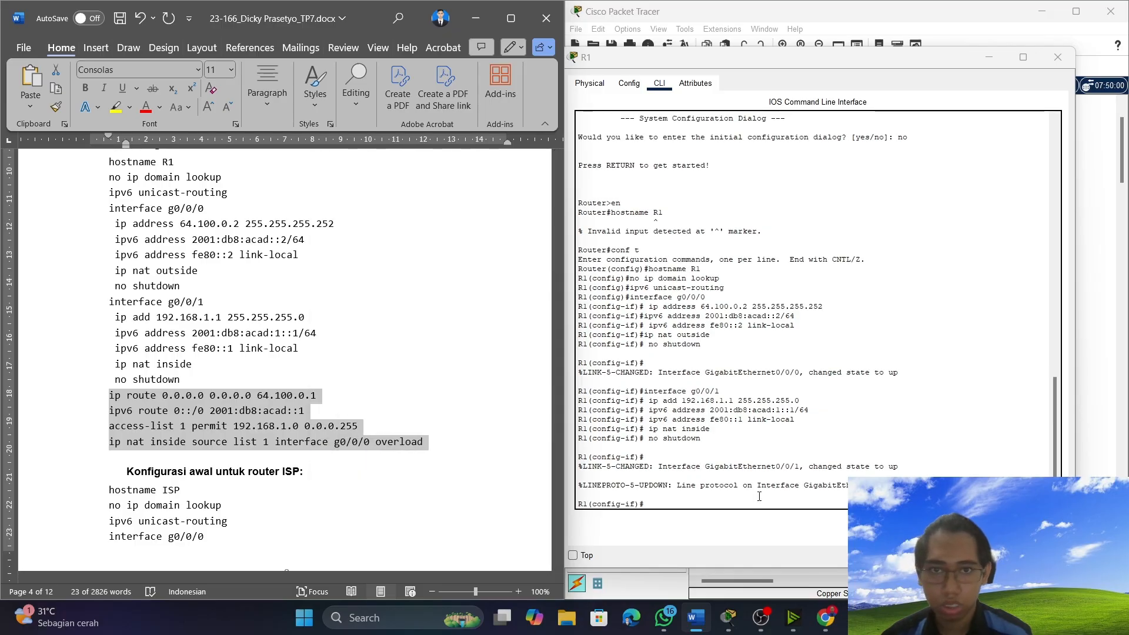
left_click(737, 500)
right_click(737, 499)
left_click(763, 523)
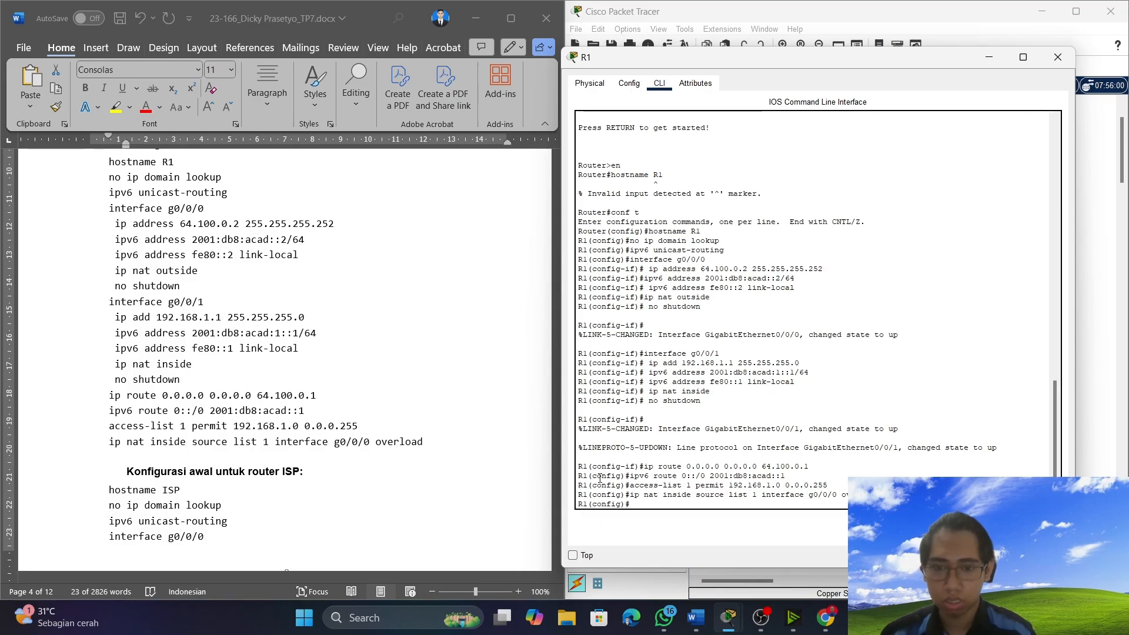
Review the remaining initial configurations in the document, minimize R1's window, and open the ISP router's command line beside the document.
scroll(404, 431, "down", 3)
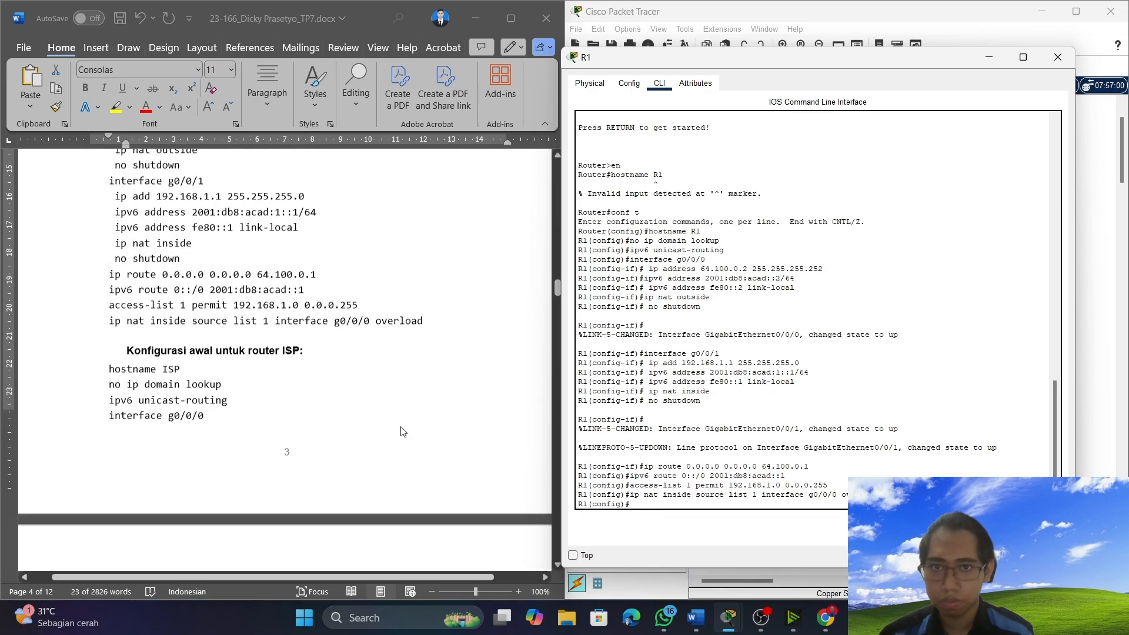
scroll(373, 297, "up", 9)
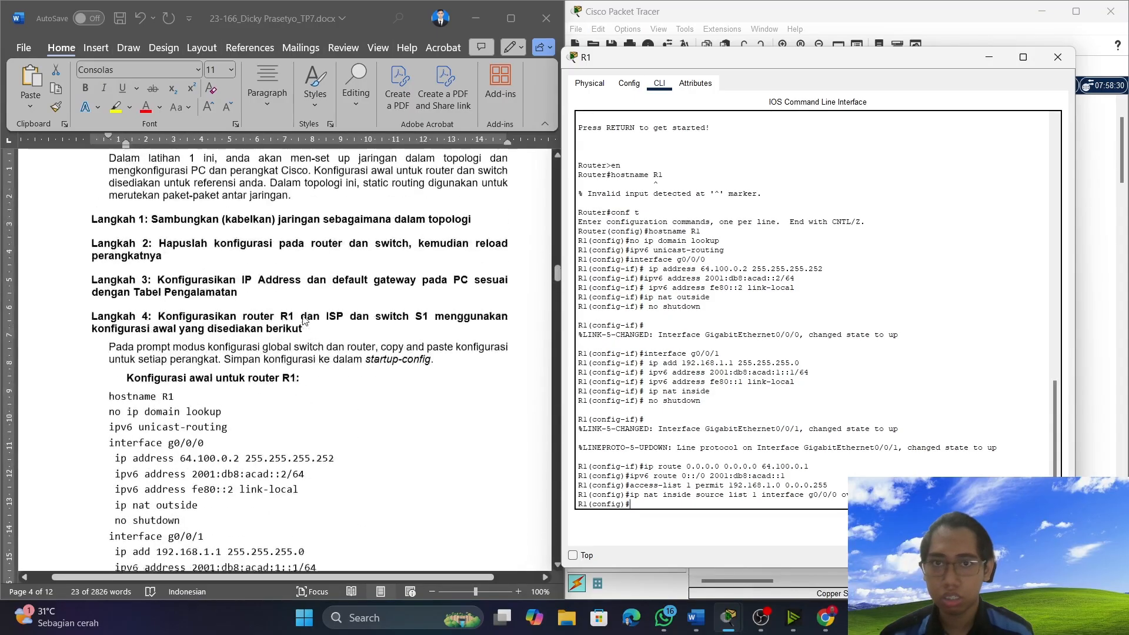
scroll(285, 366, "down", 12)
scroll(285, 366, "down", 4)
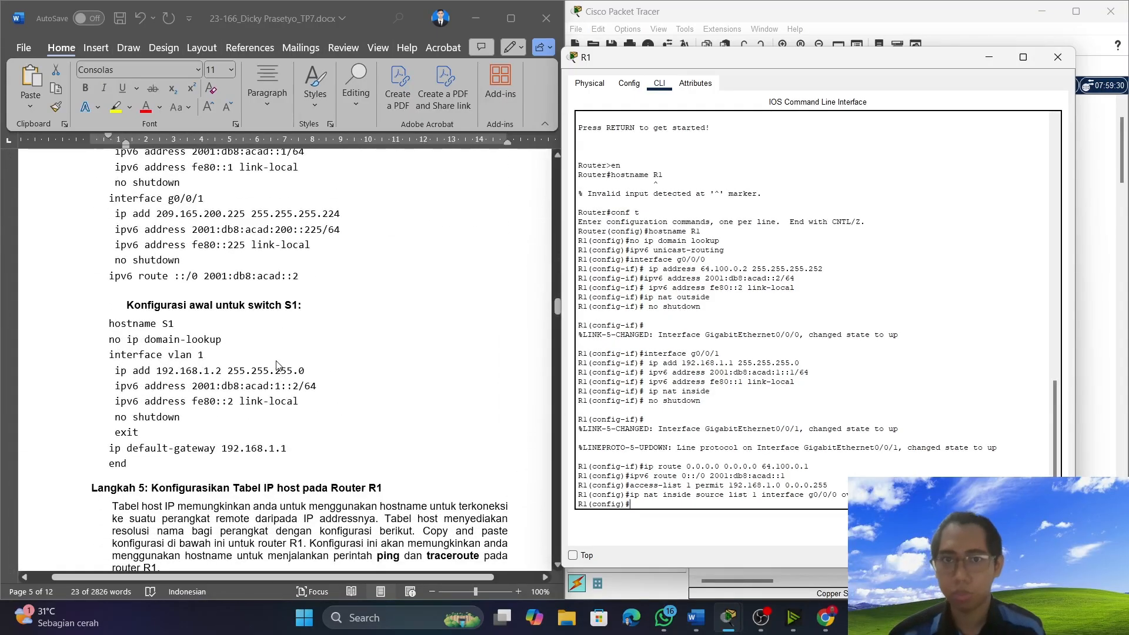
scroll(282, 353, "up", 6)
scroll(282, 351, "up", 5)
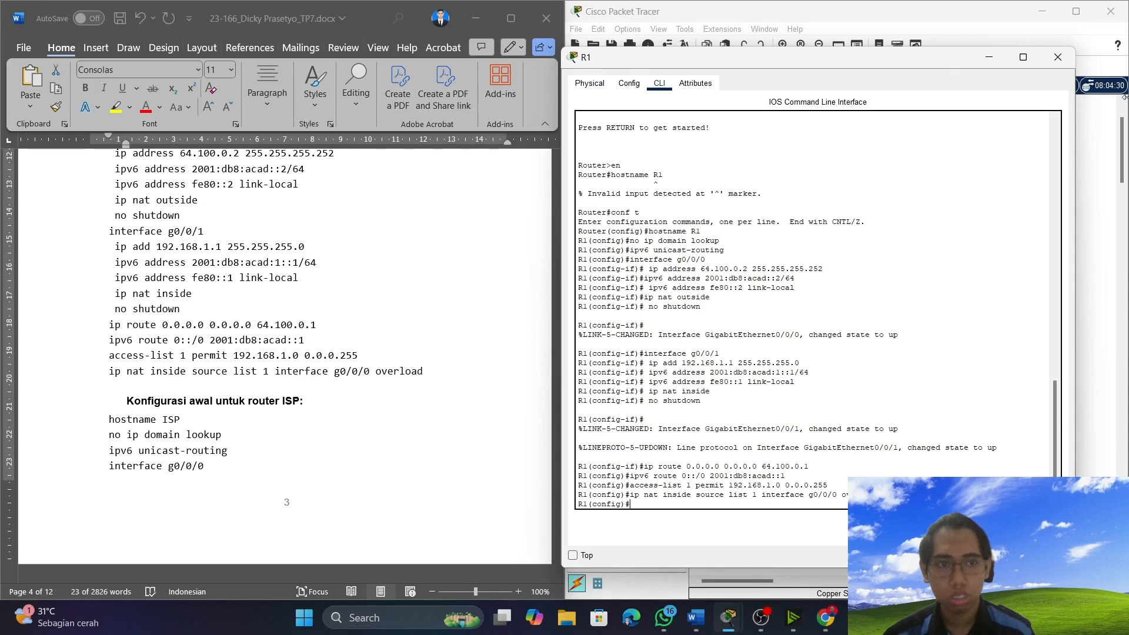
left_click(989, 56)
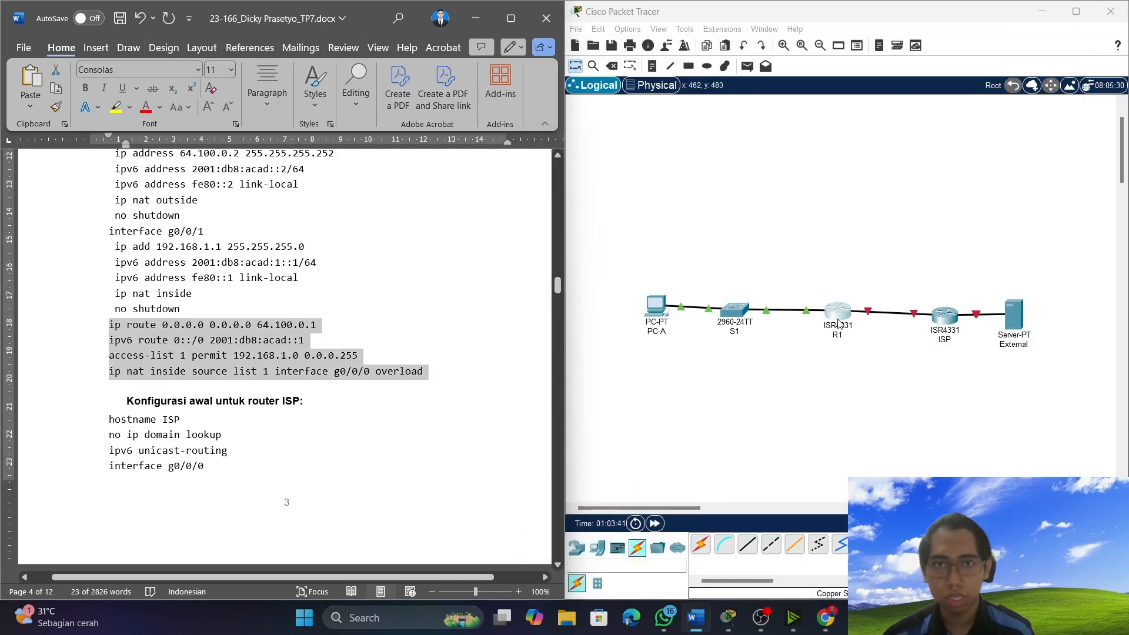
left_click(949, 325)
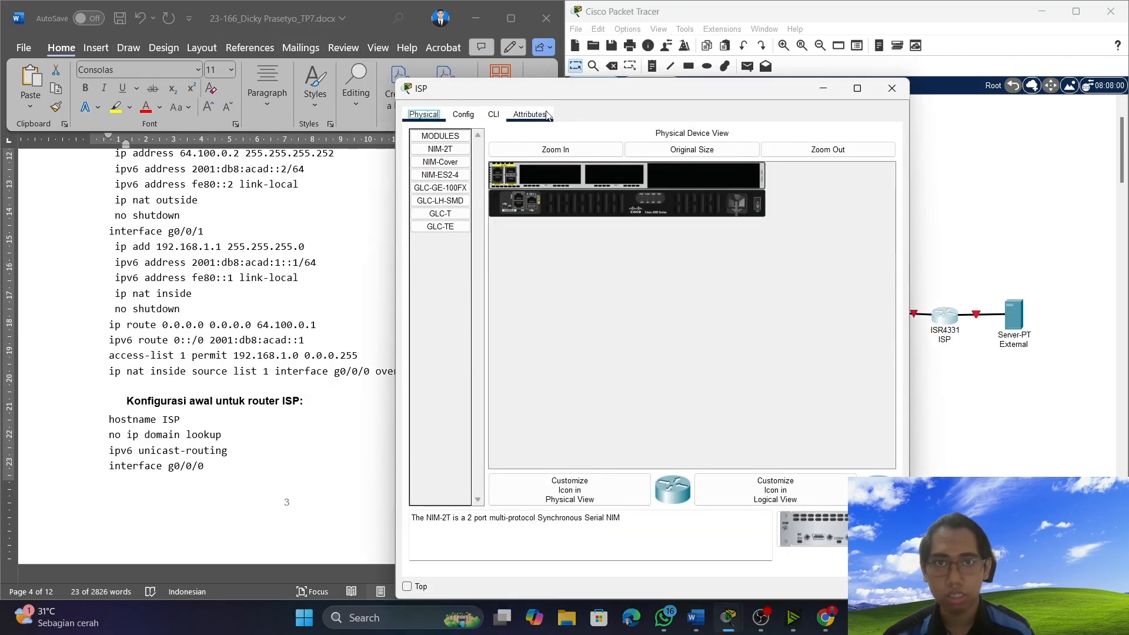
left_click(493, 115)
left_click_drag(527, 88, 738, 58)
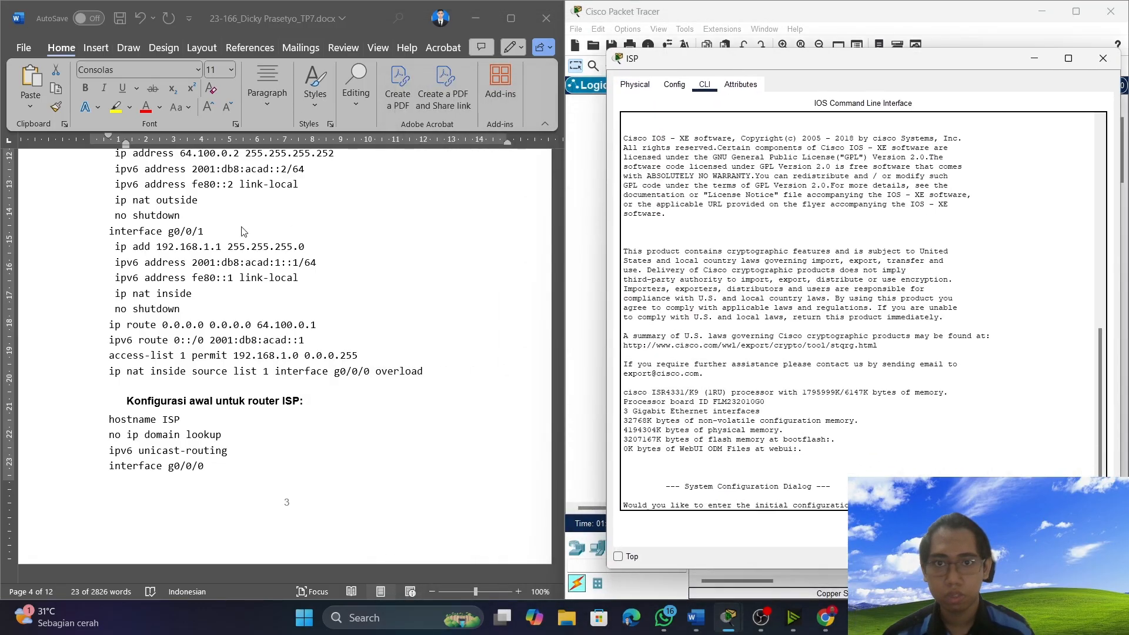
Answer no to the ISP router's initial configuration dialog and enter global configuration mode with "en" and "conf t".
scroll(282, 353, "down", 1)
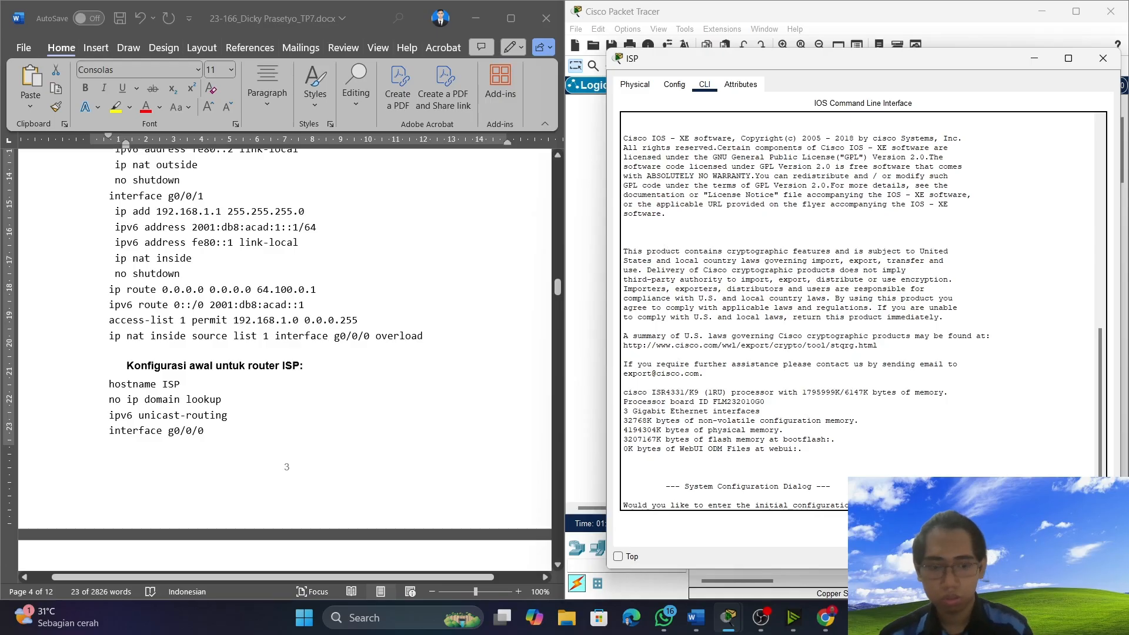
type("no")
key("Return")
key("Return")
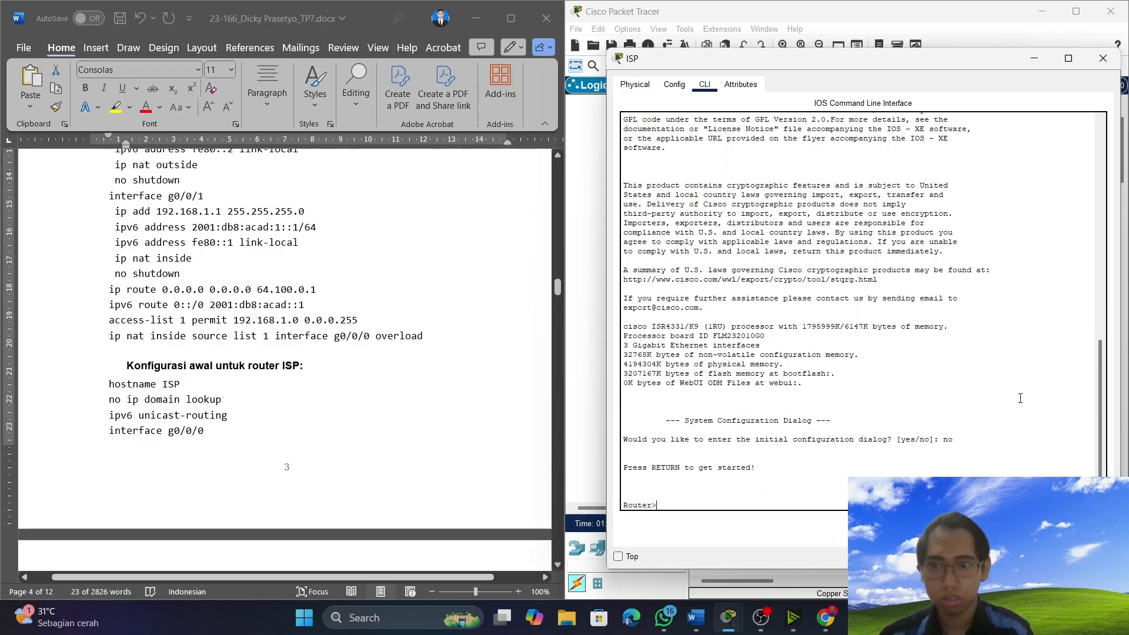
type("en")
key("Return")
type("co")
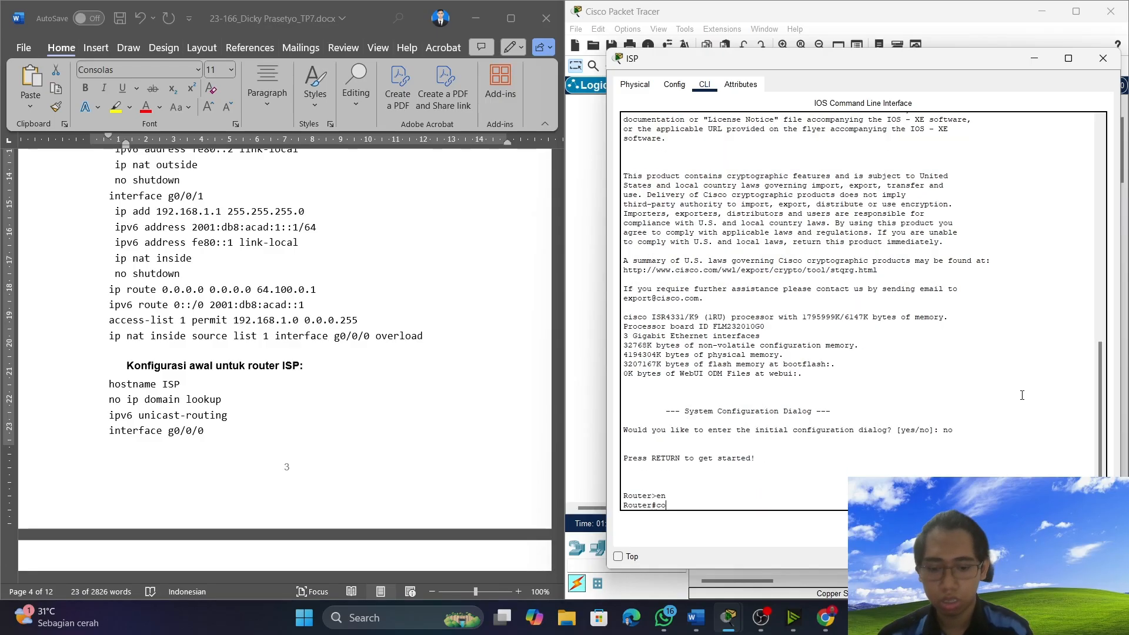
type("nf t")
key("Return")
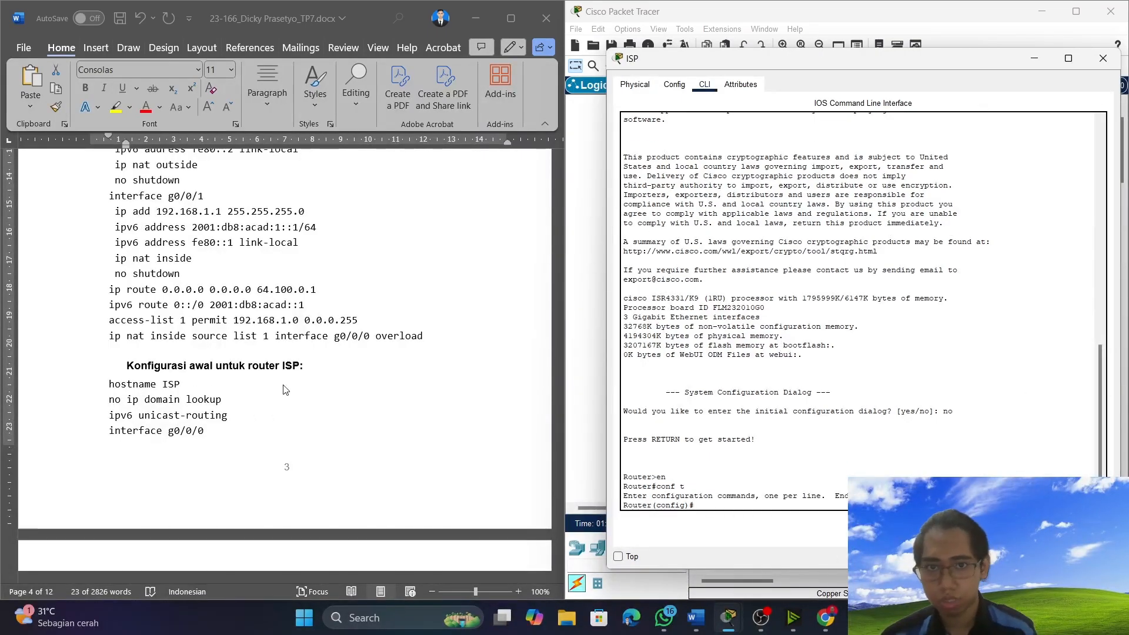
Set the ISP router's hostname to ISP with the command "hostname ISP".
type("hsostname")
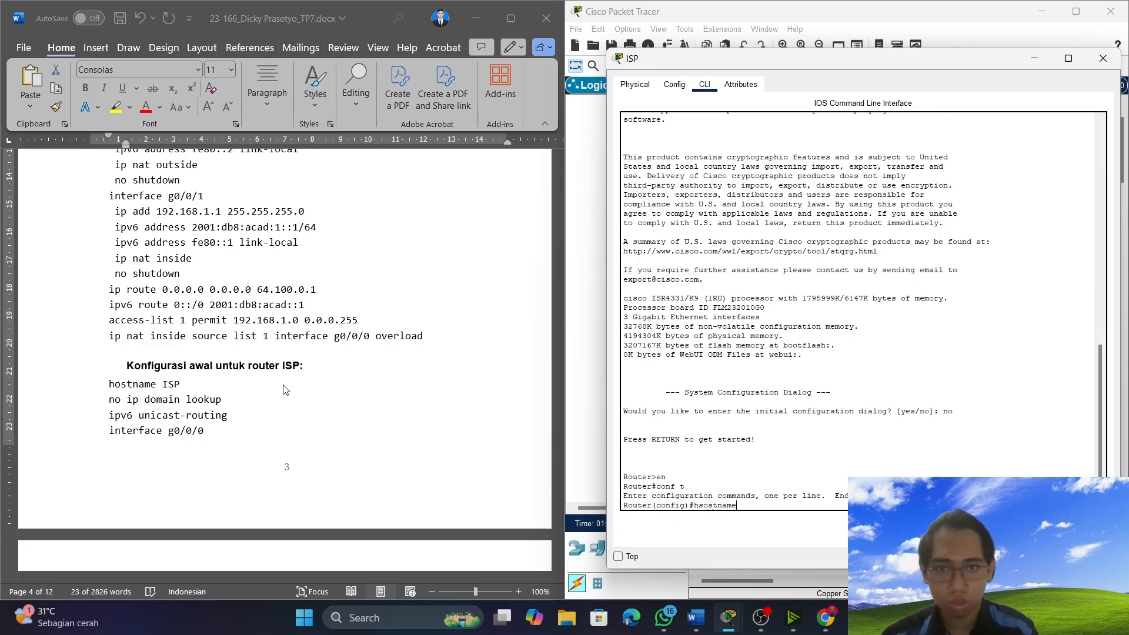
key("BackSpace")
key("BackSpace")
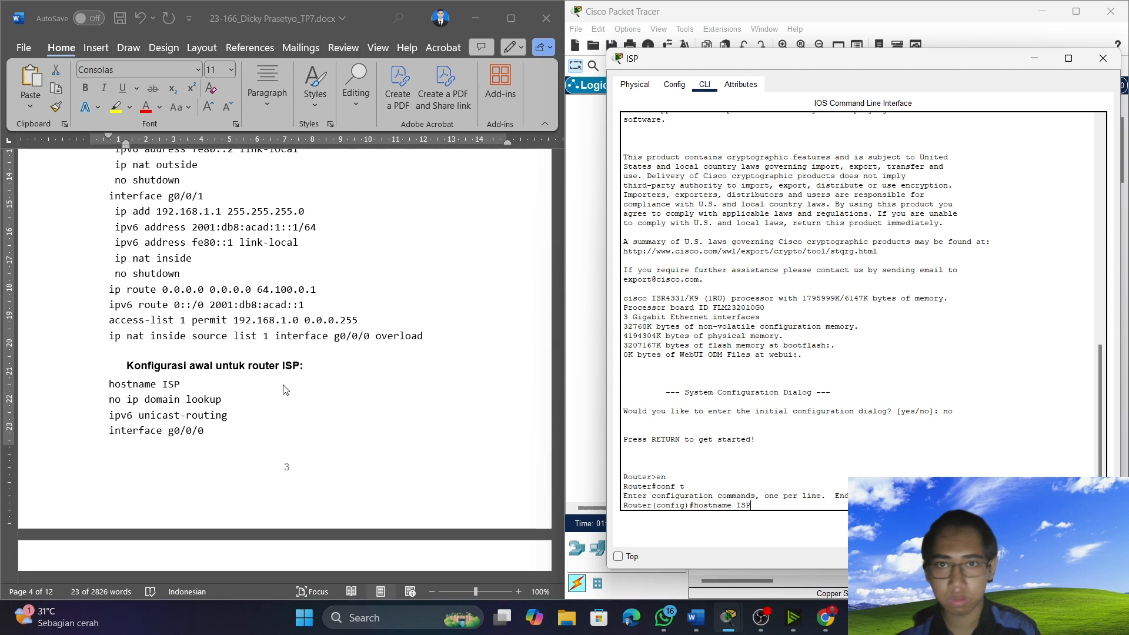
key("Return")
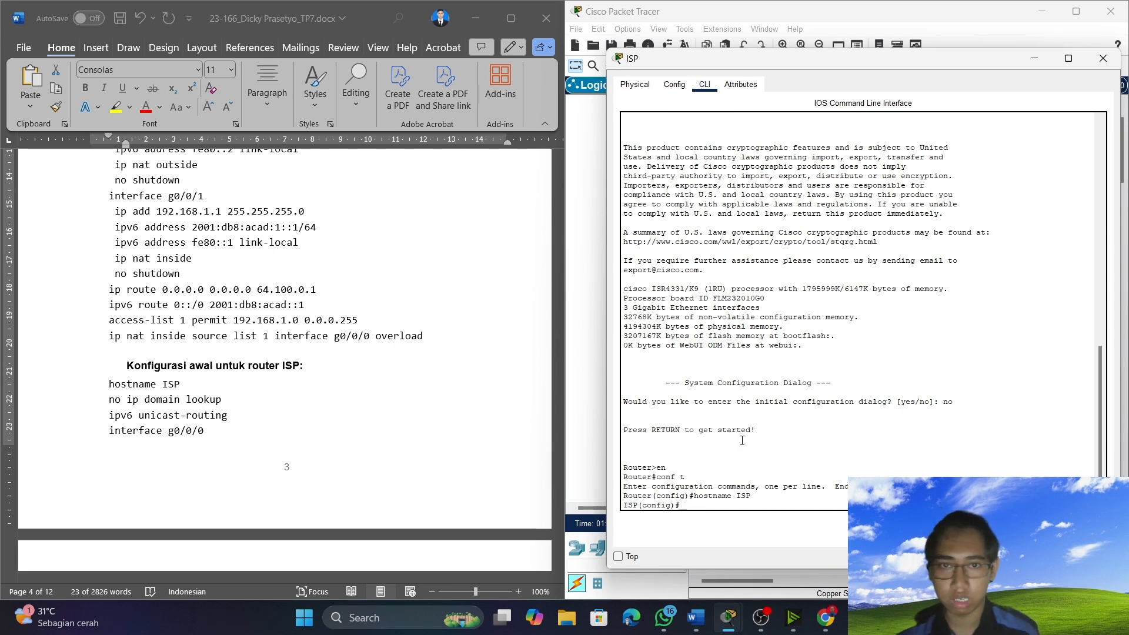
scroll(241, 405, "down", 2)
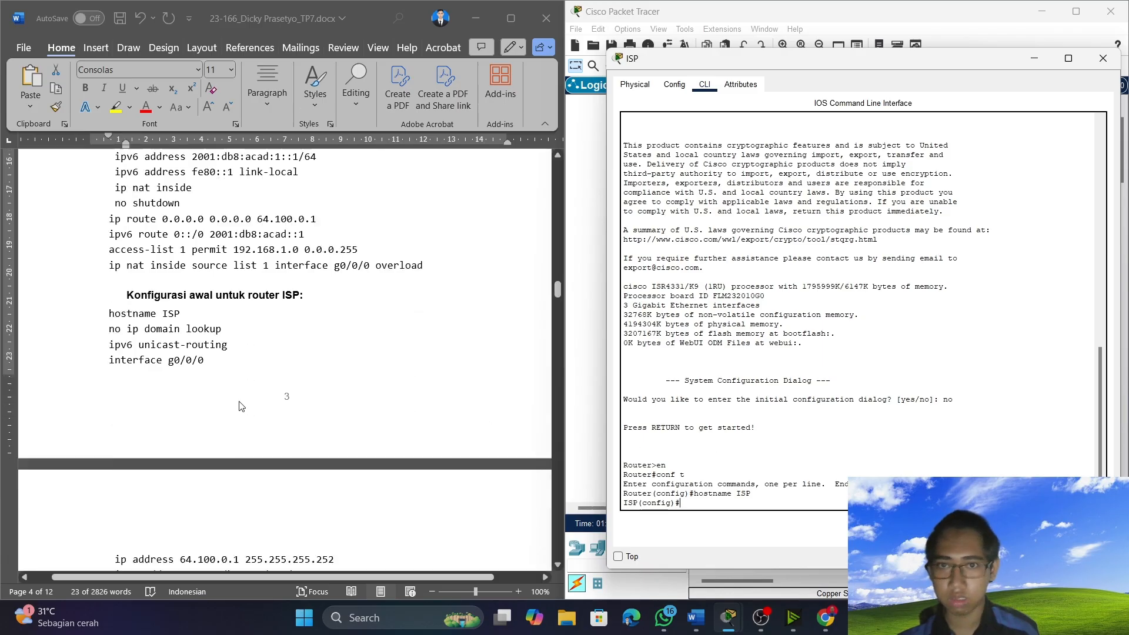
Copy the "no ip domain lookup" and "ipv6 unicast-routing" lines from the document and run them in the ISP router's command line.
left_click(115, 330)
left_click_drag(113, 330, 255, 344)
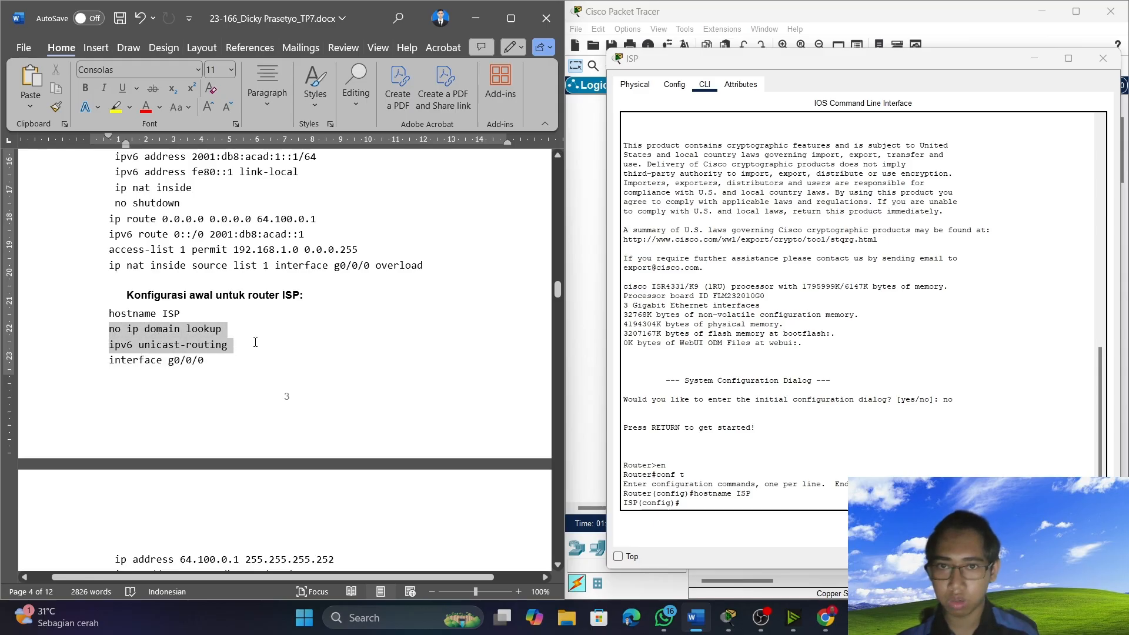
right_click(229, 345)
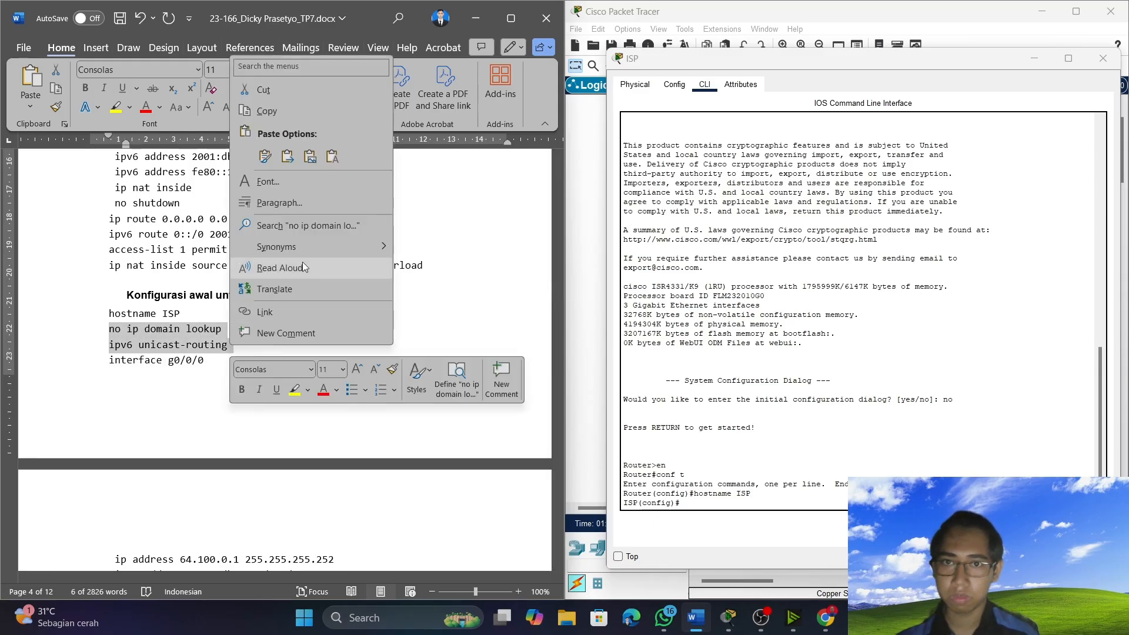
left_click(276, 107)
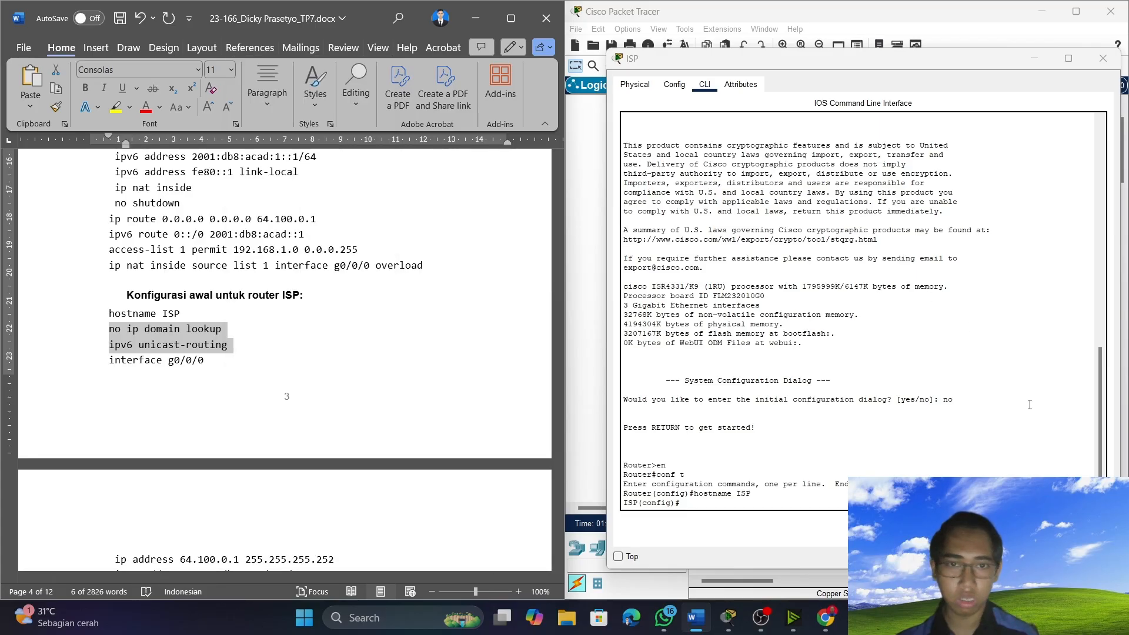
left_click(769, 503)
right_click(769, 504)
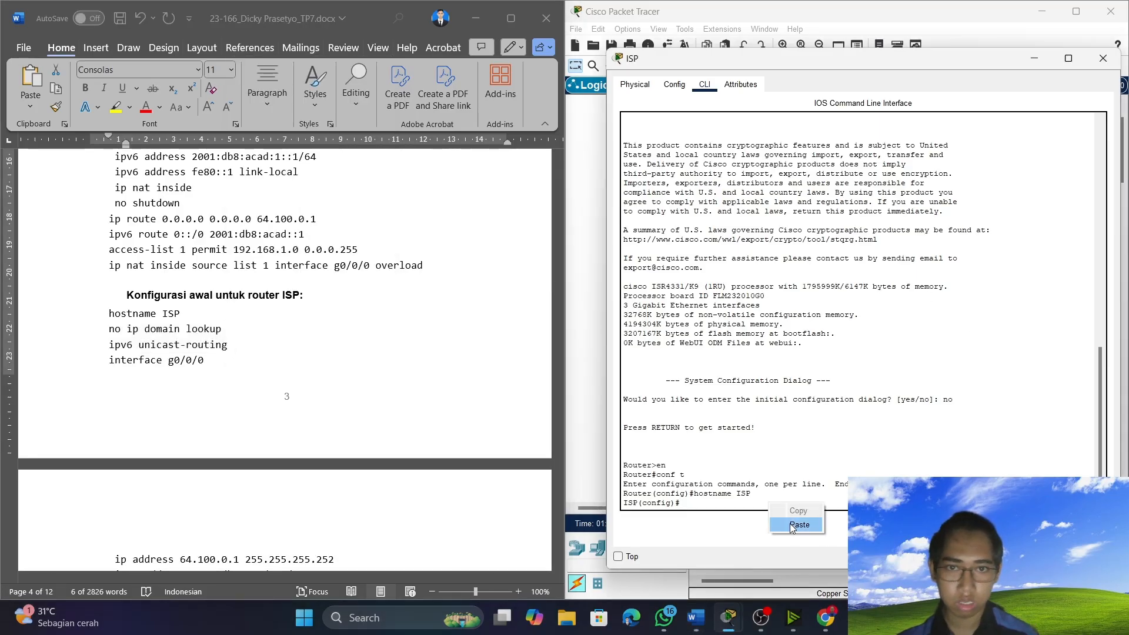
left_click(791, 529)
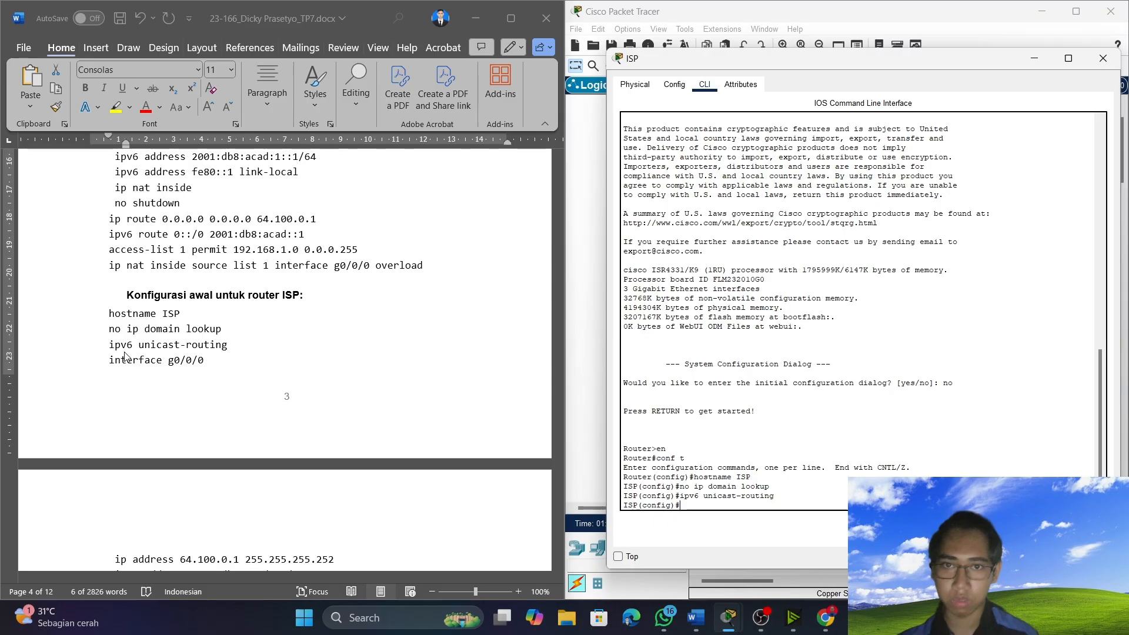
Copy "interface g0/0/0" from the ISP section of the document and run it in the ISP router's command line.
scroll(106, 382, "down", 1)
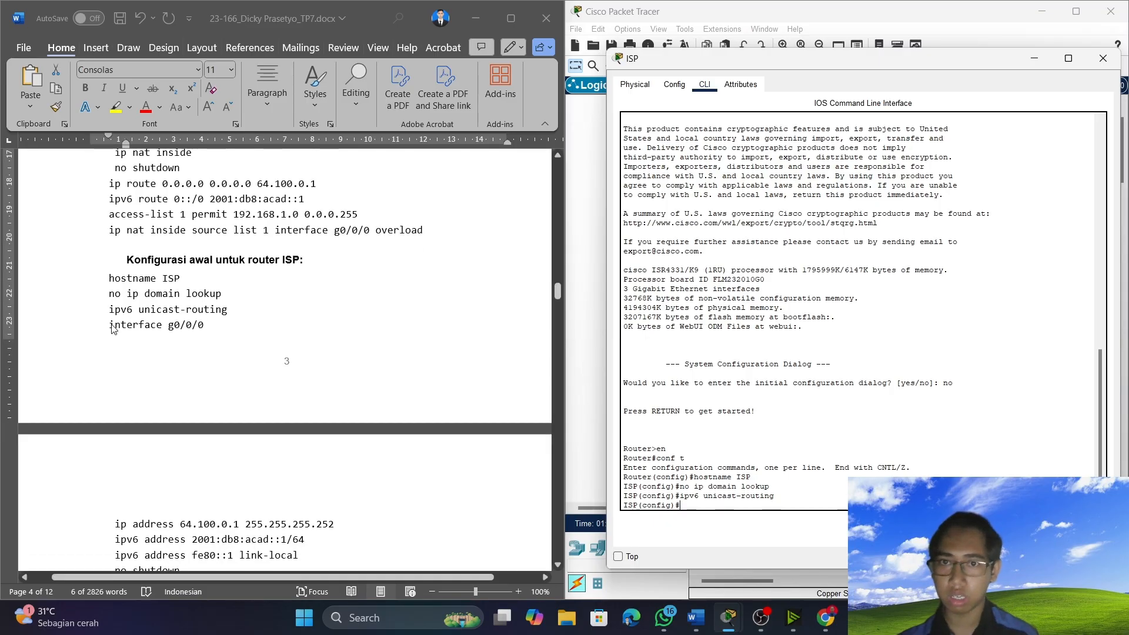
scroll(110, 322, "down", 1)
left_click(109, 289)
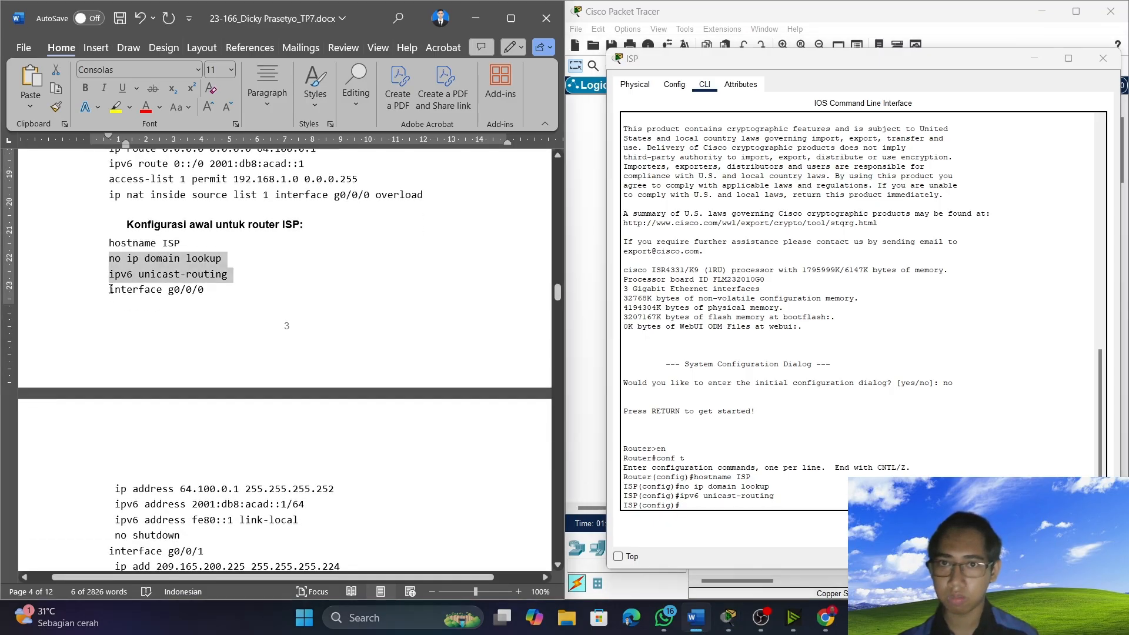
left_click_drag(110, 289, 209, 291)
right_click(218, 299)
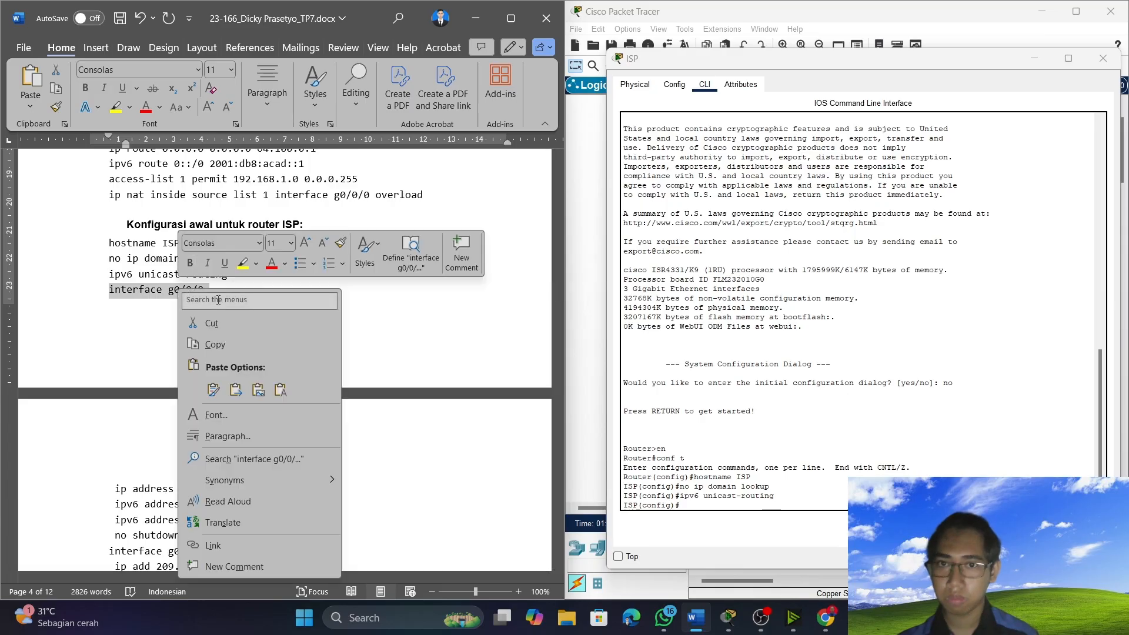
left_click(227, 344)
left_click(693, 503)
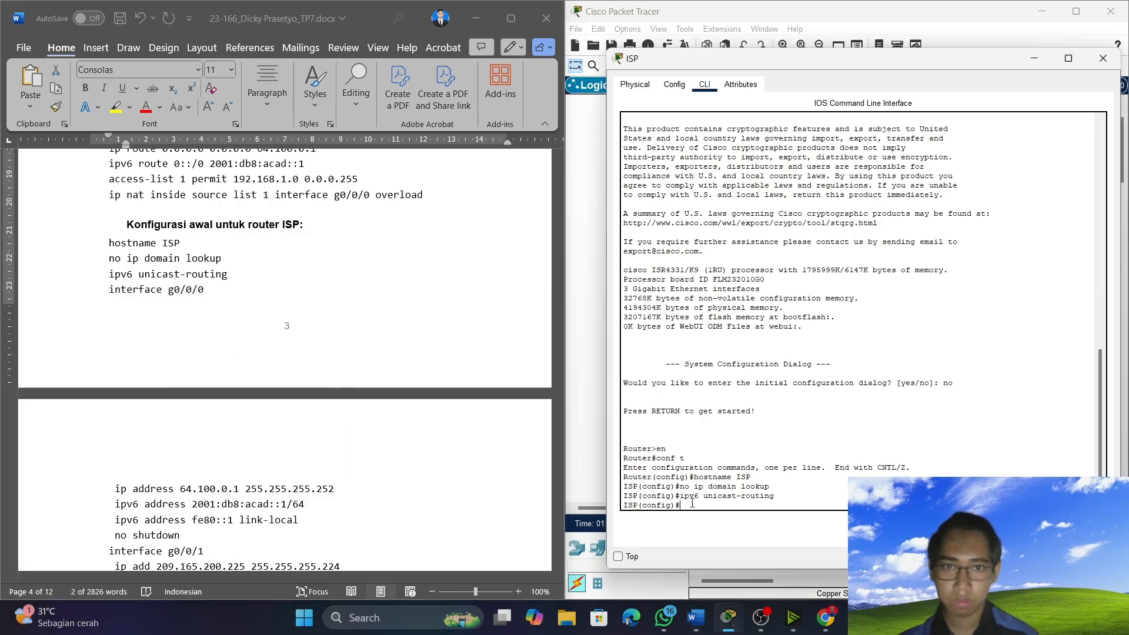
right_click(693, 503)
left_click(708, 524)
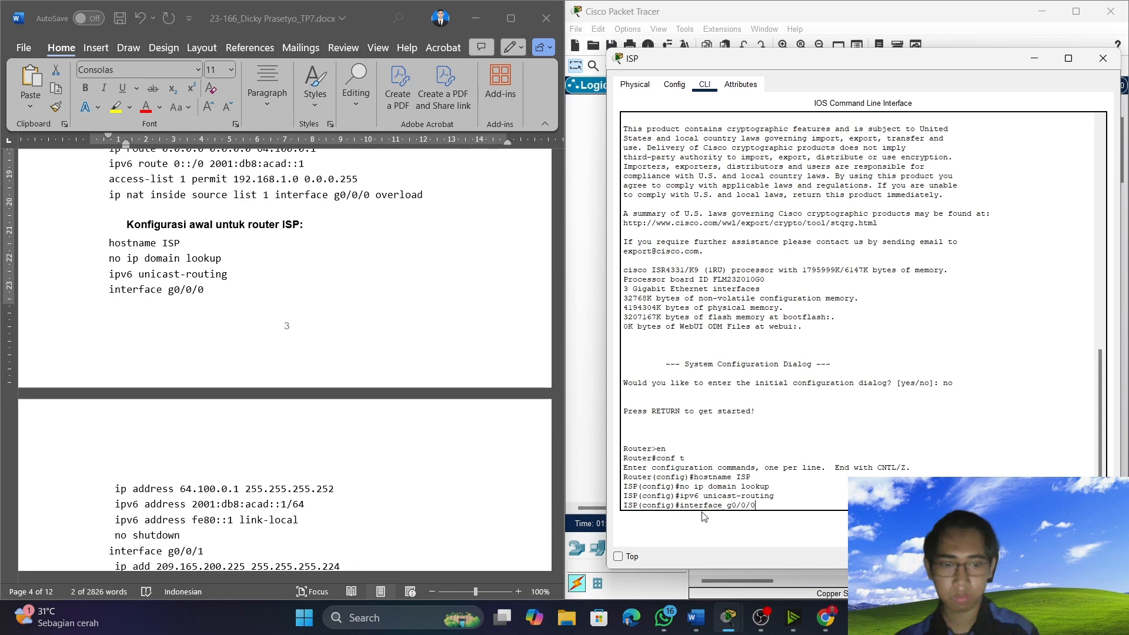
key("Return")
Copy and run ISP's g0/0/0 lines: IP address 64.100.0.1 255.255.255.252, IPv6 addresses 2001:db8:acad::1/64 and fe80::1 link-local, and no shutdown.
scroll(134, 442, "down", 1)
scroll(134, 441, "down", 2)
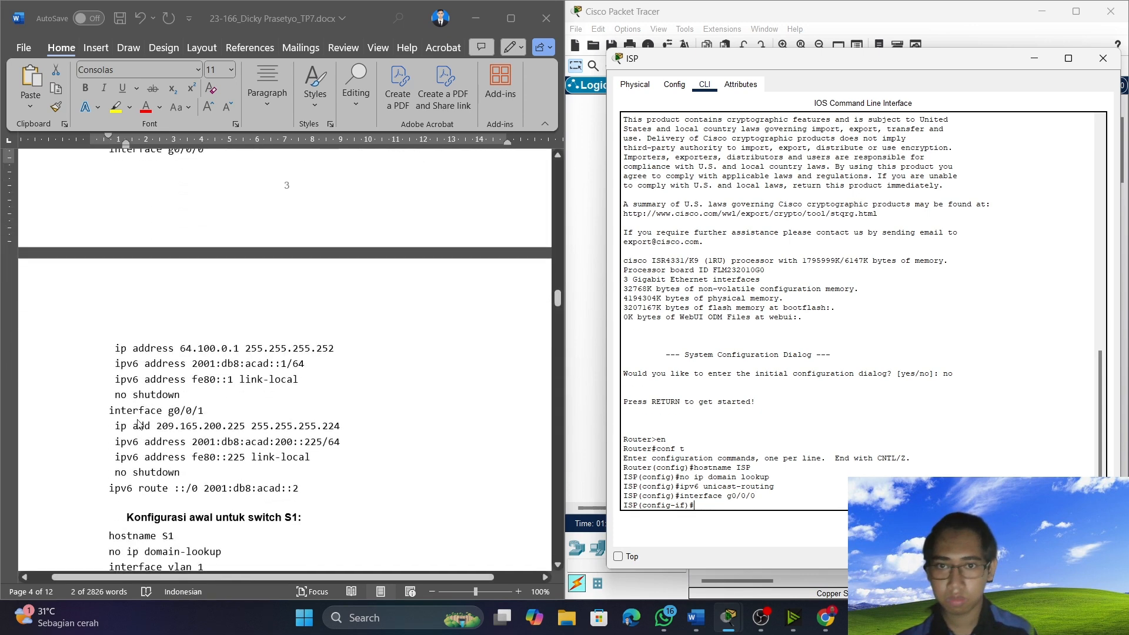
left_click(108, 344)
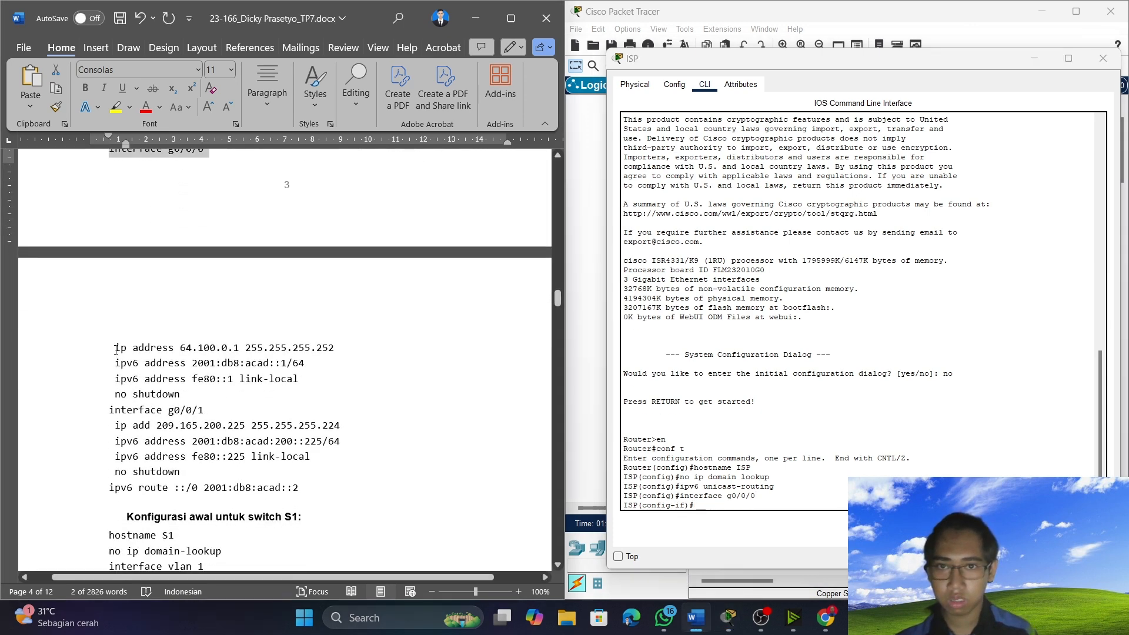
left_click_drag(116, 349, 317, 397)
right_click(253, 389)
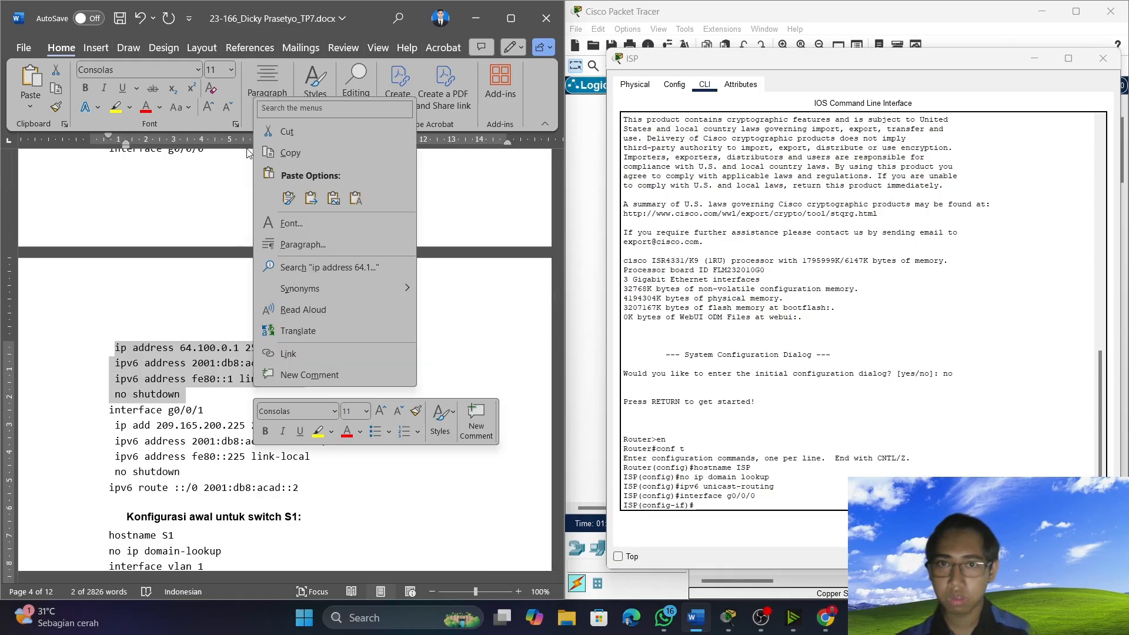
left_click(303, 154)
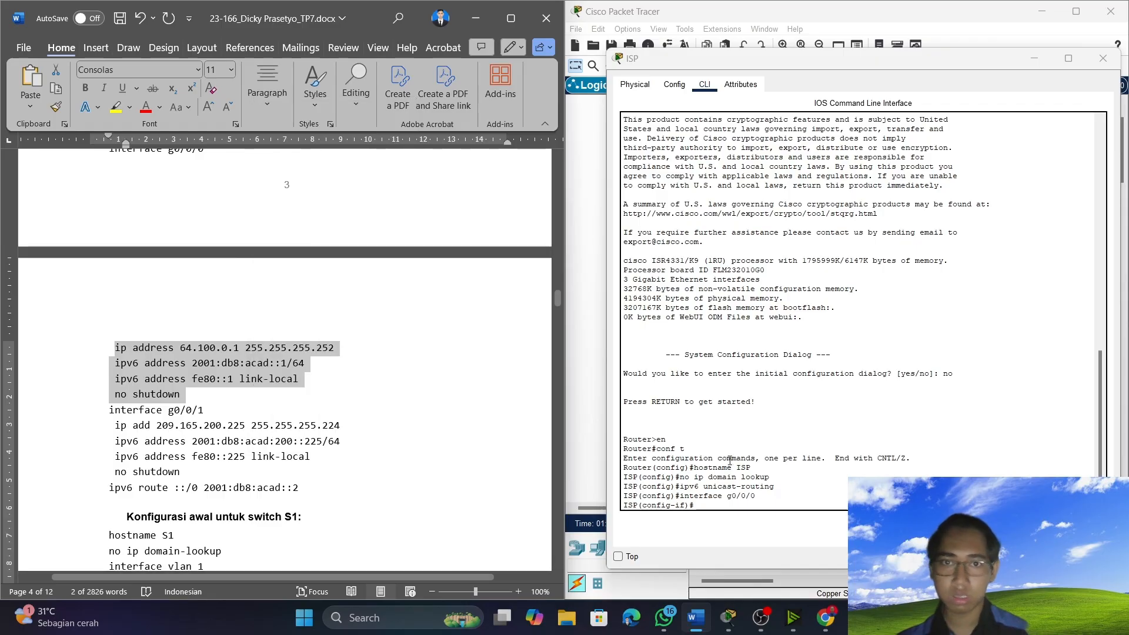
left_click(729, 513)
right_click(730, 509)
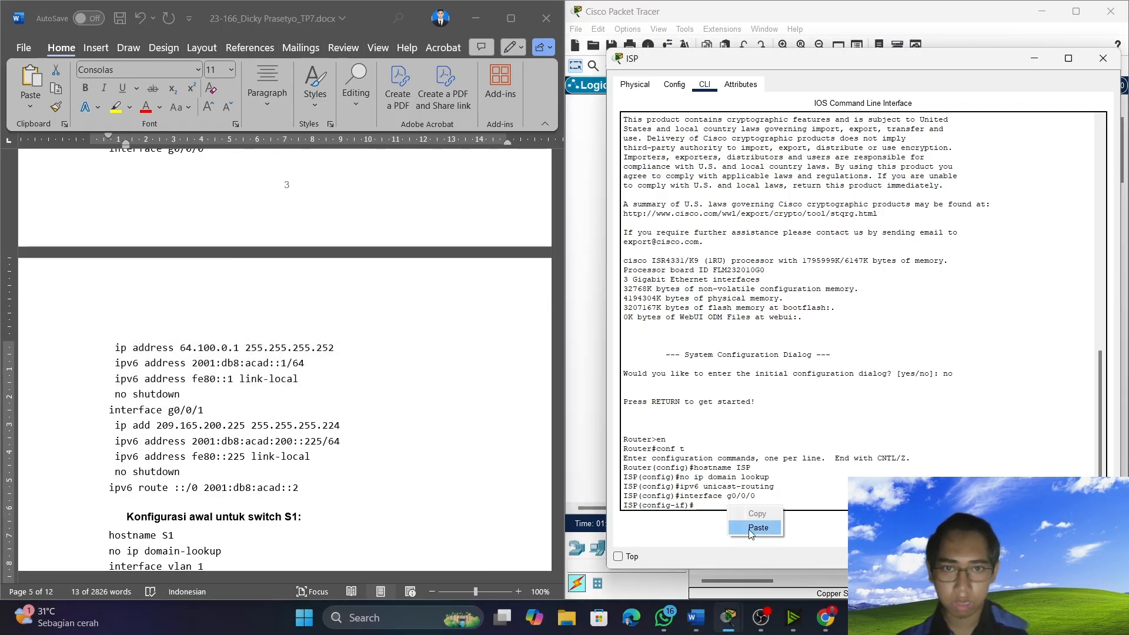
left_click(758, 527)
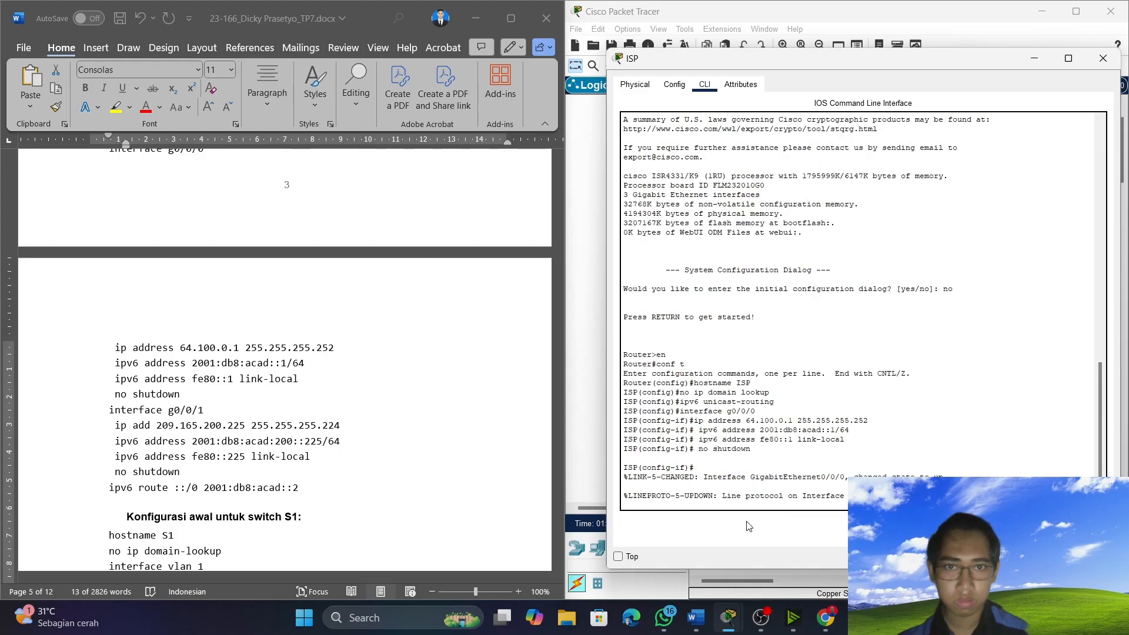
key("Return")
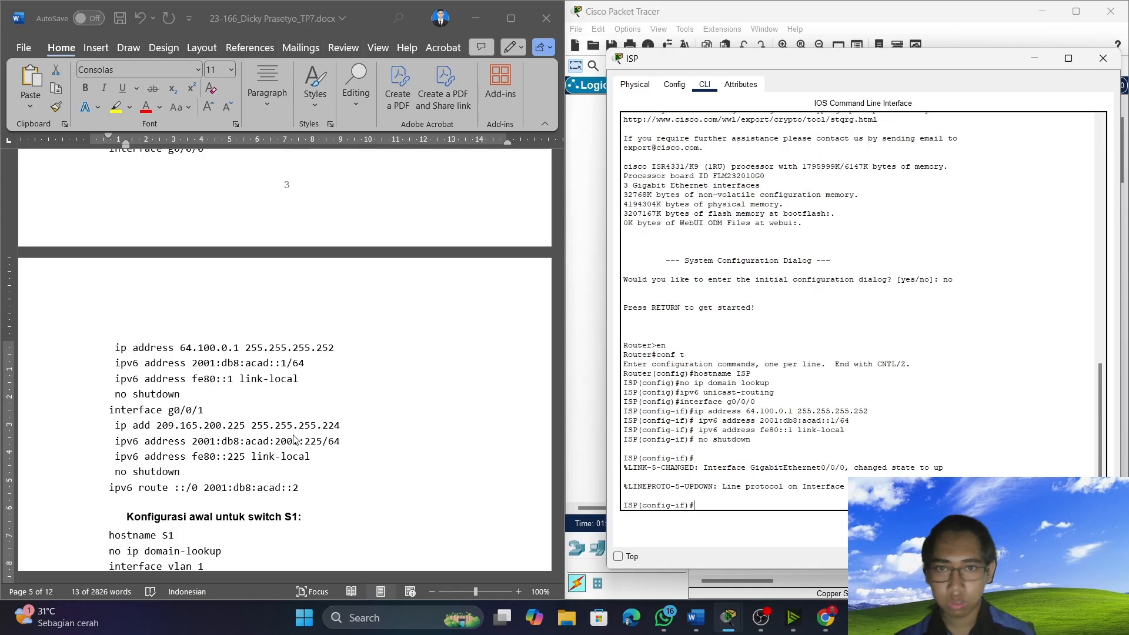
Copy "interface g0/0/1" from the document and paste it at the ISP router's configuration prompt.
scroll(165, 372, "down", 1)
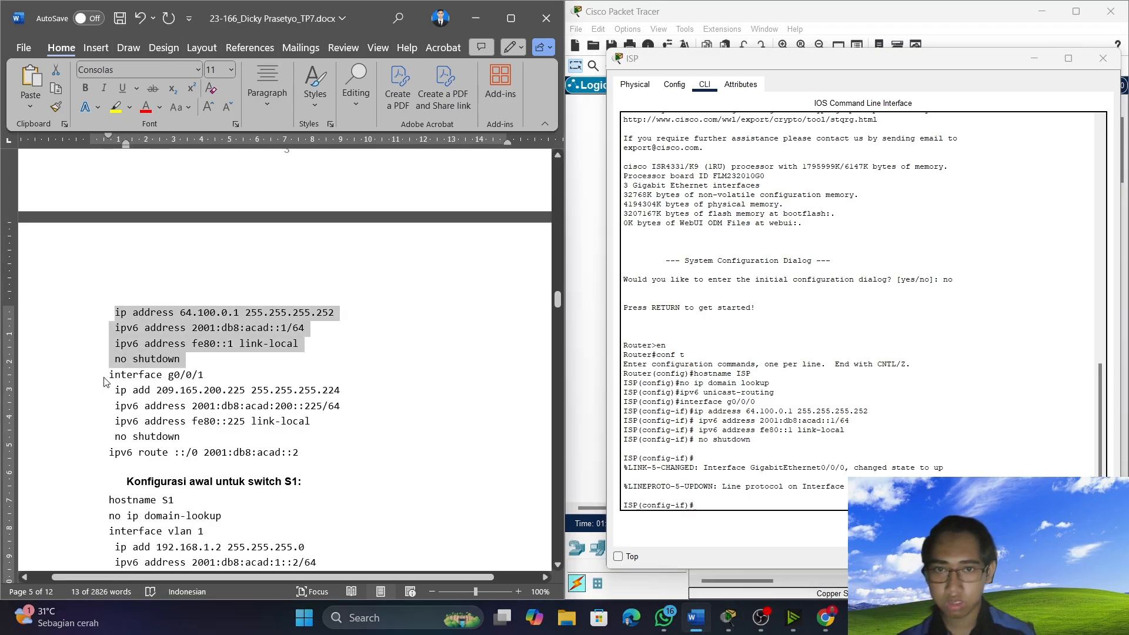
left_click_drag(108, 376, 204, 379)
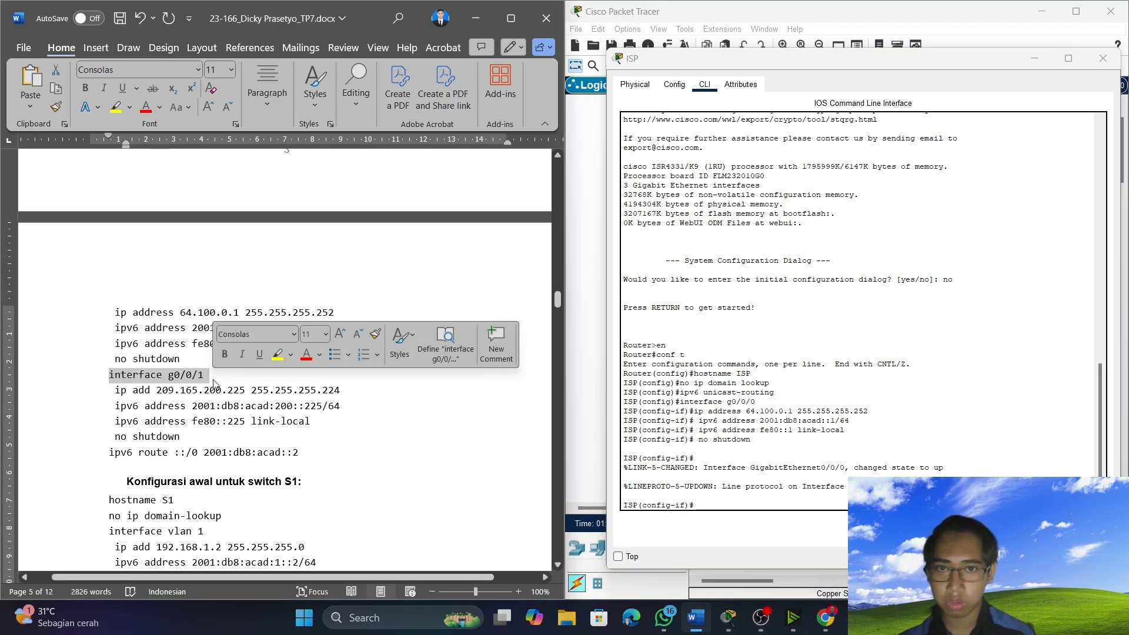
right_click(183, 381)
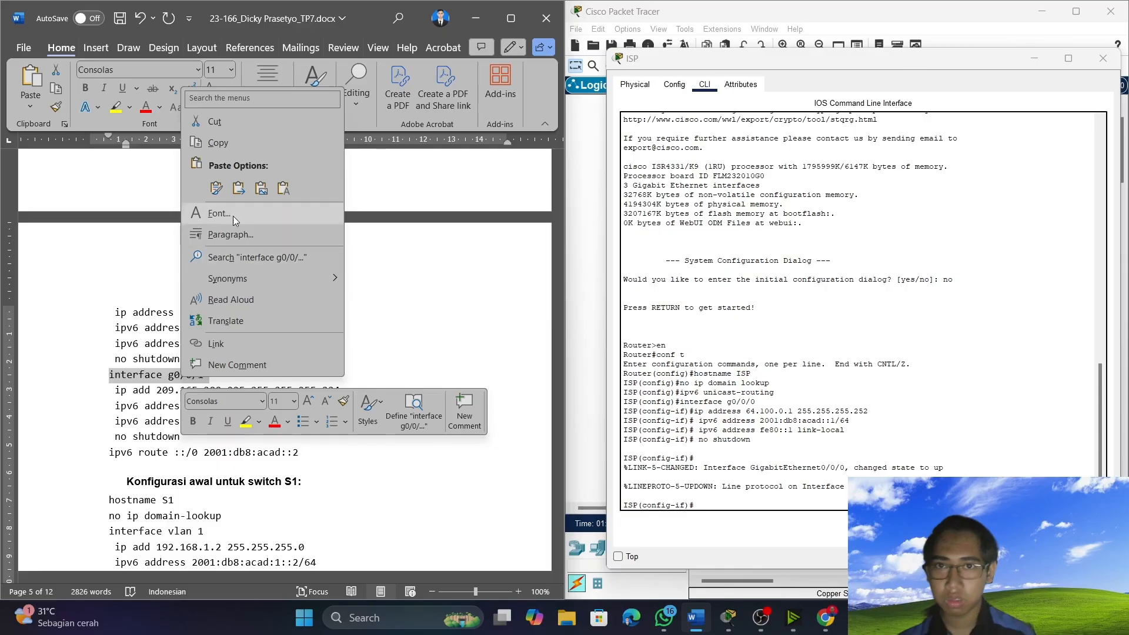
left_click(237, 144)
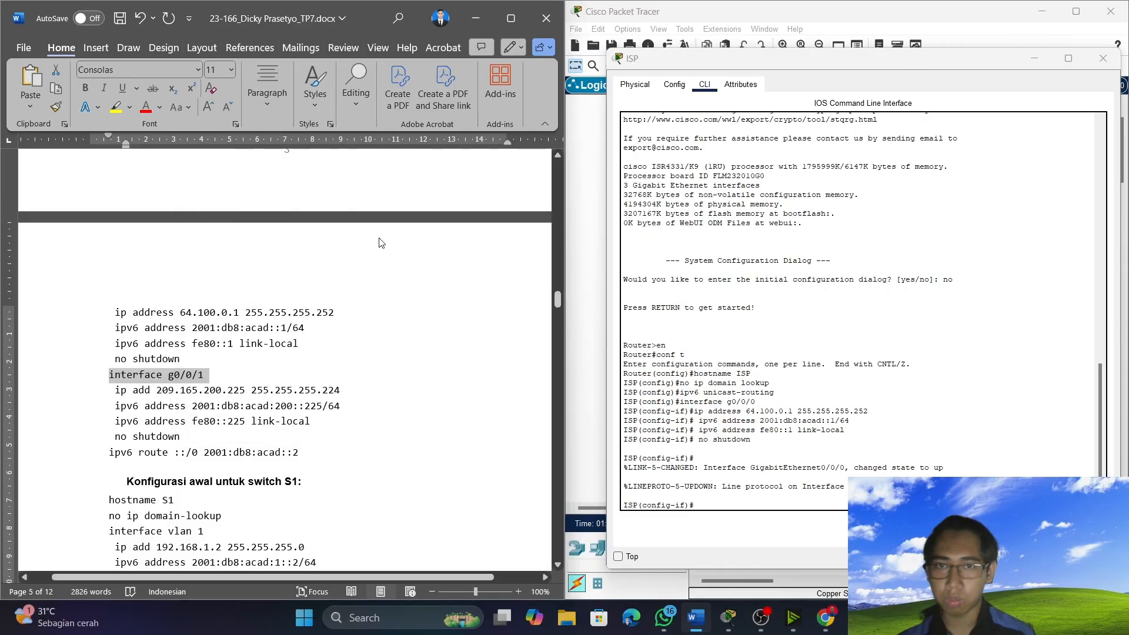
right_click(736, 503)
left_click(759, 524)
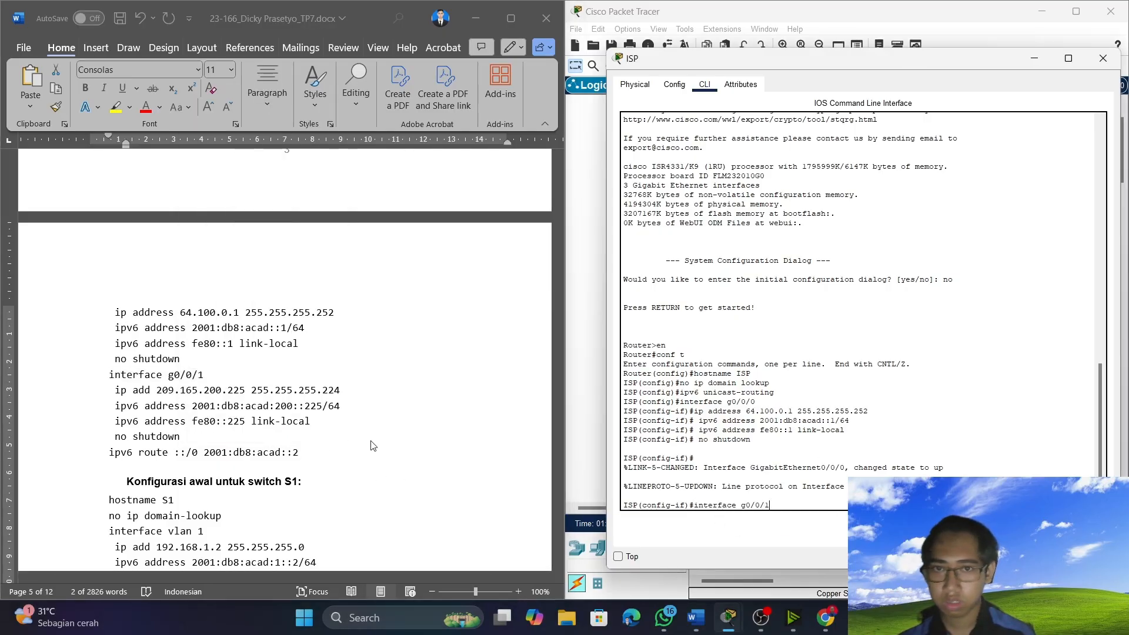
Enter g0/0/1 configuration and run its copied lines: 209.165.200.225 255.255.255.224, 2001:db8:acad:200::225/64, fe80::225 link-local, and no shutdown.
left_click(111, 392)
left_click_drag(112, 392, 322, 437)
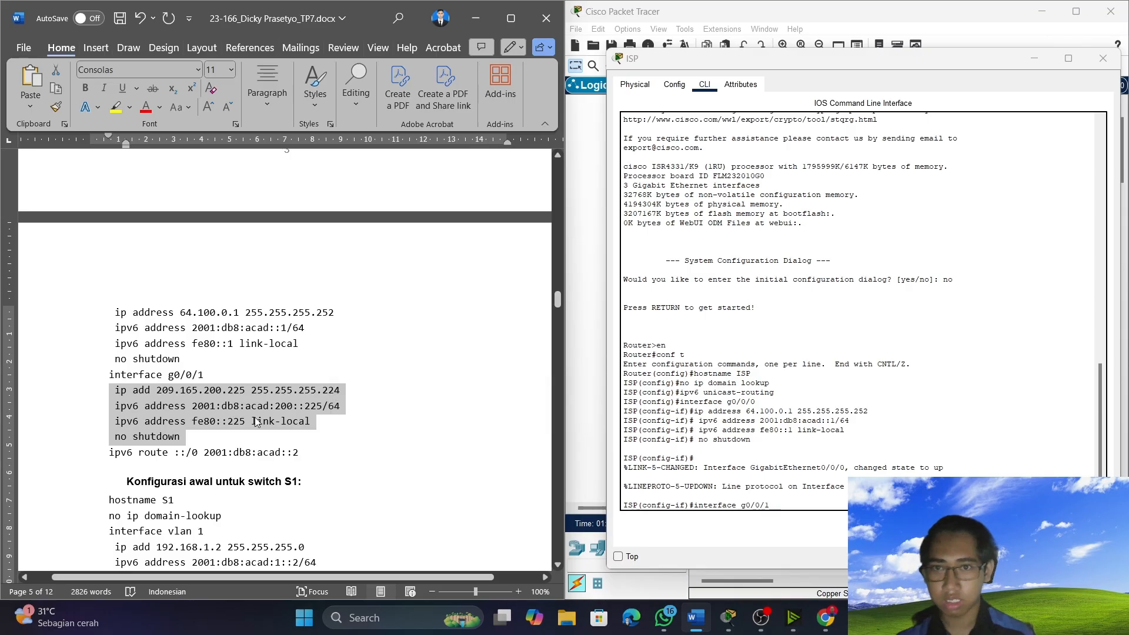
right_click(253, 418)
left_click(293, 183)
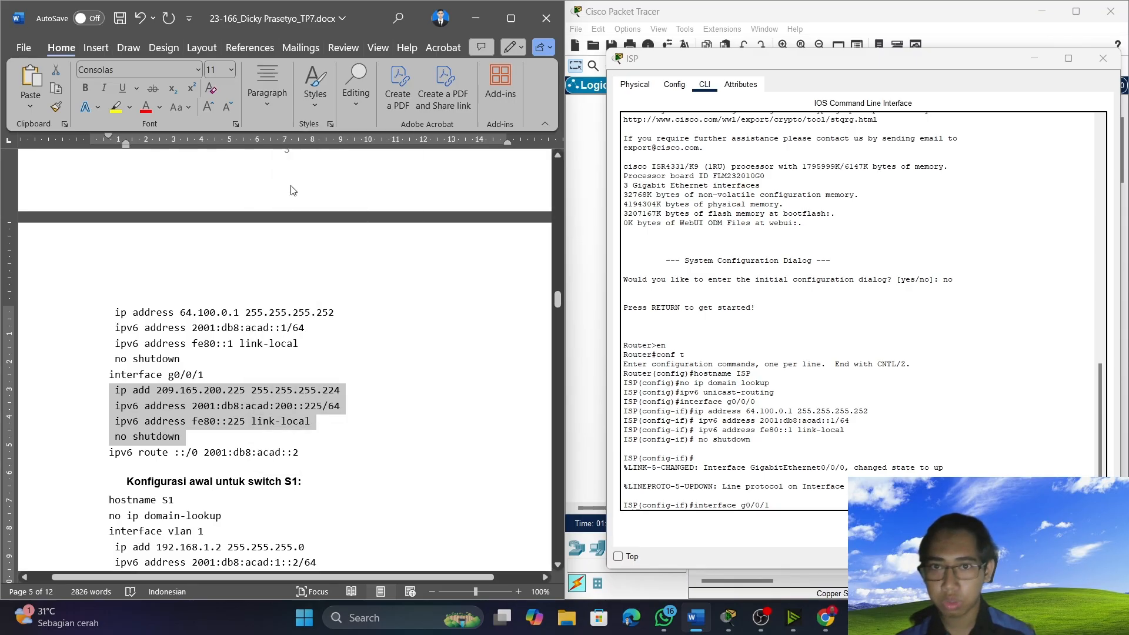
left_click(779, 504)
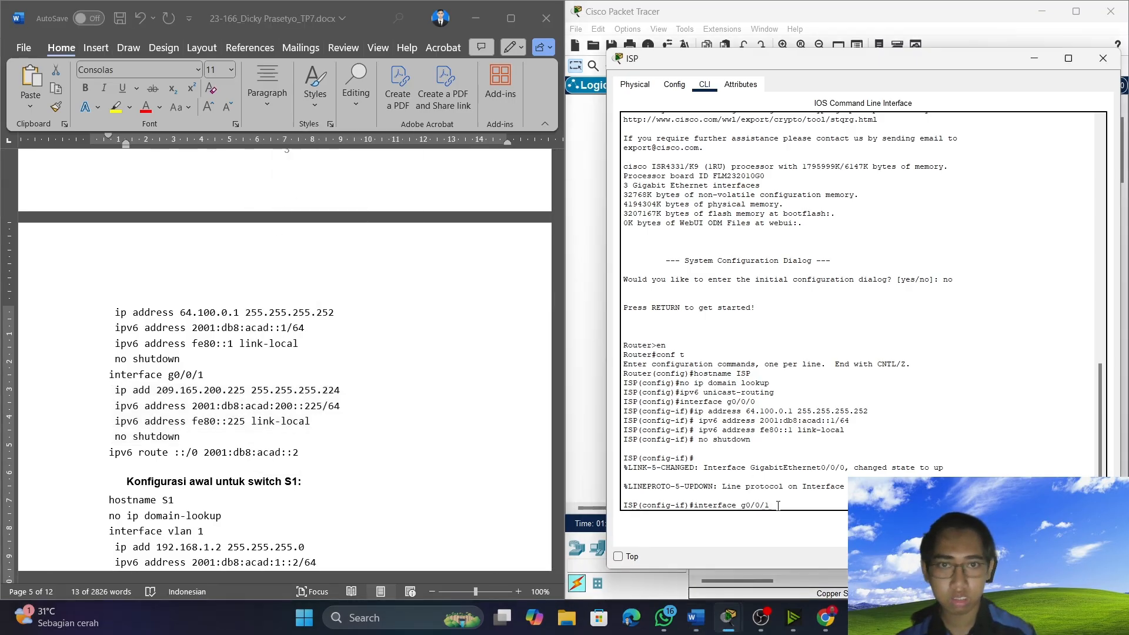
key("Return")
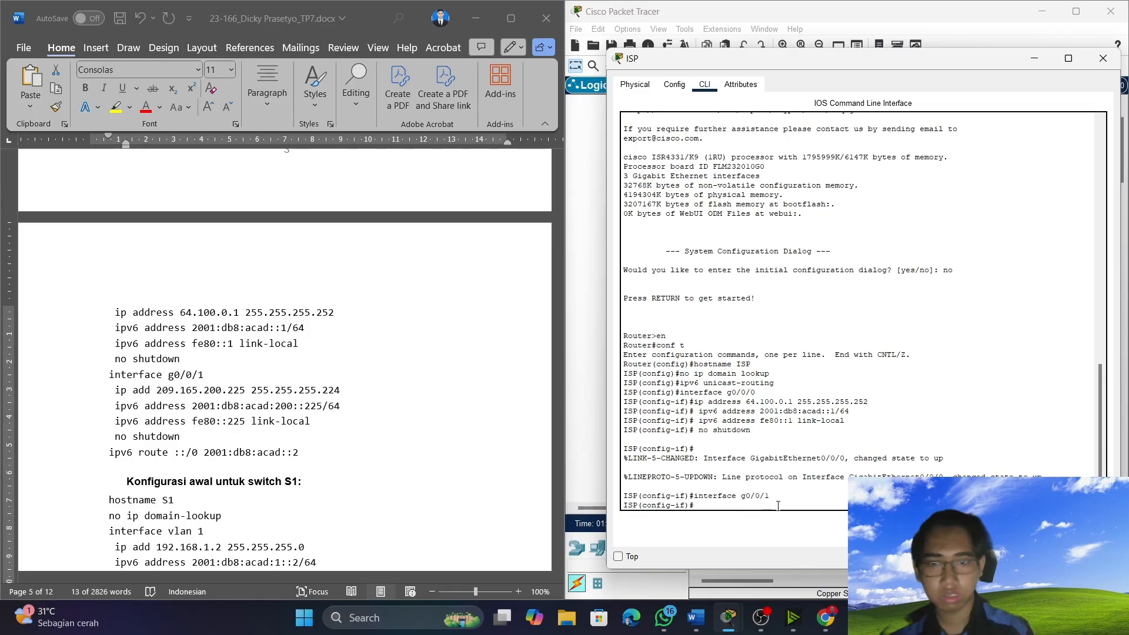
right_click(709, 504)
left_click(756, 531)
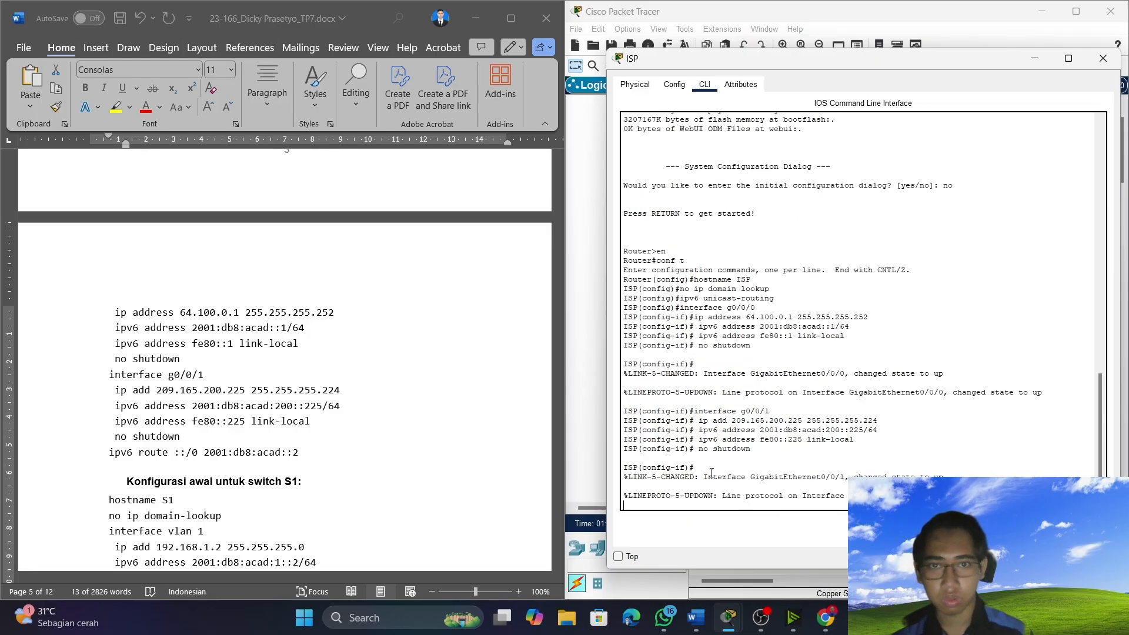
Copy the IPv6 default route "ipv6 route ::/0 2001:db8:acad::2" from the document and run it in the ISP router's command line.
scroll(145, 421, "down", 1)
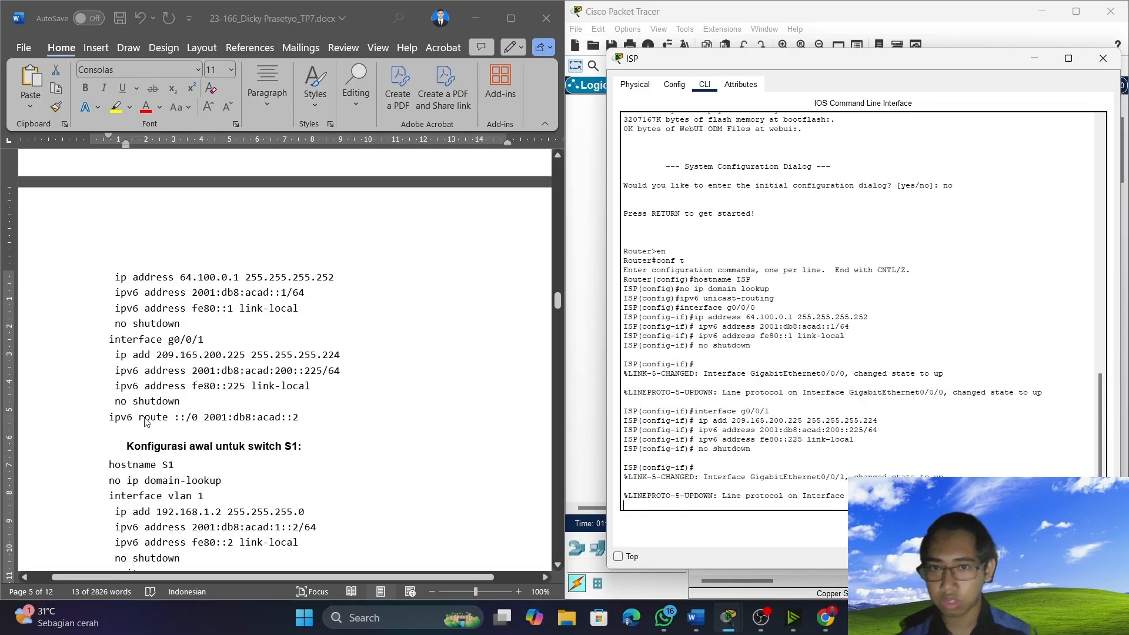
left_click(99, 420)
left_click_drag(105, 417, 308, 431)
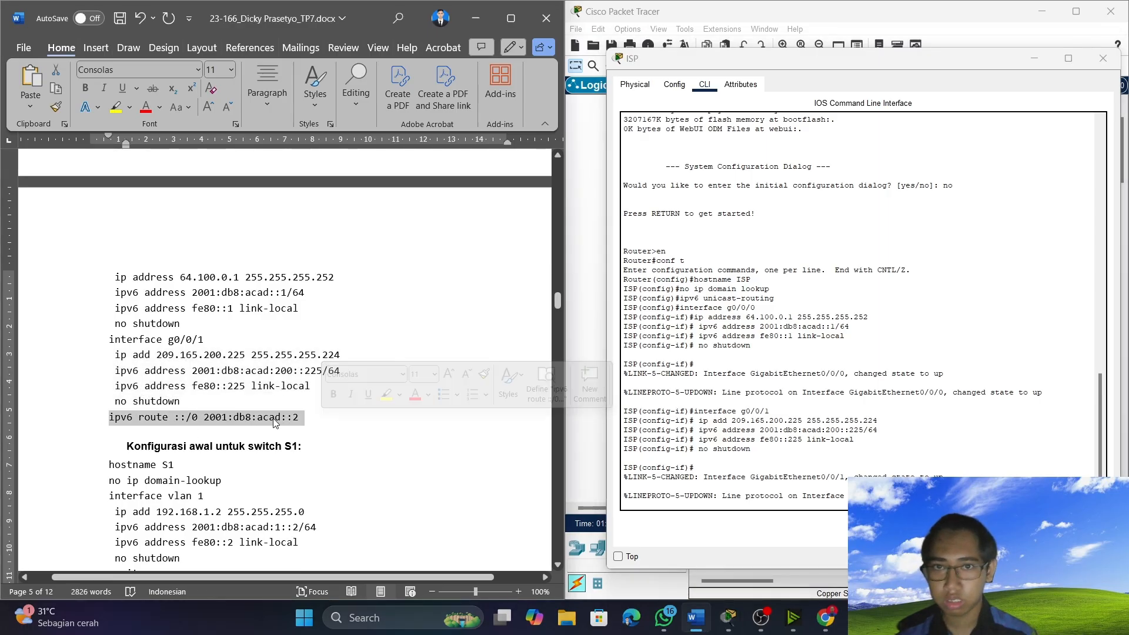
right_click(274, 421)
left_click(310, 184)
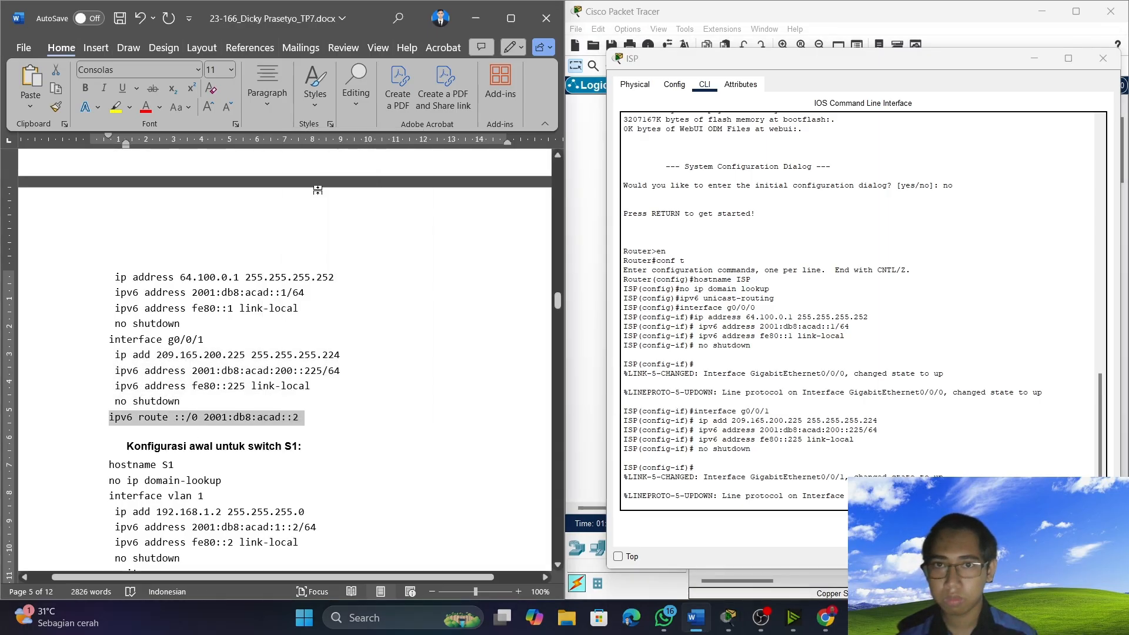
left_click(750, 503)
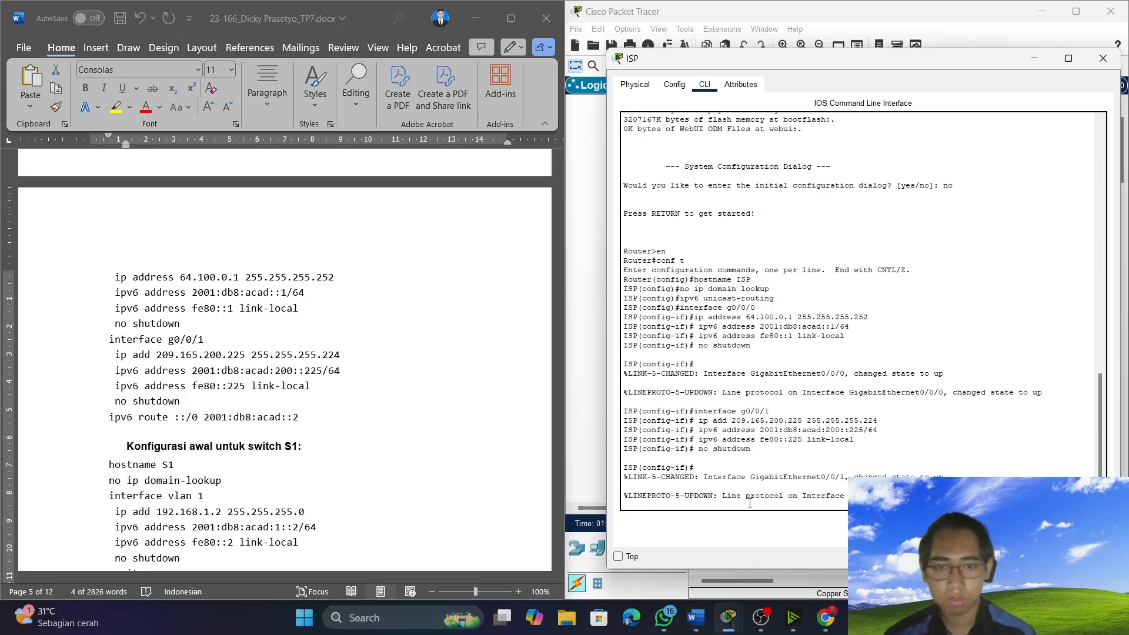
right_click(750, 503)
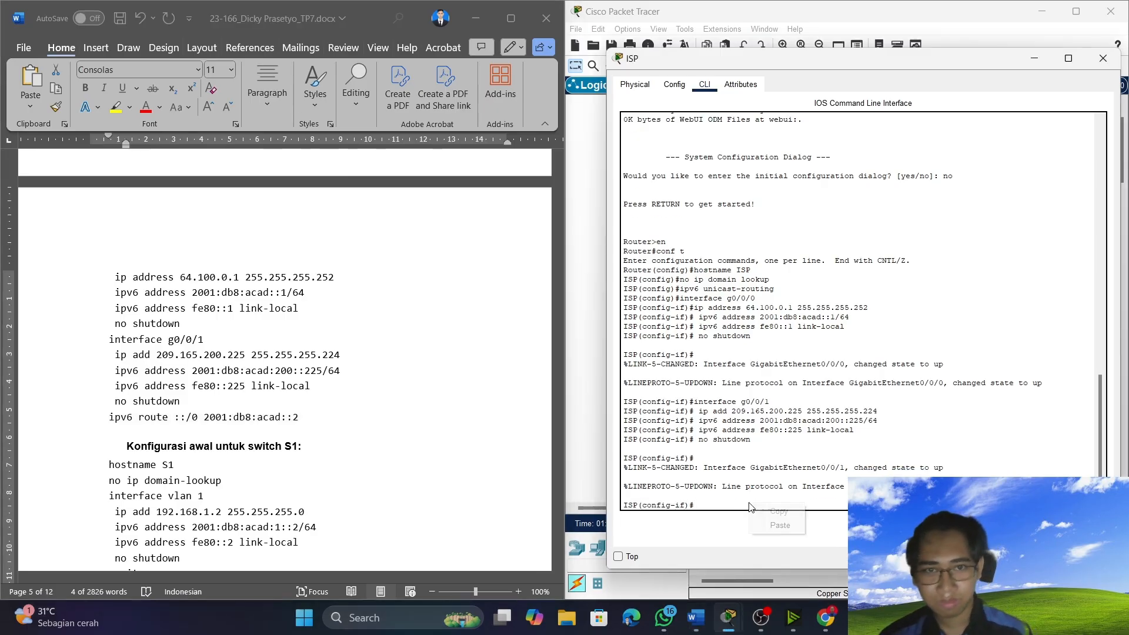
left_click(780, 526)
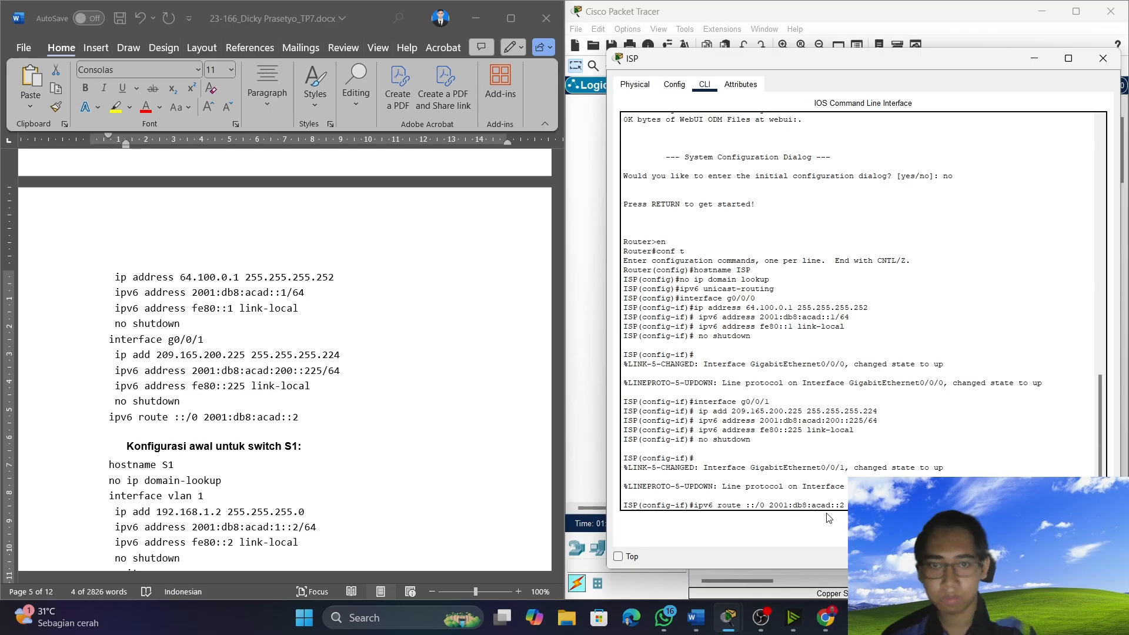
key("Return")
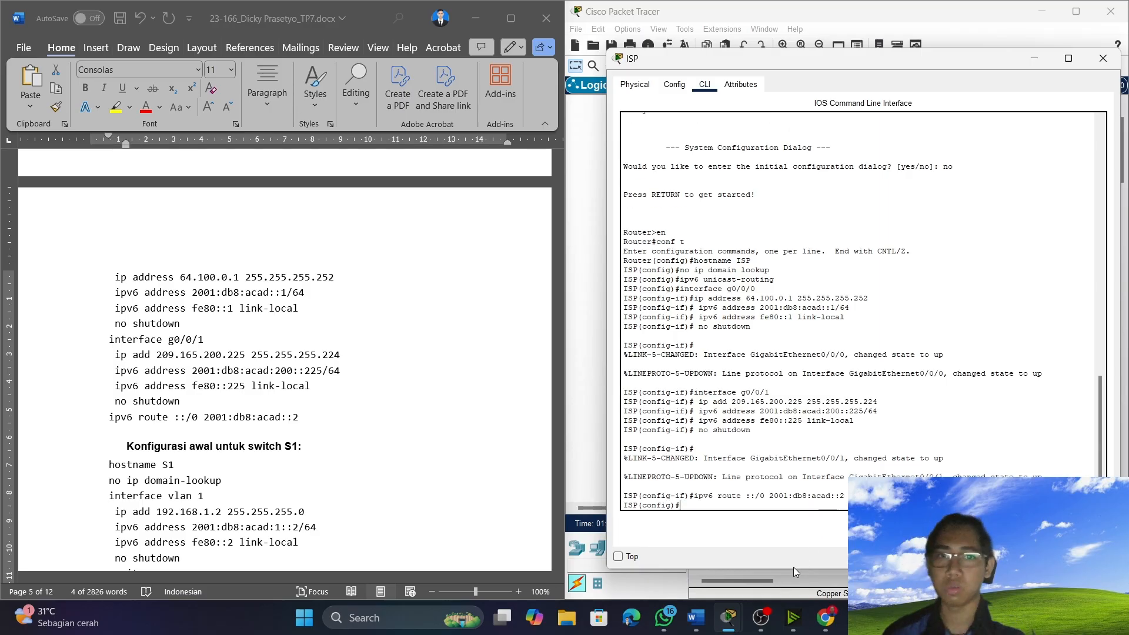
scroll(234, 448, "down", 1)
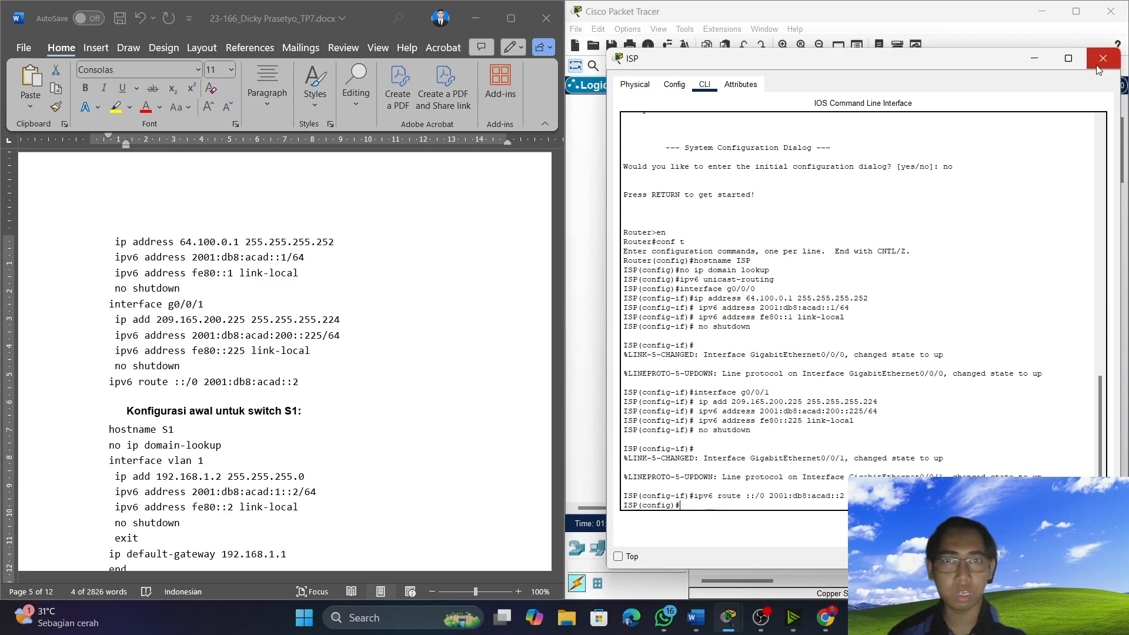
Open switch S1's command line, enter global configuration mode with "en" and "conf t", and set the hostname to S1.
left_click(1039, 56)
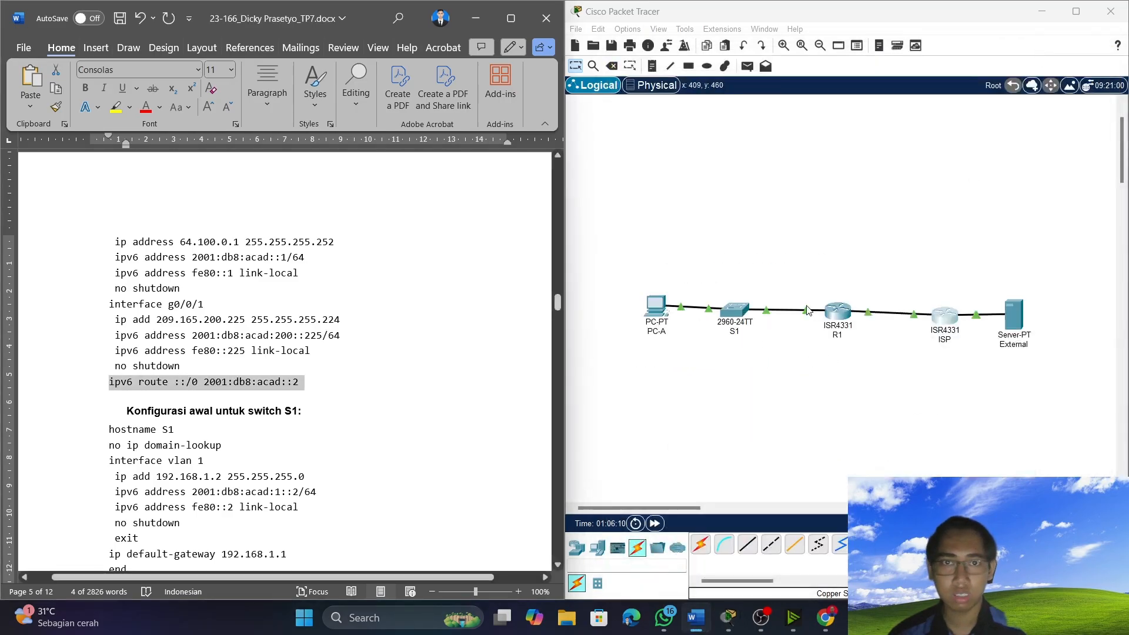
left_click(735, 310)
left_click(654, 537)
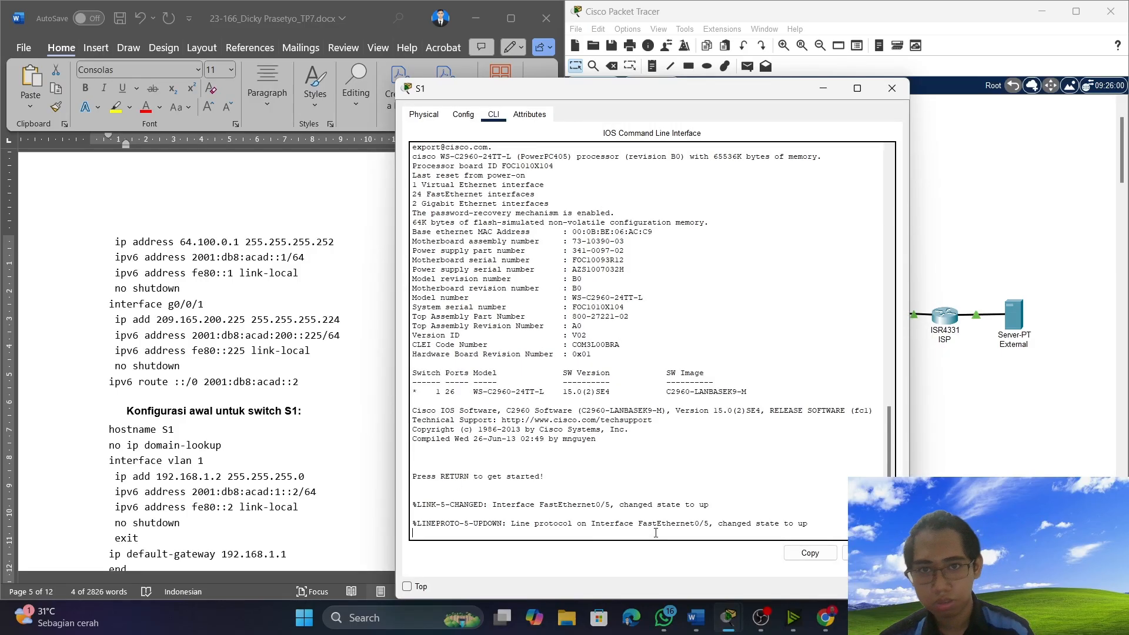
key("Return")
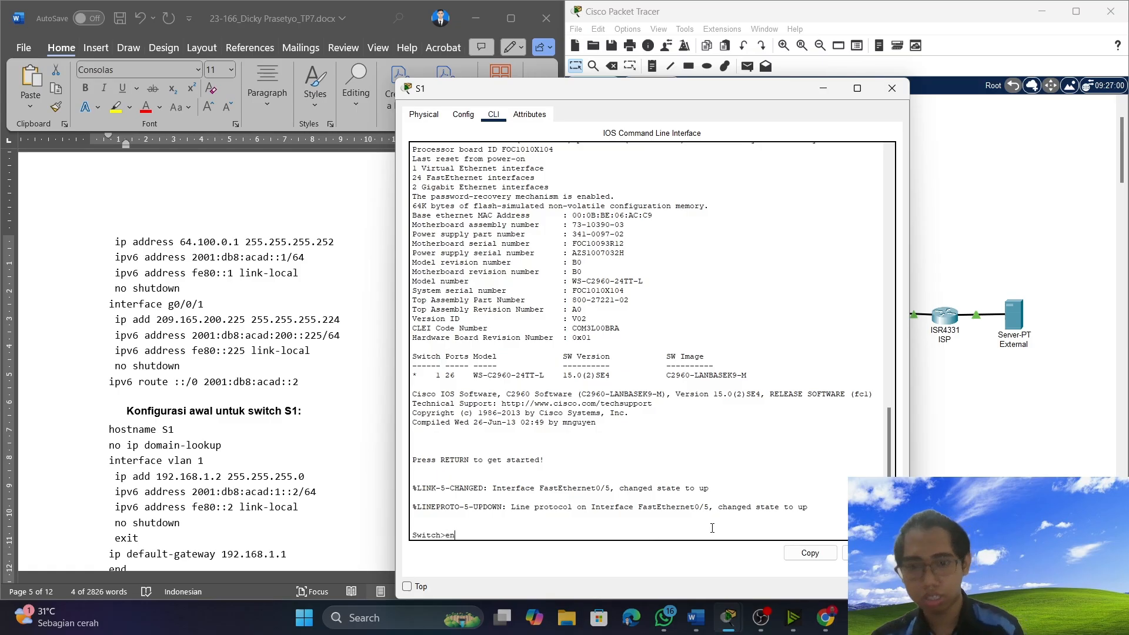
type("en")
key("Return")
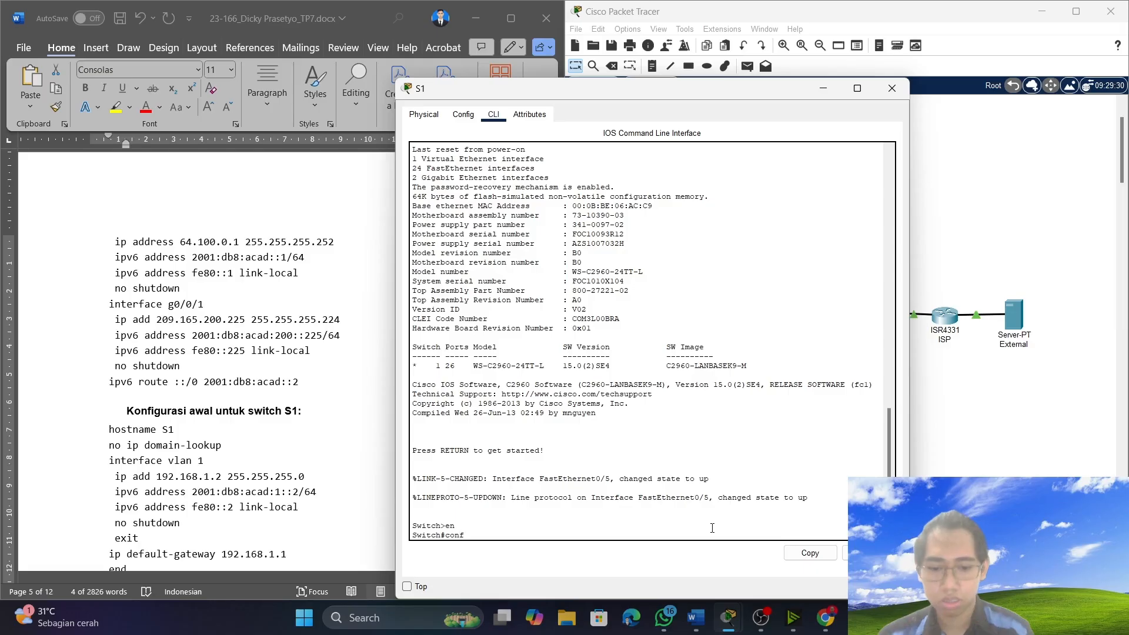
key("Return")
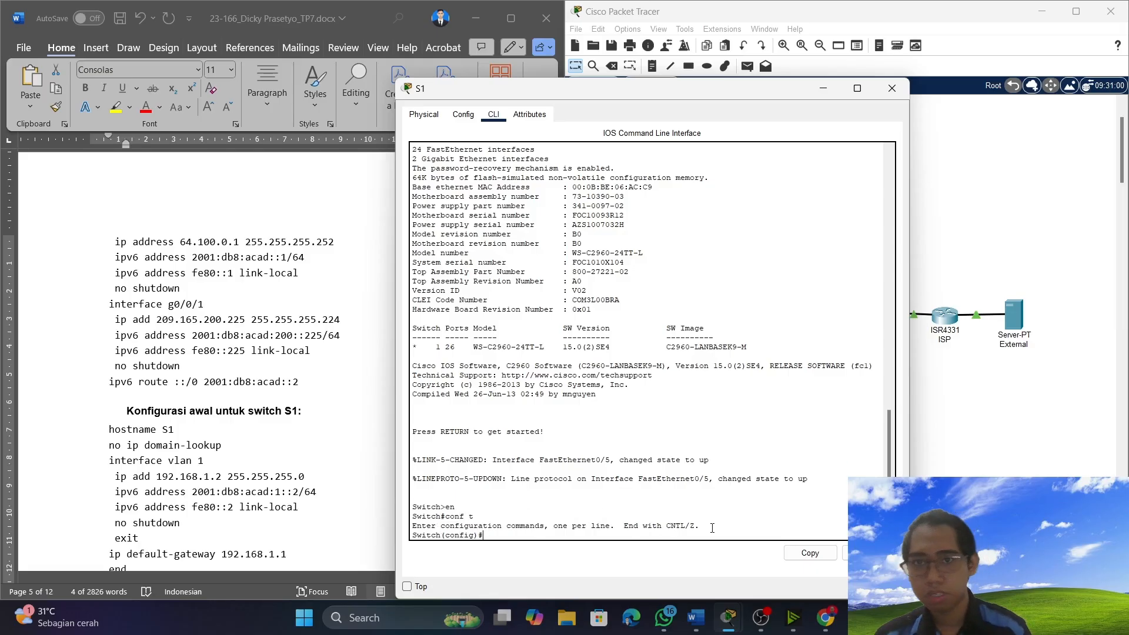
scroll(176, 485, "down", 2)
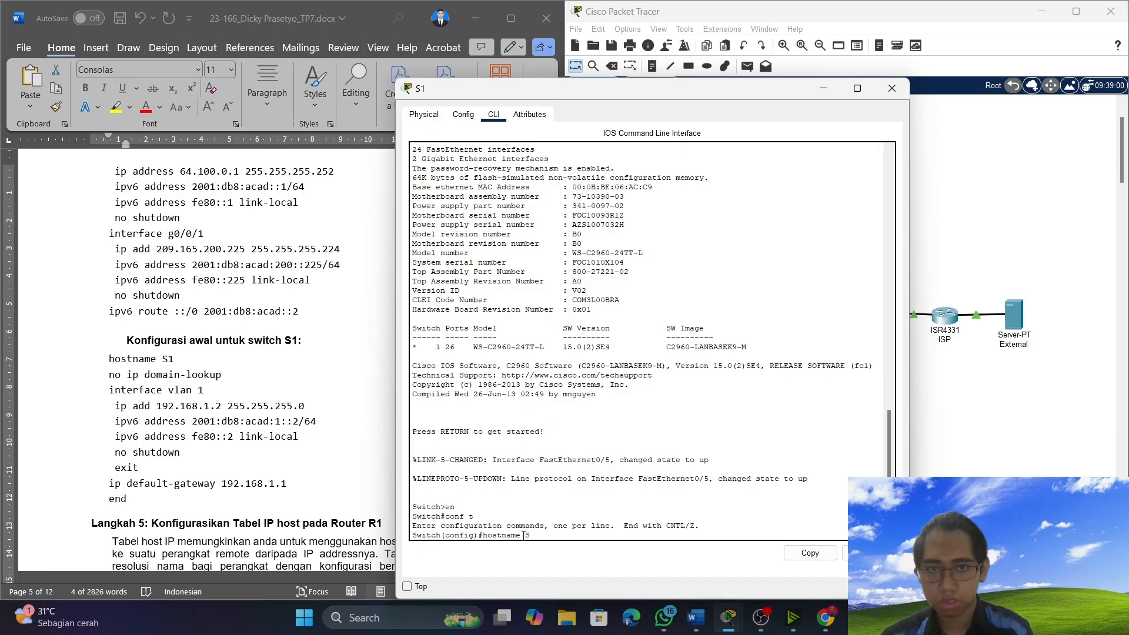
key("Return")
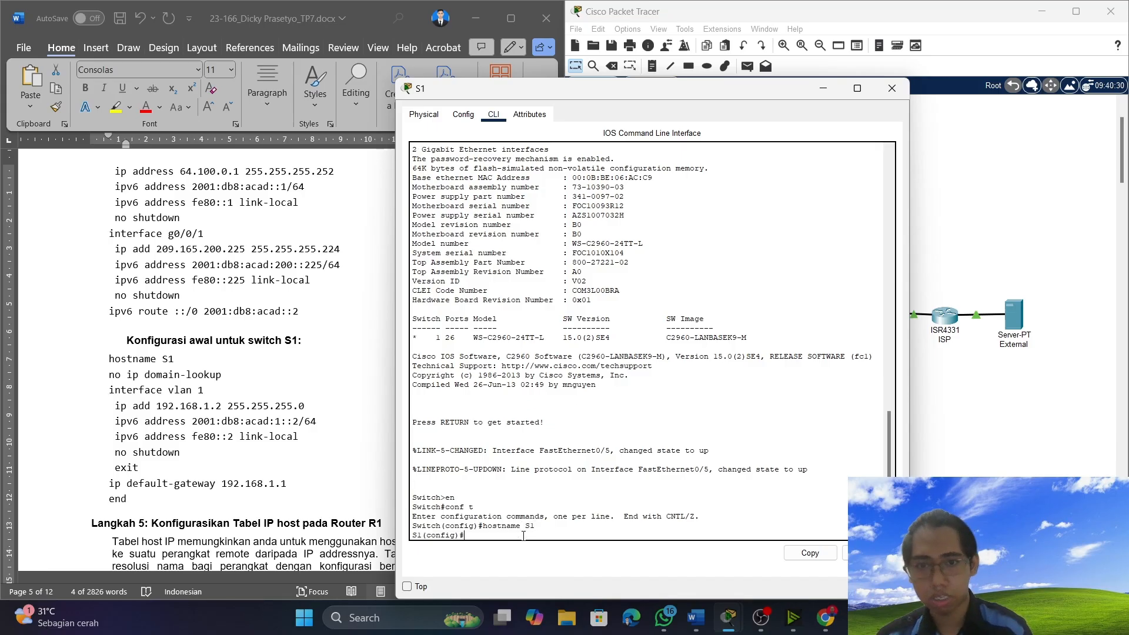
Copy "no ip domain-lookup" and "interface vlan 1" from the document and run them in switch S1's command line.
triple_click(206, 311)
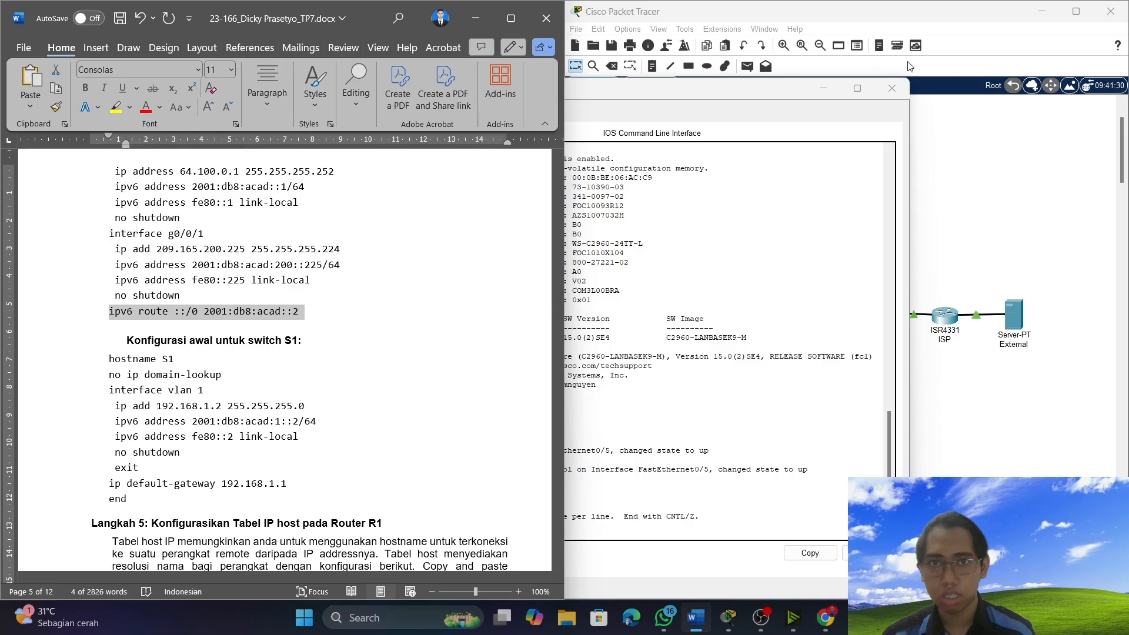
left_click(751, 92)
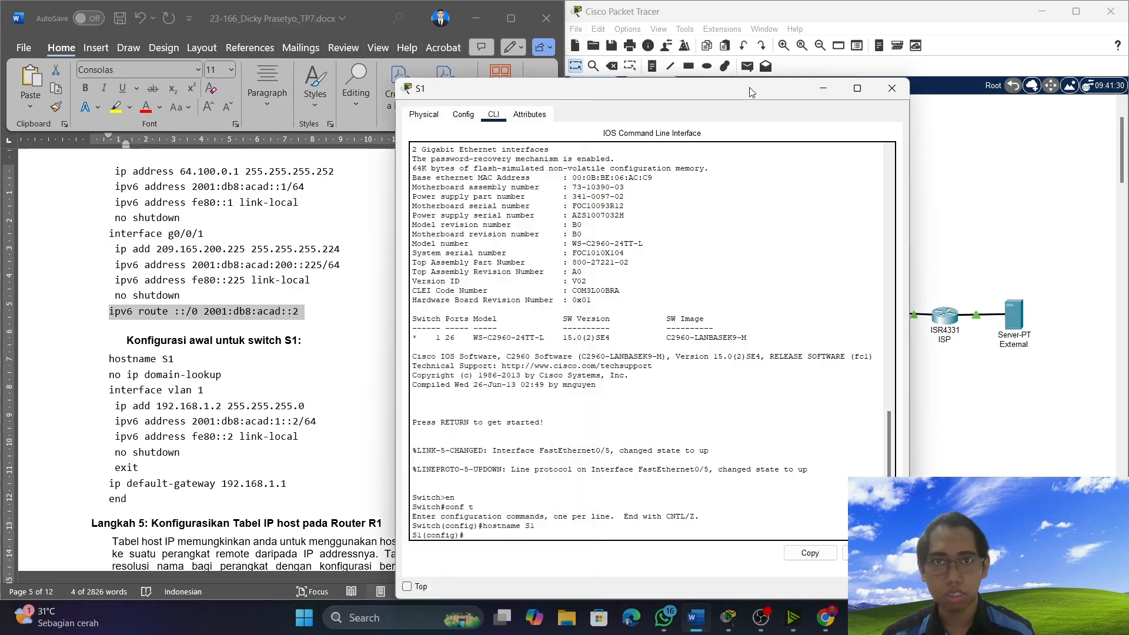
left_click_drag(751, 92, 913, 72)
scroll(145, 360, "down", 2)
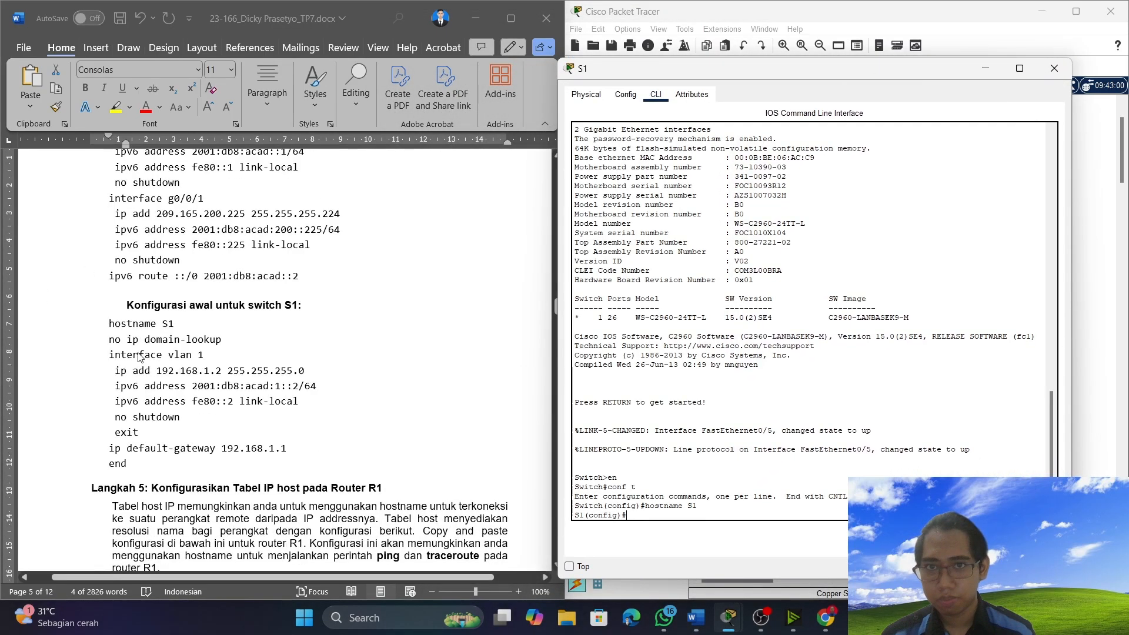
left_click(108, 317)
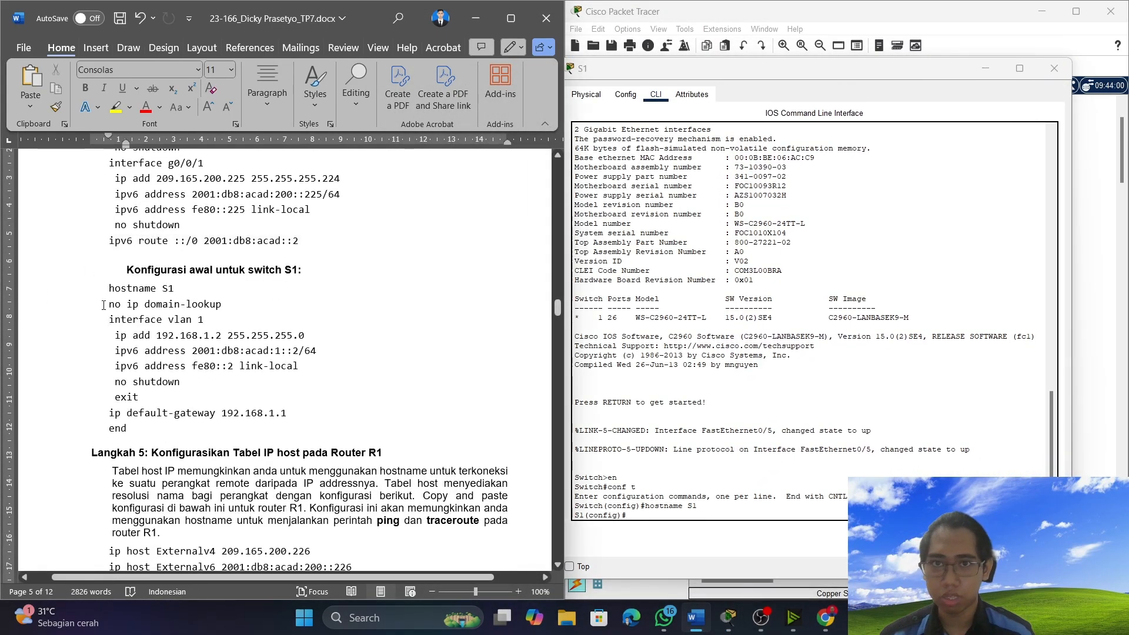
left_click_drag(108, 305, 205, 321)
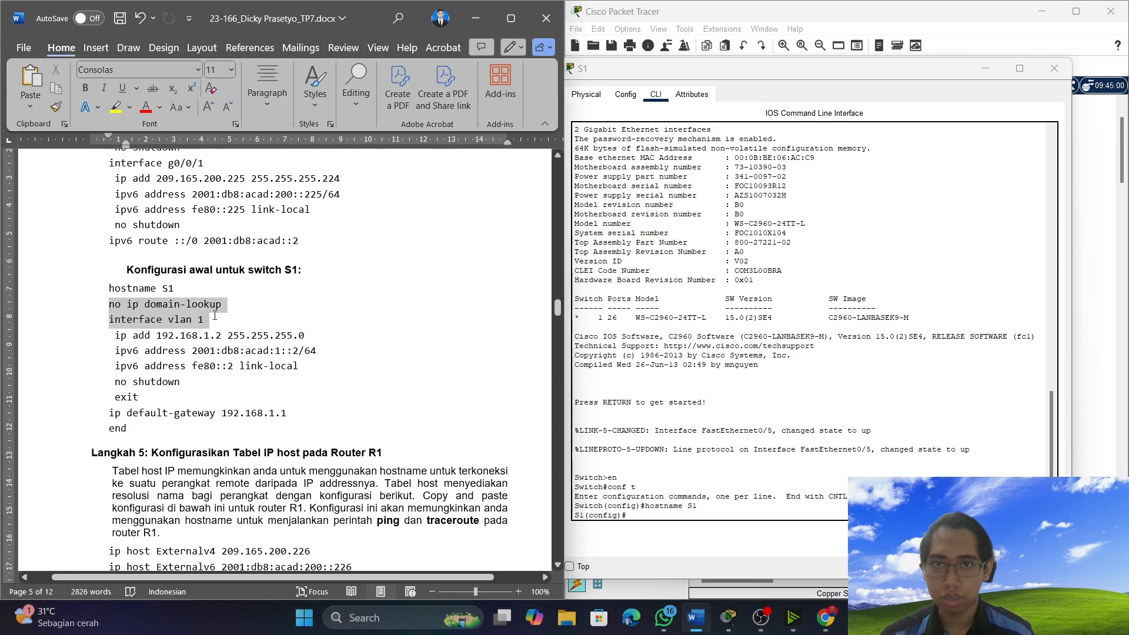
right_click(191, 321)
left_click(223, 83)
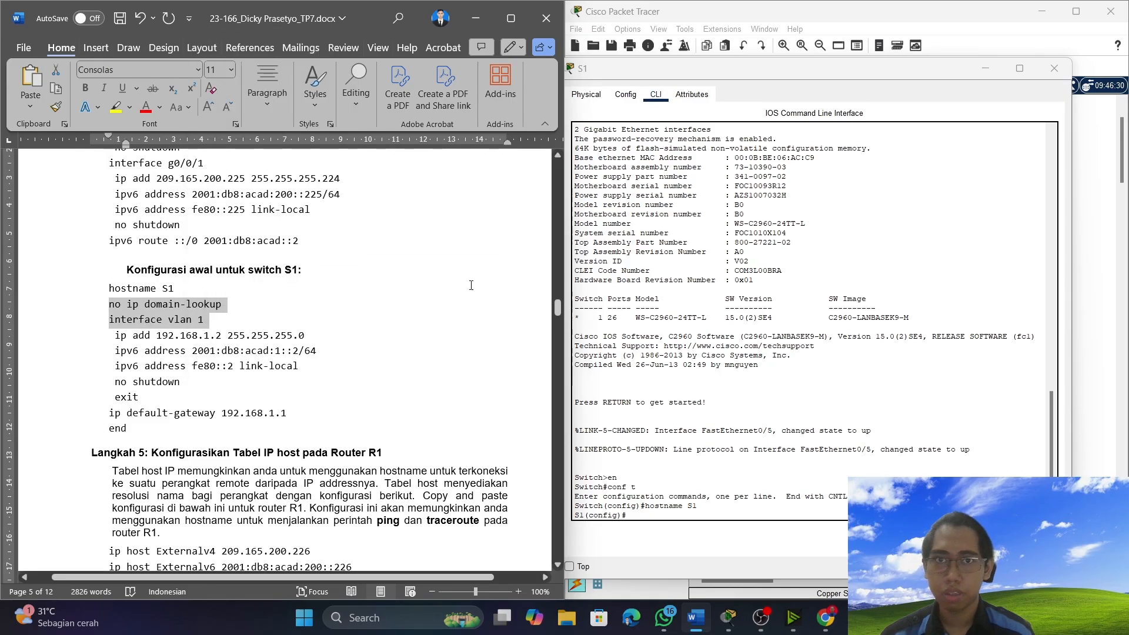
left_click(703, 531)
right_click(703, 531)
left_click(728, 541)
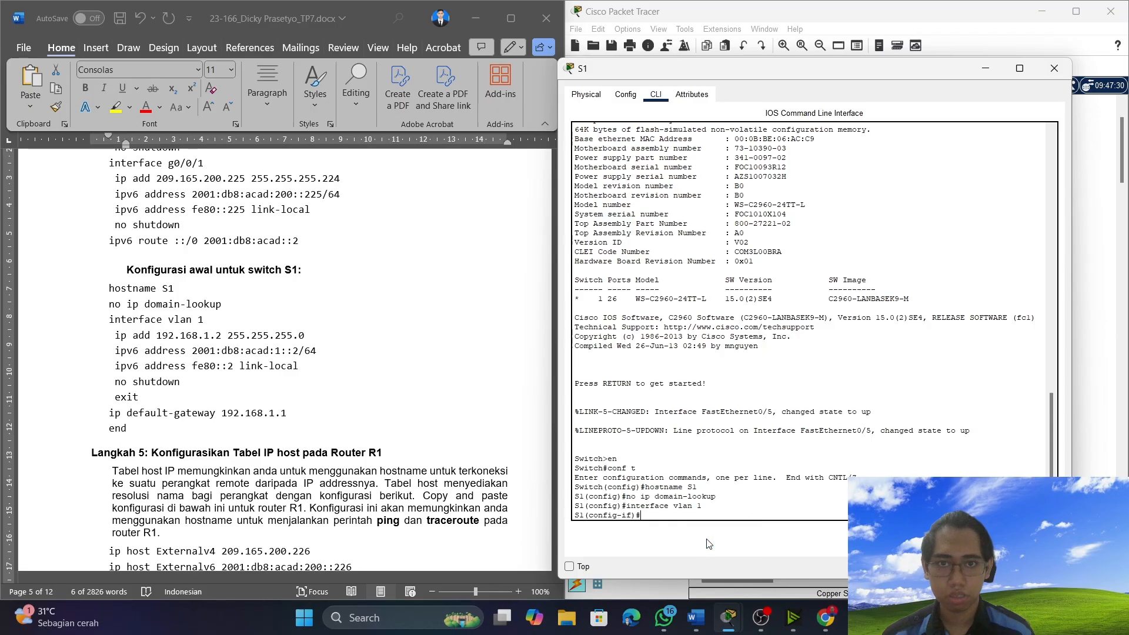
Copy and run S1's VLAN 1 lines: IP address 192.168.1.2 255.255.255.0, IPv6 addresses 2001:db8:acad:1::2/64 and fe80::2 link-local, and no shutdown.
left_click(119, 341)
left_click_drag(117, 340, 312, 385)
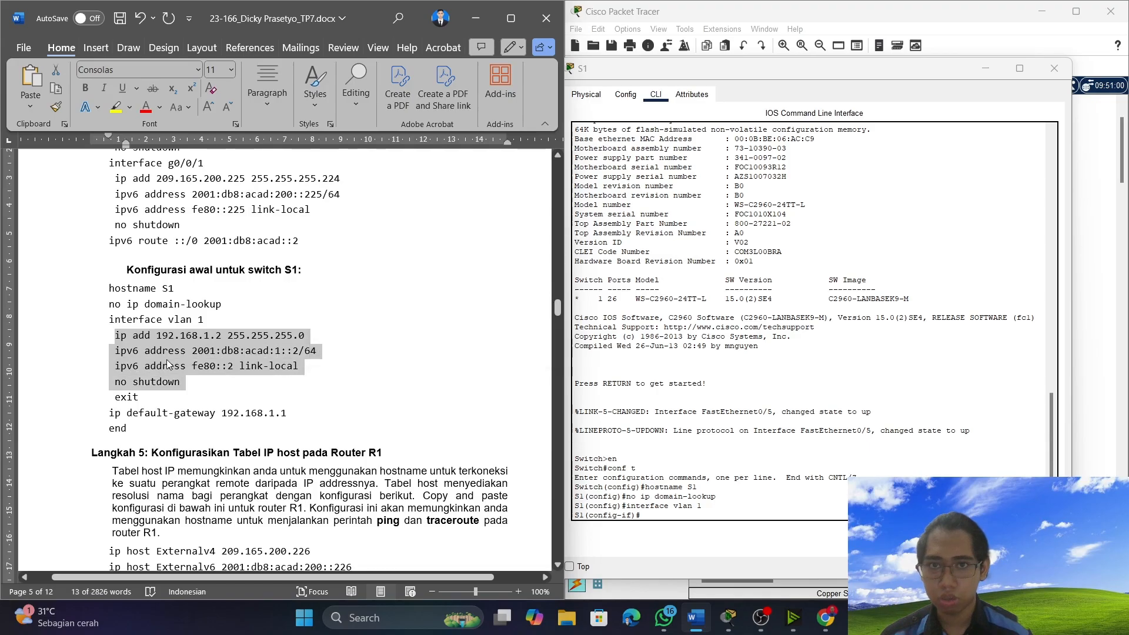
right_click(170, 359)
left_click(210, 121)
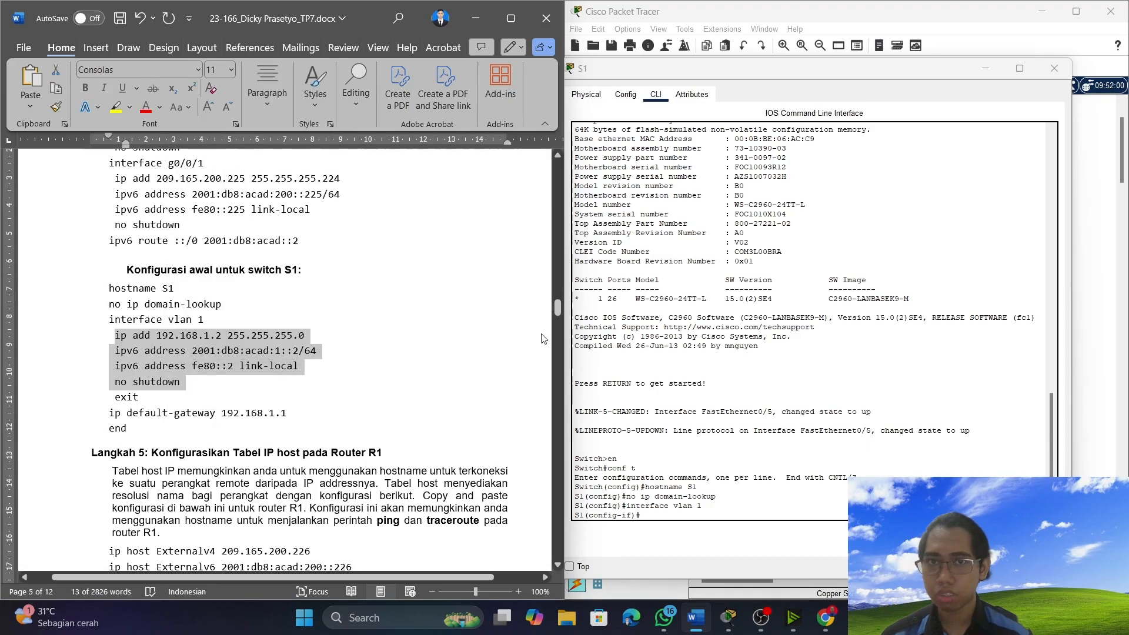
left_click(730, 526)
left_click(757, 539)
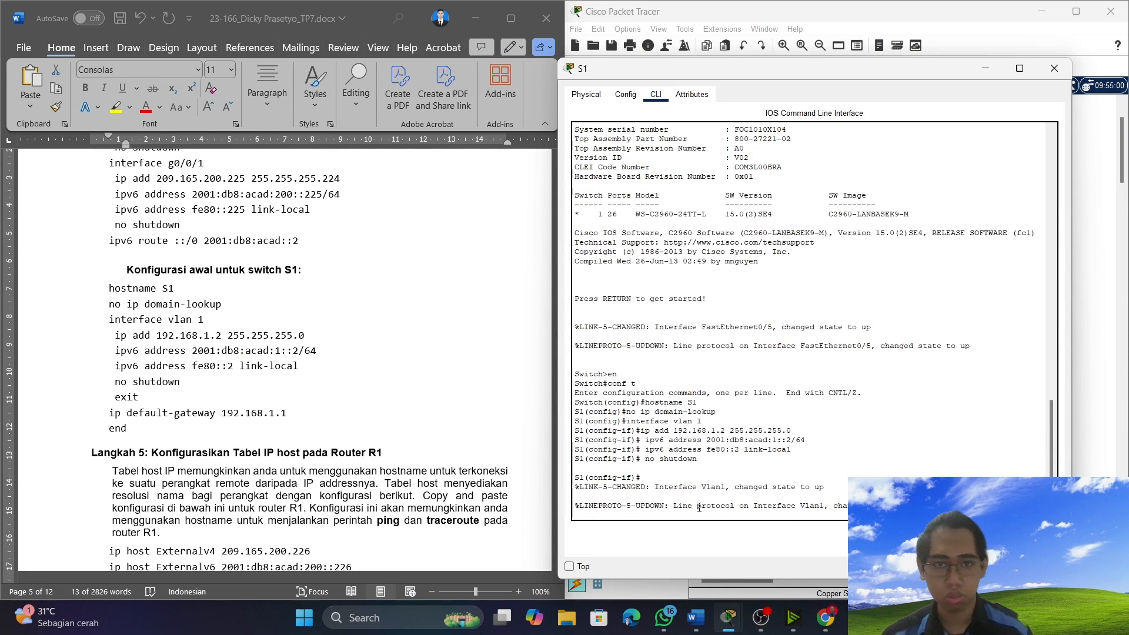
key("Return")
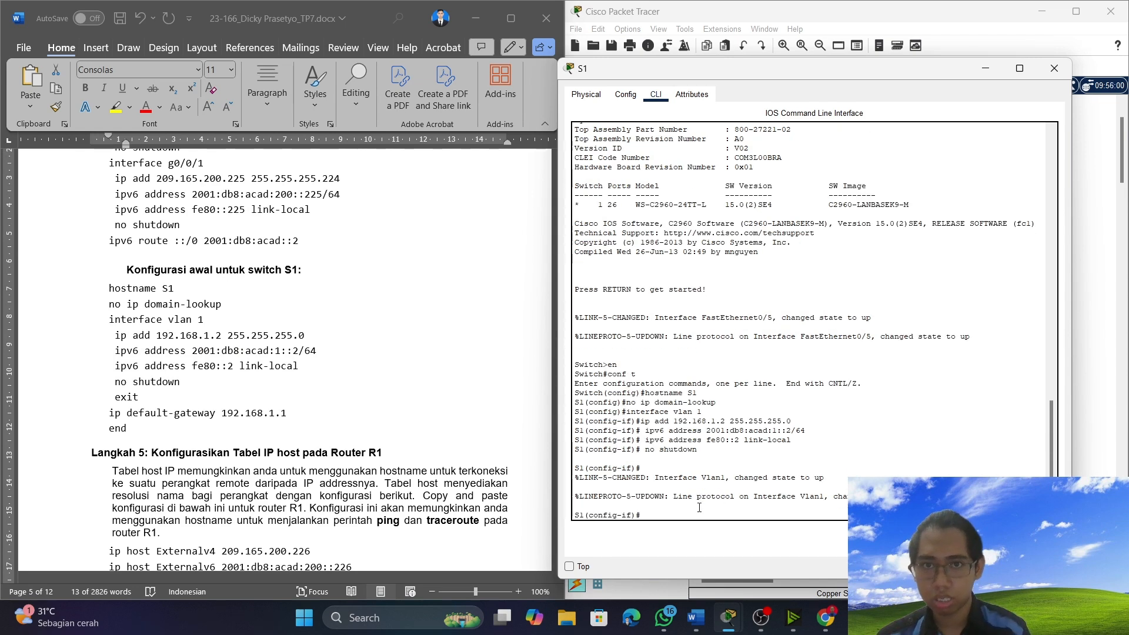
Exit S1's VLAN 1 configuration, and copy and run the document's lines "ip default-gateway 192.168.1.1" and "end".
type("exit")
key("Return")
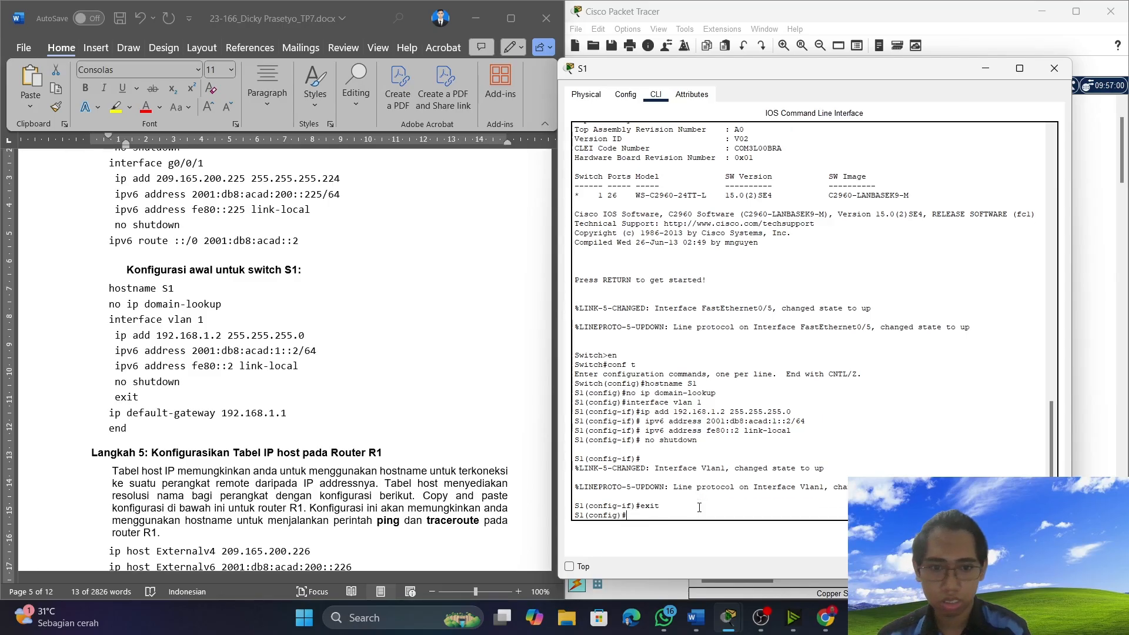
left_click(103, 420)
left_click(100, 413)
left_click_drag(100, 413, 286, 428)
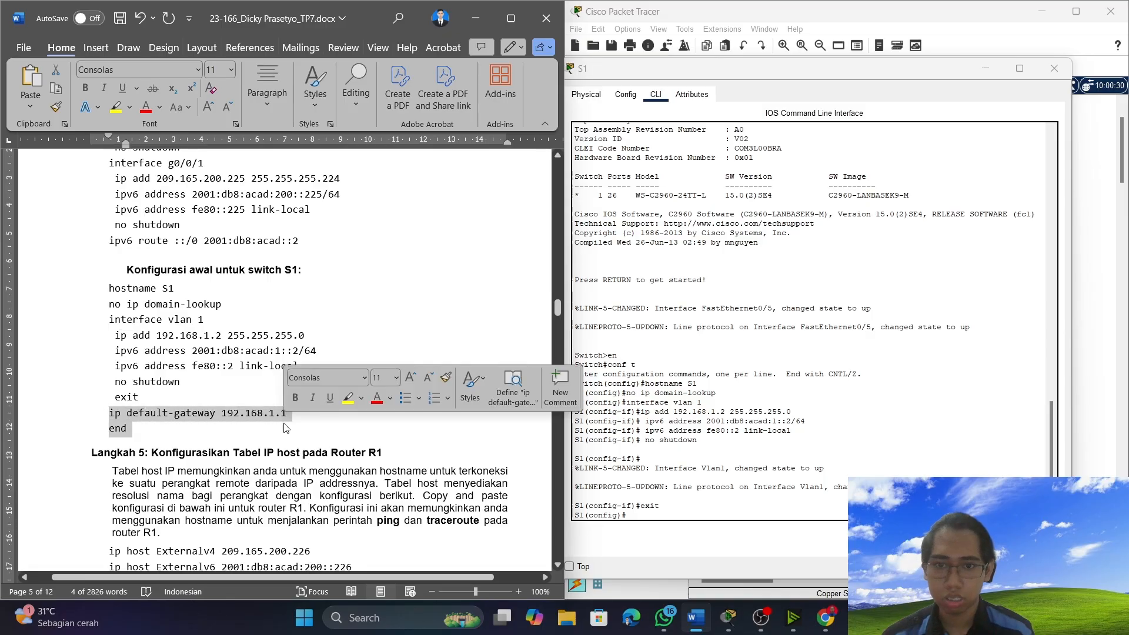
right_click(178, 414)
left_click(233, 154)
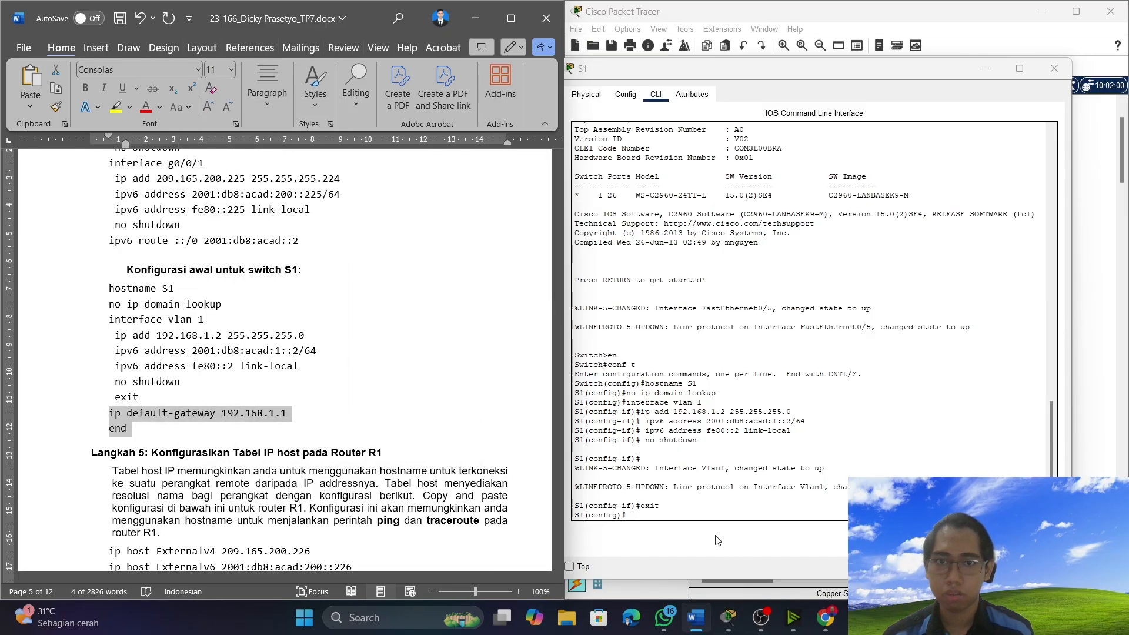
right_click(663, 517)
left_click(684, 536)
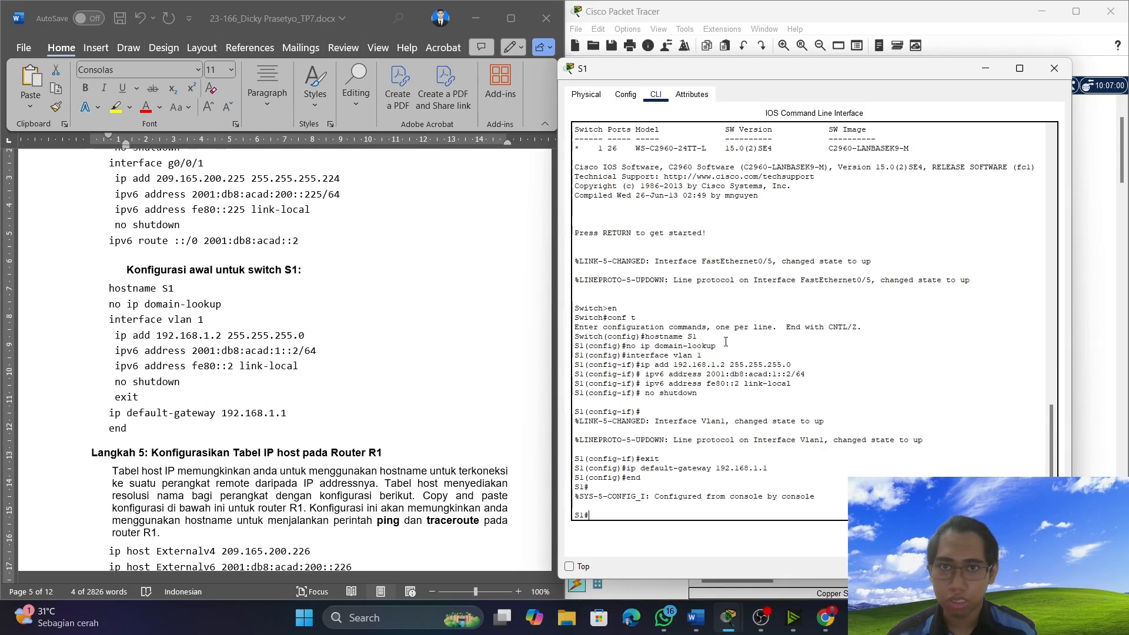
Check the document's addressing table and initial S1 configuration against the commands entered on the switch, and minimize the S1 window.
scroll(396, 382, "up", 20)
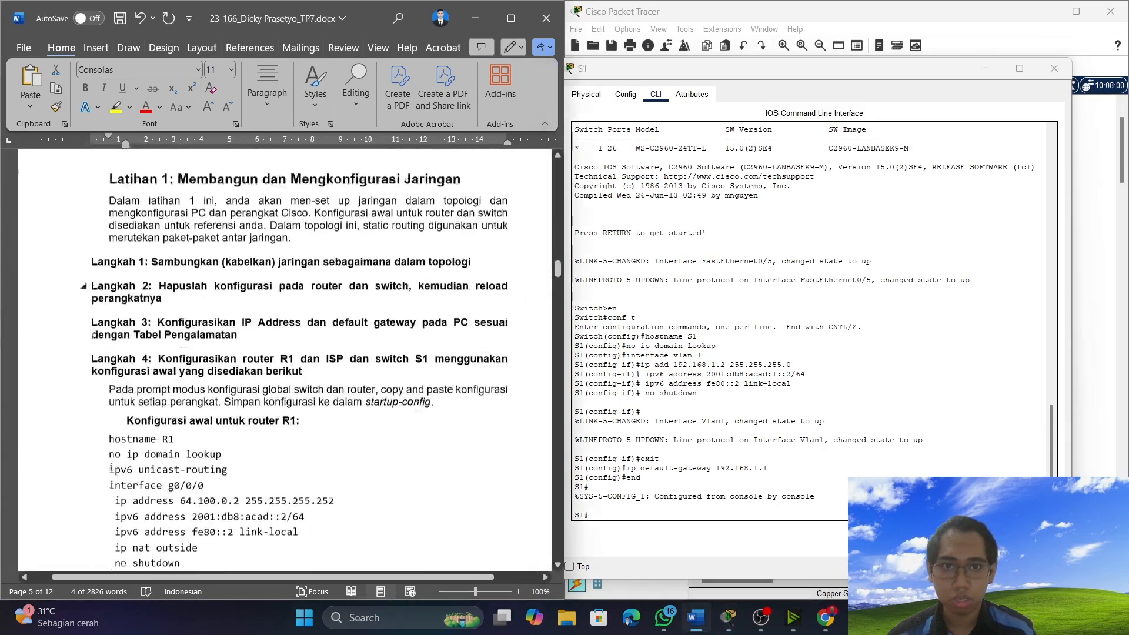
scroll(423, 422, "up", 20)
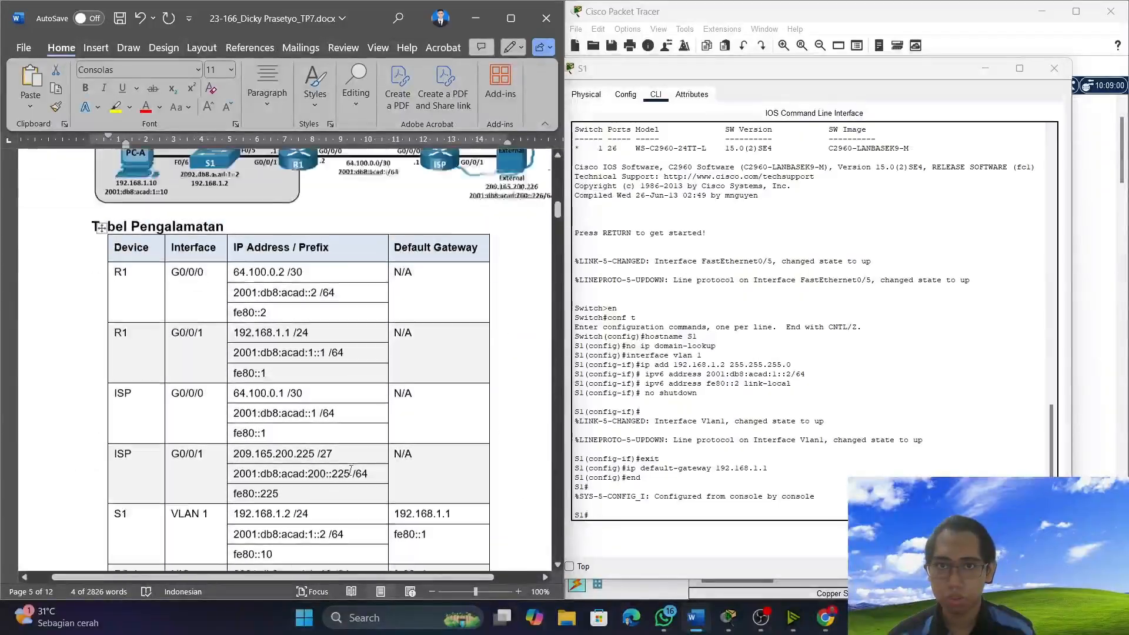
scroll(337, 472, "down", 3)
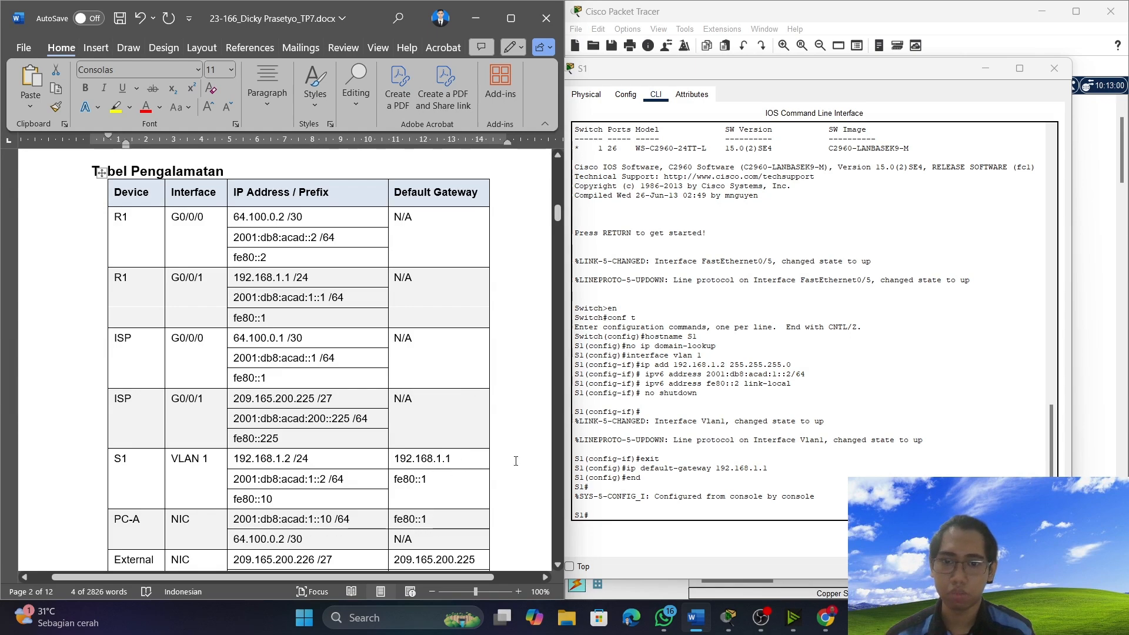
scroll(266, 317, "down", 5)
scroll(265, 318, "down", 20)
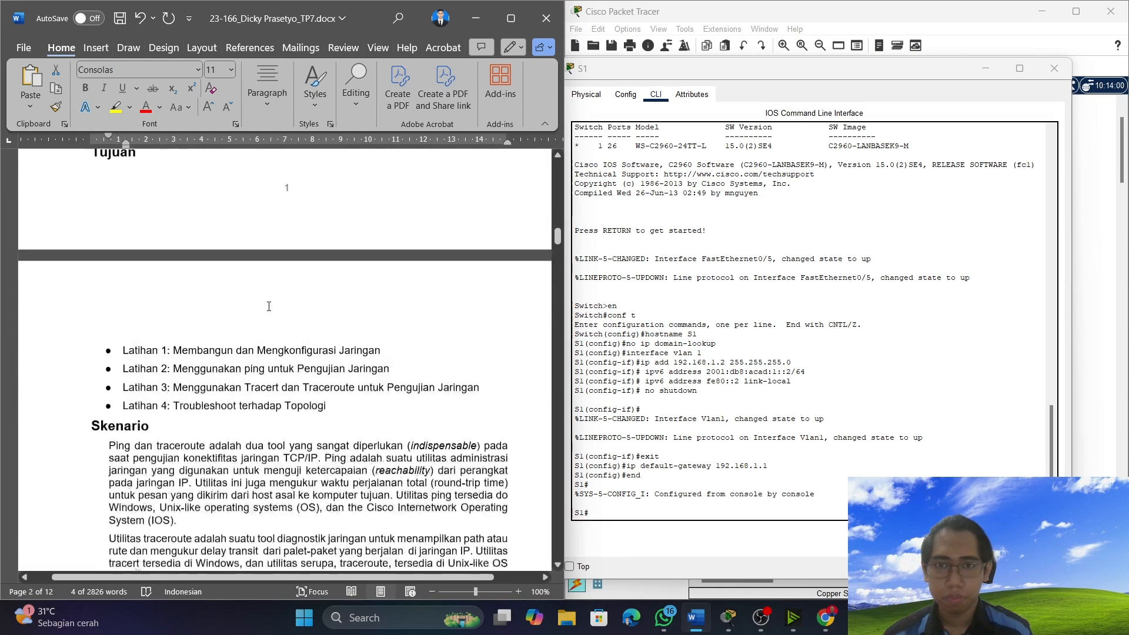
scroll(273, 313, "down", 20)
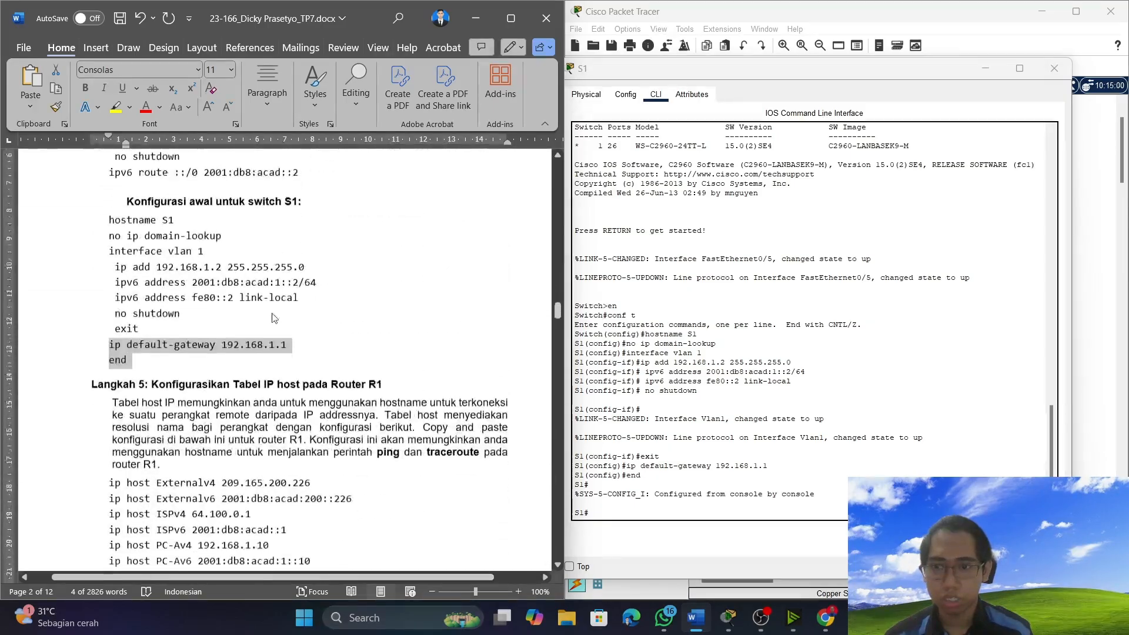
scroll(273, 313, "up", 15)
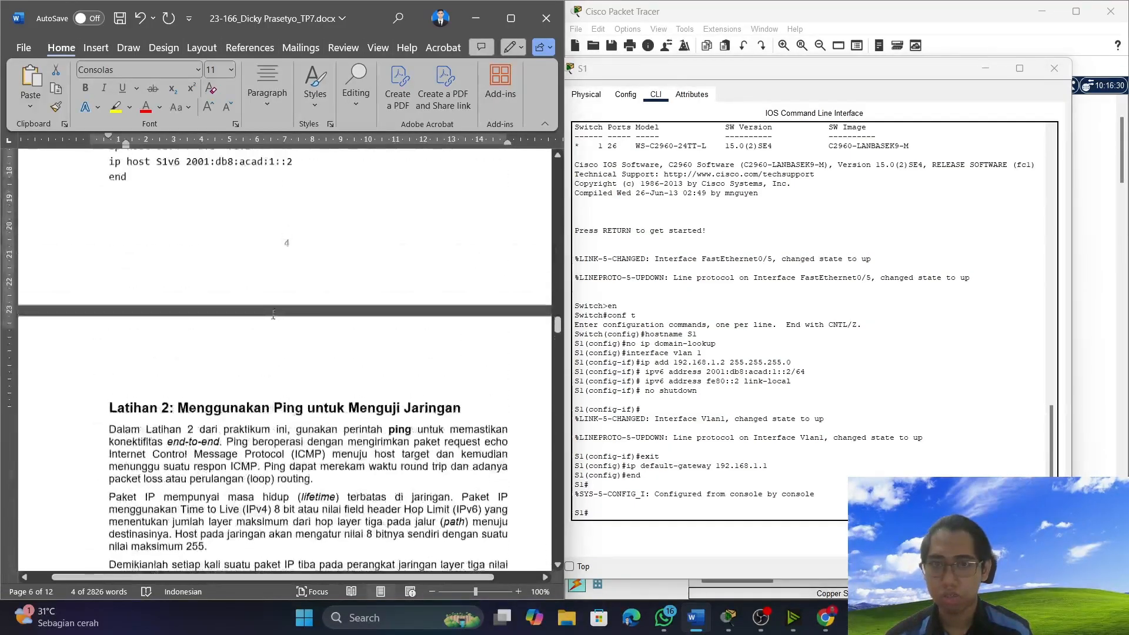
scroll(252, 301, "up", 1)
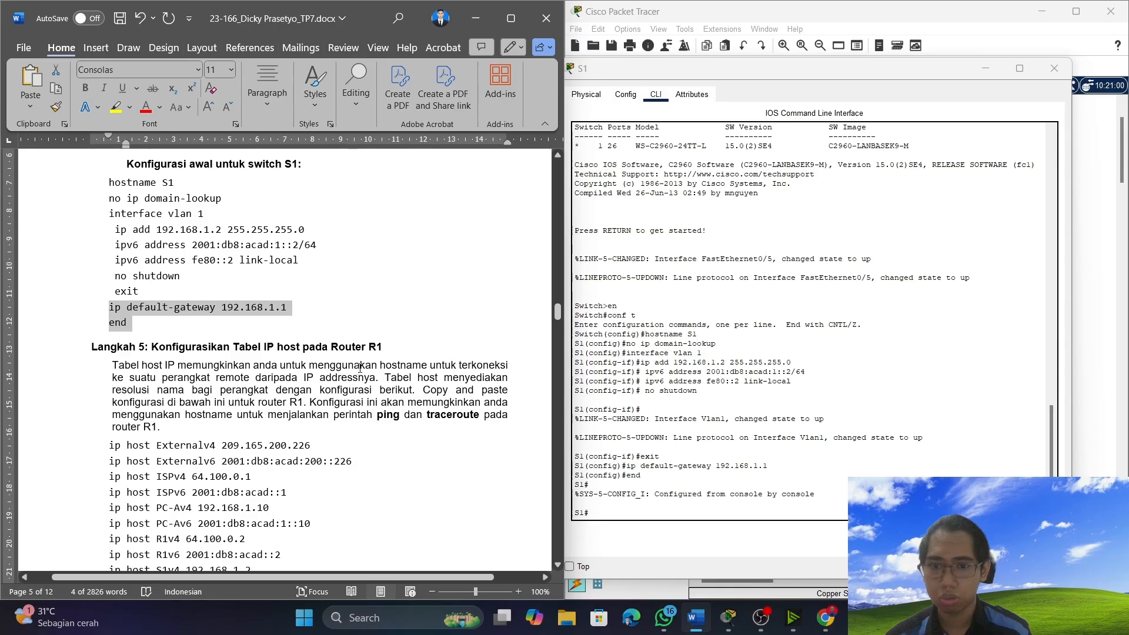
left_click(875, 191)
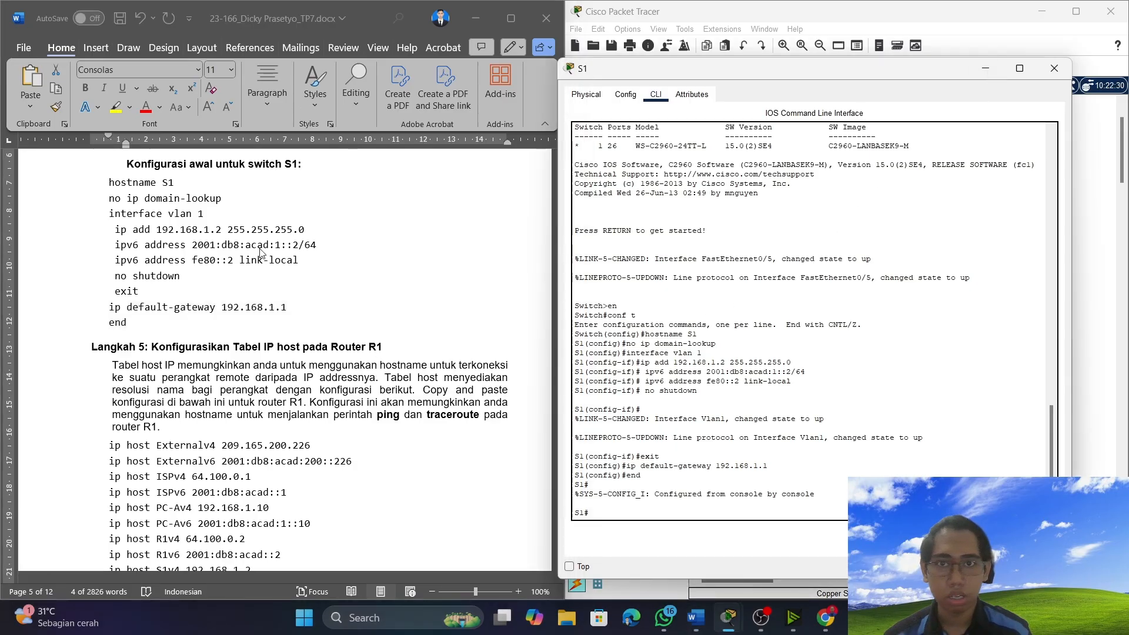
scroll(261, 251, "up", 3)
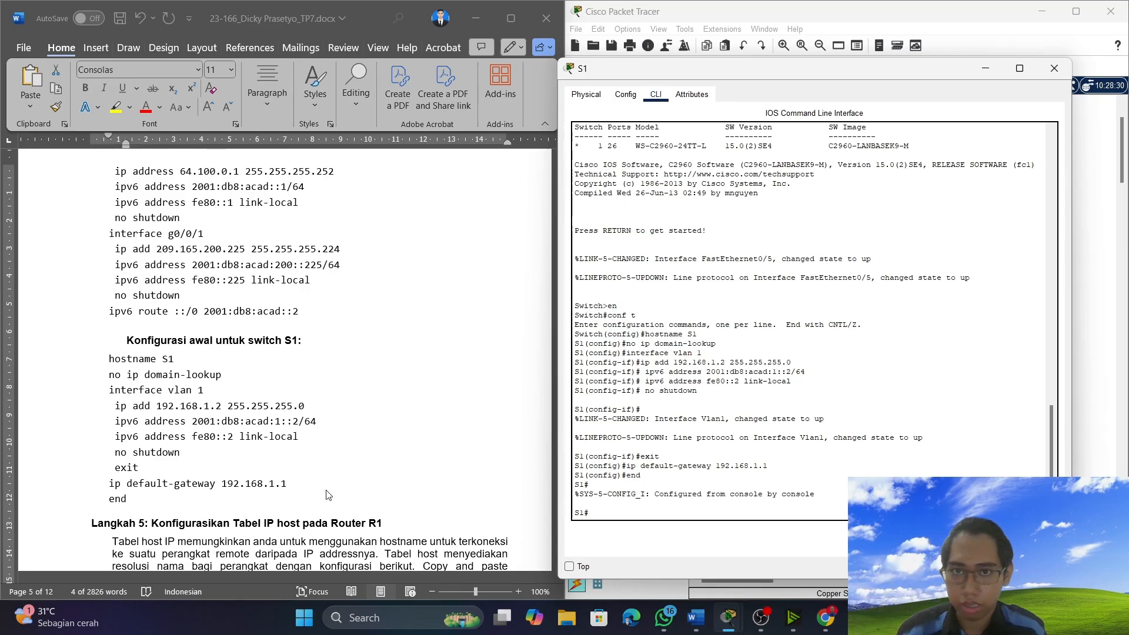
scroll(402, 411, "down", 3)
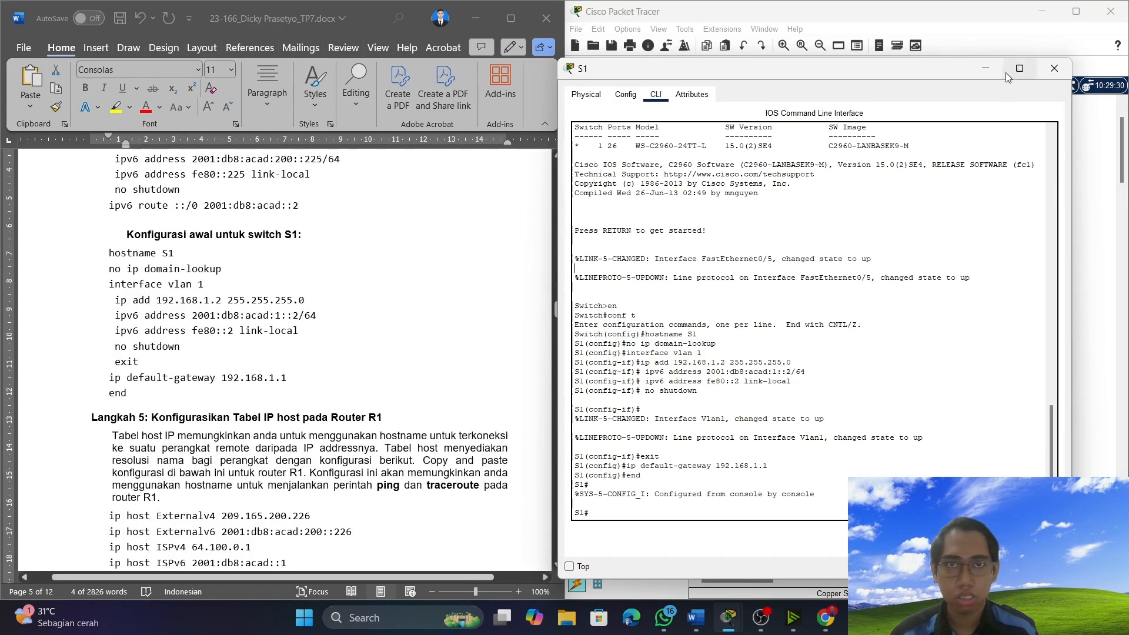
left_click(987, 69)
Examine the document's Langkah 5 instructions and ip host entries for router R1, and the start of Latihan 2.
scroll(194, 360, "down", 3)
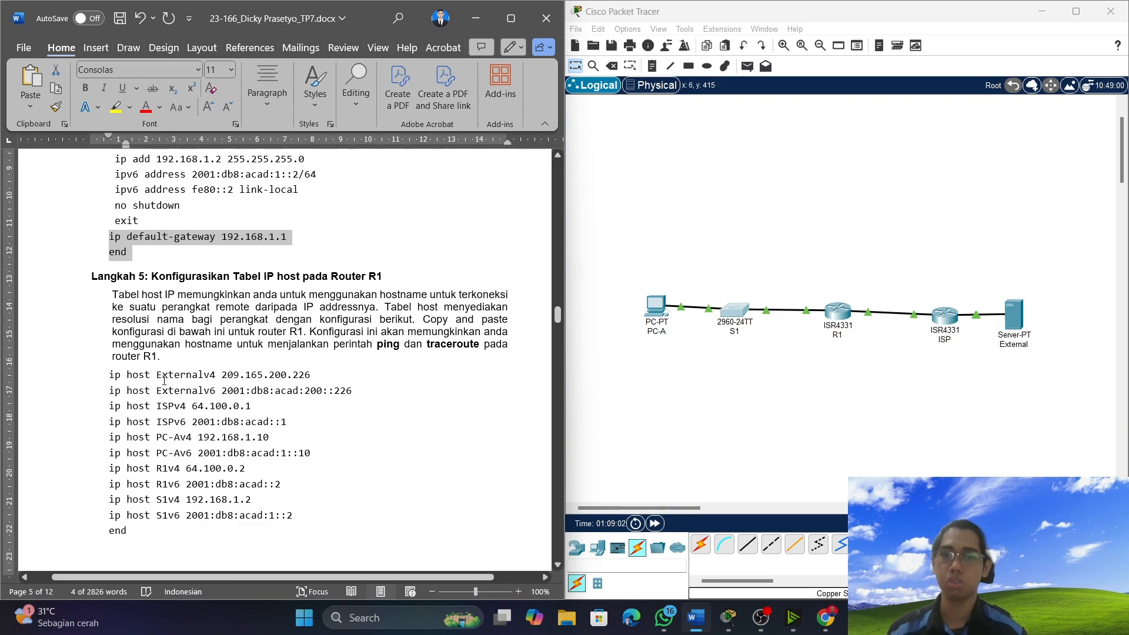
scroll(160, 381, "down", 1)
scroll(165, 359, "down", 4)
scroll(165, 358, "down", 2)
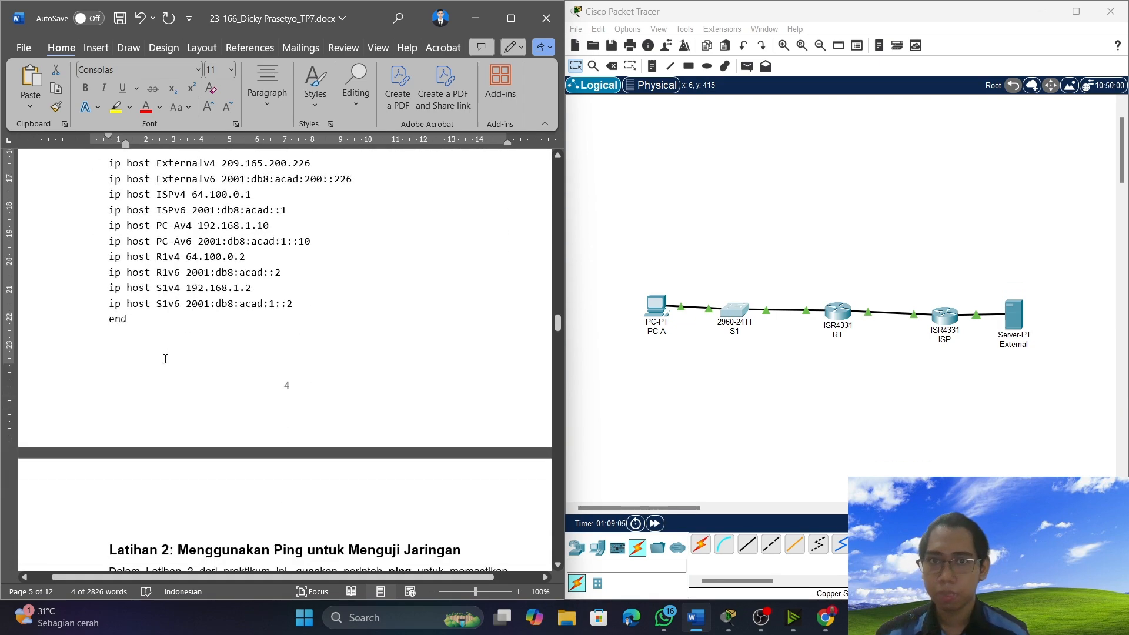
scroll(166, 361, "up", 4)
scroll(166, 363, "down", 3)
scroll(165, 363, "down", 3)
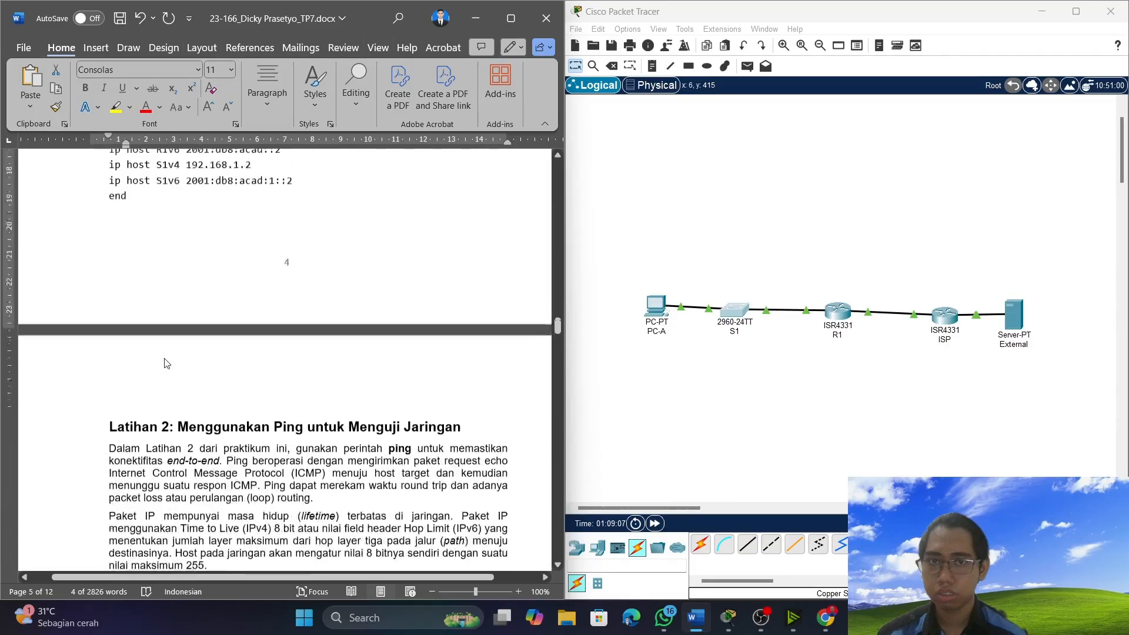
scroll(166, 363, "up", 8)
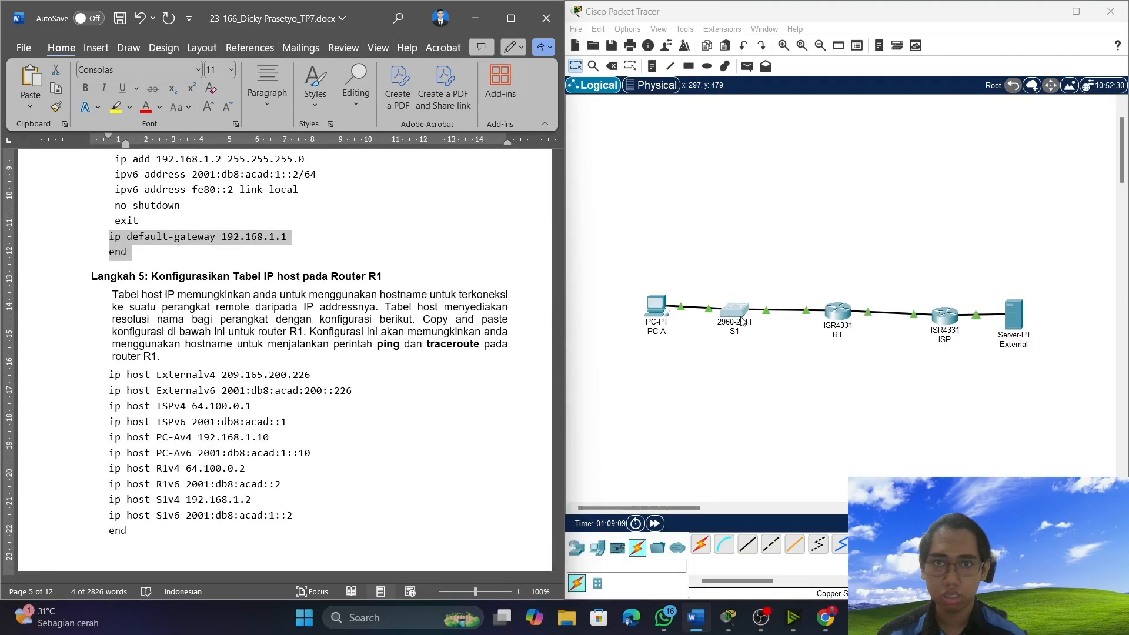
Open router R1's command line and bring up a fresh R1(config)# prompt, with the document's Langkah 5 host entries in view.
left_click(834, 316)
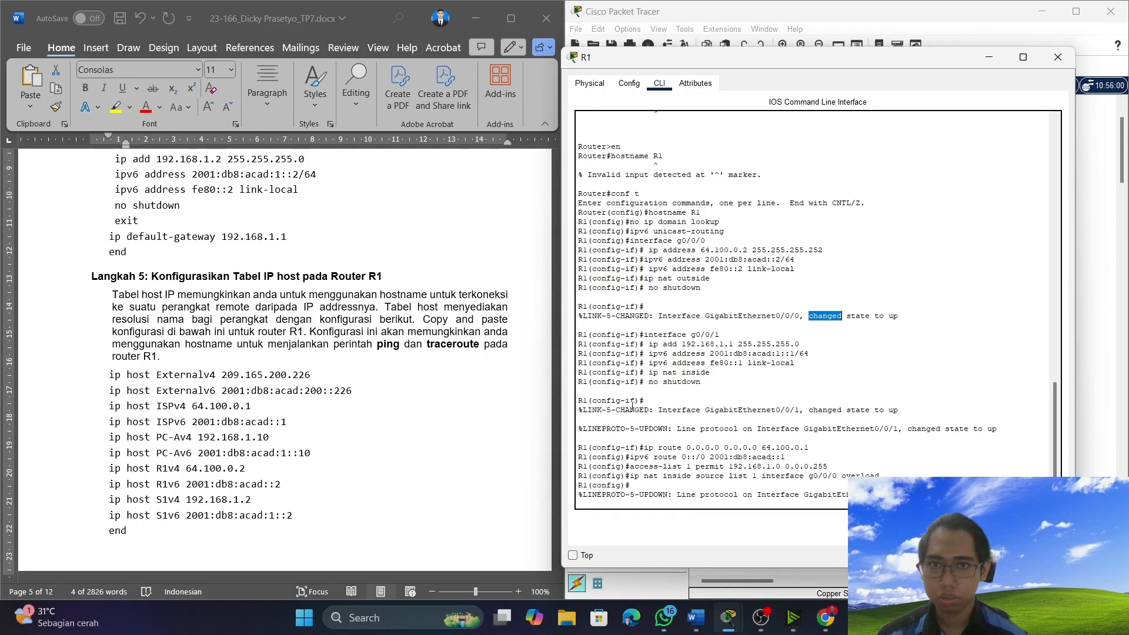
scroll(274, 406, "down", 1)
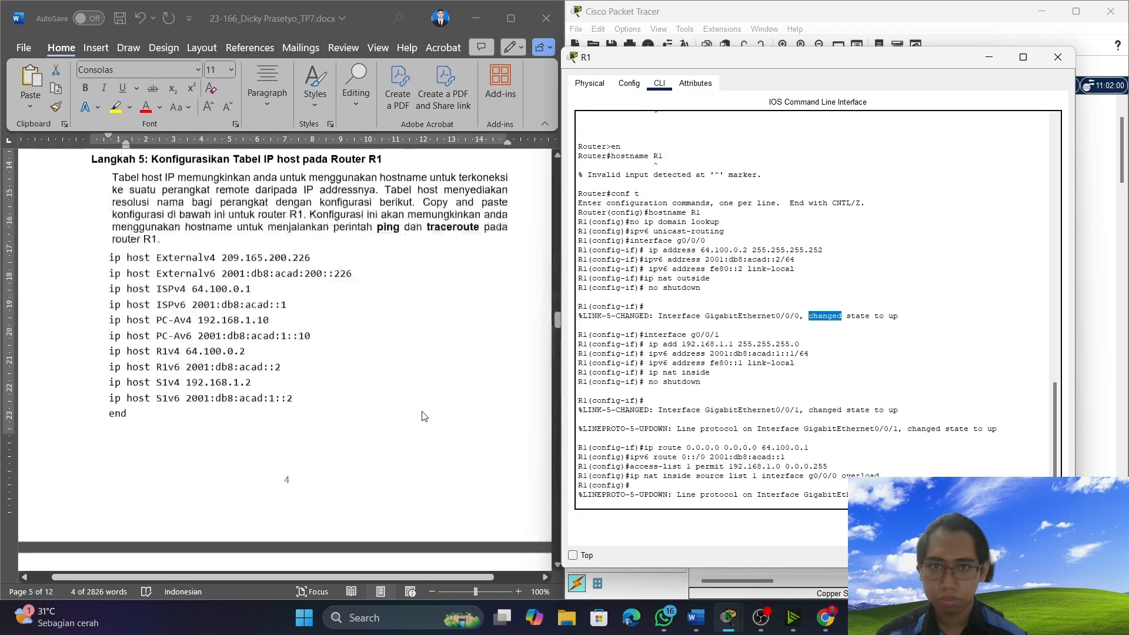
scroll(434, 418, "down", 2)
left_click(761, 617)
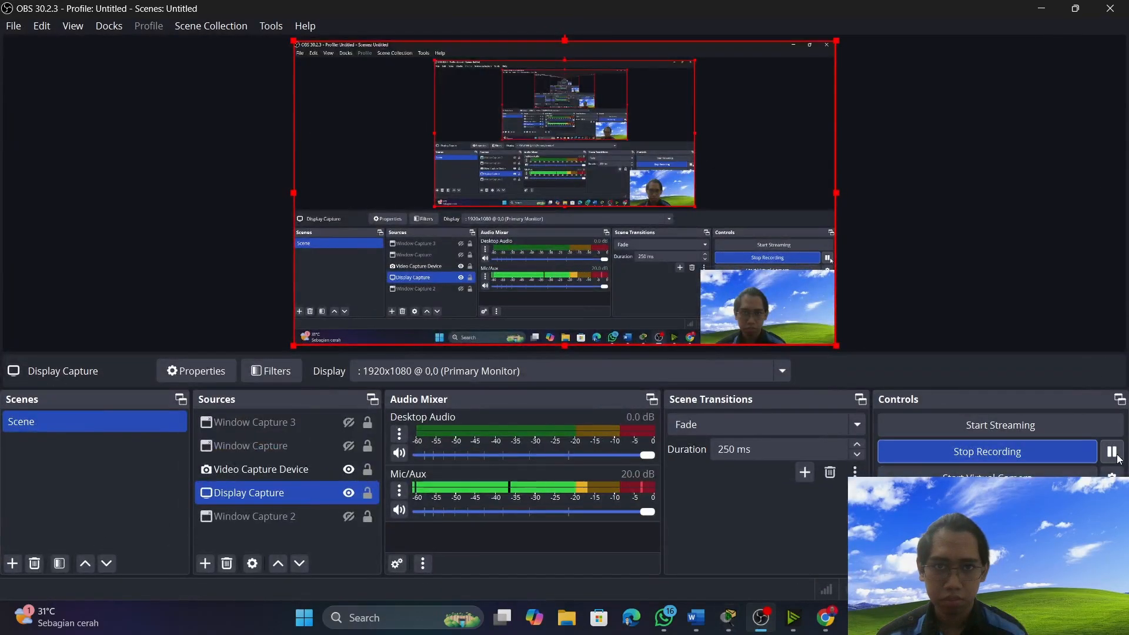
left_click(1041, 8)
scroll(341, 375, "up", 3)
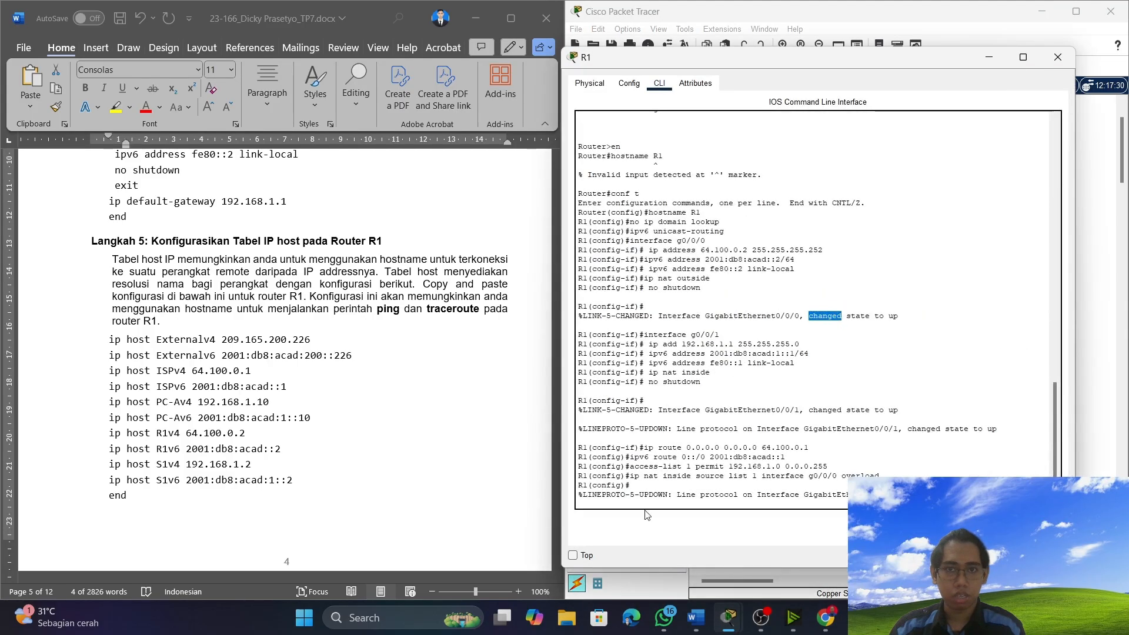
left_click(647, 487)
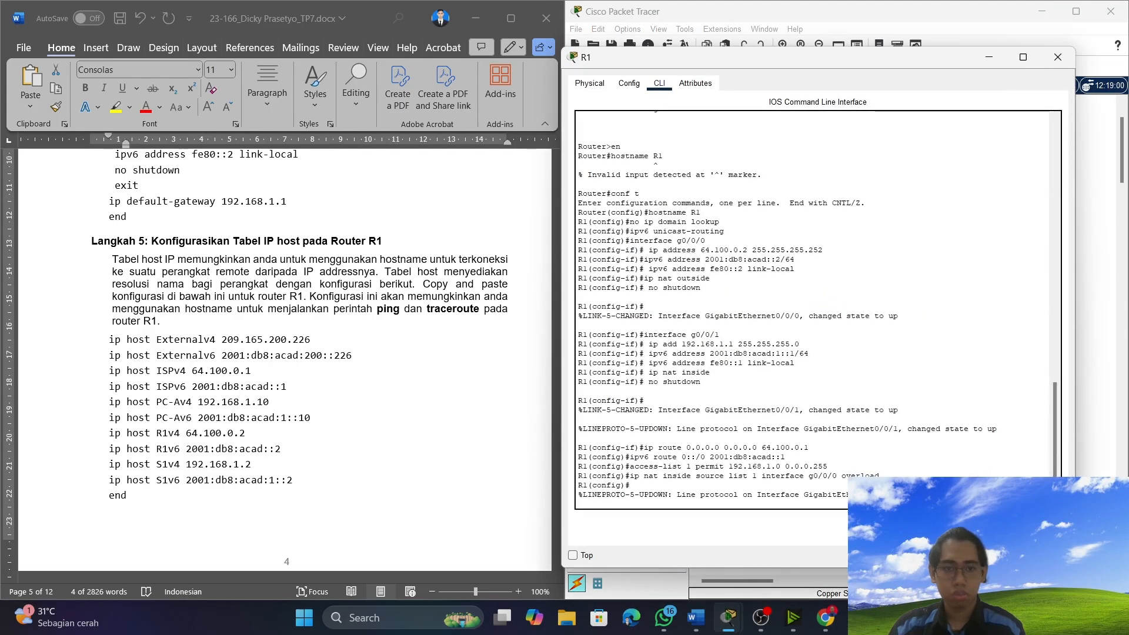
key("Return")
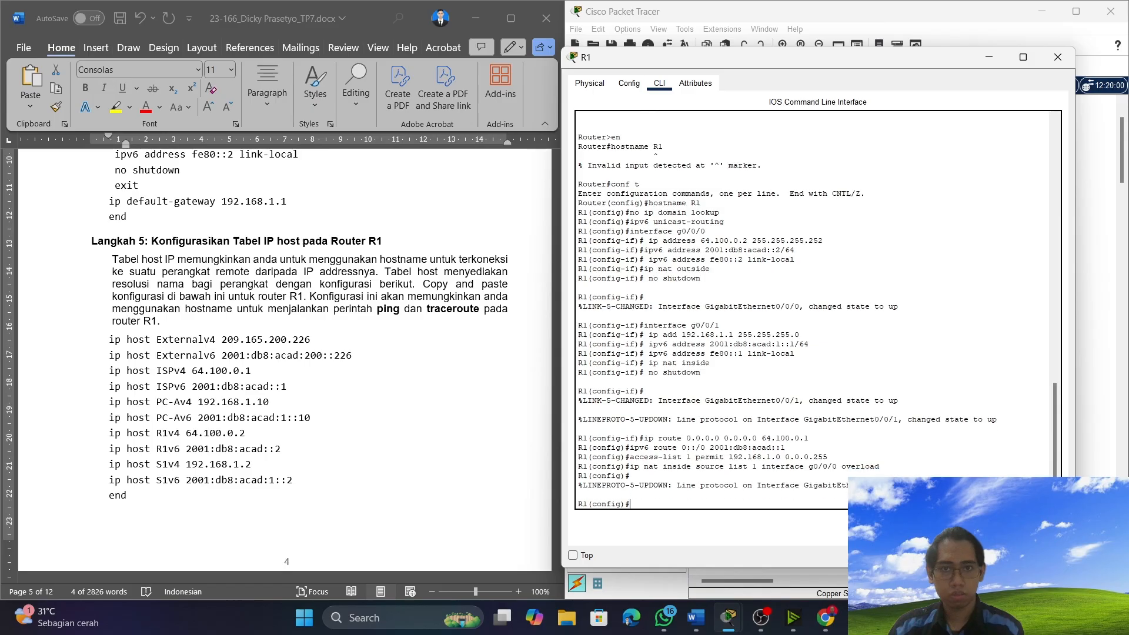
Copy all of the document's Langkah 5 ip host lines, from Externalv4 209.165.200.226 through S1v6 2001:db8:acad:1::2 and "end", and run them on R1.
left_click(112, 344)
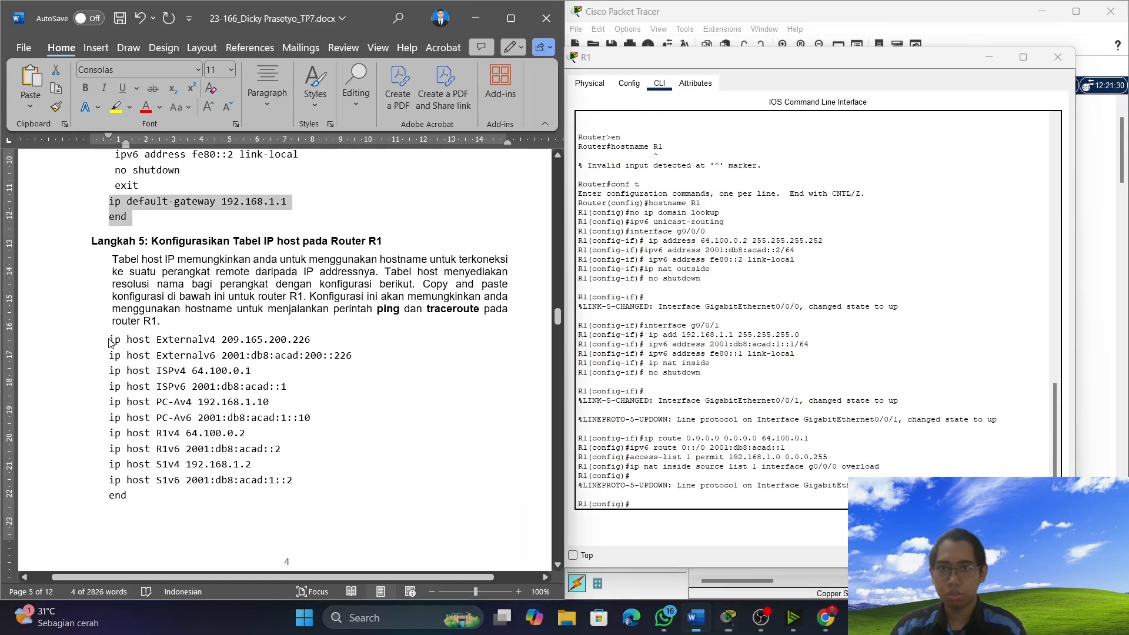
left_click_drag(97, 335, 203, 497)
key("super+c")
right_click(202, 477)
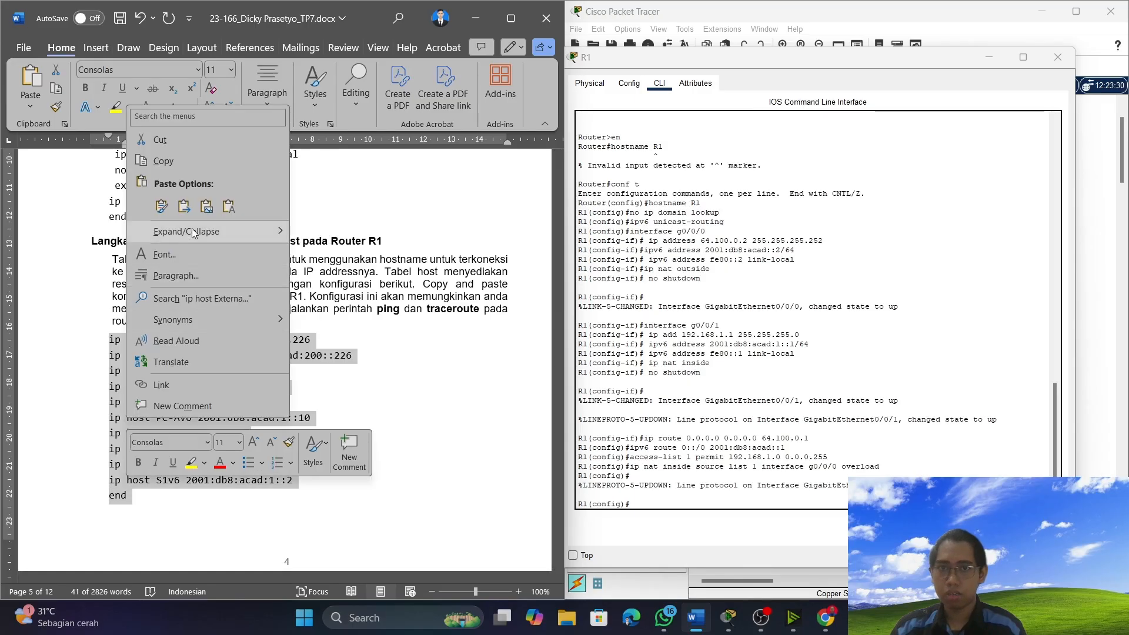
left_click(197, 168)
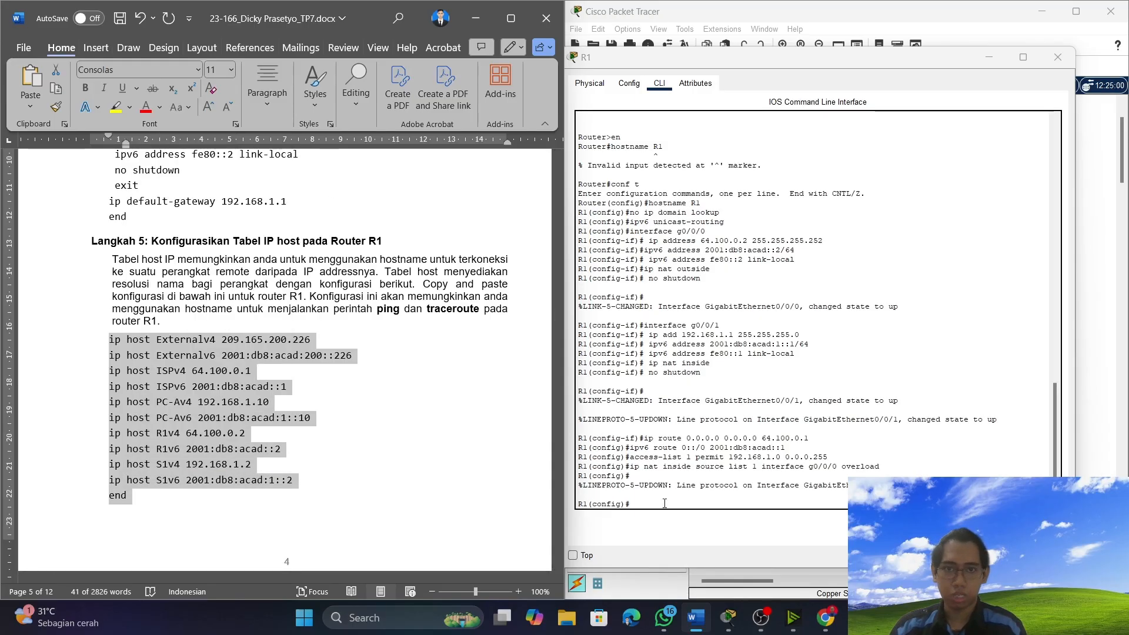
right_click(664, 504)
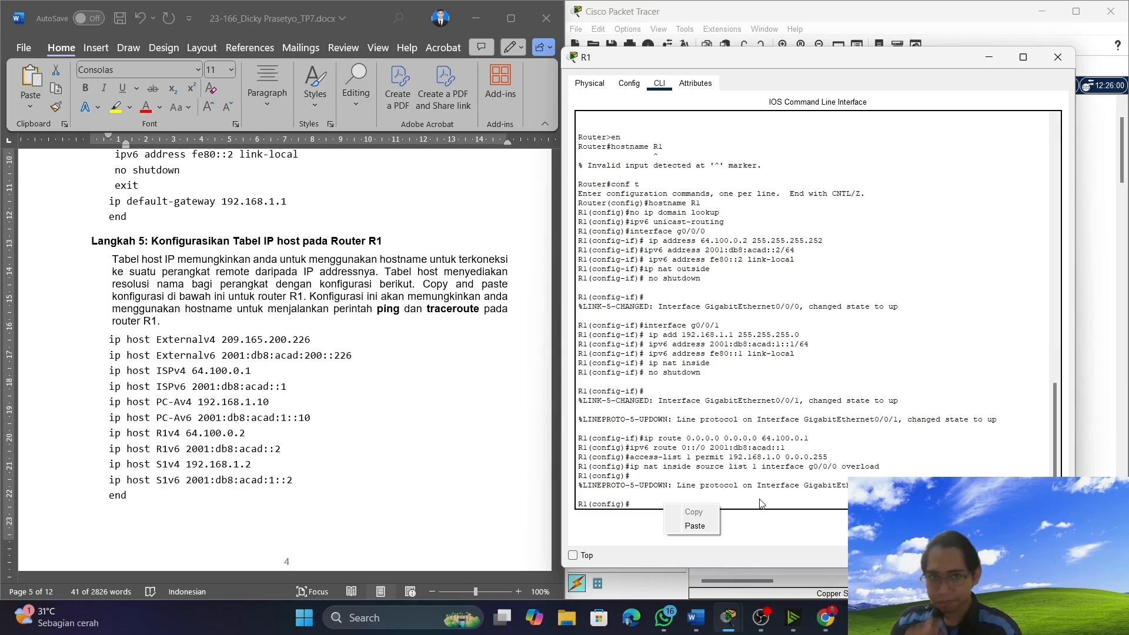
left_click(694, 526)
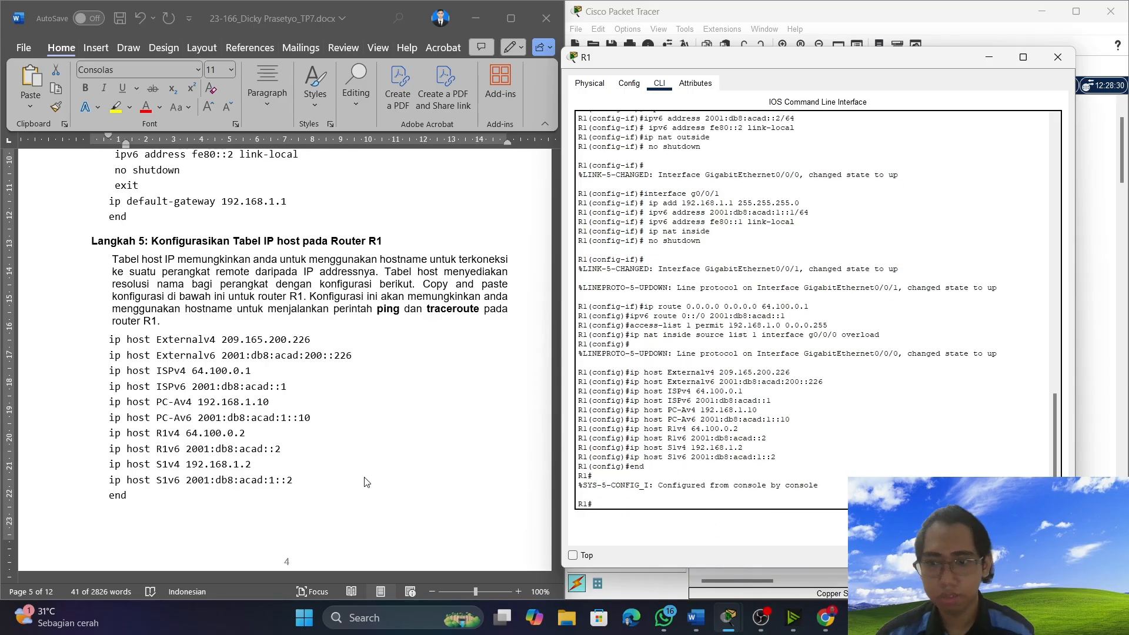
Minimize the R1 window and open PC-A's Command Prompt in place of the Traffic Generator, positioning its window beside the document's Latihan 2 text.
scroll(167, 360, "down", 10)
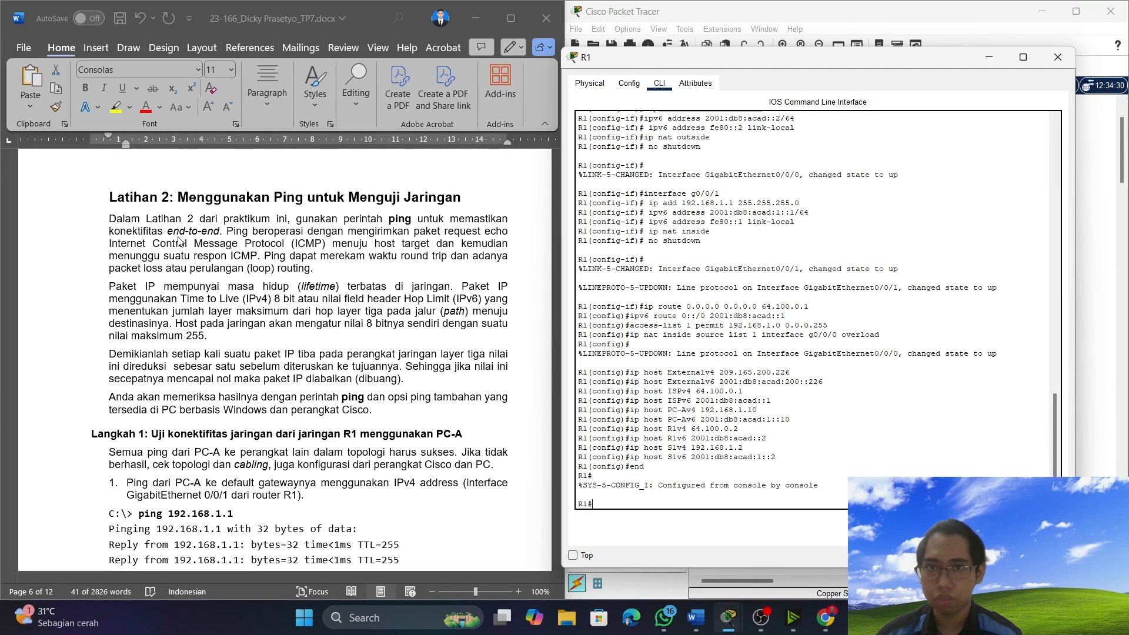
scroll(154, 412, "down", 1)
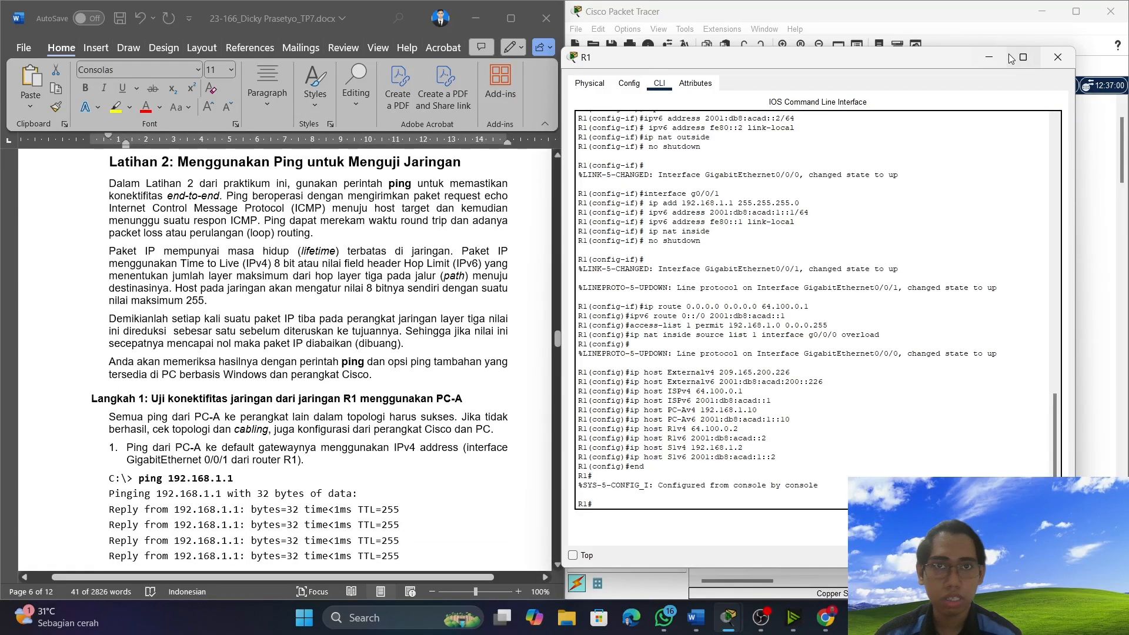
left_click(989, 57)
left_click(143, 447)
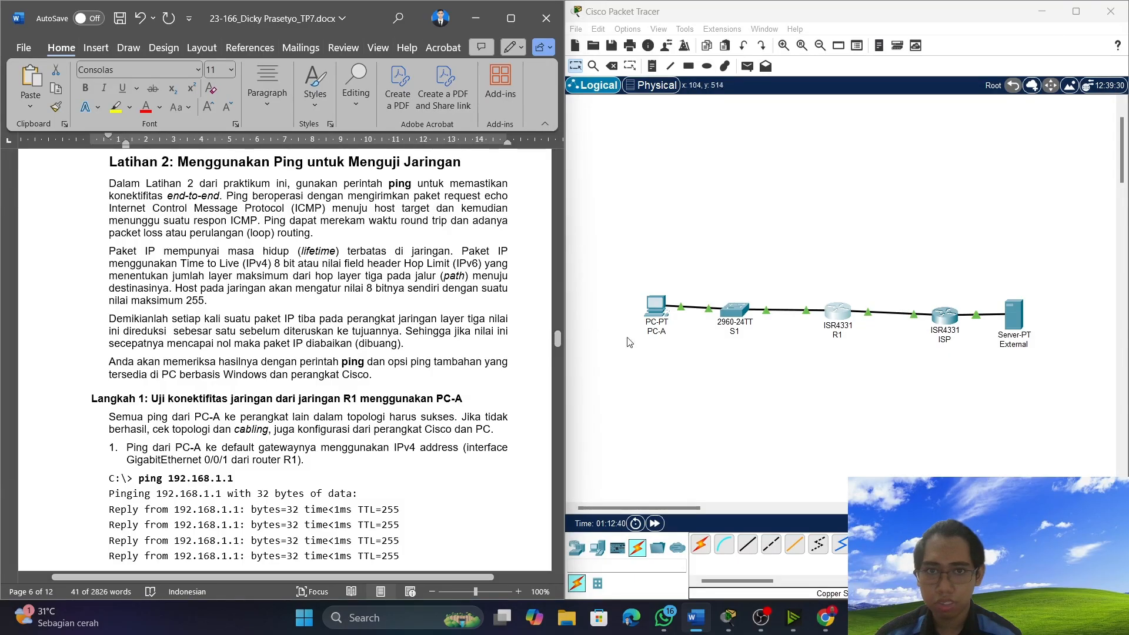
left_click(656, 306)
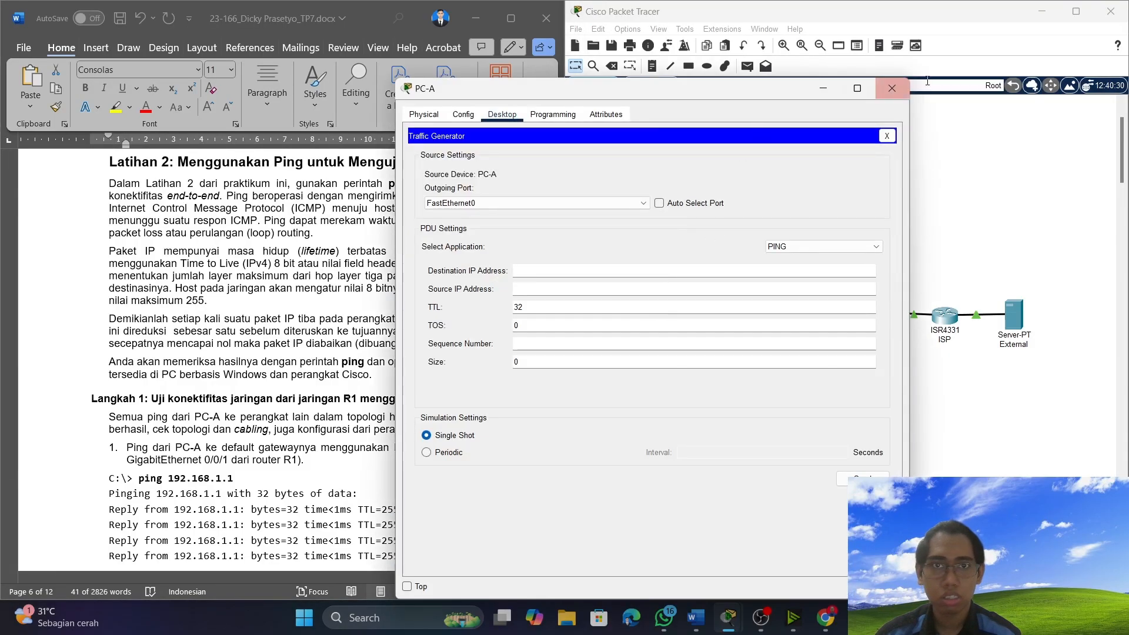
left_click(887, 135)
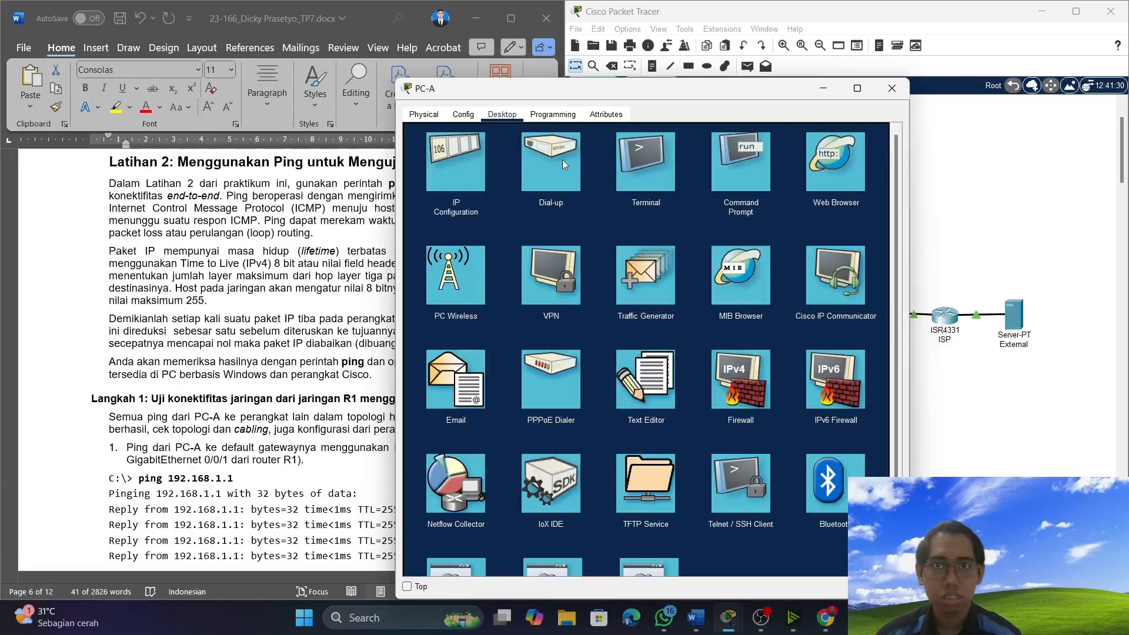
left_click(712, 159)
left_click_drag(675, 91, 872, 46)
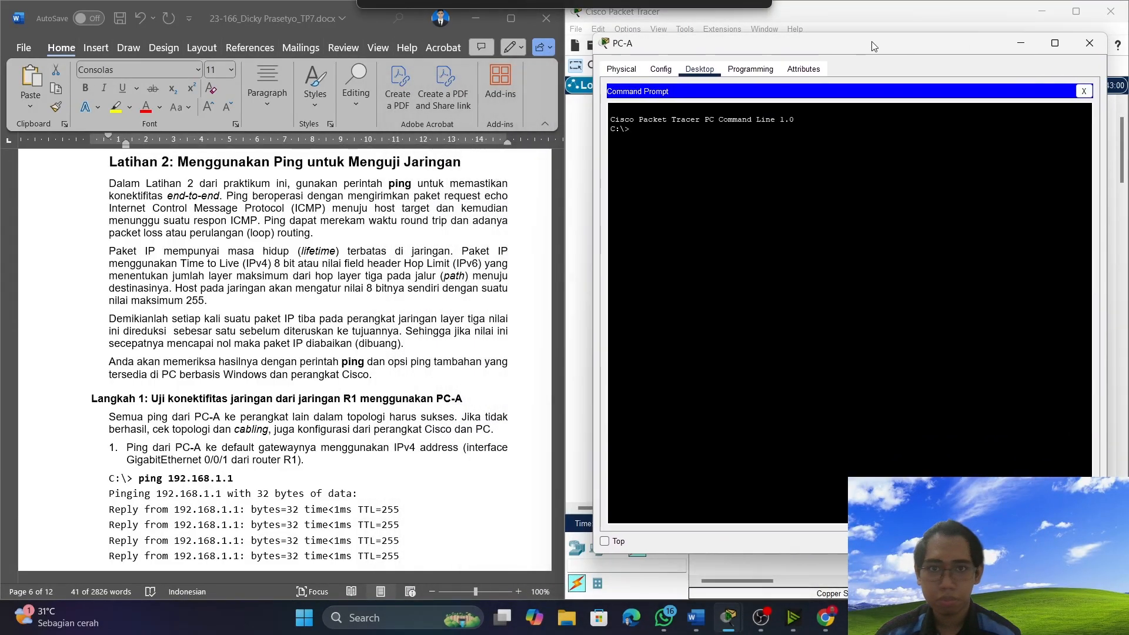
Copy the document's "ping 192.168.1.1" command and run it on PC-A to test the IPv4 default gateway.
scroll(276, 412, "down", 3)
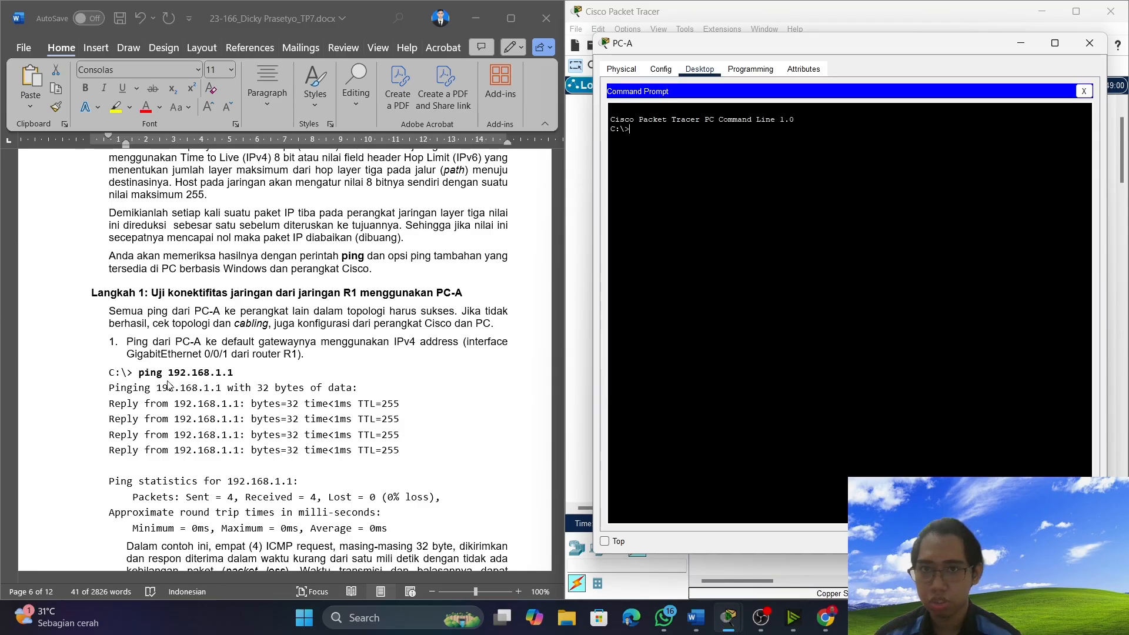
left_click(138, 374)
left_click_drag(138, 374, 263, 369)
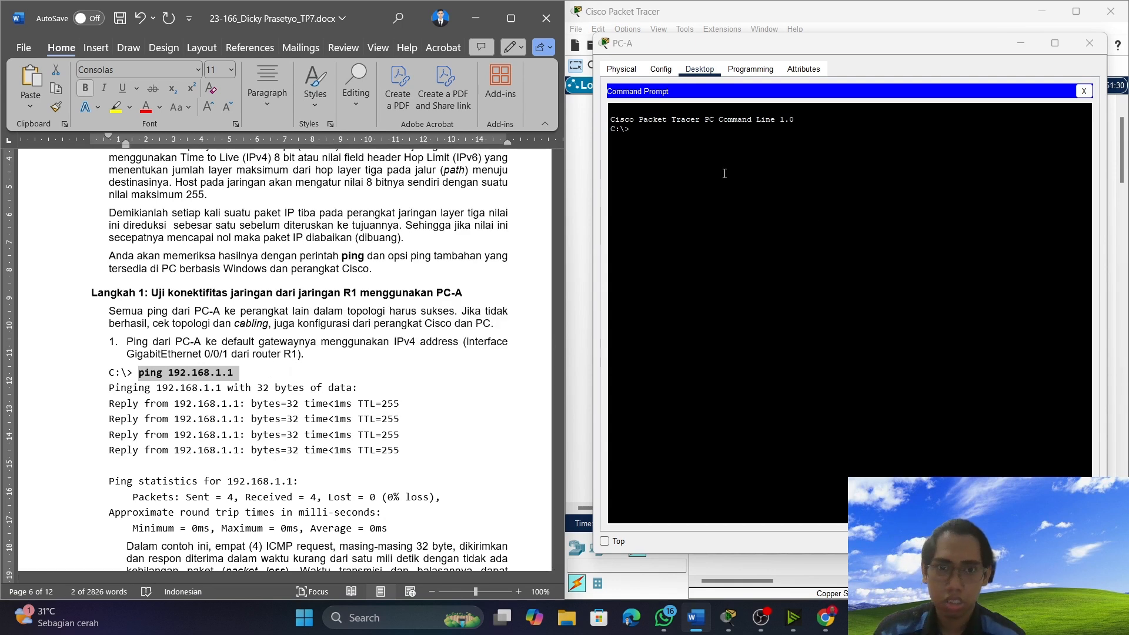
left_click(672, 145)
right_click(671, 145)
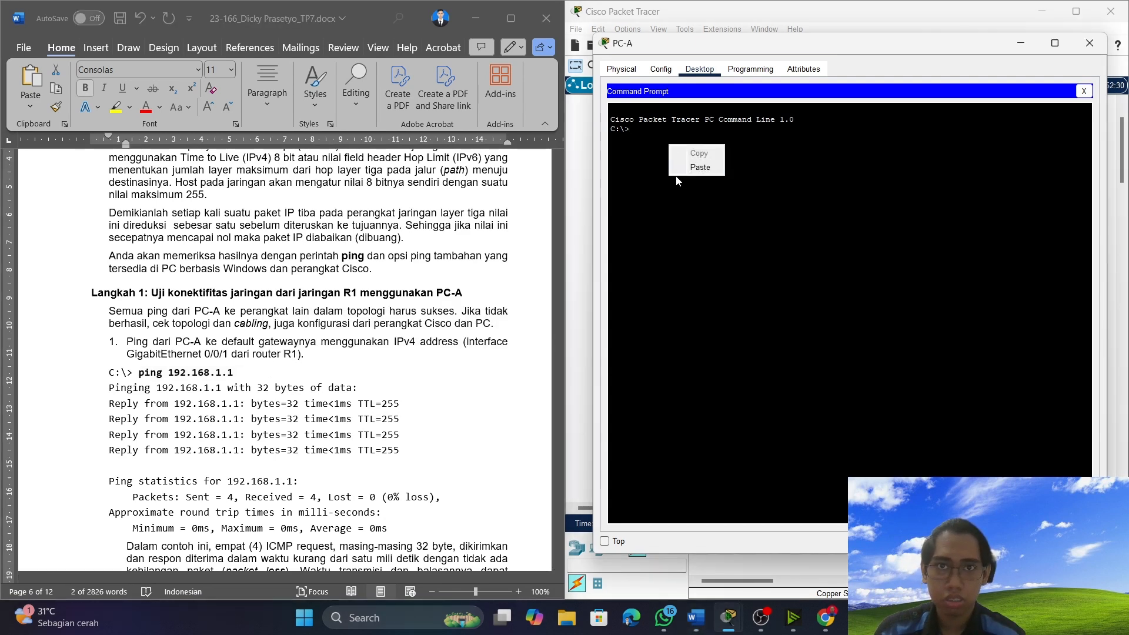
left_click(685, 169)
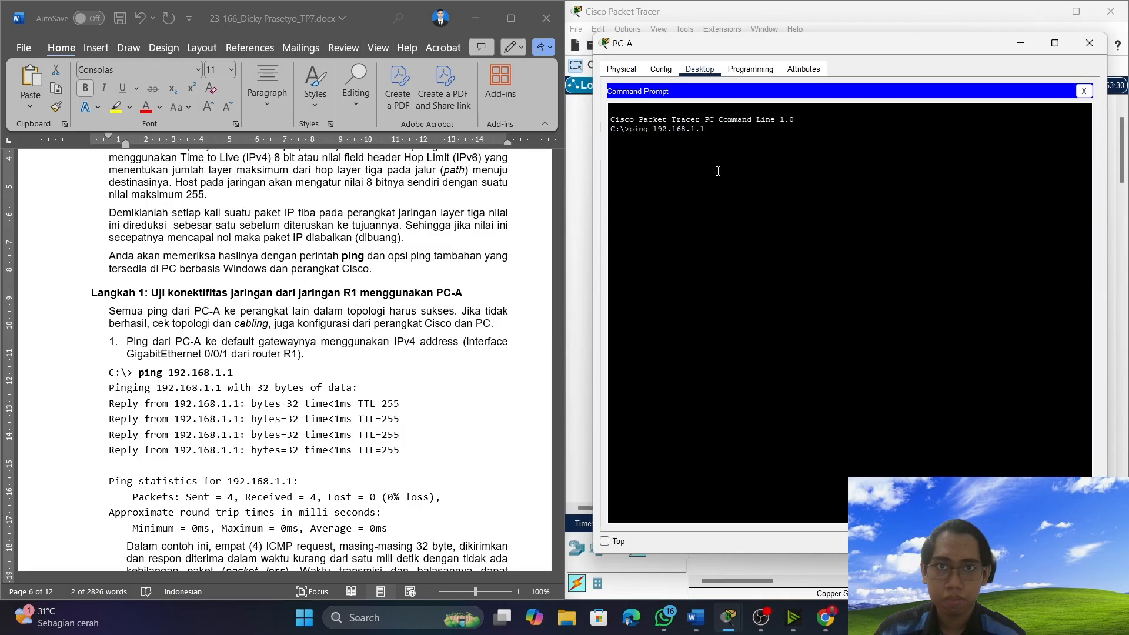
key("Return")
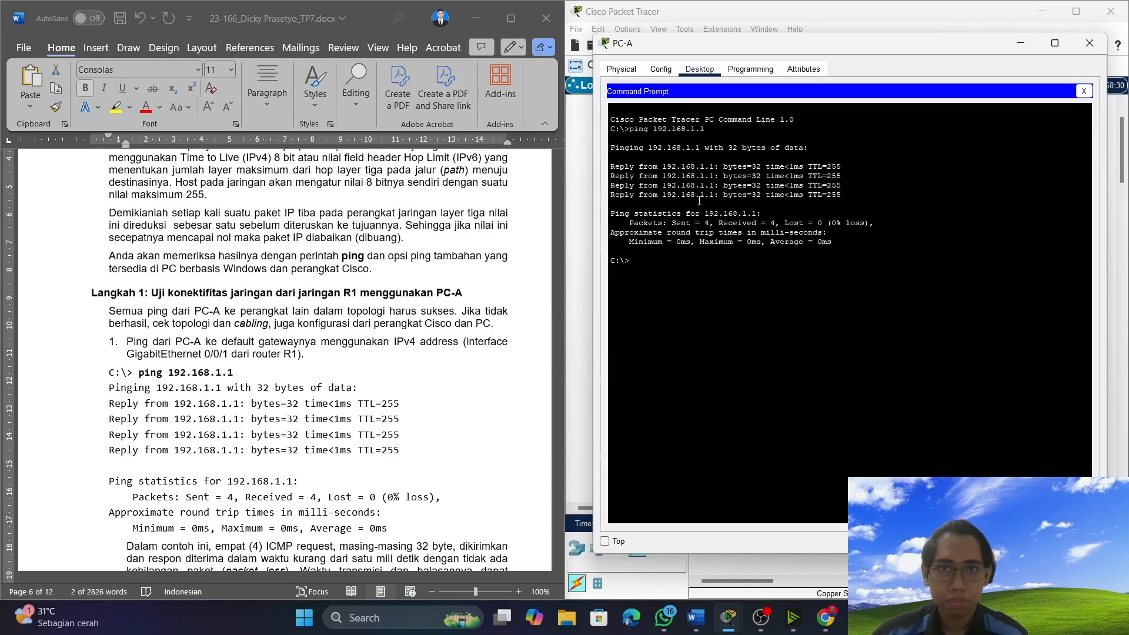
Find the document's IPv6 default gateway test and place the text cursor before its "ping 2001:db8:acad:1::1" command.
scroll(244, 392, "down", 4)
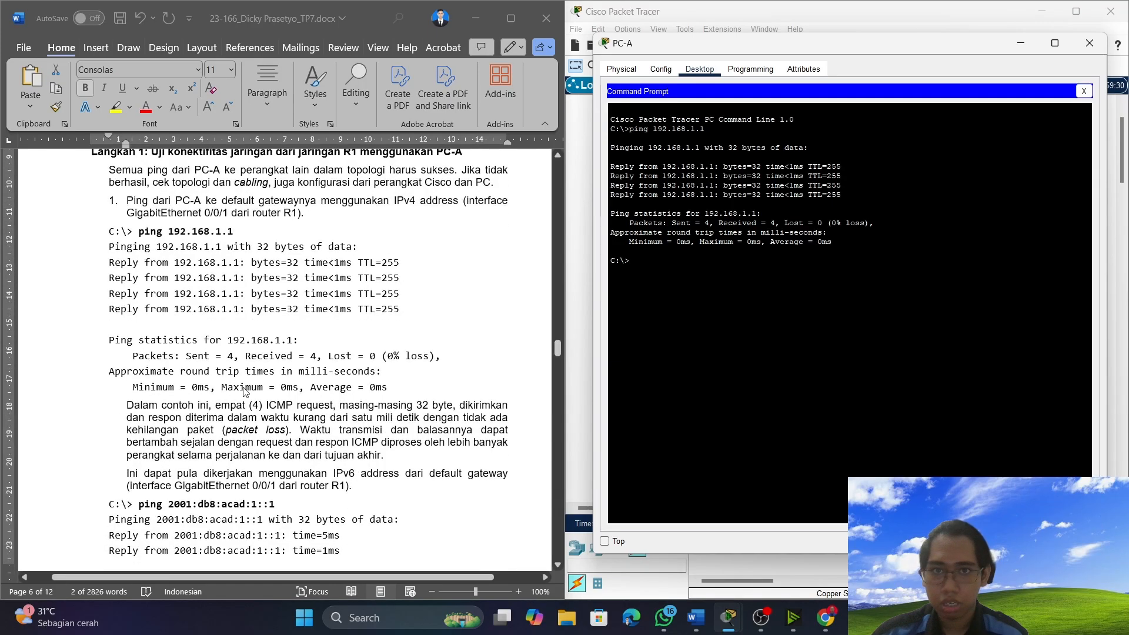
scroll(245, 392, "down", 2)
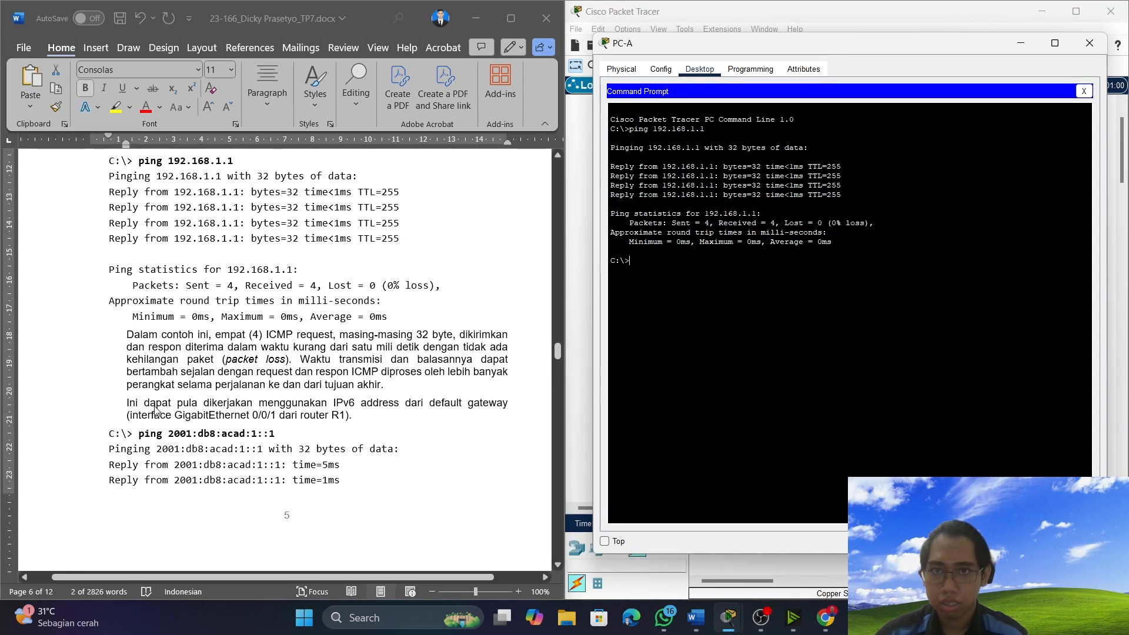
left_click(148, 436)
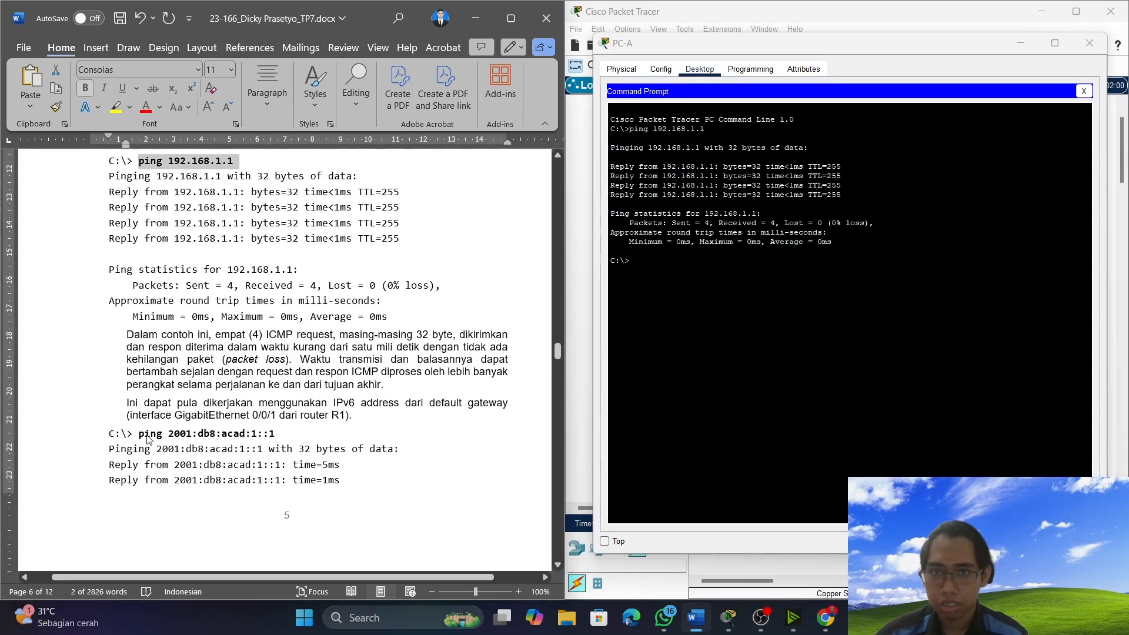
left_click(113, 433)
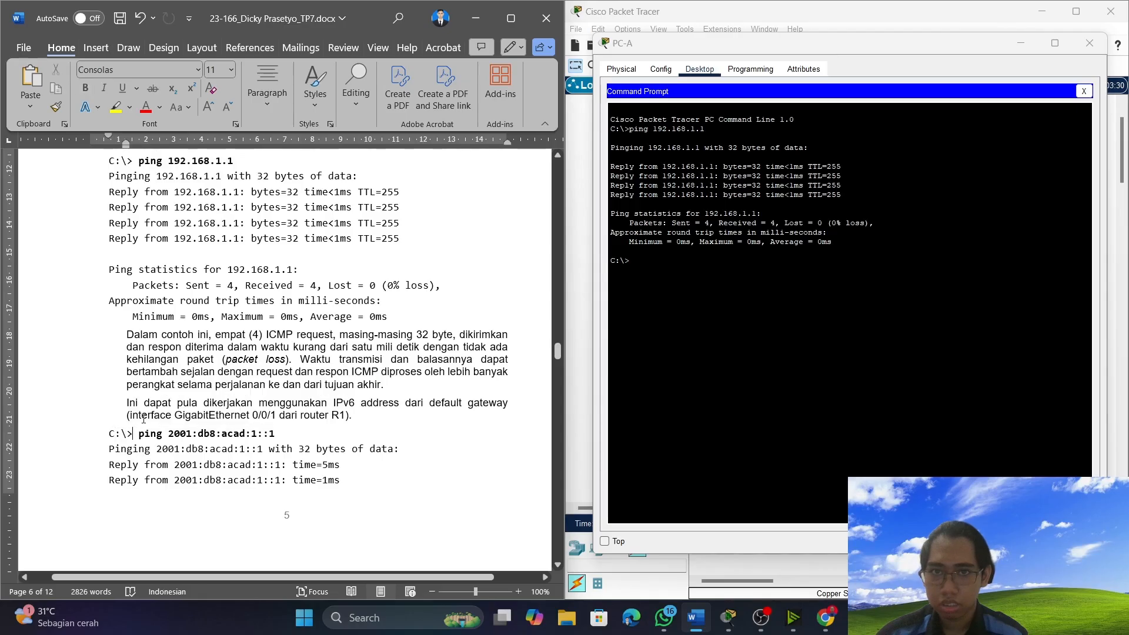
scroll(178, 347, "up", 5)
scroll(178, 347, "down", 5)
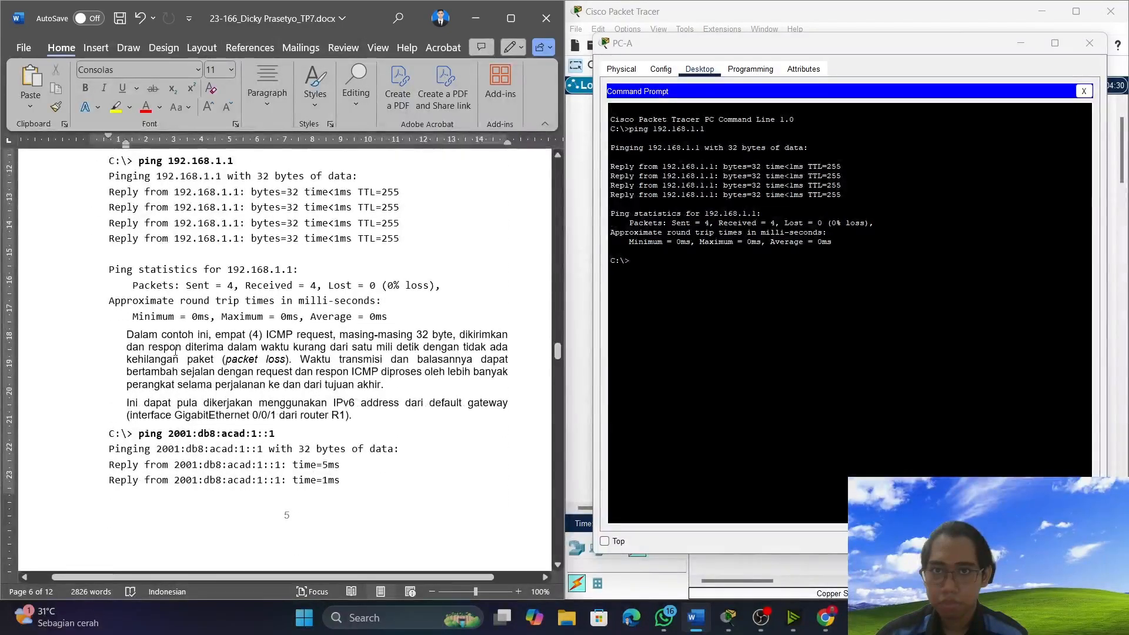
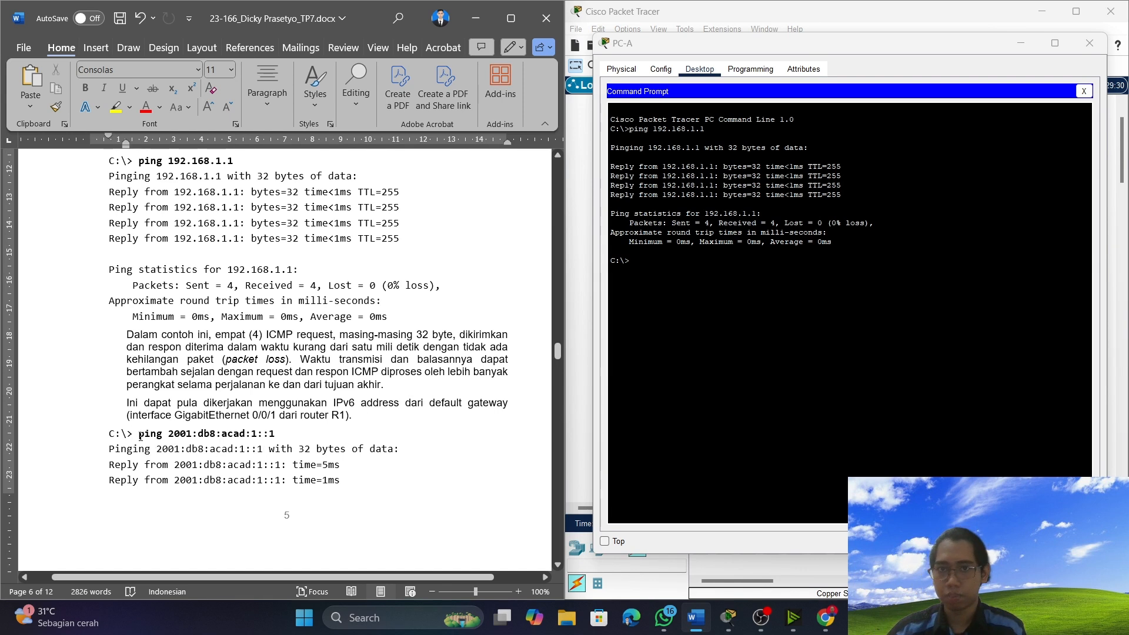
Copy the document's "ping 2001:db8:acad:1::1" command and run it on PC-A to test the IPv6 default gateway.
left_click(140, 435)
left_click_drag(140, 435, 294, 442)
key("super+c")
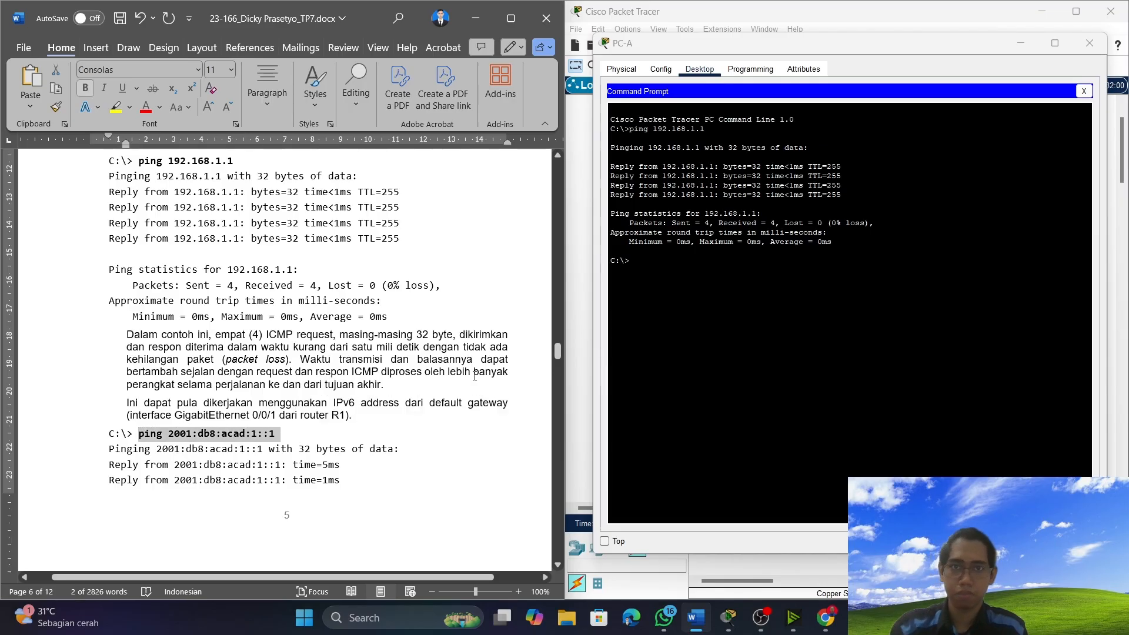
left_click(668, 265)
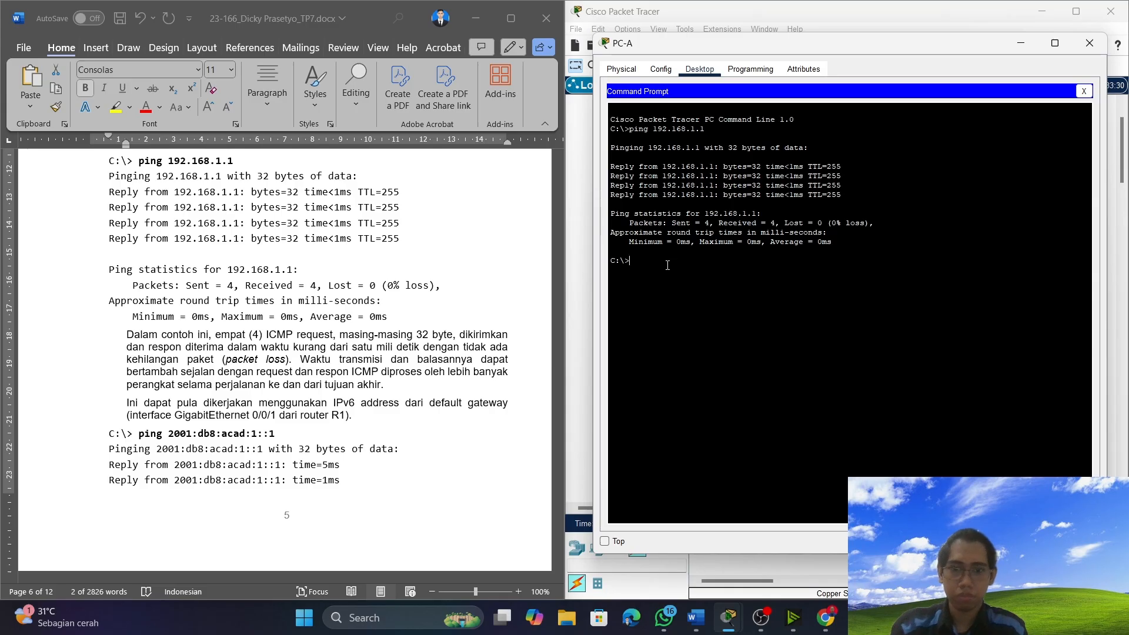
right_click(667, 266)
left_click(685, 288)
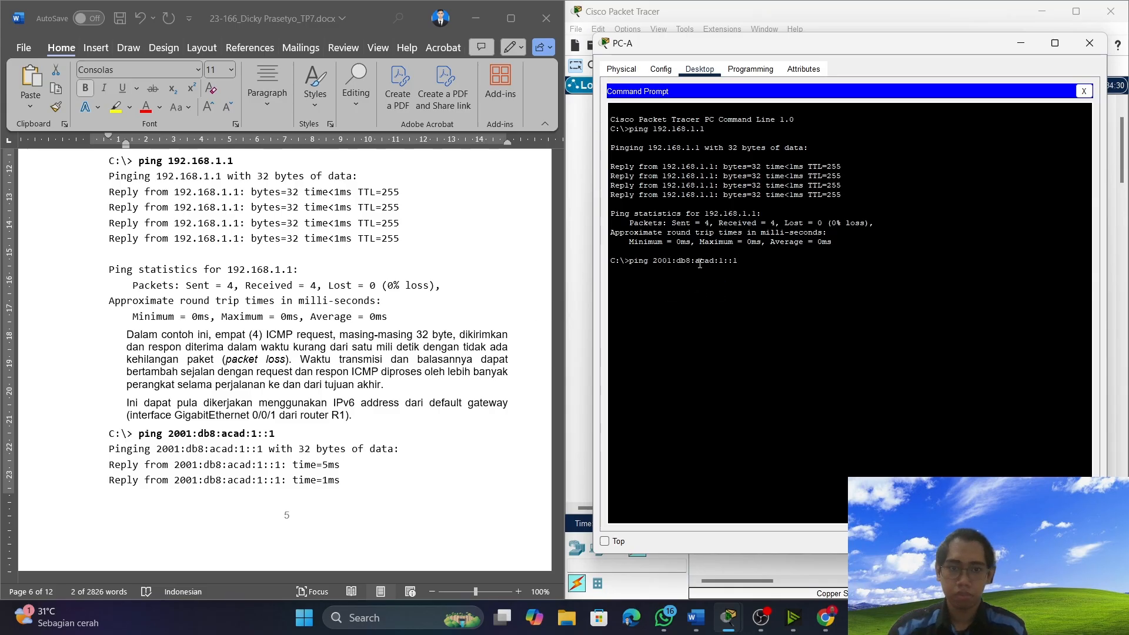
key("Return")
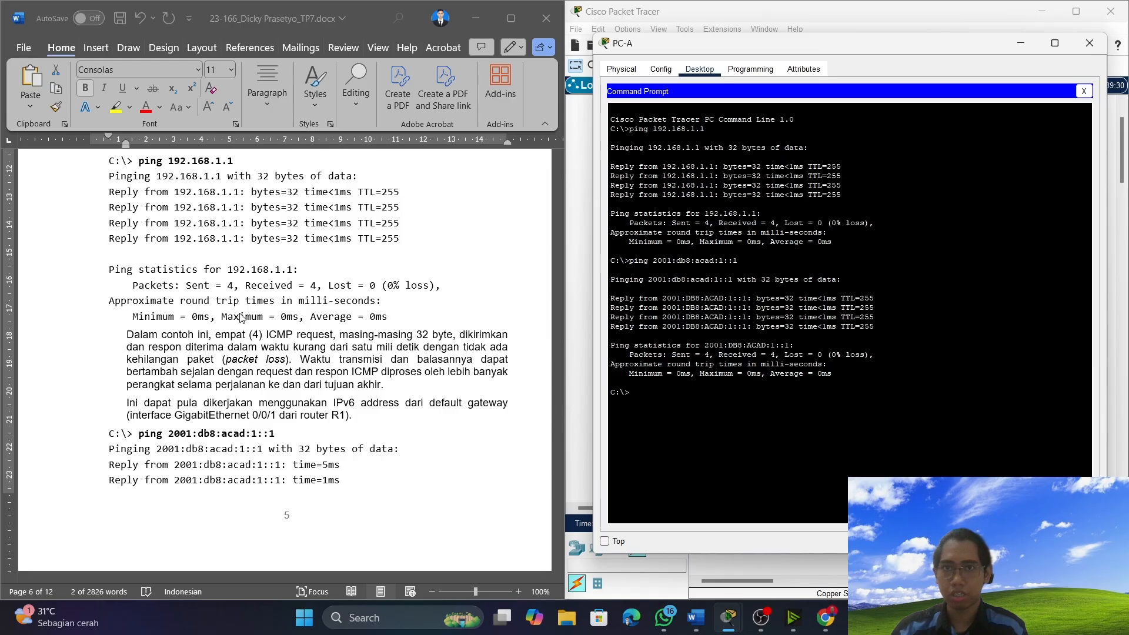
Review the document's sample ping results and try to copy PC-A's full output for the 2001:db8:acad:1::1 ping.
scroll(246, 320, "up", 1)
scroll(282, 333, "up", 1)
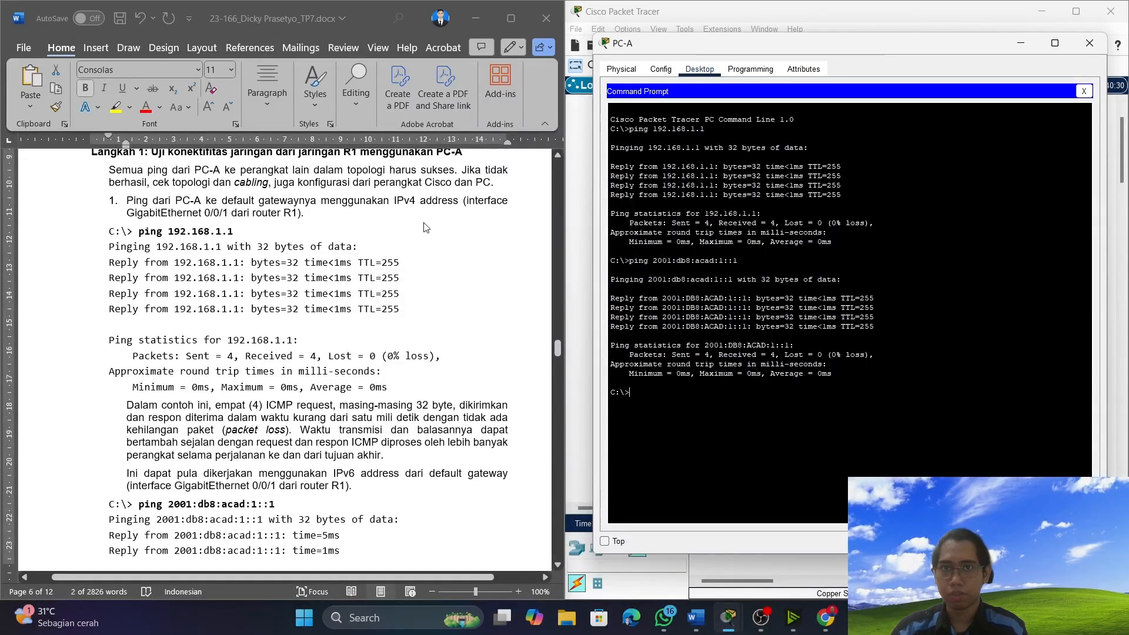
scroll(179, 395, "down", 3)
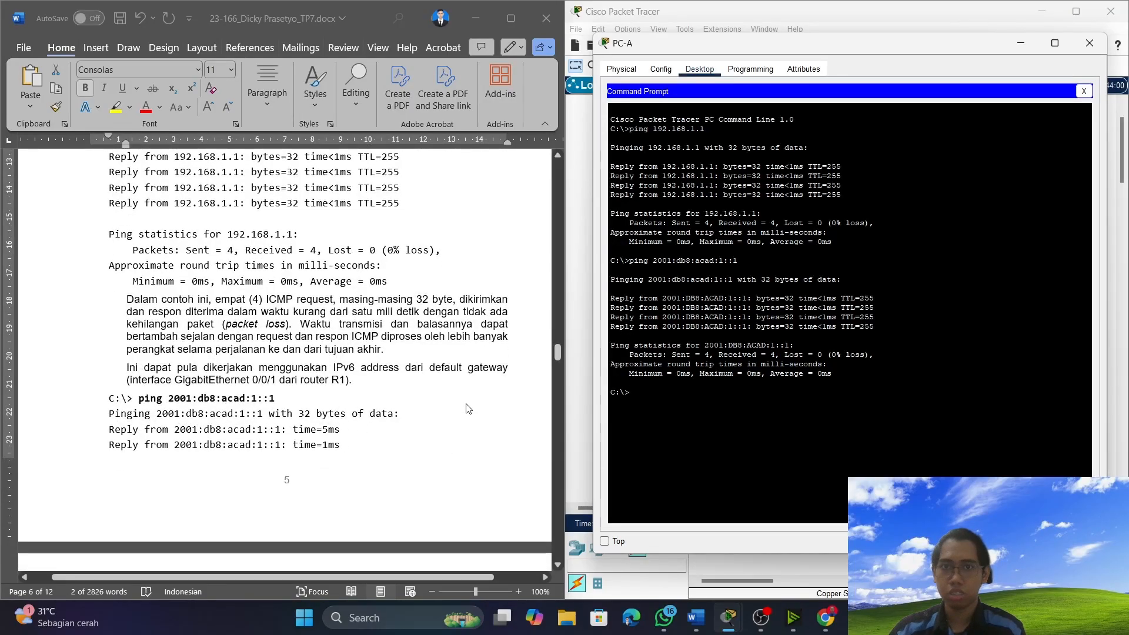
scroll(467, 408, "down", 1)
scroll(224, 454, "down", 7)
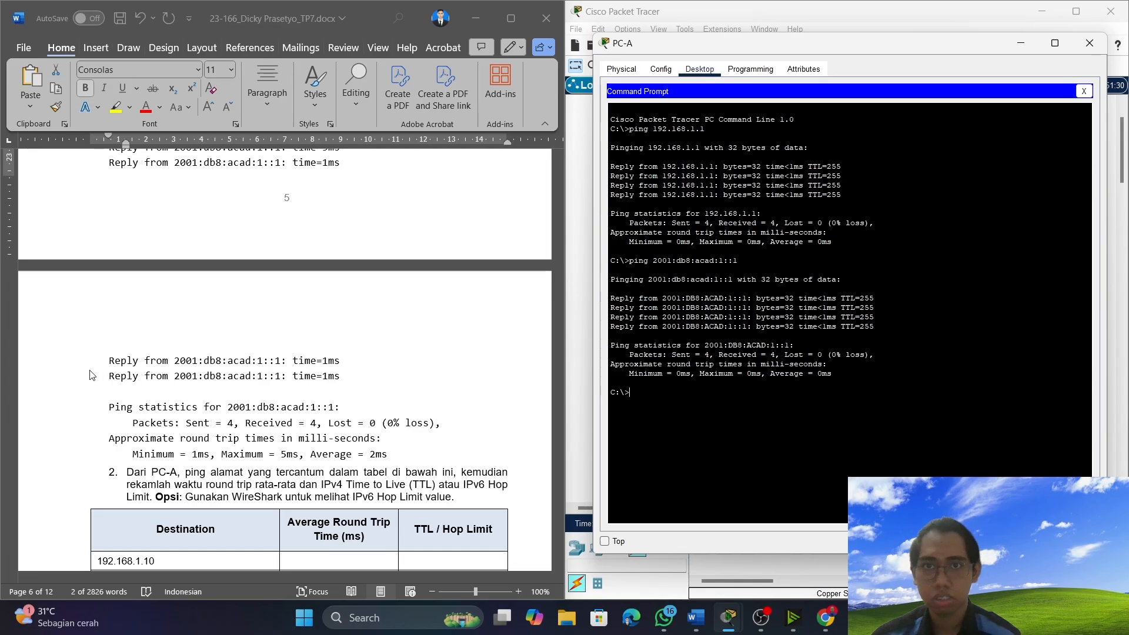
scroll(258, 365, "up", 3)
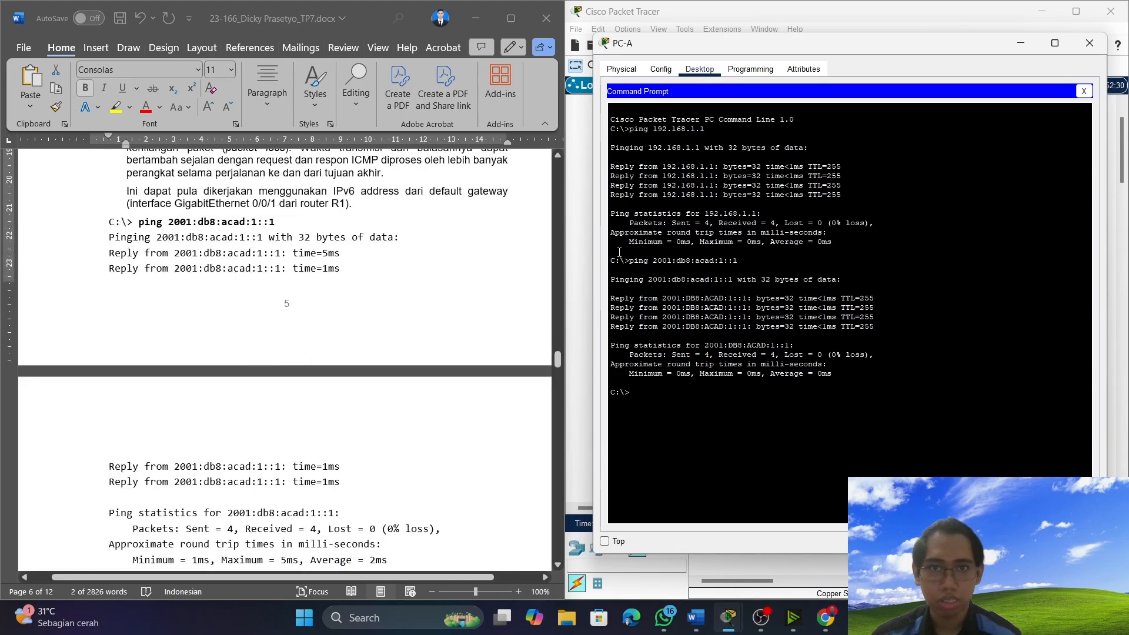
left_click_drag(611, 262, 856, 375)
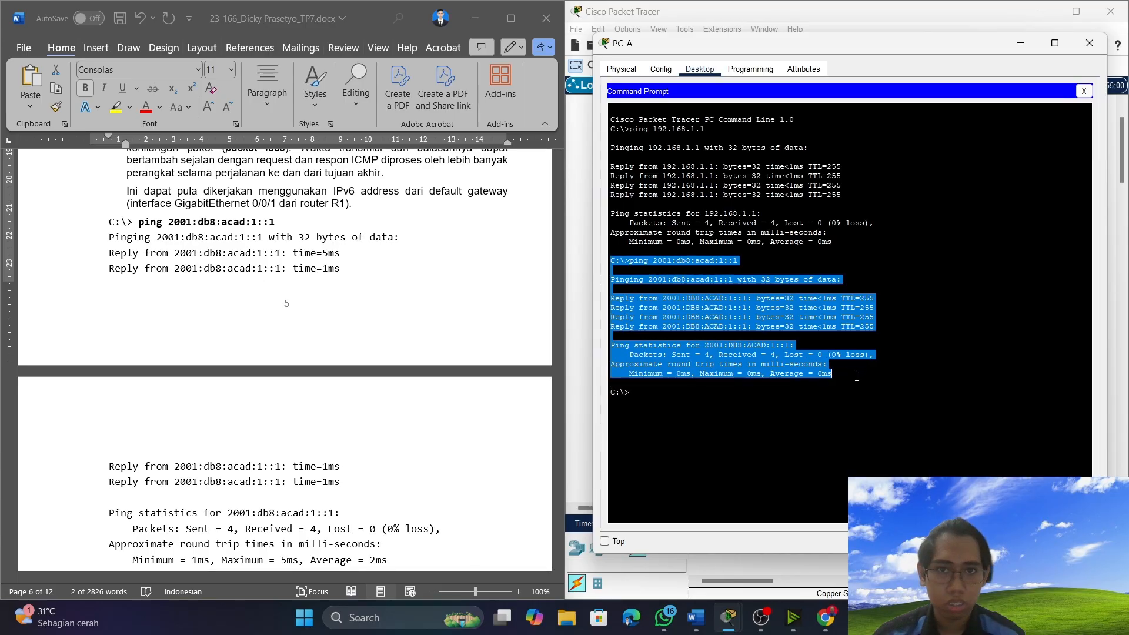
key("ctrl+c")
Try to paste PC-A's output over the document's sample IPv6 ping result, from the C:\> line through the round trip times, and undo it.
scroll(194, 320, "up", 10)
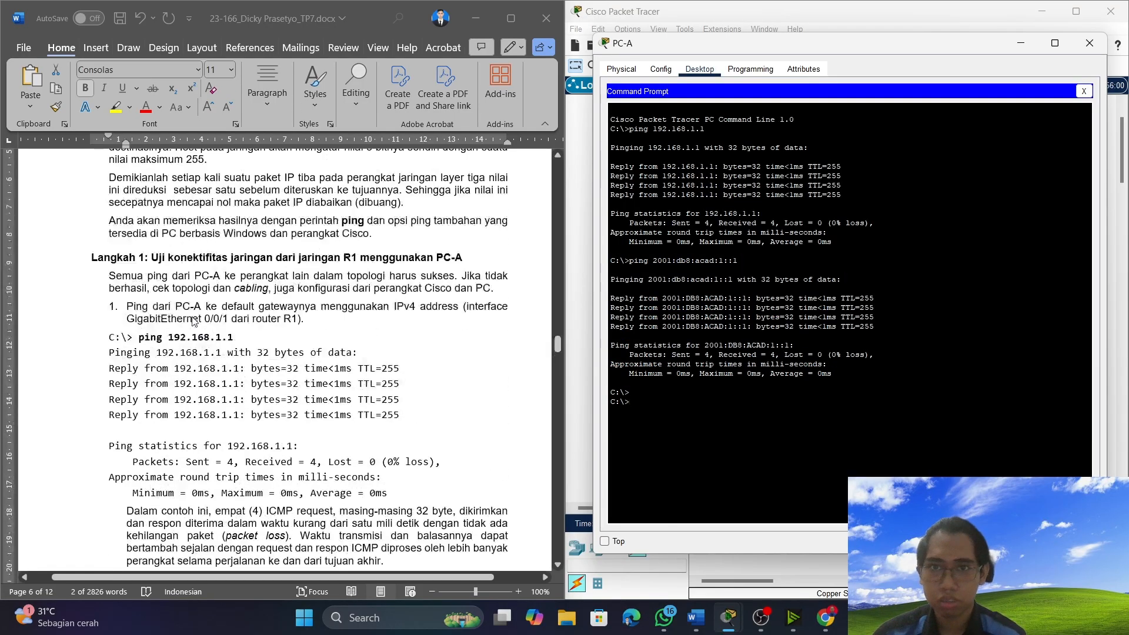
scroll(183, 325, "down", 10)
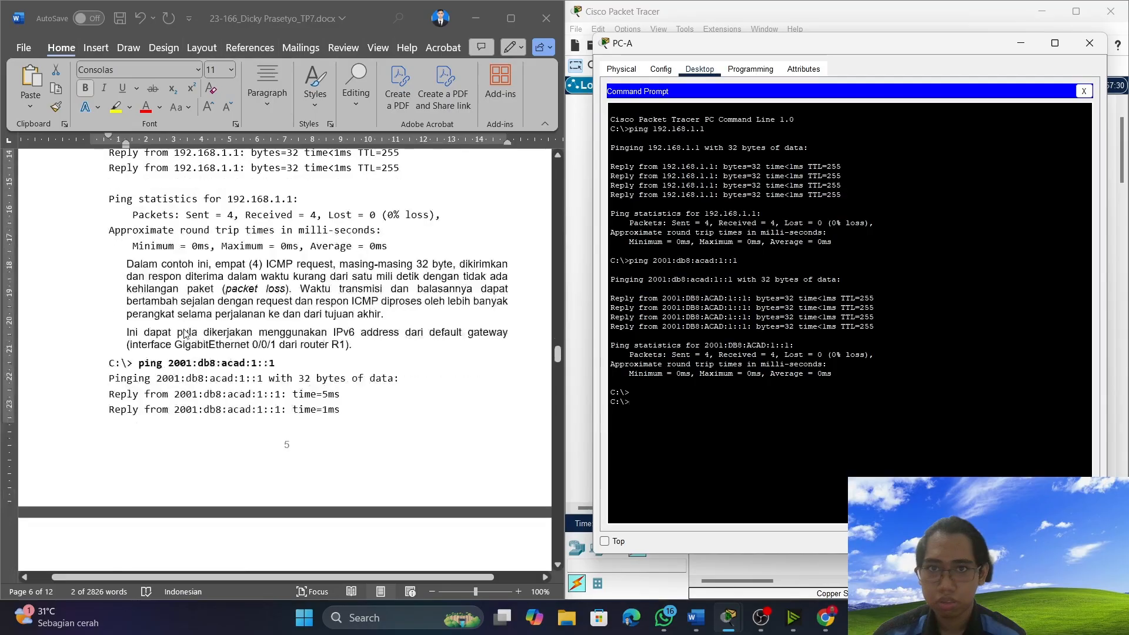
scroll(183, 331, "down", 3)
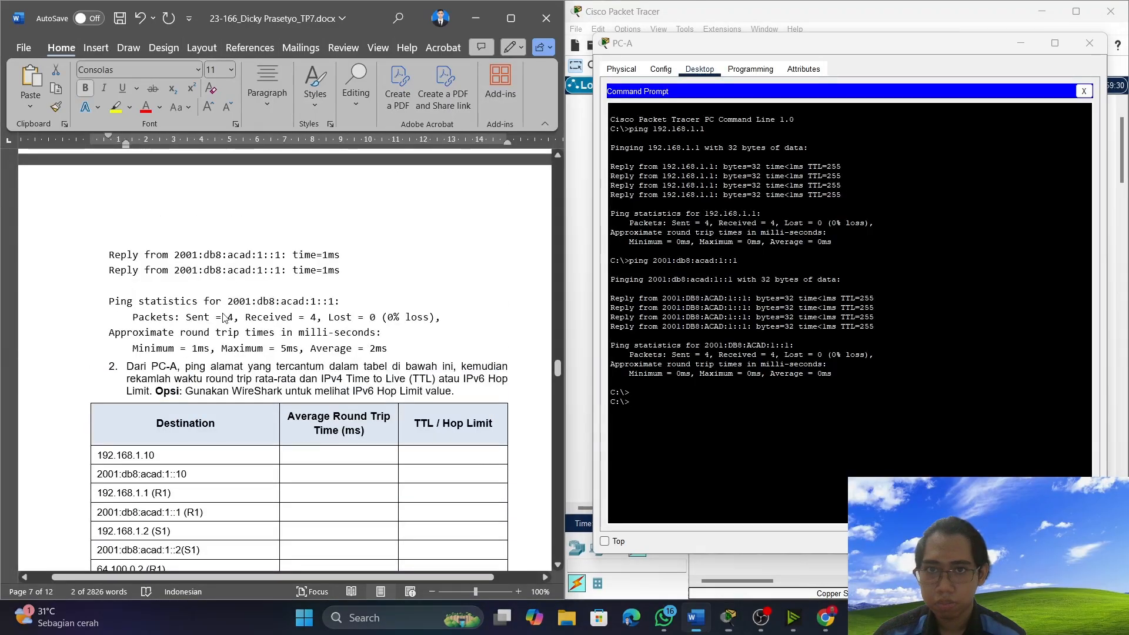
scroll(224, 316, "up", 8)
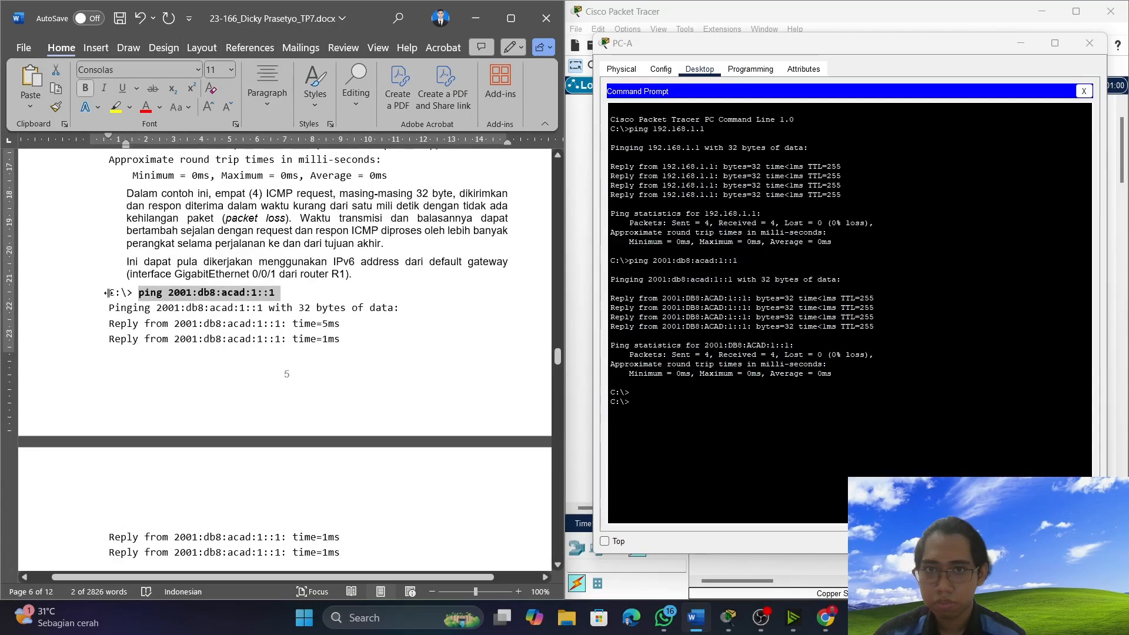
left_click_drag(109, 293, 396, 493)
left_click(108, 292)
scroll(353, 529, "down", 3)
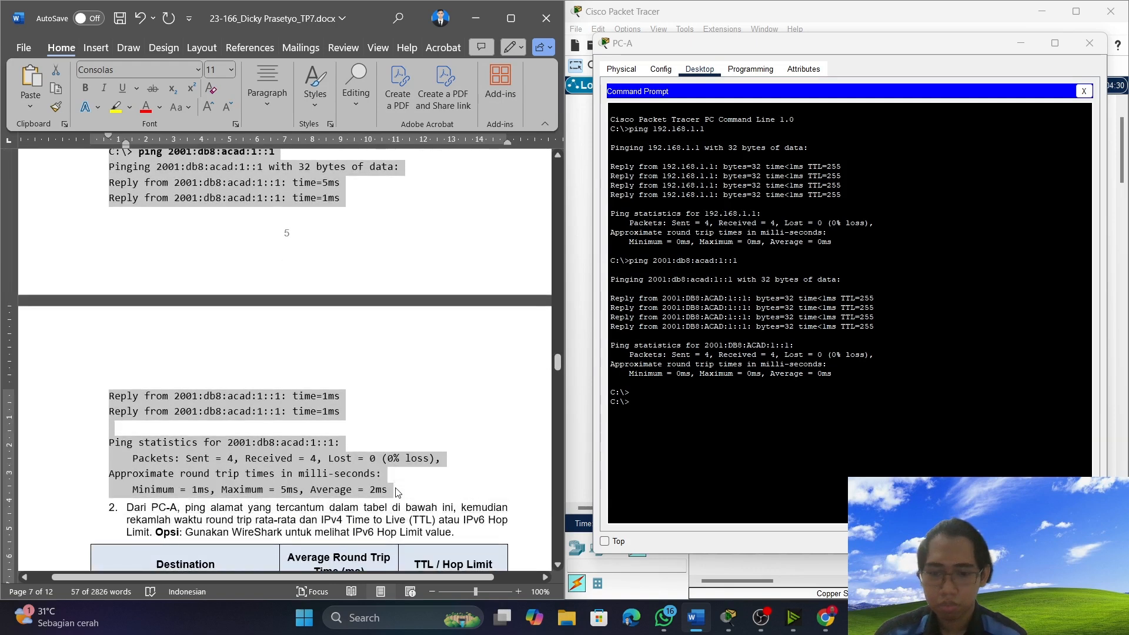
key("ctrl+v")
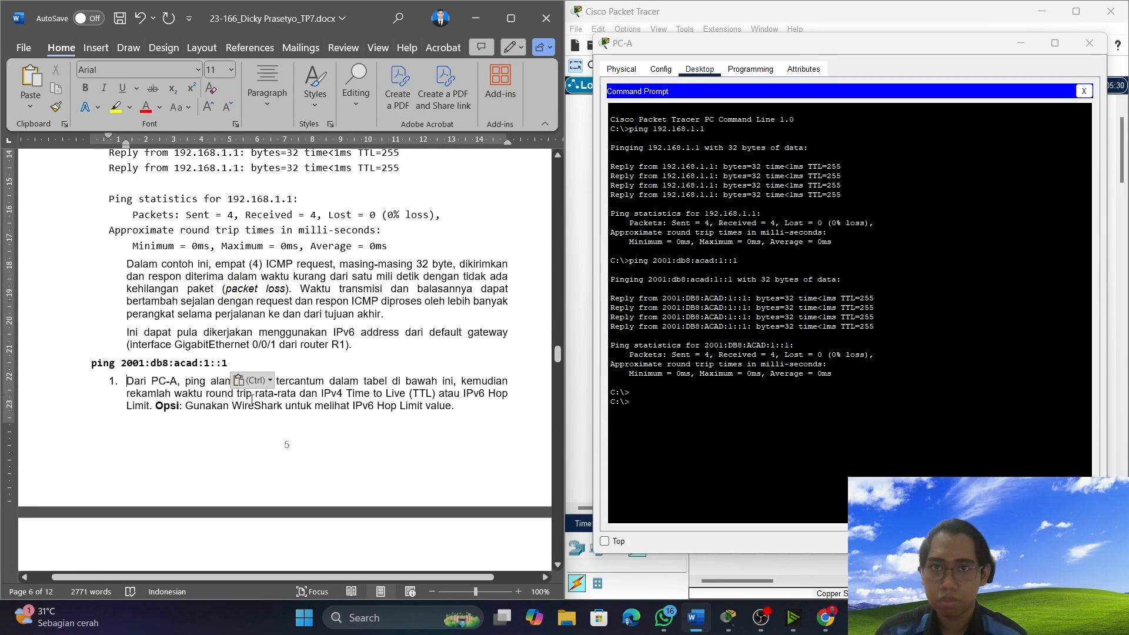
key("ctrl+z")
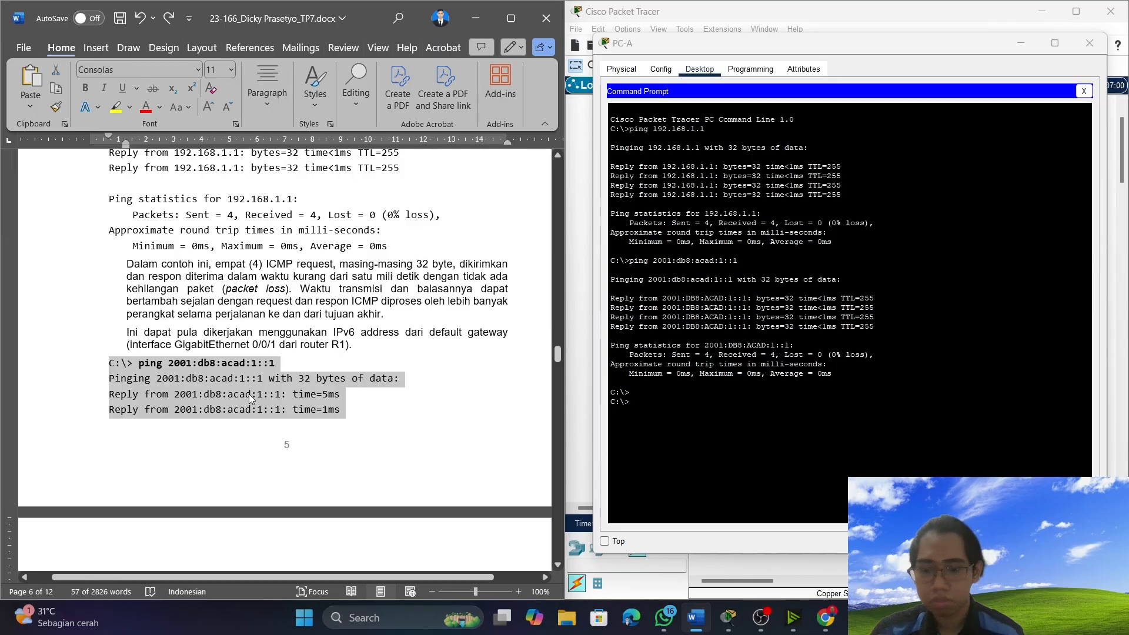
key("ctrl+v")
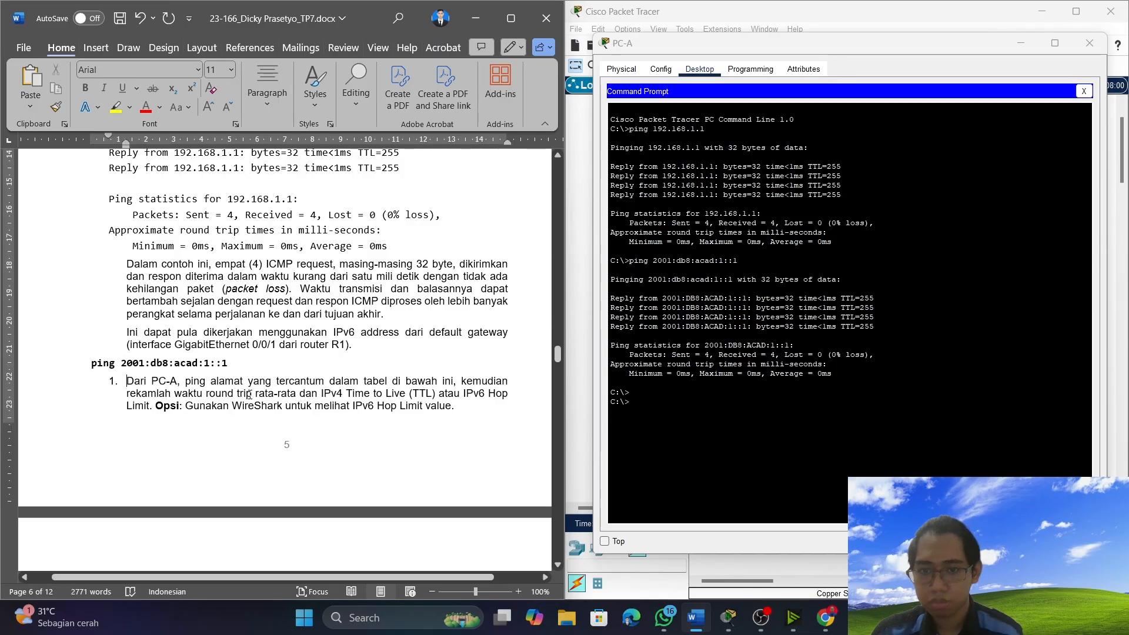
key("ctrl+z")
left_click(338, 388)
Copy PC-A's complete 2001:db8:acad:1::1 ping output again and paste it over the document's sample IPv6 ping result.
left_click_drag(832, 375, 561, 259)
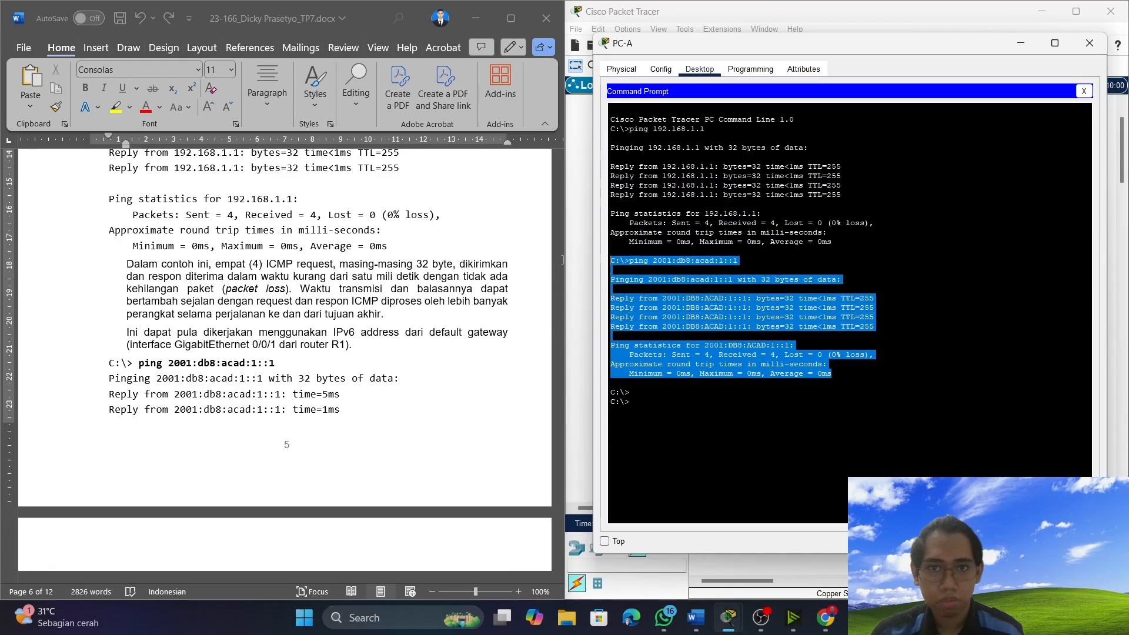
right_click(649, 259)
left_click(670, 269)
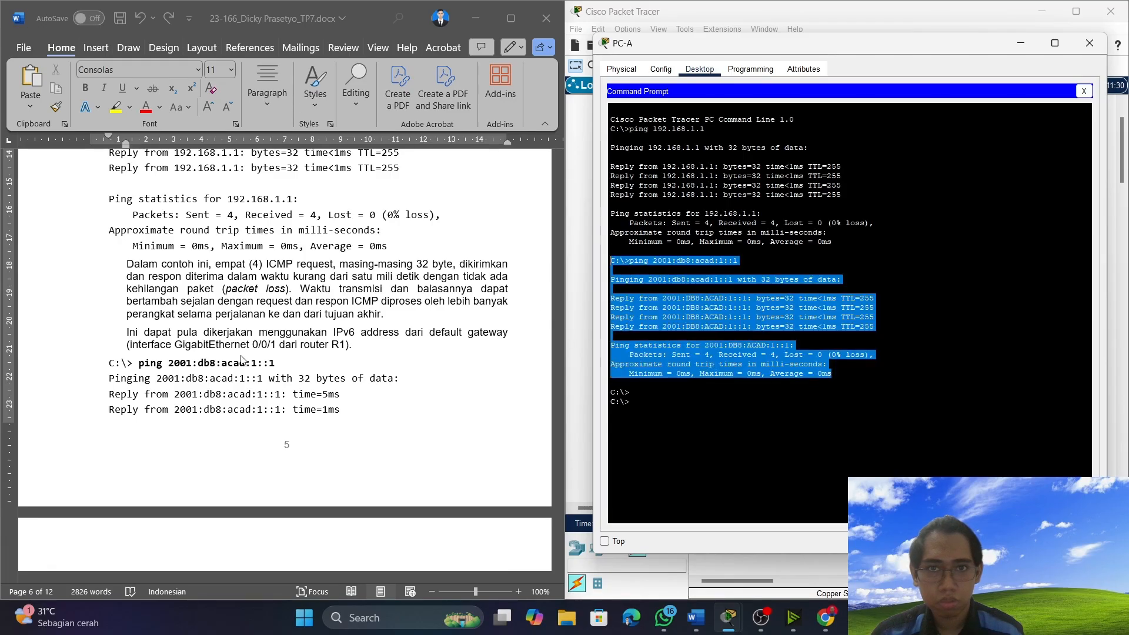
left_click(110, 364)
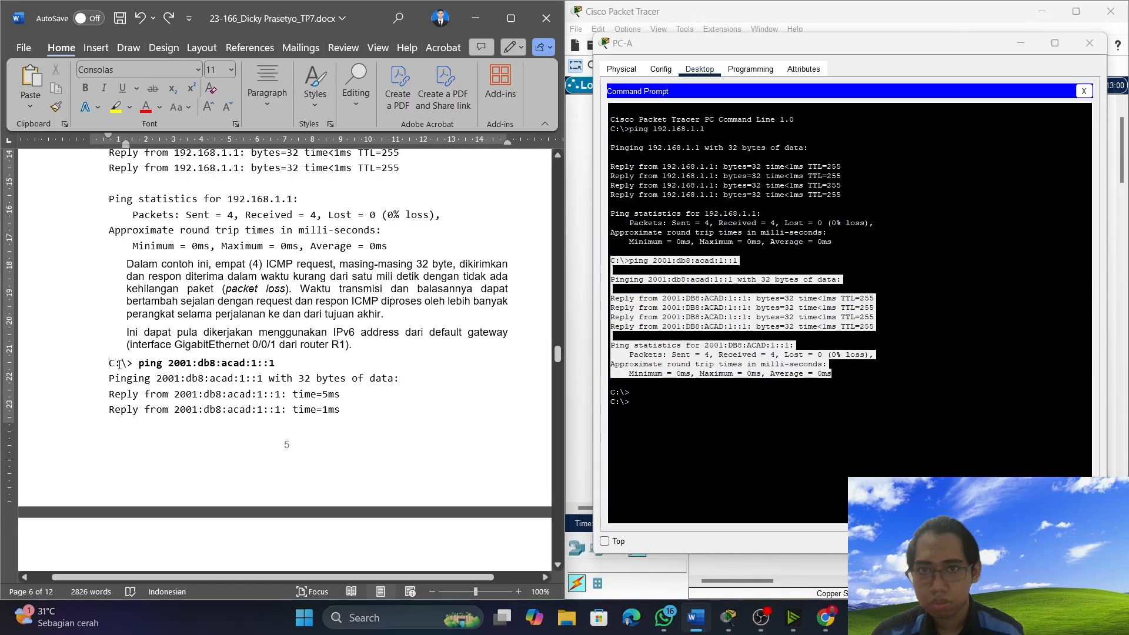
left_click_drag(119, 364, 399, 462)
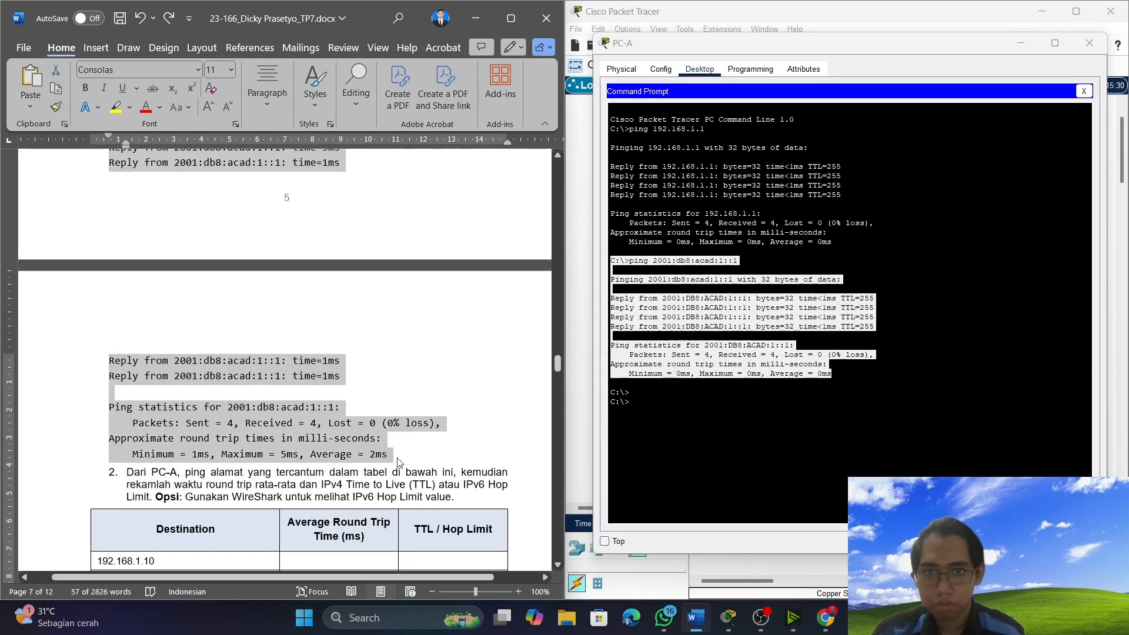
key("ctrl+v")
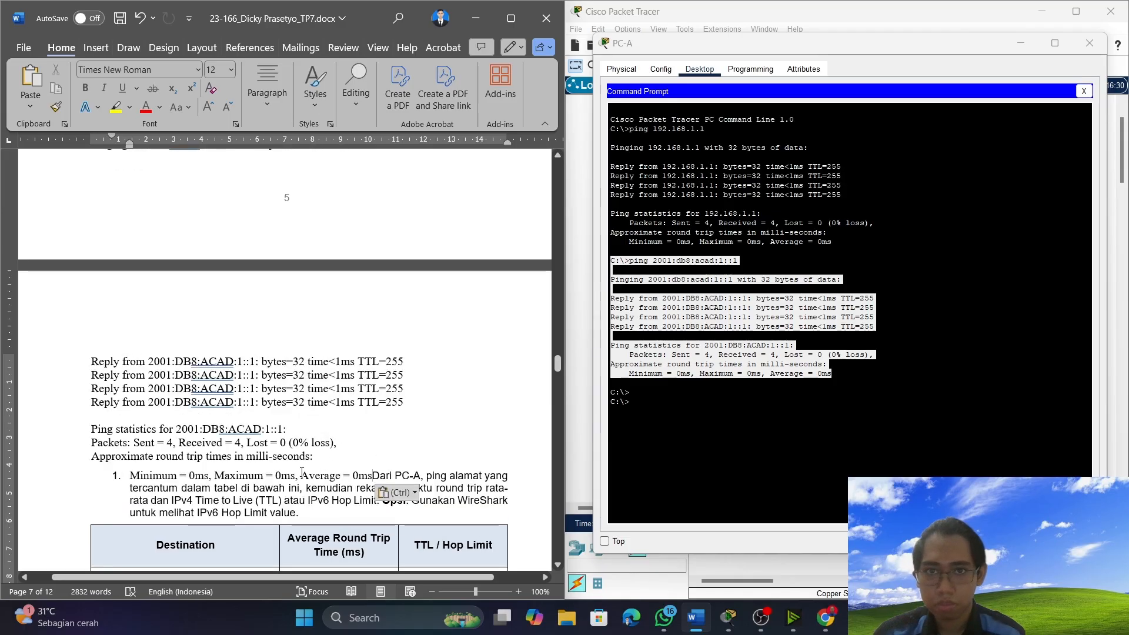
Try a different paste format for the inserted IPv6 ping output, and undo the replacement of the sample result.
scroll(302, 473, "up", 2)
key("ctrl")
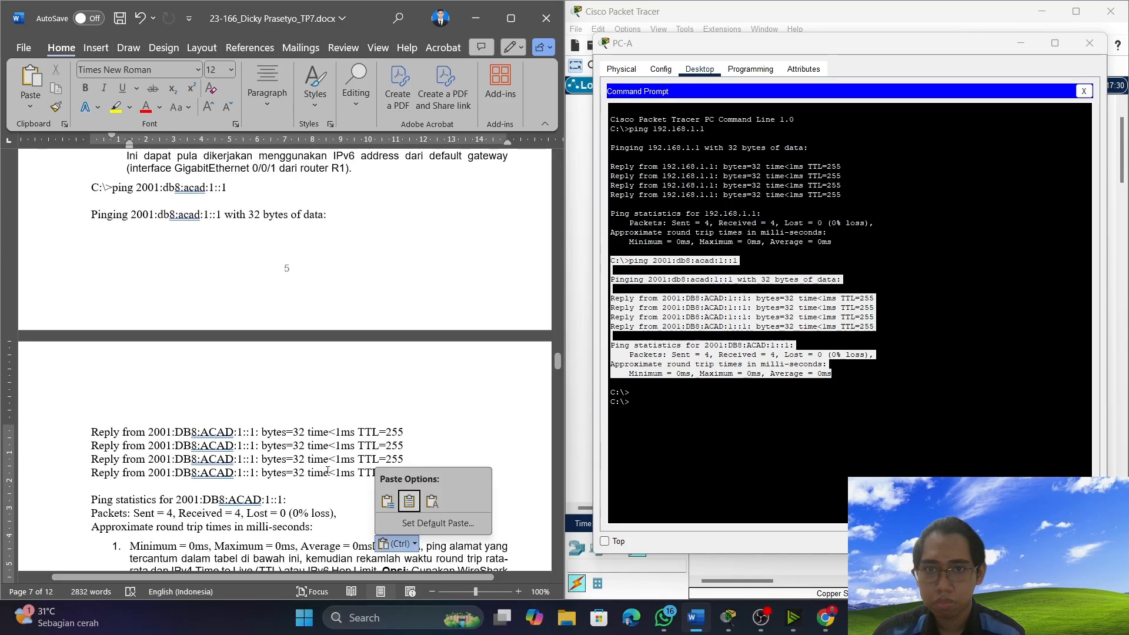
key("k")
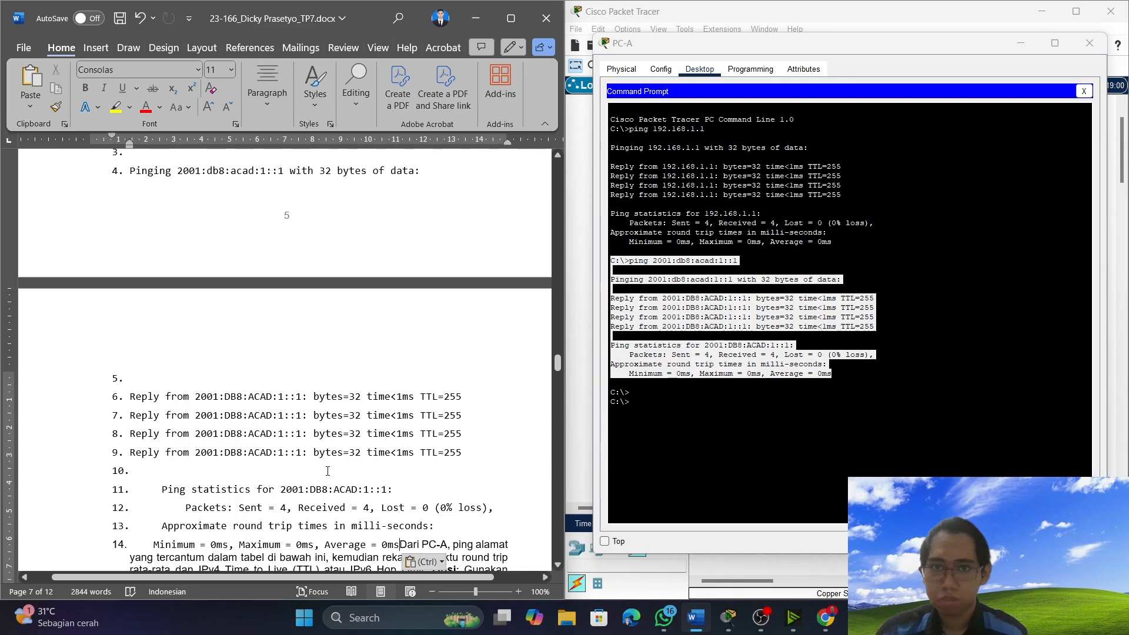
scroll(327, 471, "up", 3)
scroll(306, 472, "down", 6)
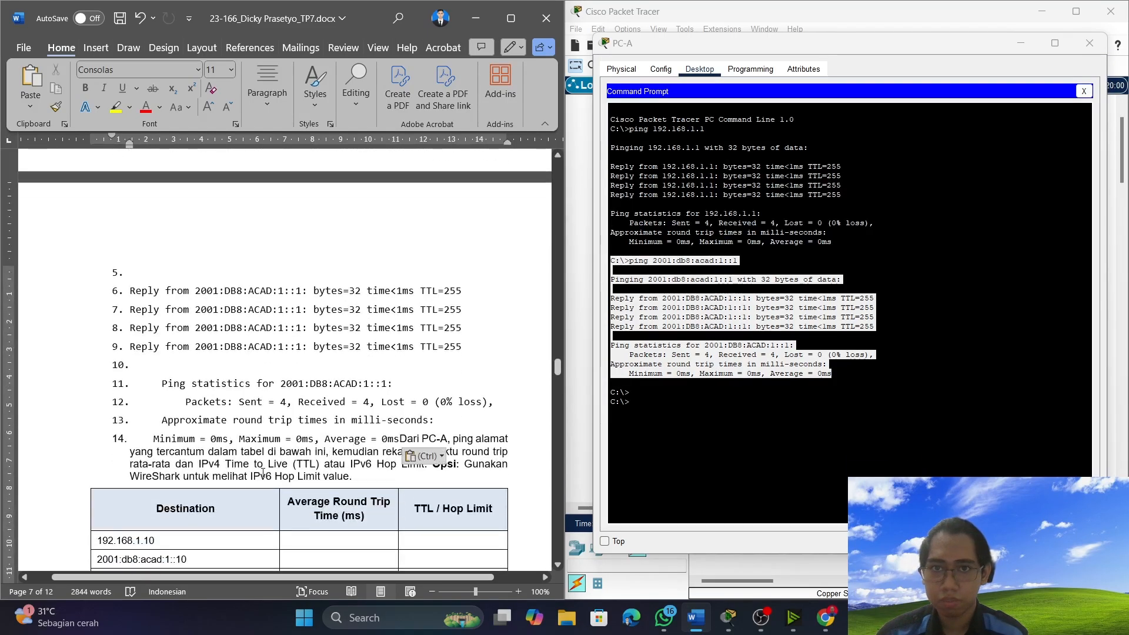
key("ctrl+z")
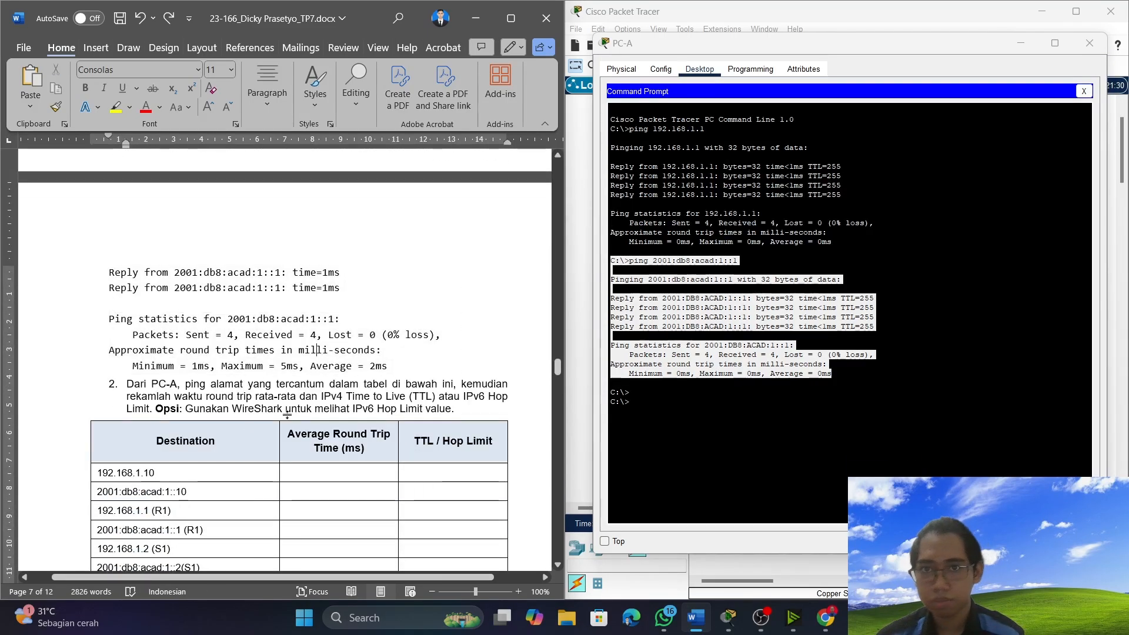
Copy the address 192.168.1.10 from the document's Destination table and try running it on PC-A without the ping command.
scroll(287, 415, "down", 3)
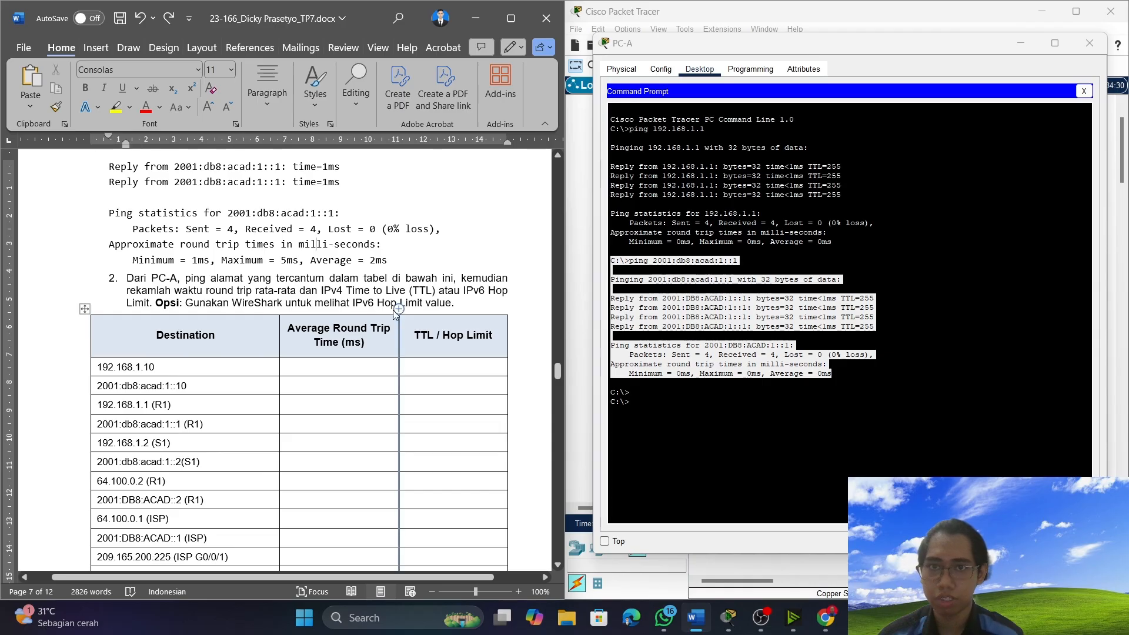
scroll(290, 341, "down", 1)
scroll(329, 295, "down", 2)
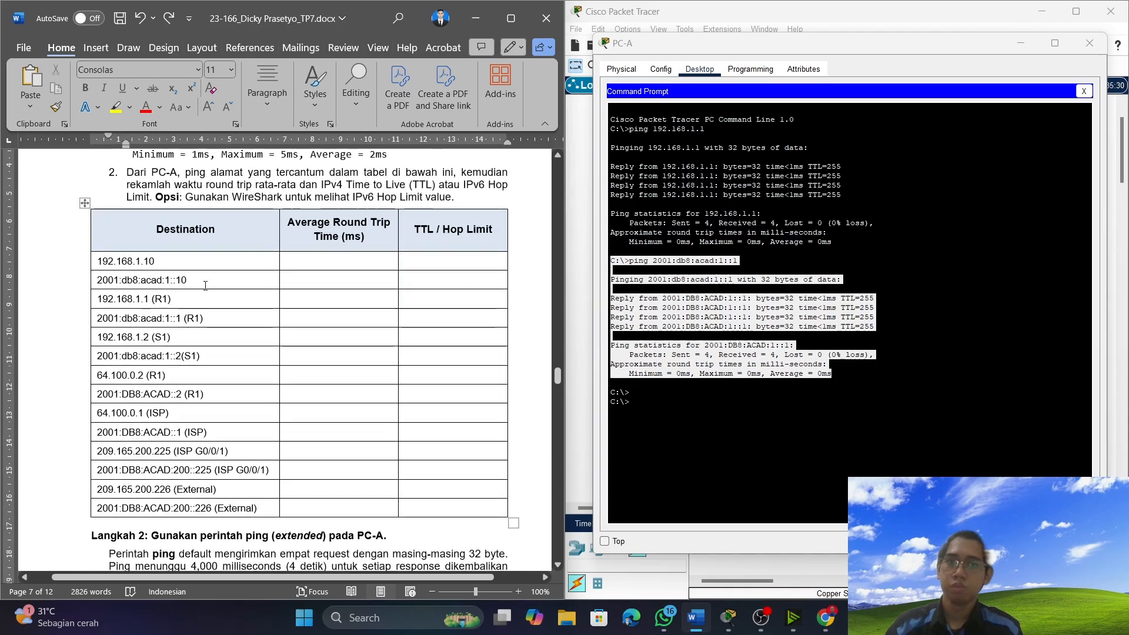
left_click(155, 263)
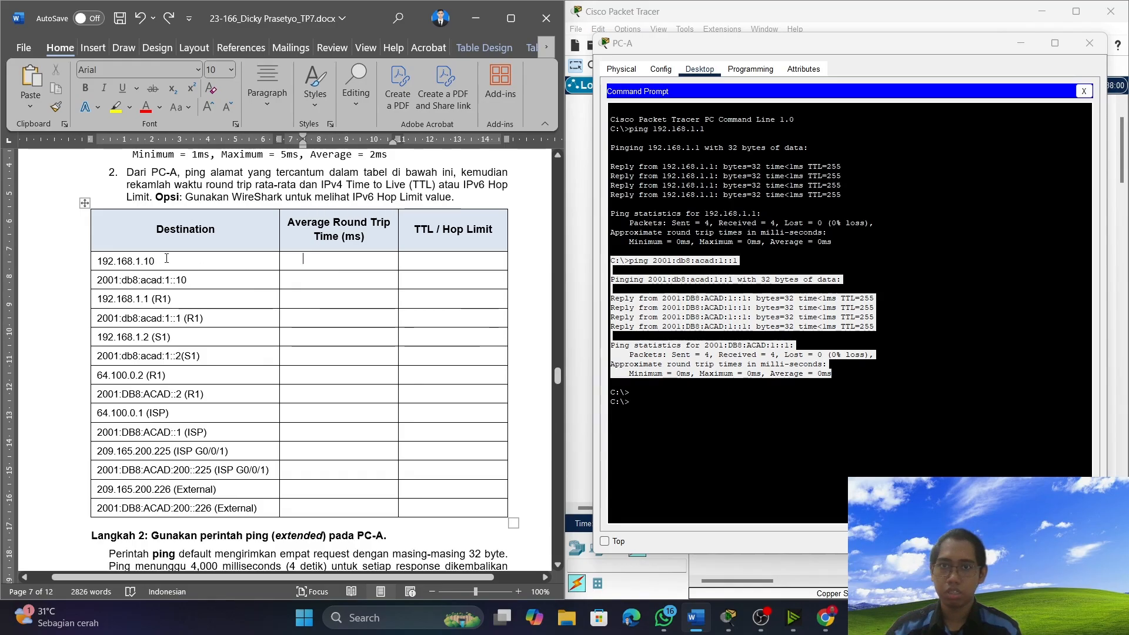
left_click_drag(155, 262, 96, 260)
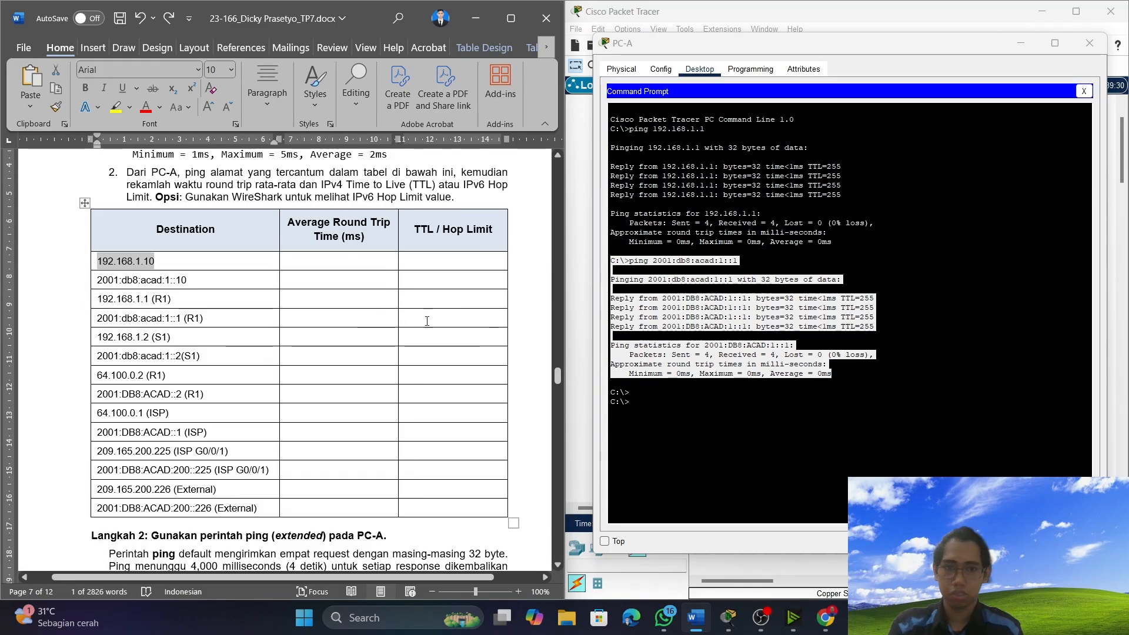
left_click(624, 390)
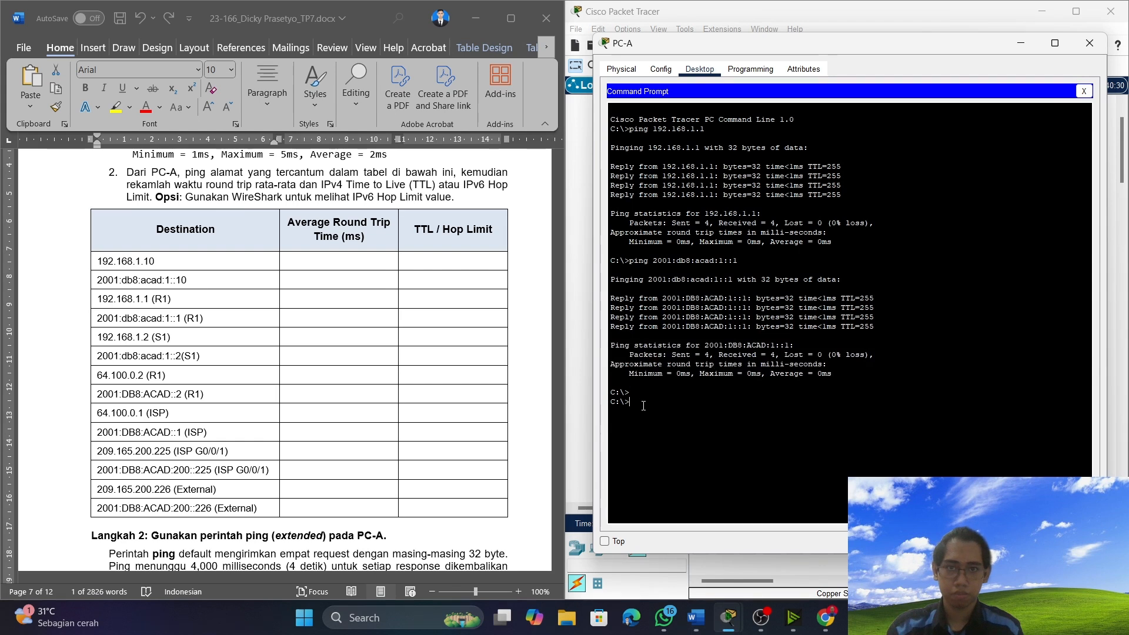
right_click(641, 404)
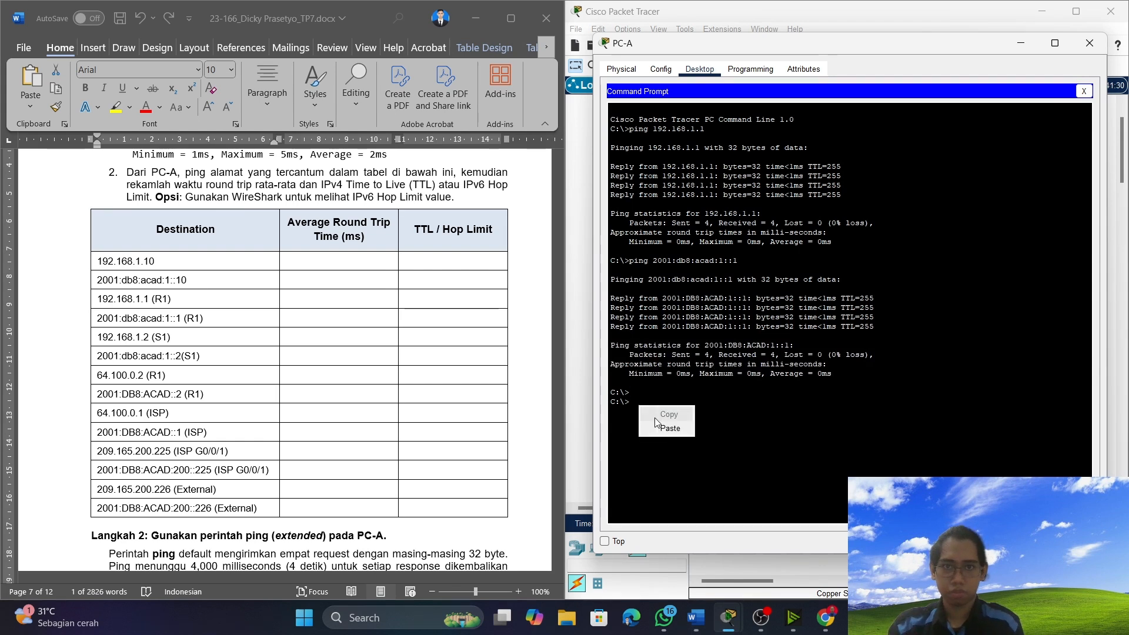
left_click(667, 430)
key("Return")
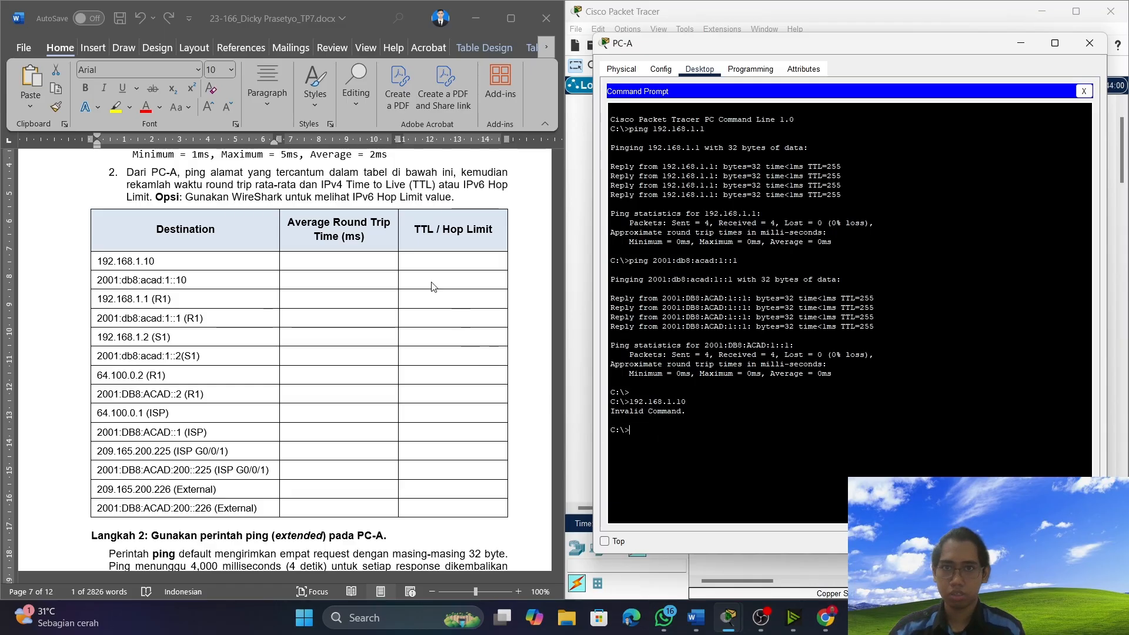
Ping 192.168.1.10 from PC-A's command prompt, pasting the copied address after the ping command.
scroll(335, 268, "down", 2)
scroll(335, 268, "down", 3)
scroll(335, 268, "up", 8)
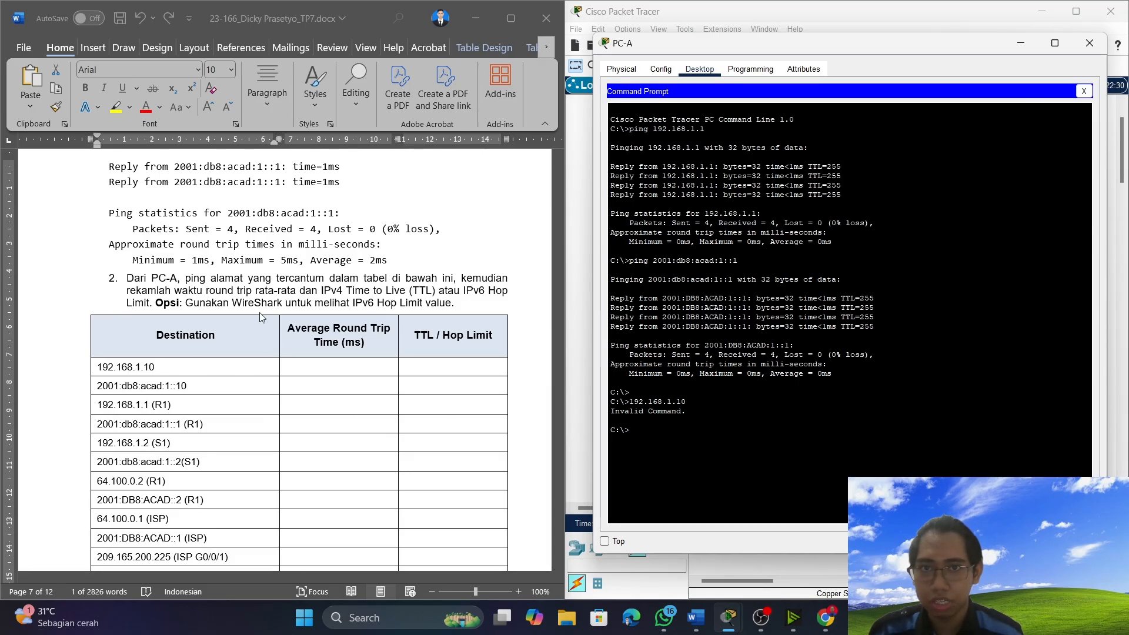
left_click(332, 371)
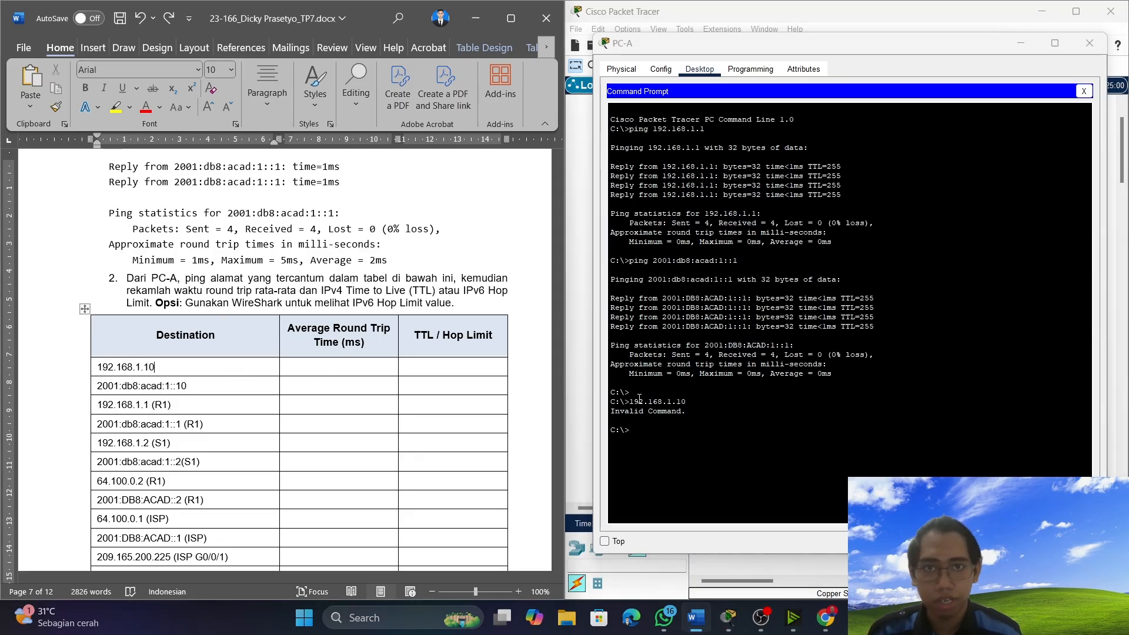
left_click(635, 429)
type("p")
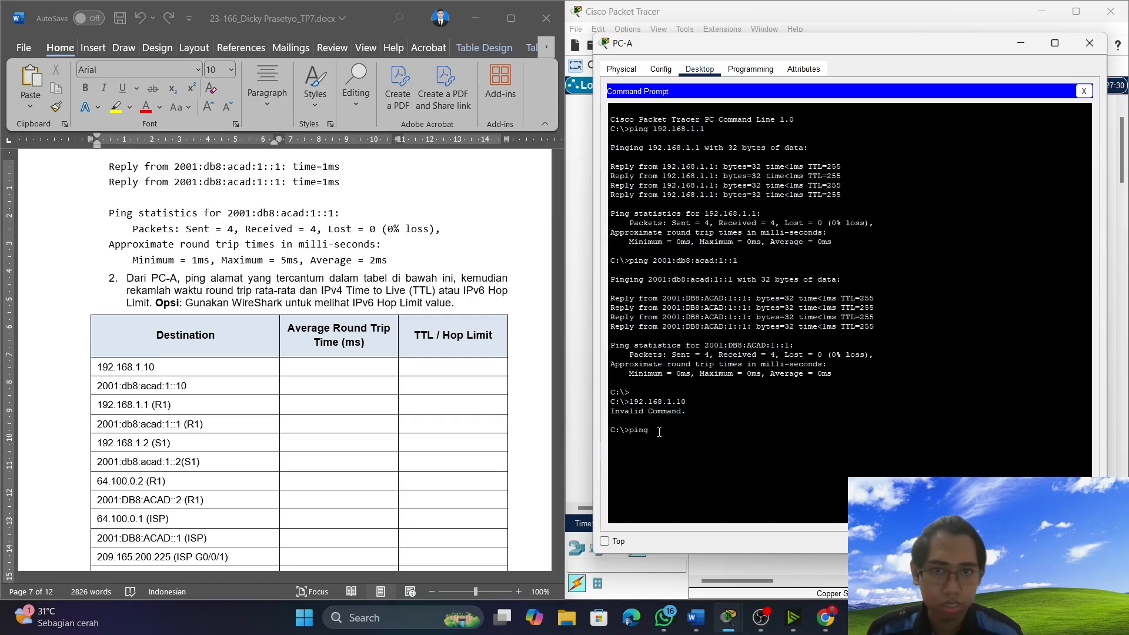
type("ing")
right_click(659, 433)
left_click(676, 439)
key("Return")
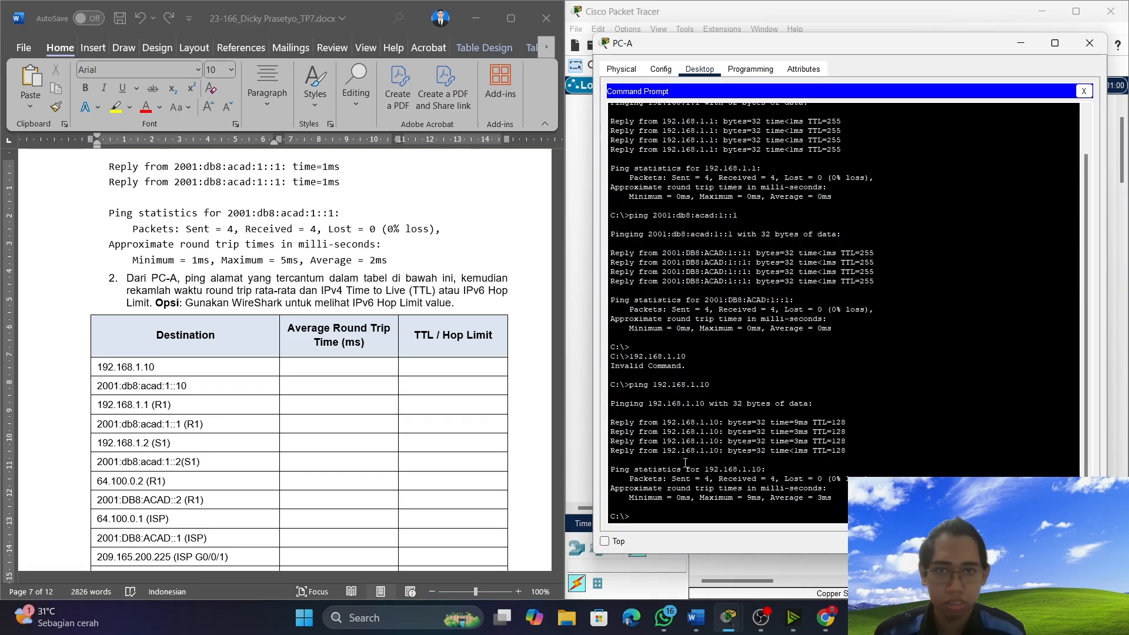
Record an average round trip time of 3ms and a TTL of 128 for 192.168.1.10 in the document's table.
left_click(335, 367)
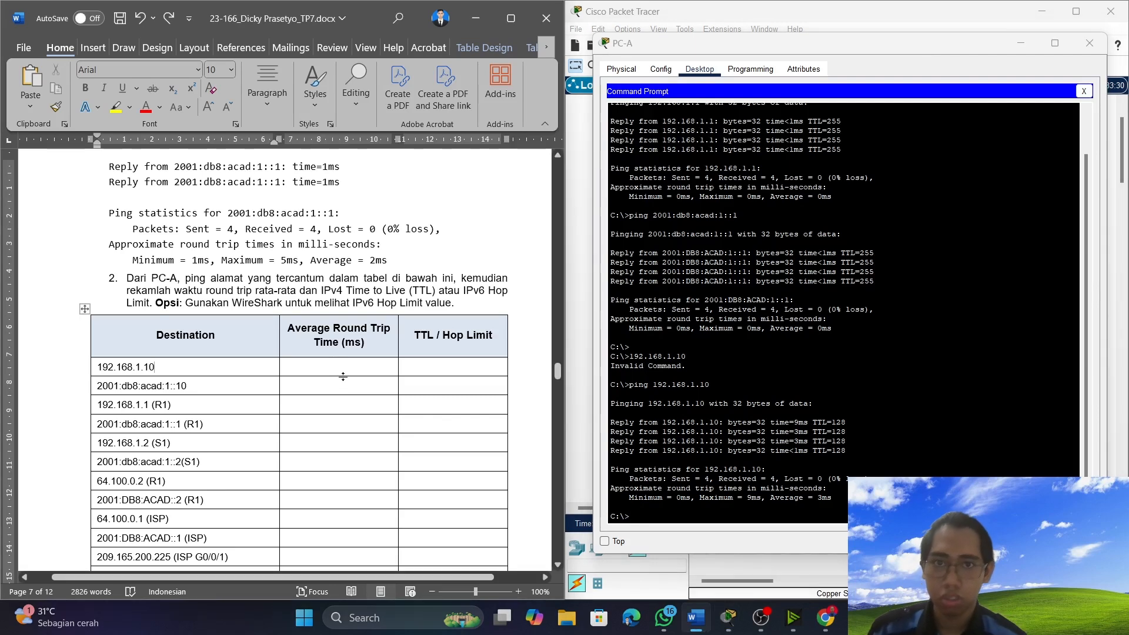
left_click(345, 361)
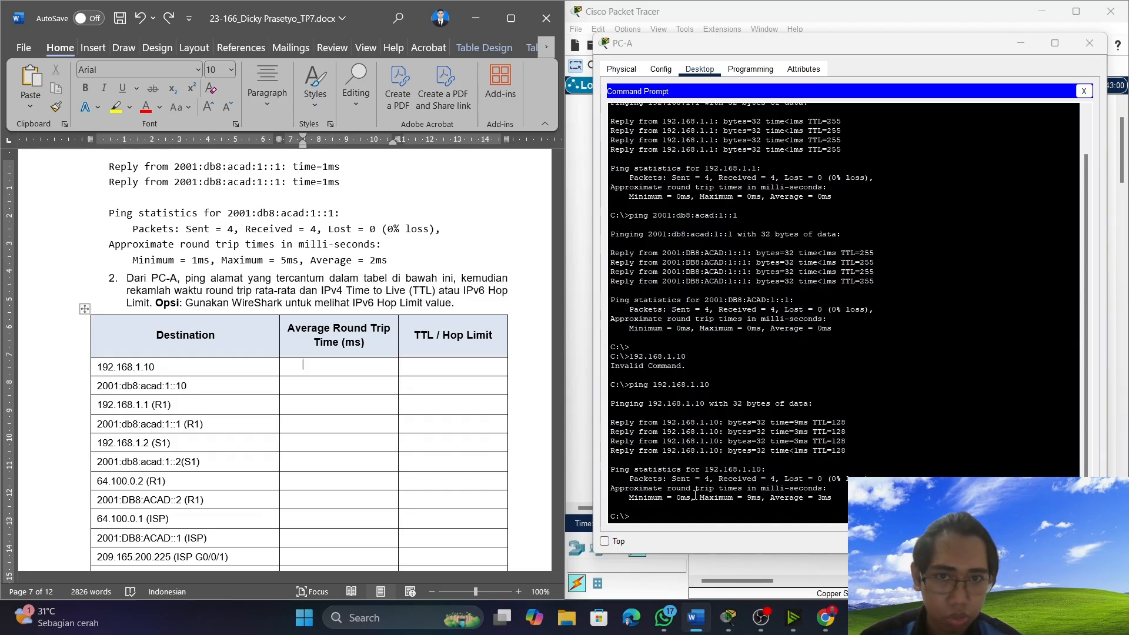
type("3ms")
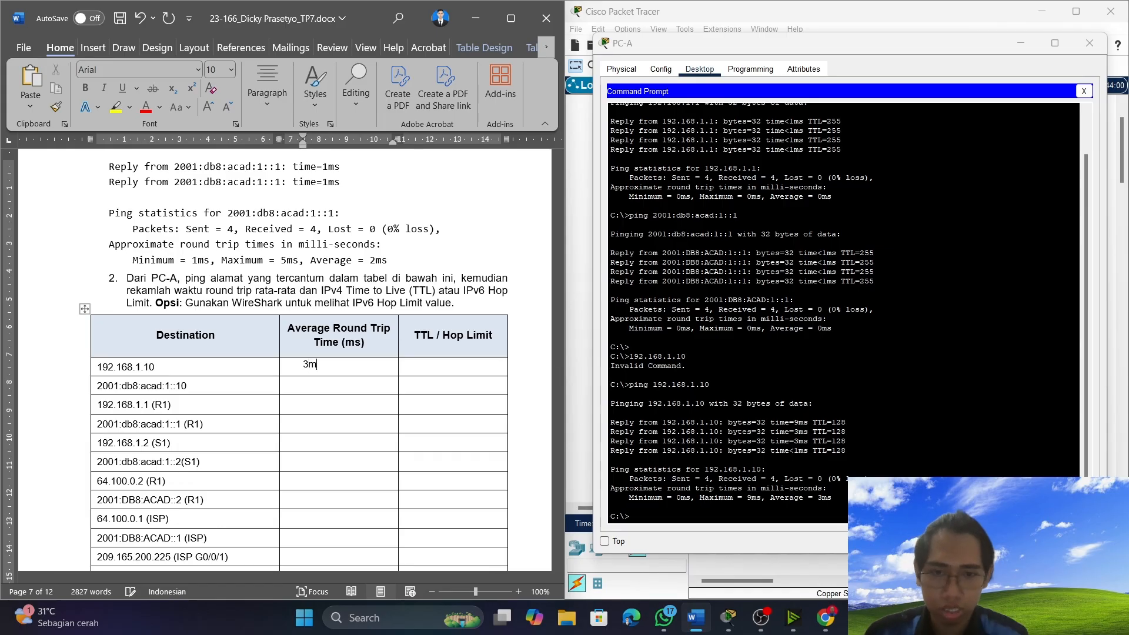
left_click(458, 372)
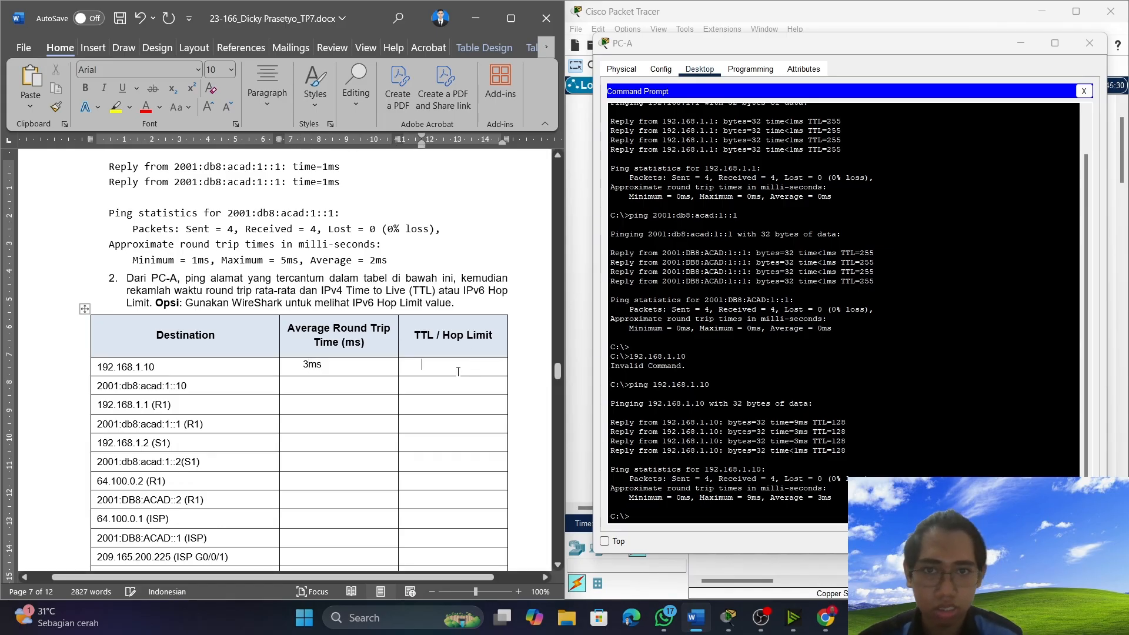
type("128")
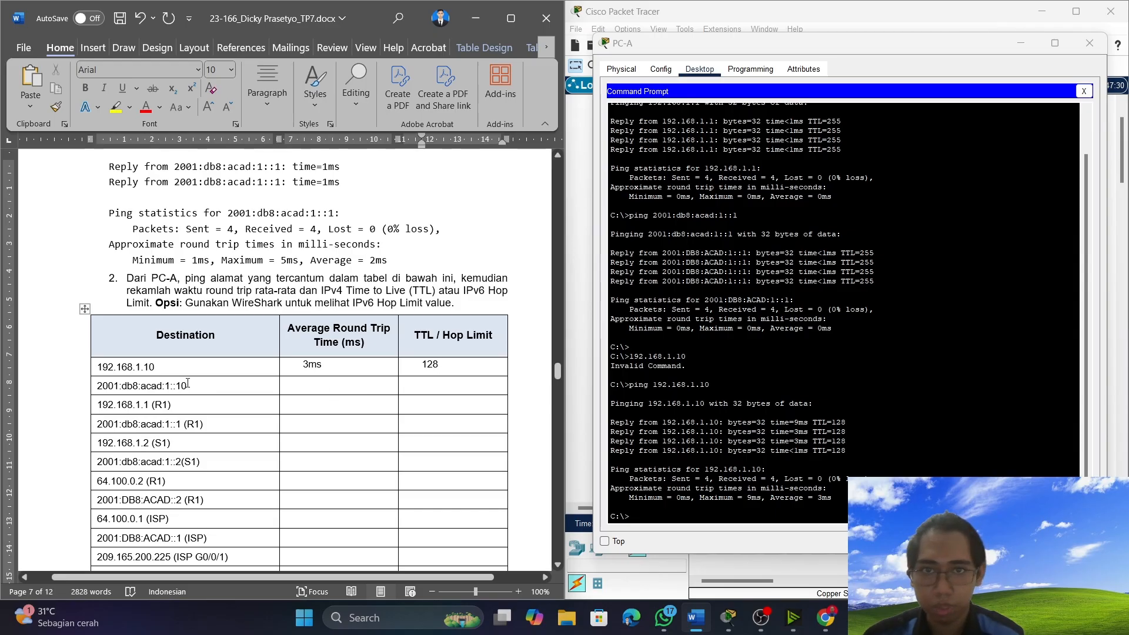
Copy 2001:db8:acad:1::10 from the document's Destination table and ping it from PC-A.
left_click_drag(188, 383, 97, 385)
right_click(106, 385)
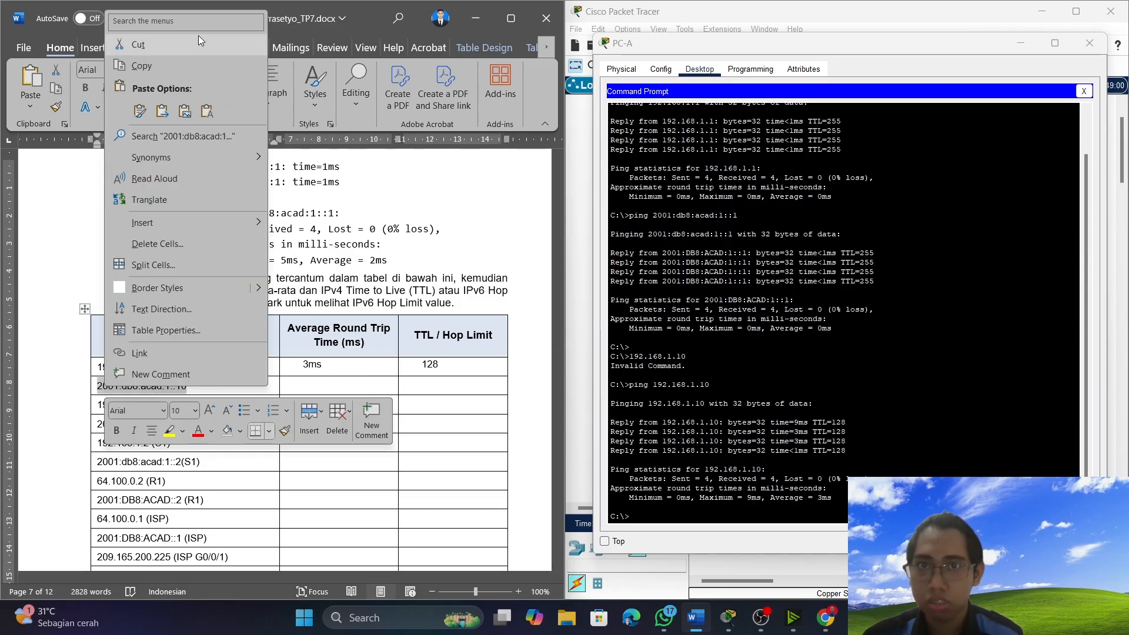
left_click(189, 61)
right_click(647, 516)
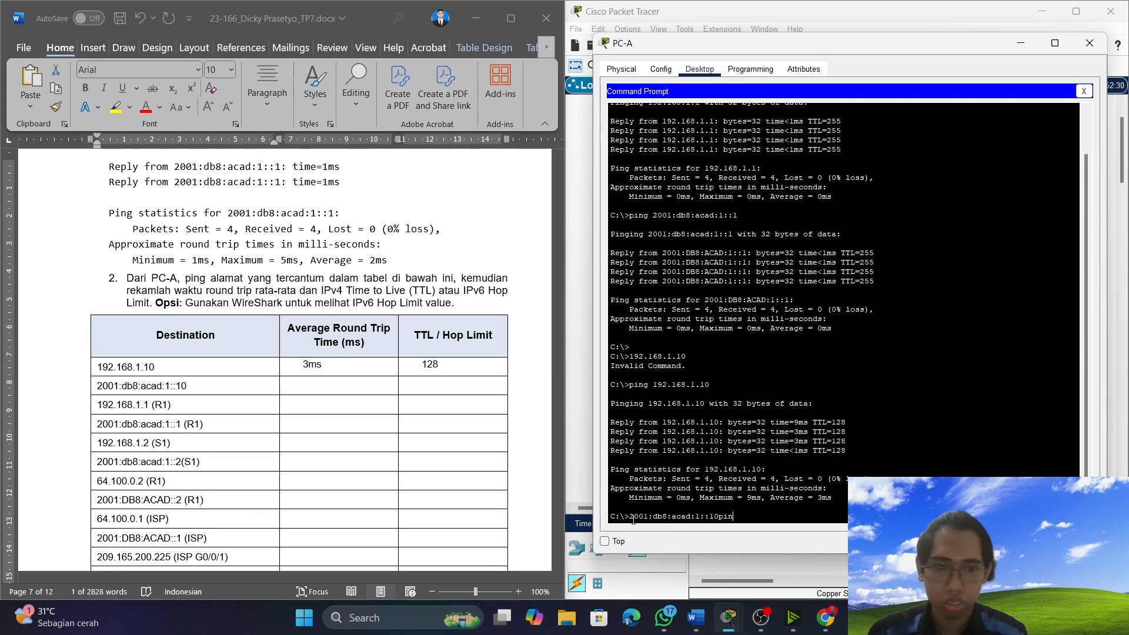
key("BackSpace")
key("BackSpace")
key("BackSpace")
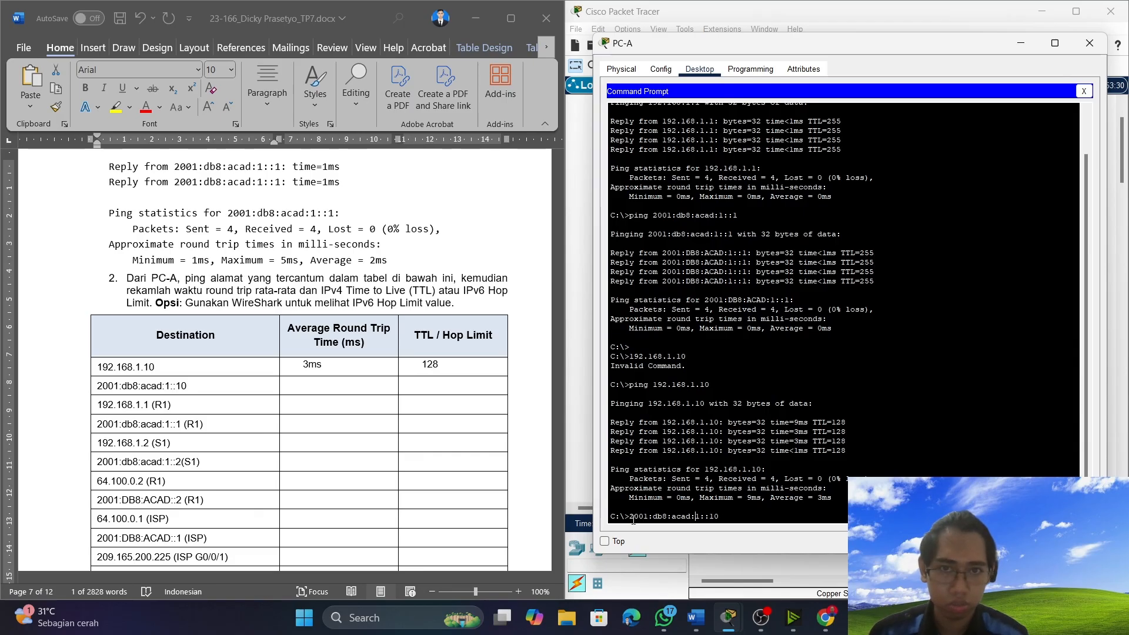
type("ping")
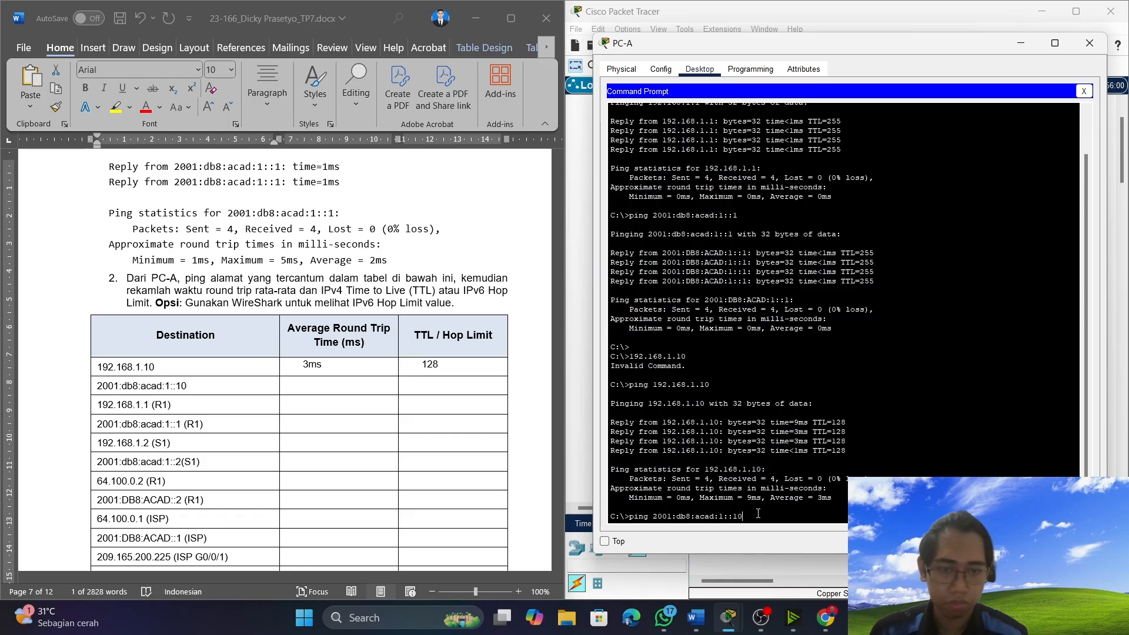
key("Return")
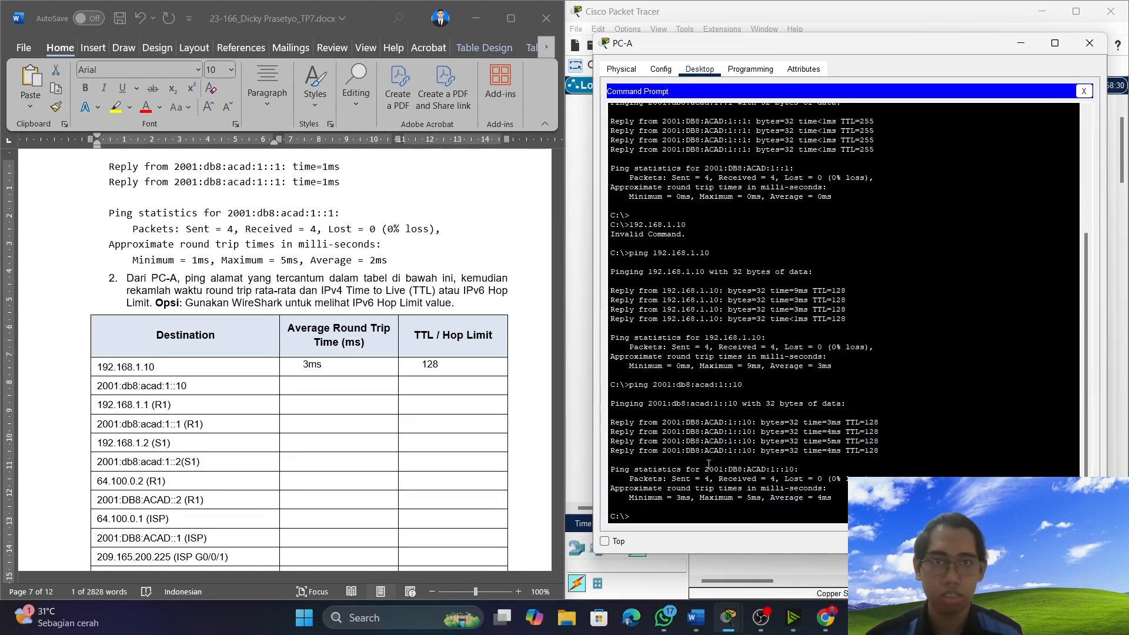
Record an average round trip time of 4ms and a hop limit of 128 for 2001:db8:acad:1::10 in the table.
left_click(336, 386)
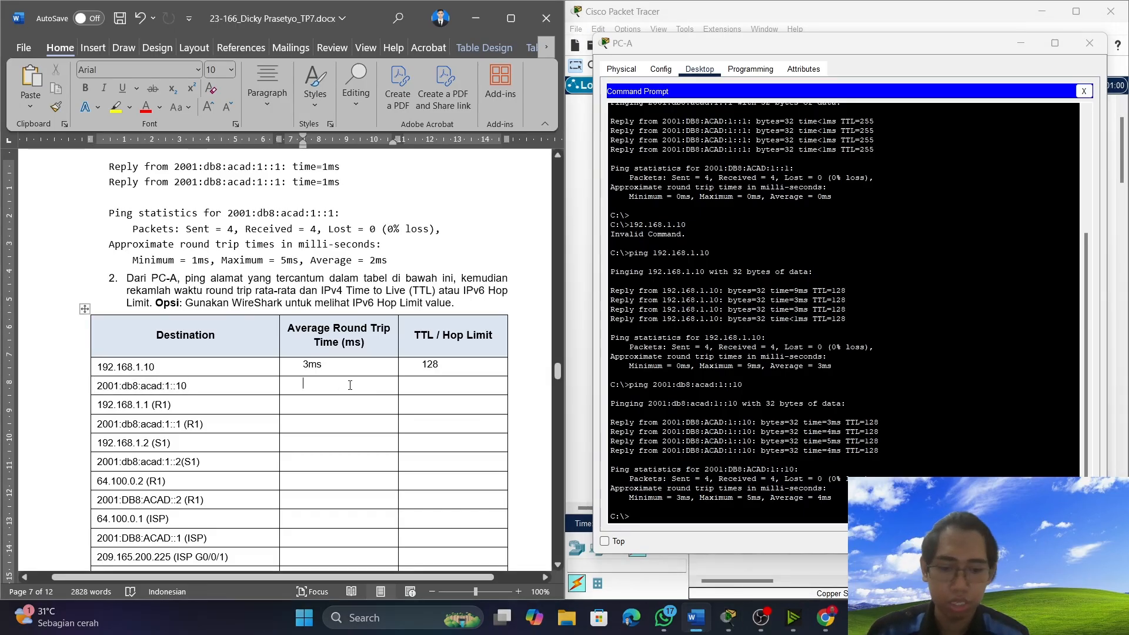
type("4ms")
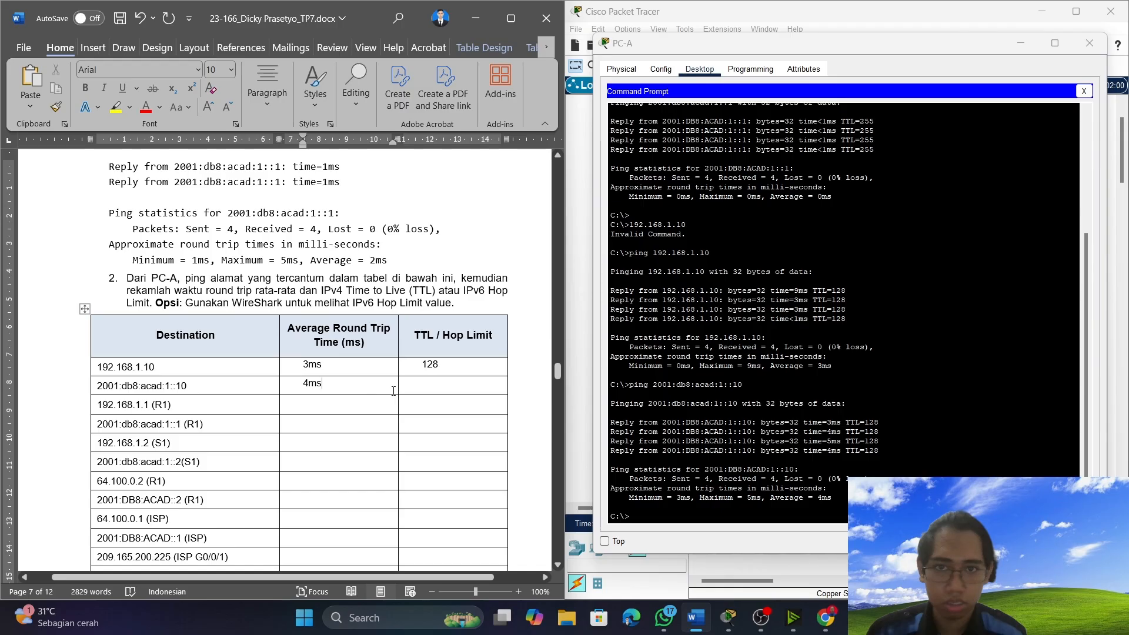
left_click(442, 383)
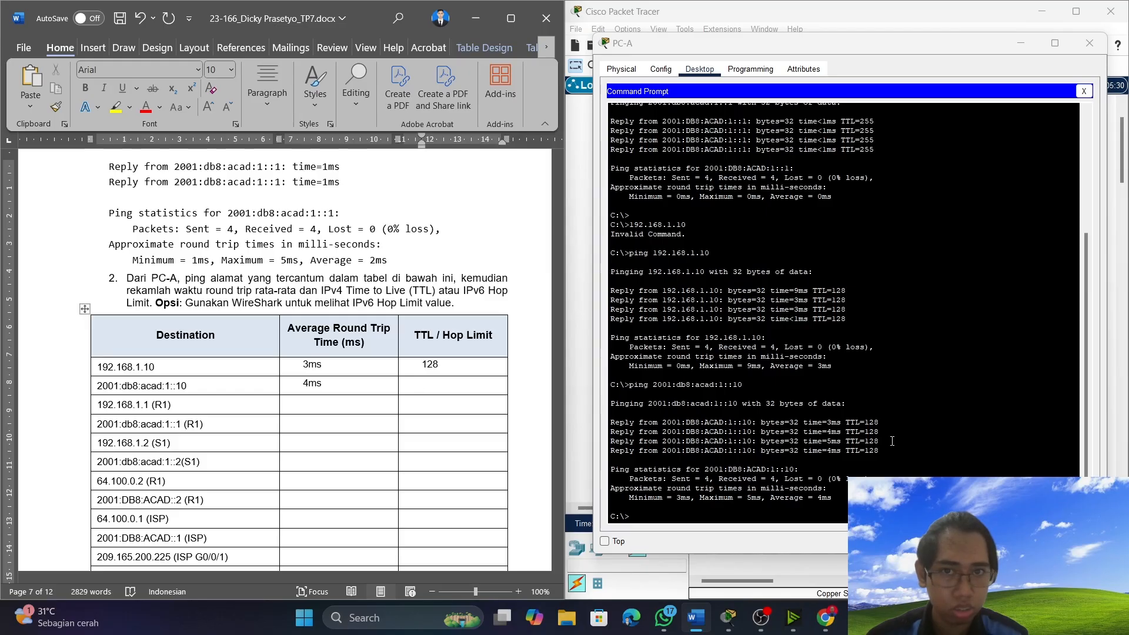
type("128")
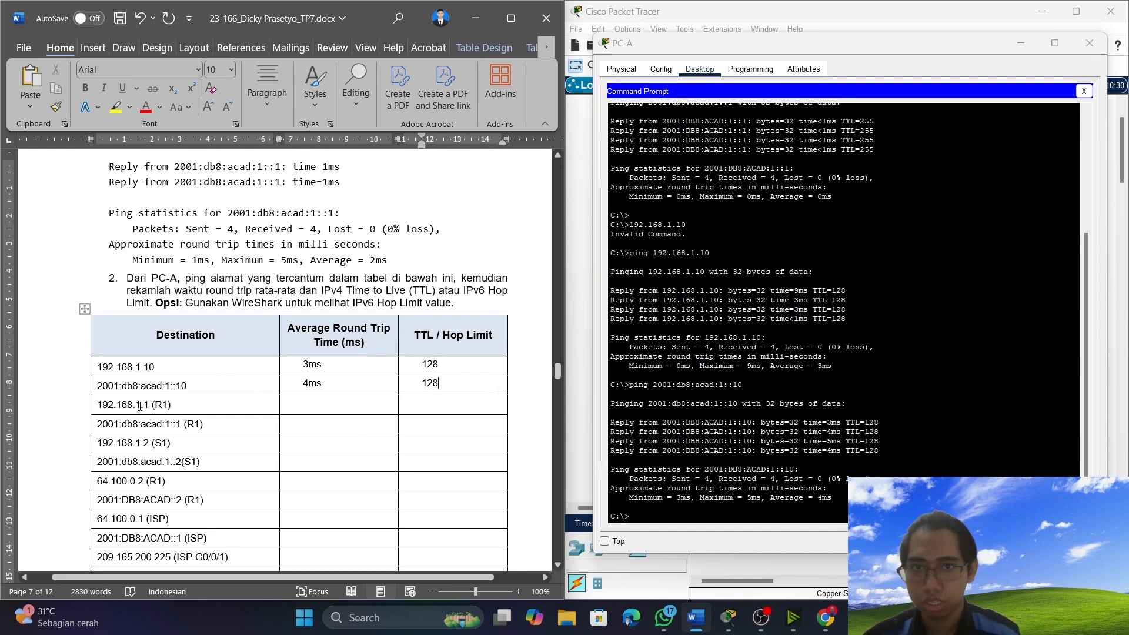
Copy R1's address 192.168.1.1 from the document's Destination table and ping it from PC-A.
left_click_drag(152, 404, 105, 406)
right_click(106, 407)
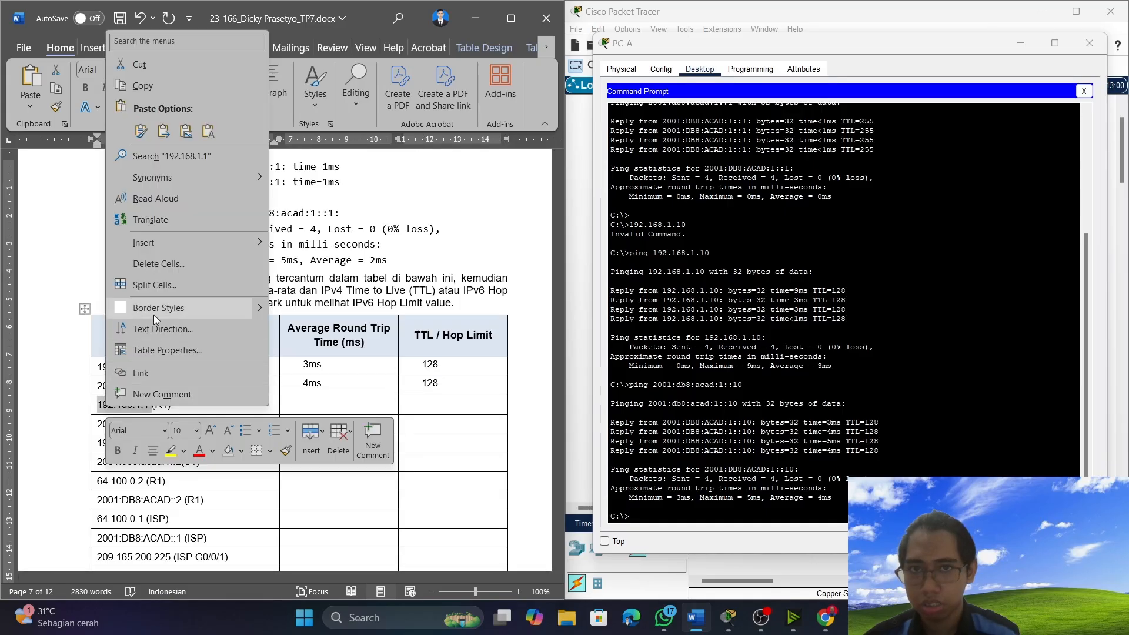
left_click(137, 85)
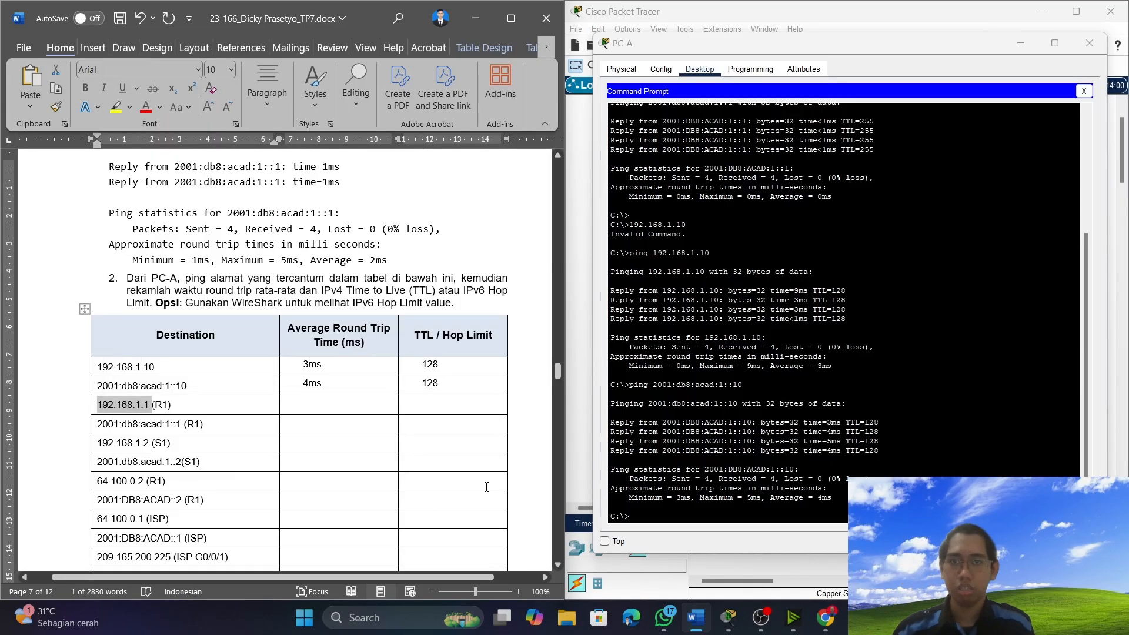
left_click(347, 409)
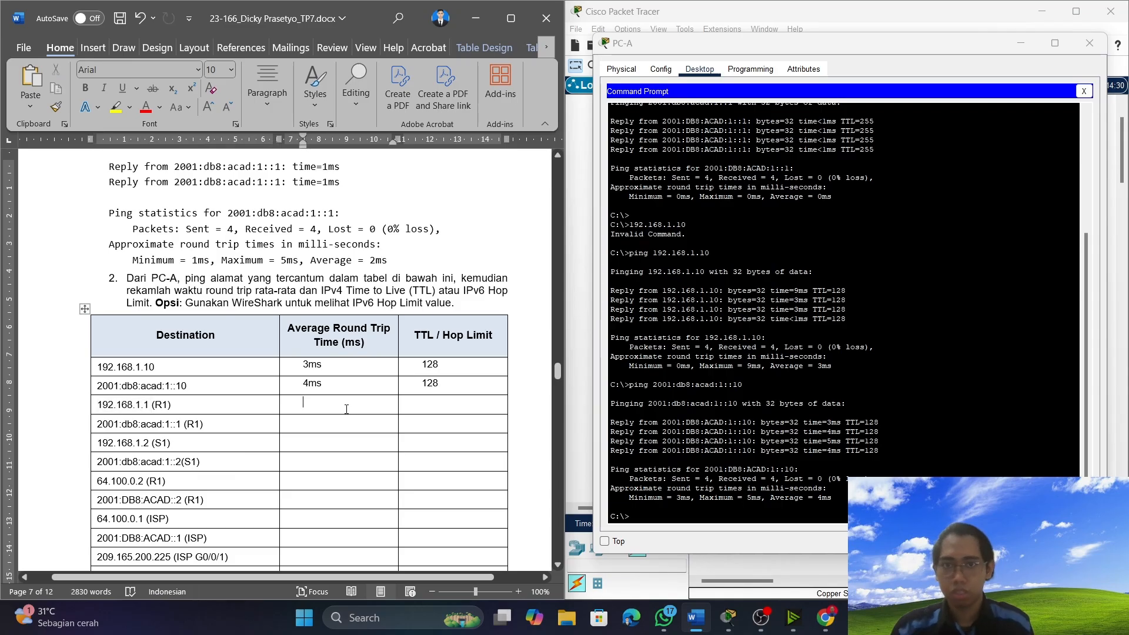
left_click(723, 514)
type("ping ")
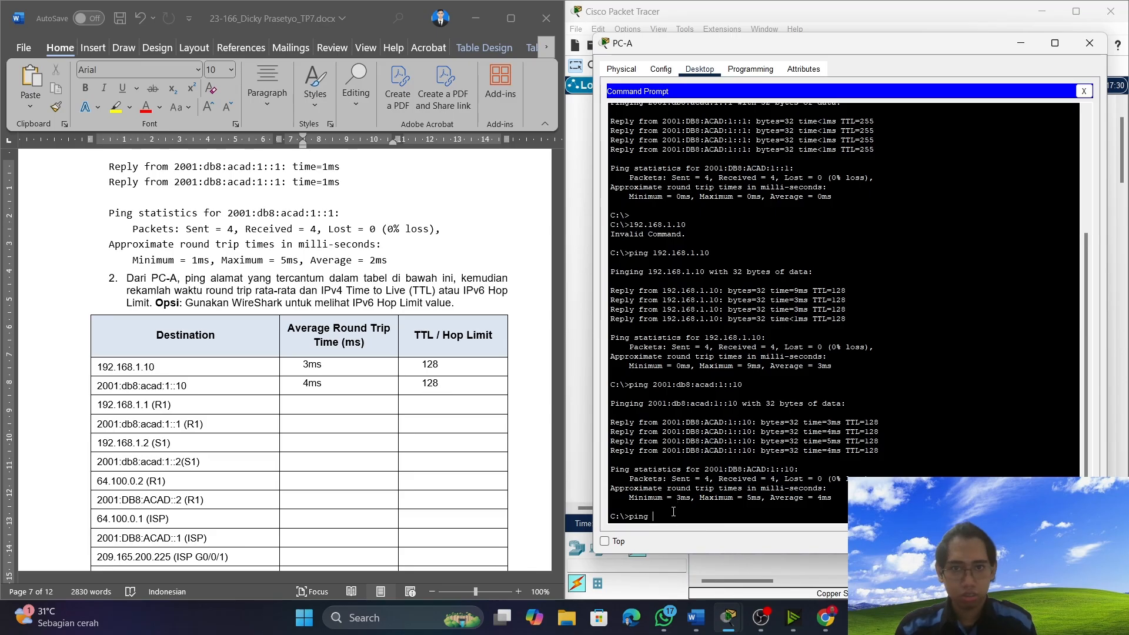
type("192.168.1.1")
key("Return")
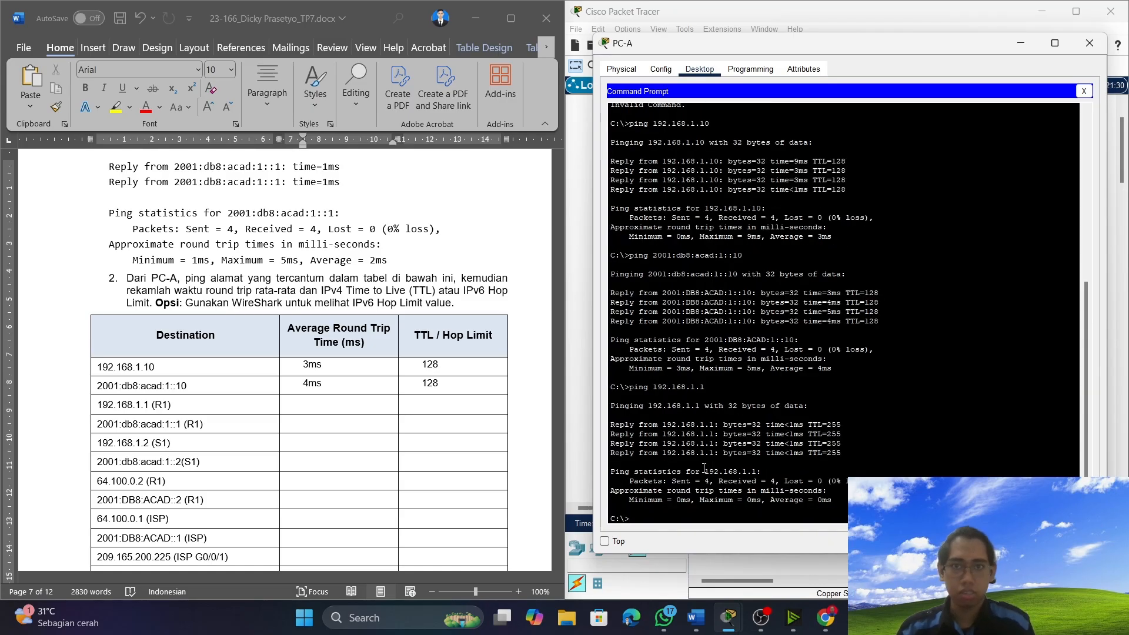
Record a TTL of 255 and an average round trip time of 0ms for 192.168.1.1 (R1) in the table.
left_click(325, 407)
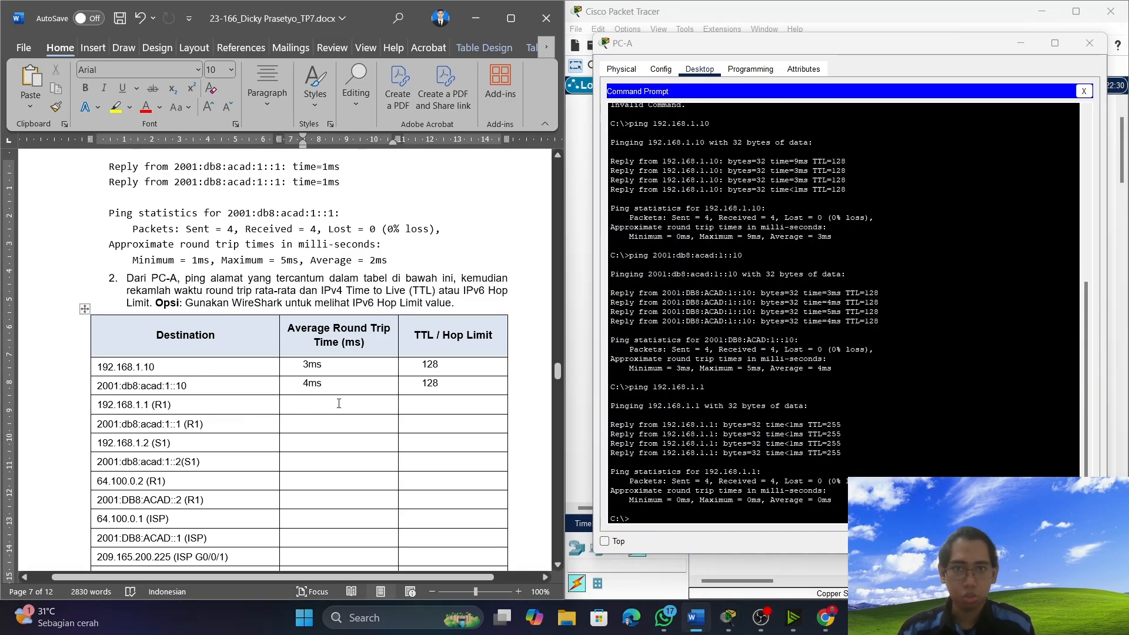
left_click(457, 411)
type("2")
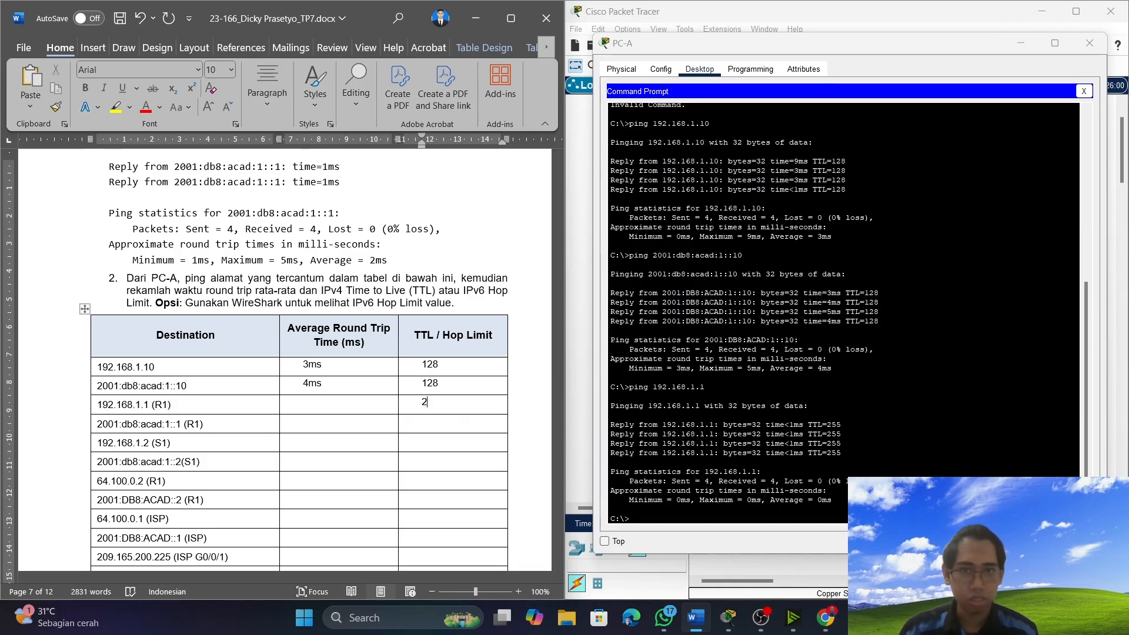
type("55")
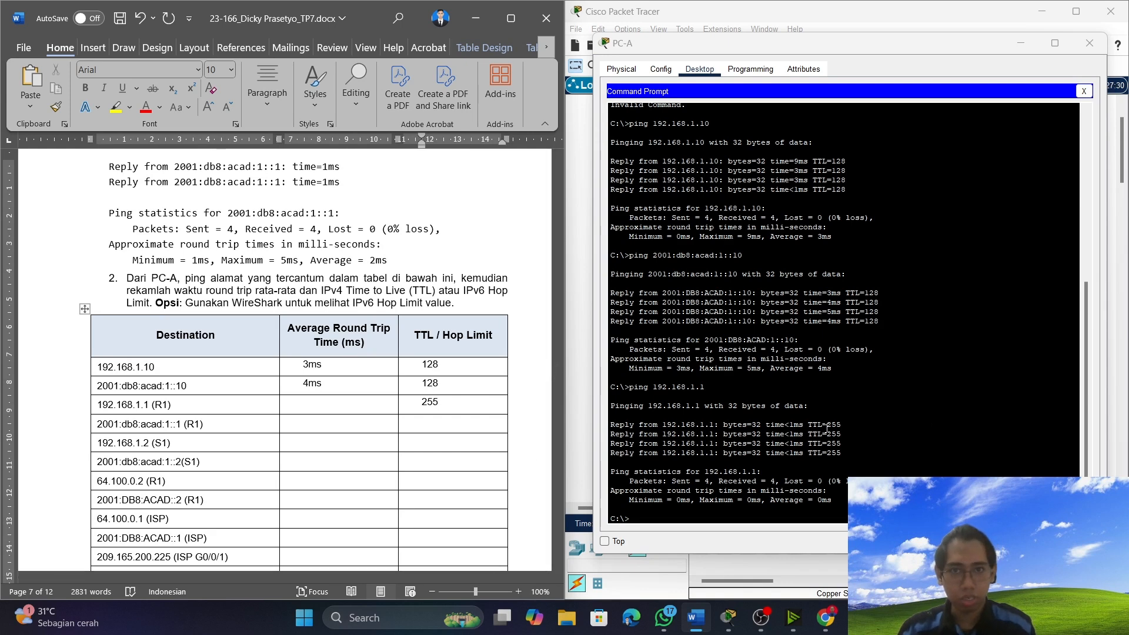
left_click_drag(827, 428, 843, 425)
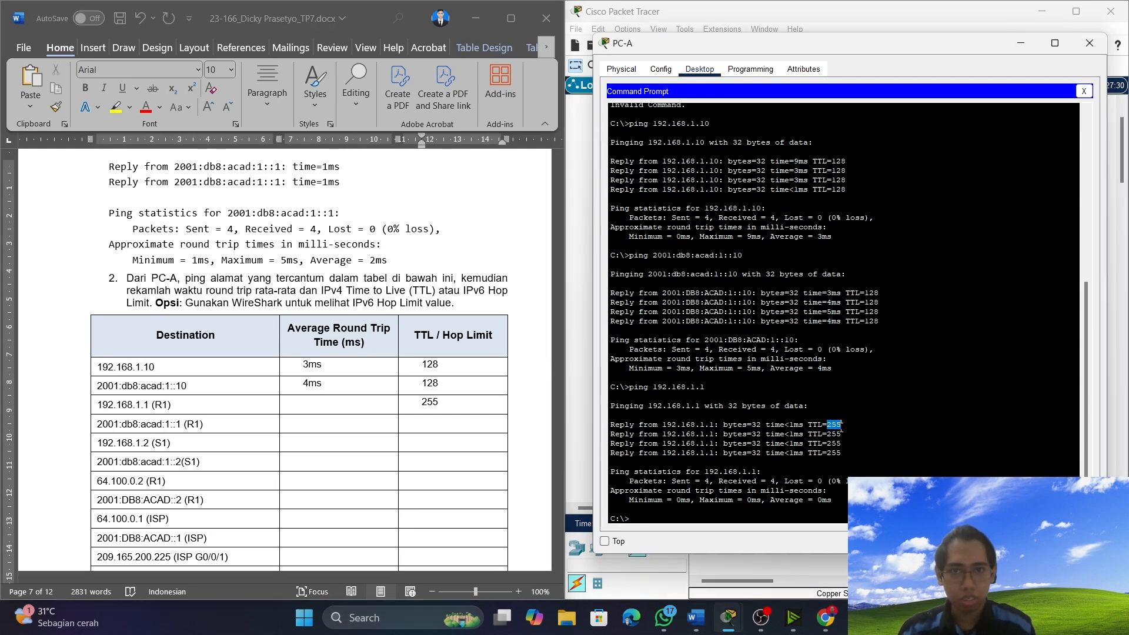
left_click(358, 401)
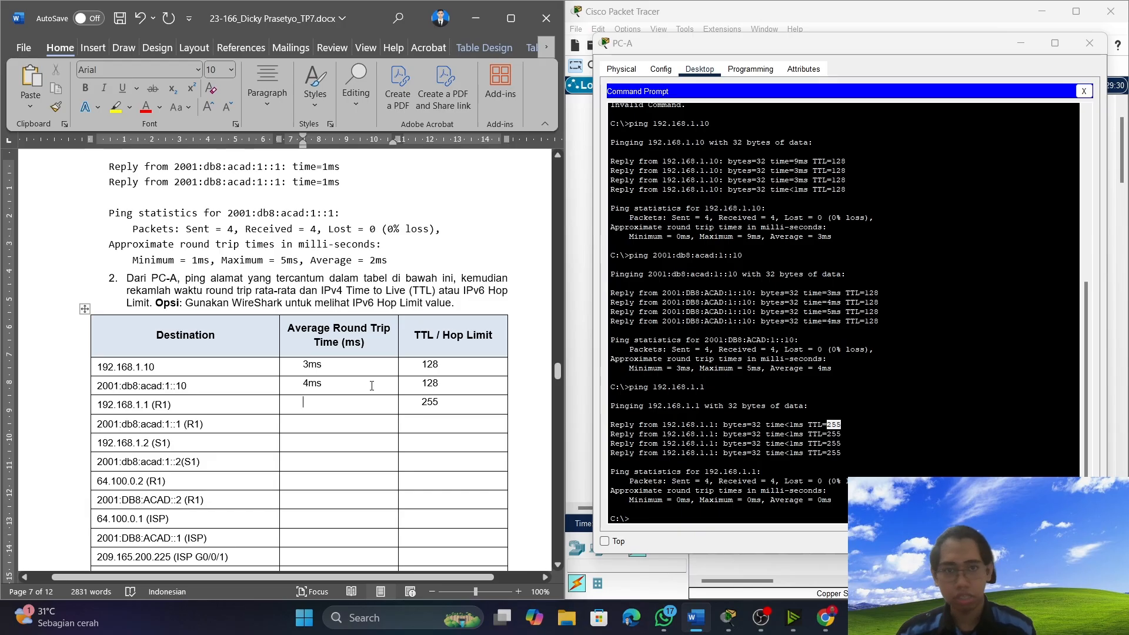
type("0ms")
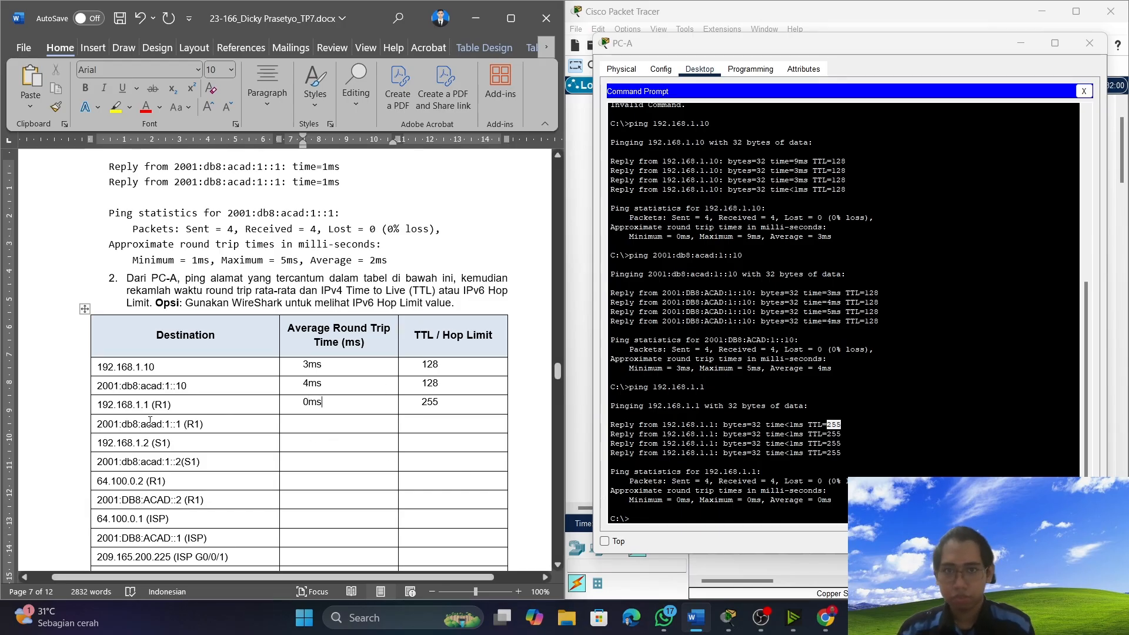
Copy R1's address 2001:db8:acad:1::1 from the document's Destination table and ping it from PC-A.
left_click_drag(182, 422, 99, 423)
right_click(100, 424)
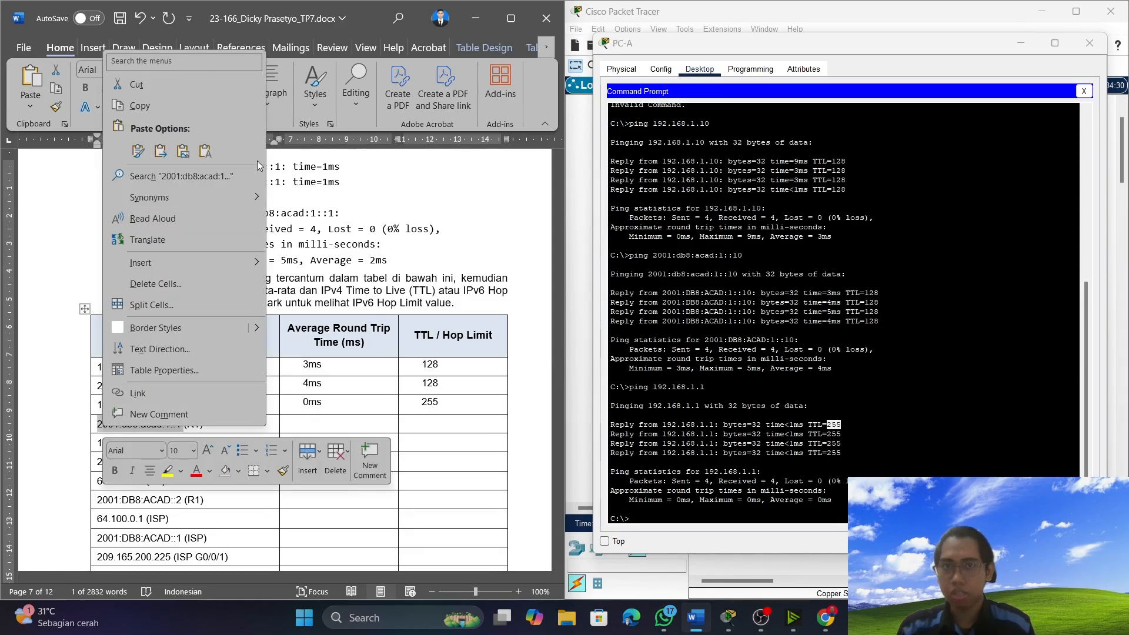
left_click(176, 88)
key("ctrl+z")
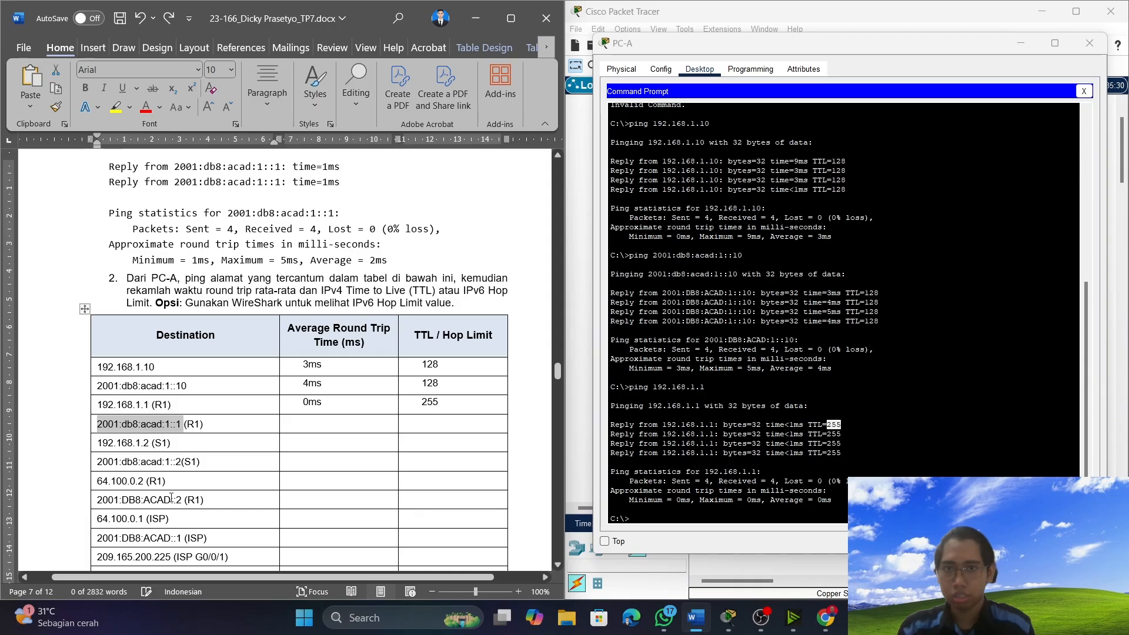
right_click(152, 430)
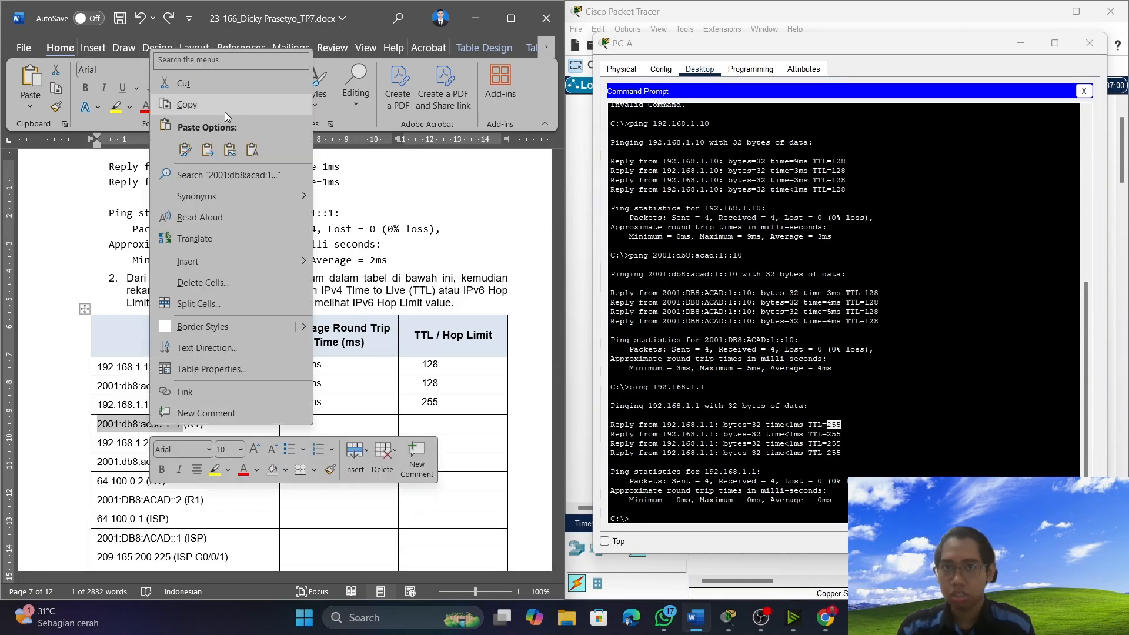
left_click(225, 110)
left_click(664, 516)
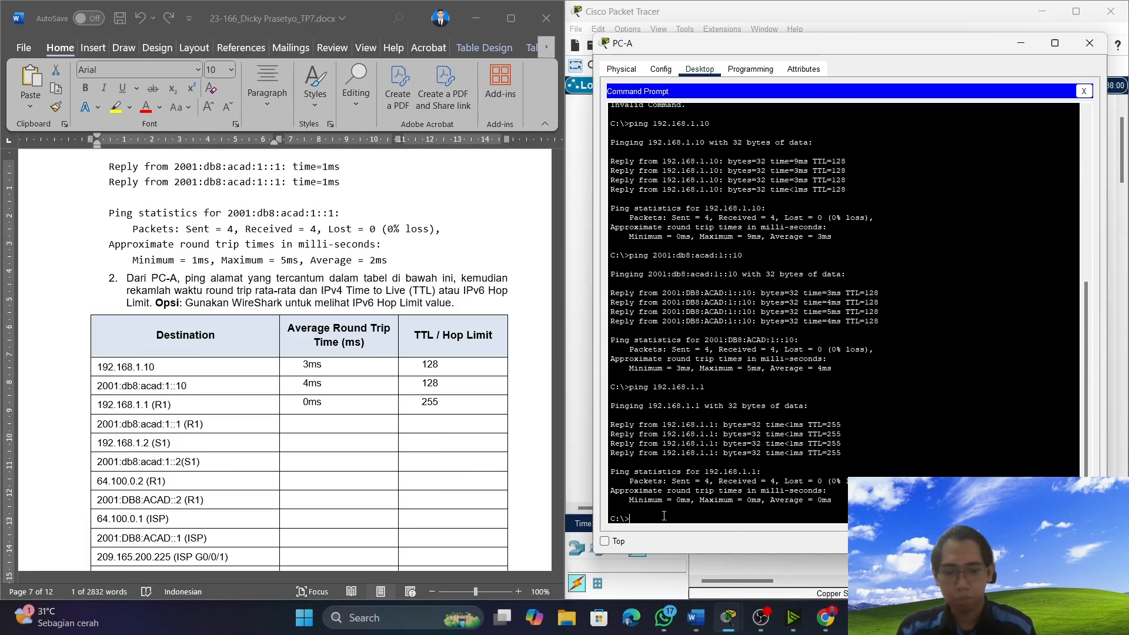
type("ping")
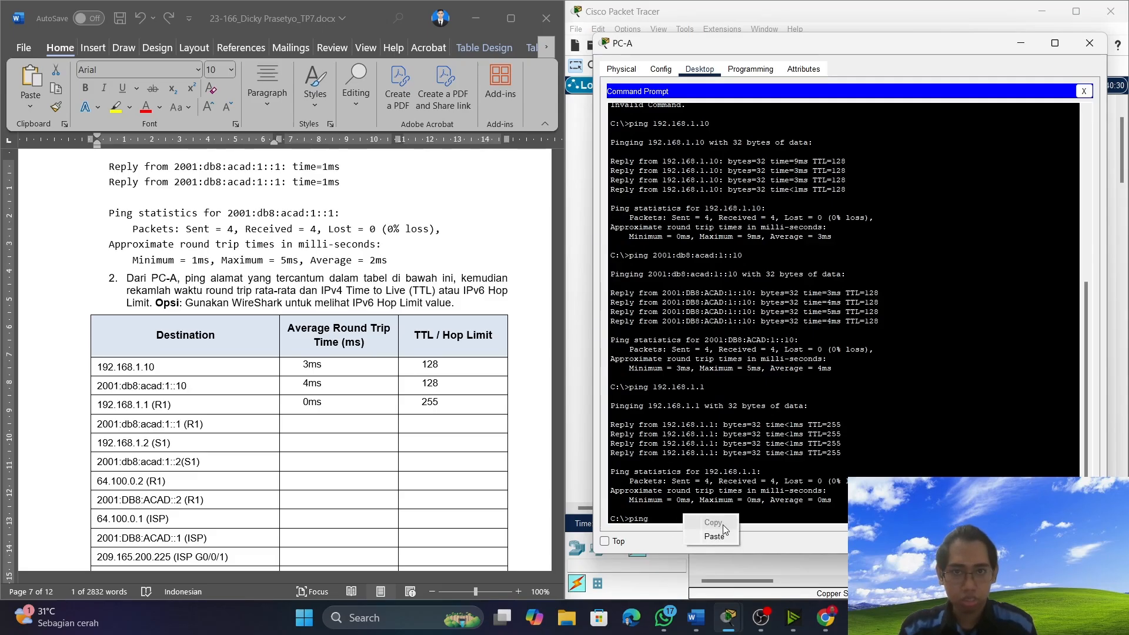
key("ctrl+v")
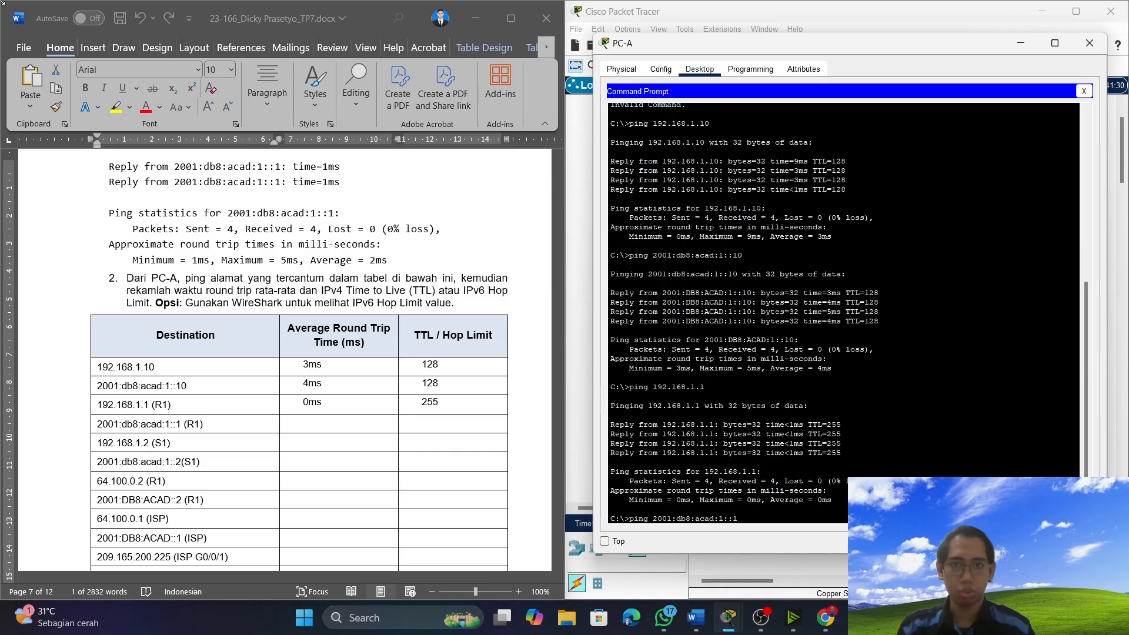
key("Return")
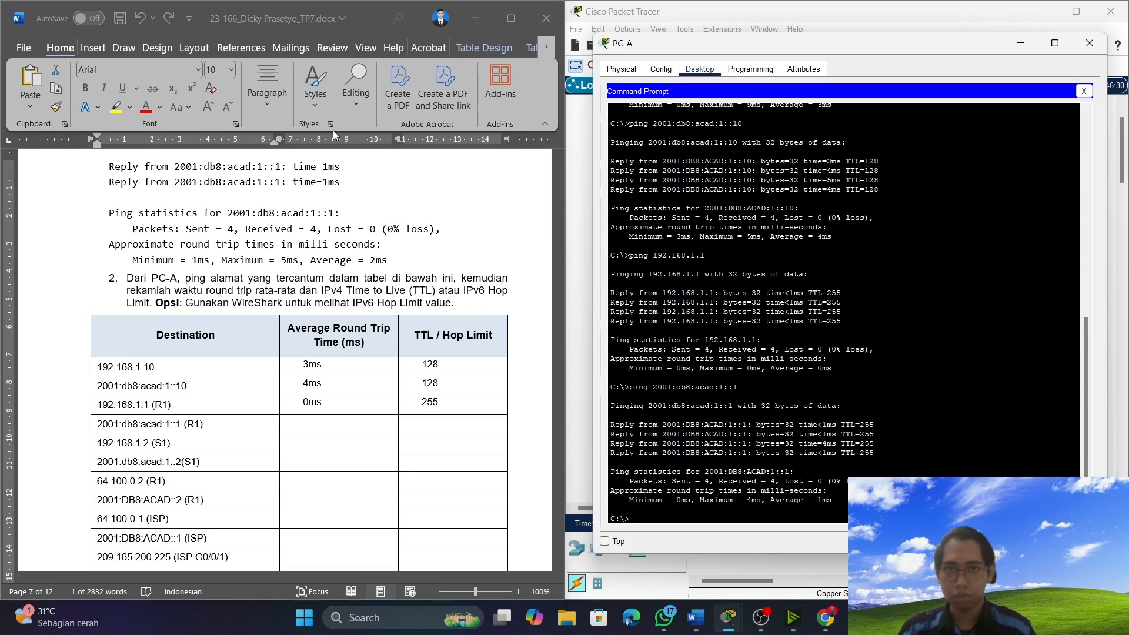
Record a hop limit of 255 and an average round trip time of 1ms for 2001:db8:acad:1::1 (R1) in the table.
left_click(446, 419)
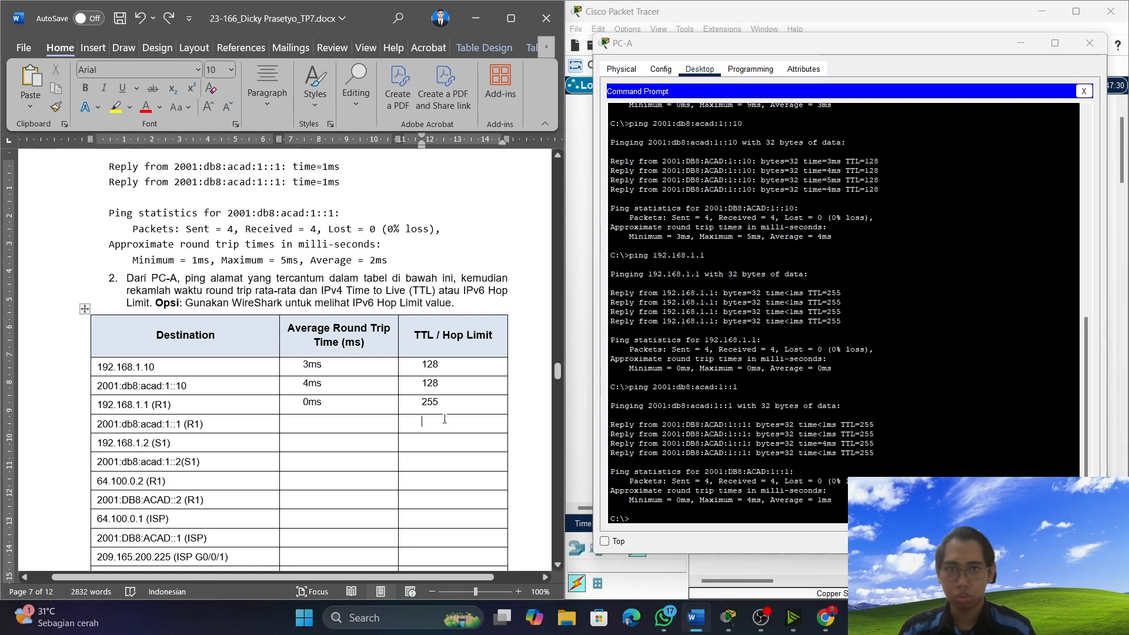
type("255")
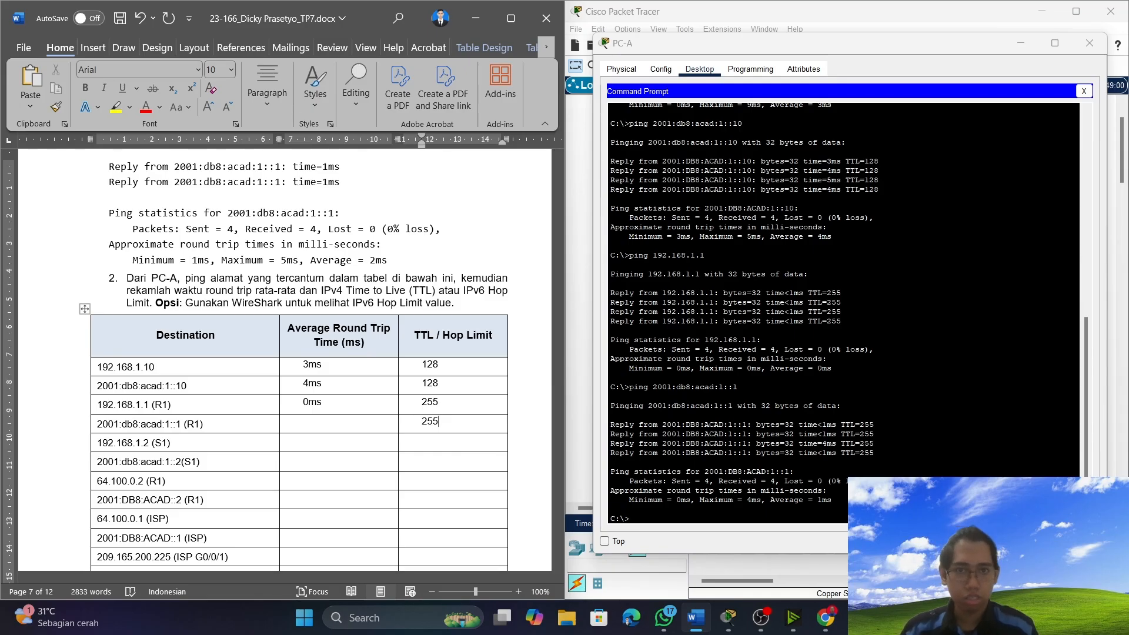
left_click(319, 421)
type("1")
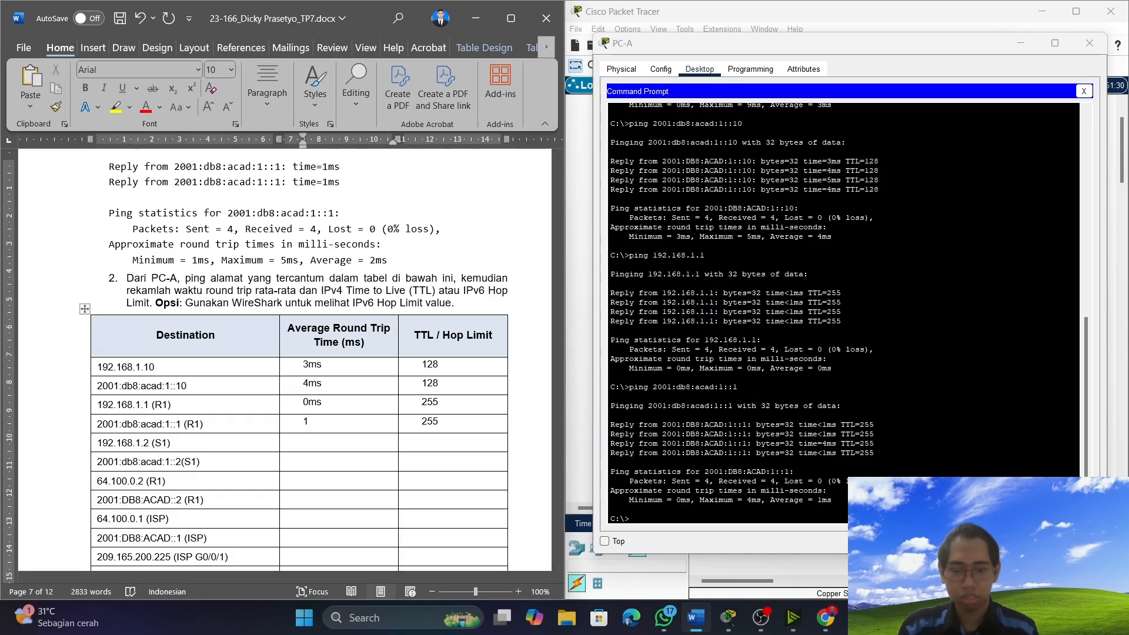
type("ms")
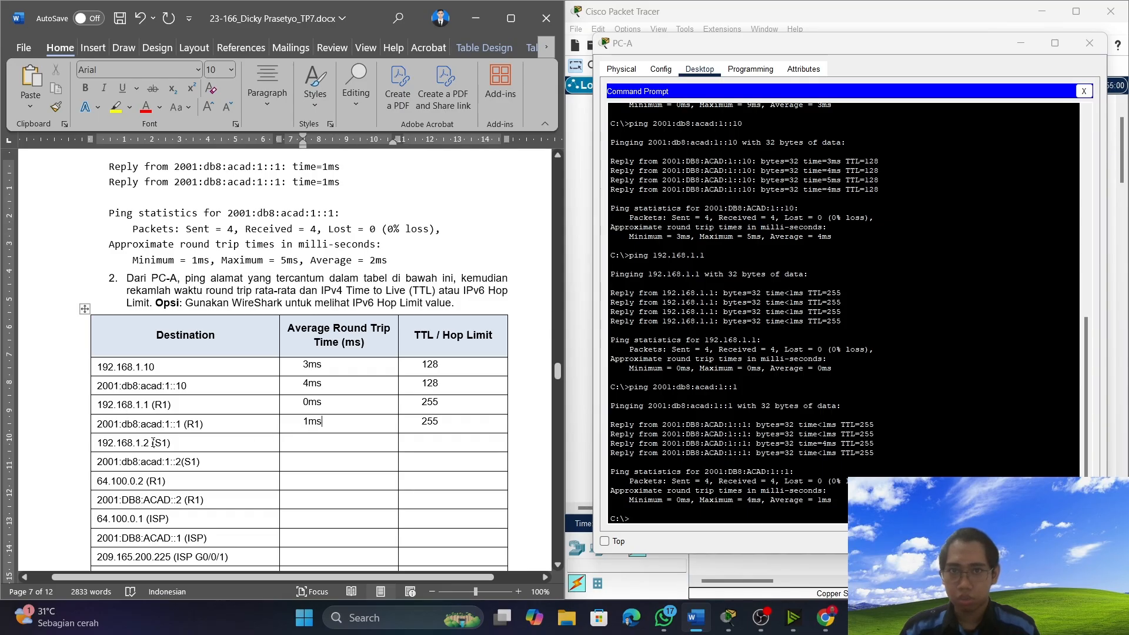
Copy S1's address 192.168.1.2 from the document's Destination table and ping it twice from PC-A.
left_click_drag(151, 442, 97, 442)
right_click(111, 445)
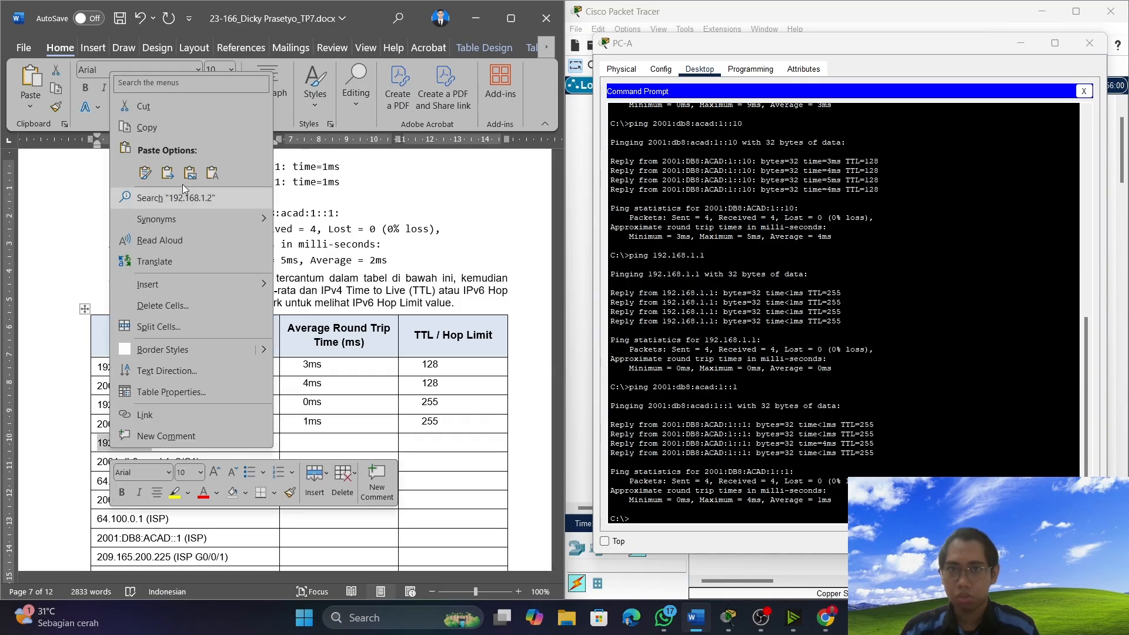
left_click(182, 126)
left_click(641, 516)
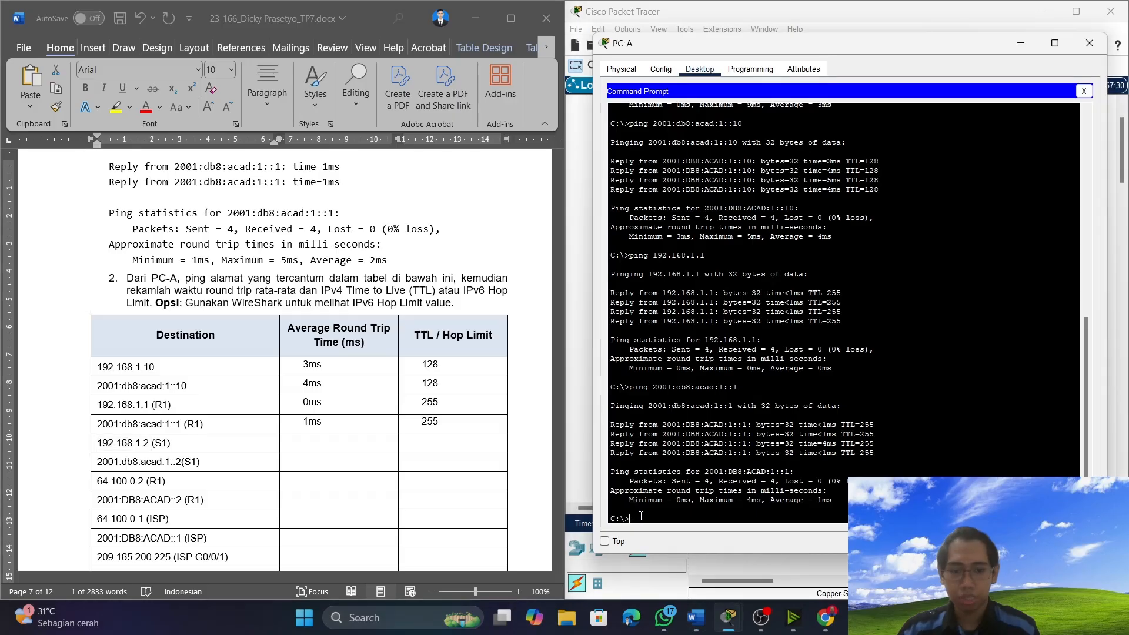
type("ping")
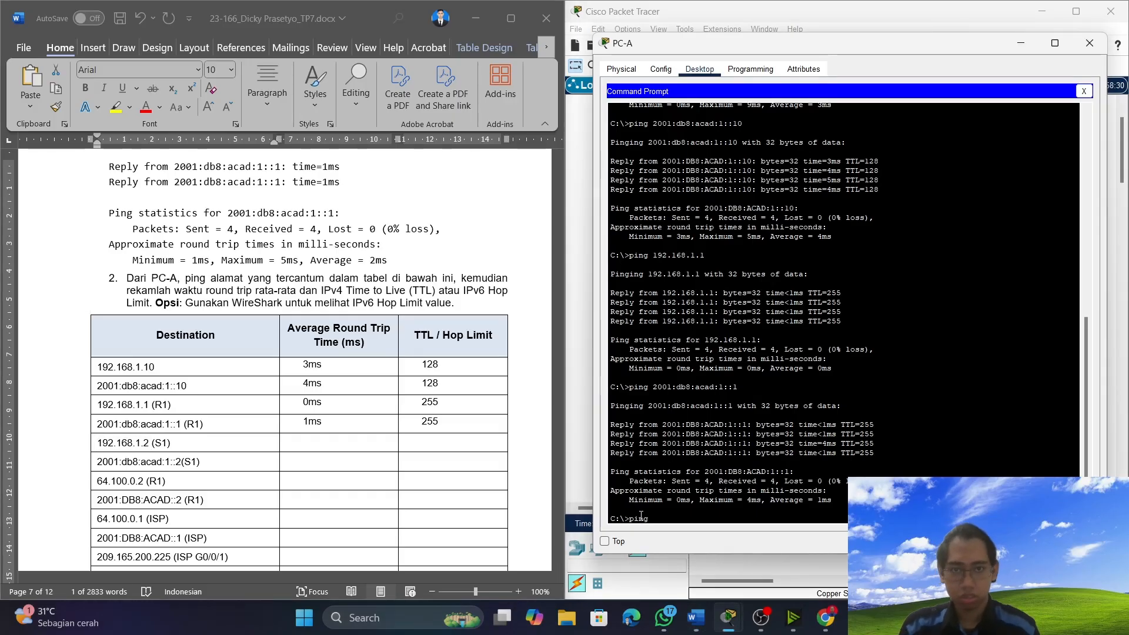
type("192.168.1.2")
key("Return")
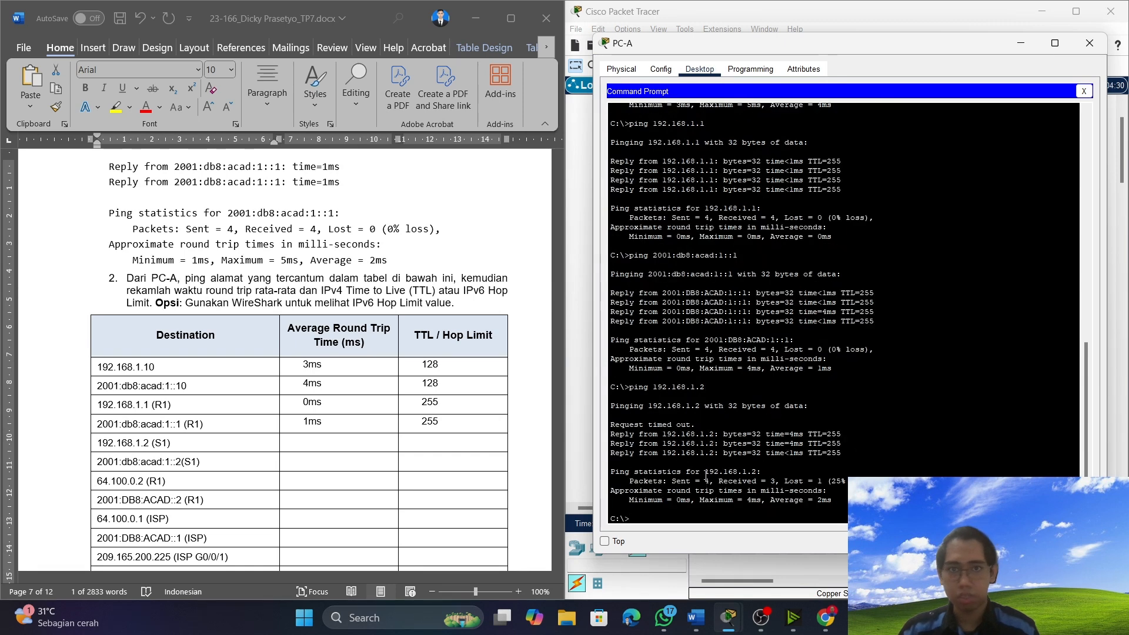
key("Up")
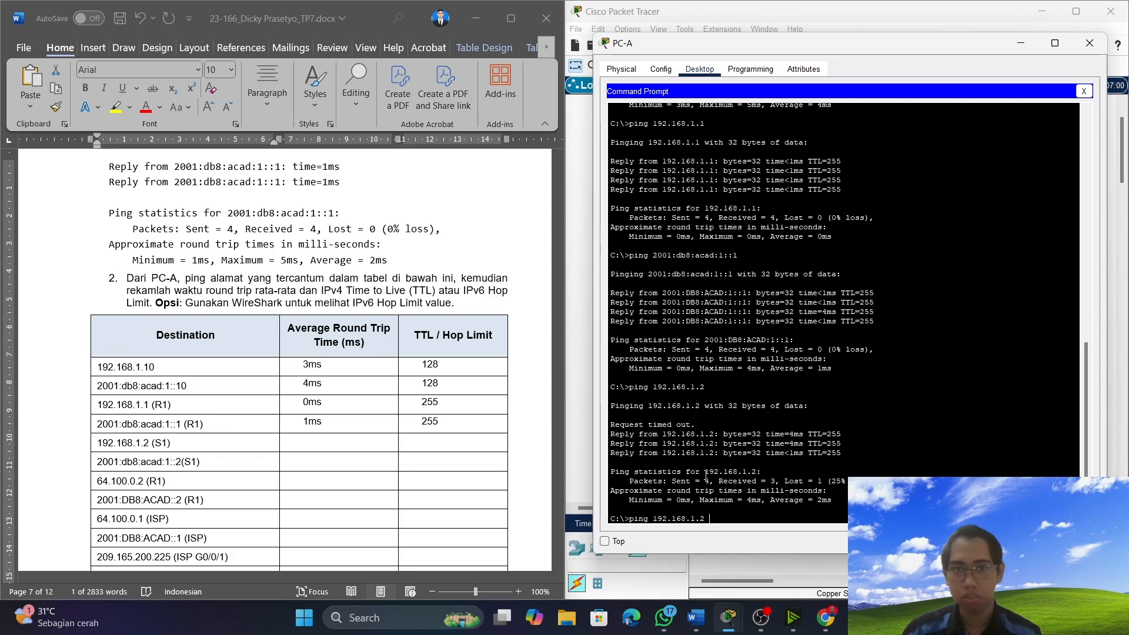
key("Return")
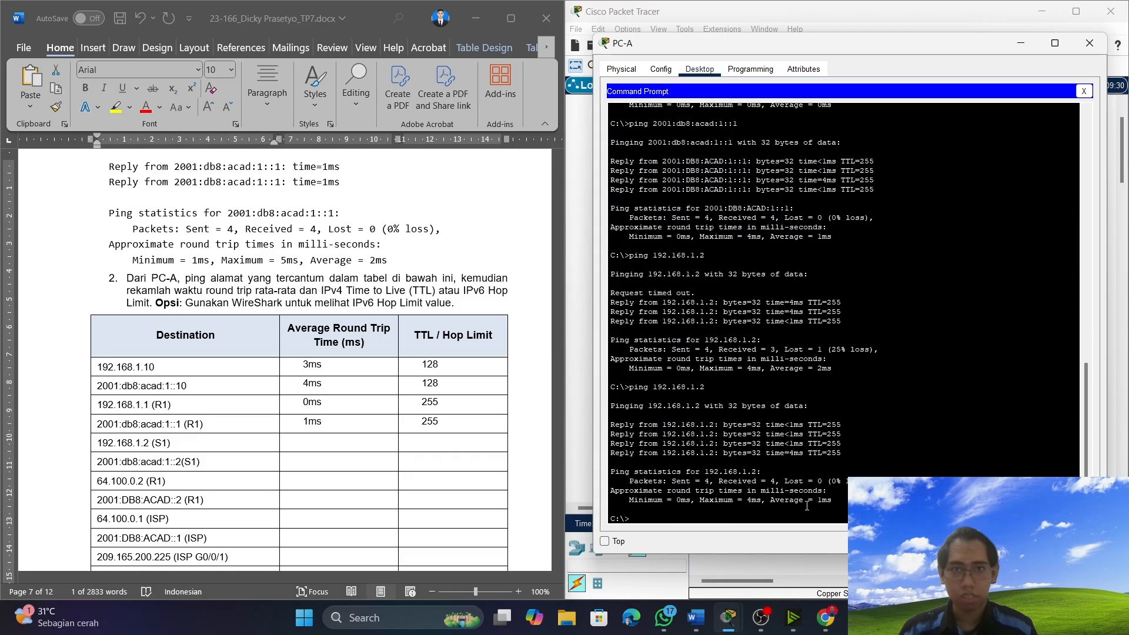
Record an average round trip time of 1ms and a TTL of 255 for 192.168.1.2 (S1) in the table.
left_click(311, 442)
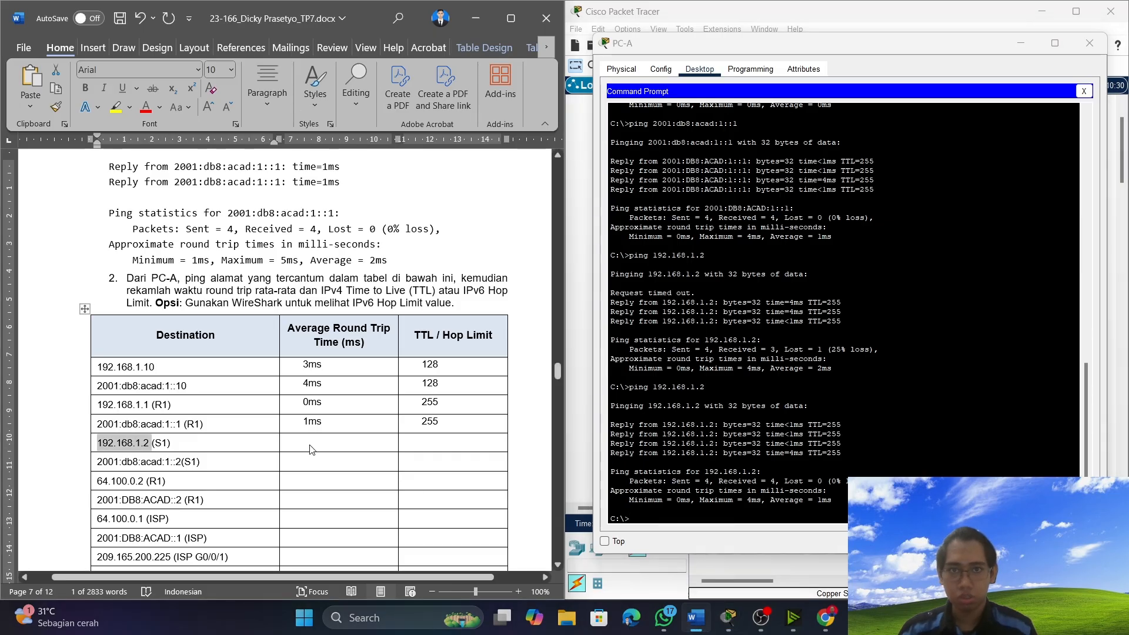
type("1ms")
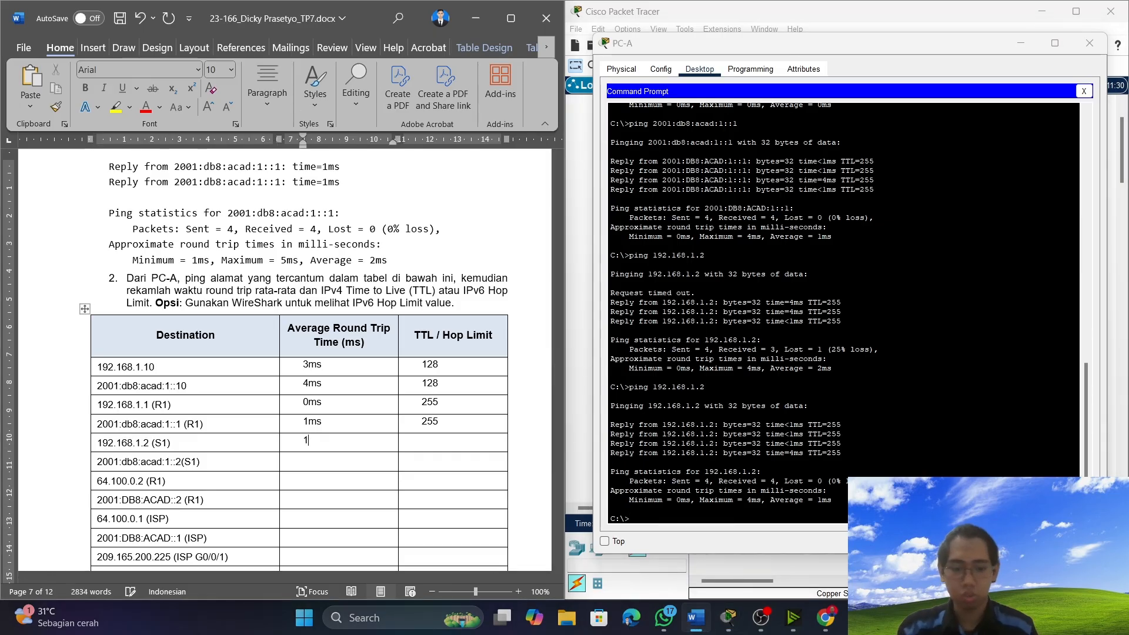
left_click(427, 440)
type("255")
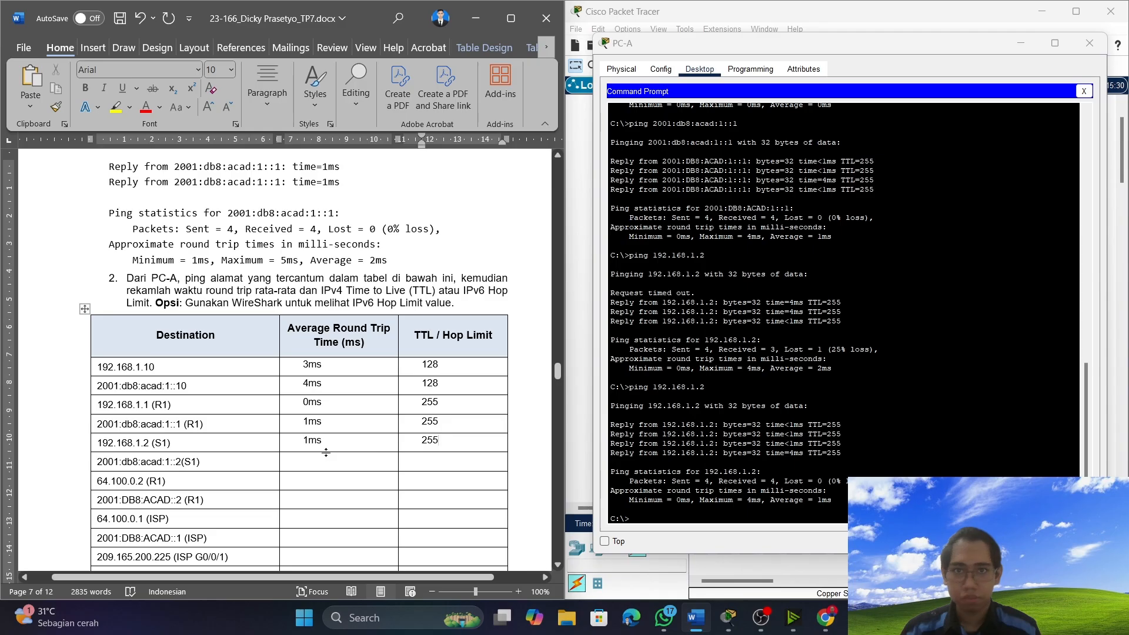
Copy S1's address 2001:db8:acad:1::2 from the document's Destination table and ping it from PC-A.
left_click_drag(183, 458, 99, 462)
right_click(105, 464)
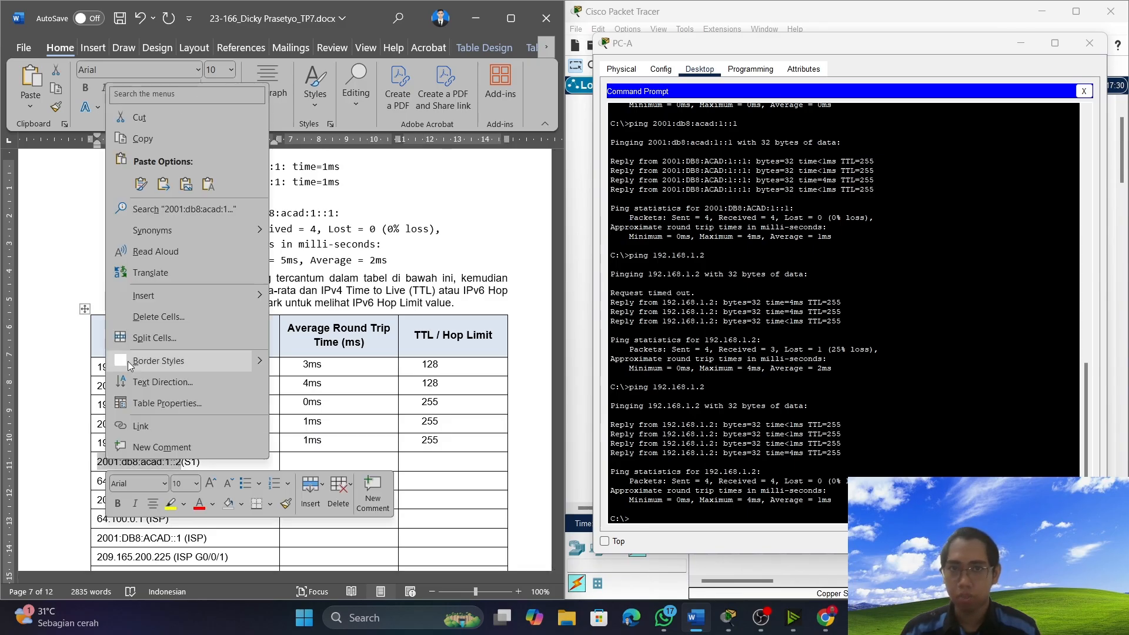
left_click(171, 136)
left_click(646, 522)
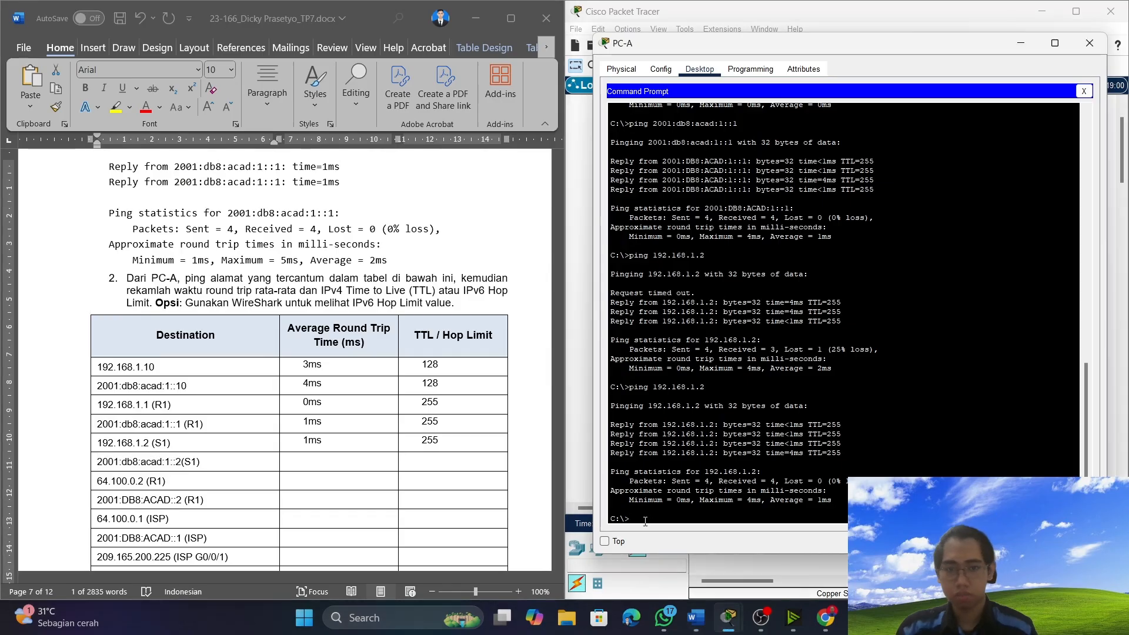
type("ping ")
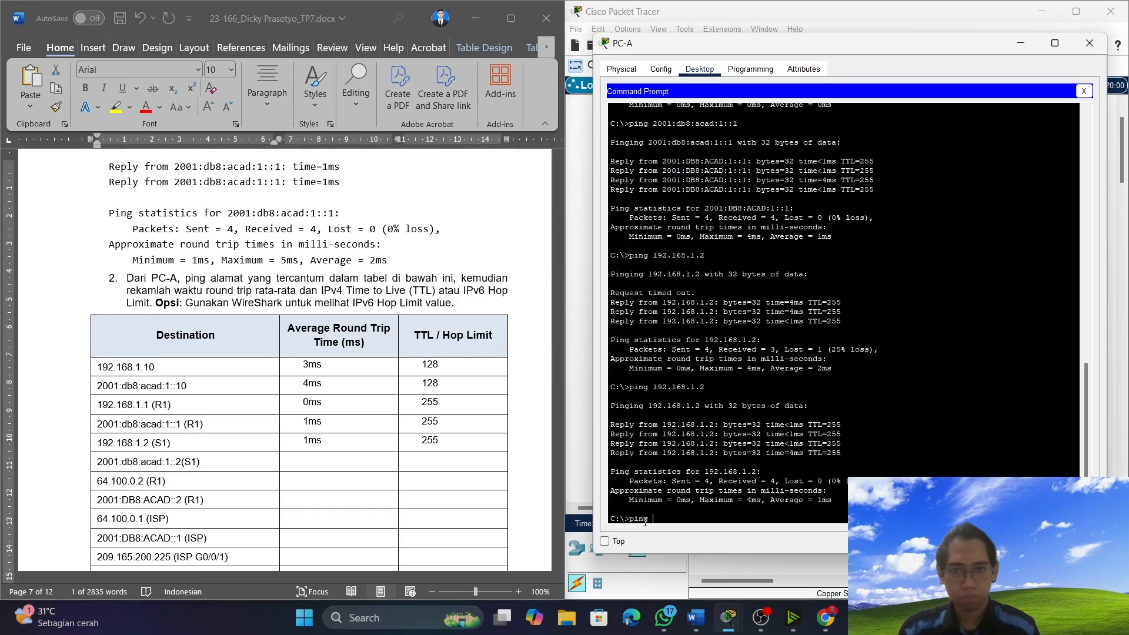
type("2001:db8:acad:1::2")
key("Return")
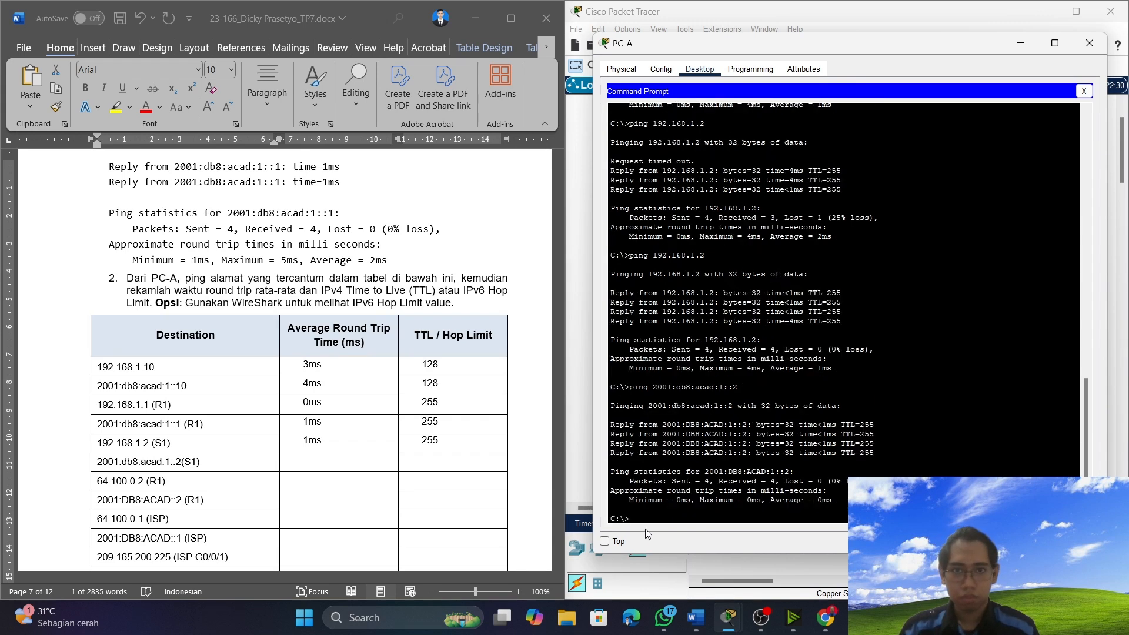
Record an average round trip time of 0ms and a hop limit of 255 for 2001:db8:acad:1::2 (S1) in the table.
left_click(349, 463)
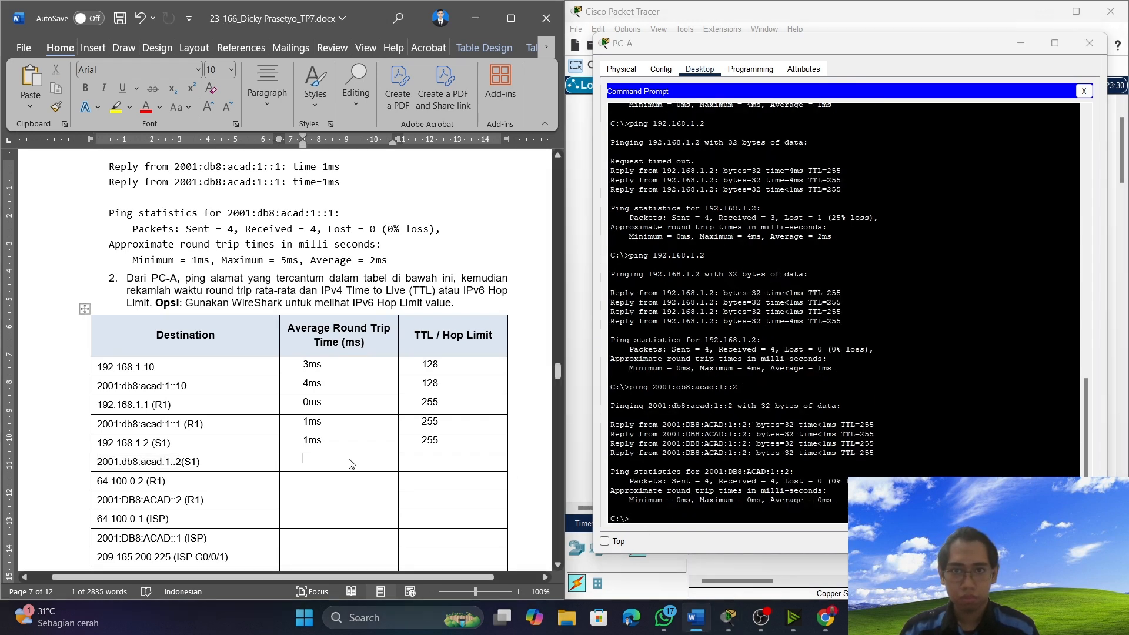
type("0ms")
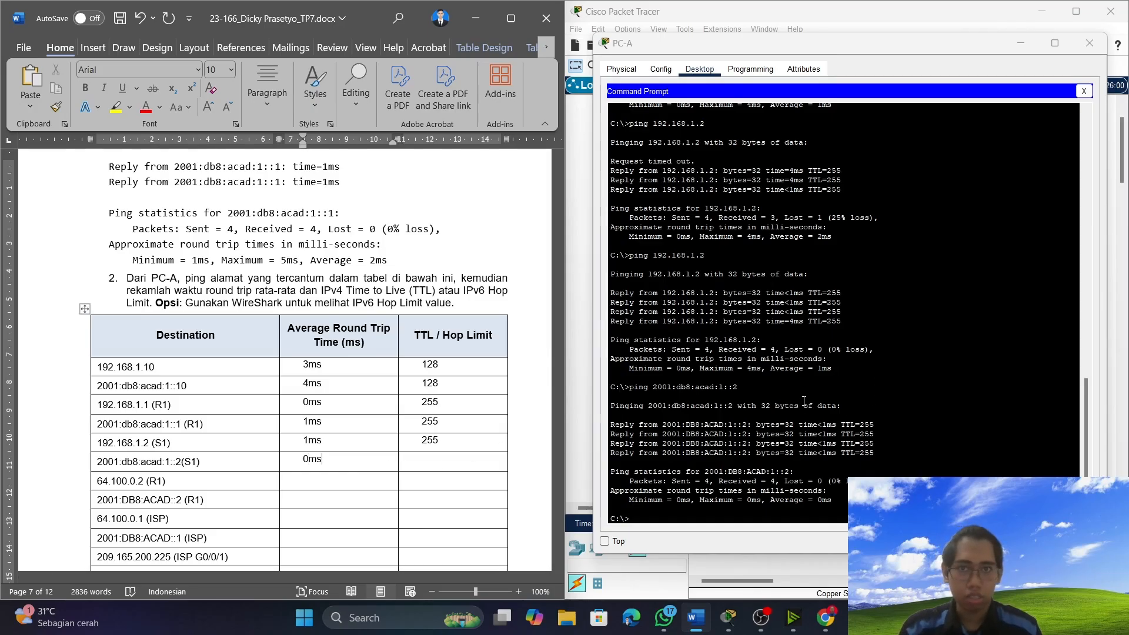
left_click(444, 460)
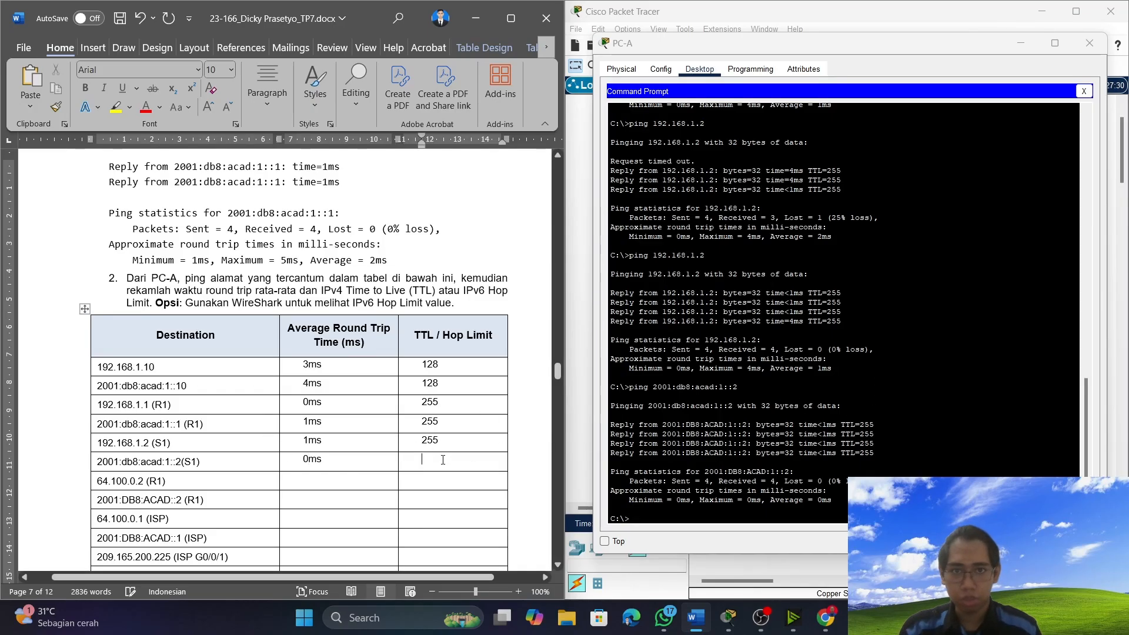
type("255")
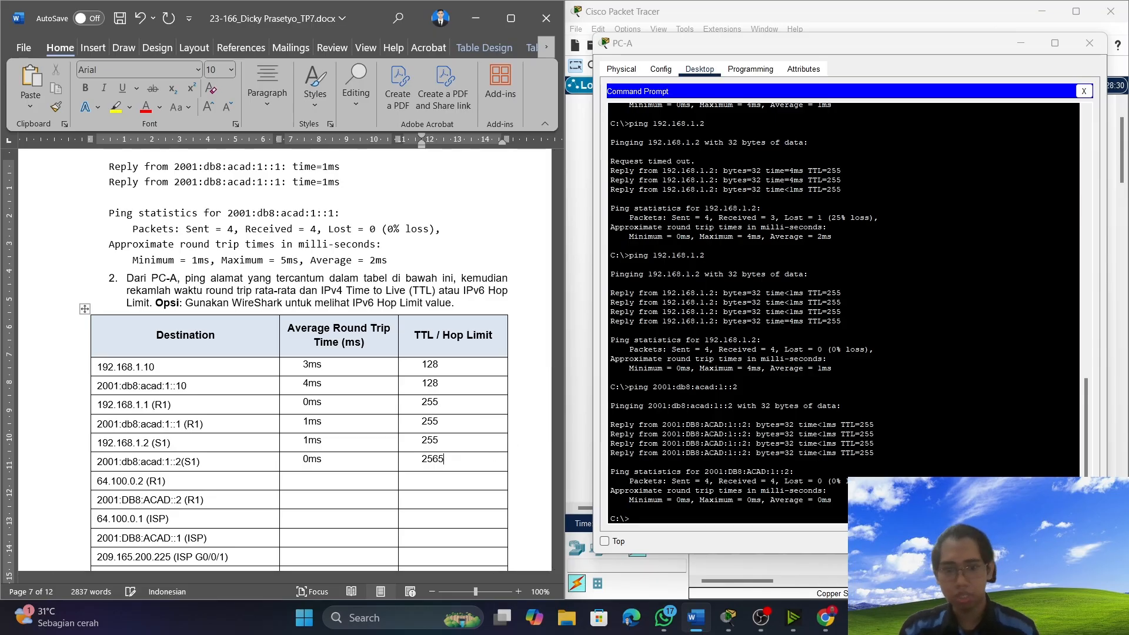
key("BackSpace")
type("5")
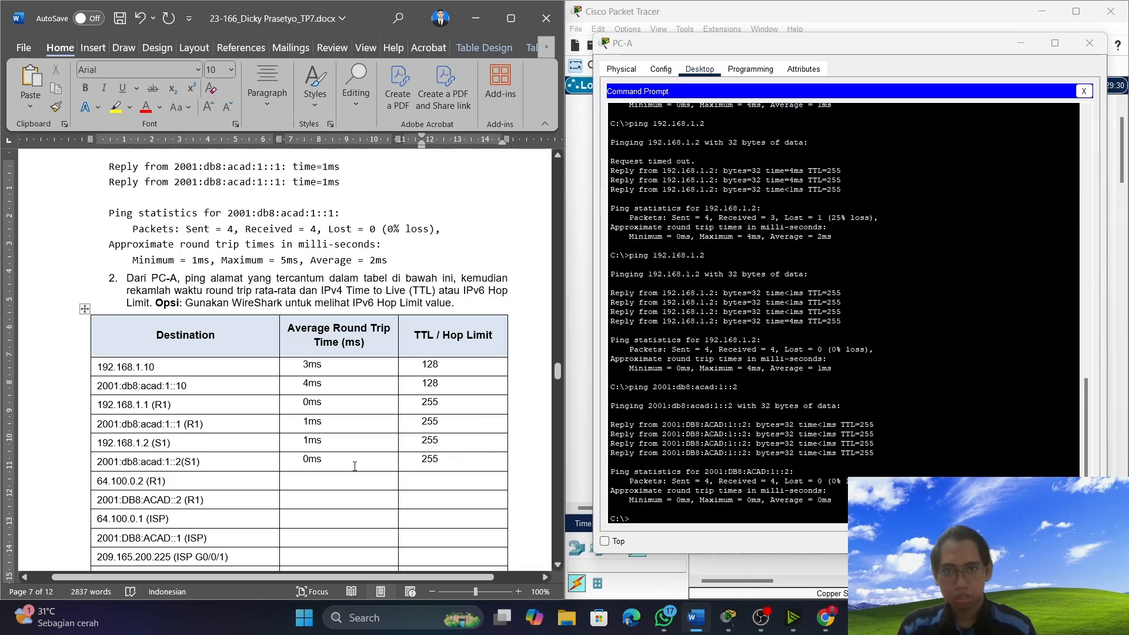
Copy R1's address 64.100.0.2 from the document's Destination table and ping it from PC-A.
left_click_drag(146, 481, 92, 482)
right_click(110, 483)
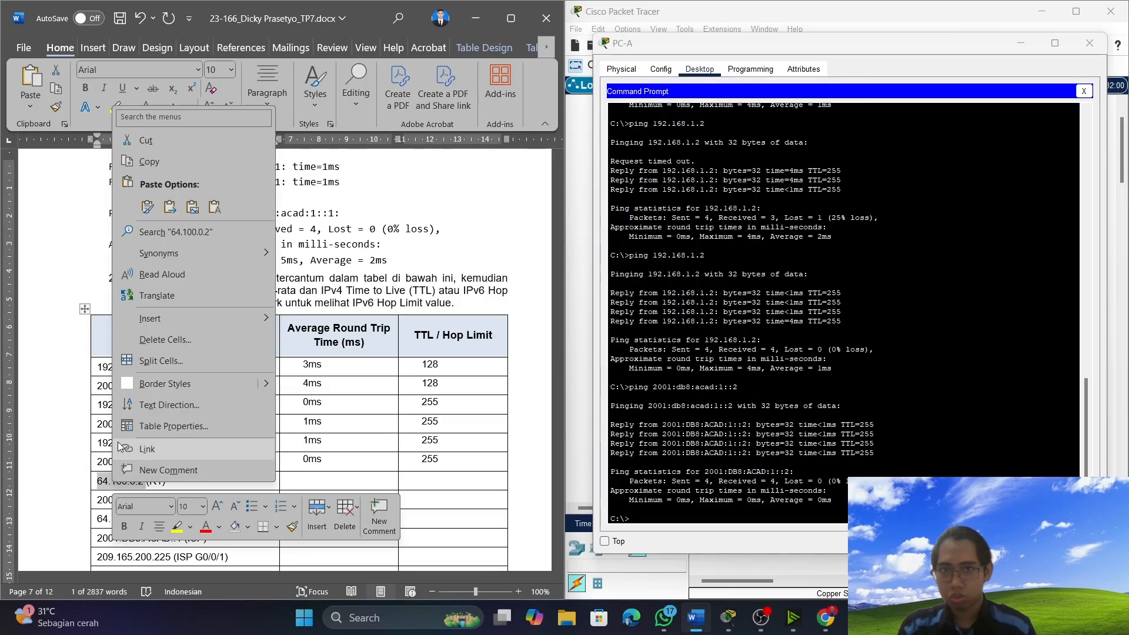
left_click(140, 170)
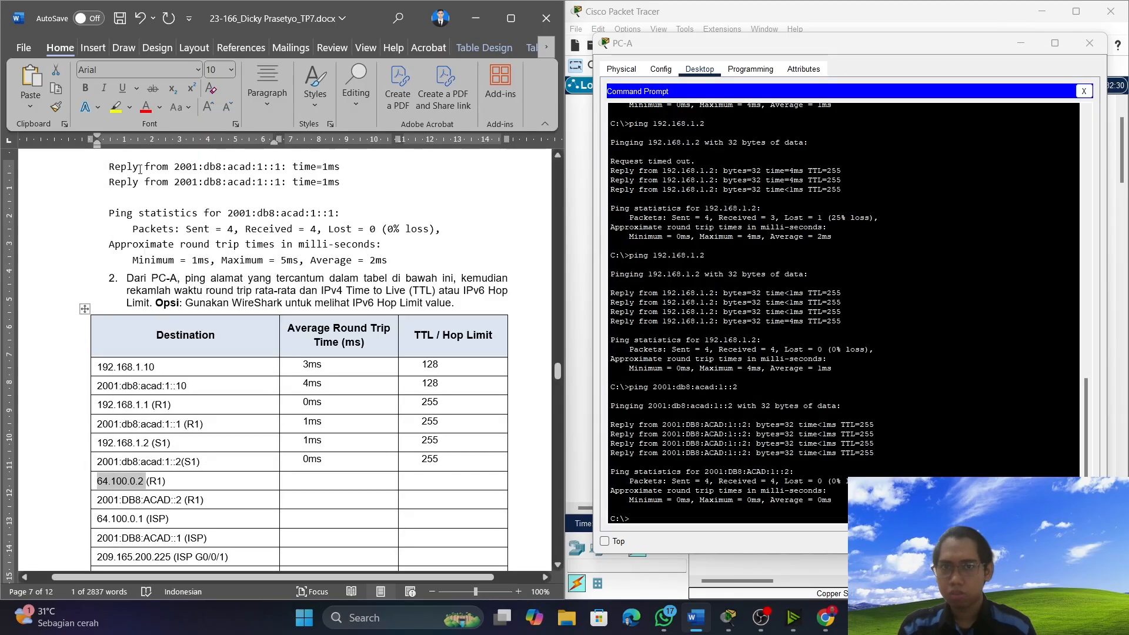
left_click(790, 518)
type("p")
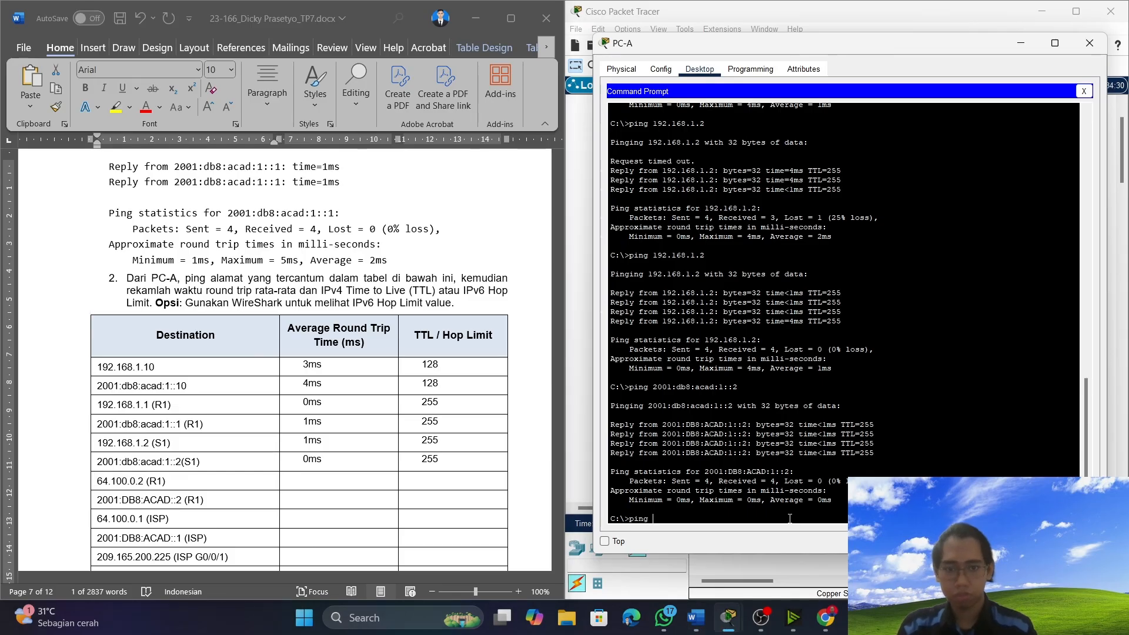
type("ing")
right_click(790, 518)
left_click(813, 540)
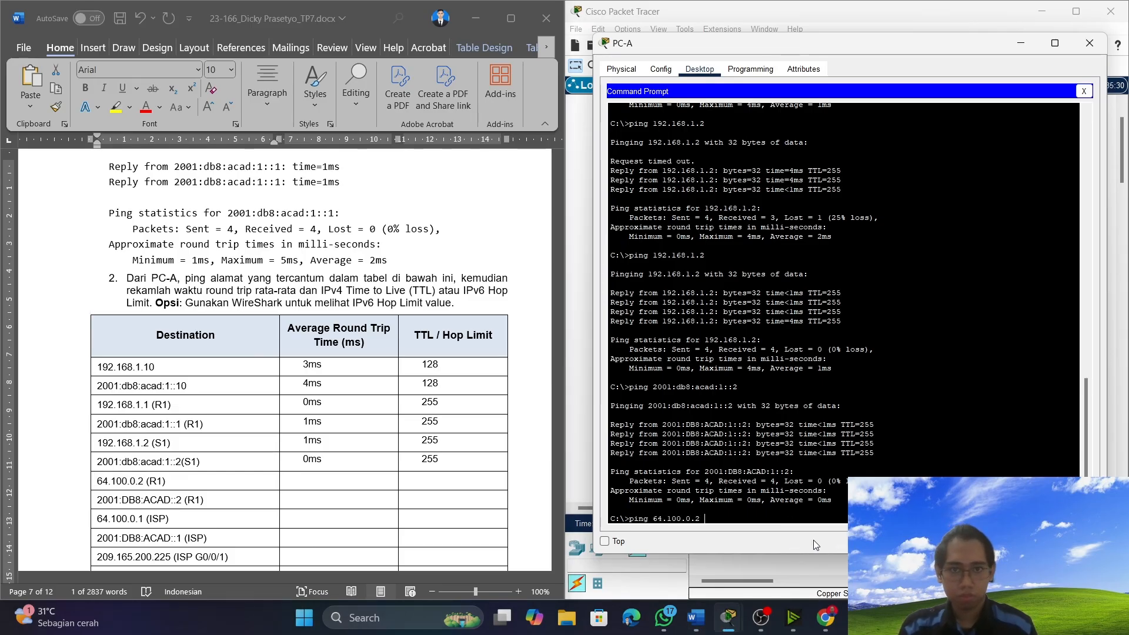
key("Return")
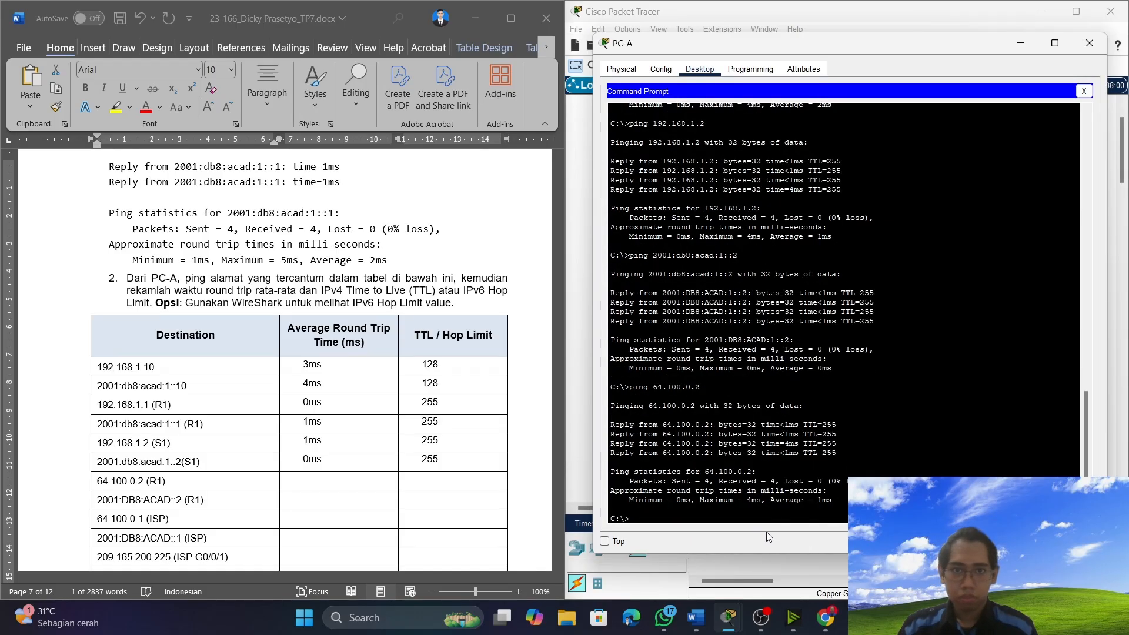
Record an average round trip time of 1ms and a TTL of 255 for 64.100.0.2 (R1) in the table.
left_click(333, 482)
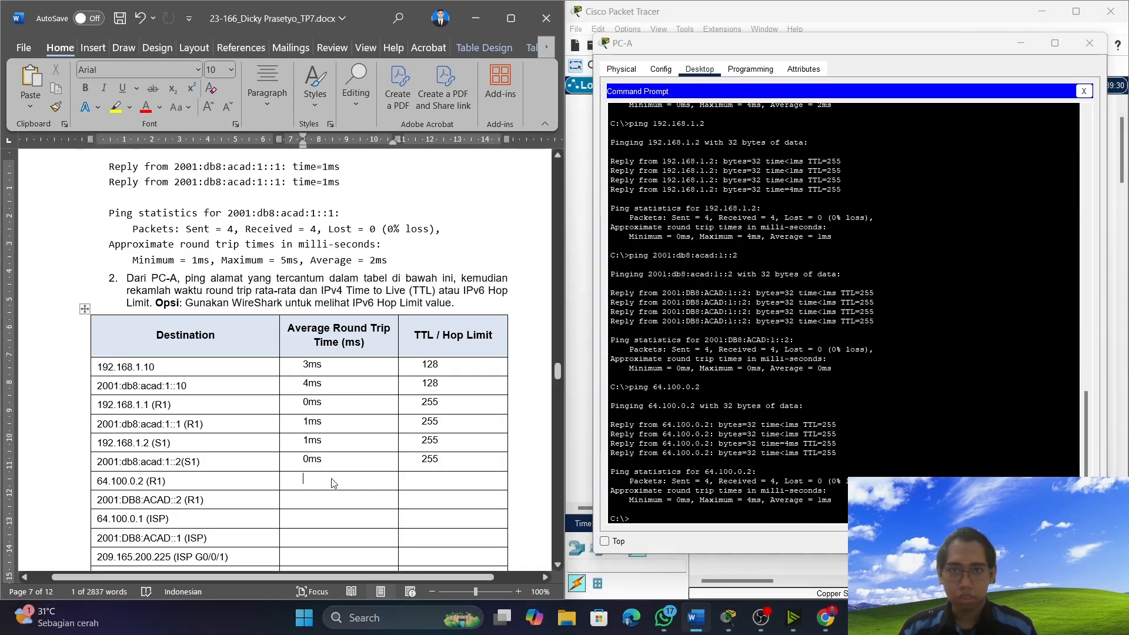
type("1ms")
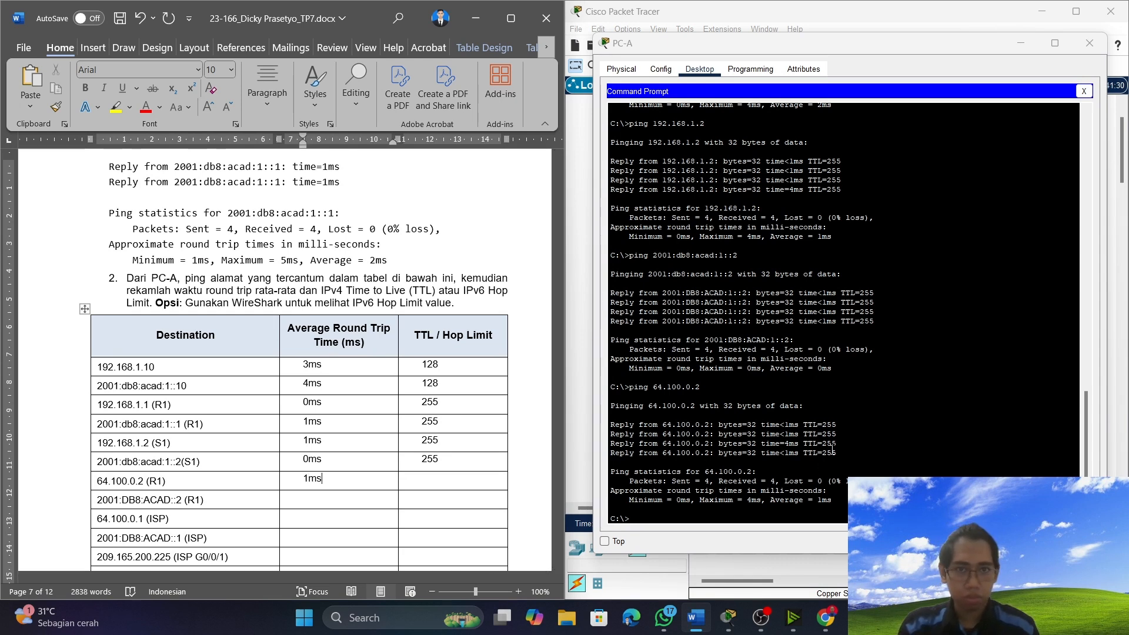
left_click(431, 480)
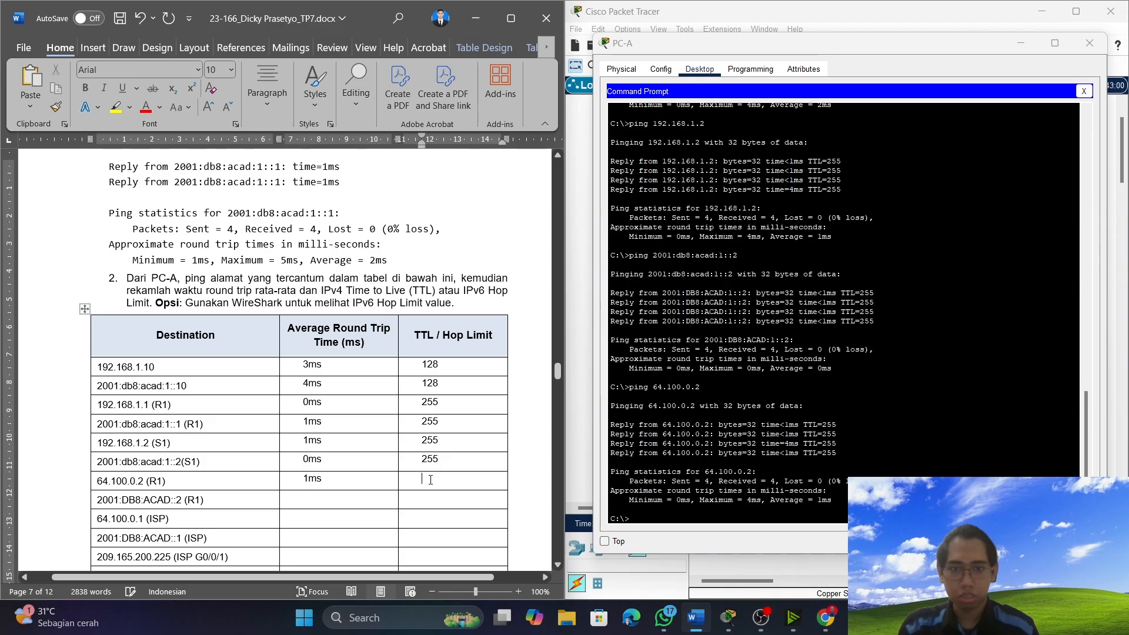
type("255")
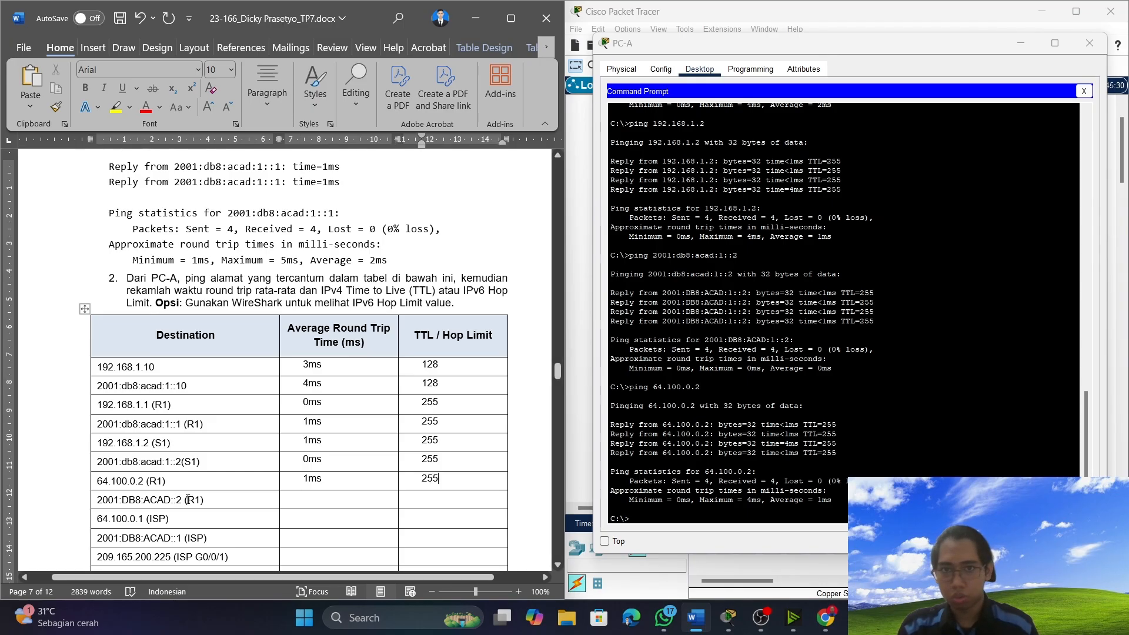
Copy R1's address 2001:DB8:ACAD::2 from the document's Destination table and ping it from PC-A.
left_click_drag(187, 499, 97, 499)
right_click(98, 499)
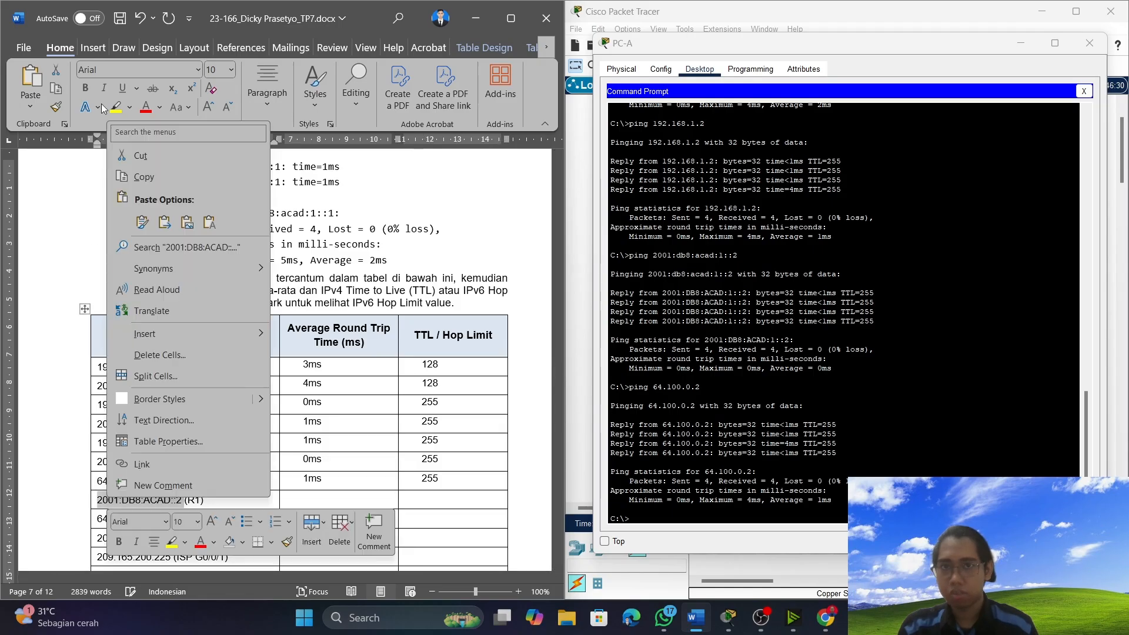
left_click(166, 180)
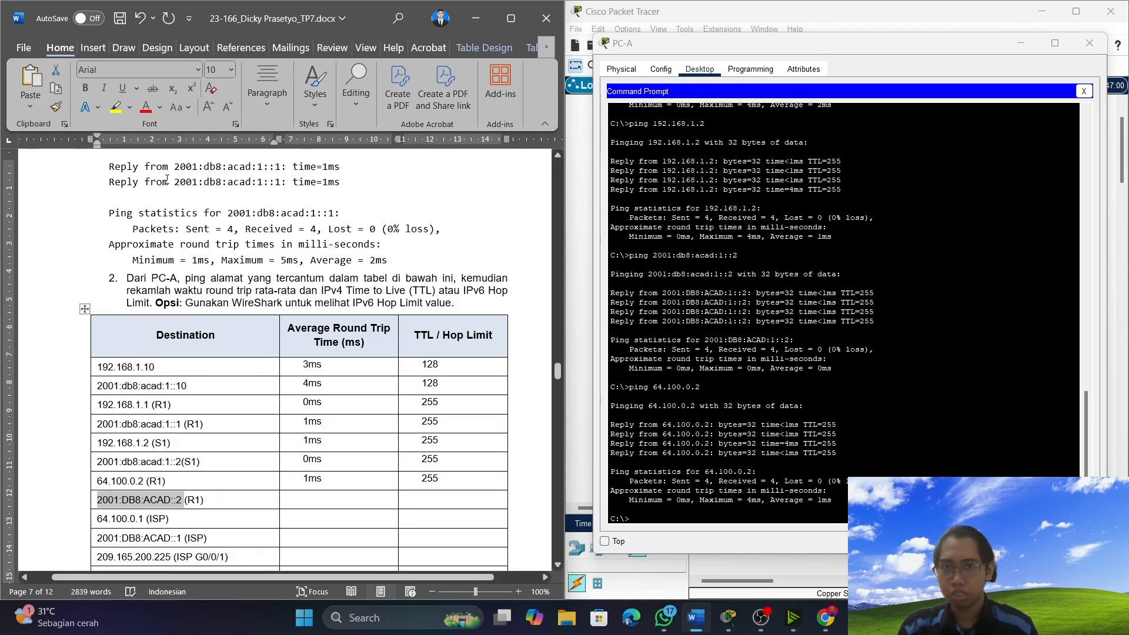
left_click(775, 510)
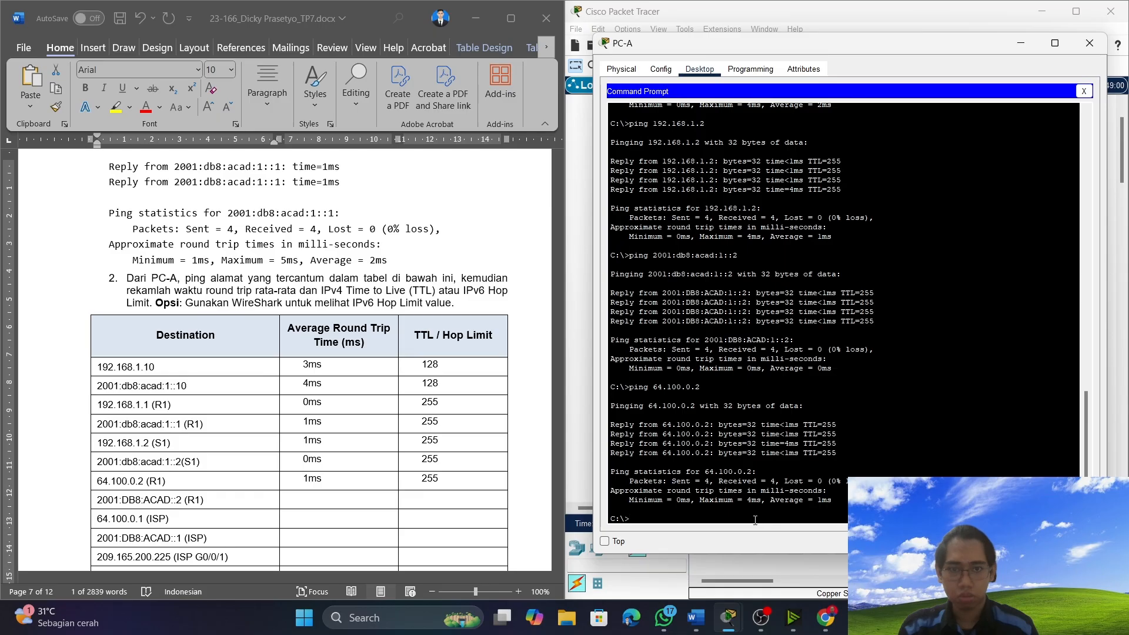
type("p")
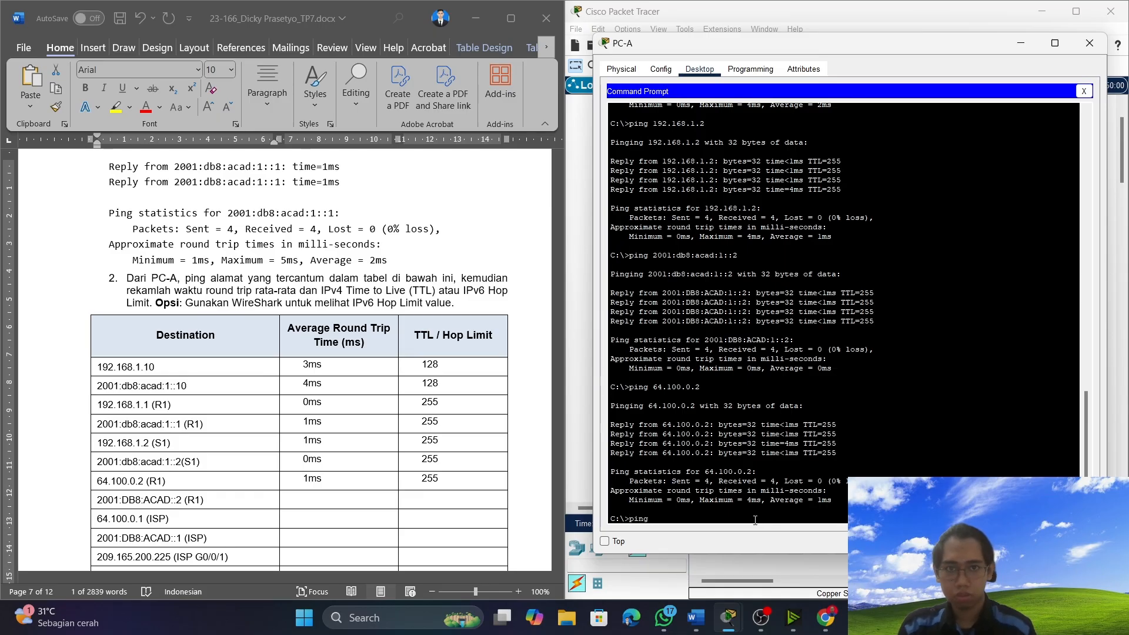
type("ing")
right_click(755, 518)
left_click(783, 547)
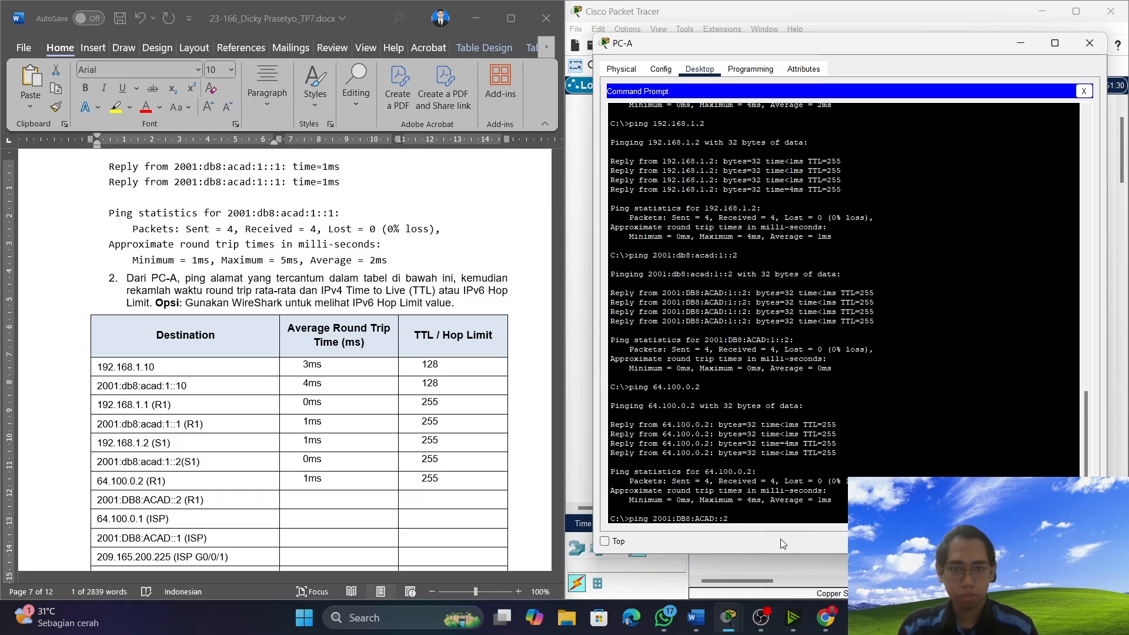
key("Return")
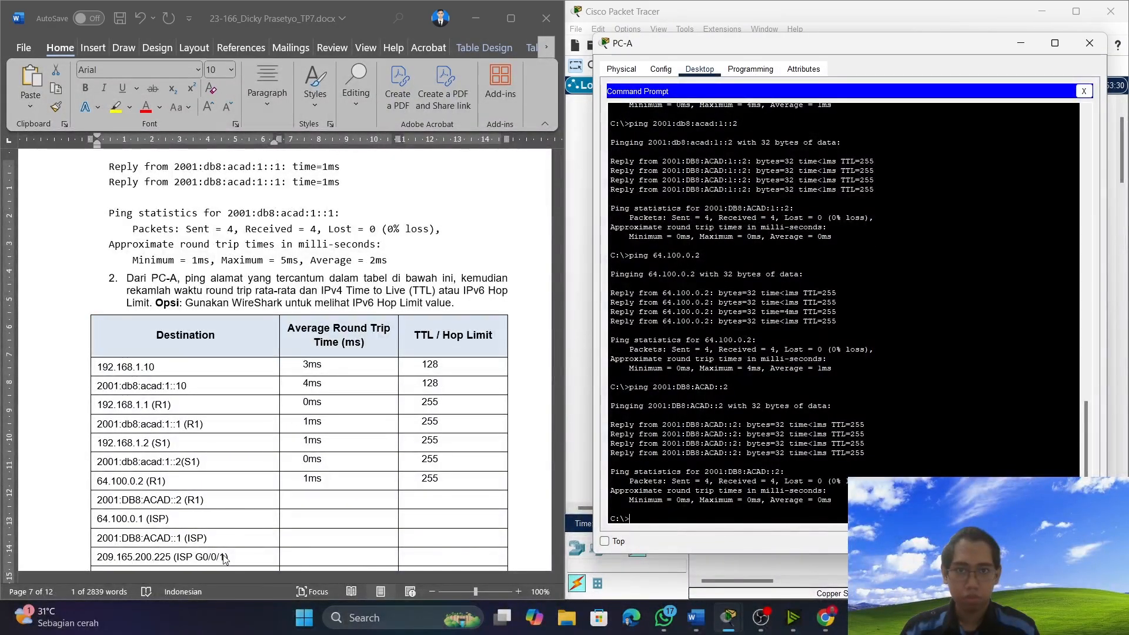
Record an average round trip time of 0ms and a hop limit of 255 for 2001:DB8:ACAD::2 (R1) in the table.
left_click(303, 502)
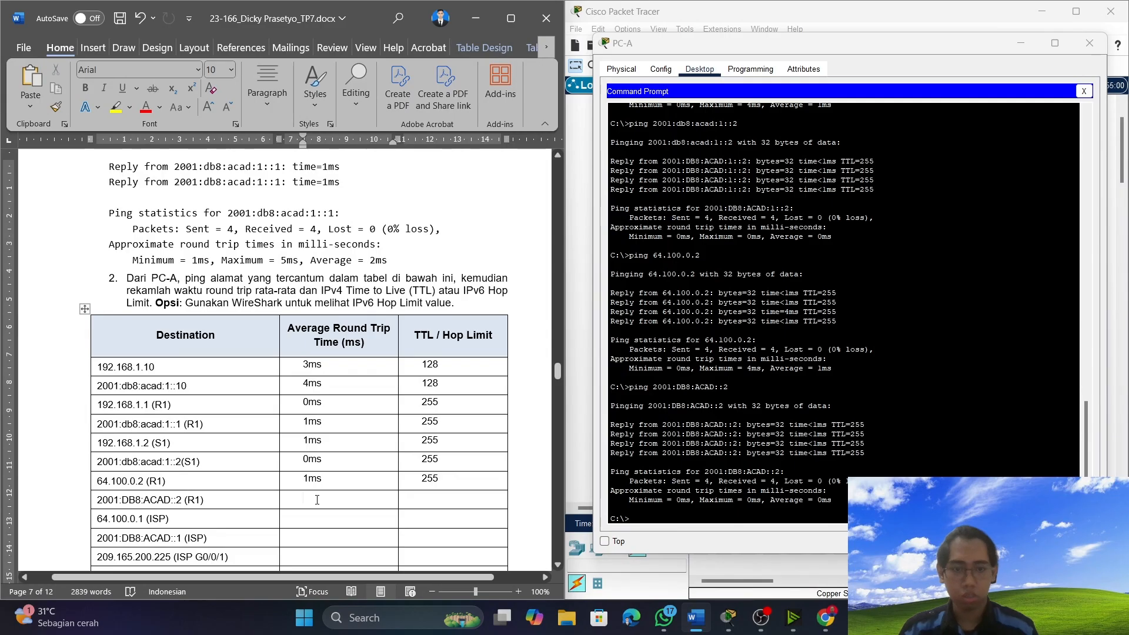
type("0ms")
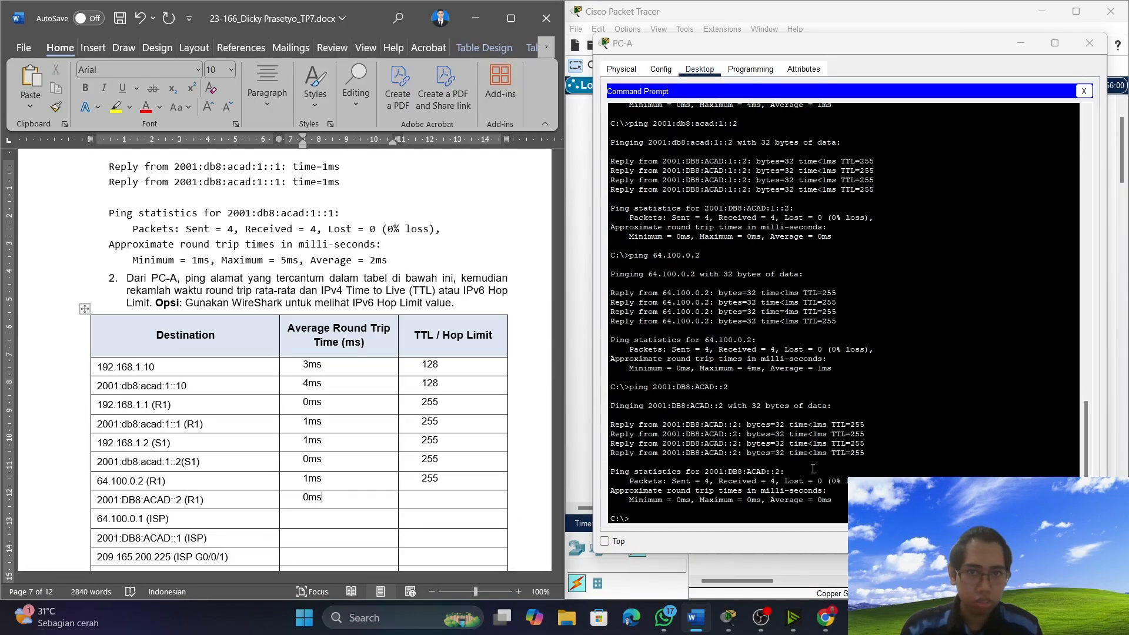
left_click(430, 498)
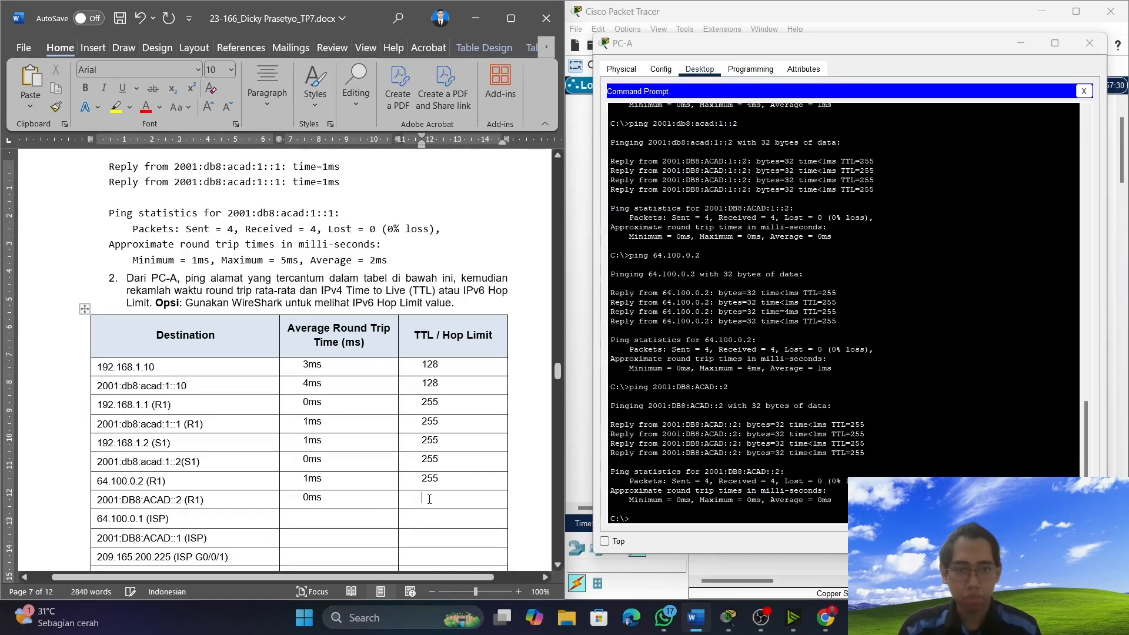
type("255")
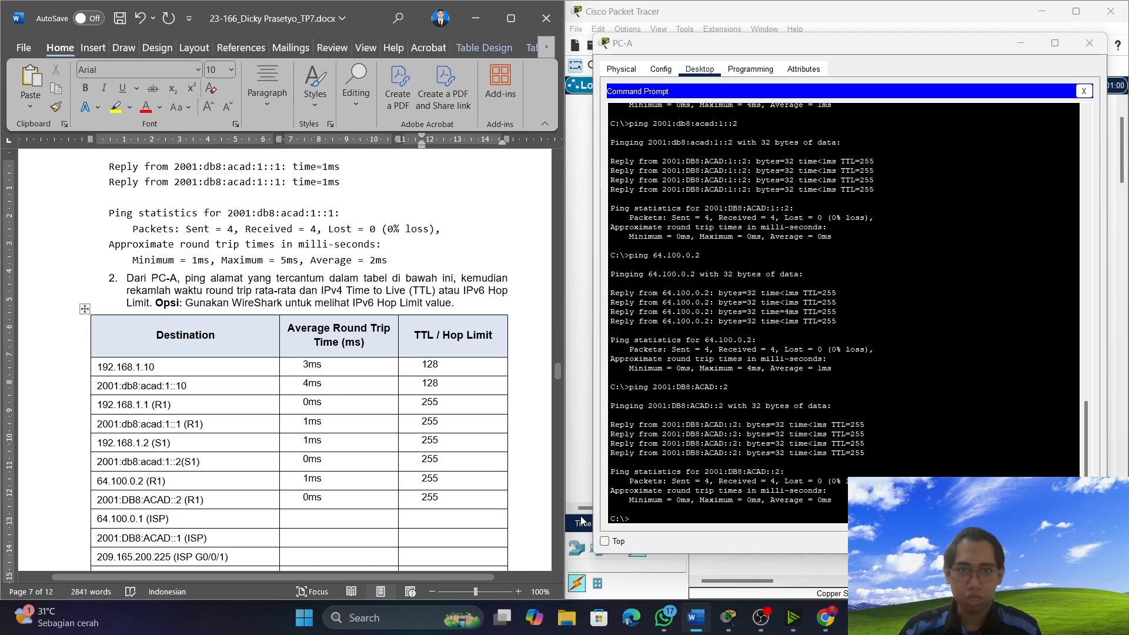
left_click(627, 515)
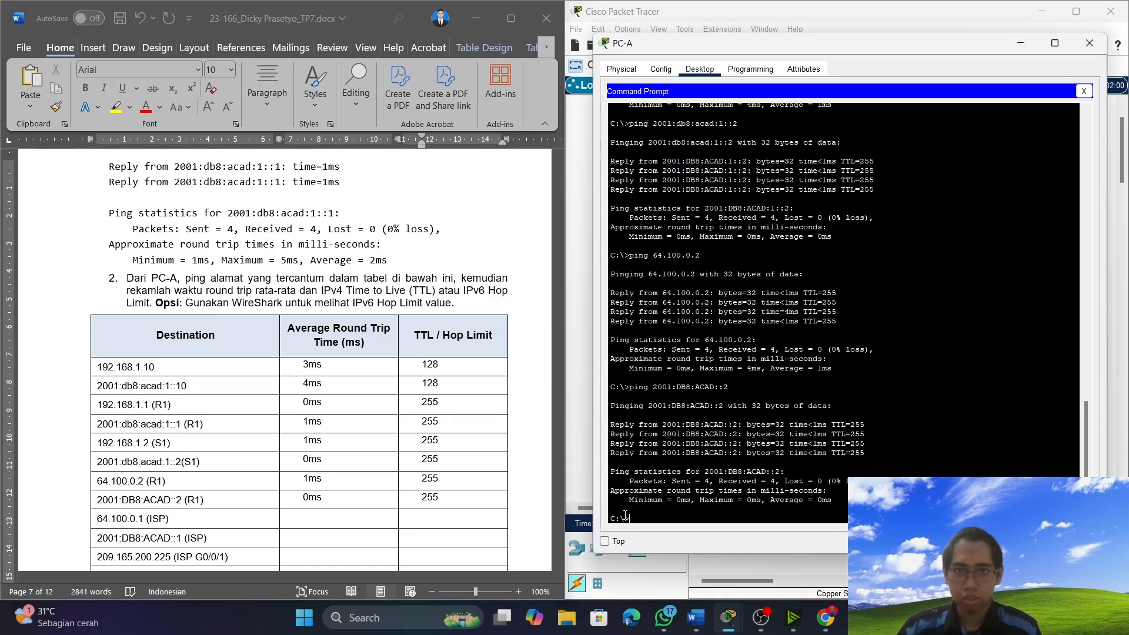
left_click(327, 517)
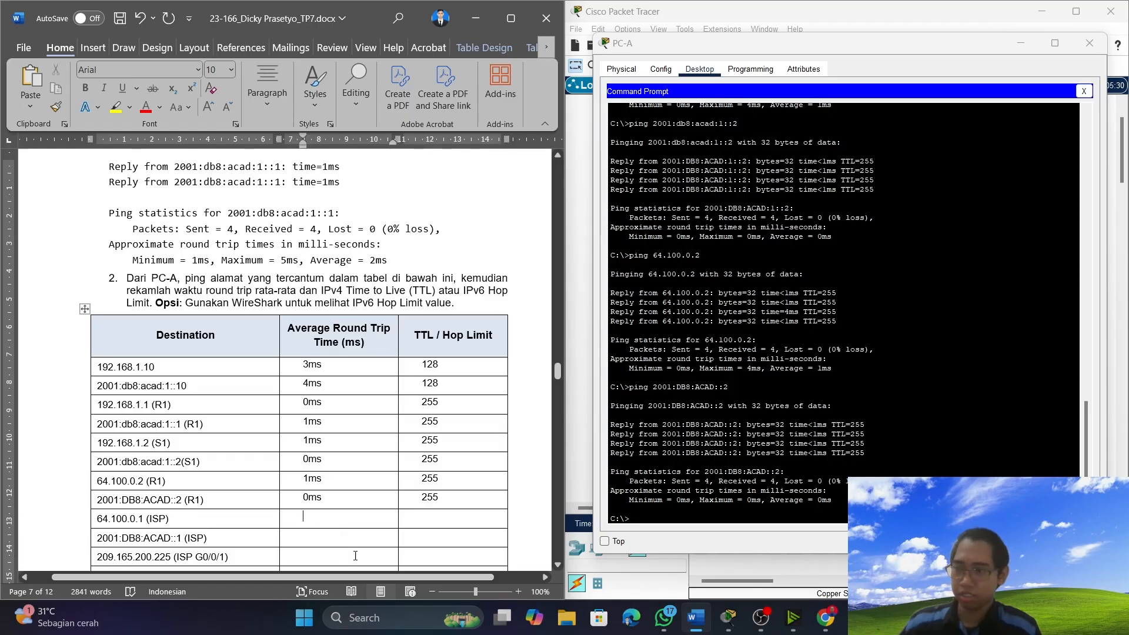
left_click(633, 520)
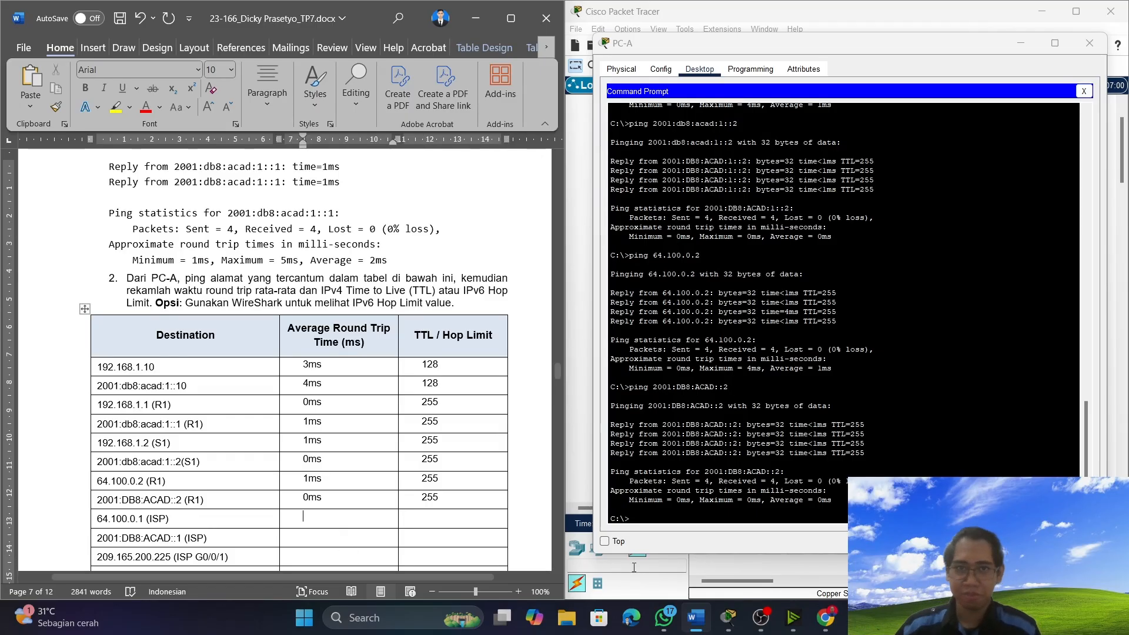
left_click(312, 517)
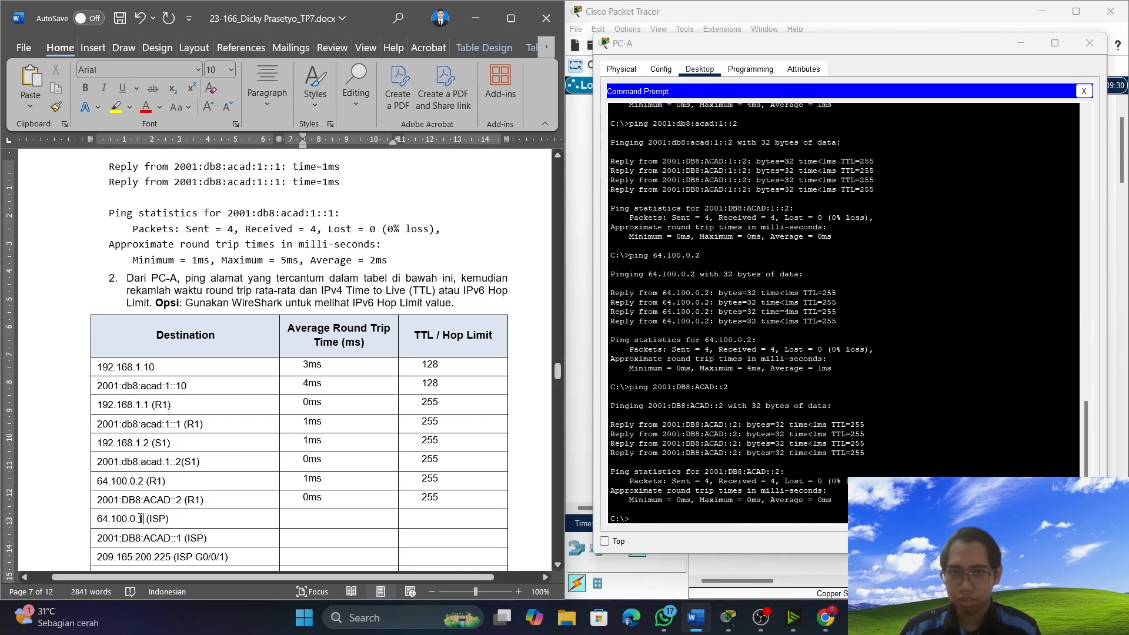
Copy the ISP address 64.100.0.1 from the document's Destination table and ping it twice from PC-A.
left_click_drag(141, 518, 97, 518)
right_click(104, 518)
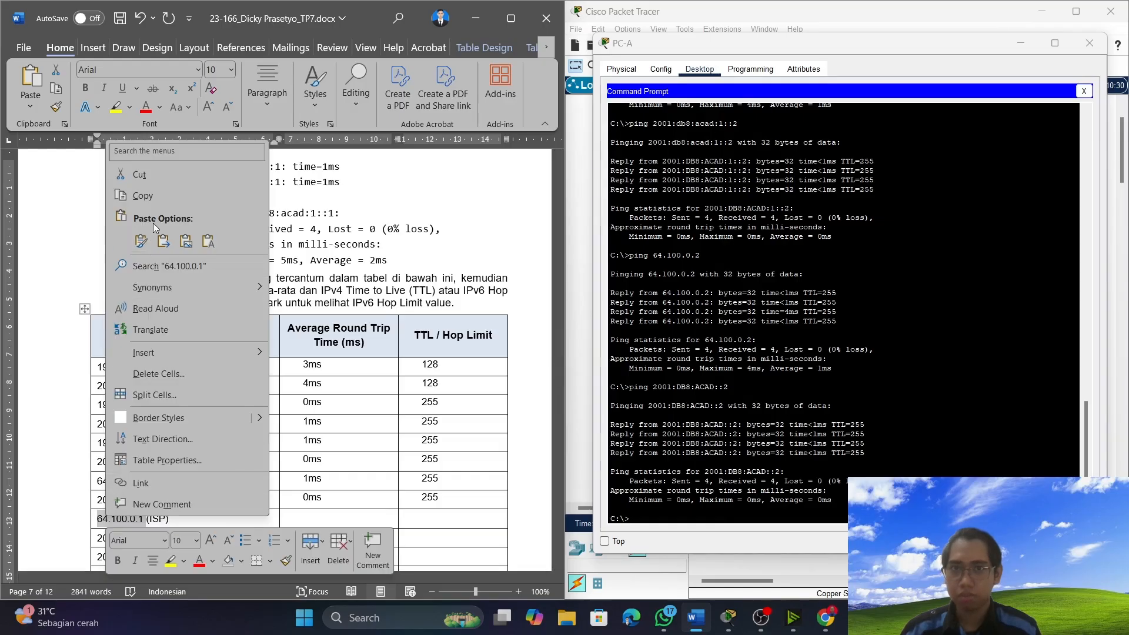
left_click(160, 196)
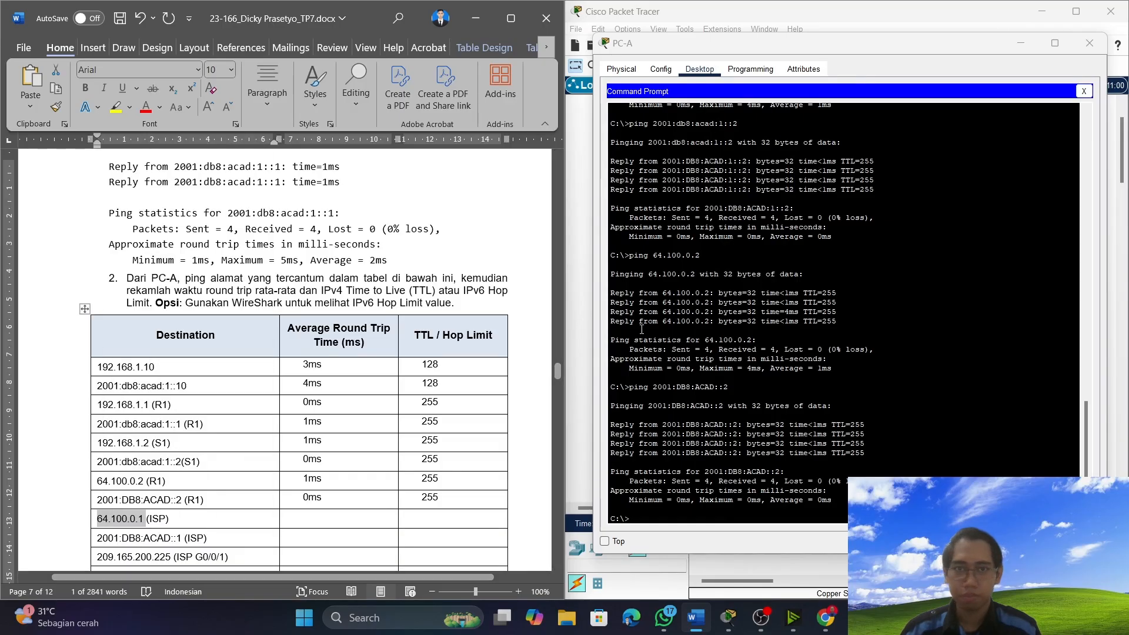
left_click(650, 515)
right_click(649, 521)
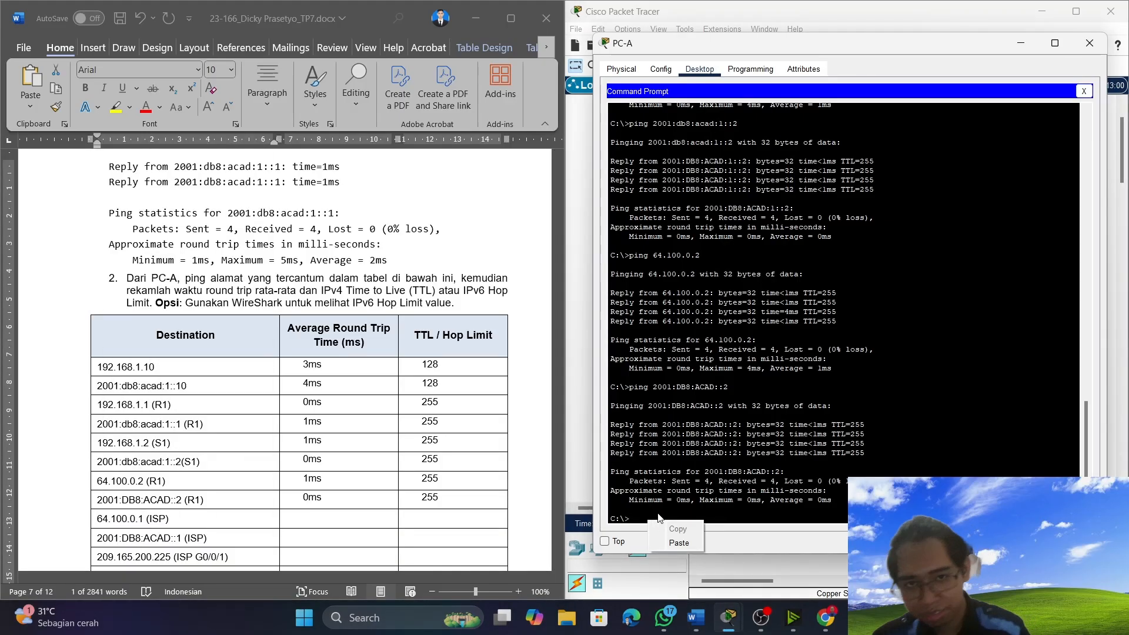
left_click(640, 522)
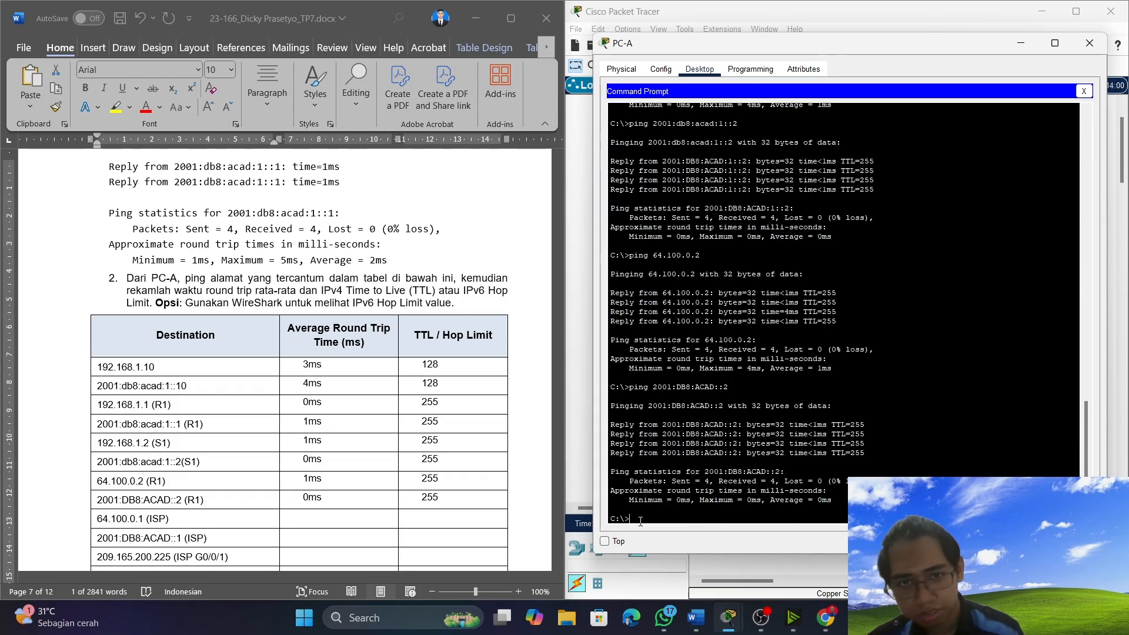
type("ping")
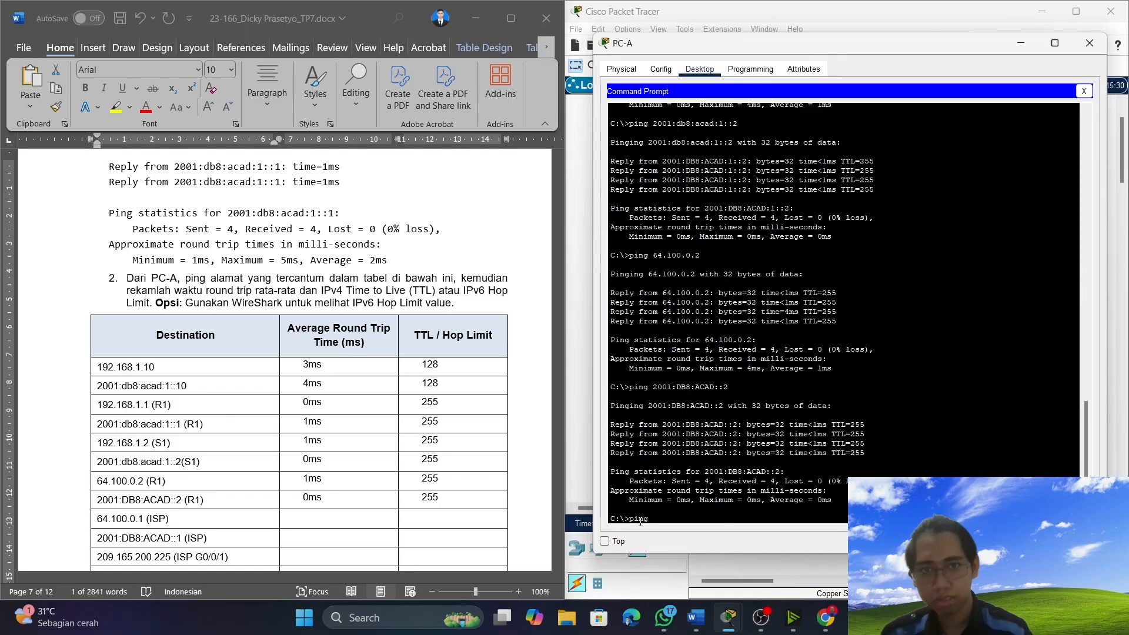
right_click(653, 523)
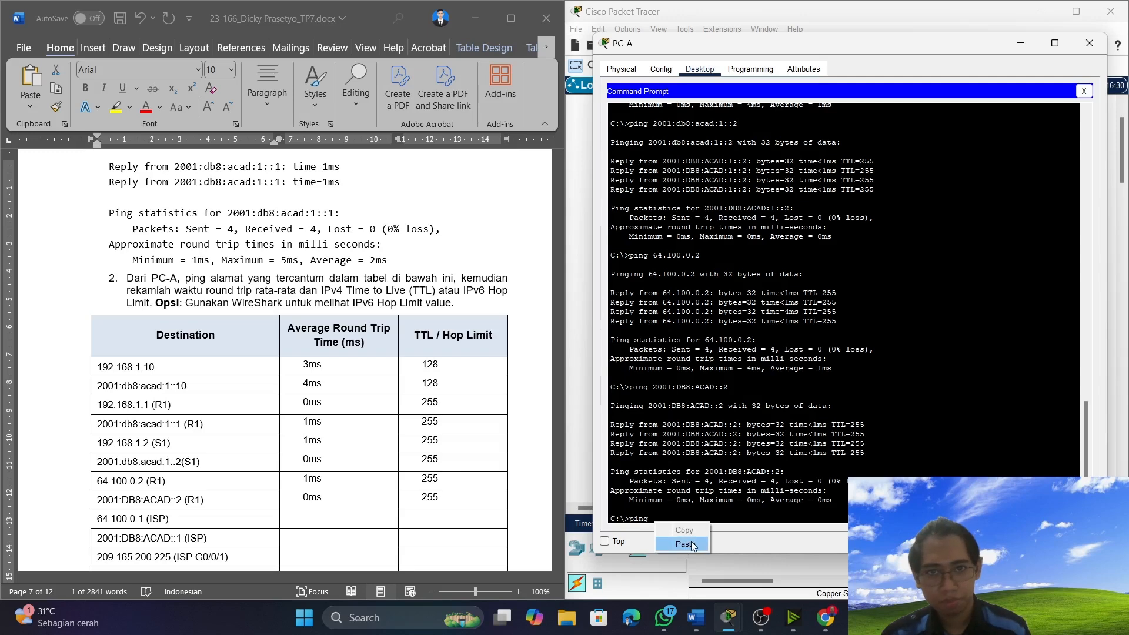
left_click(684, 544)
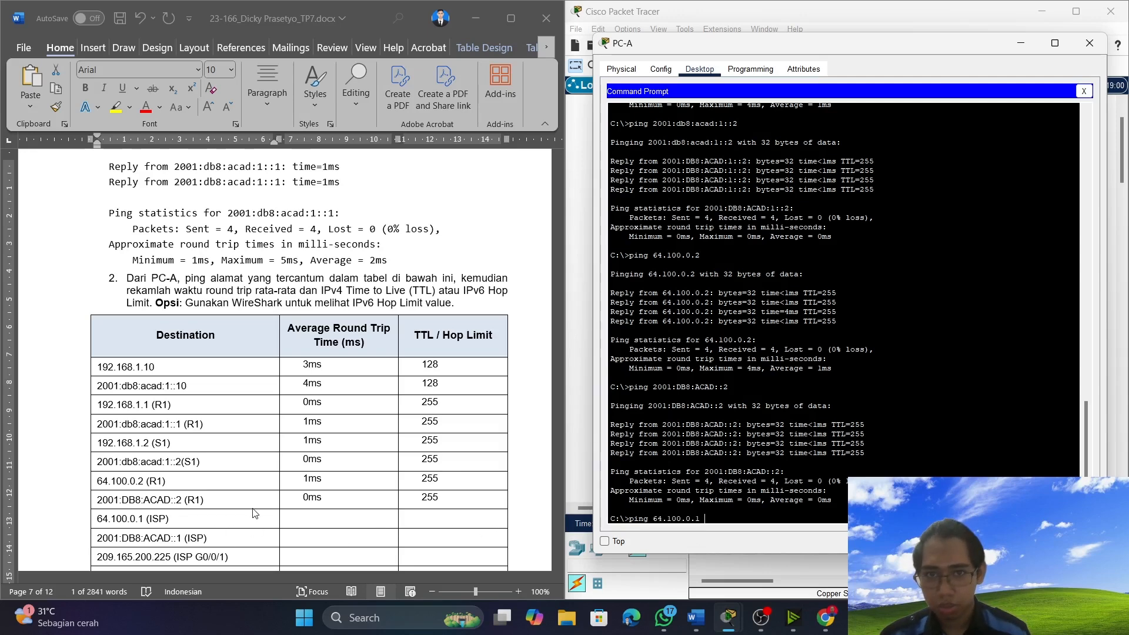
scroll(171, 491, "down", 2)
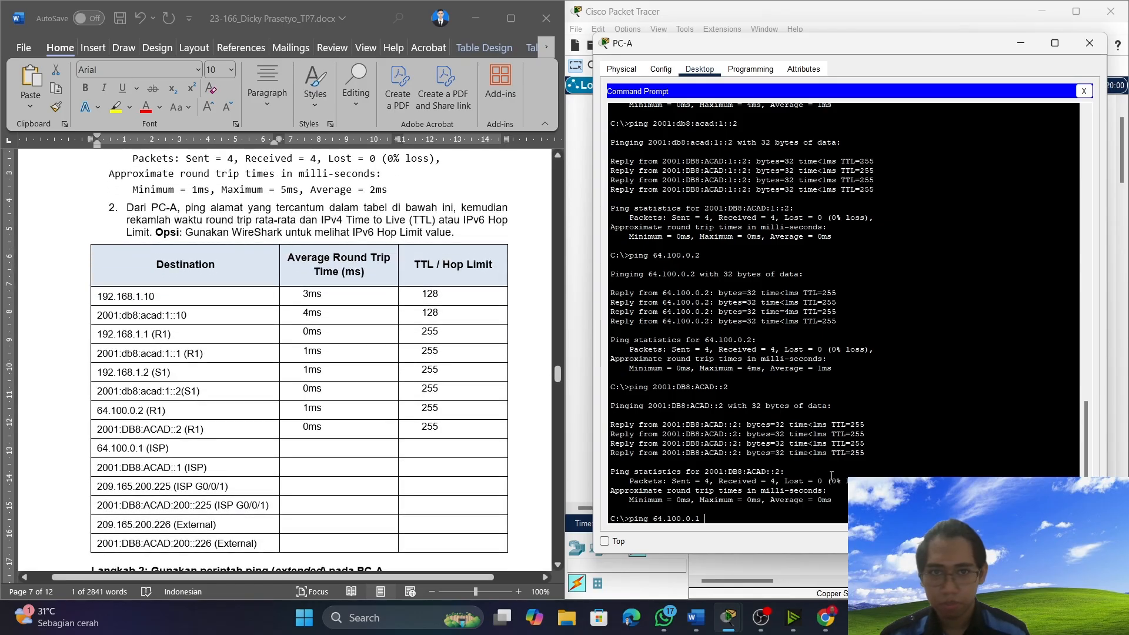
key("Return")
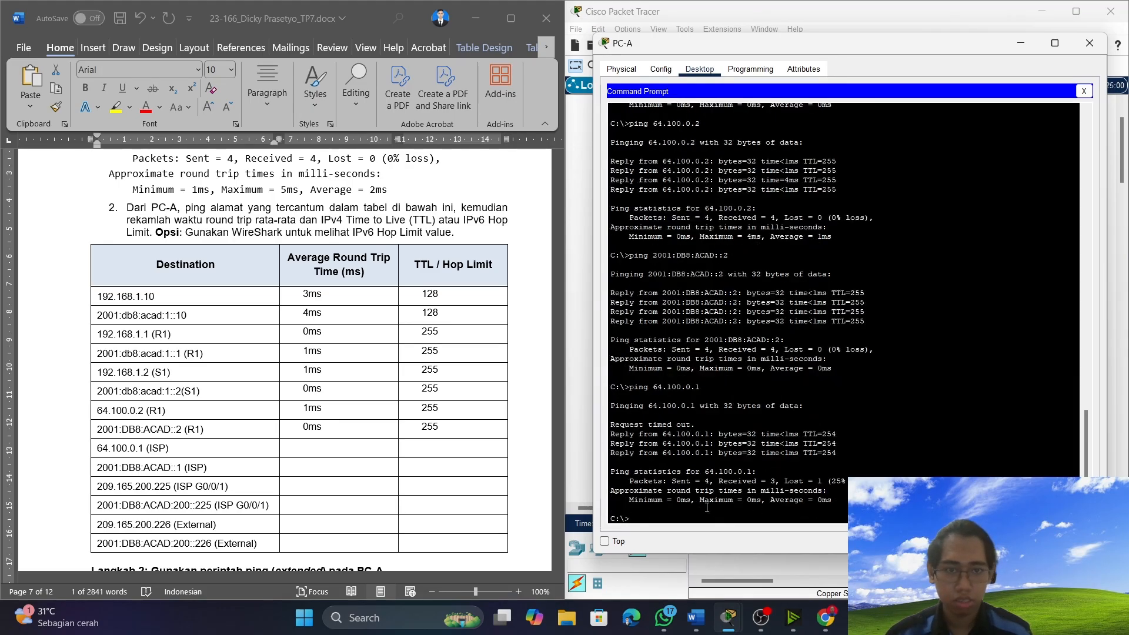
key("Up")
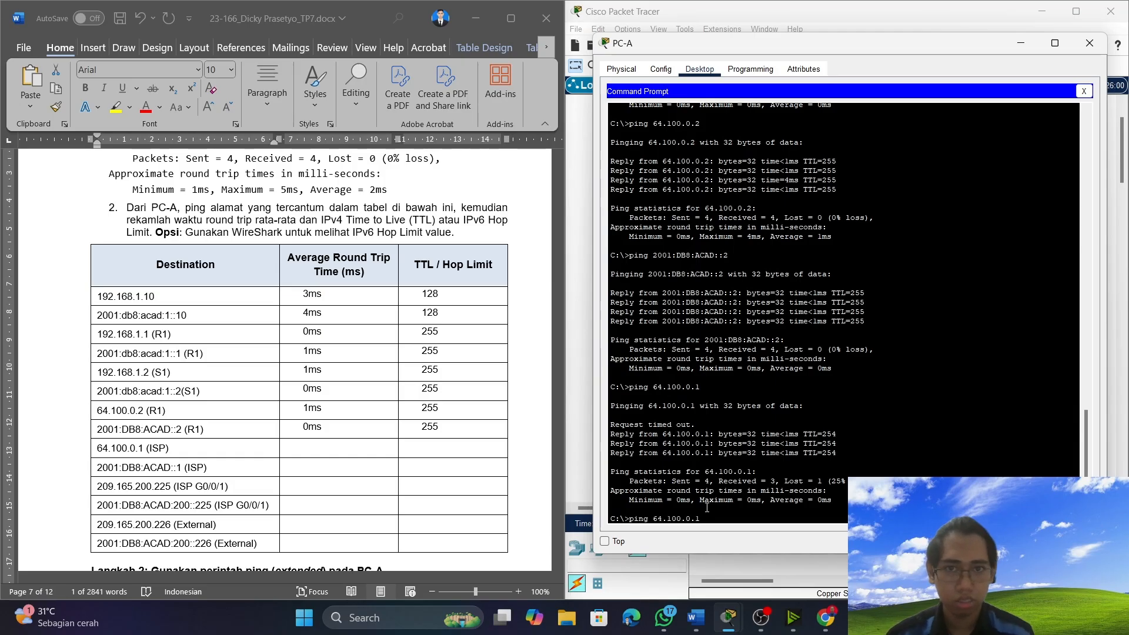
key("Return")
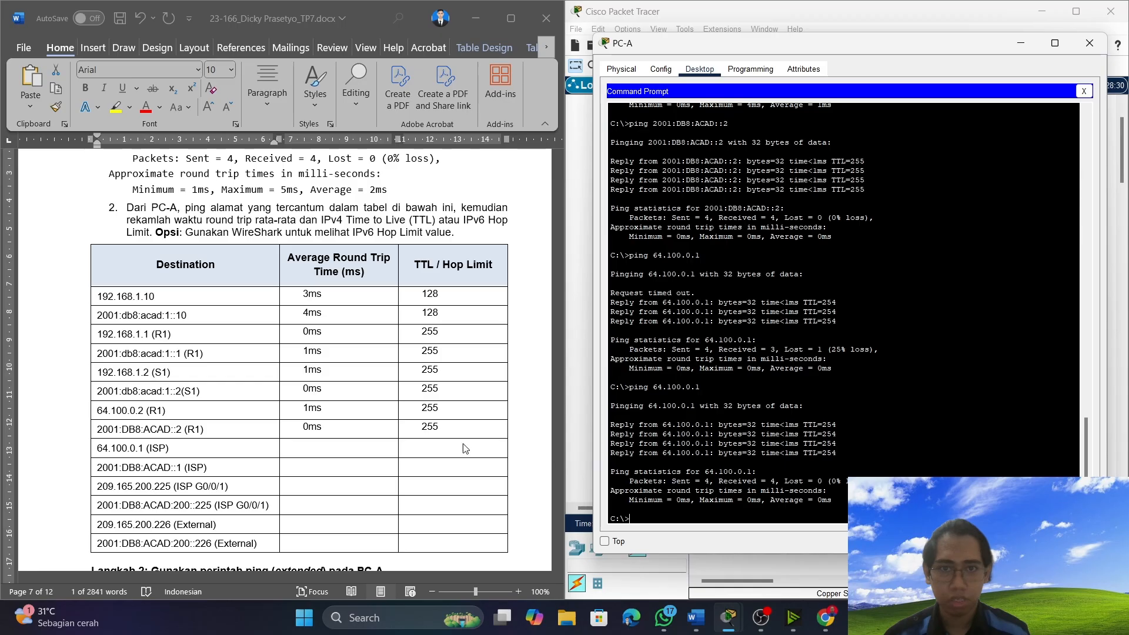
Record an average round trip time of 0ms and a TTL of 254 for 64.100.0.1 (ISP) in the table.
left_click(312, 451)
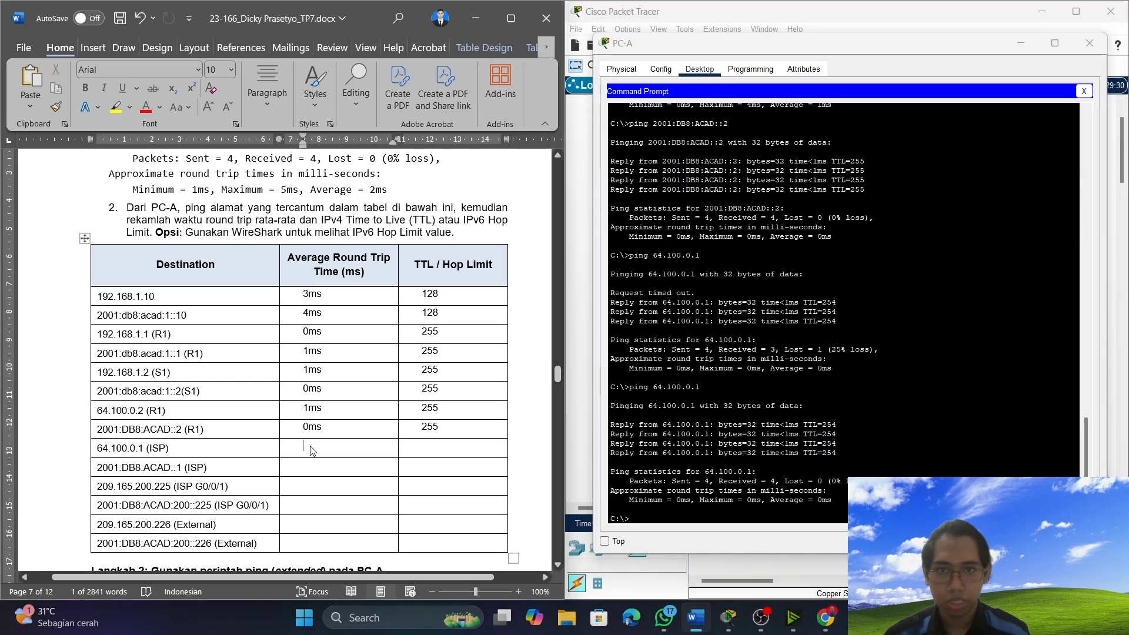
type("0ms")
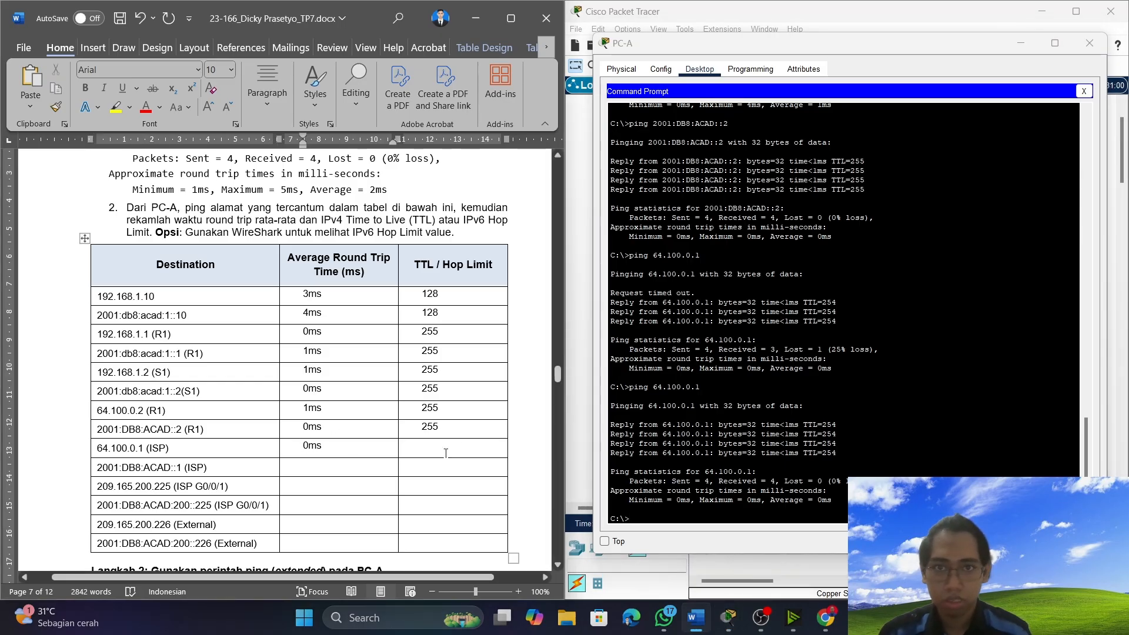
left_click(474, 447)
type("254")
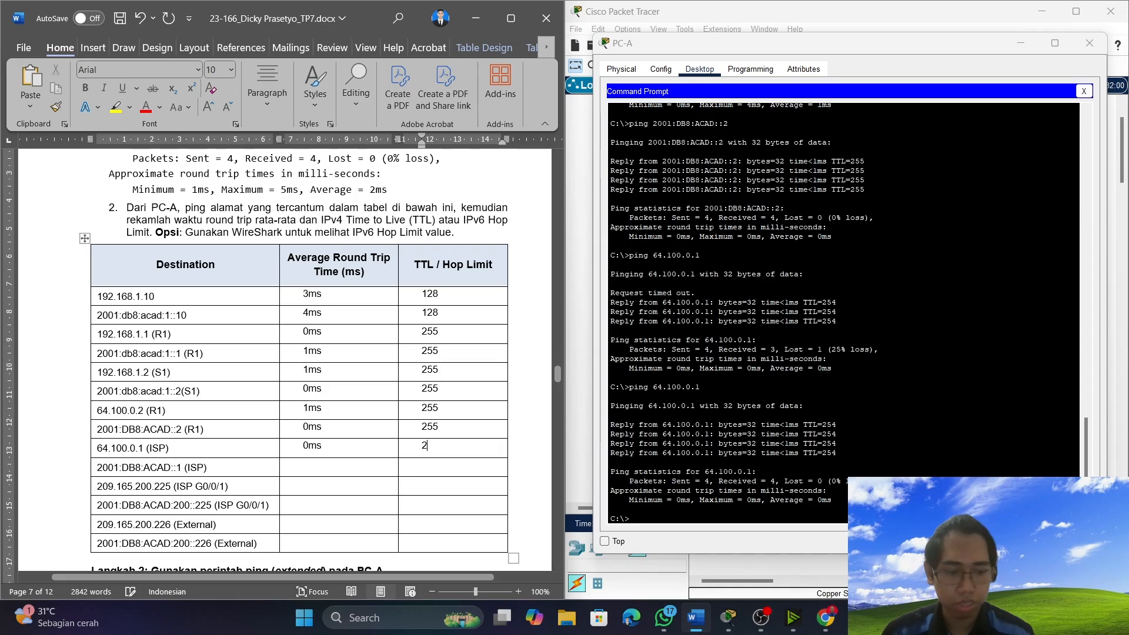
Copy the ISP address 2001:DB8:ACAD::1 from the document's Destination table and ping it from PC-A.
left_click(360, 471)
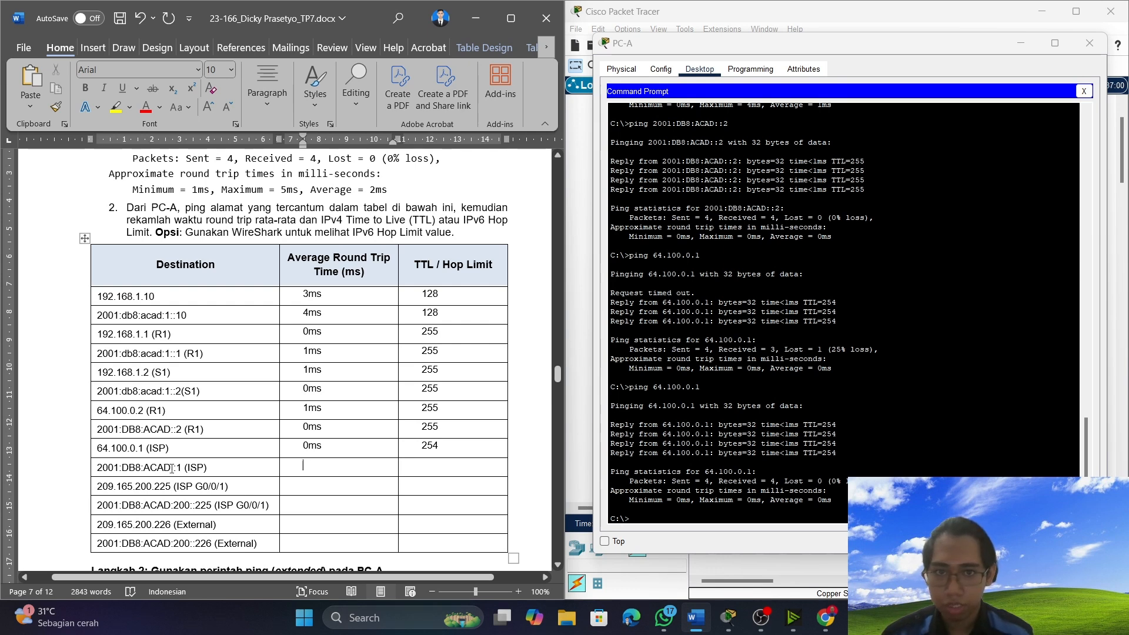
left_click_drag(182, 468, 105, 468)
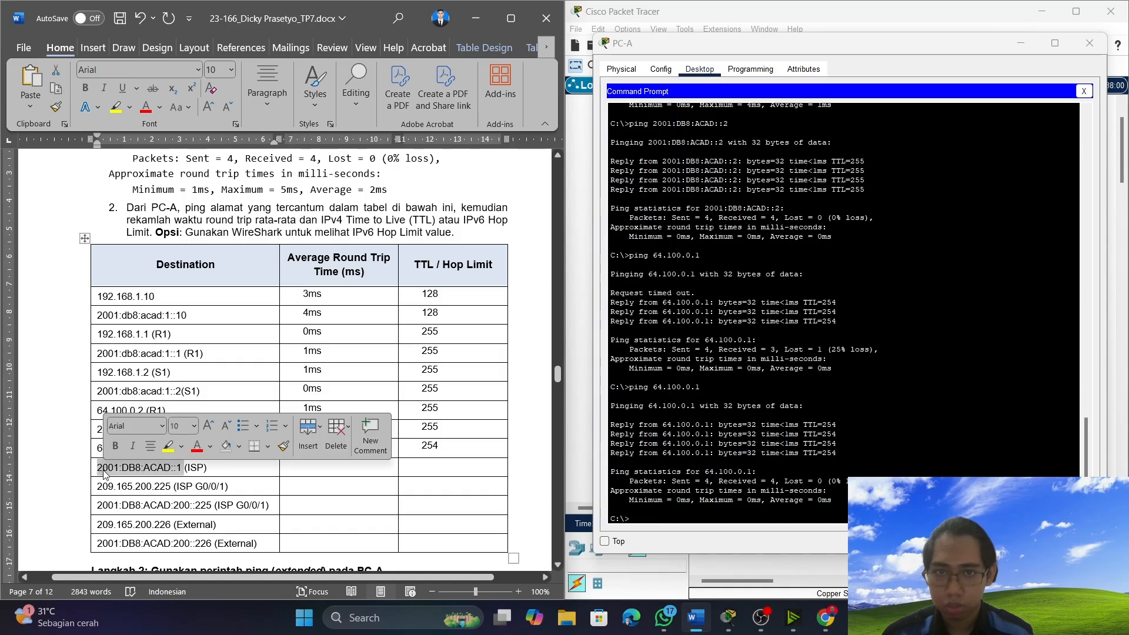
right_click(105, 468)
left_click(185, 137)
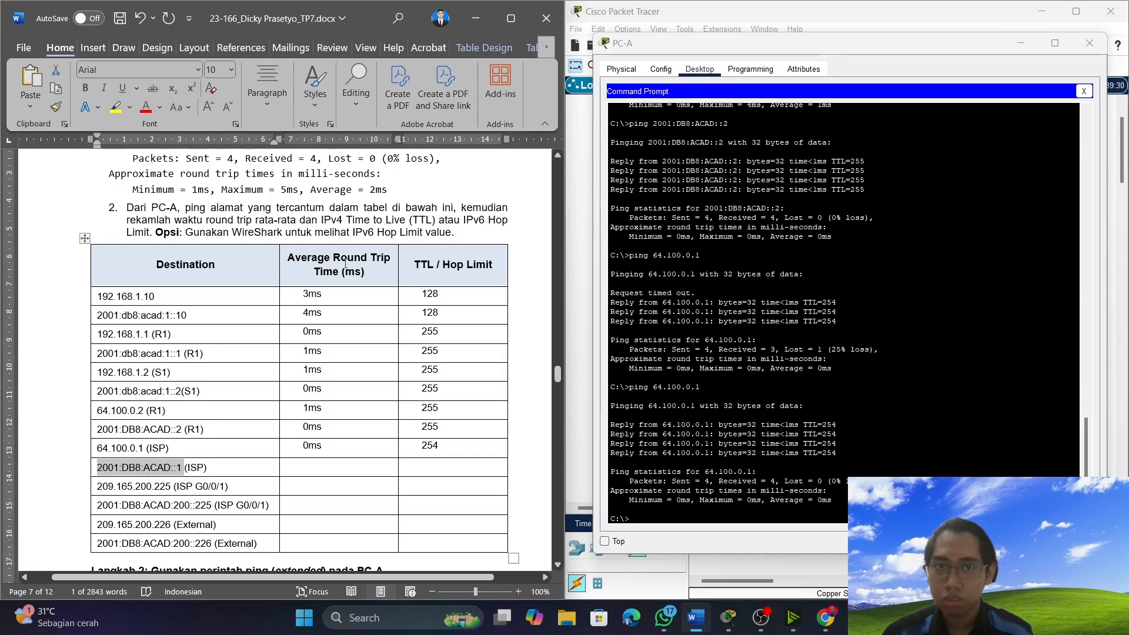
left_click(676, 548)
key("ctrl+v")
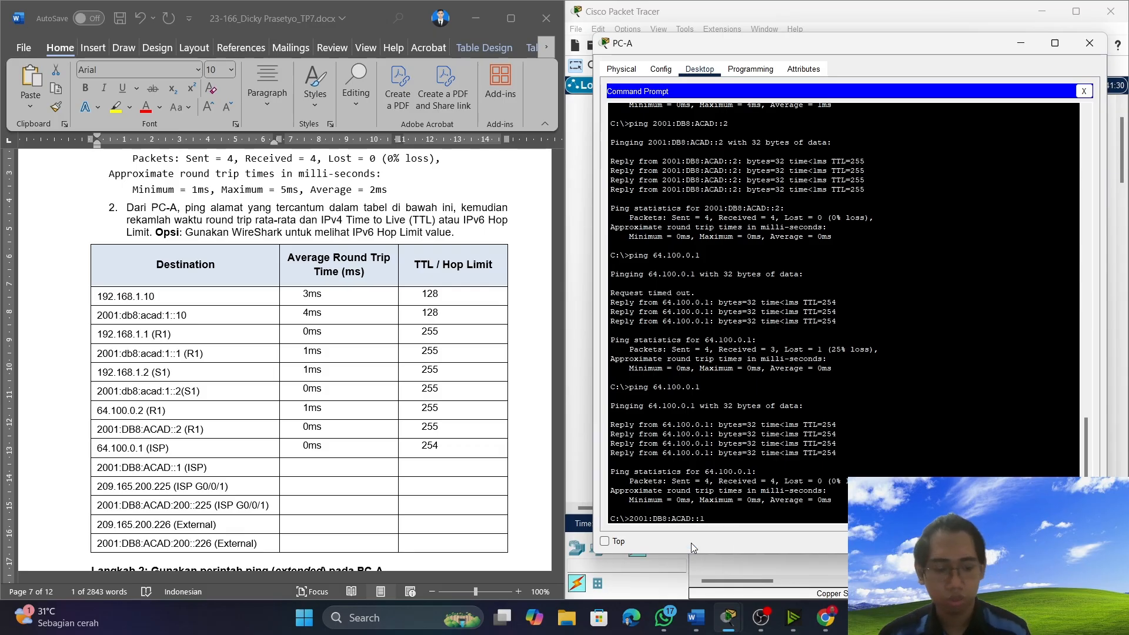
key("Home")
type("ping")
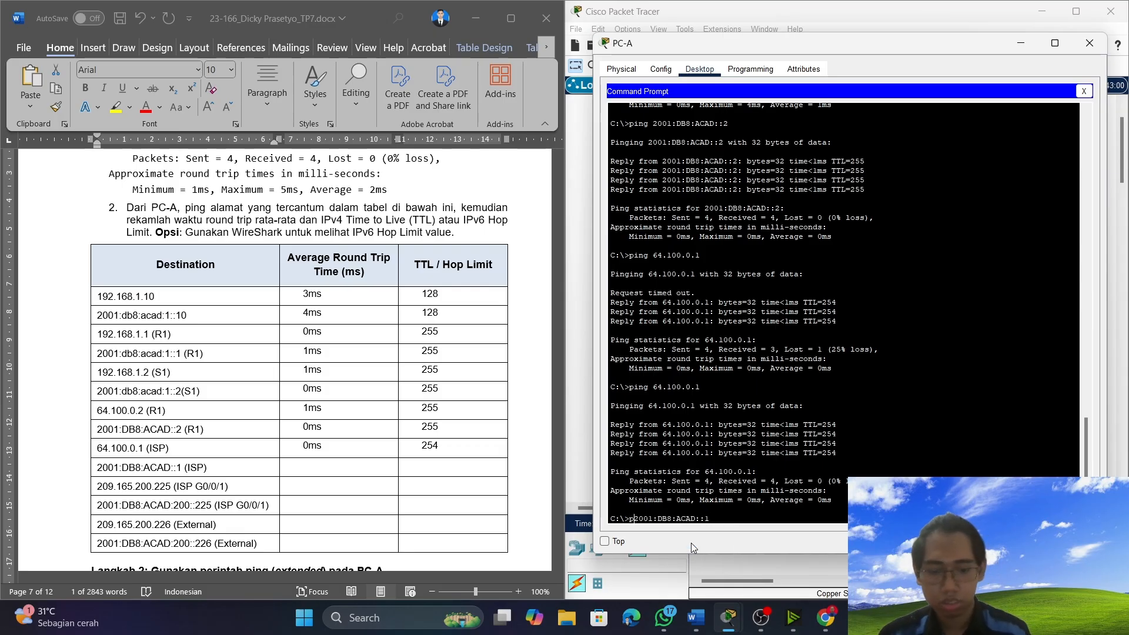
key("Return")
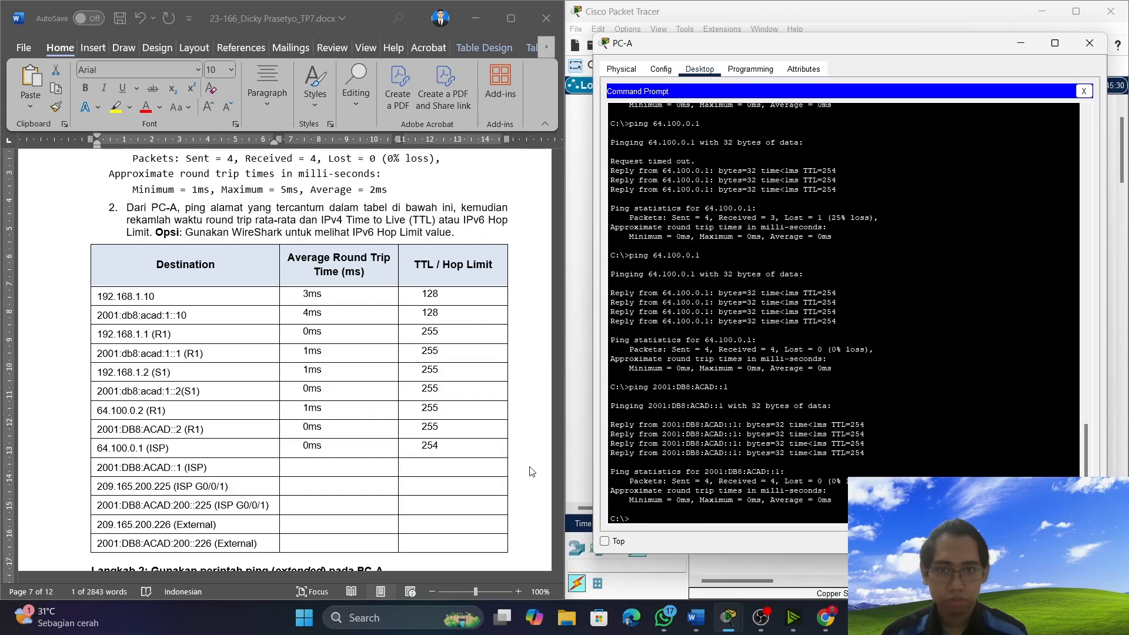
Record an average round trip time of 0ms and a hop limit of 254 for 2001:DB8:ACAD::1 (ISP) in the table.
left_click(431, 466)
type("24")
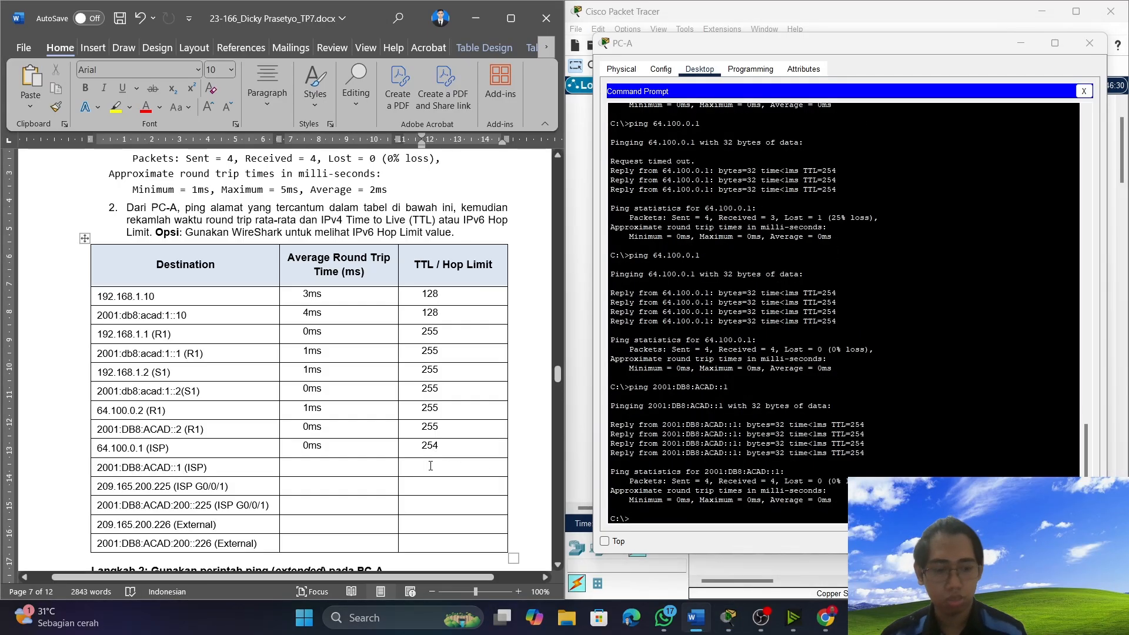
key("BackSpace")
type("54")
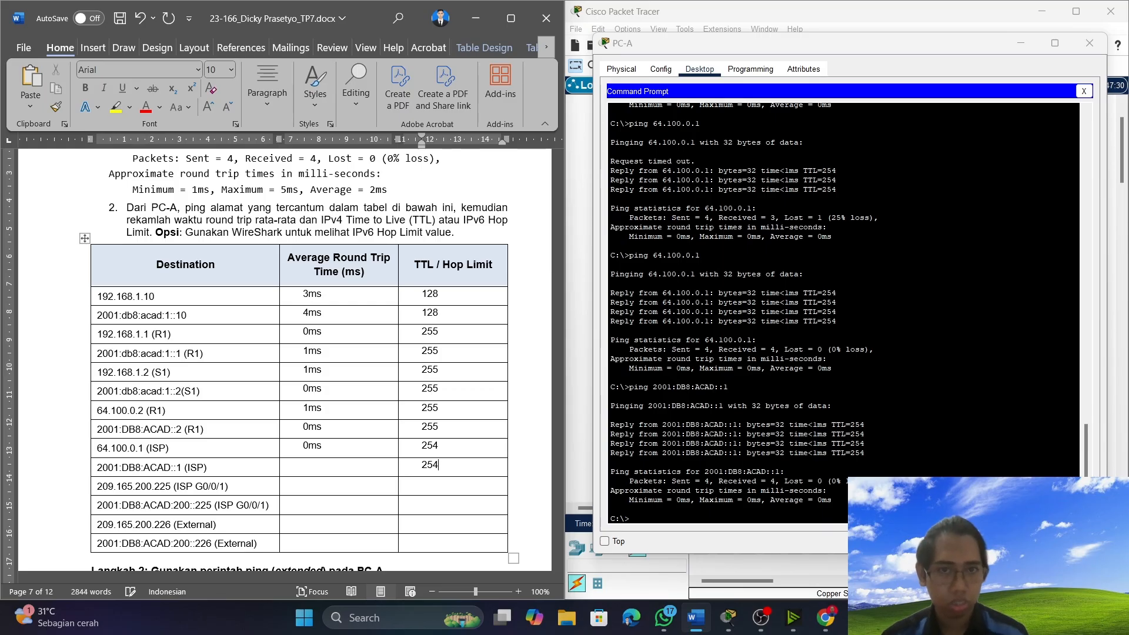
left_click(345, 469)
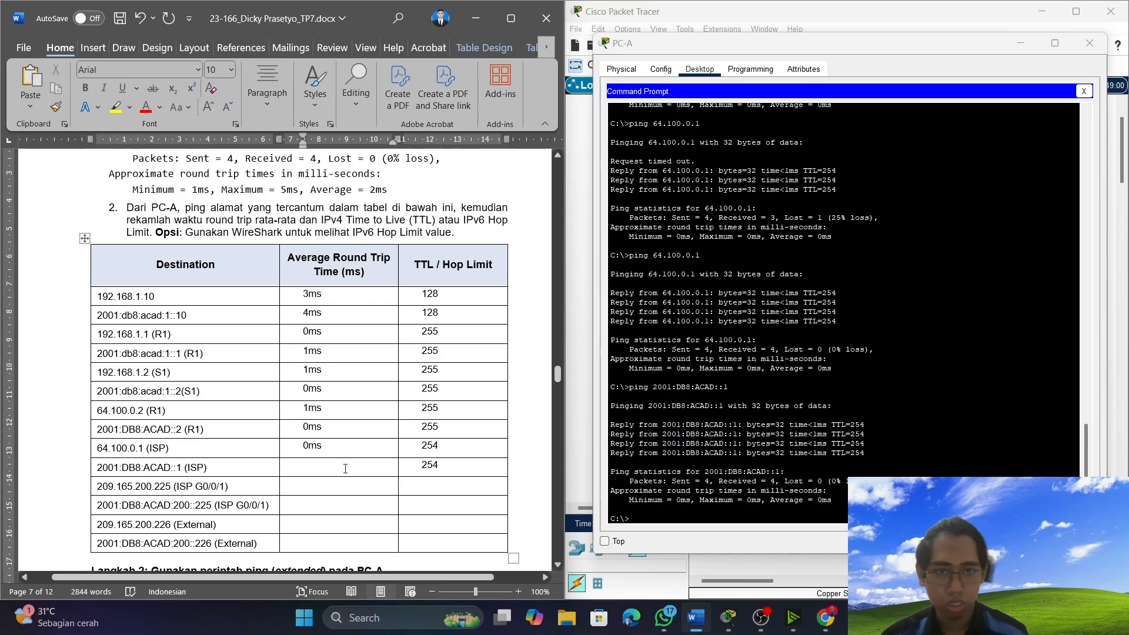
type("0ms")
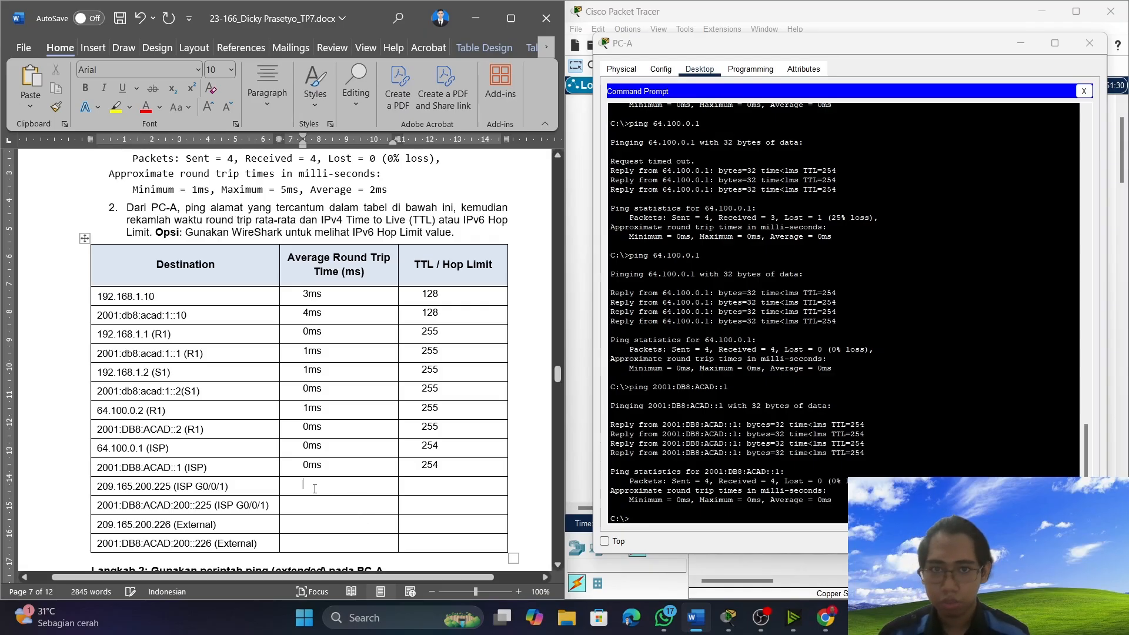
Copy the ISP G0/0/1 address 209.165.200.225 from the Destination table and ping it from PC-A.
left_click_drag(172, 486, 99, 486)
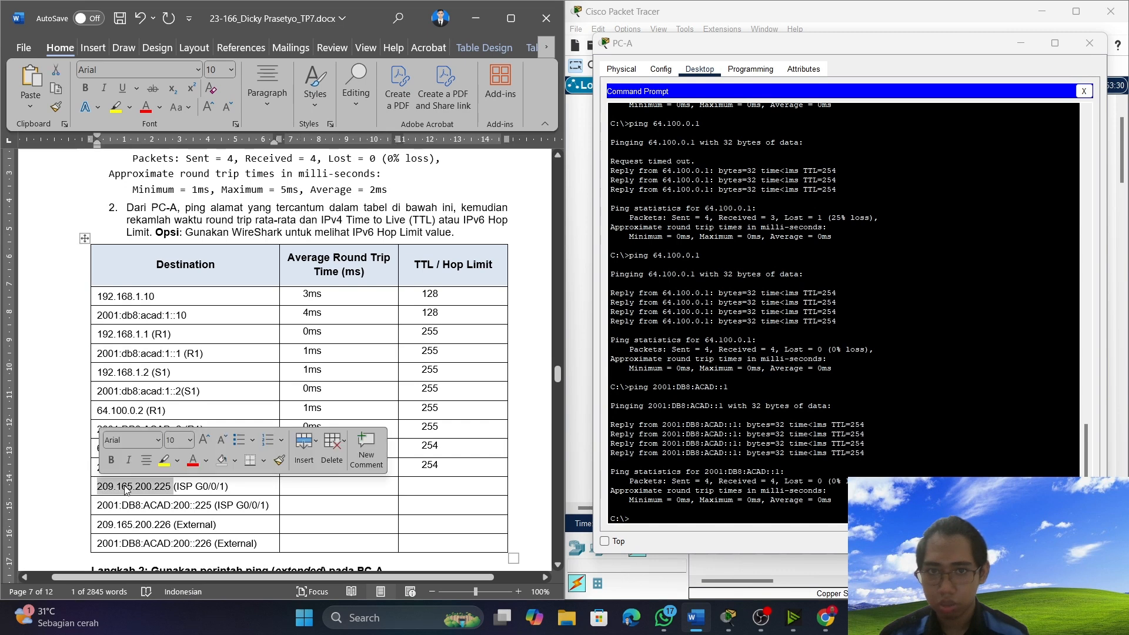
right_click(126, 484)
left_click(217, 156)
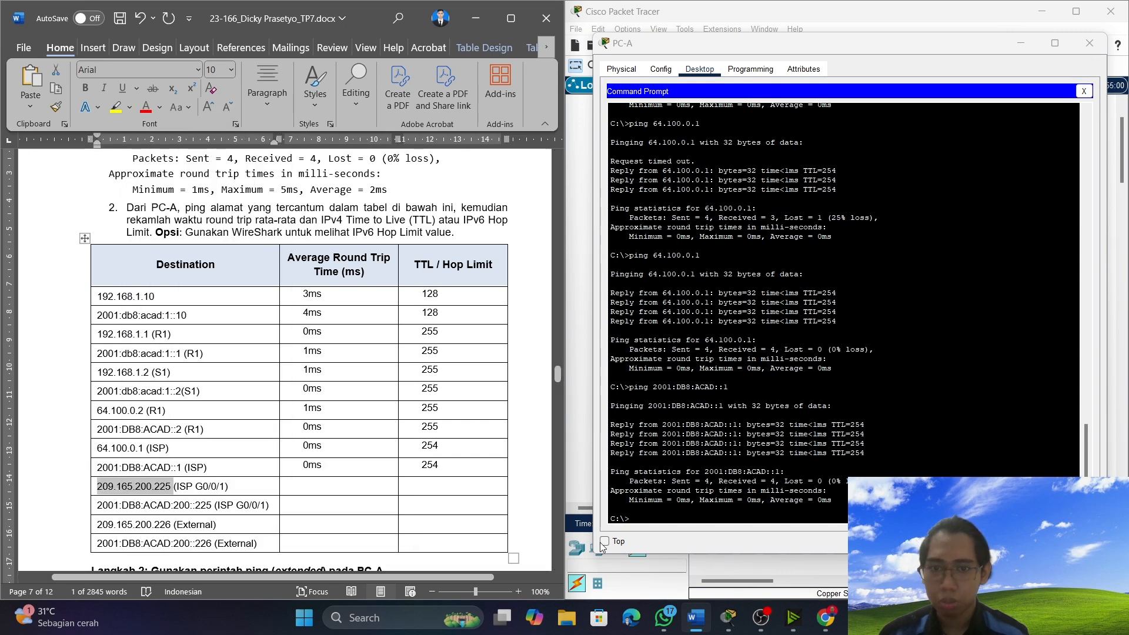
left_click(678, 511)
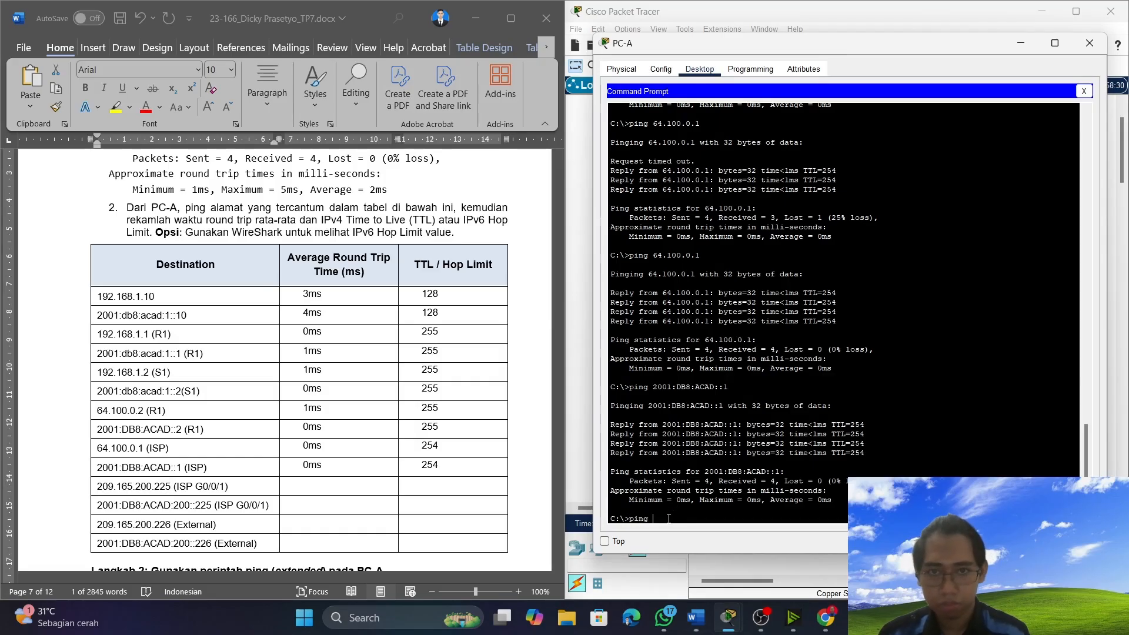
right_click(825, 348)
left_click(857, 369)
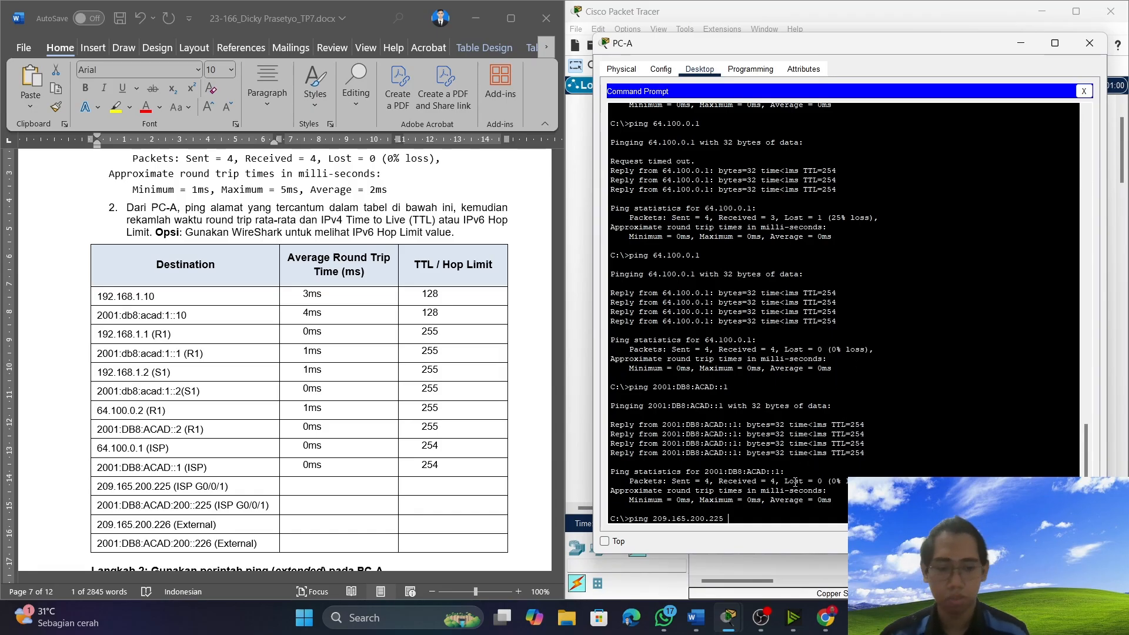
key("Return")
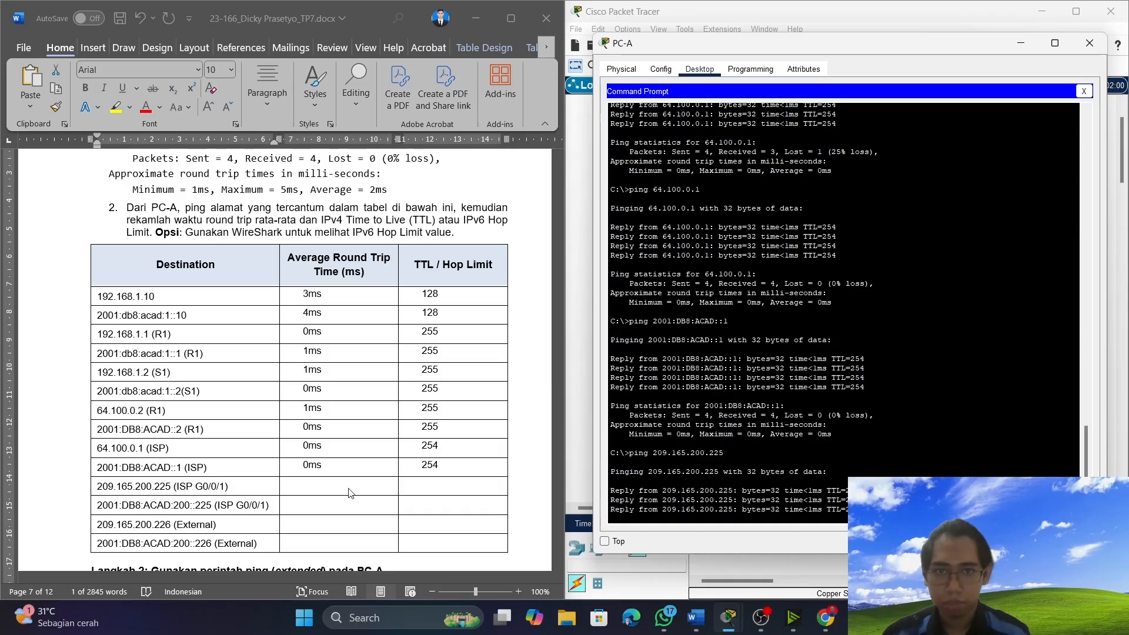
Record an average round trip time of 0ms and a TTL of 254 for 209.165.200.225 (ISP G0/0/1) in the table.
left_click(436, 484)
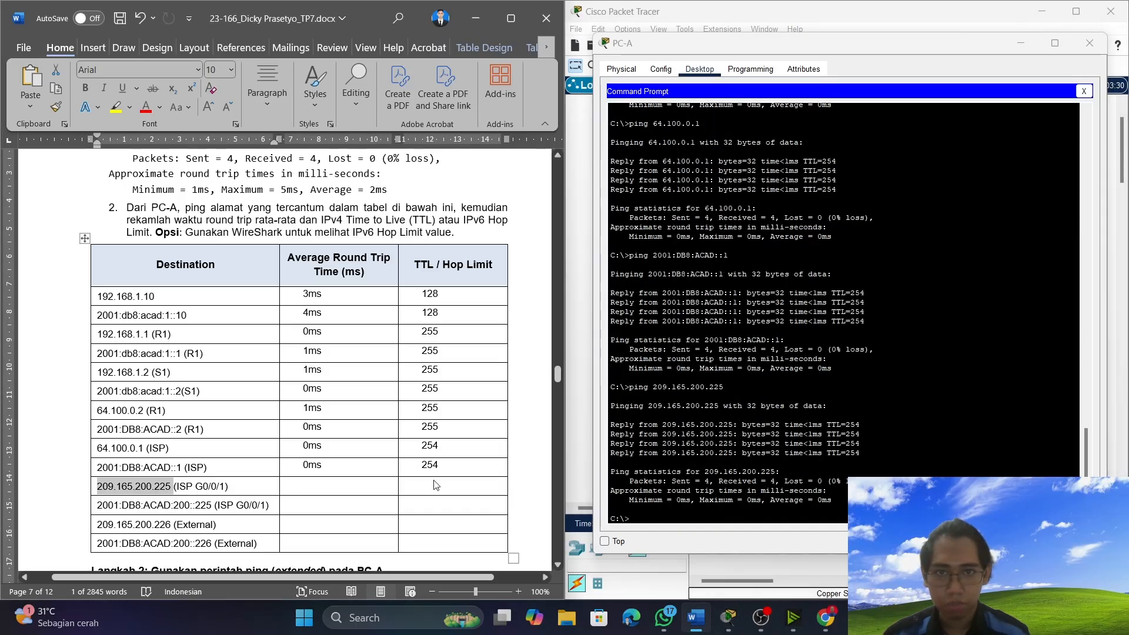
type("254")
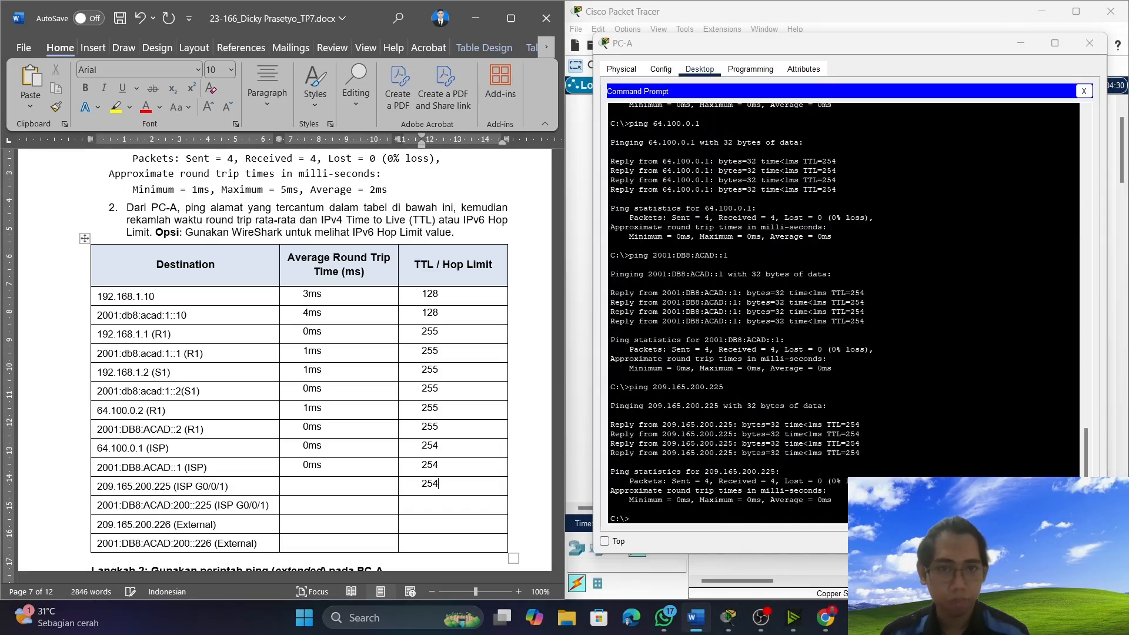
left_click(336, 478)
type("0ms")
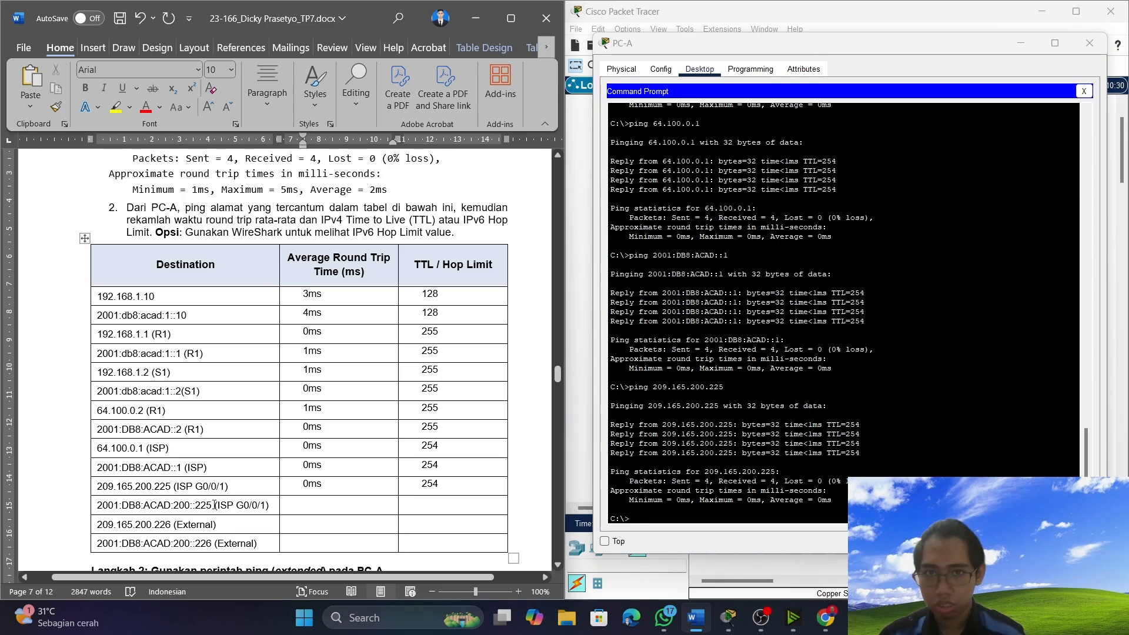
Copy the ISP G0/0/1 address 2001:DB8:ACAD:200::225 from the Destination table and ping it from PC-A.
left_click_drag(214, 505, 99, 505)
key("super+c")
right_click(113, 499)
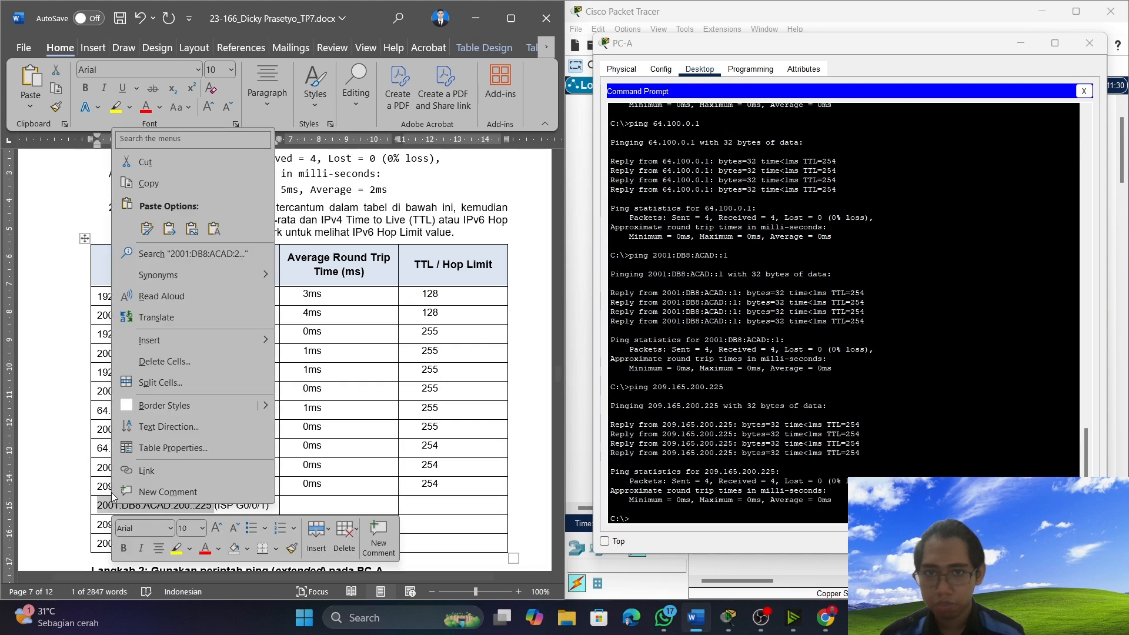
left_click(148, 183)
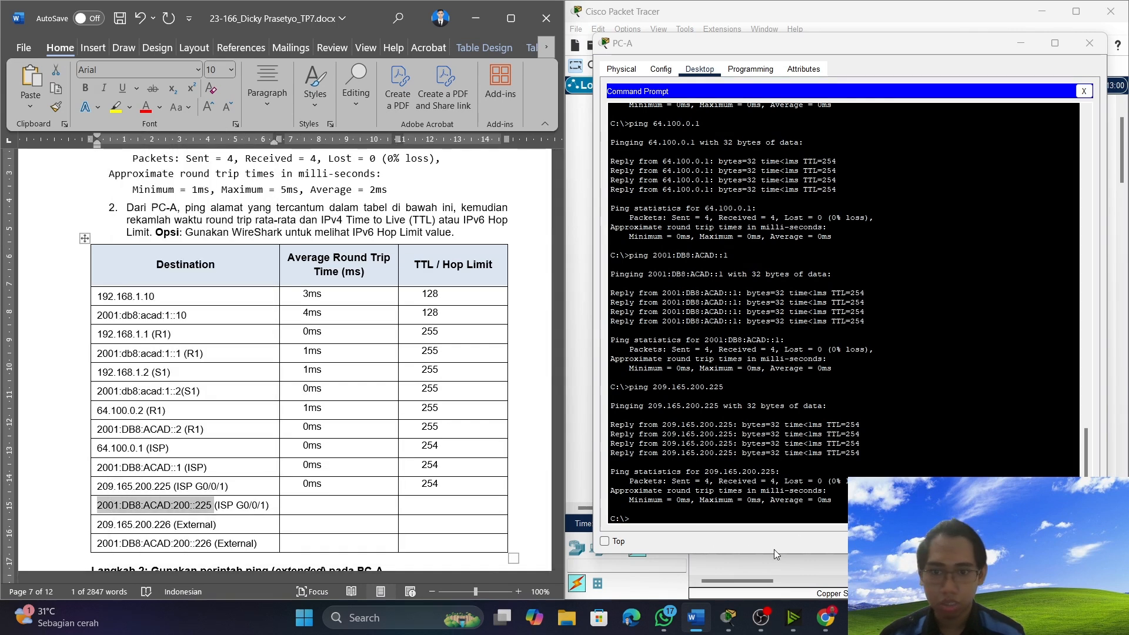
left_click(759, 511)
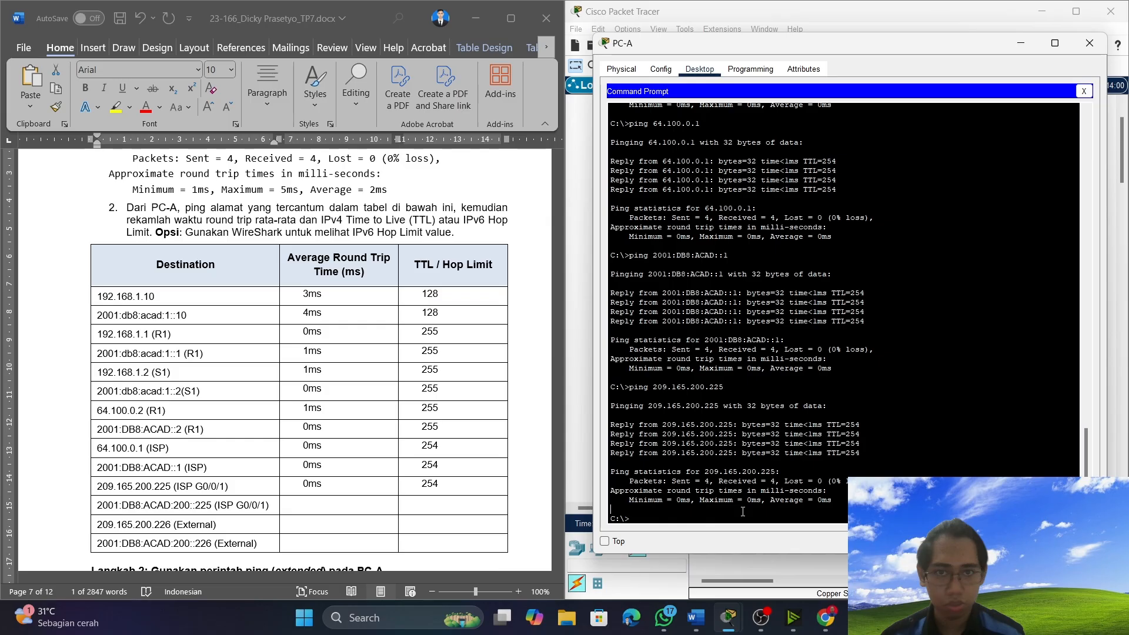
left_click(650, 518)
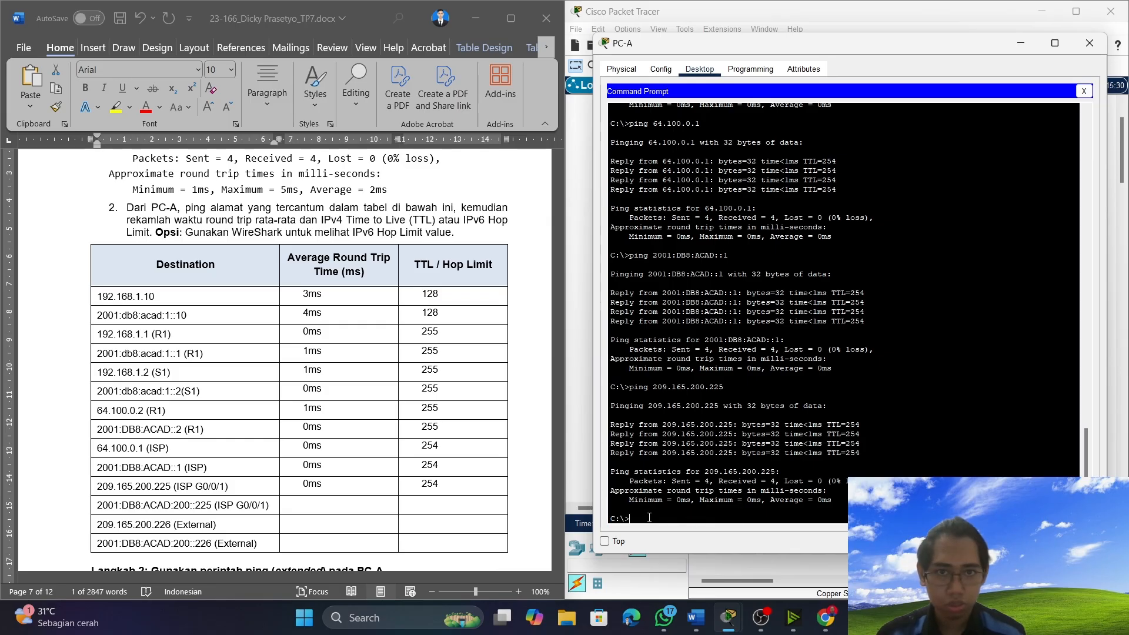
type("pin")
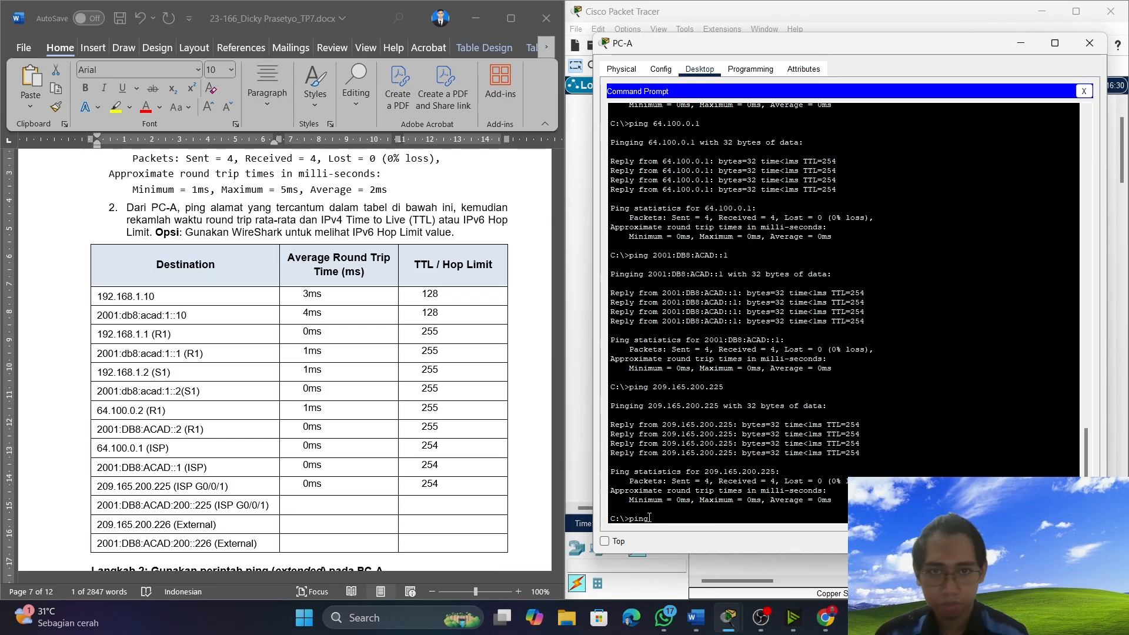
type("g")
right_click(649, 518)
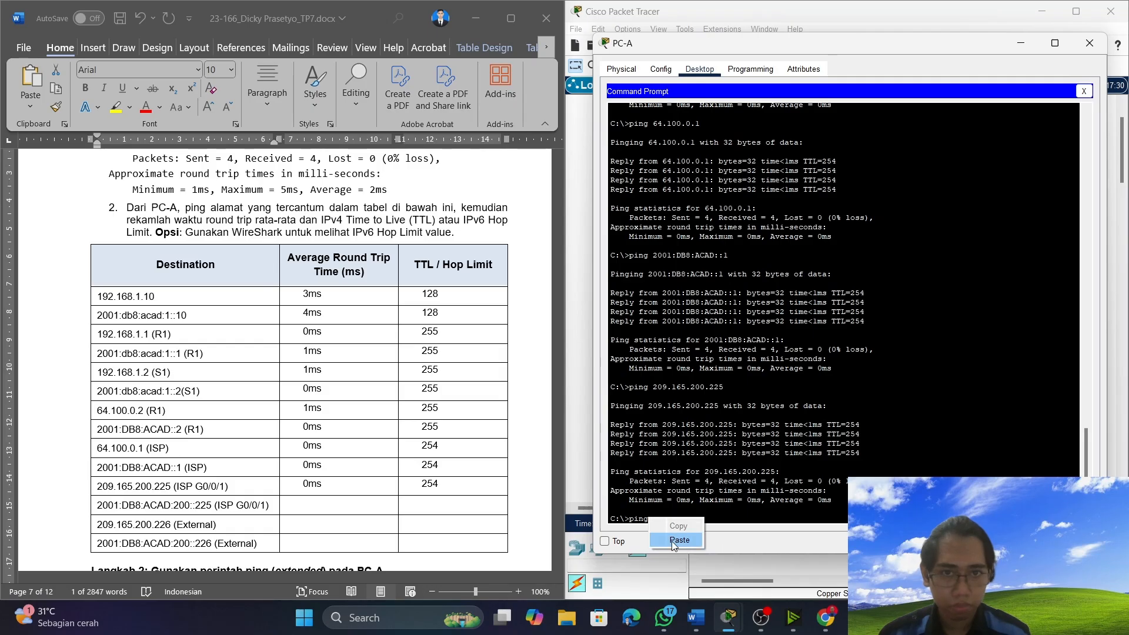
left_click(674, 539)
key("Return")
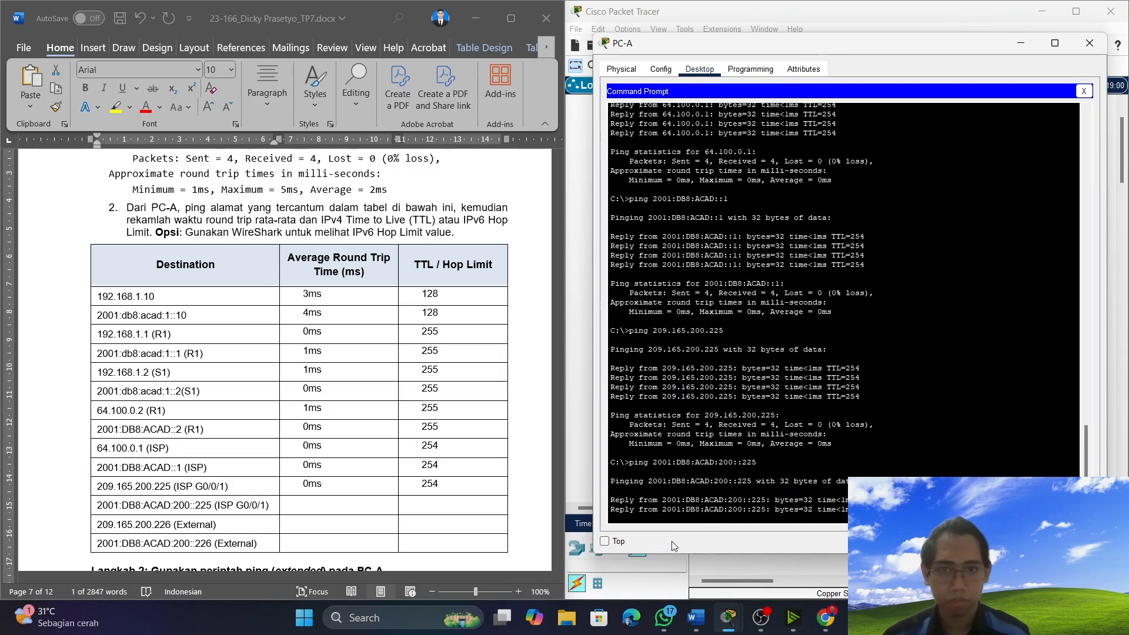
Record an average round trip time of 0ms and a hop limit of 254 for 2001:DB8:ACAD:200::225 (ISP G0/0/1) in the table.
left_click(449, 501)
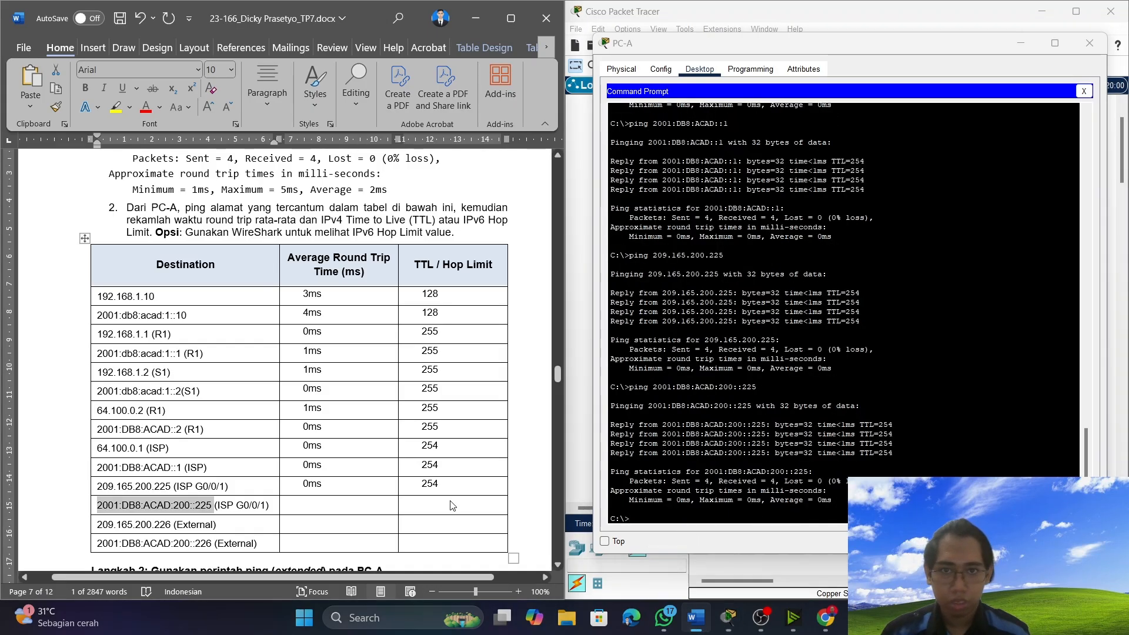
type("254")
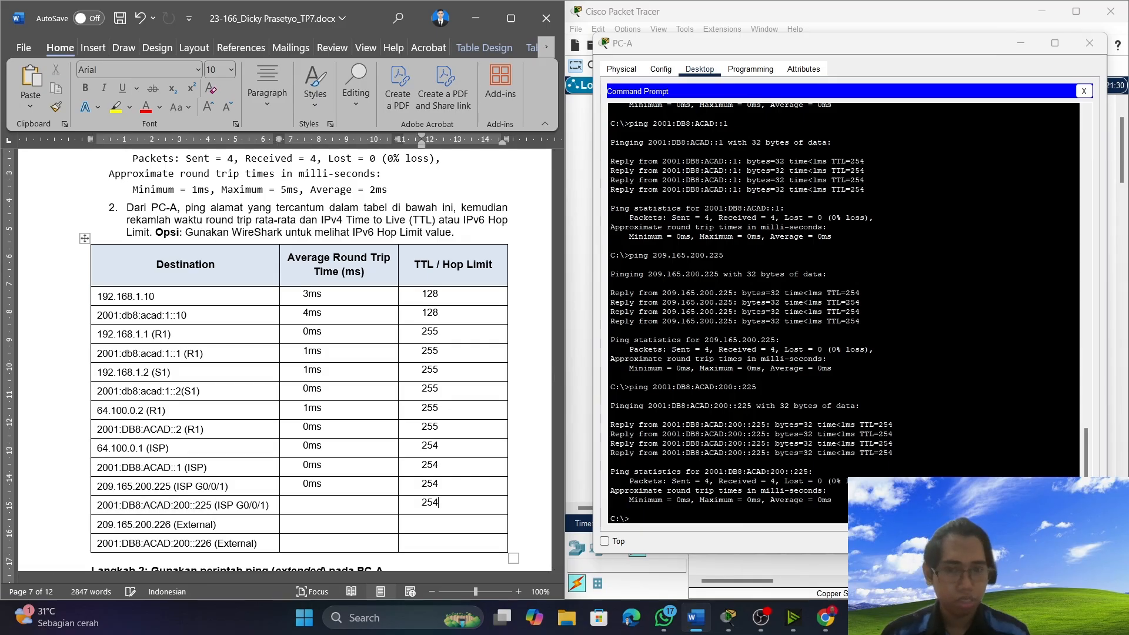
left_click(371, 505)
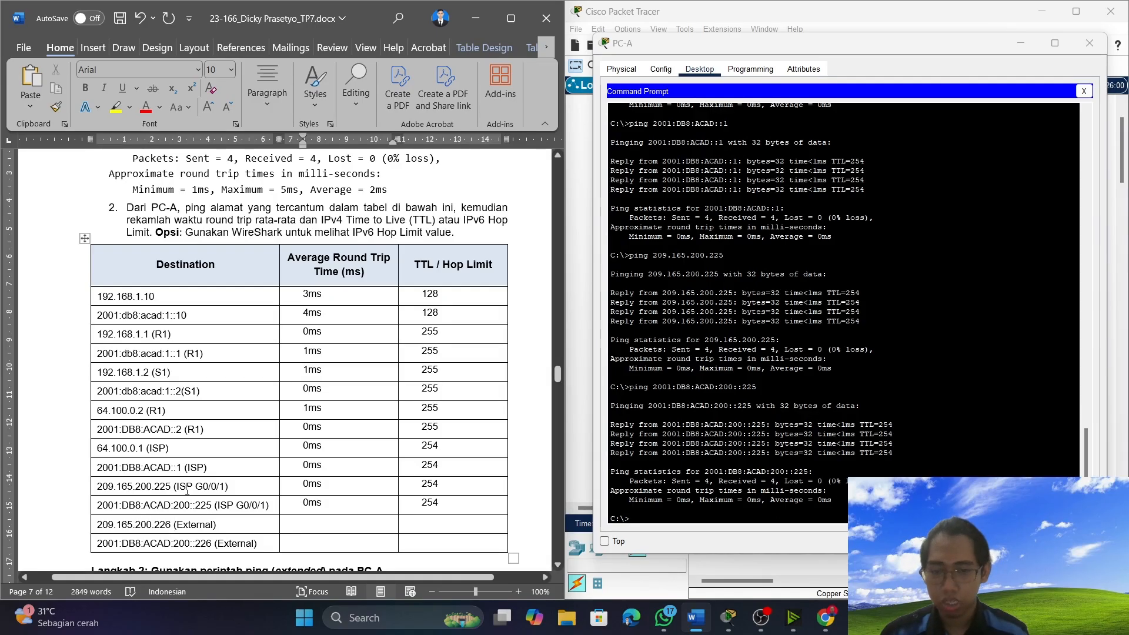
Minimize PC-A's window and open the IP configuration of the External server.
left_click(1024, 47)
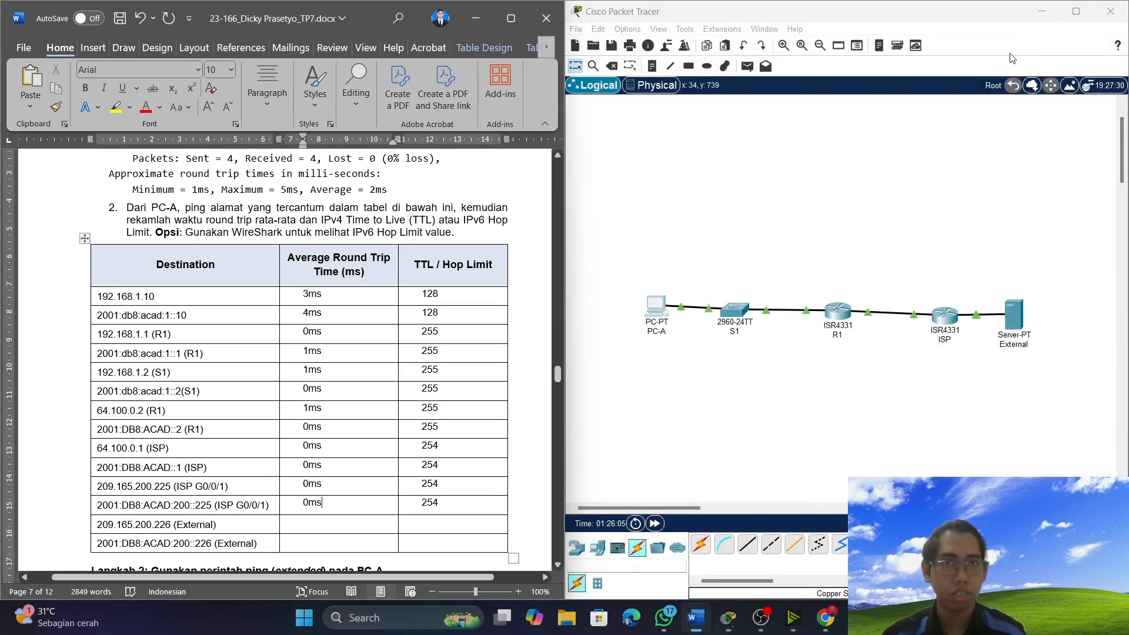
left_click(1023, 328)
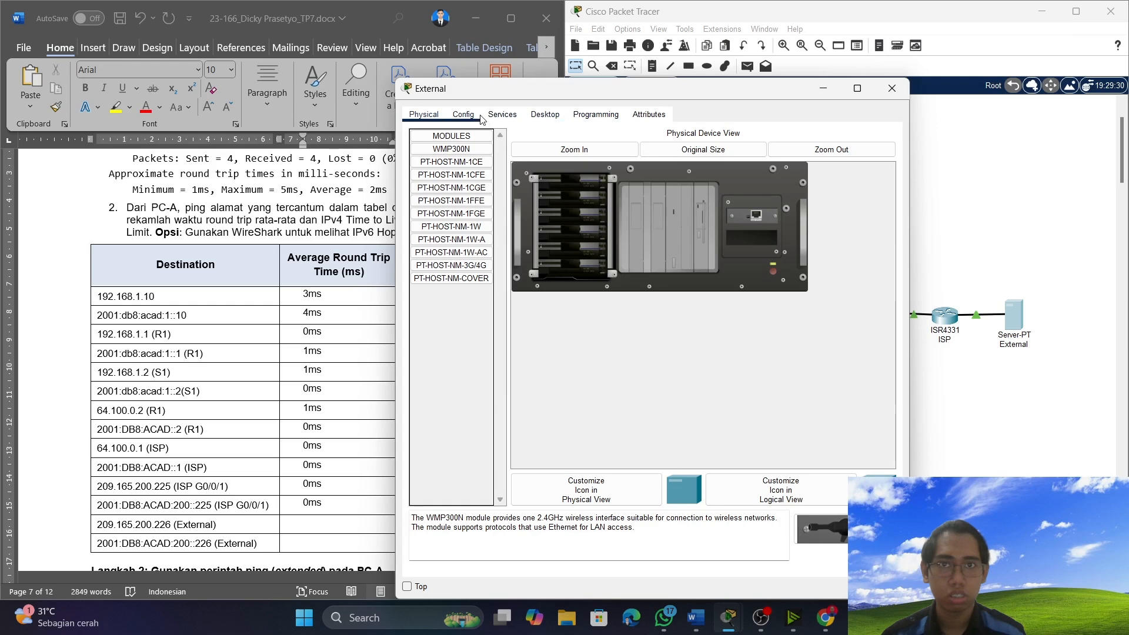
left_click(544, 115)
left_click(475, 157)
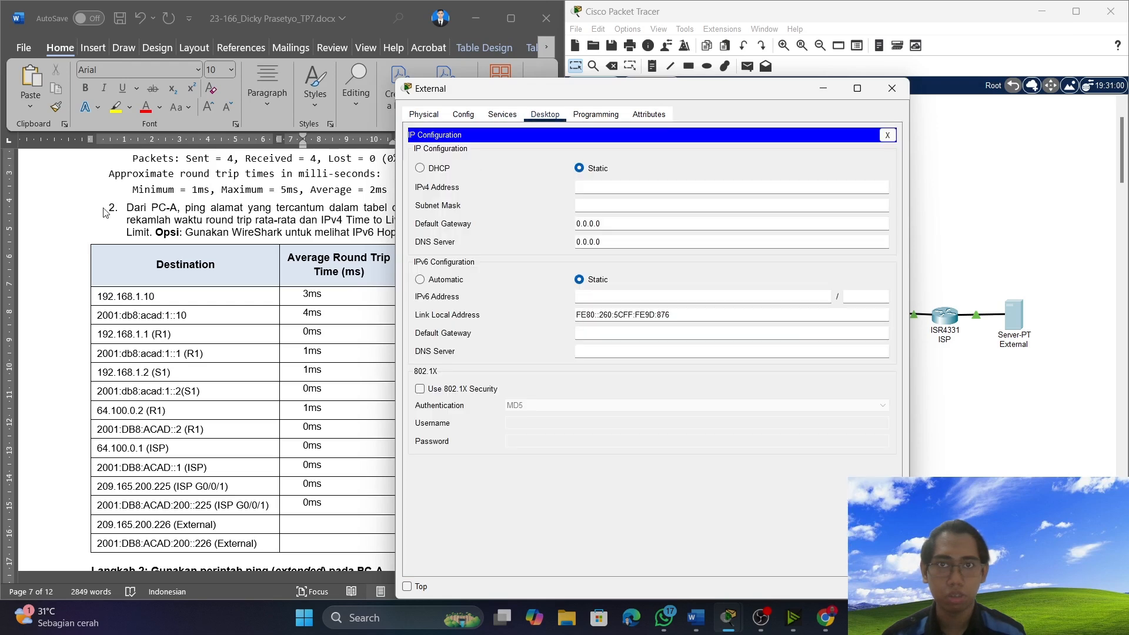
Set the External server's IPv4 address to 209.165.200.226 with subnet mask 255.255.255.0, following the addressing table.
scroll(236, 352, "up", 10)
left_click_drag(718, 96, 866, 102)
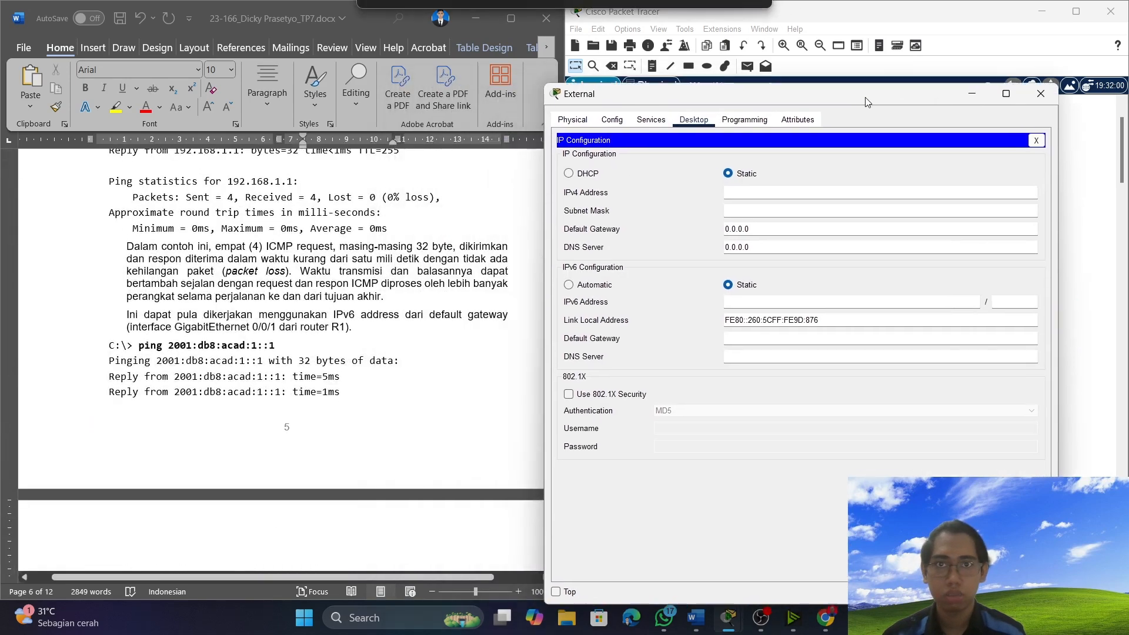
scroll(274, 258, "up", 9)
scroll(275, 256, "up", 15)
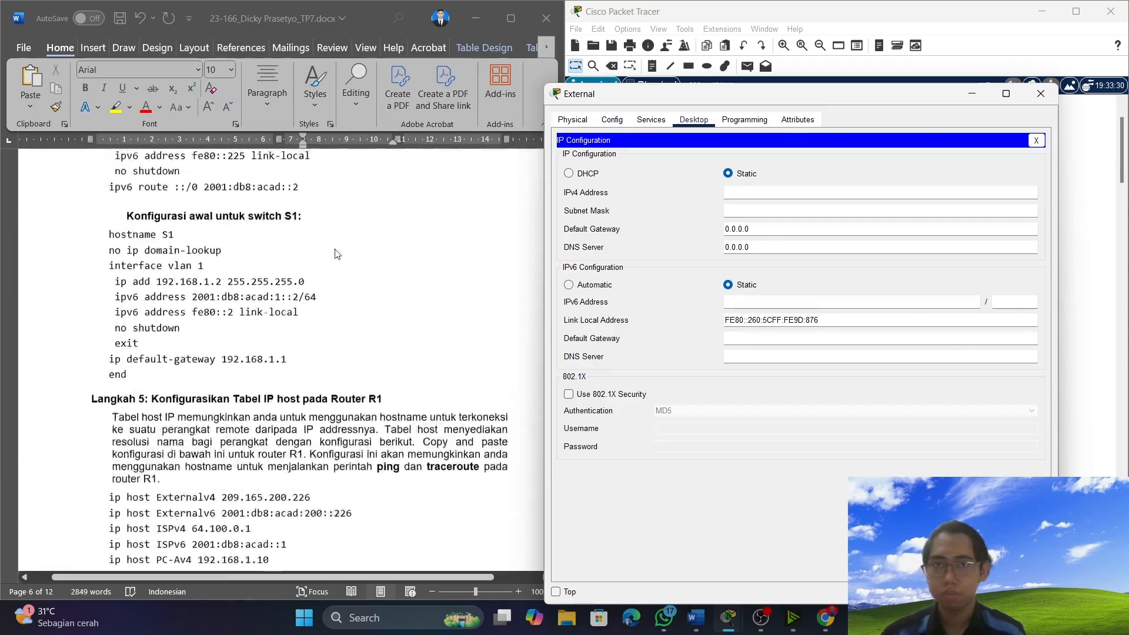
scroll(363, 283, "up", 15)
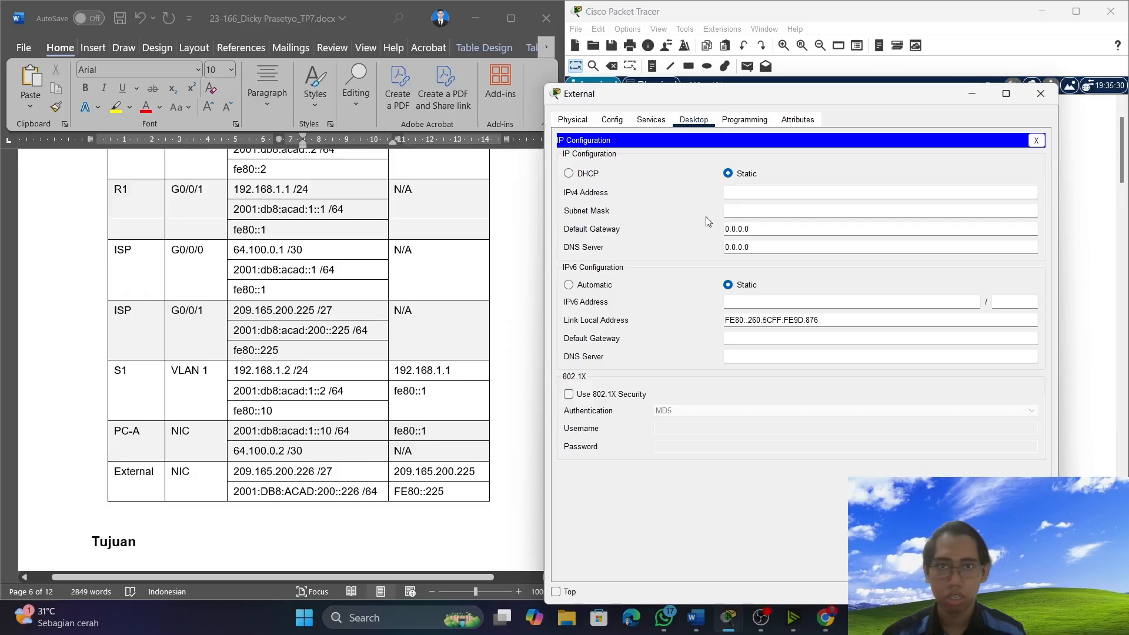
scroll(479, 311, "up", 5)
scroll(479, 313, "down", 4)
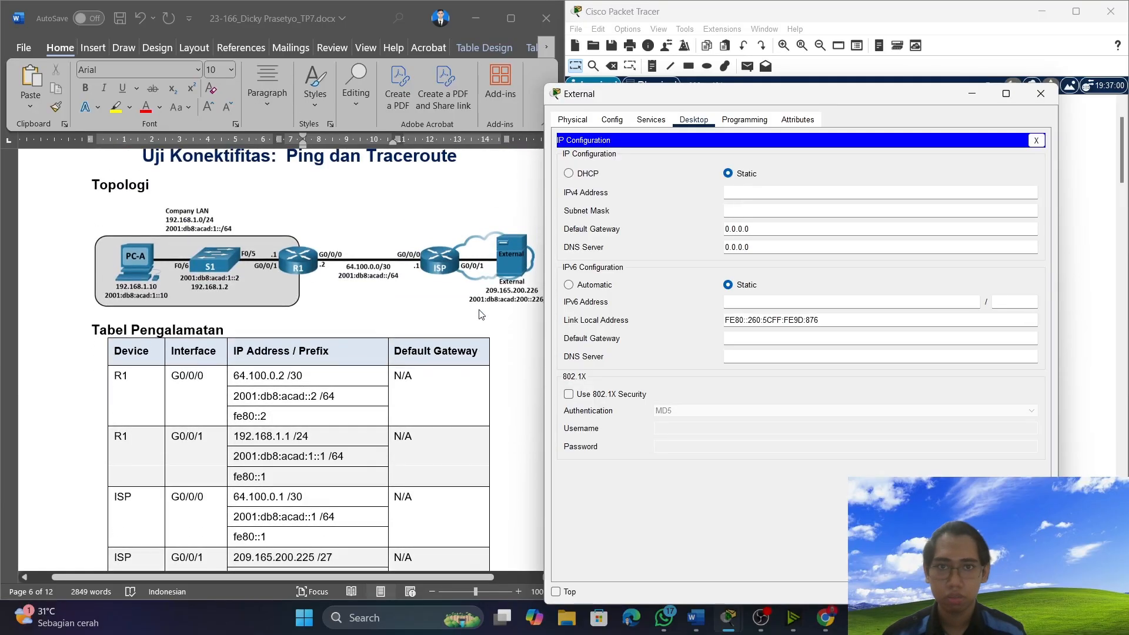
left_click(787, 195)
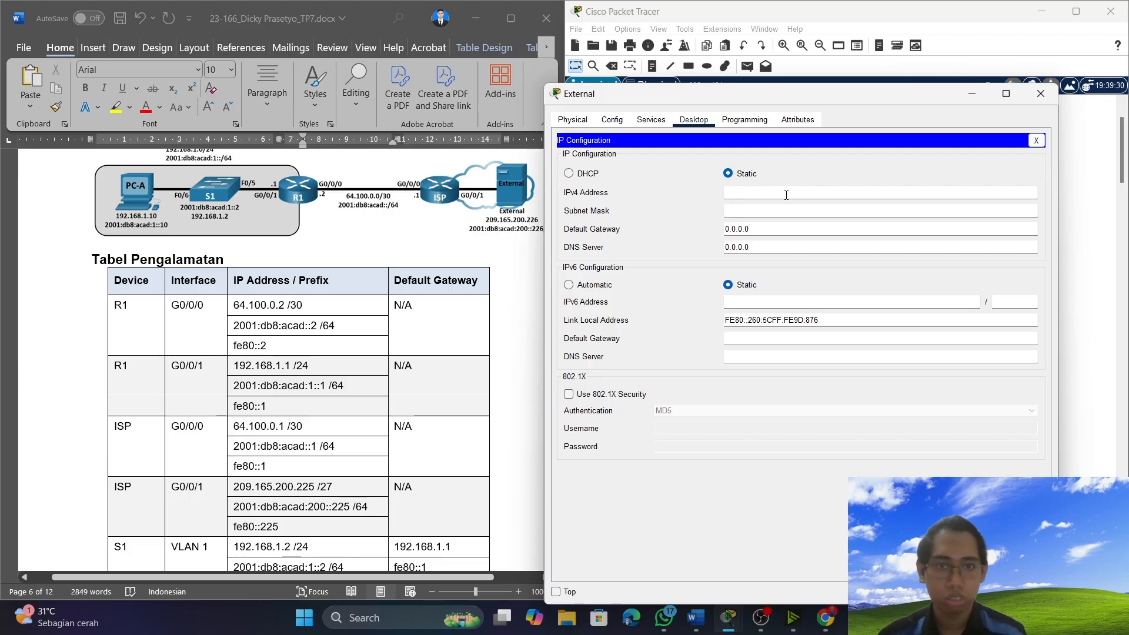
type("209.")
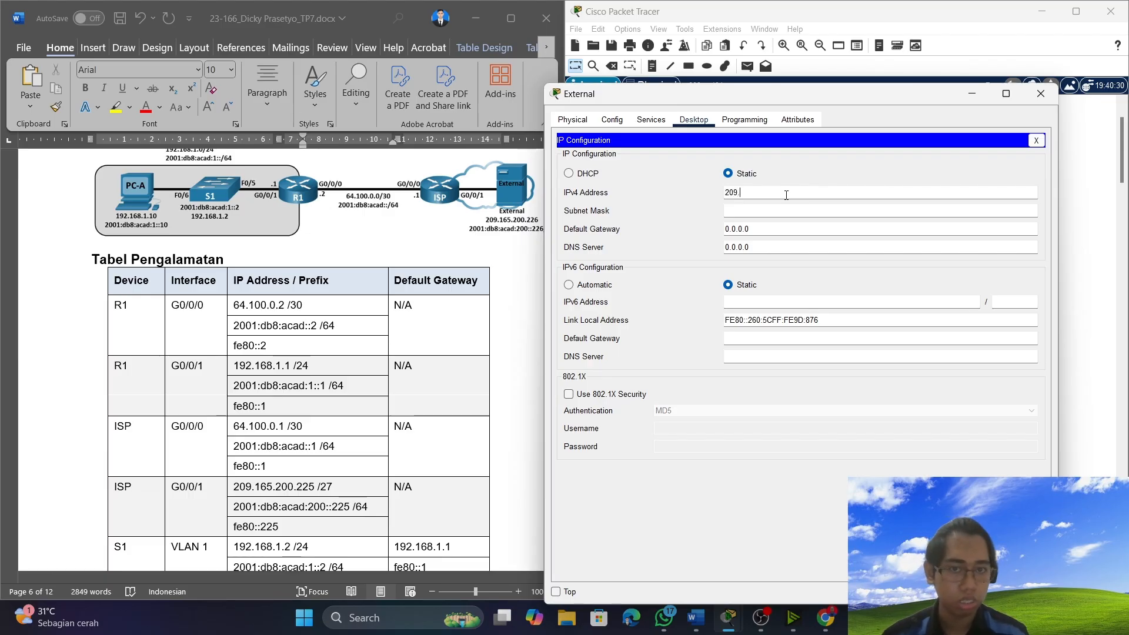
type("165.200.226")
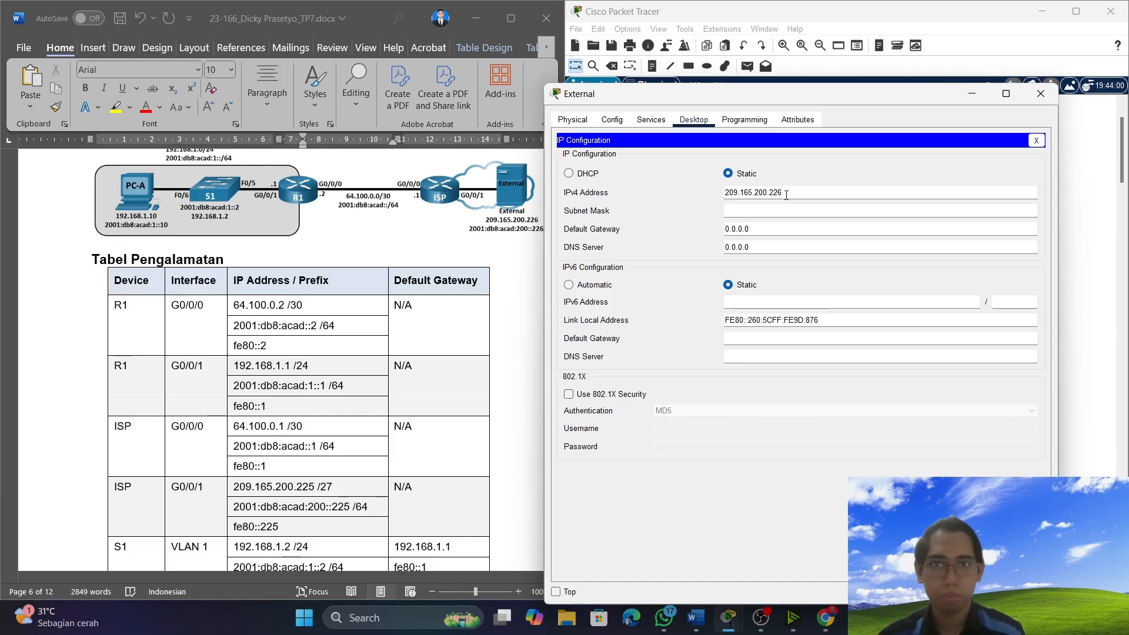
left_click(789, 209)
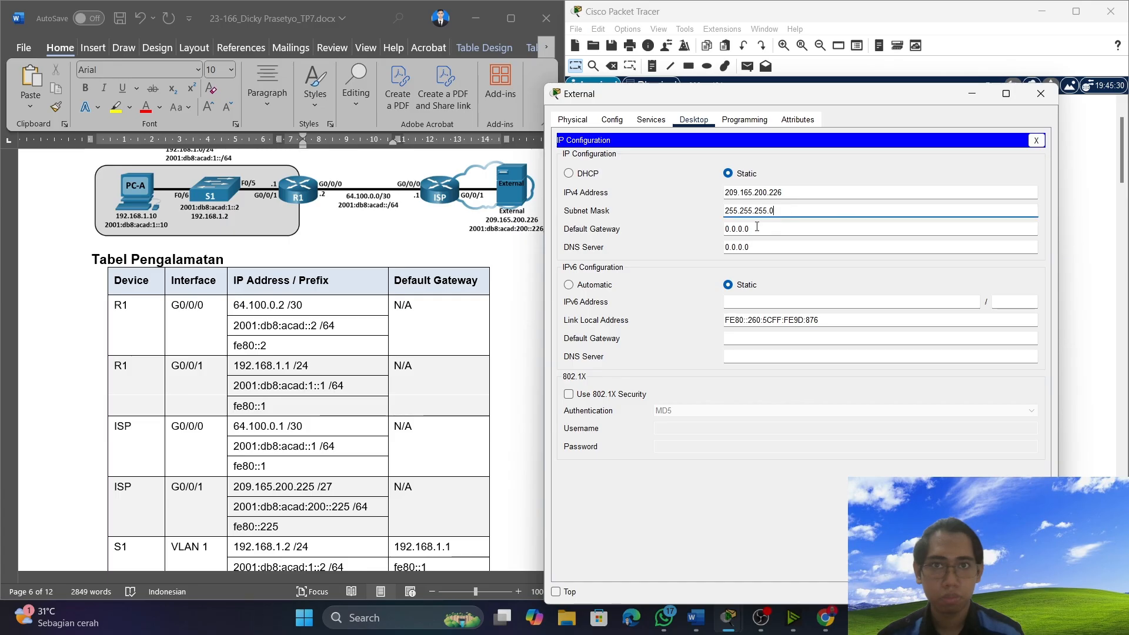
Copy External's IPv4 default gateway 209.165.200.225 from the addressing table into the server's IPv4 Default Gateway setting.
scroll(410, 321, "down", 3)
scroll(333, 356, "up", 2)
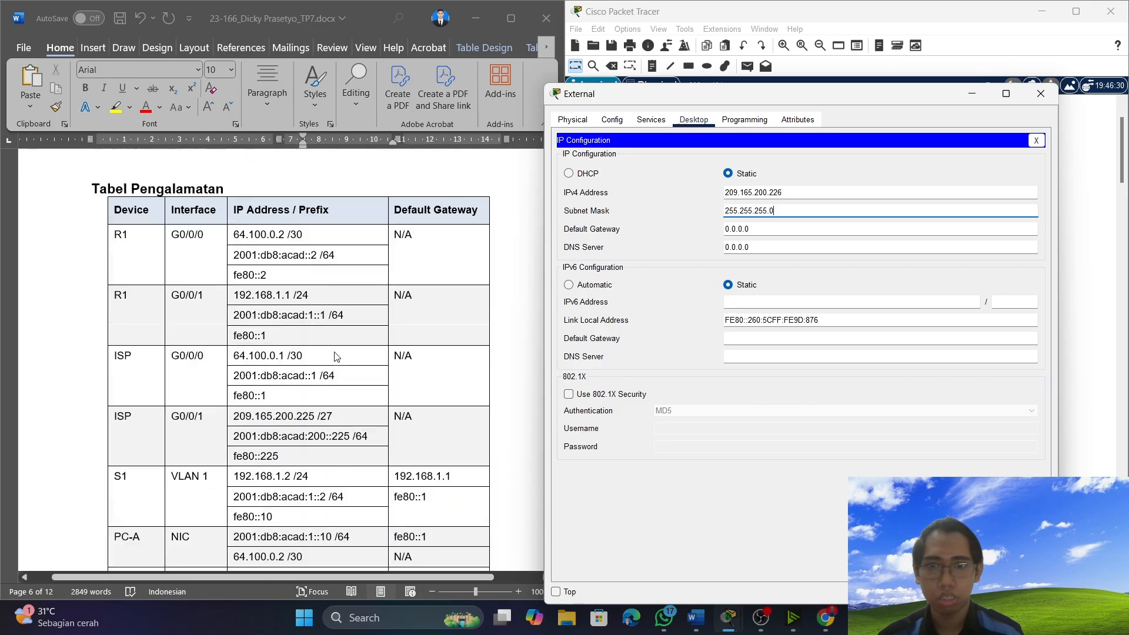
scroll(335, 357, "down", 2)
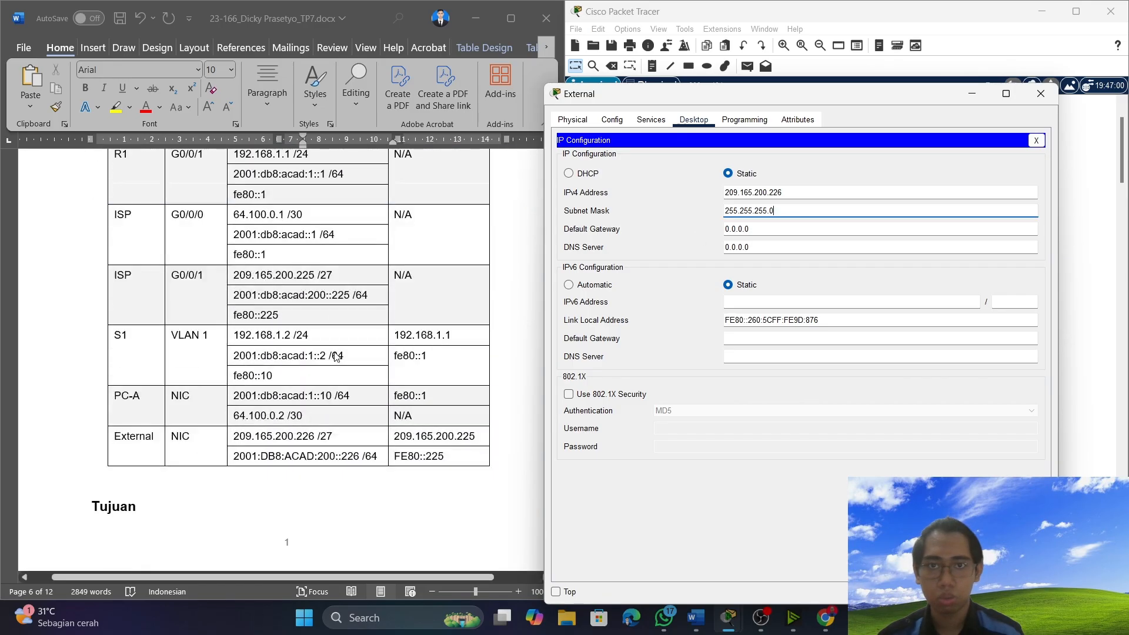
left_click(477, 435)
left_click_drag(477, 436, 394, 437)
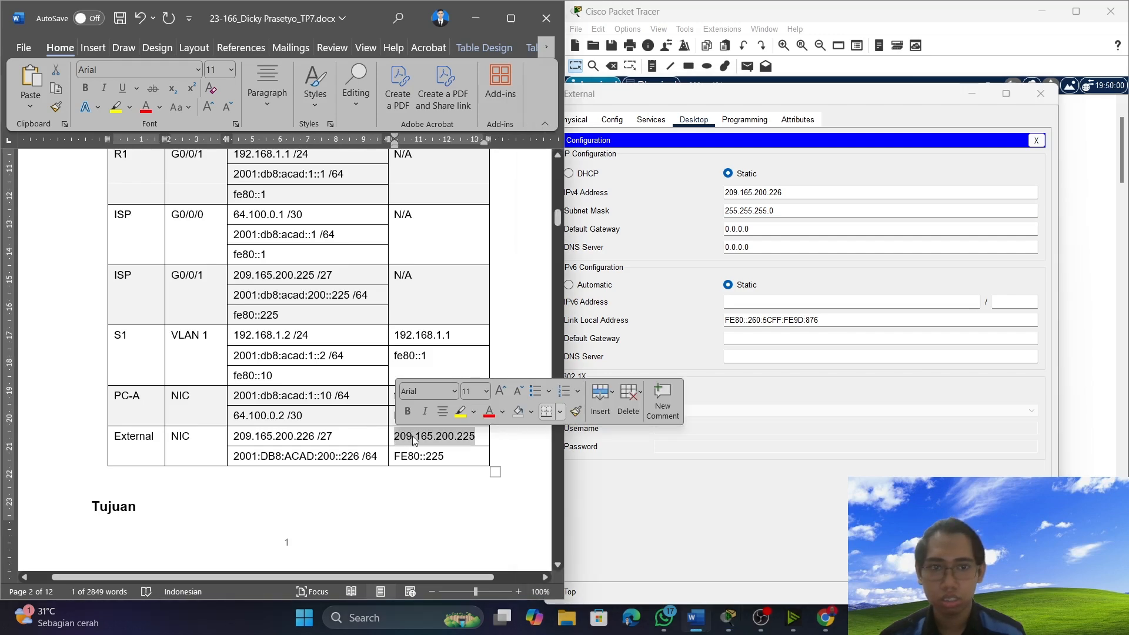
right_click(414, 440)
left_click(481, 117)
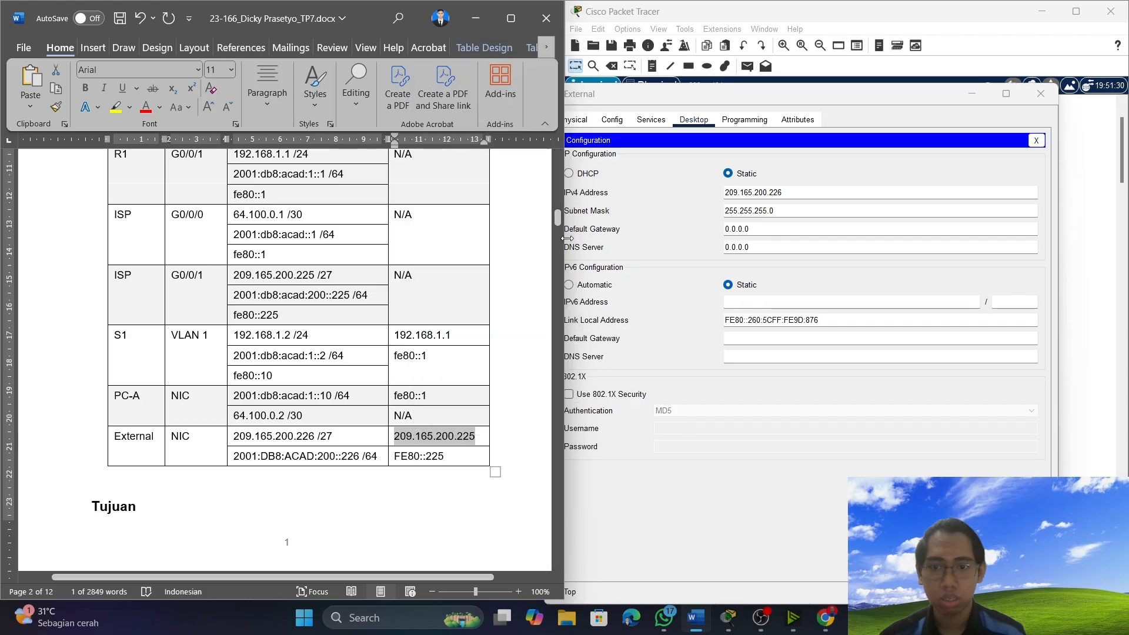
left_click(780, 231)
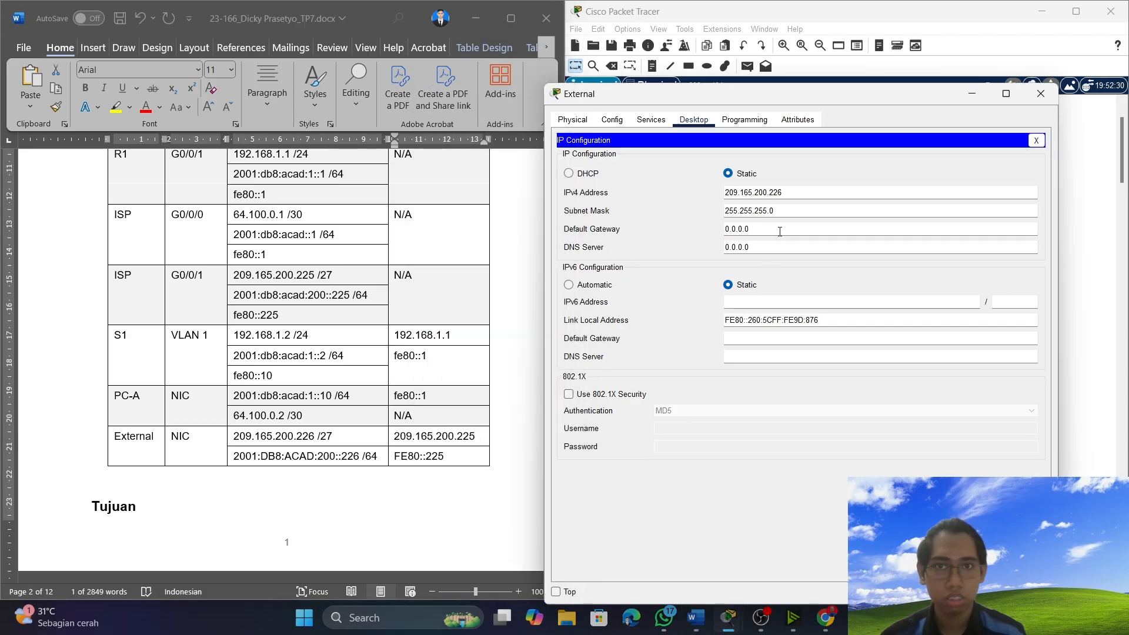
double_click(738, 226)
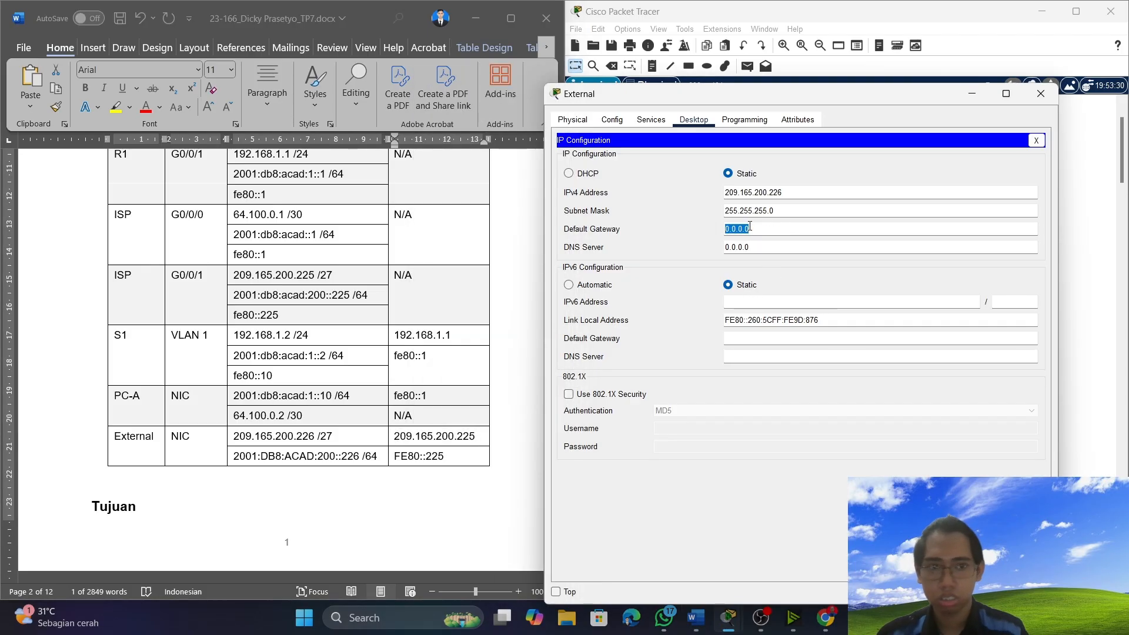
key("ctrl+v")
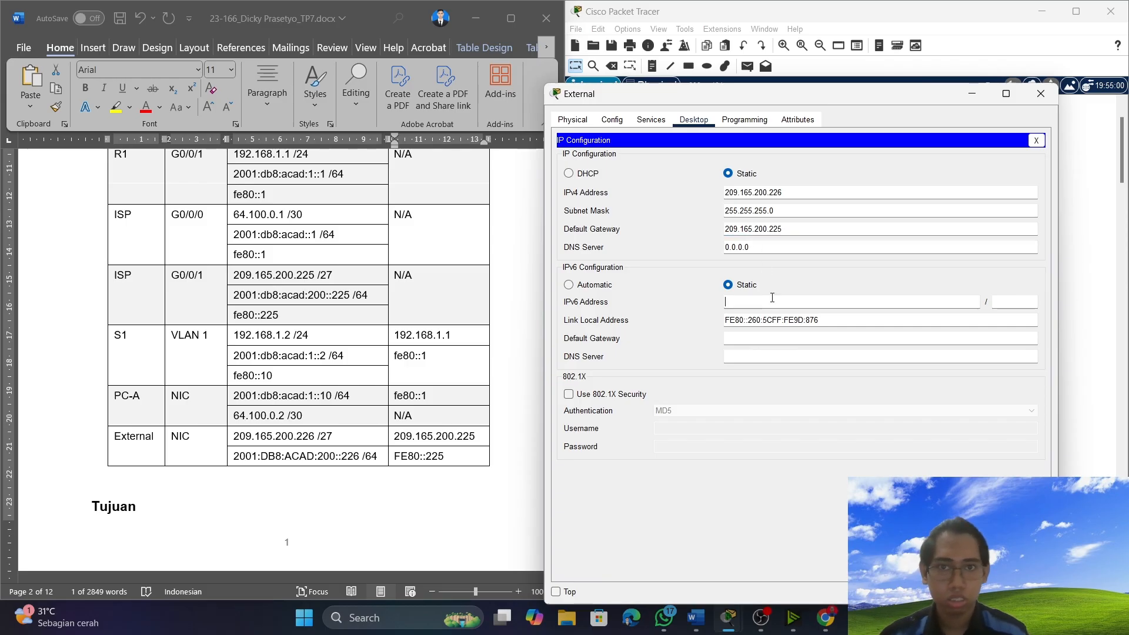
left_click(747, 302)
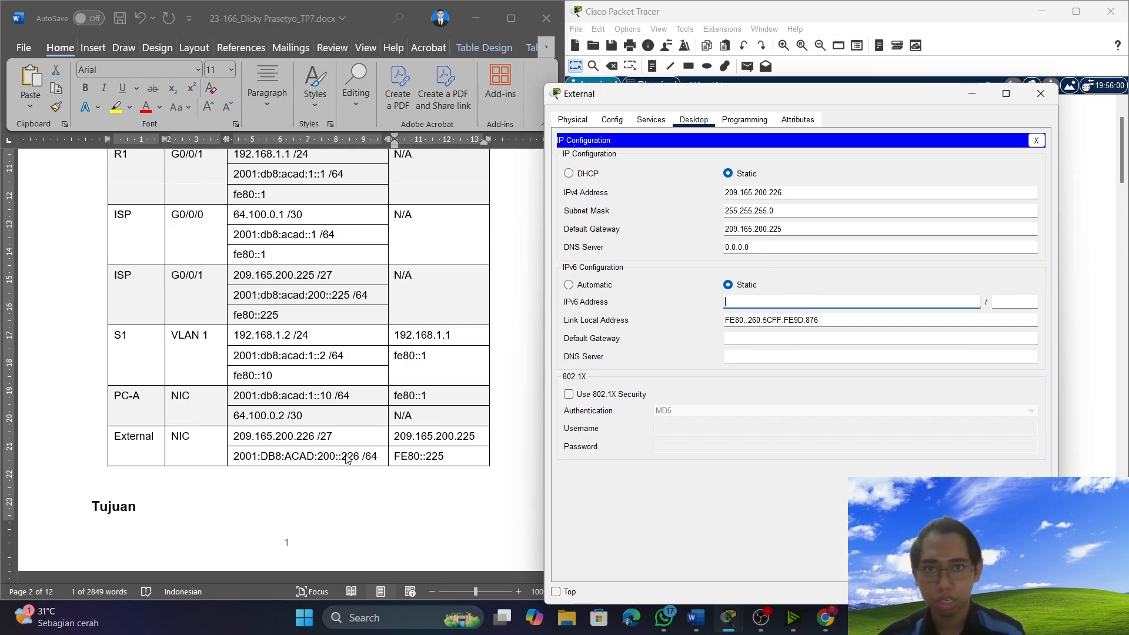
scroll(318, 468, "up", 1)
left_click(316, 472)
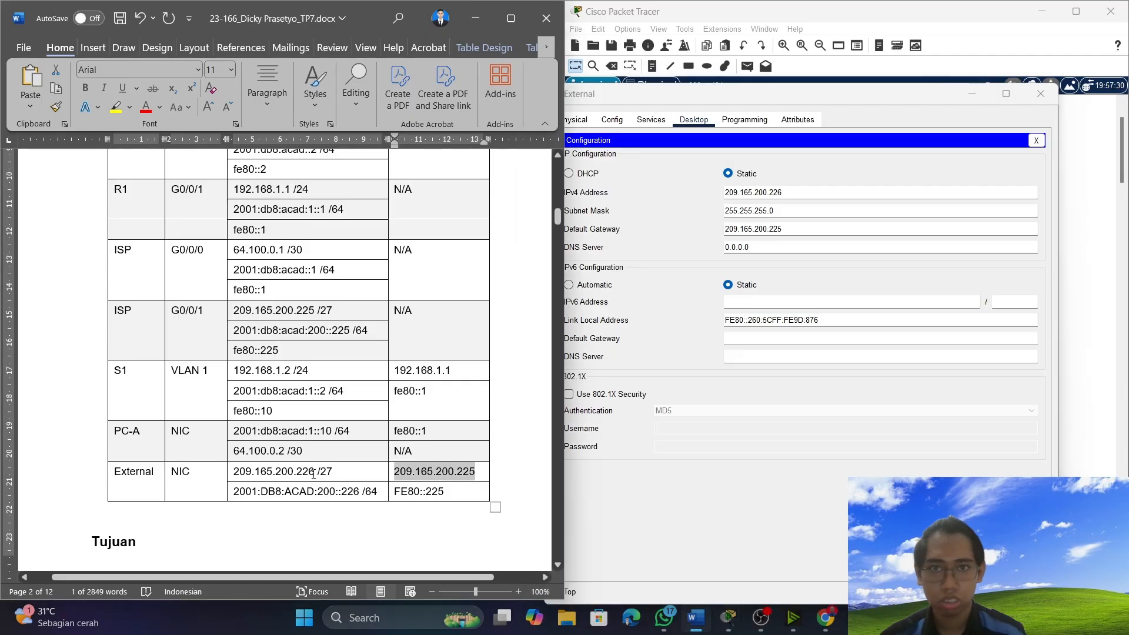
left_click(313, 473)
left_click_drag(316, 471, 269, 471)
left_click(355, 491)
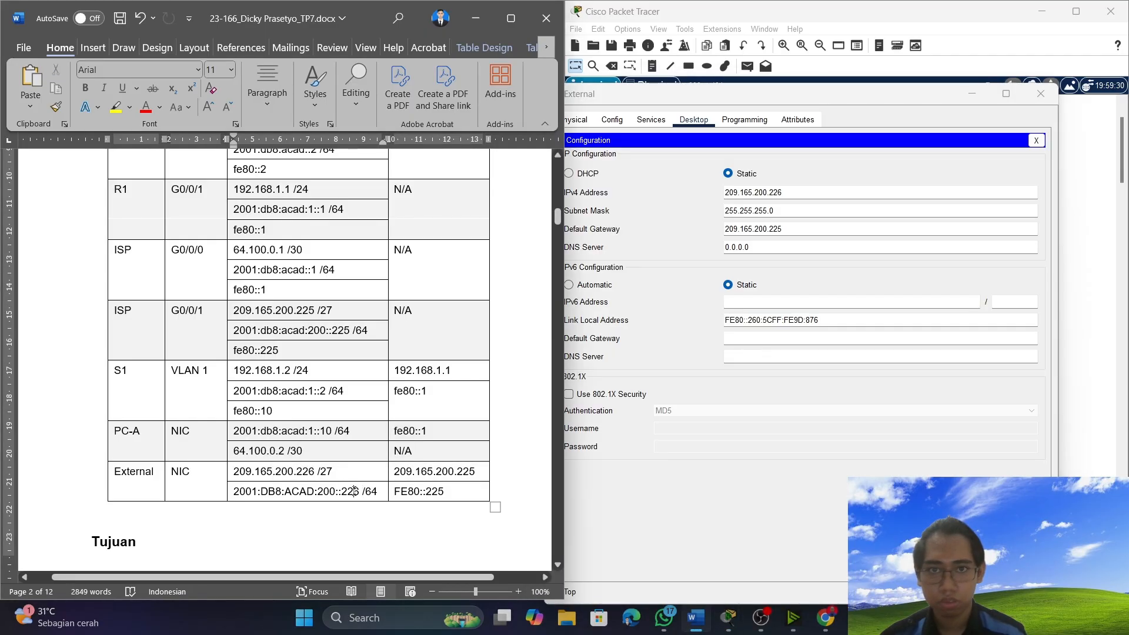
key("BackSpace")
type("6")
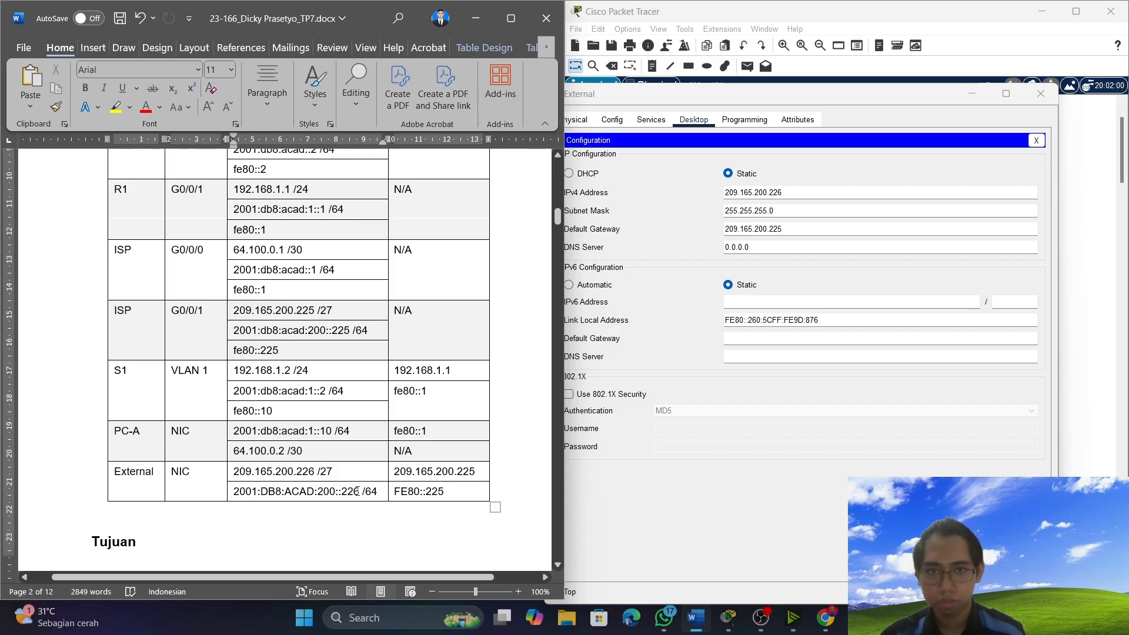
Copy 2001:DB8:ACAD:200::226 from the addressing table into the External server's IPv6 address and set its prefix length to 64.
left_click_drag(358, 491, 234, 491)
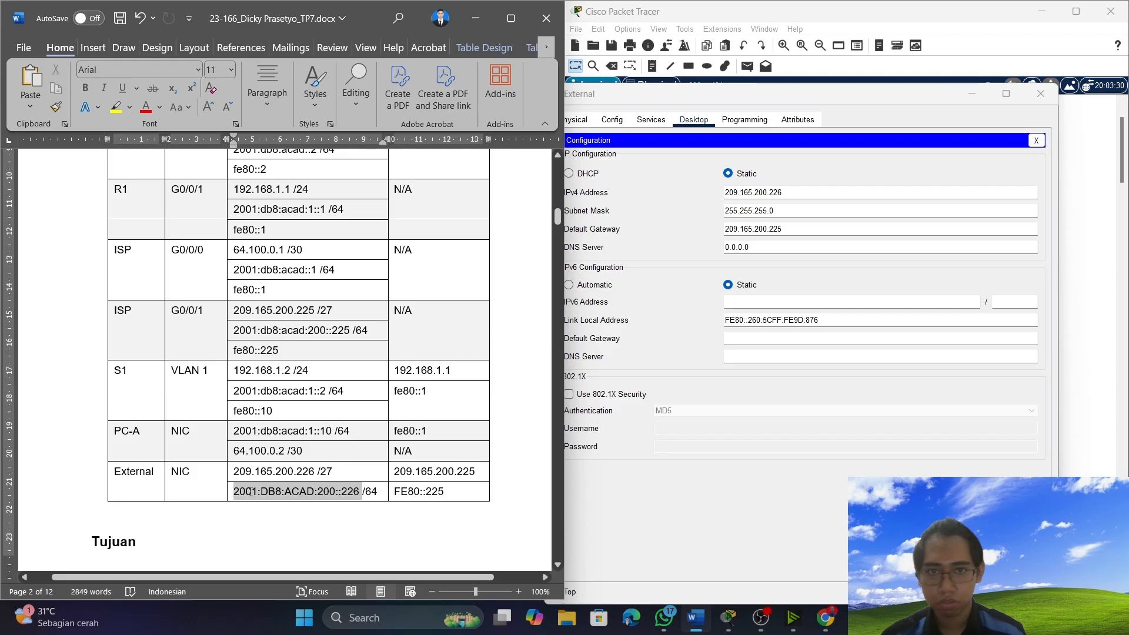
right_click(264, 496)
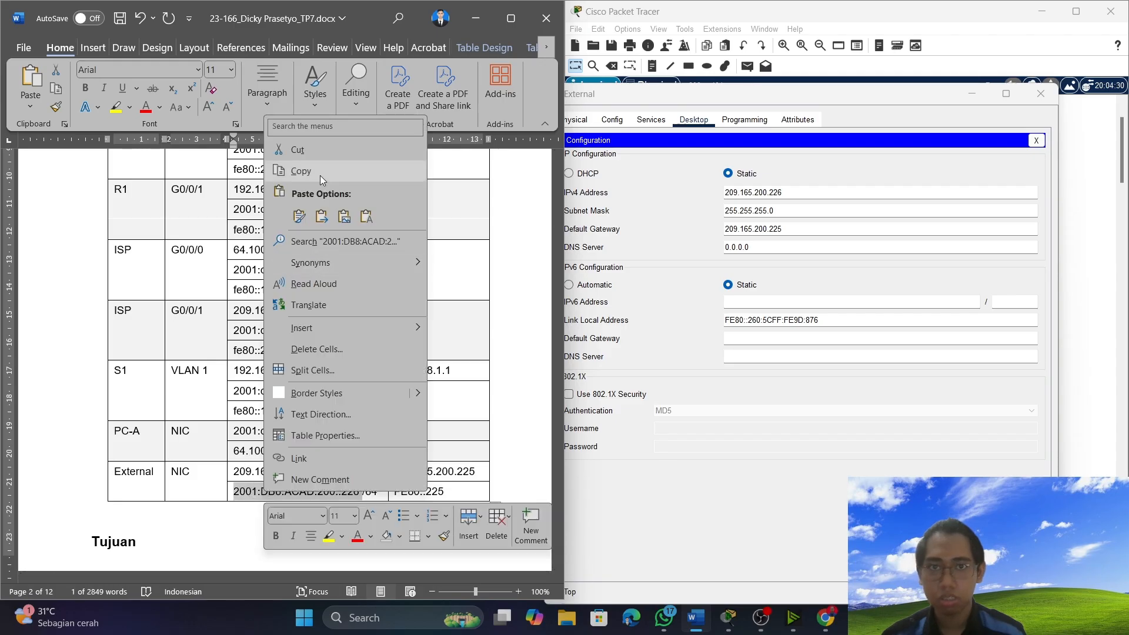
left_click(300, 171)
left_click(759, 301)
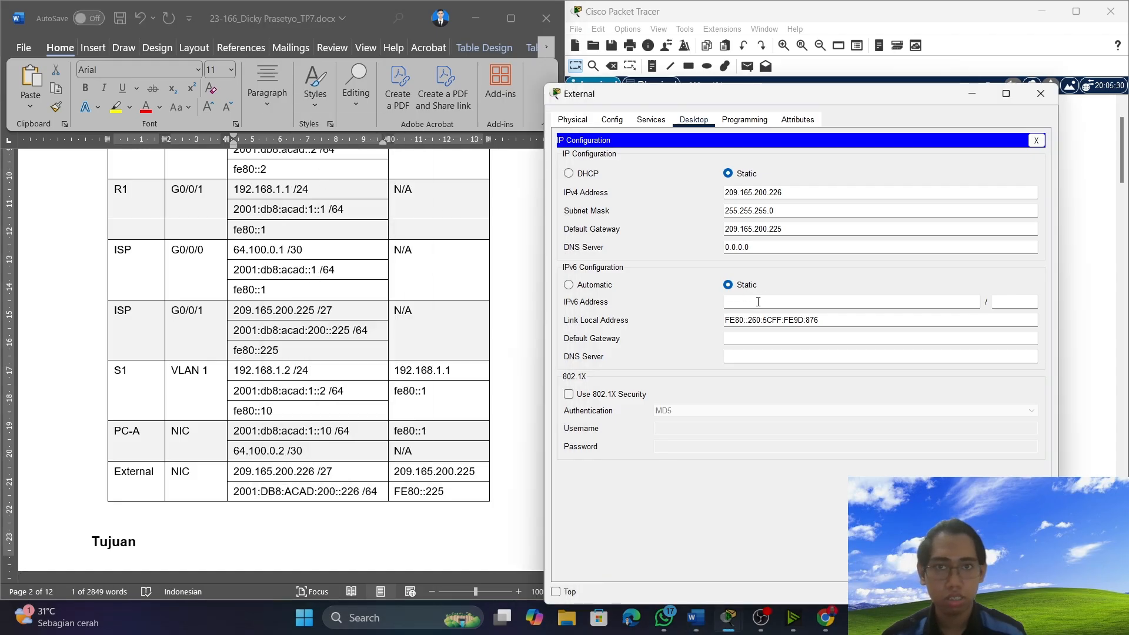
right_click(758, 302)
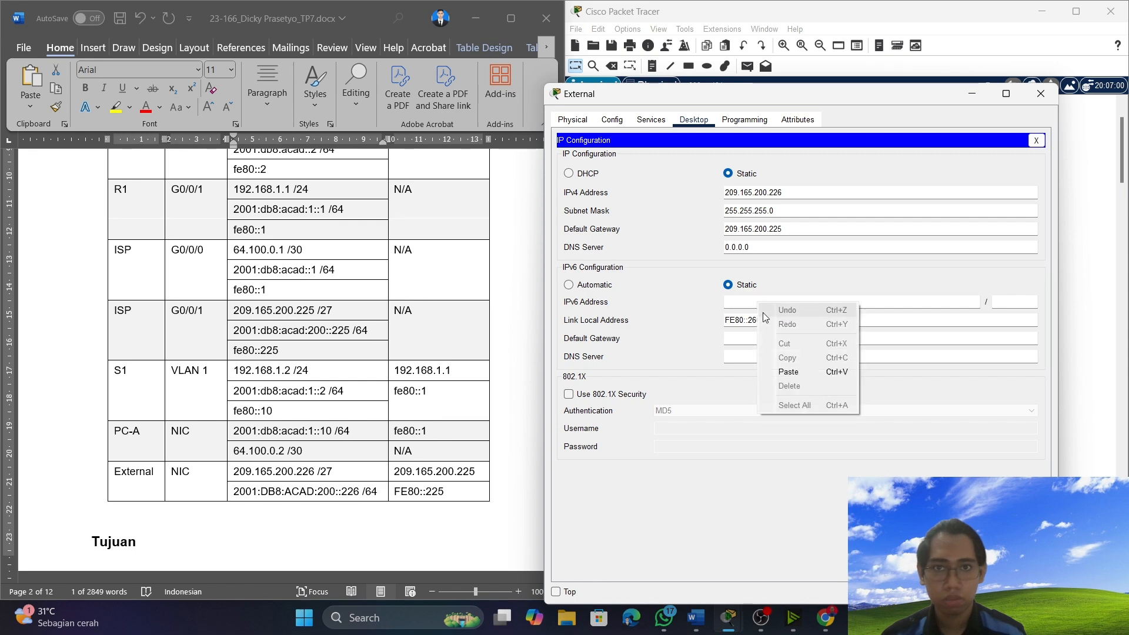
left_click(745, 300)
key("ctrl+v")
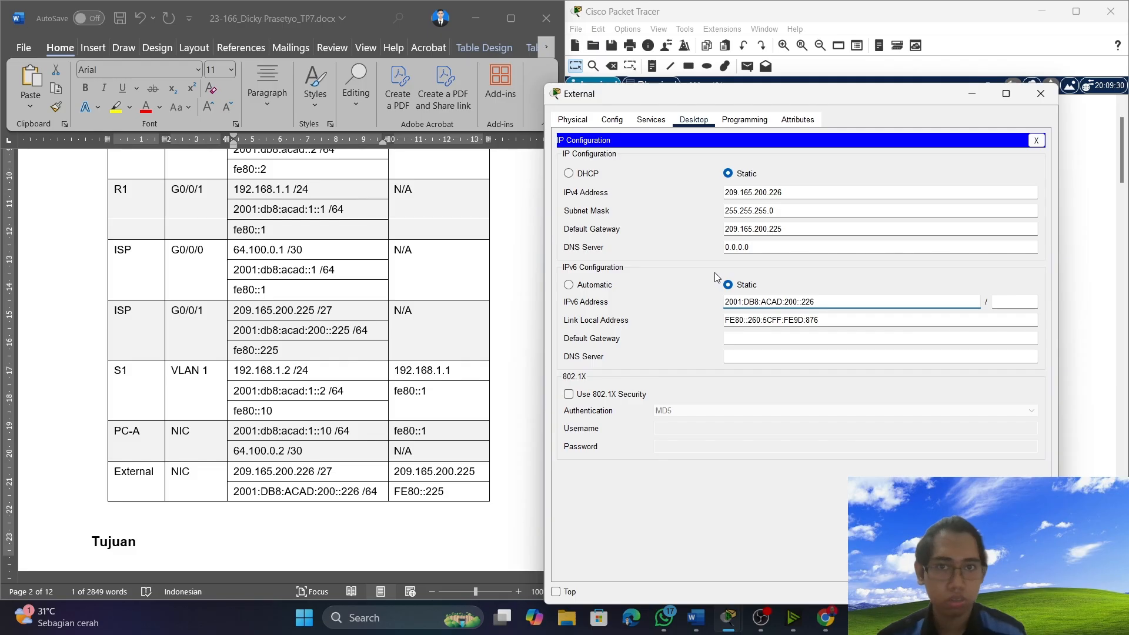
left_click(1031, 300)
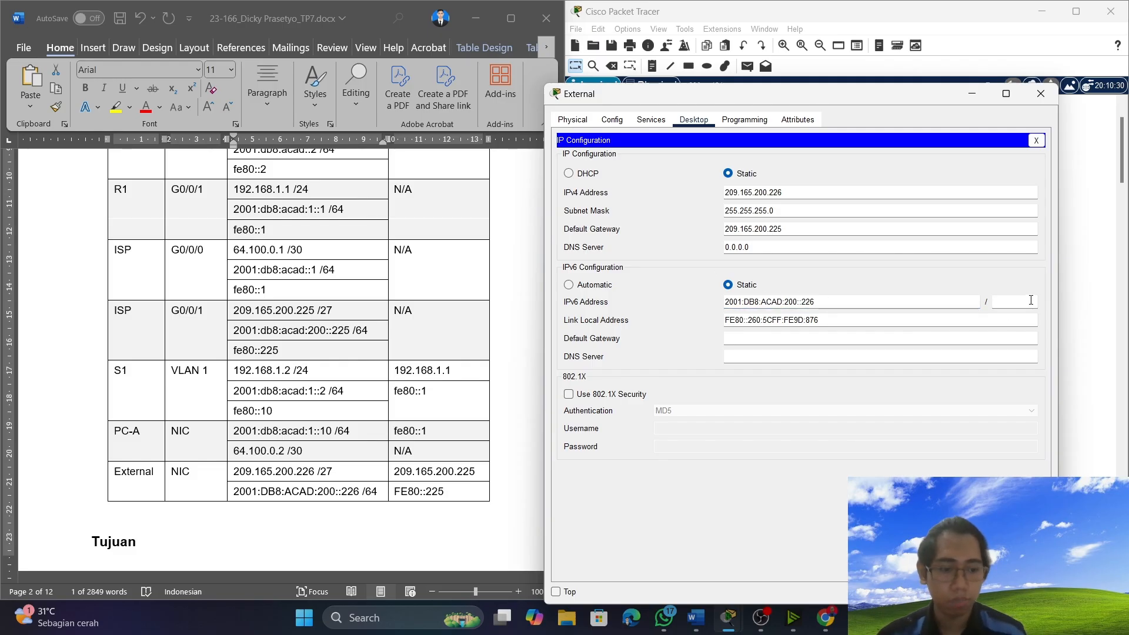
type("64")
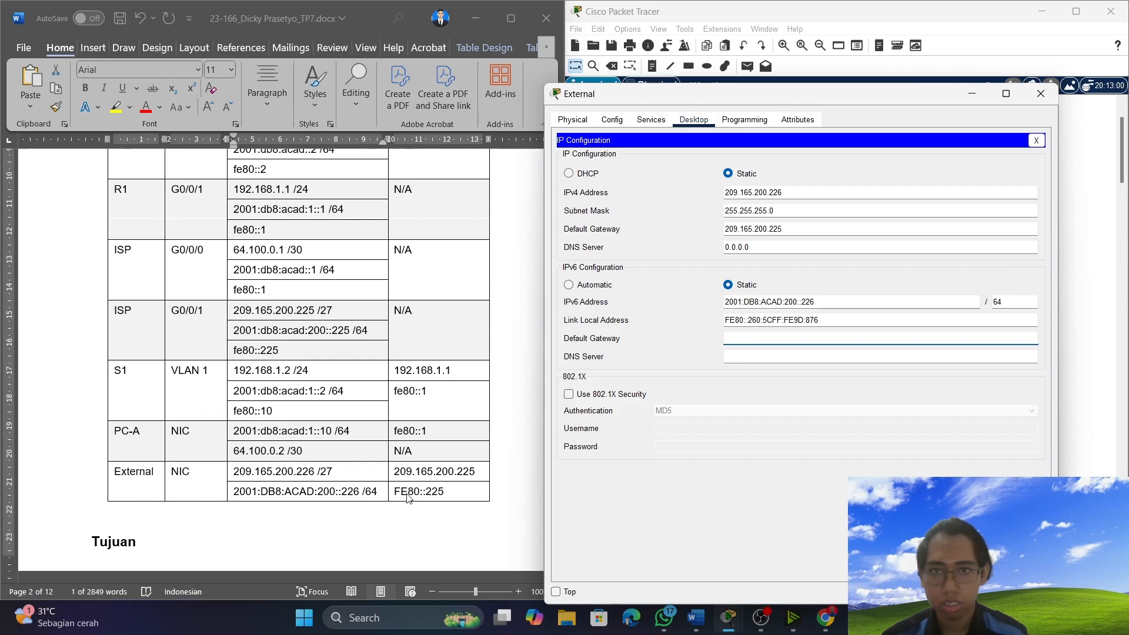
Copy FE80::225 from the addressing table into the External server's IPv6 default gateway and close the IP configuration.
left_click(433, 495)
left_click(445, 490)
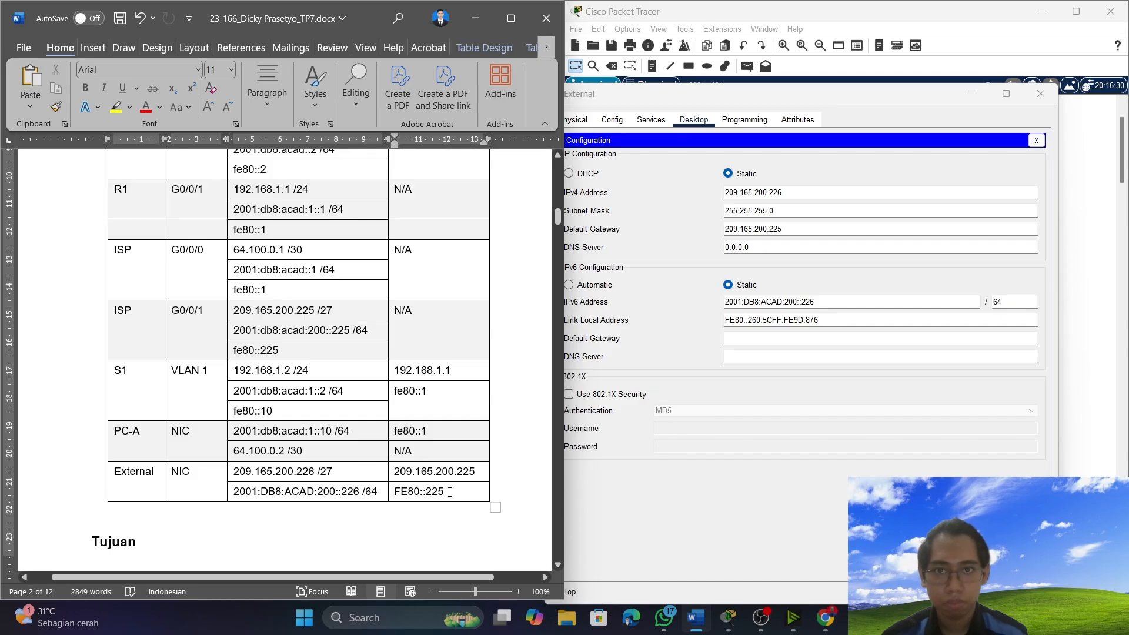
left_click_drag(450, 492, 406, 491)
right_click(407, 493)
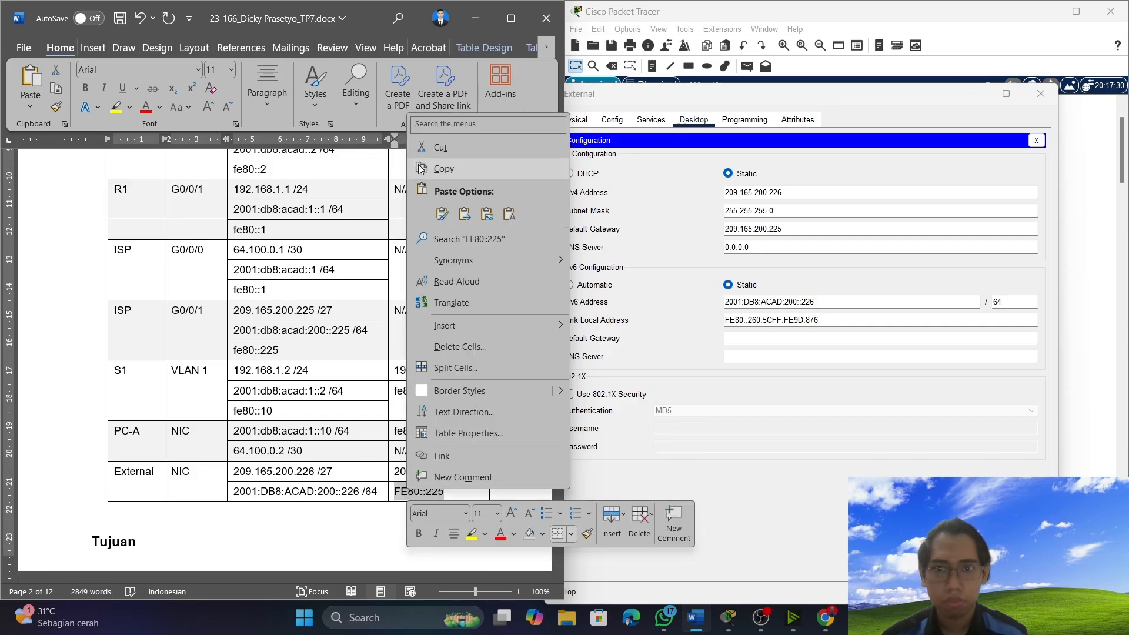
left_click(443, 169)
left_click(752, 341)
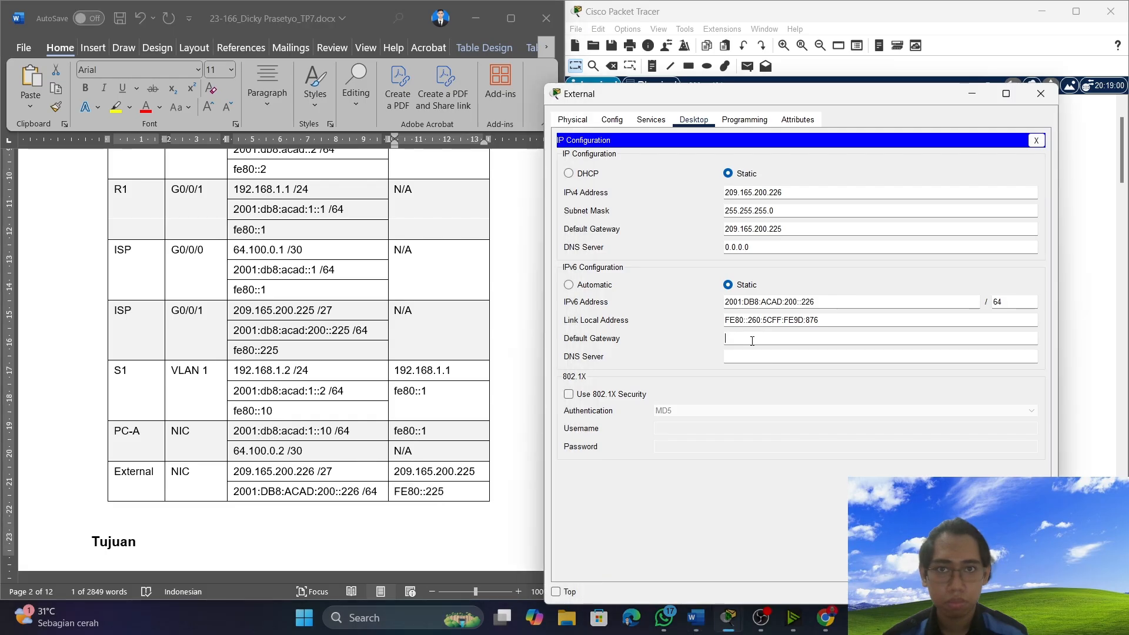
key("ctrl+v")
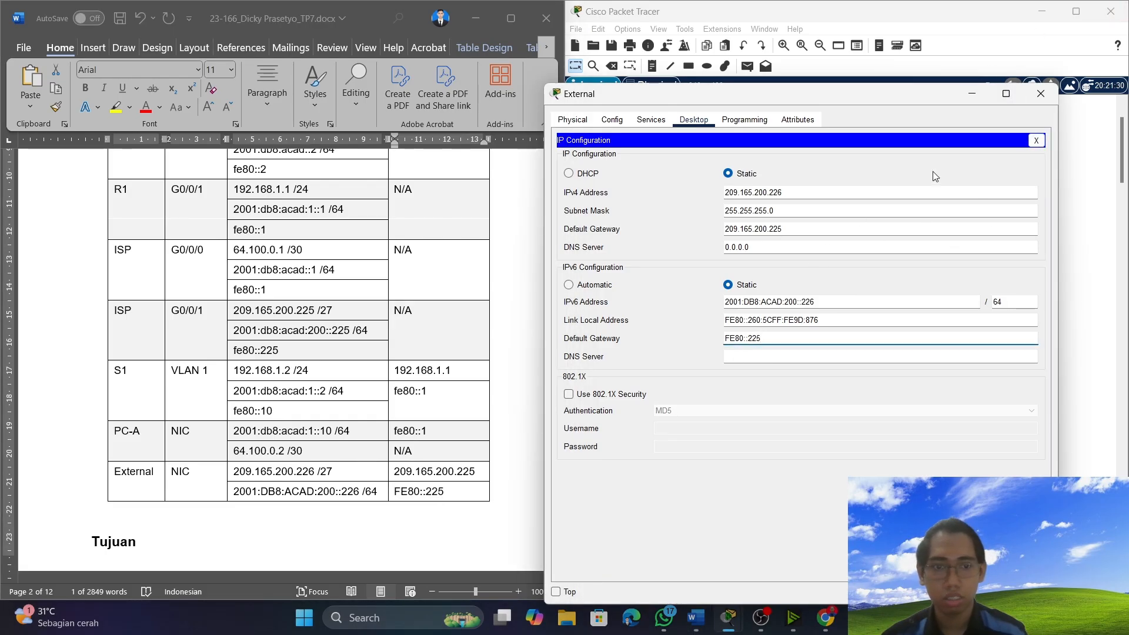
left_click(1038, 139)
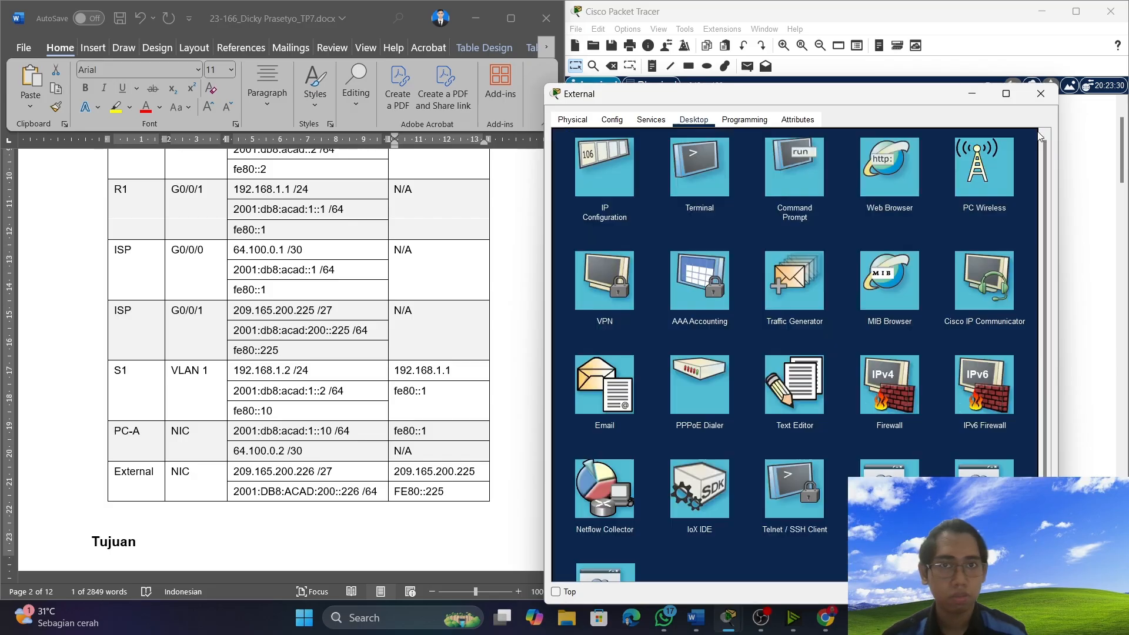
Minimize the External server's window, bring up PC-A's Command Prompt, and return to the ping results table in the document.
left_click(975, 95)
left_click(657, 321)
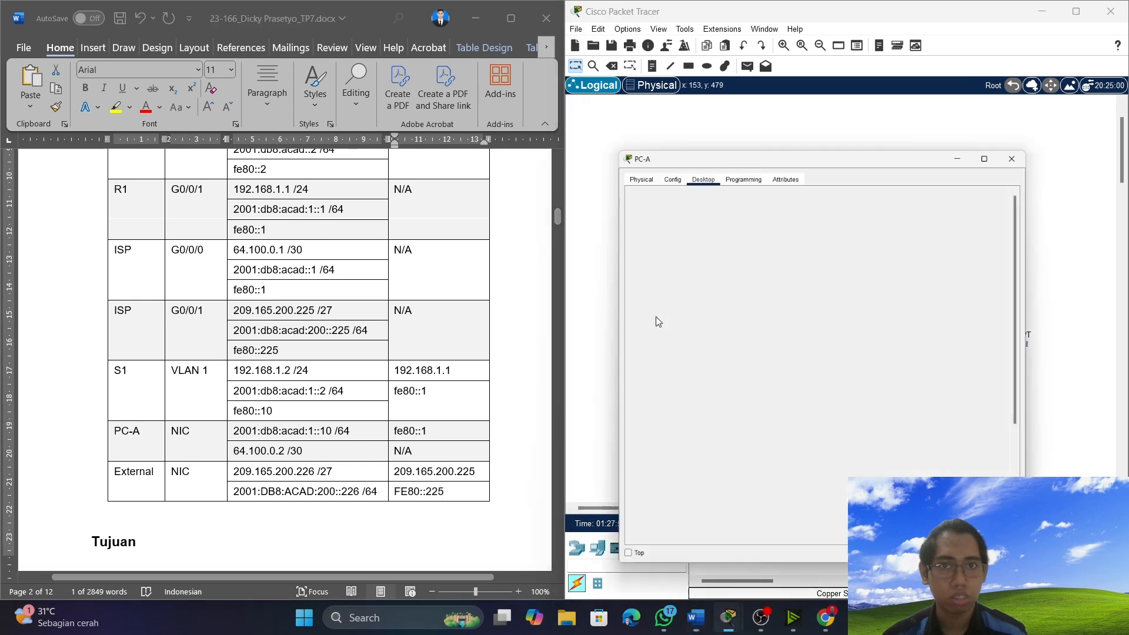
scroll(822, 368, "down", 8)
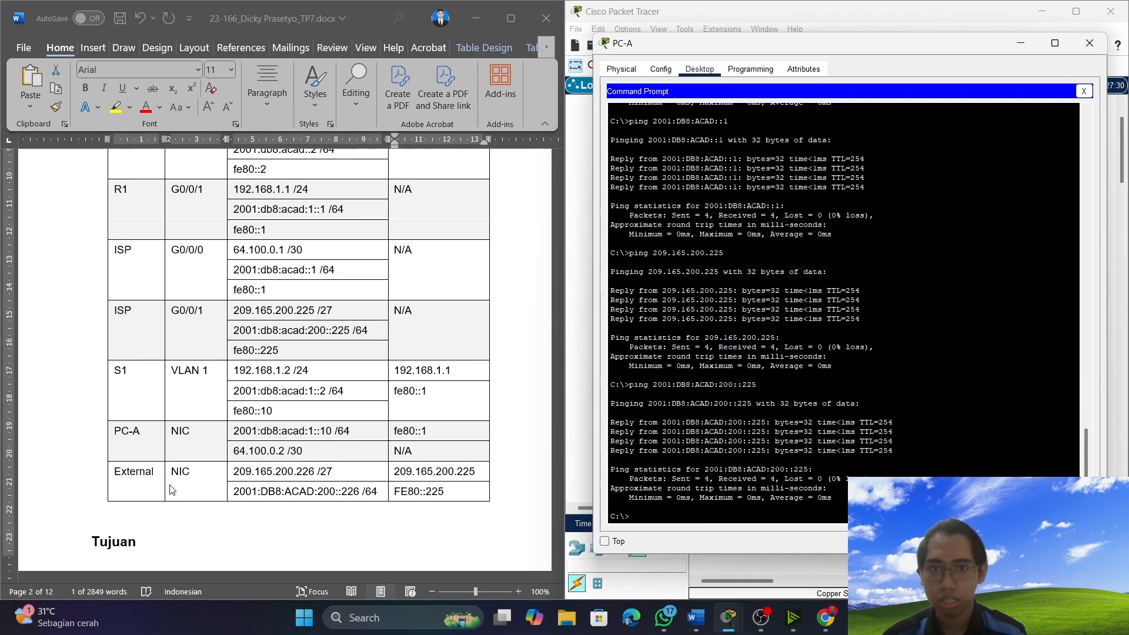
scroll(194, 464, "down", 15)
scroll(244, 474, "down", 20)
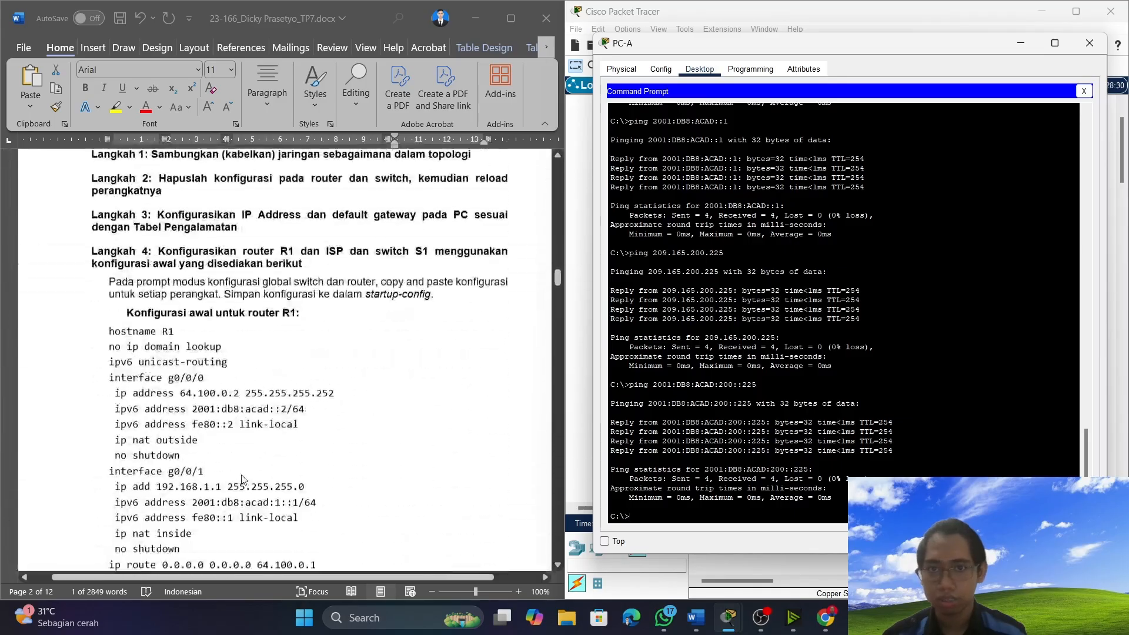
scroll(133, 313, "down", 10)
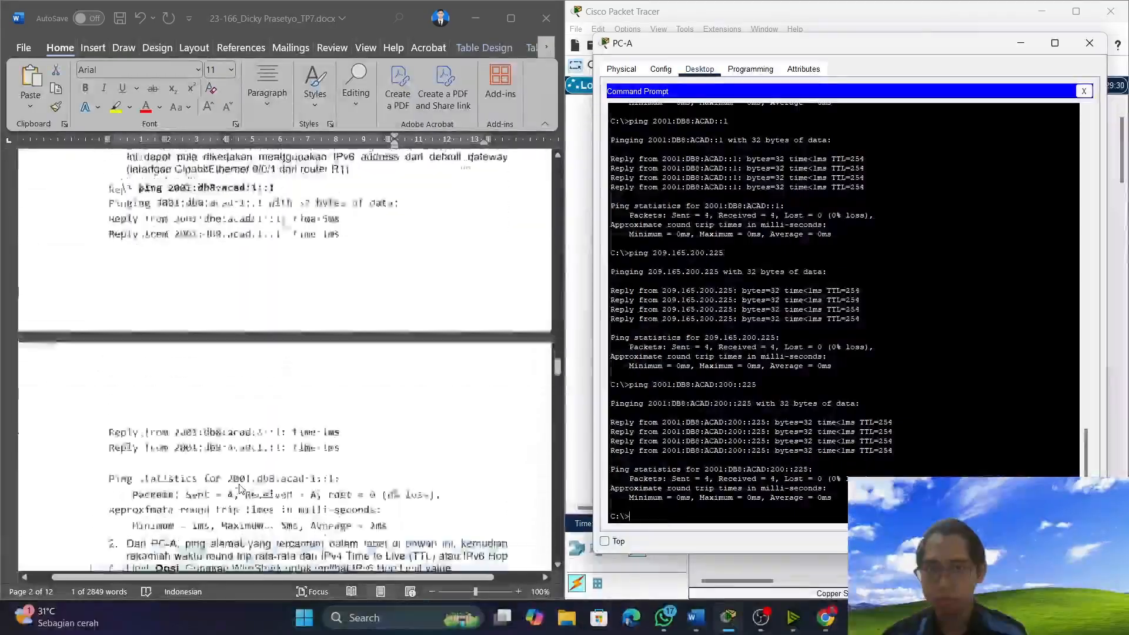
Copy 209.165.200.226 from the results table and ping it twice from PC-A's Command Prompt.
left_click_drag(178, 314, 98, 315)
right_click(114, 313)
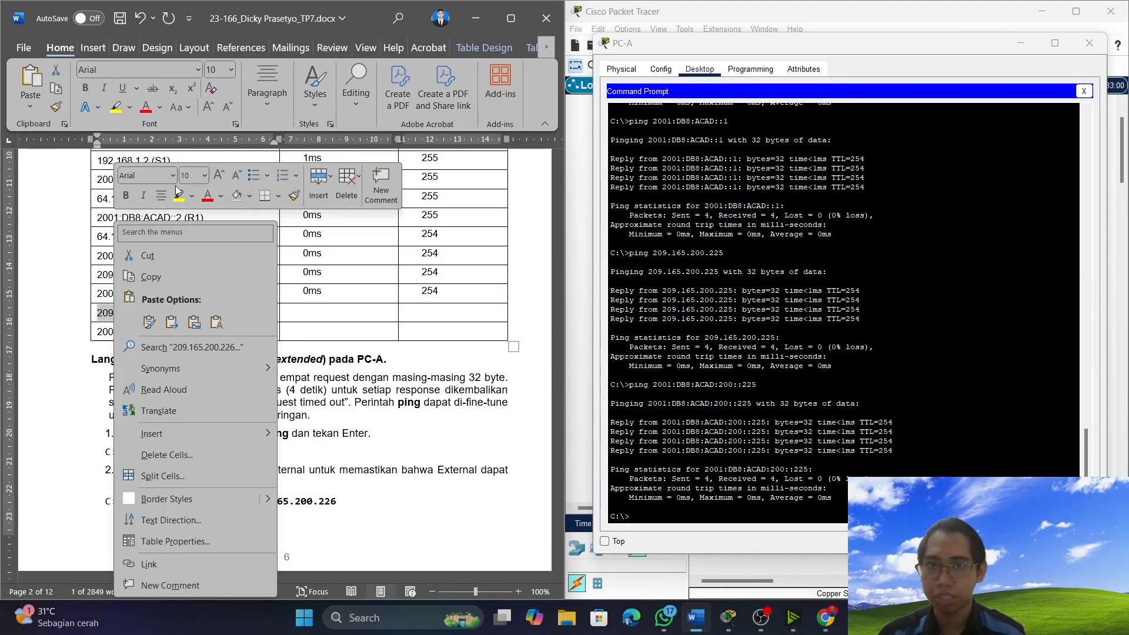
left_click(175, 276)
left_click(681, 521)
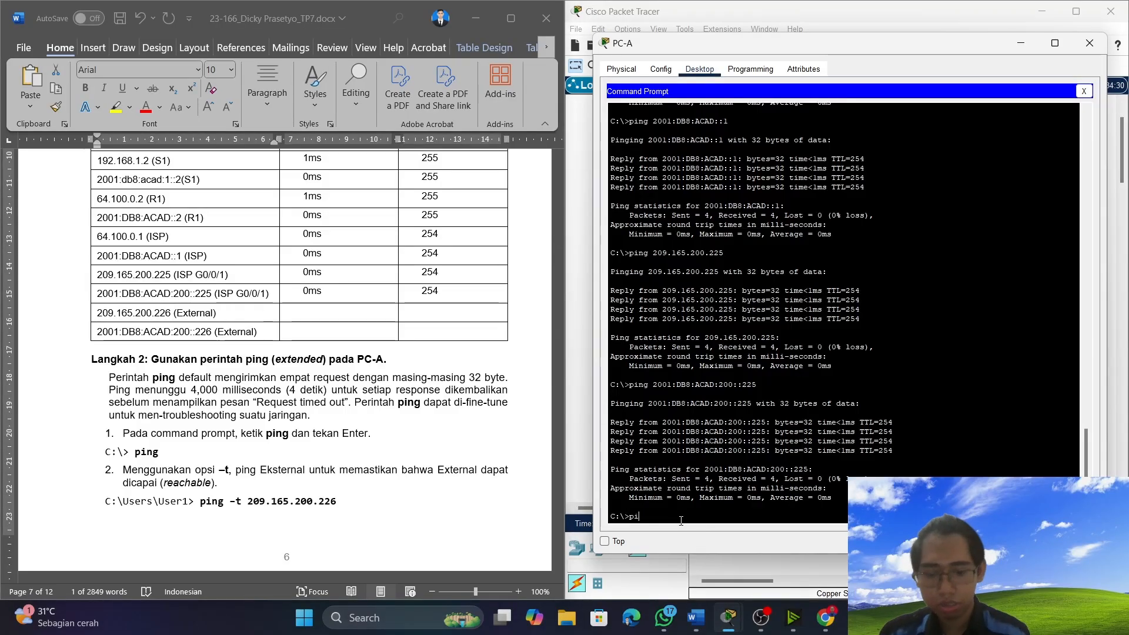
type("ping")
key("ctrl+v")
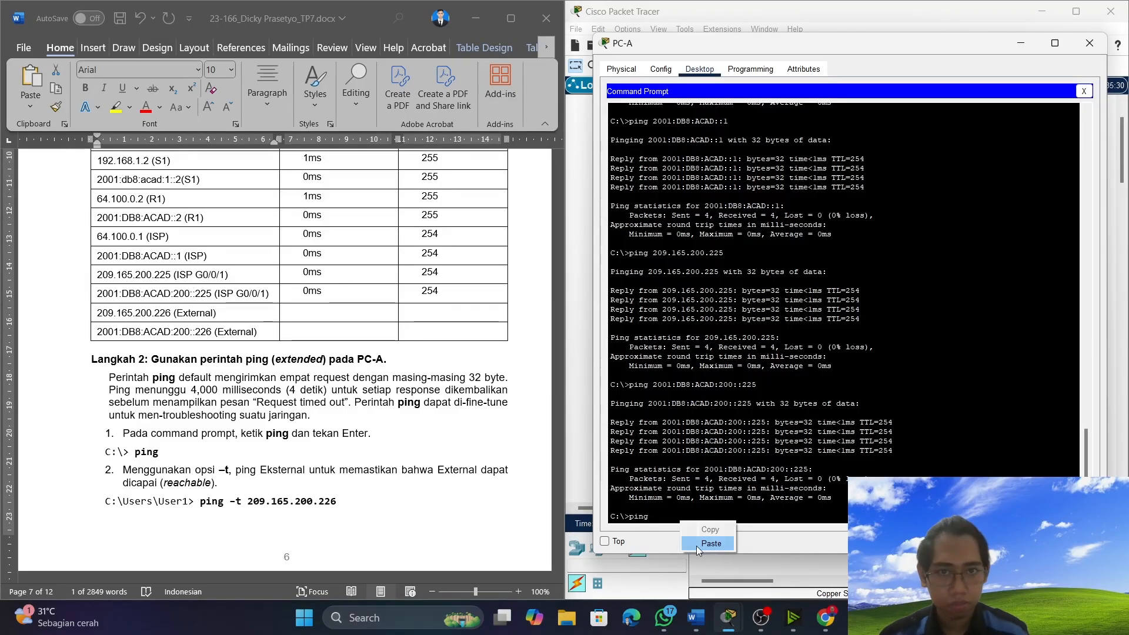
key("Return")
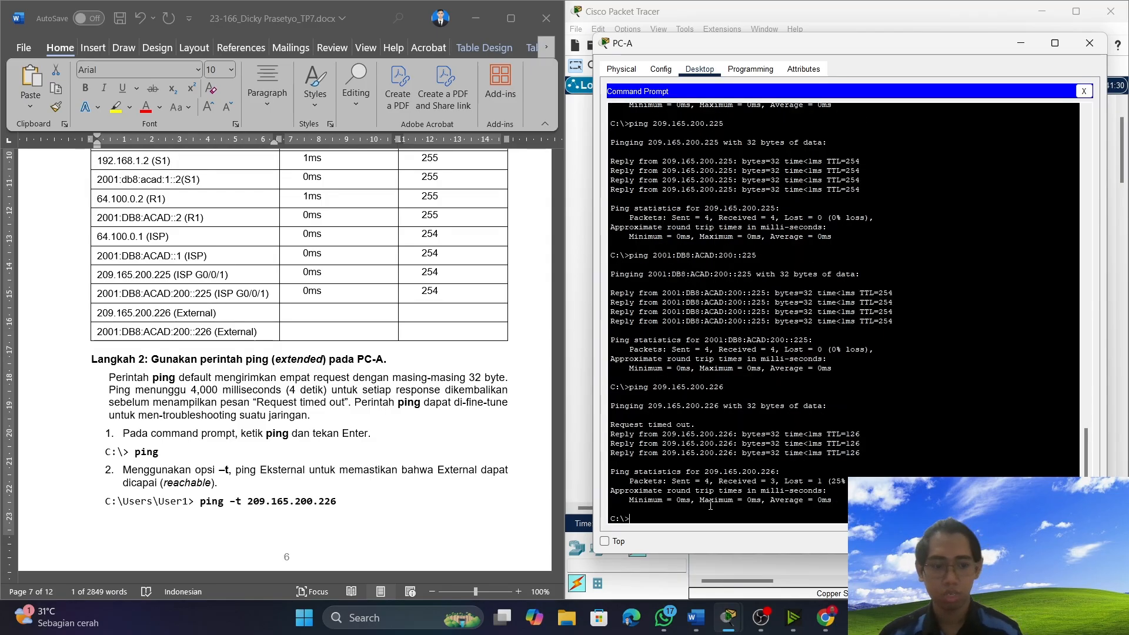
key("Up")
key("Return")
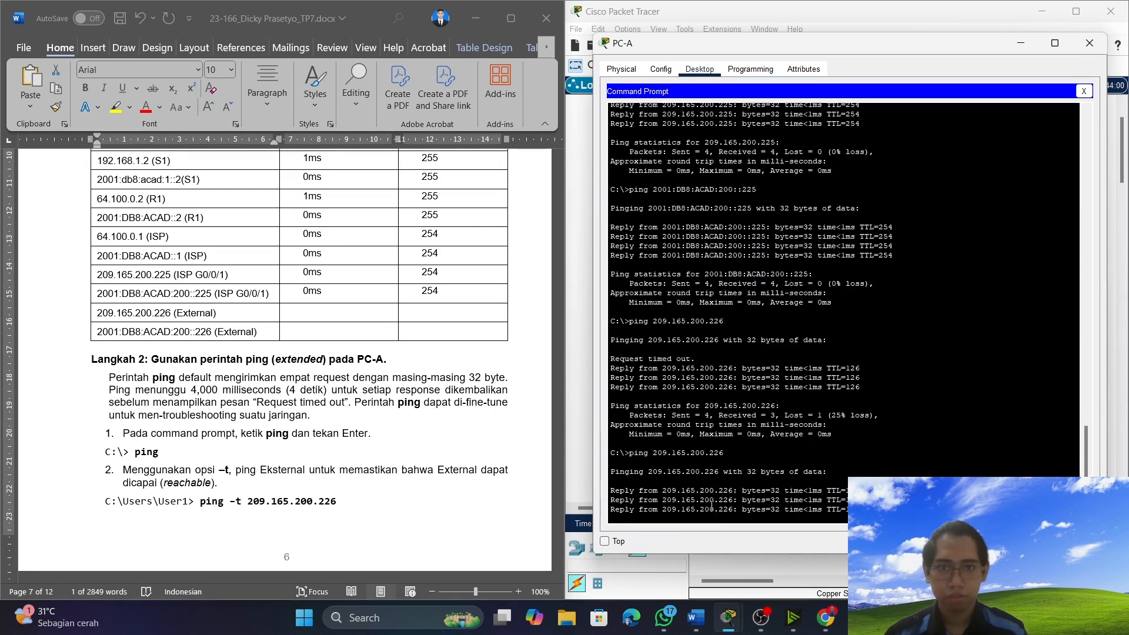
Record TTL 126 and round trip time 0ms in the results table for 209.165.200.226 (External).
left_click(455, 312)
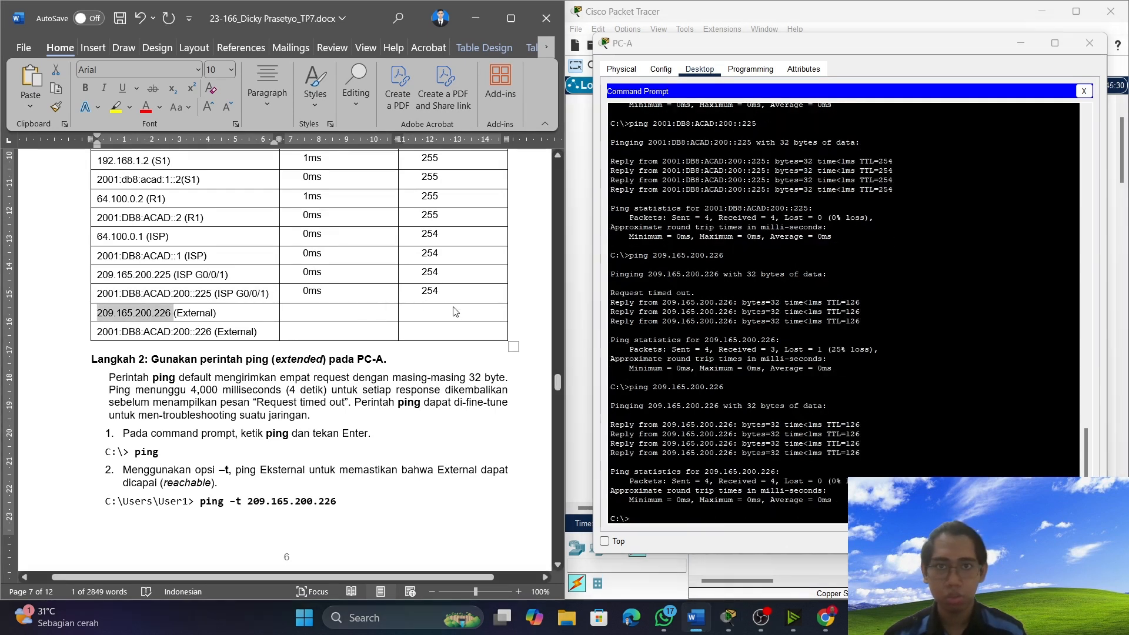
left_click(455, 312)
type("1")
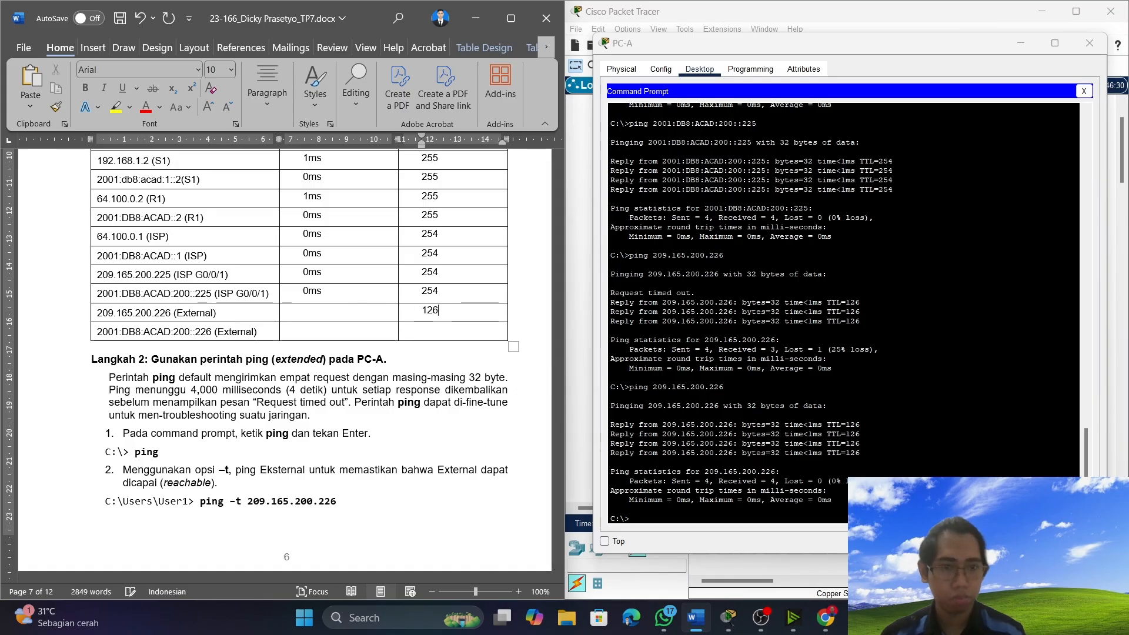
type("26")
left_click(345, 312)
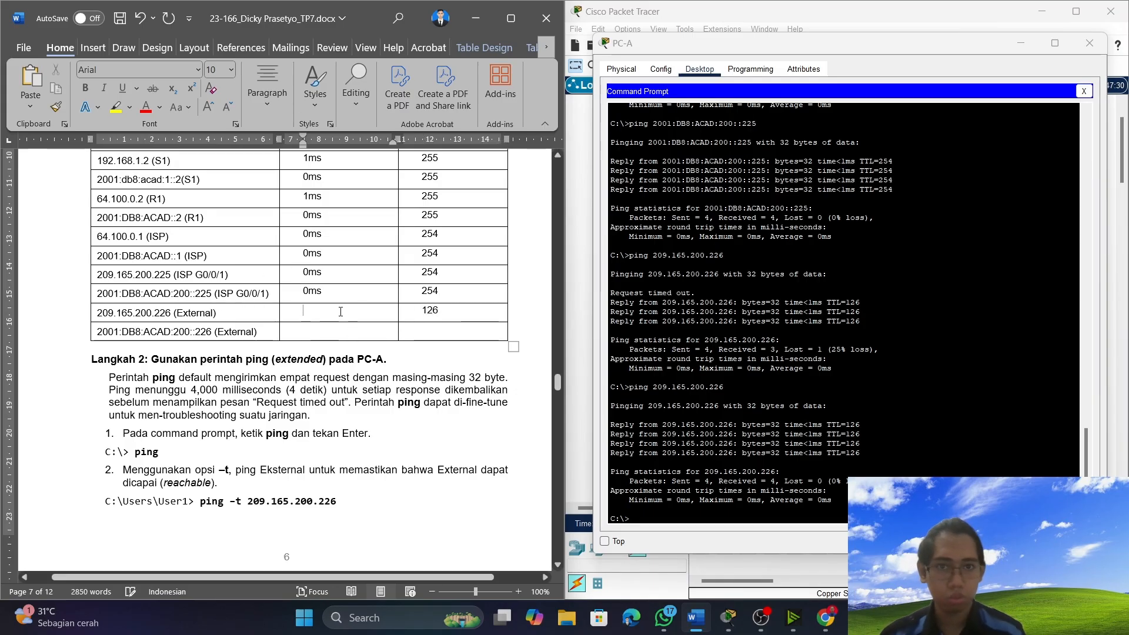
type("0ms")
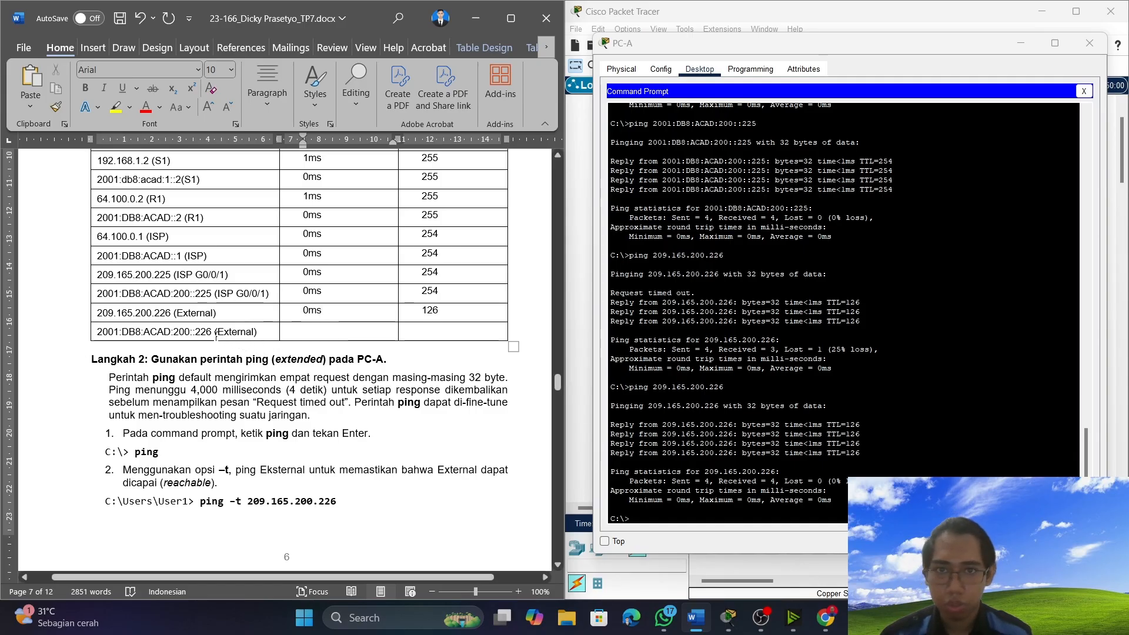
Copy 2001:DB8:ACAD:200::226 from the results table and ping it from PC-A's Command Prompt.
left_click_drag(212, 332, 100, 330)
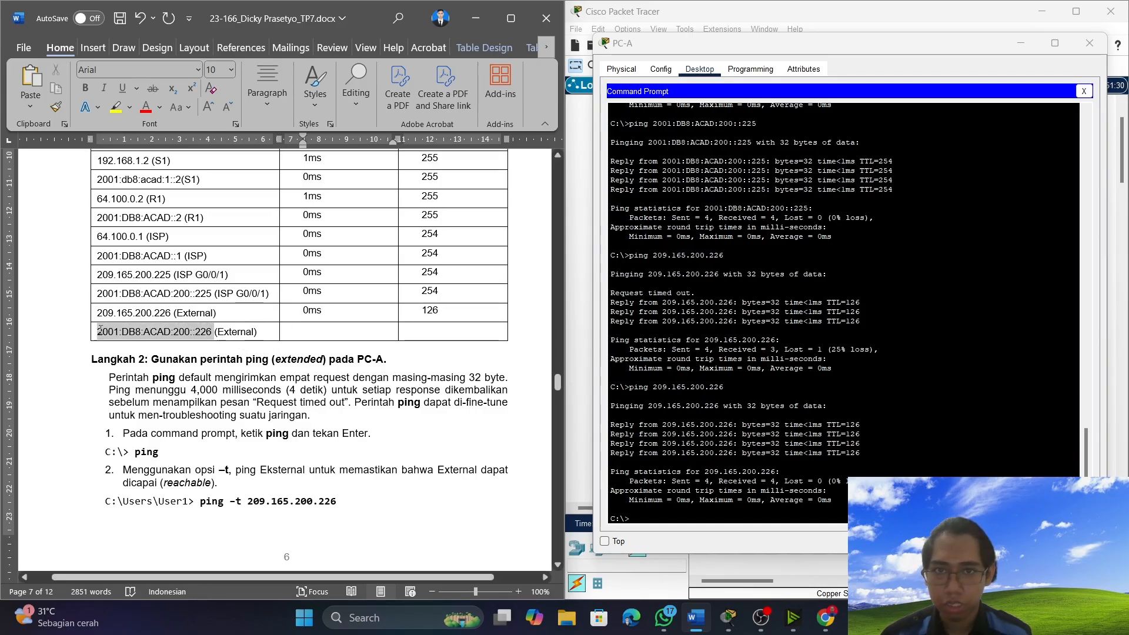
right_click(101, 331)
left_click(153, 287)
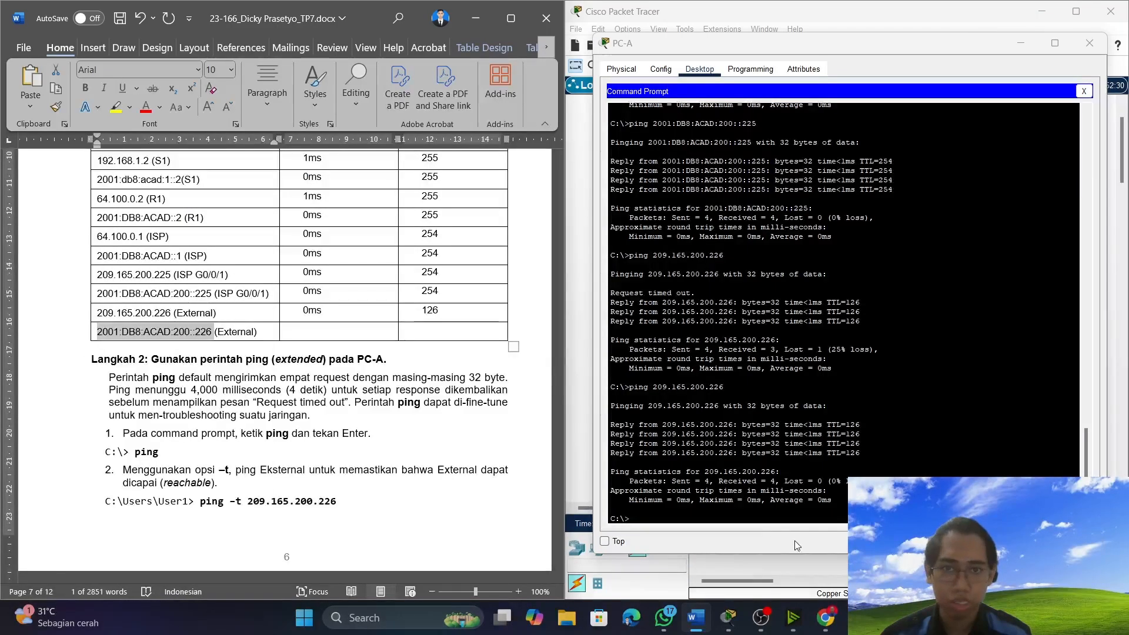
left_click(750, 516)
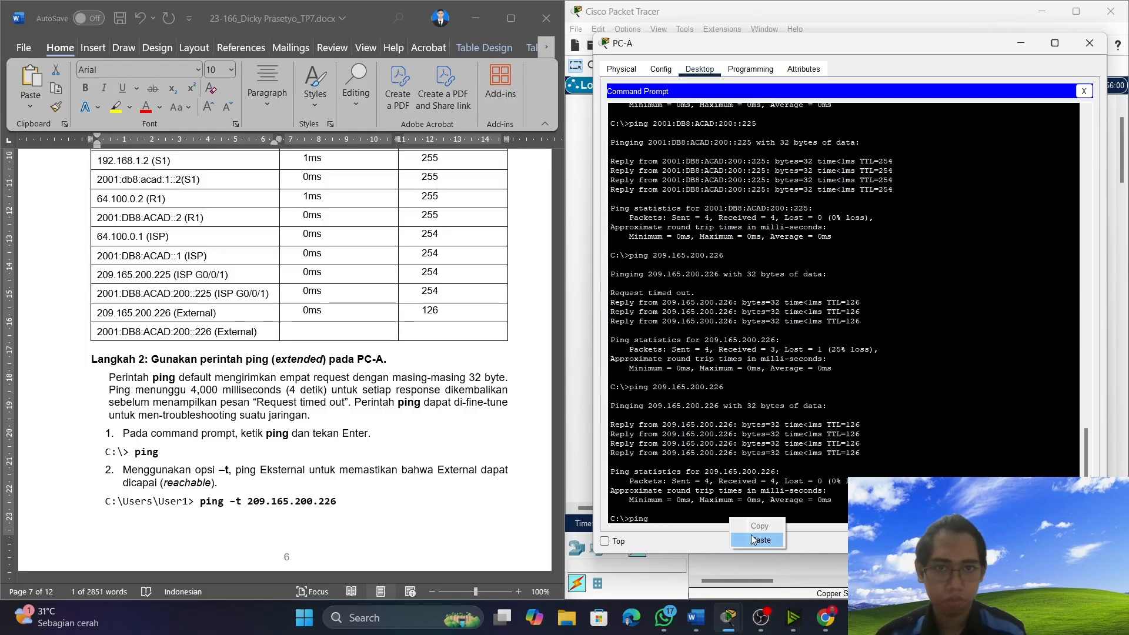
key("ctrl+v")
key("Return")
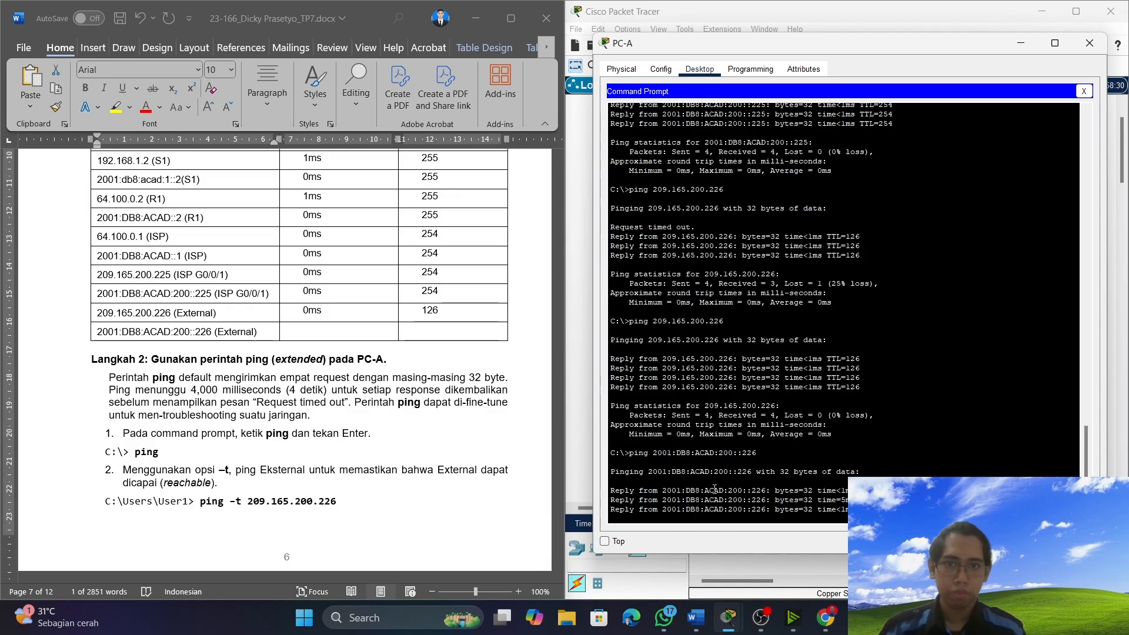
Record TTL 126 and round trip time 1ms in the results table for 2001:DB8:ACAD:200::226 (External).
left_click(424, 332)
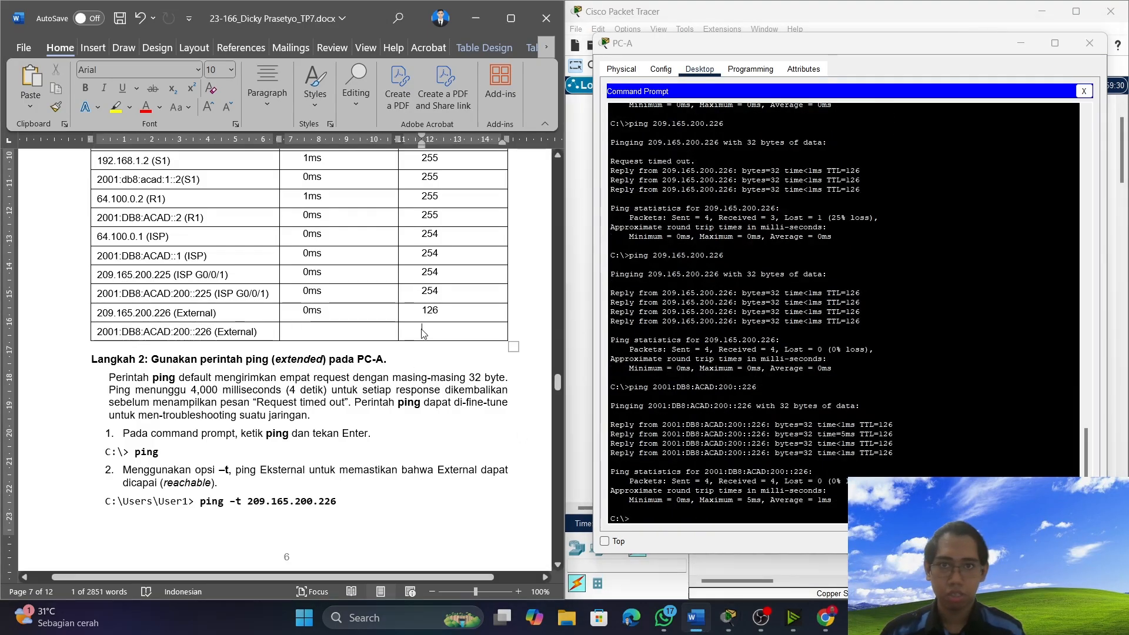
type("126")
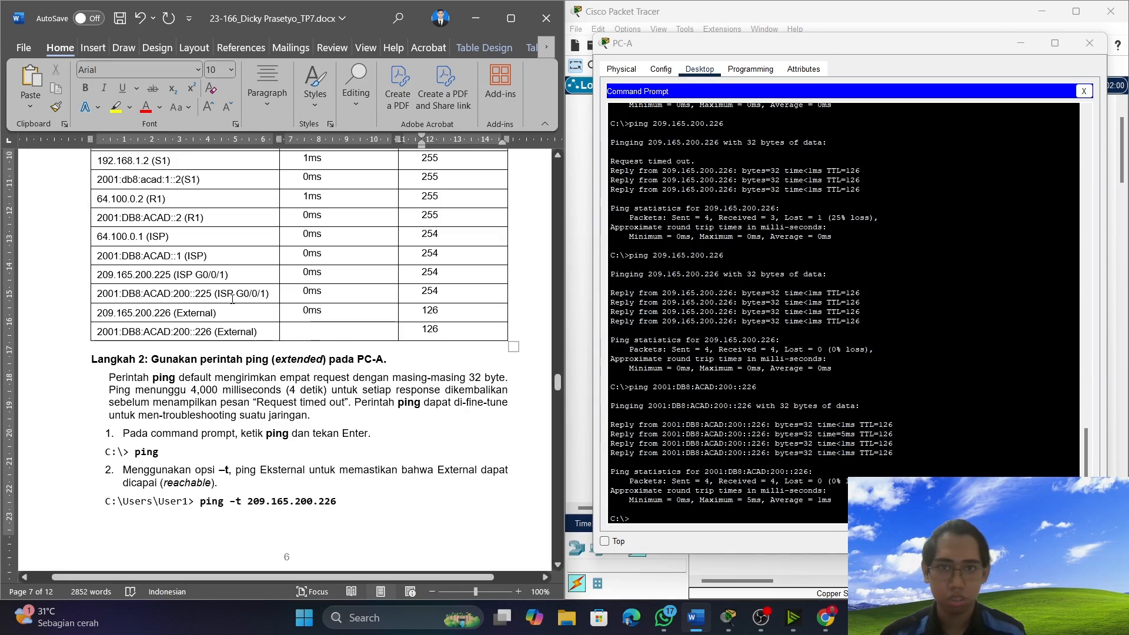
left_click(324, 334)
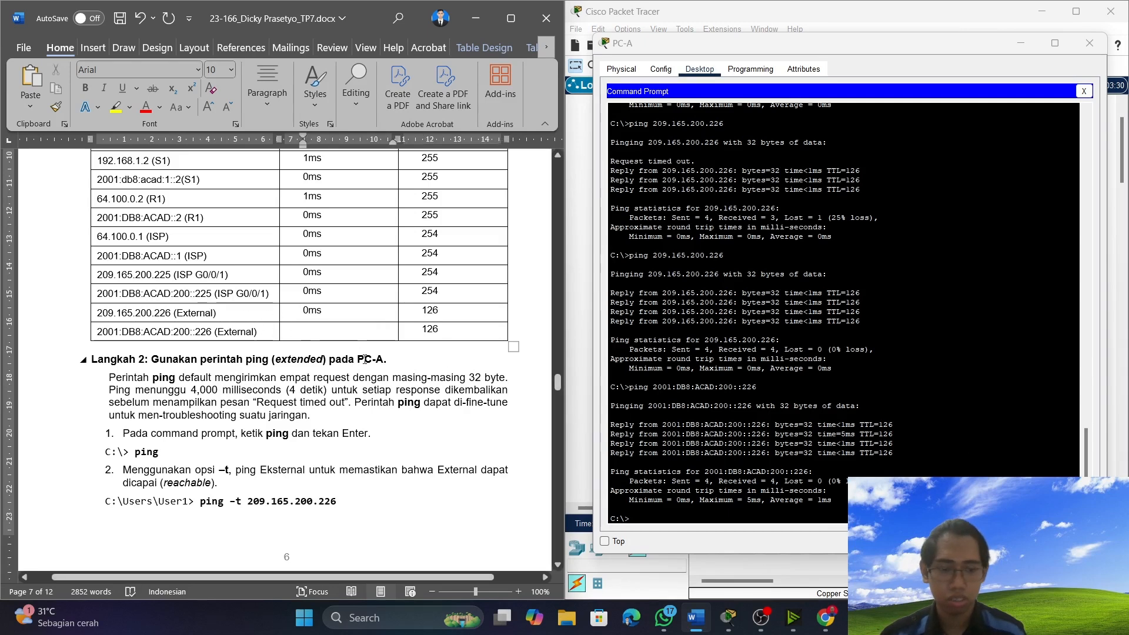
type("1ms")
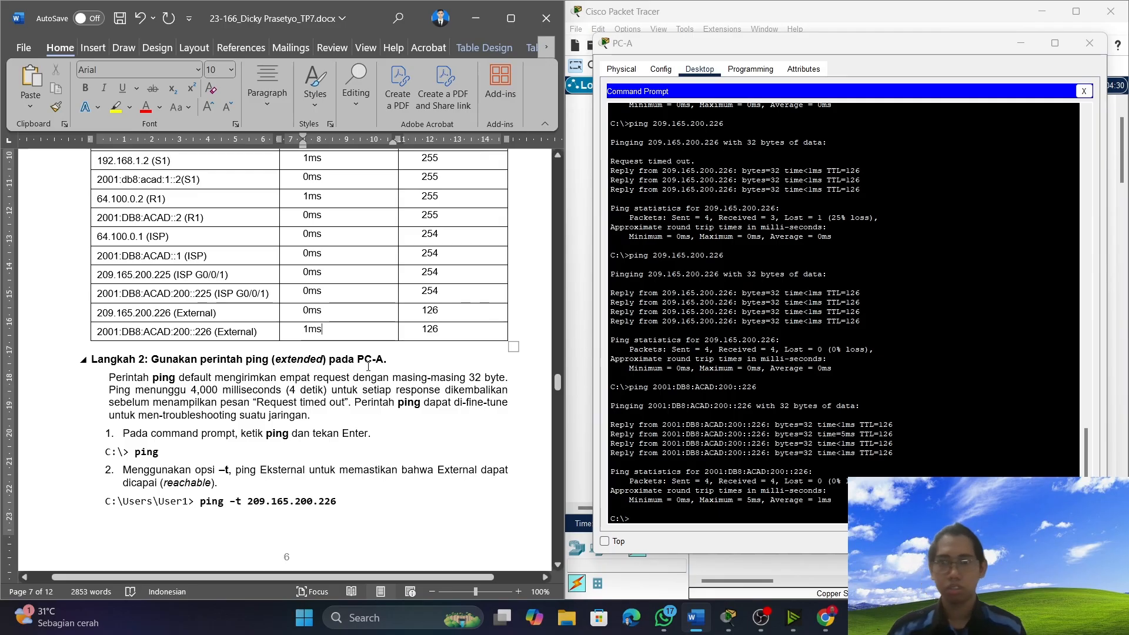
Review the Langkah 2 extended ping instructions, open the Windows Command Prompt, and place it beside the document.
scroll(386, 393, "down", 3)
scroll(387, 393, "down", 3)
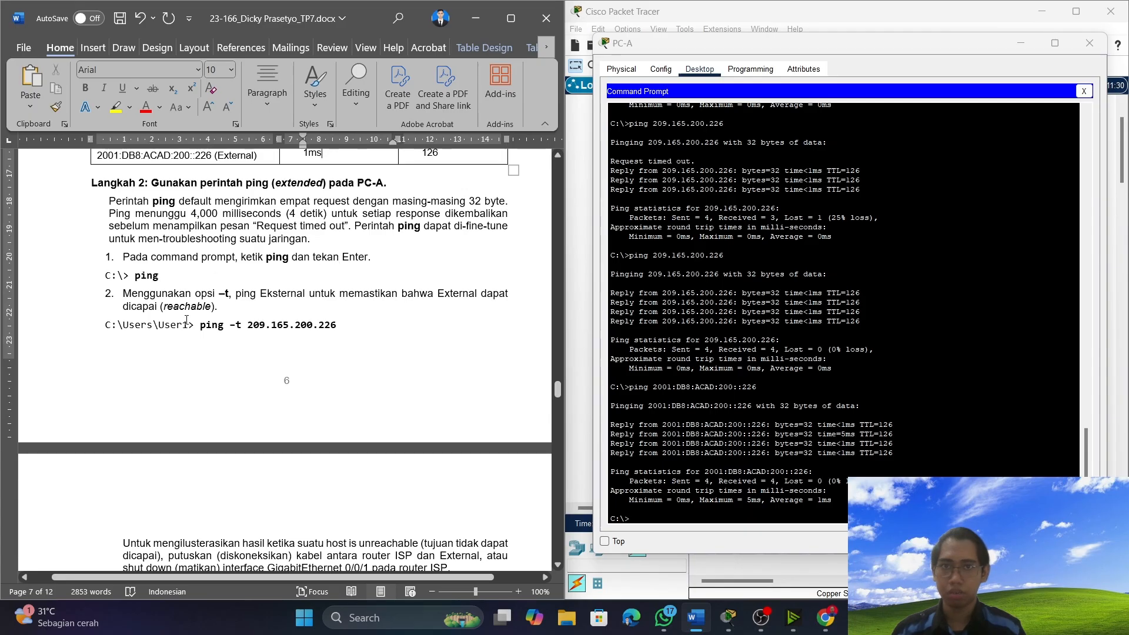
scroll(186, 321, "down", 2)
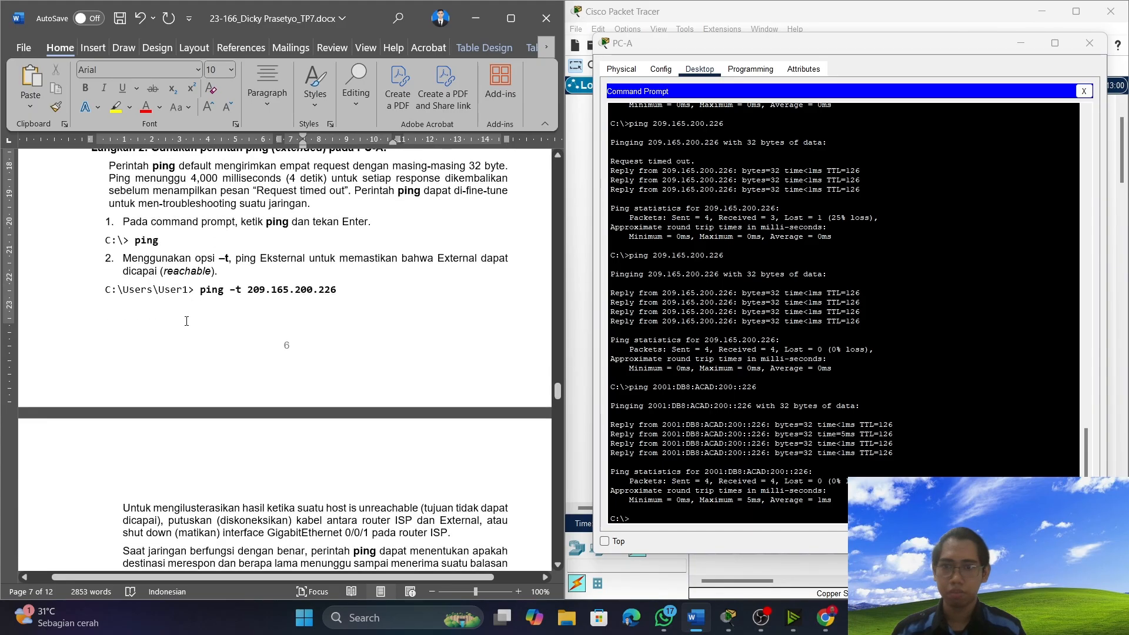
scroll(290, 358, "up", 2)
mouse_move(675, 614)
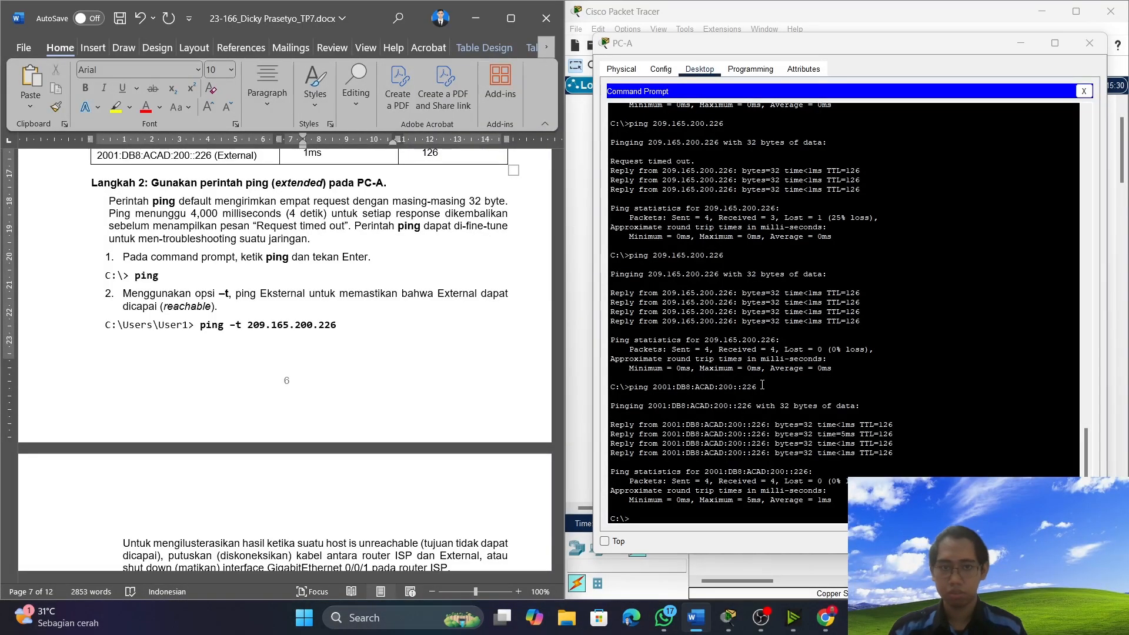
key("super+r")
key("Return")
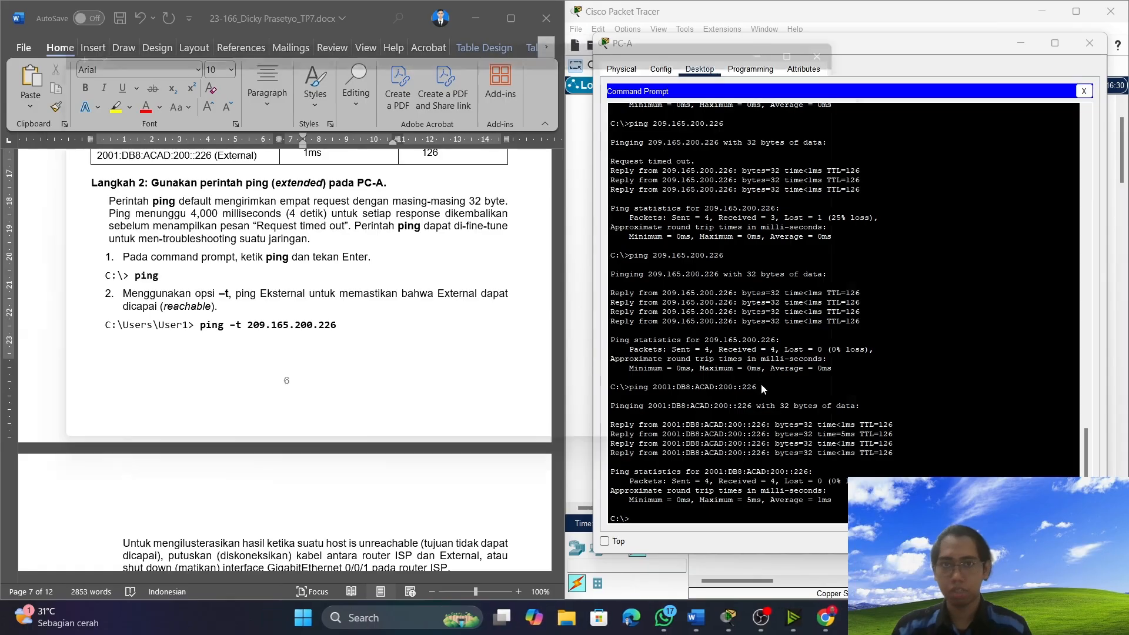
key("super+Right")
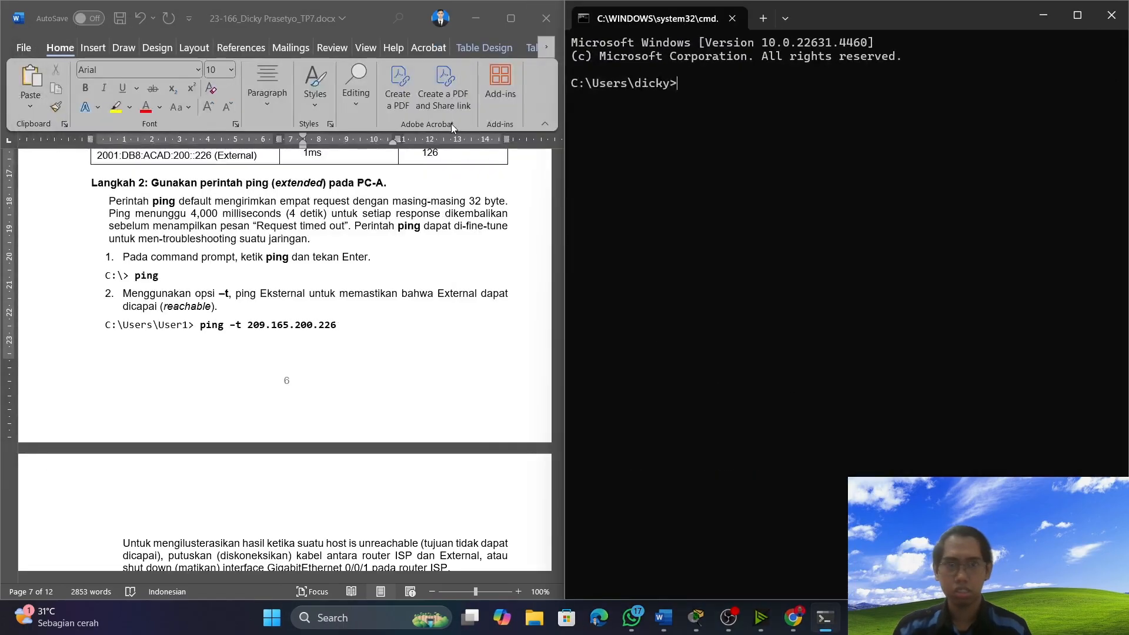
scroll(121, 333, "up", 1)
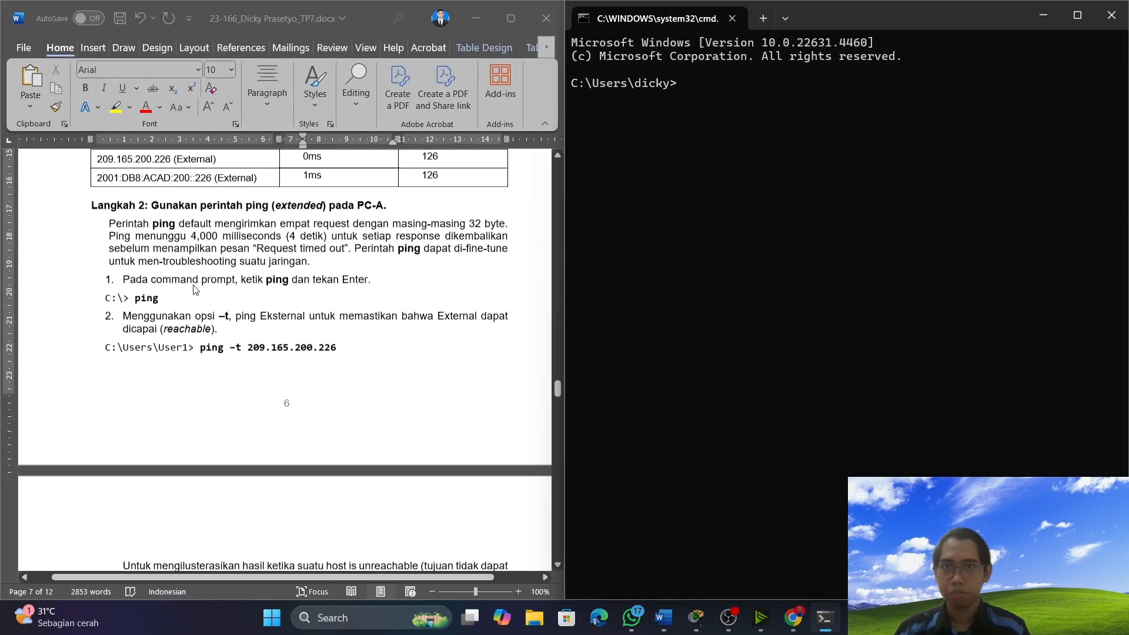
left_click(163, 311)
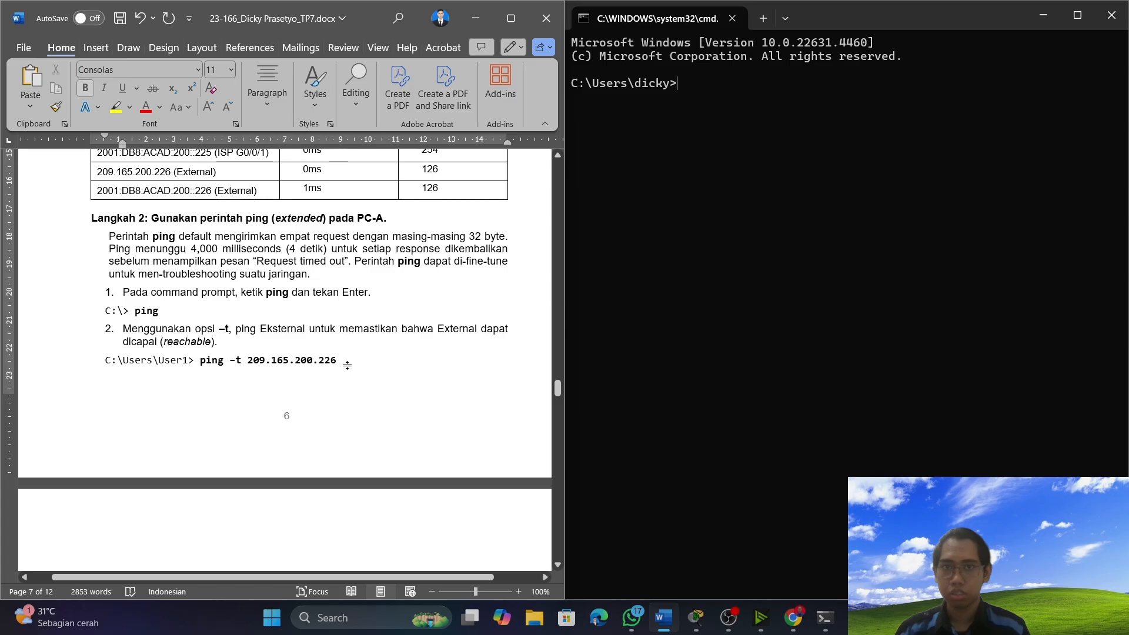
left_click_drag(339, 362, 196, 362)
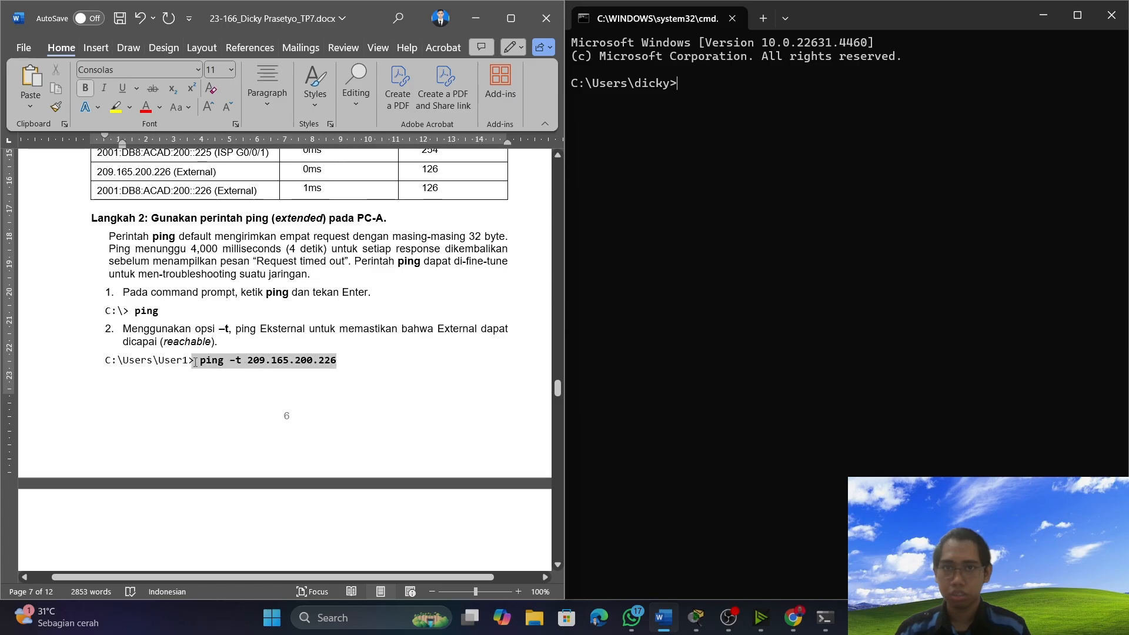
left_click(198, 362)
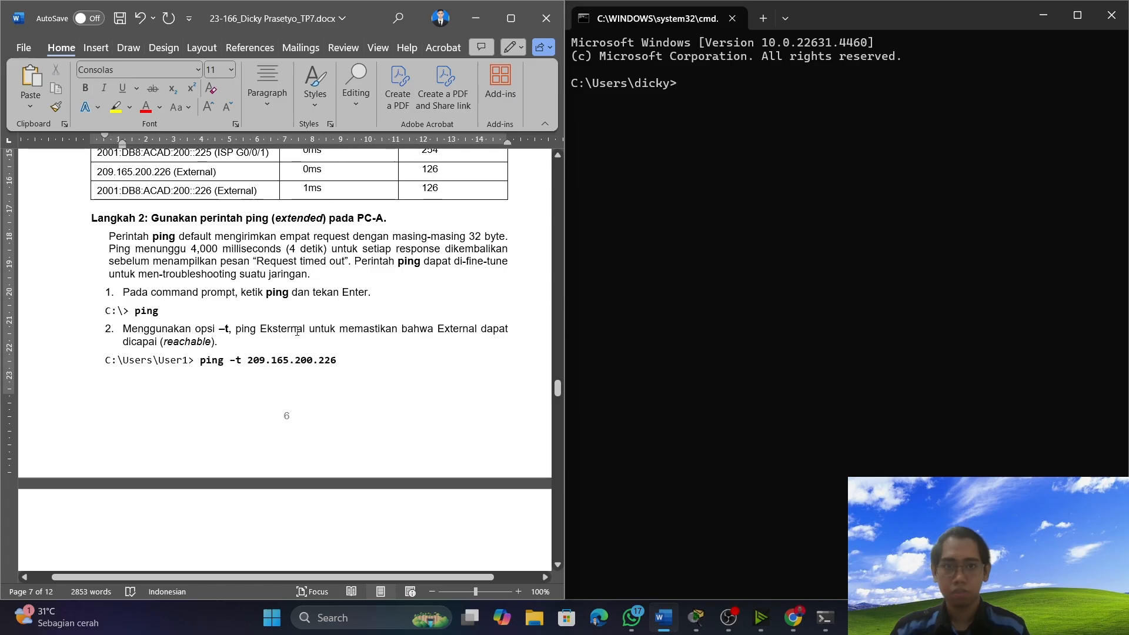
type("ping")
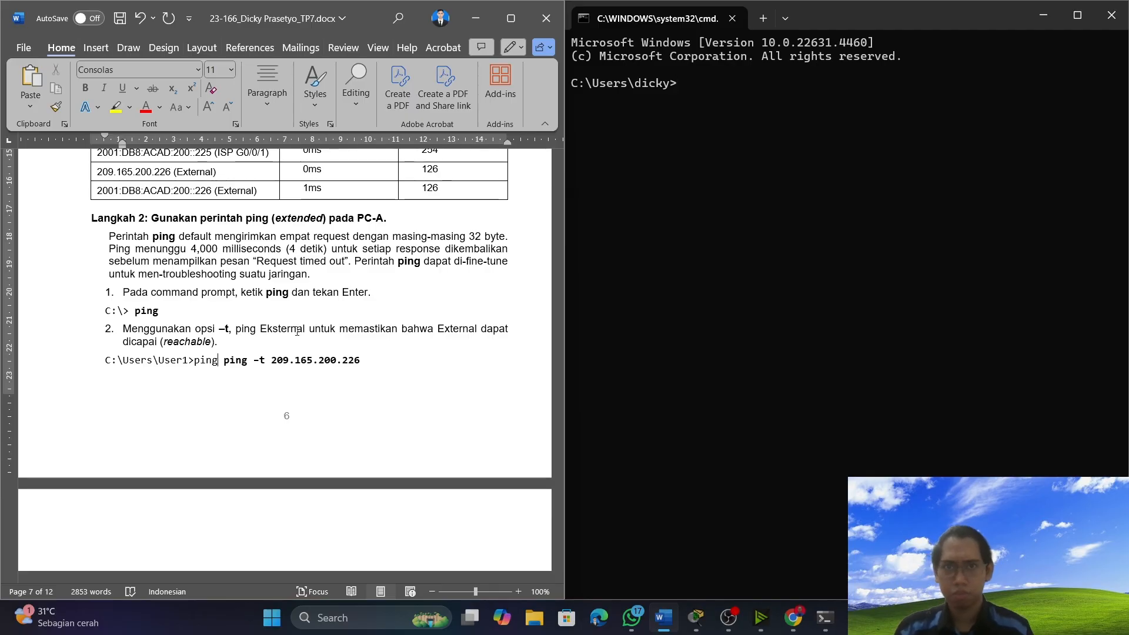
key("ctrl+z")
Try a continuous ping to 209.165.200.226 from the Windows Command Prompt using the -t option.
left_click(713, 78)
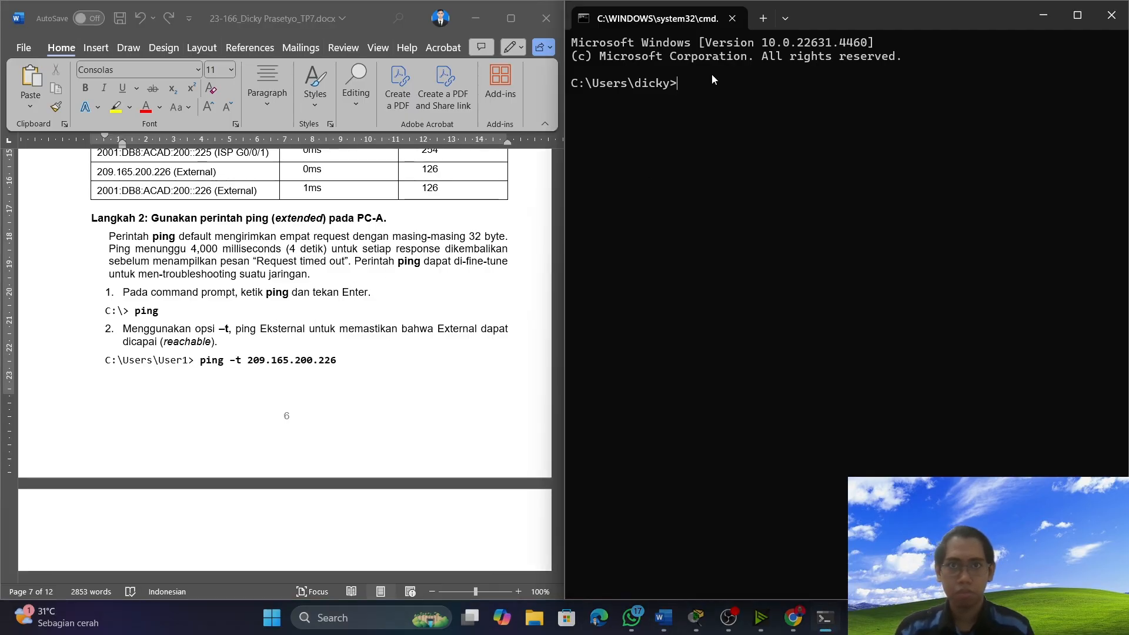
type("ping ")
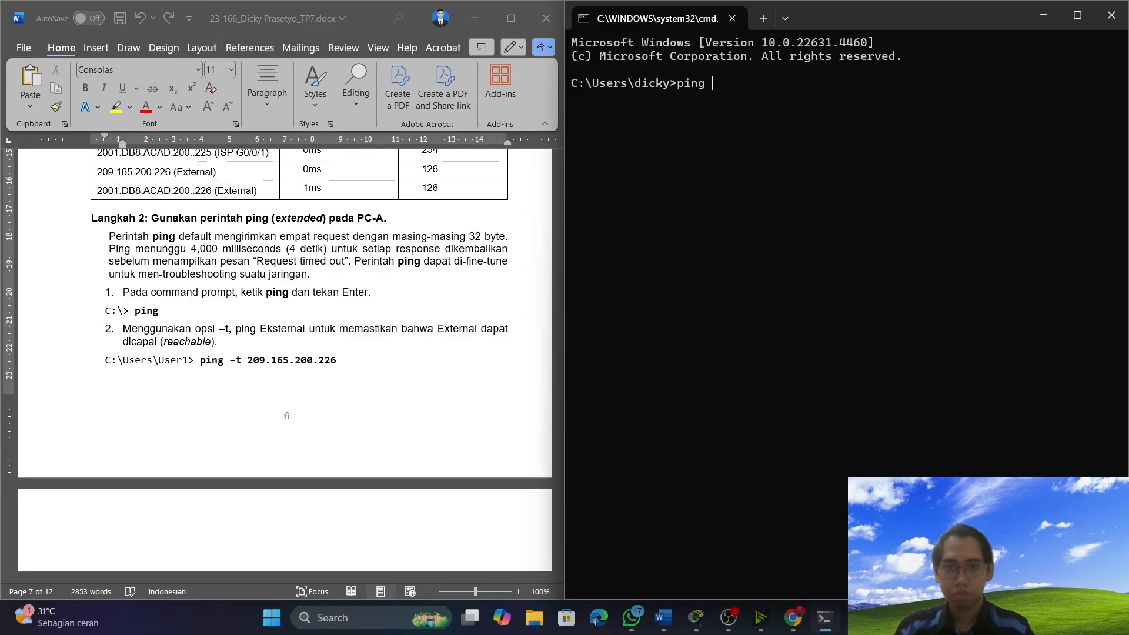
type("-t 200")
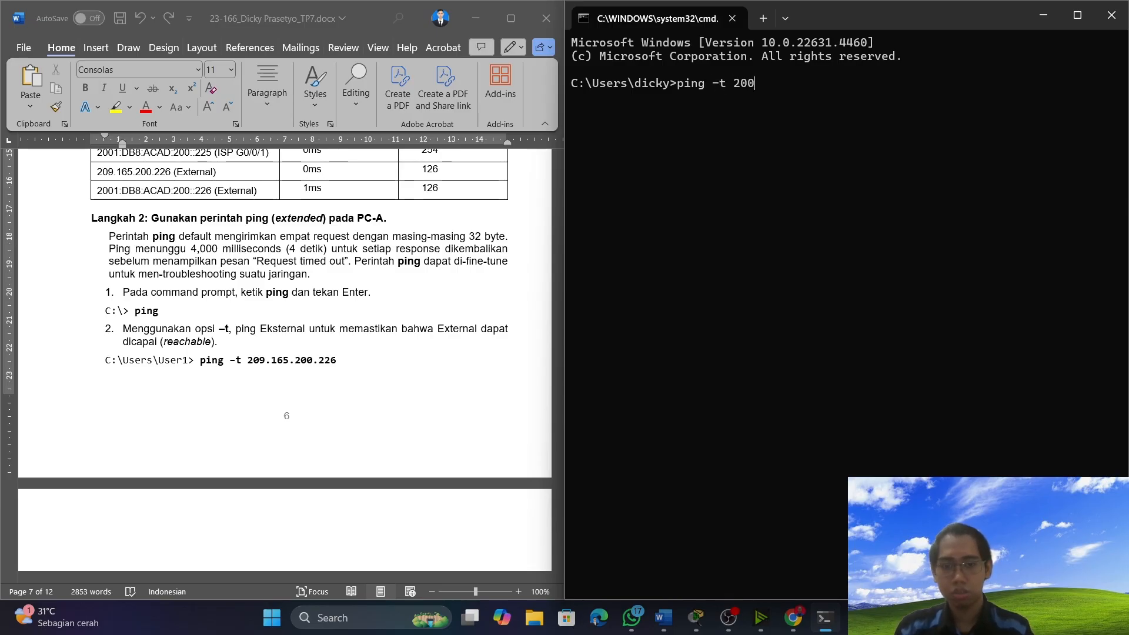
type("9")
key("BackSpace")
key("BackSpace")
type("9.165")
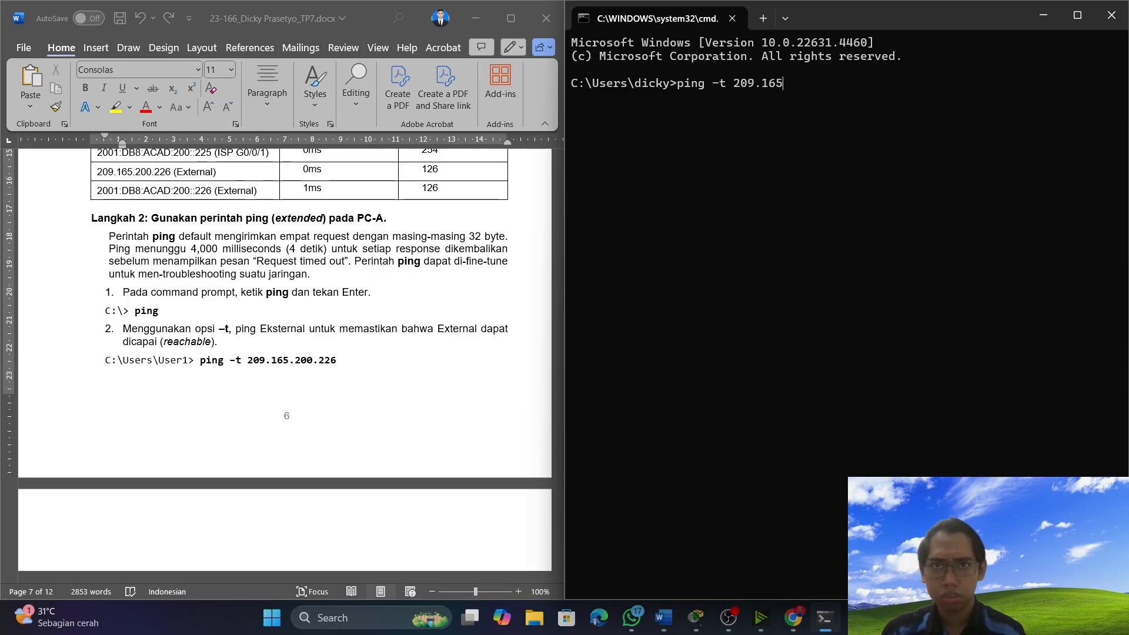
type(".200")
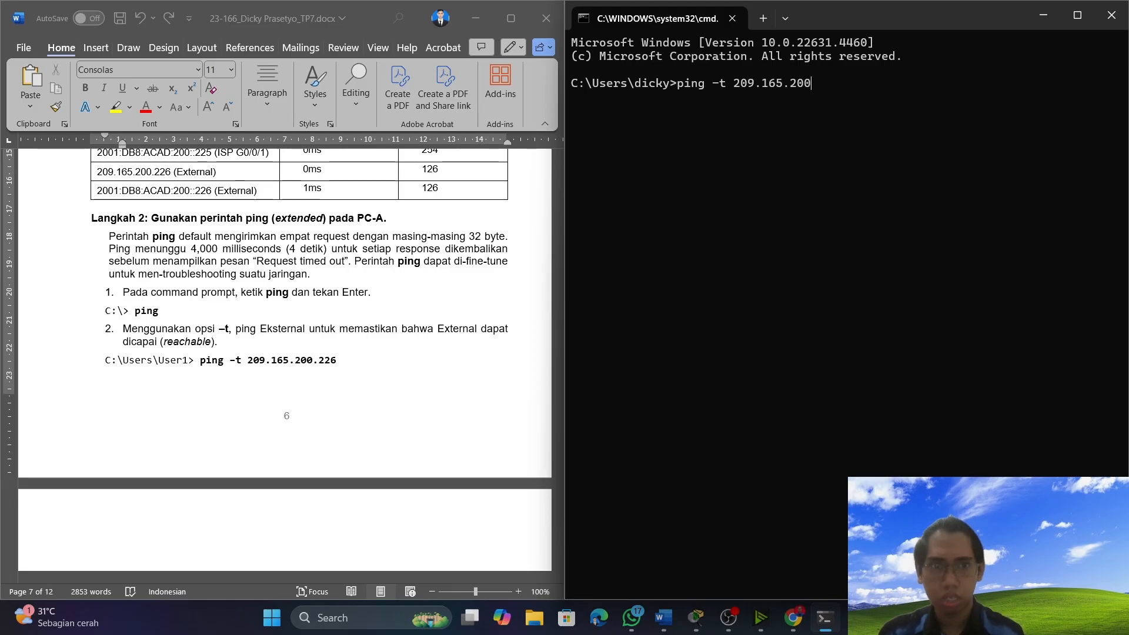
type(".226")
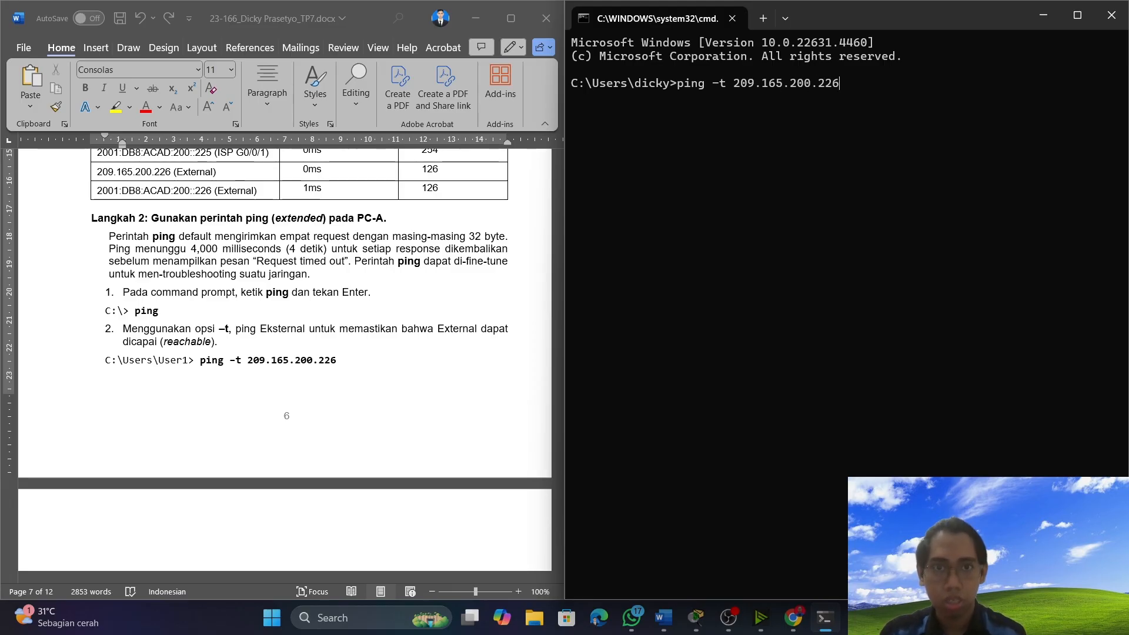
key("Return")
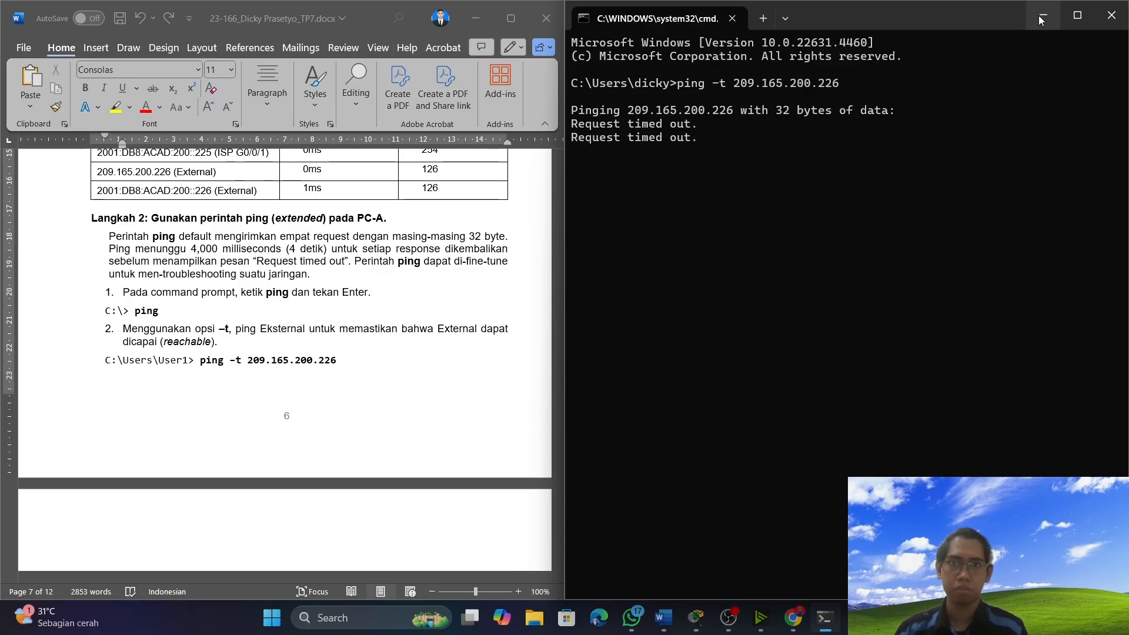
Minimize the Windows Command Prompt and return to PC-A's Command Prompt in Packet Tracer.
scroll(255, 358, "down", 5)
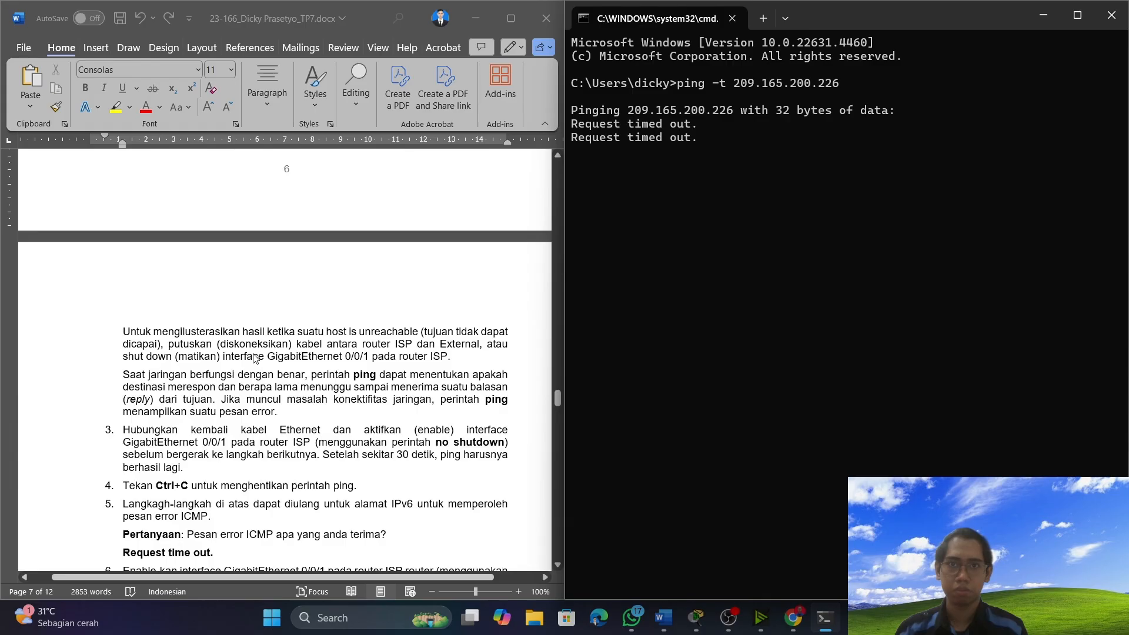
scroll(255, 358, "down", 6)
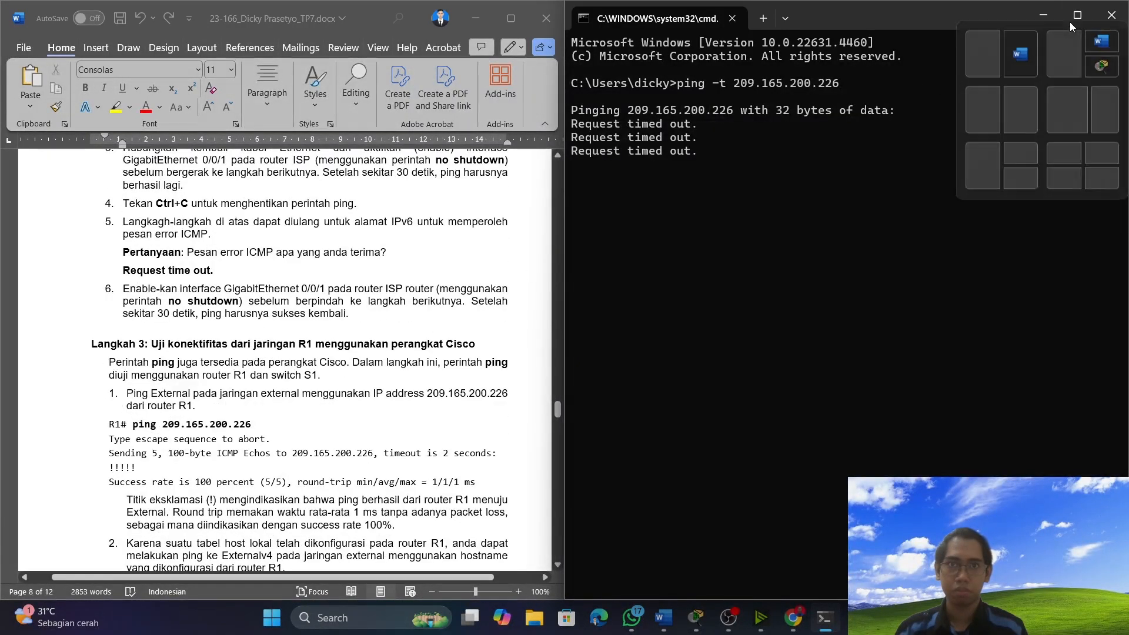
left_click(1043, 18)
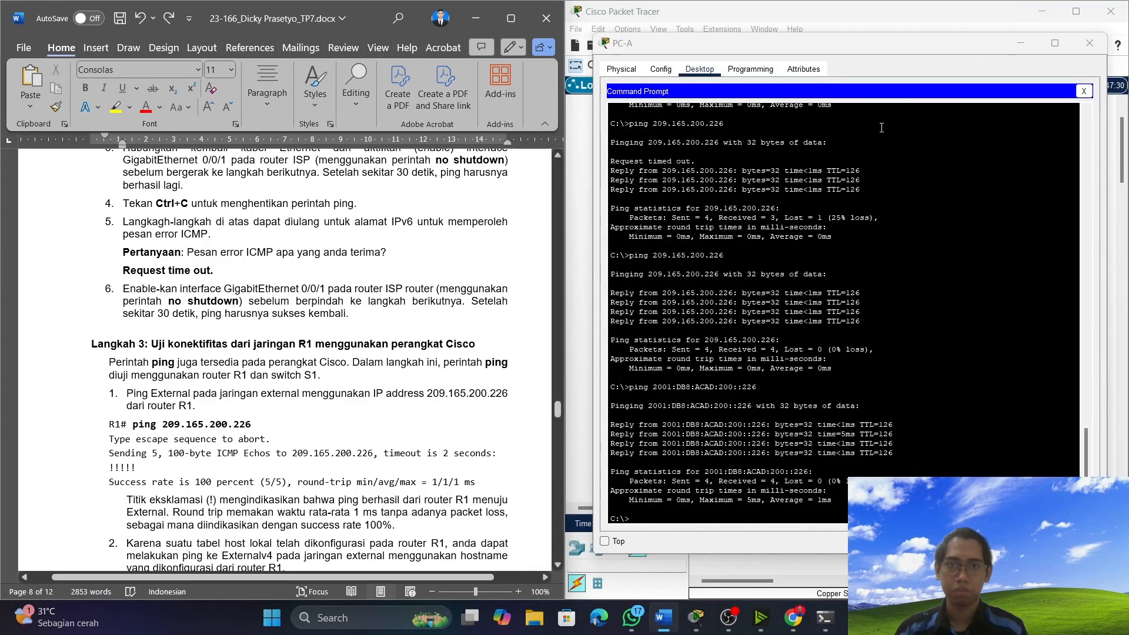
left_click(678, 515)
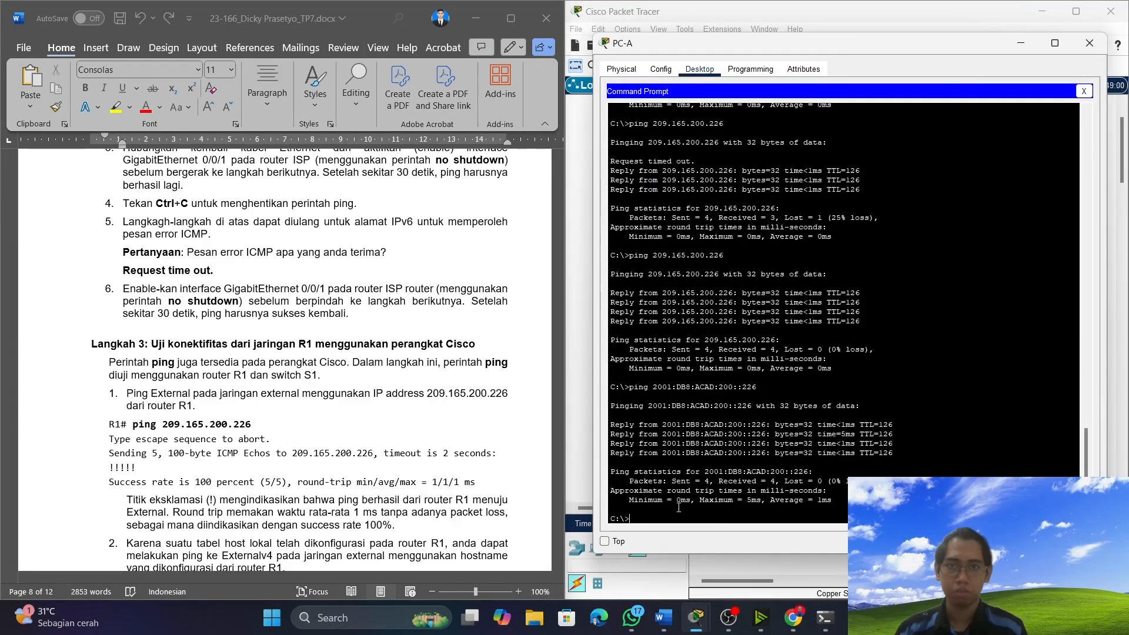
left_click(729, 617)
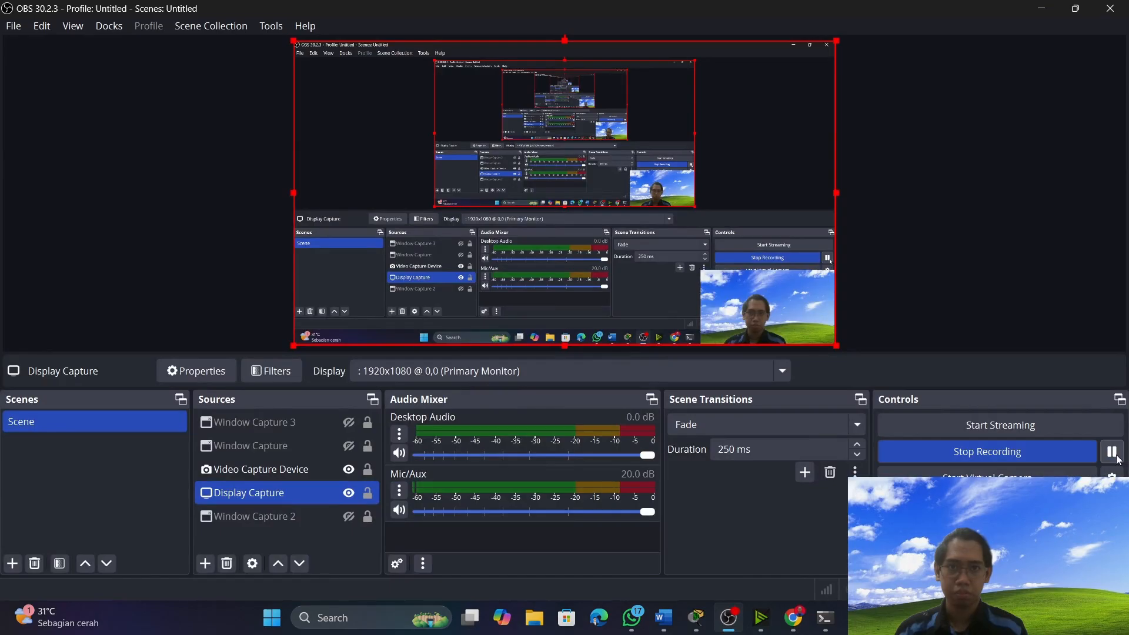
left_click(1040, 9)
Run ping without any arguments in PC-A's Command Prompt, as item 1 of Langkah 2 asks.
scroll(244, 341, "up", 5)
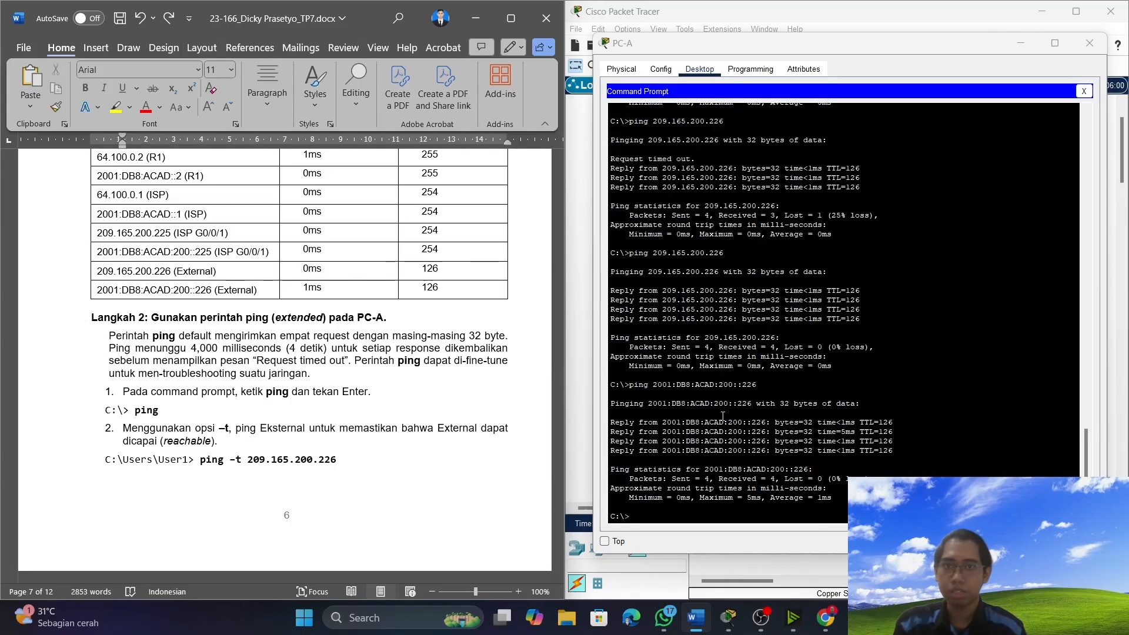
scroll(371, 464, "down", 1)
left_click(674, 512)
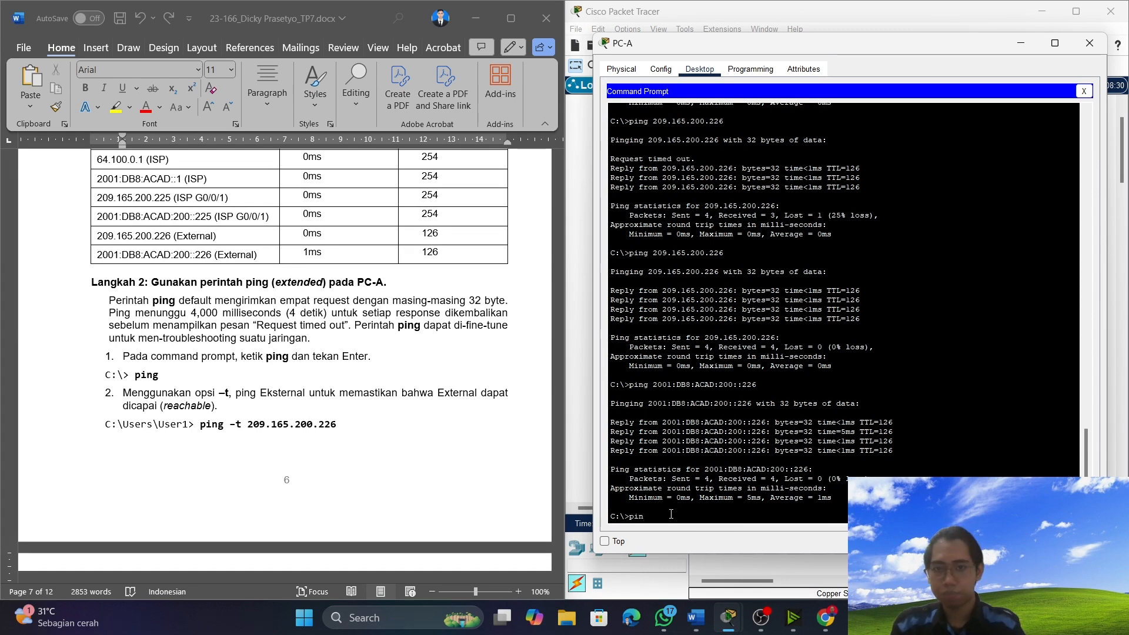
type("ping")
key("Return")
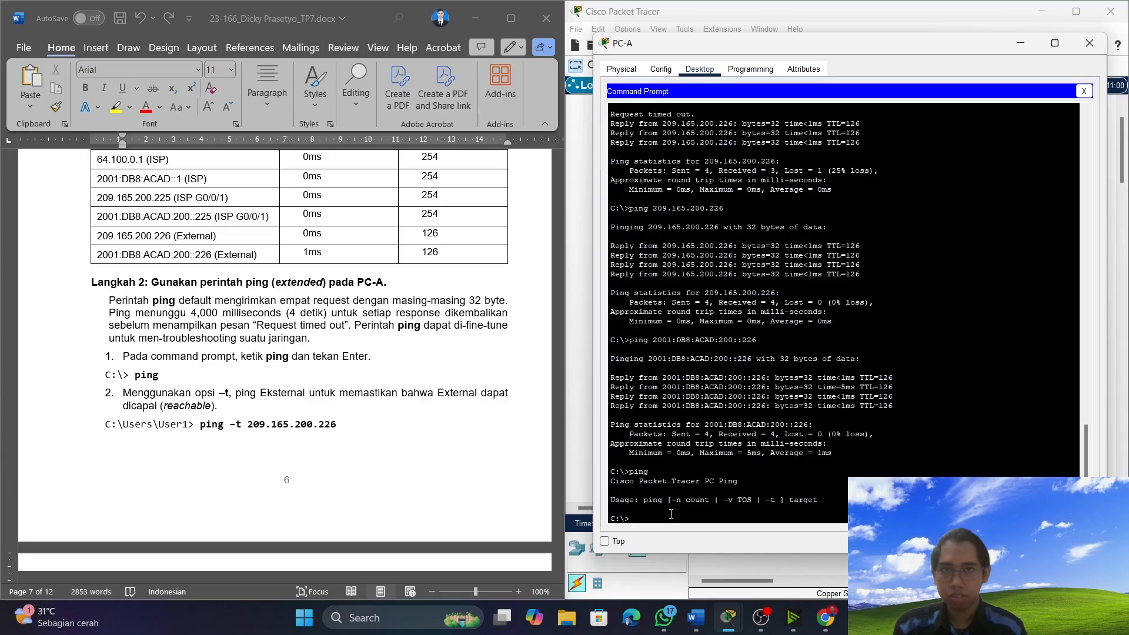
Copy the ping –t 209.165.200.226 command from item 2 of Langkah 2 and try running it in PC-A's Command Prompt.
left_click(351, 423)
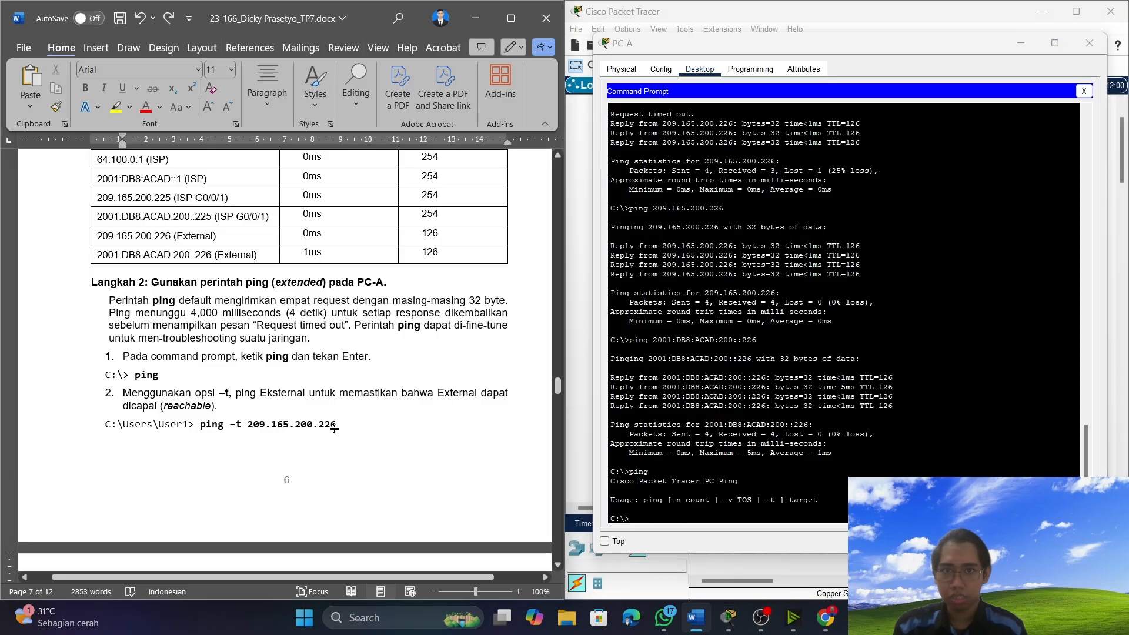
left_click_drag(104, 424, 223, 432)
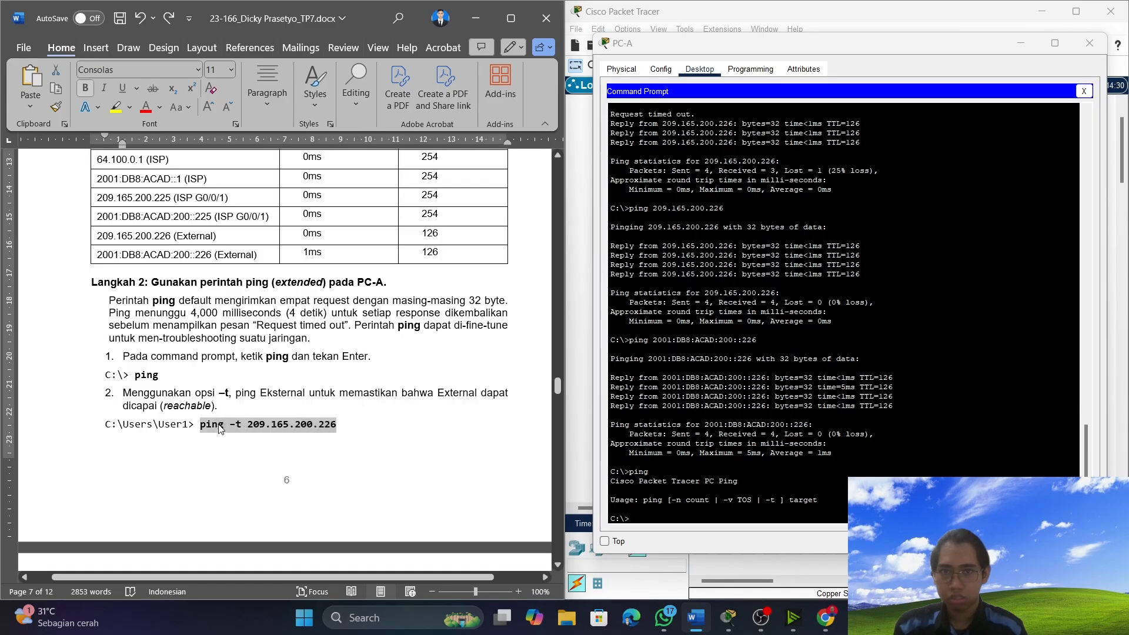
right_click(222, 433)
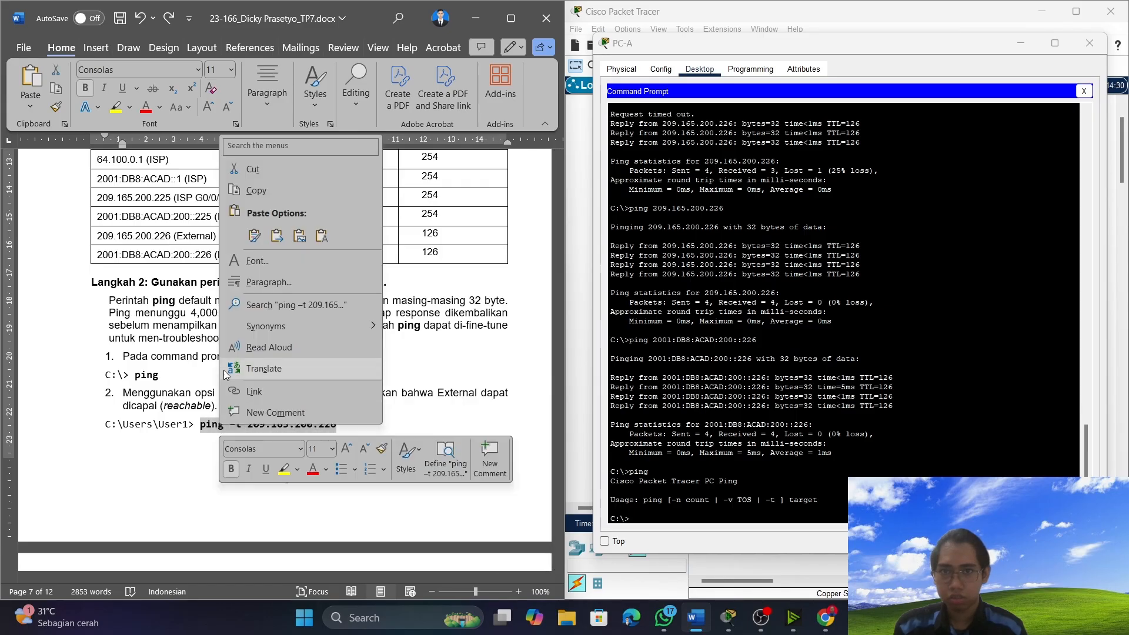
left_click(281, 192)
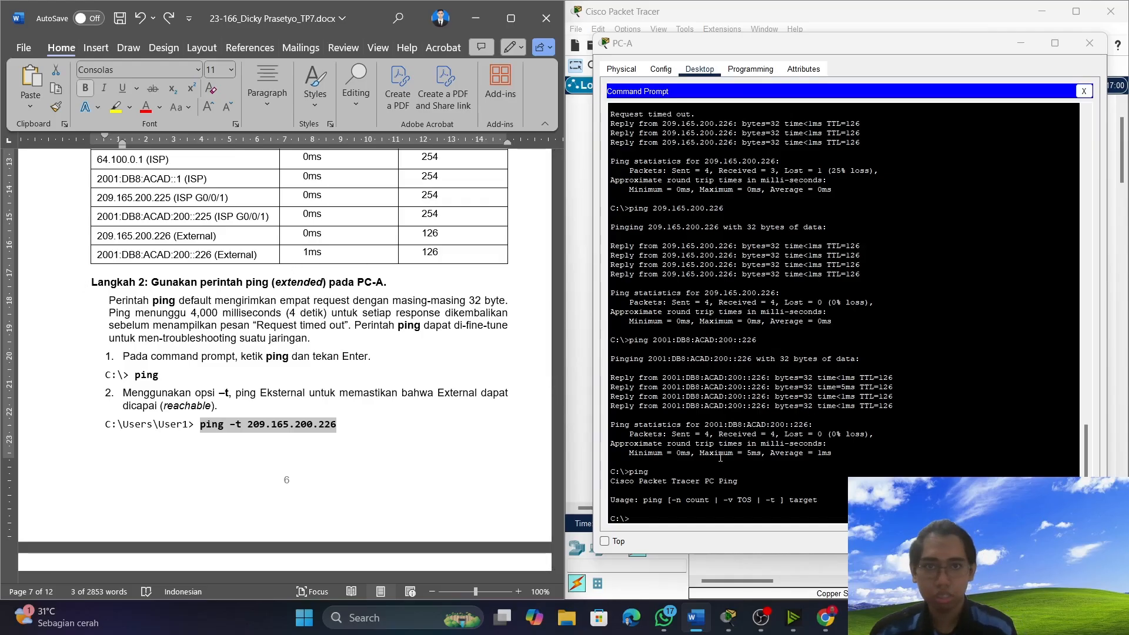
left_click(648, 522)
right_click(648, 522)
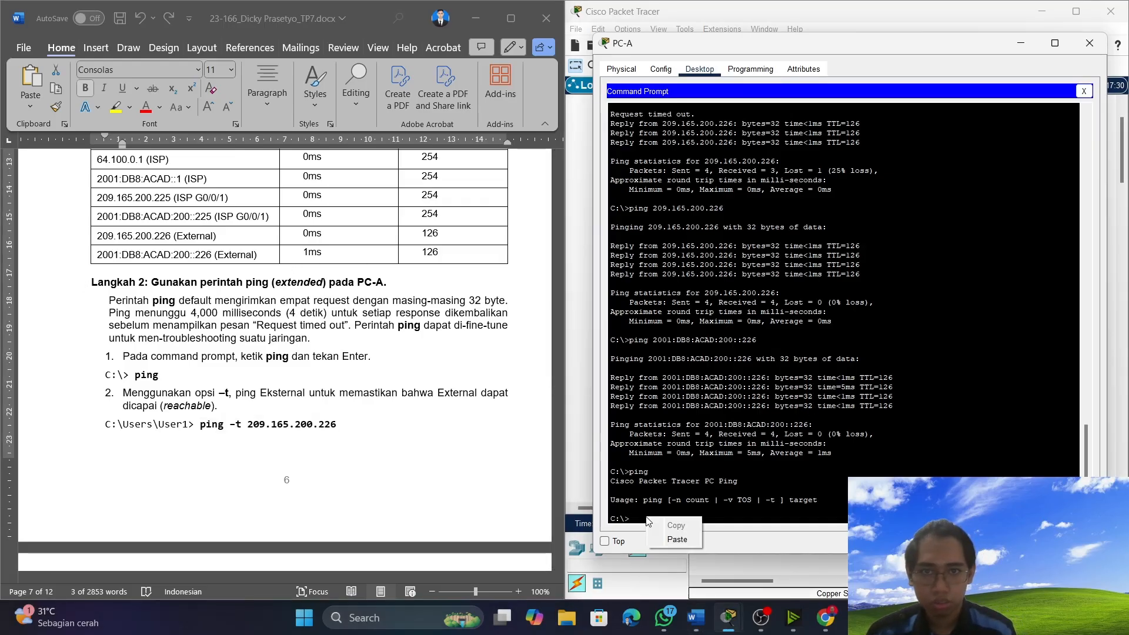
left_click(677, 539)
key("Return")
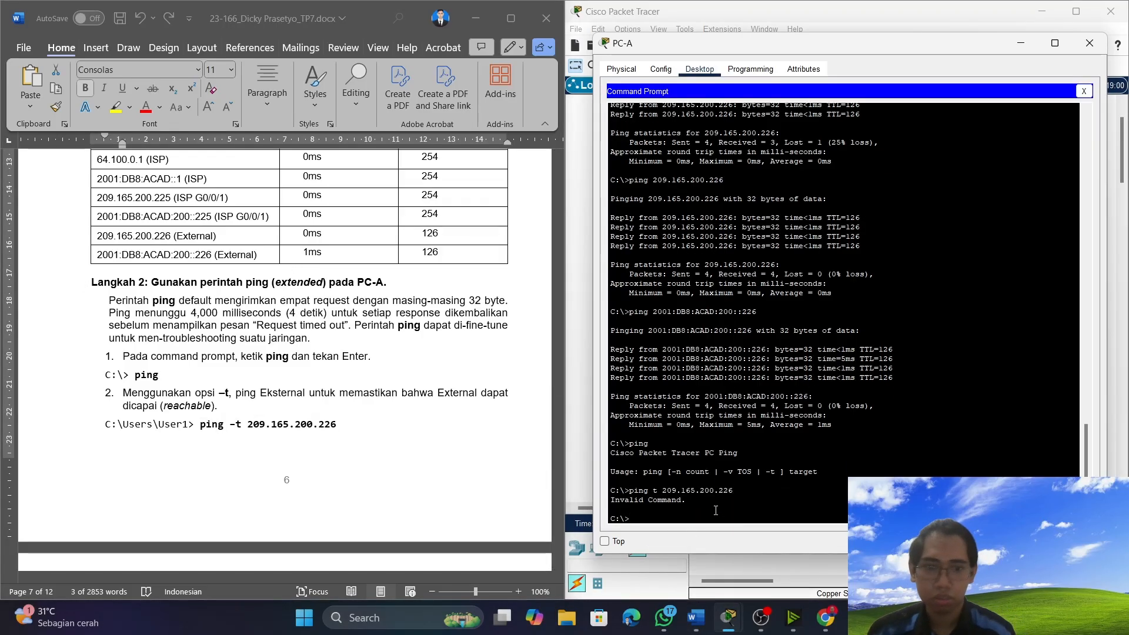
Paste the copied command again at PC-A's prompt, add the missing hyphen before t, and run ping -t 209.165.200.226.
right_click(651, 517)
left_click(672, 547)
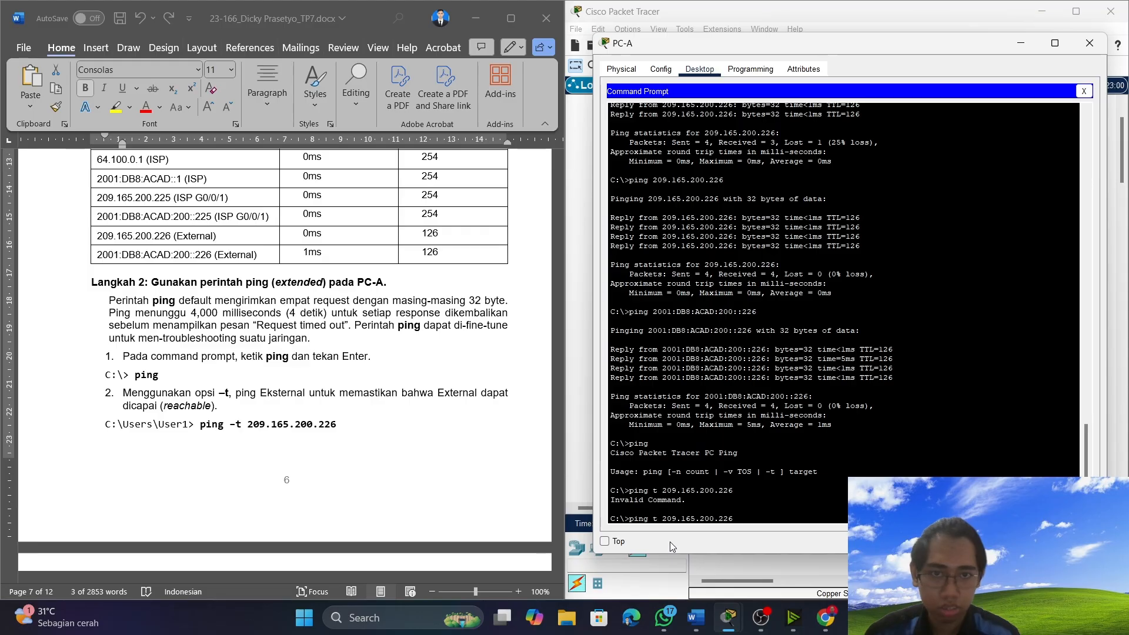
type("-")
key("Return")
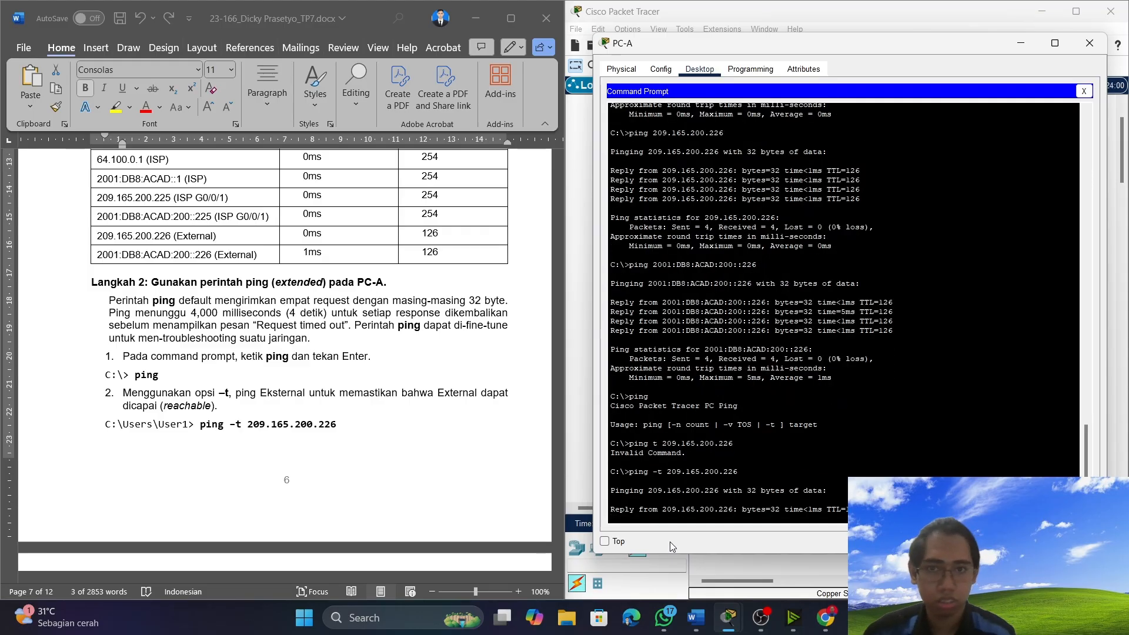
Read the Langkah 2 instructions on making External unreachable, restoring GigabitEthernet 0/0/1 on router ISP, and stopping the continuous ping.
scroll(305, 340, "down", 5)
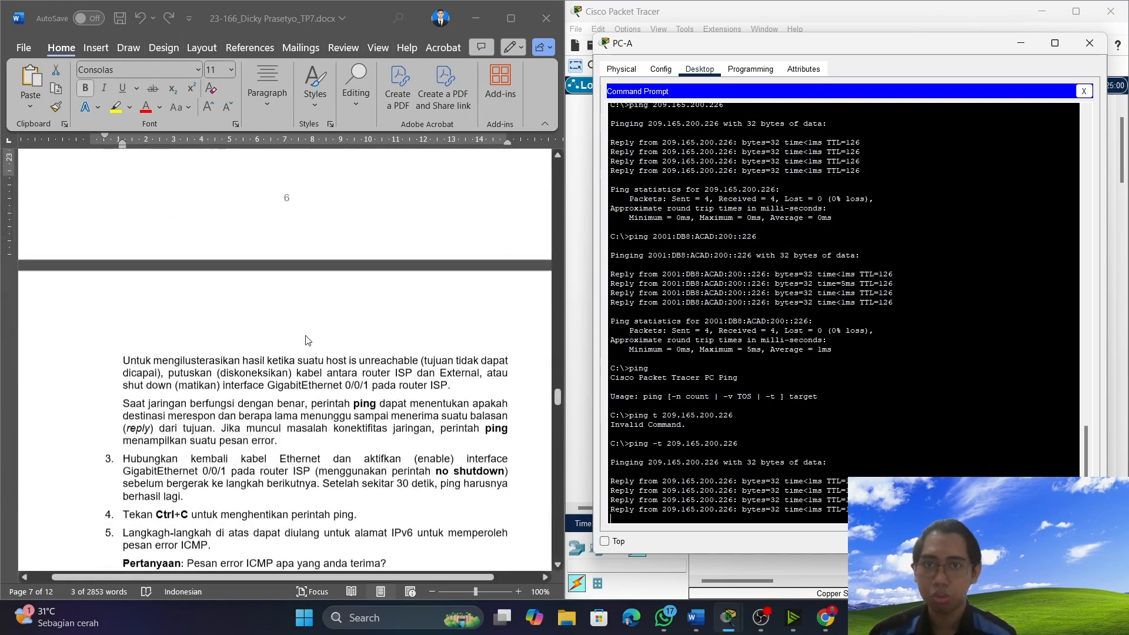
scroll(301, 364, "down", 3)
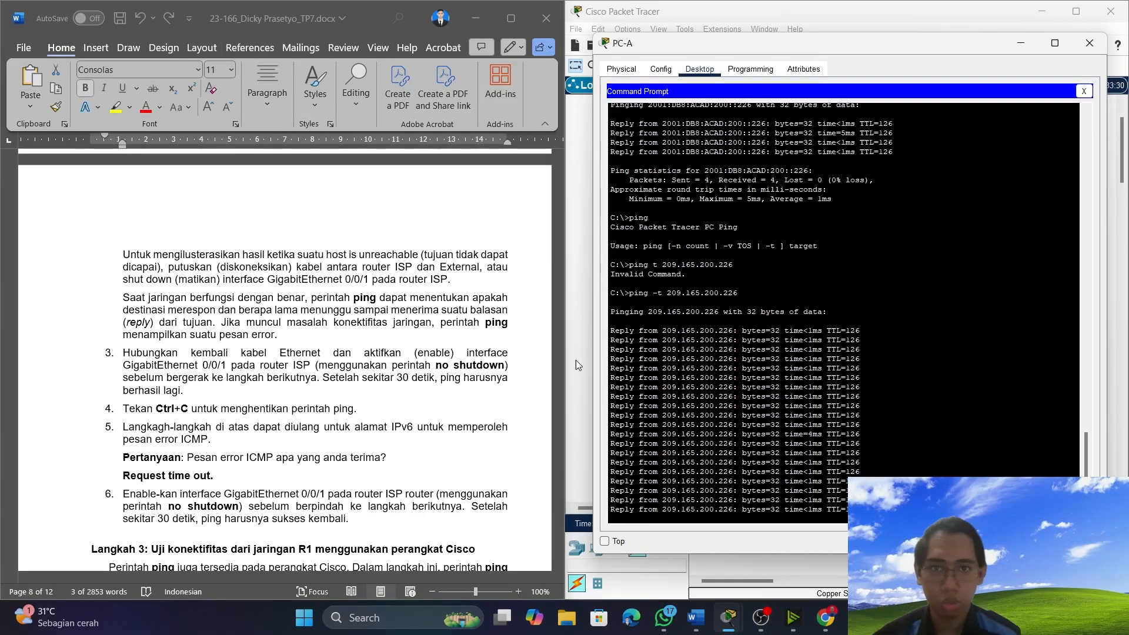
scroll(332, 335, "up", 8)
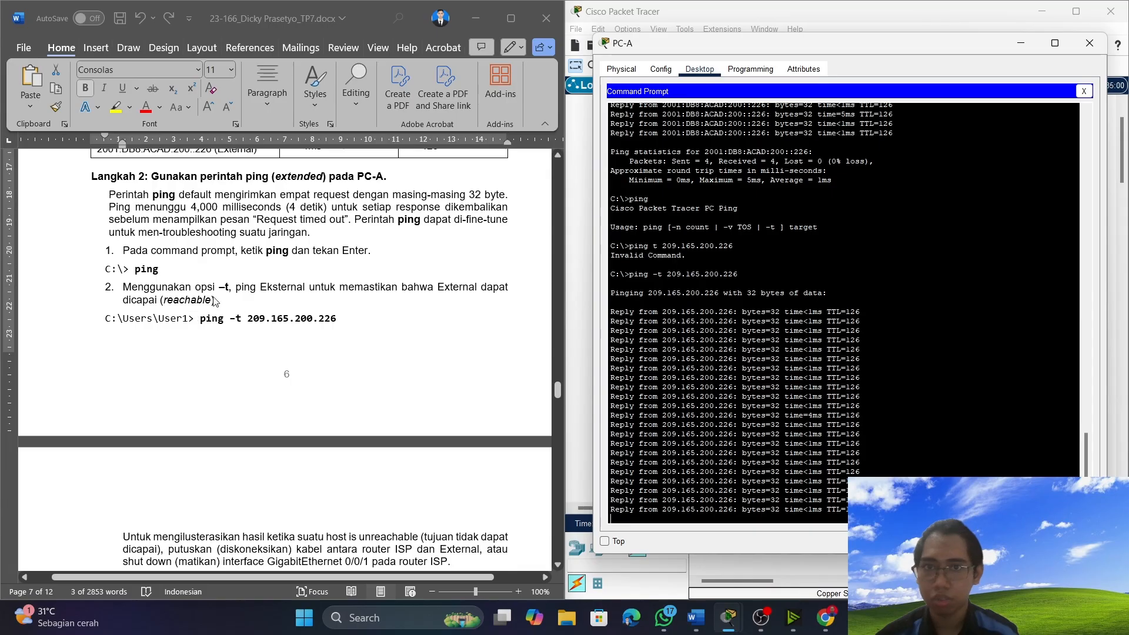
scroll(214, 301, "down", 7)
scroll(232, 463, "up", 2)
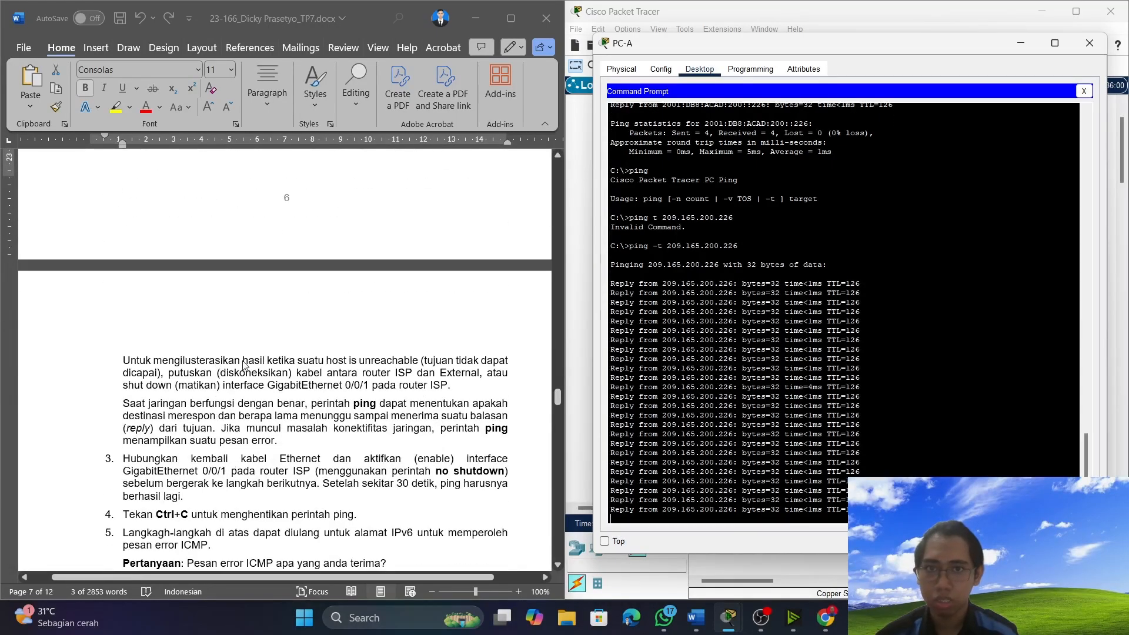
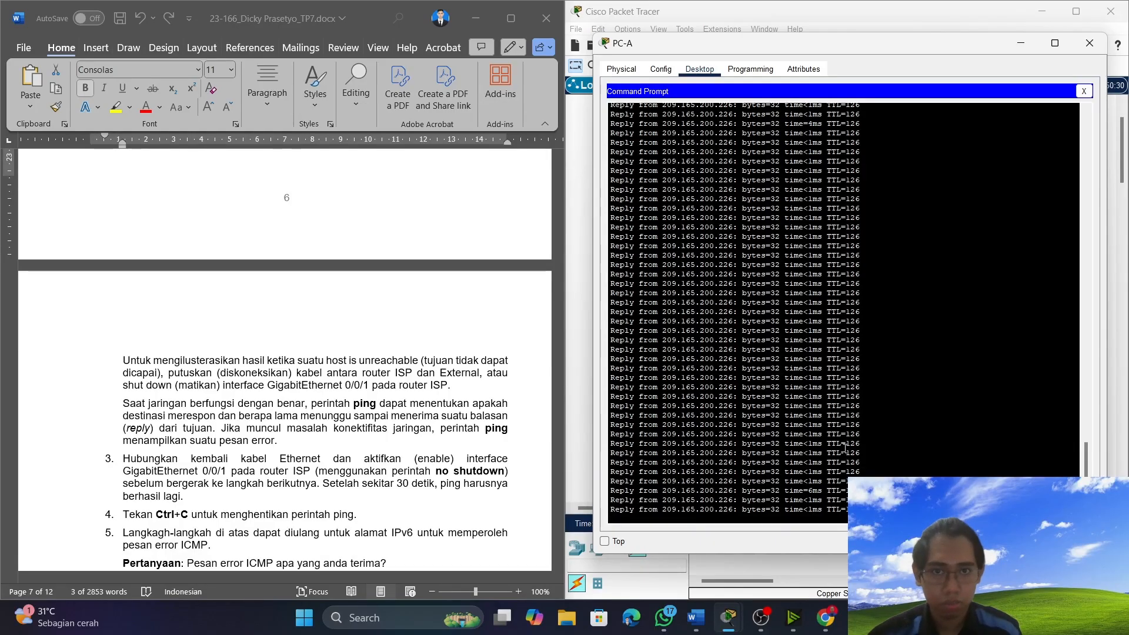
Open router ISP's interface configuration and shut down GigabitEthernet0/0/1 while PC-A's continuous ping keeps running.
scroll(411, 468, "down", 1)
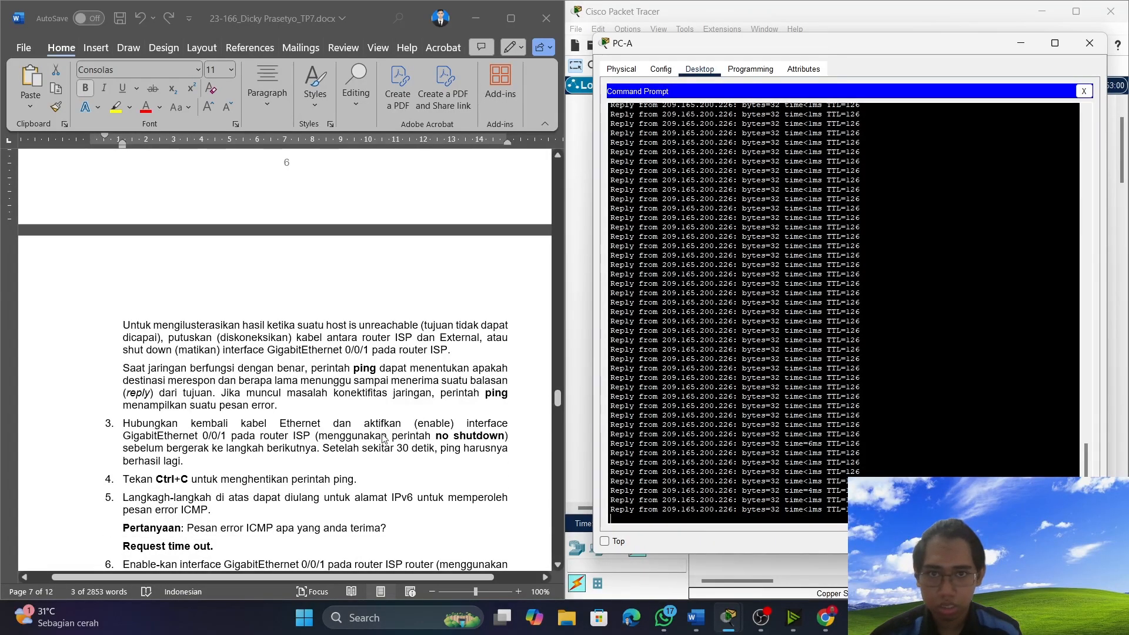
left_click(1090, 43)
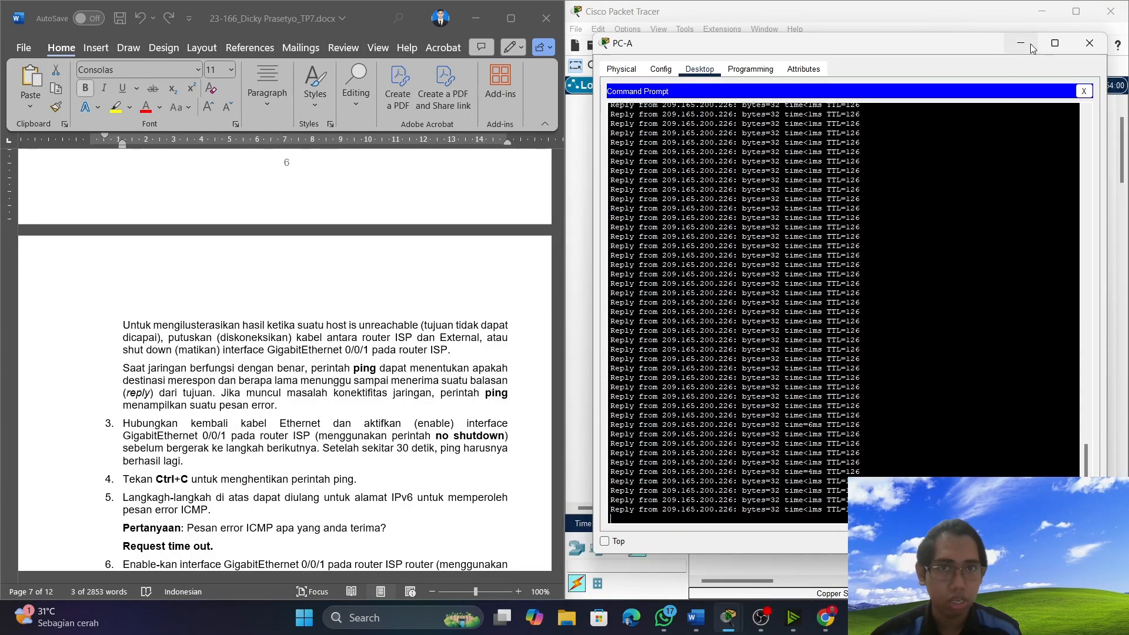
left_click(943, 328)
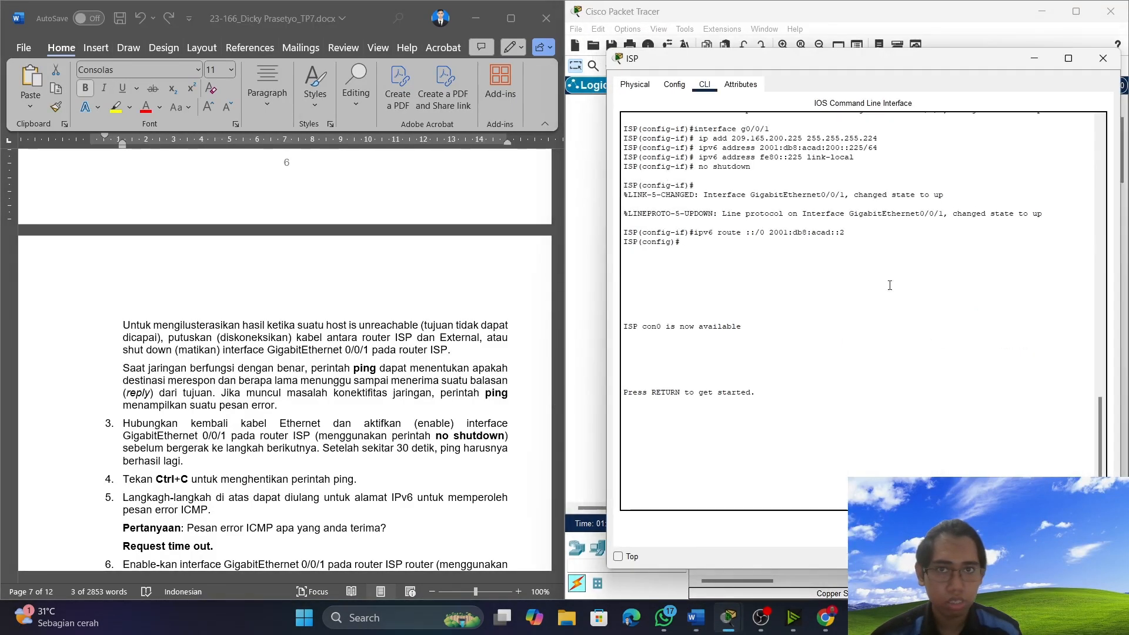
left_click(738, 85)
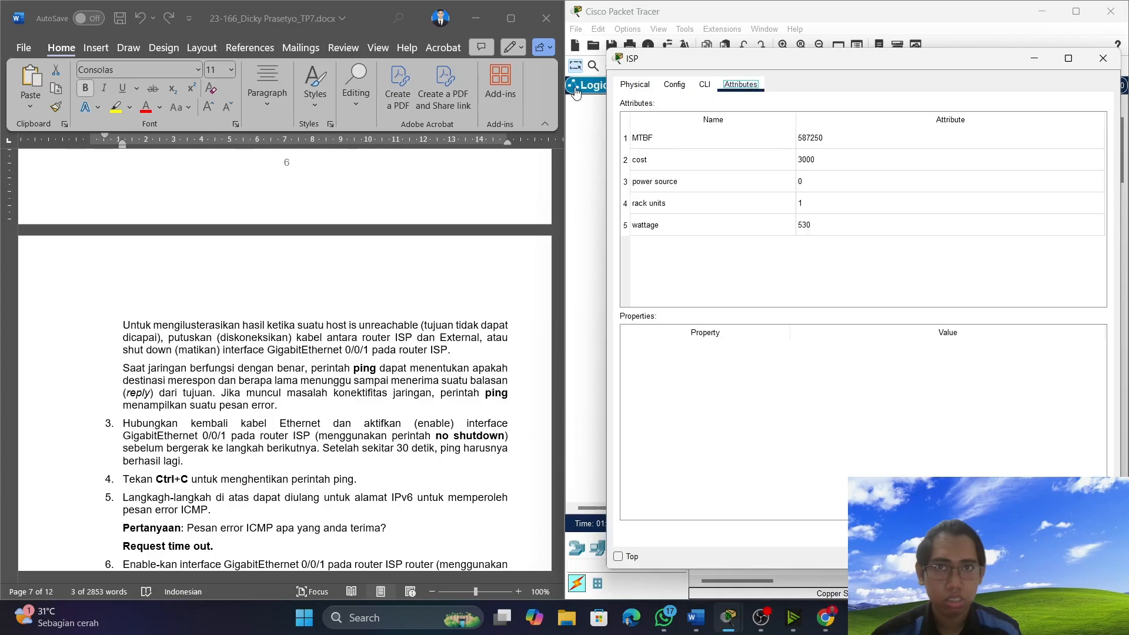
left_click(674, 84)
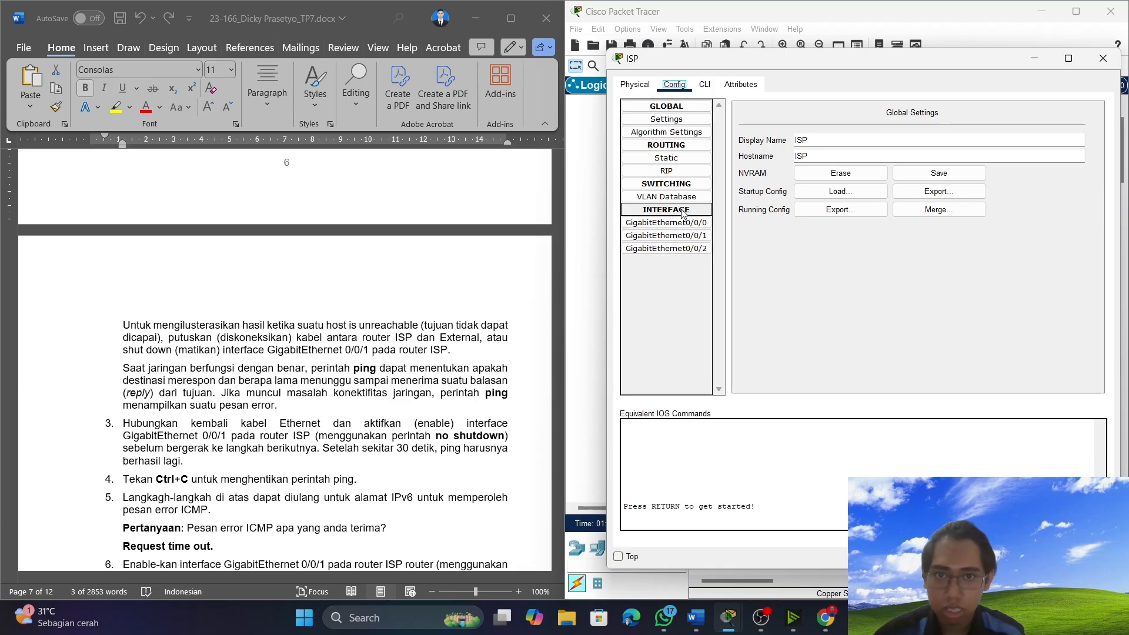
left_click(682, 235)
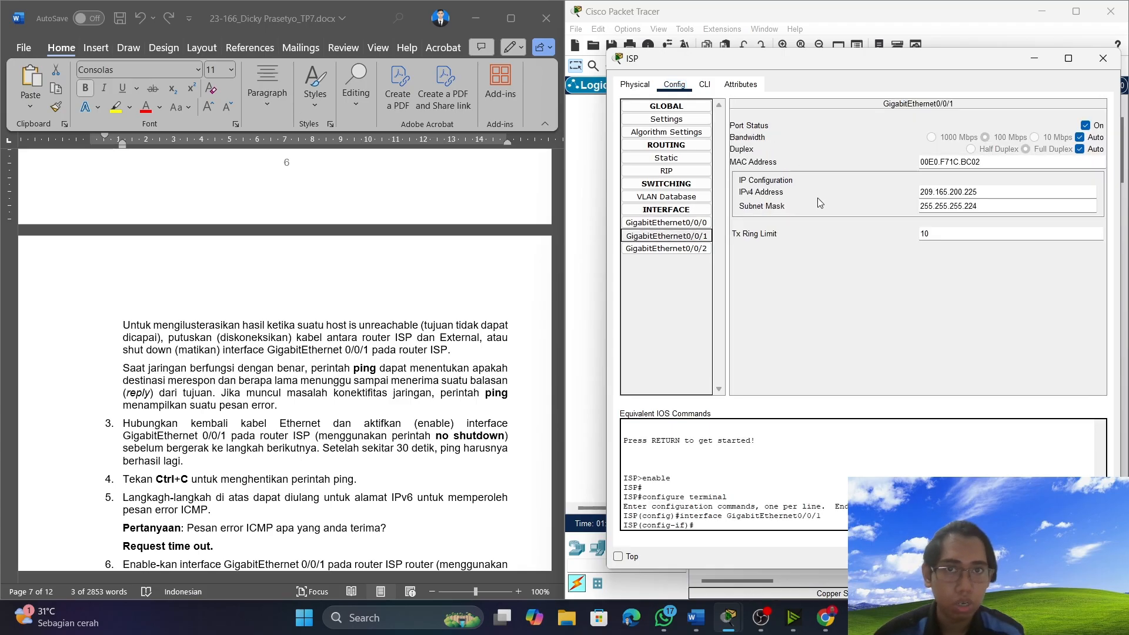
left_click(1085, 125)
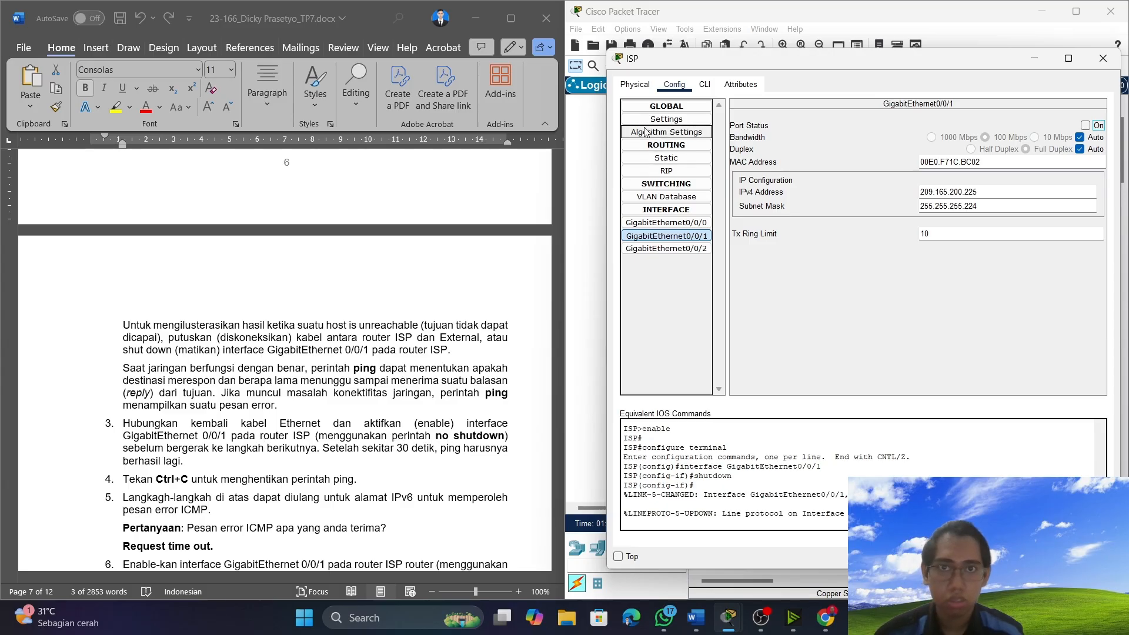
Re-enable GigabitEthernet0/0/1 by running no sh in router ISP's command-line interface.
left_click(709, 87)
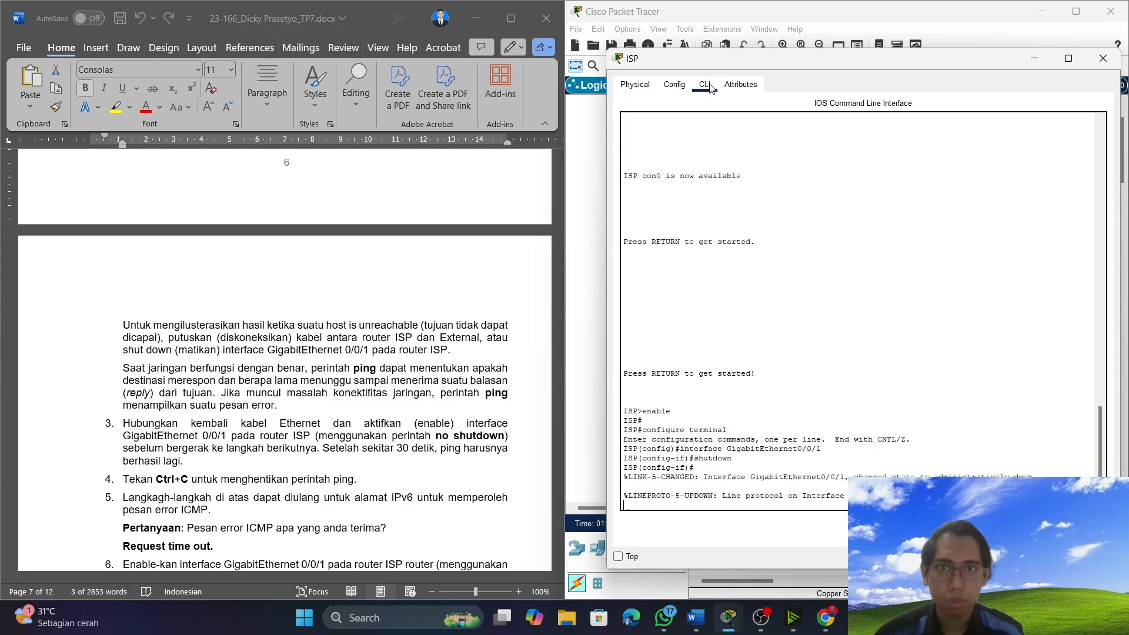
left_click(690, 502)
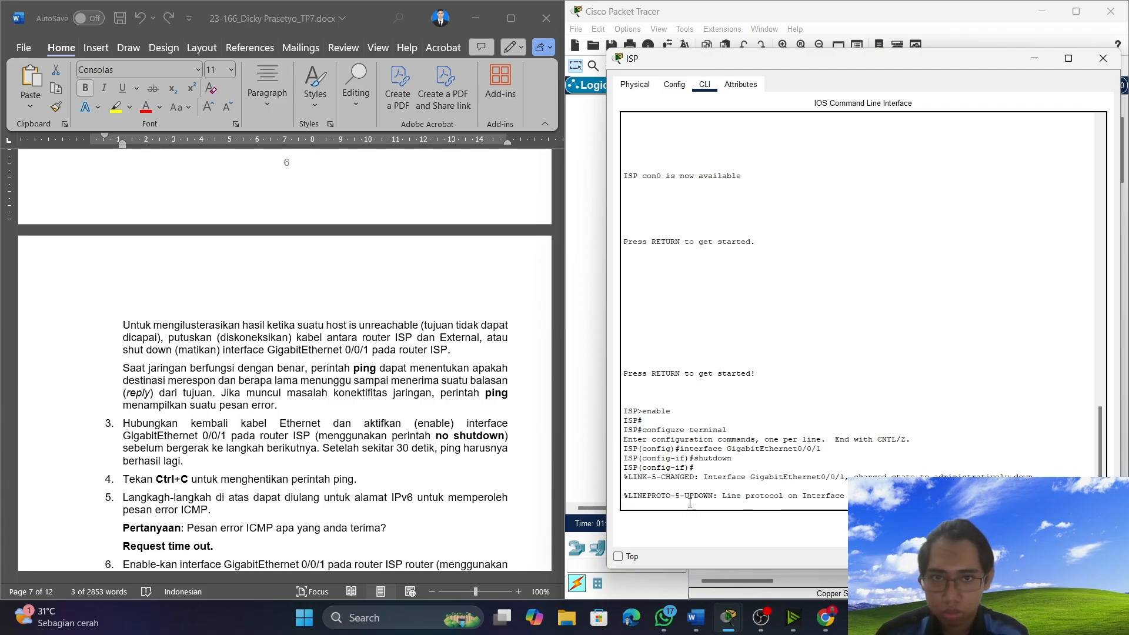
type("onfig-if)#")
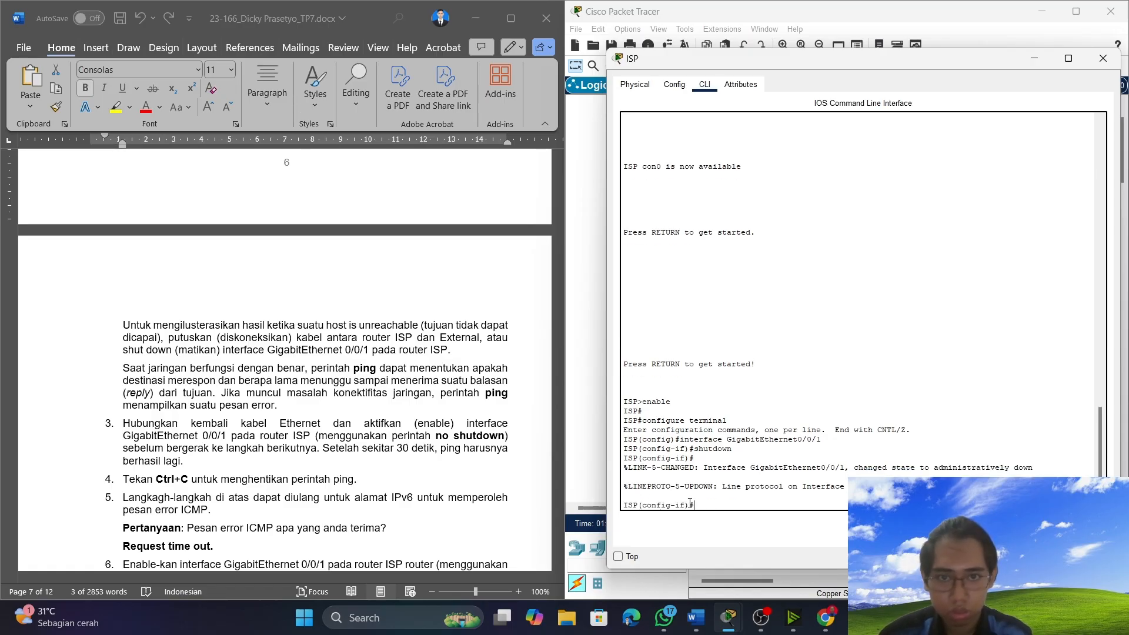
type(" sh")
key("Return")
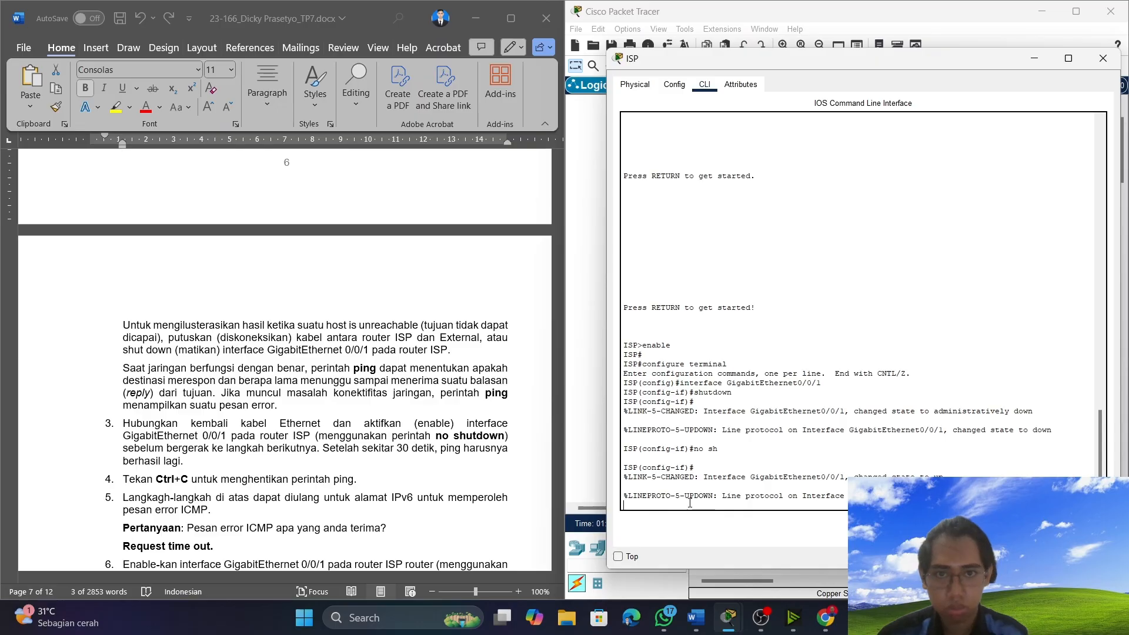
Switch off the port status of GigabitEthernet0/0/1 on router ISP again and check the next Langkah 2 instructions.
left_click(635, 85)
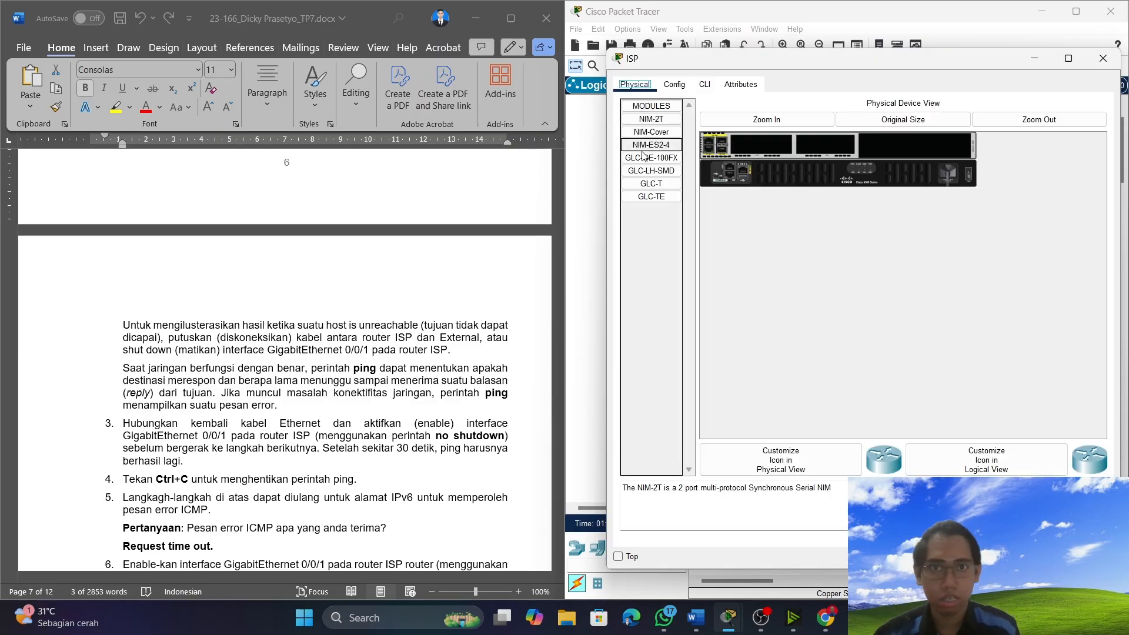
left_click(674, 85)
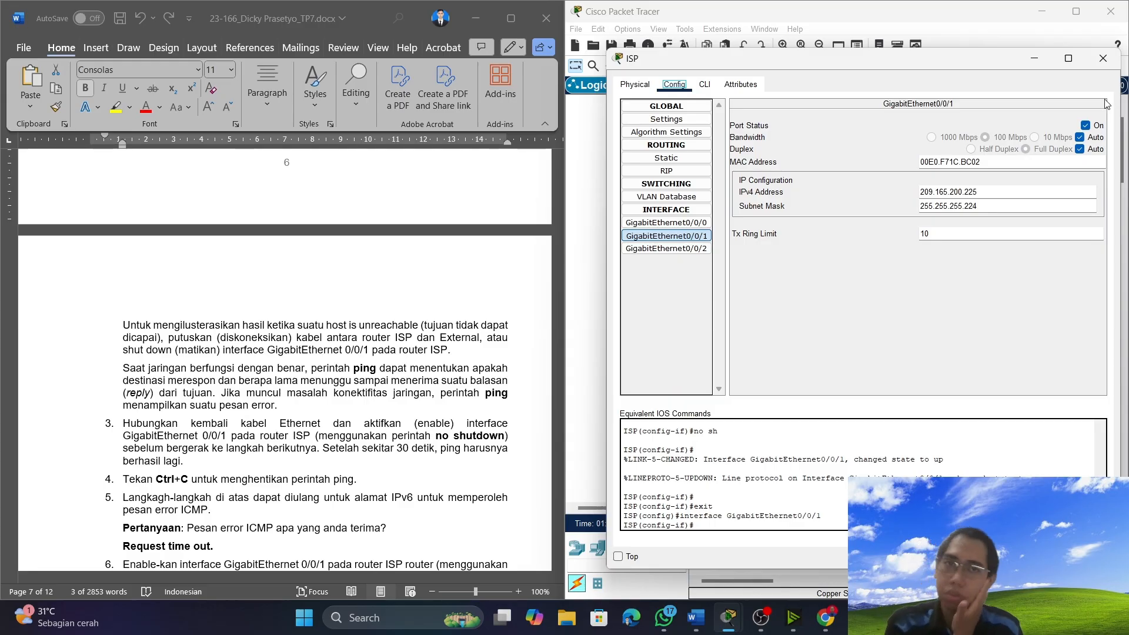
left_click(691, 236)
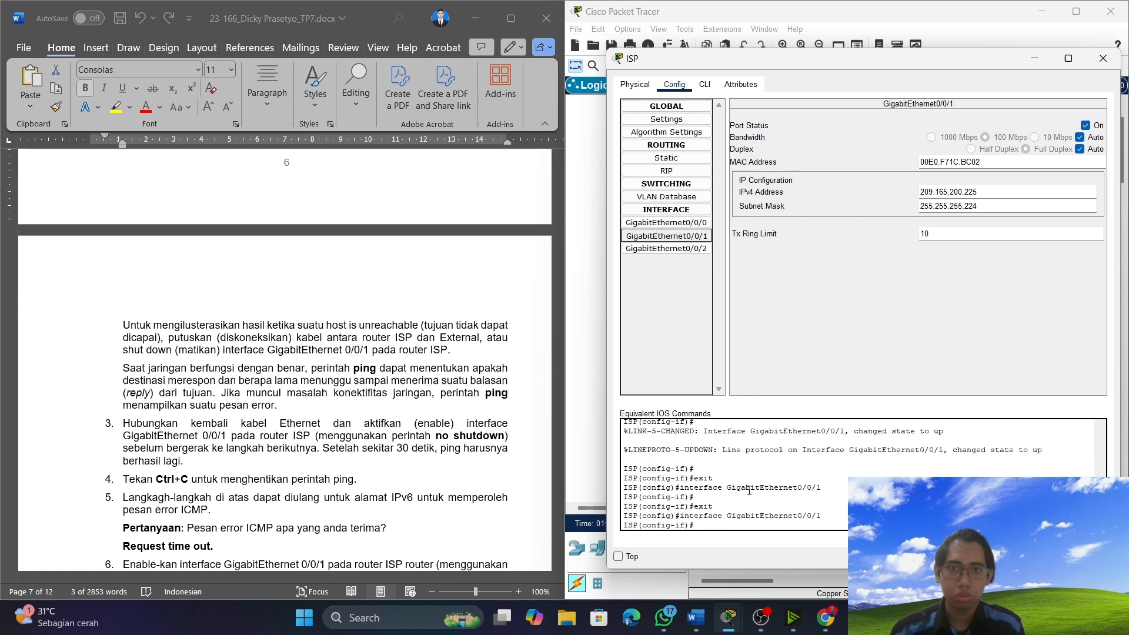
left_click(1087, 125)
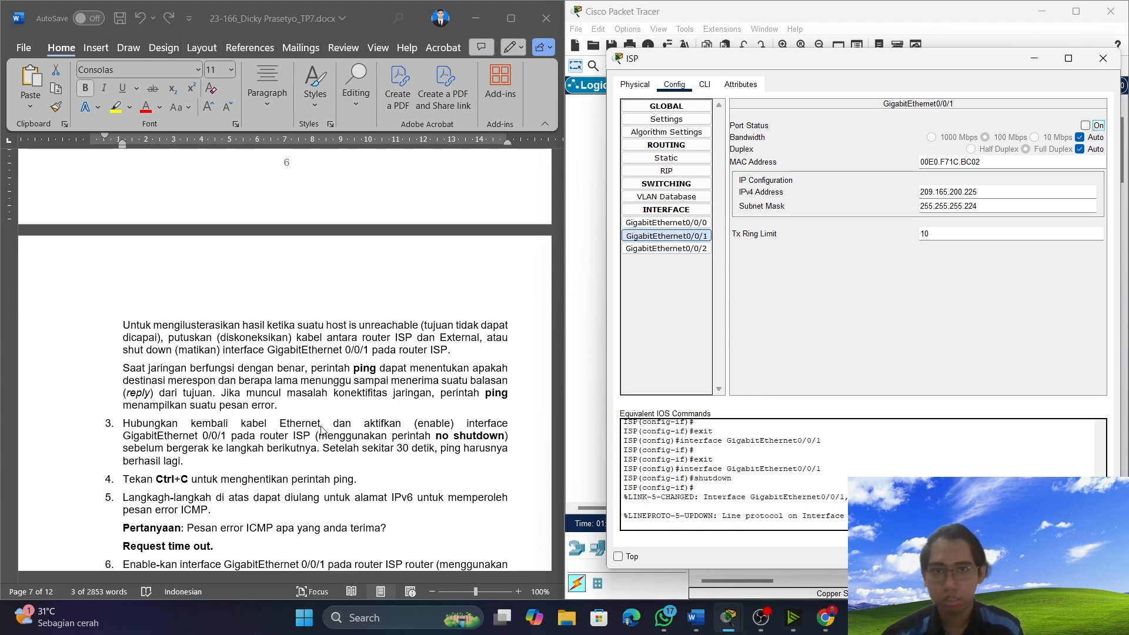
scroll(361, 428, "down", 1)
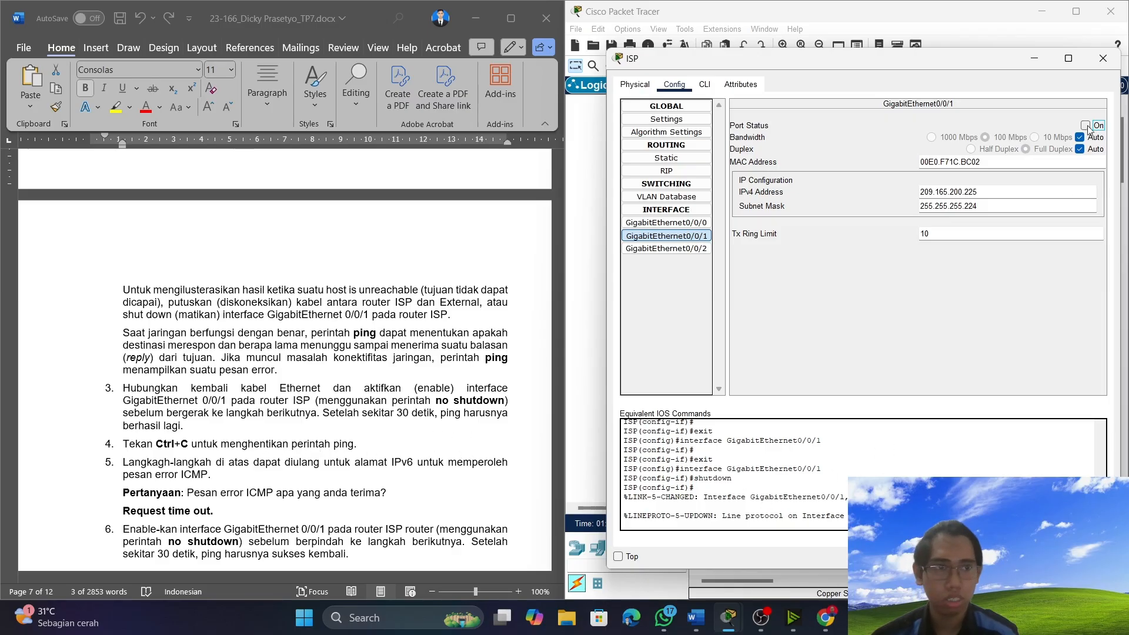
Run no sh for GigabitEthernet0/0/1 at router ISP's interface prompt again and check the port's status in its configuration.
left_click(705, 84)
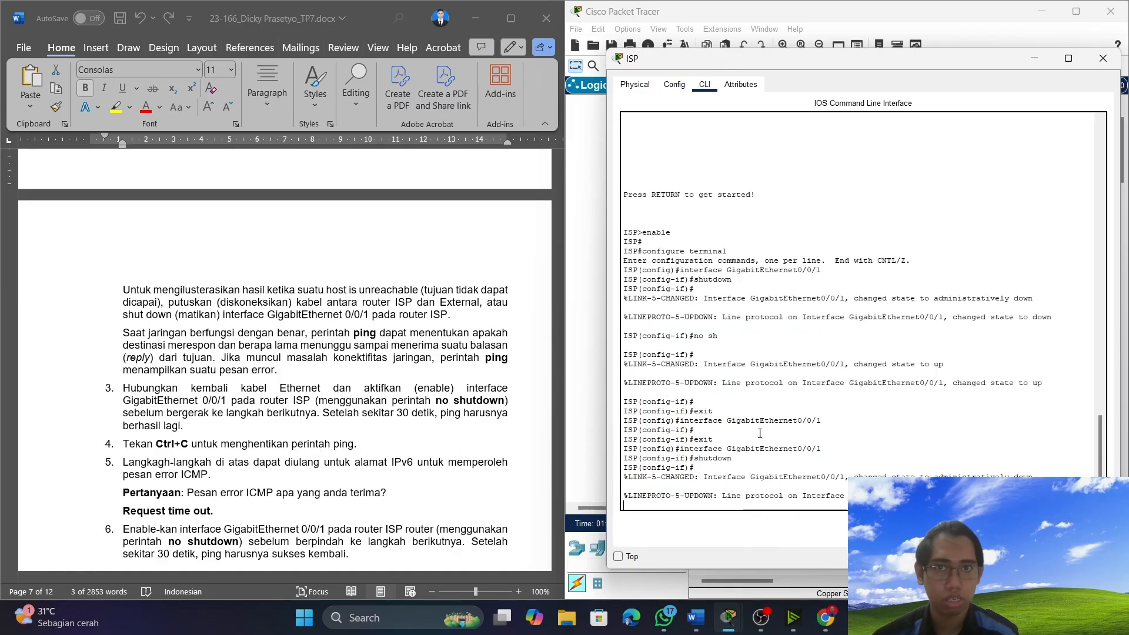
key("Return")
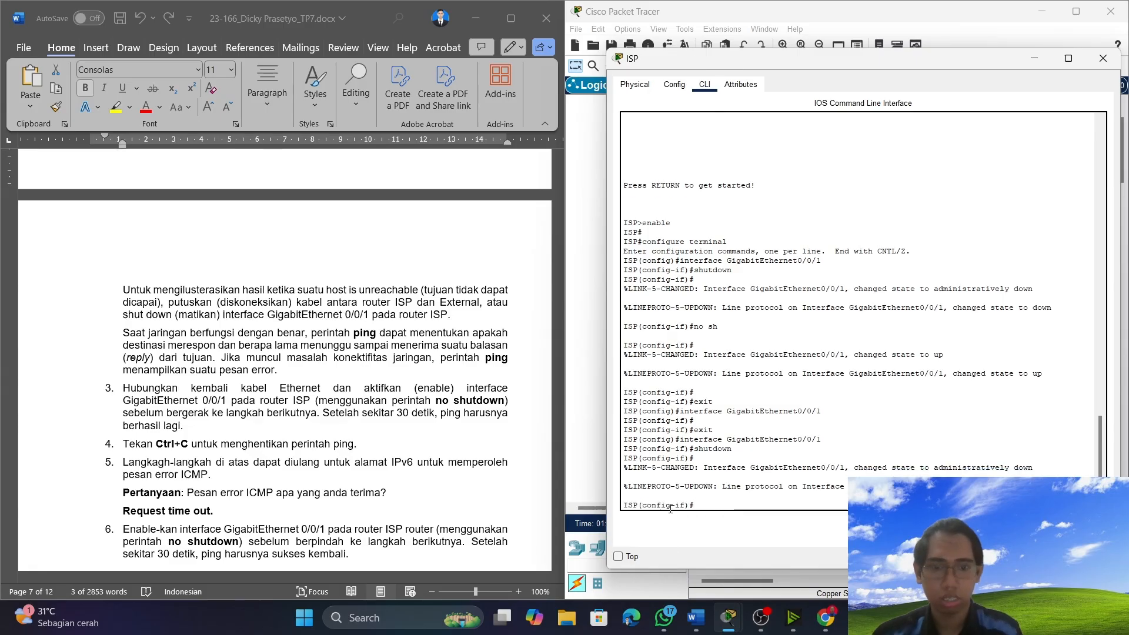
type("no sh")
key("Return")
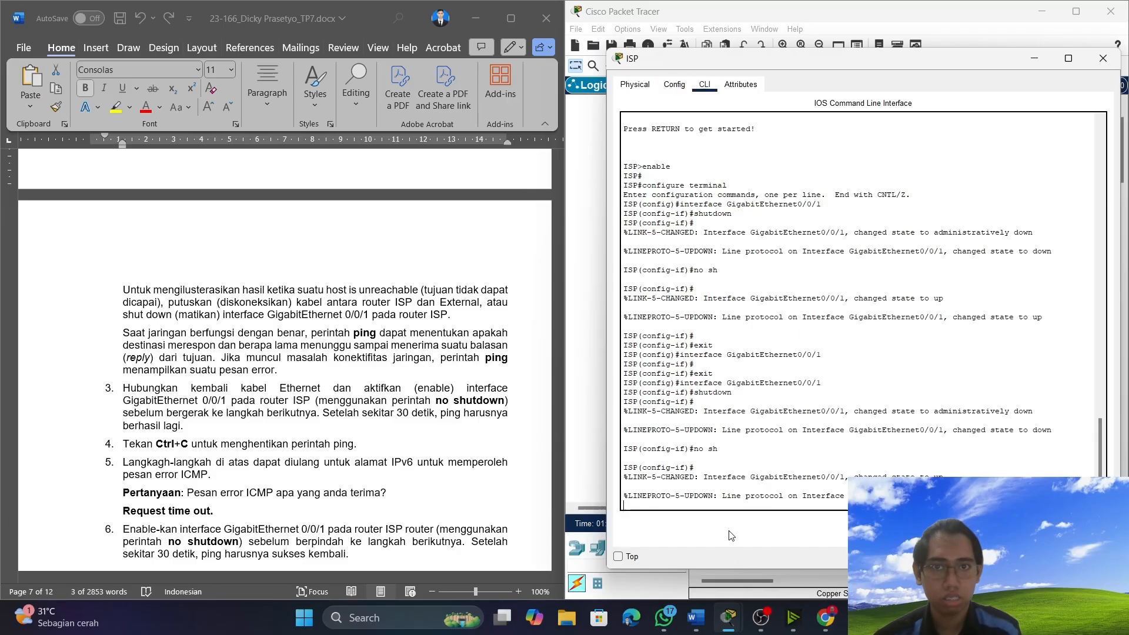
left_click(674, 84)
left_click(653, 237)
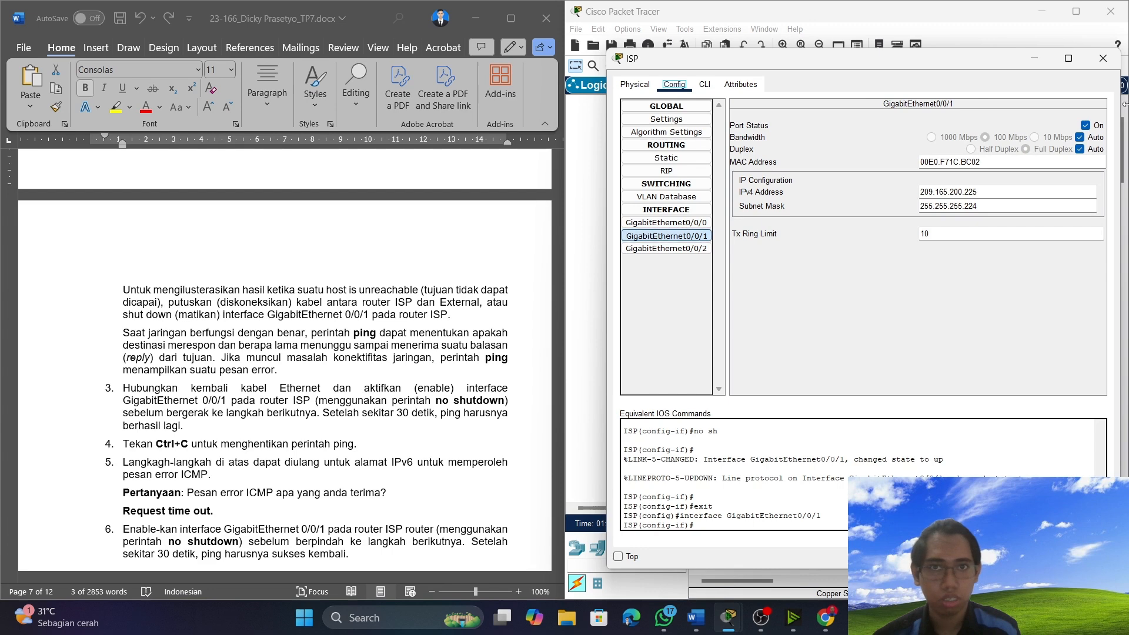
Return to PC-A's Command Prompt and stop the continuous ping, as item 4 of Langkah 2 asks.
left_click(578, 334)
left_click(670, 315)
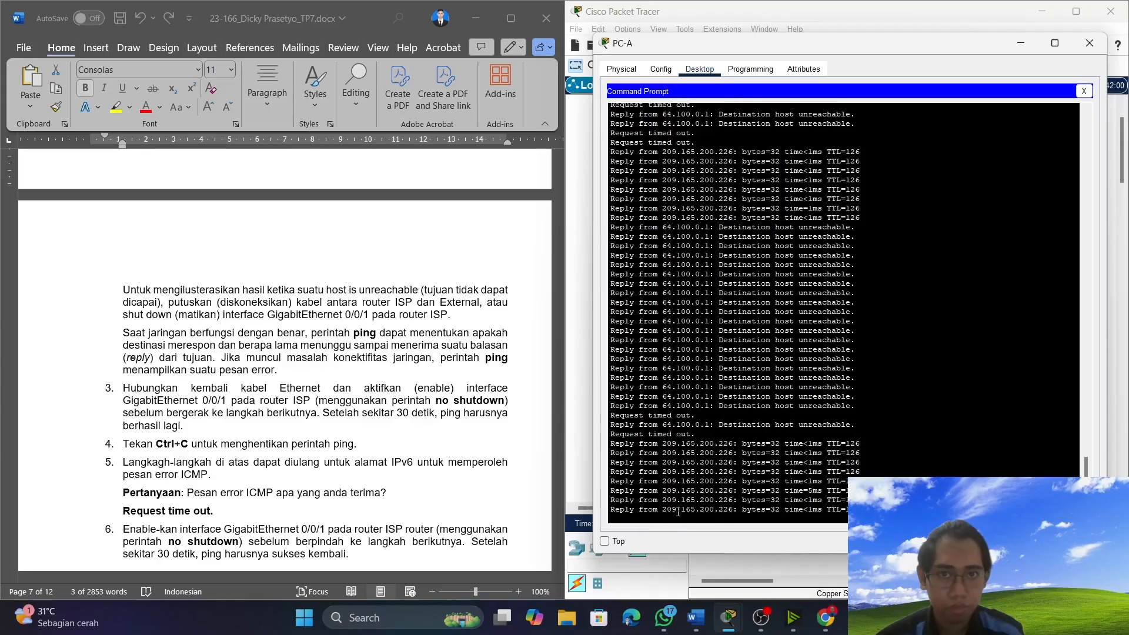
scroll(204, 427, "down", 1)
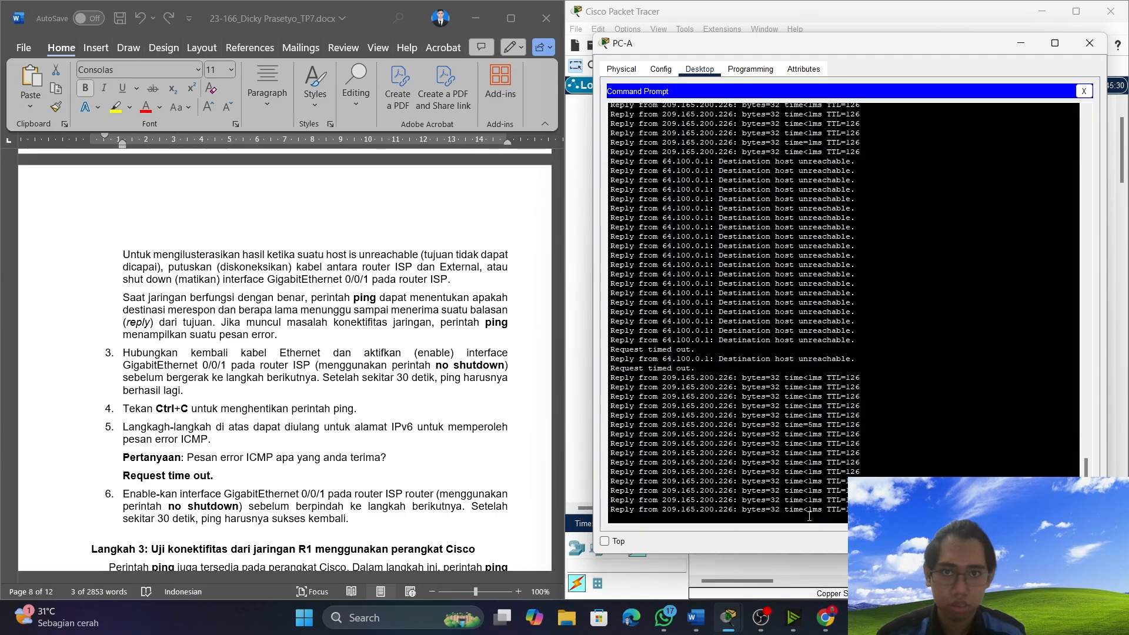
key("ctrl+c")
Find the error replies in PC-A's ping output and try to copy the message "Destination host unreachable.".
scroll(720, 438, "up", 3)
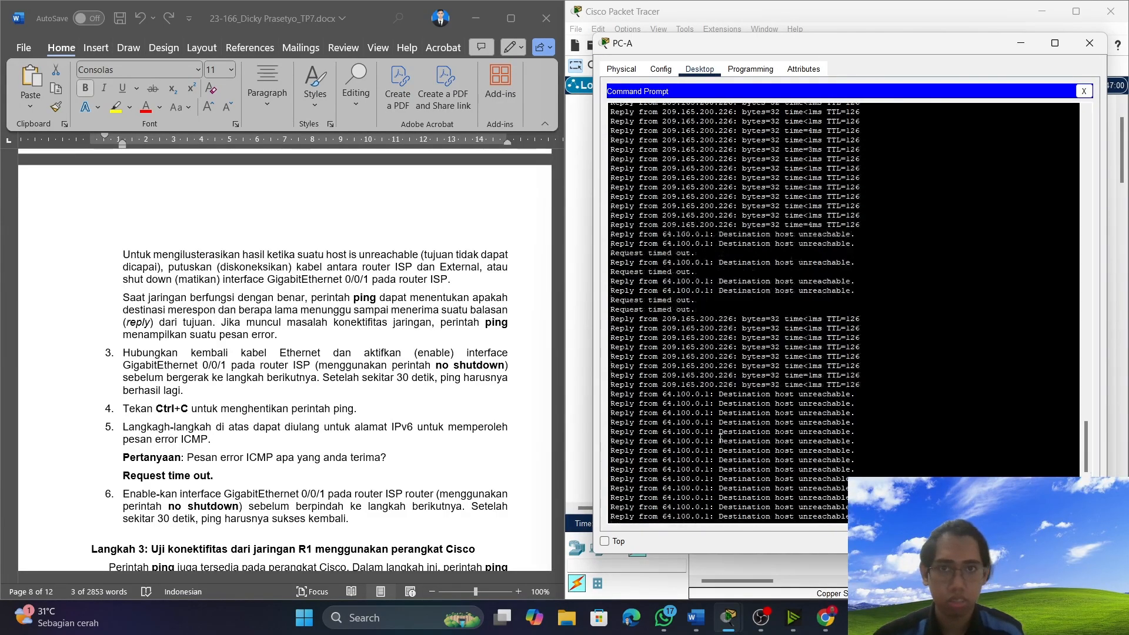
scroll(720, 438, "up", 5)
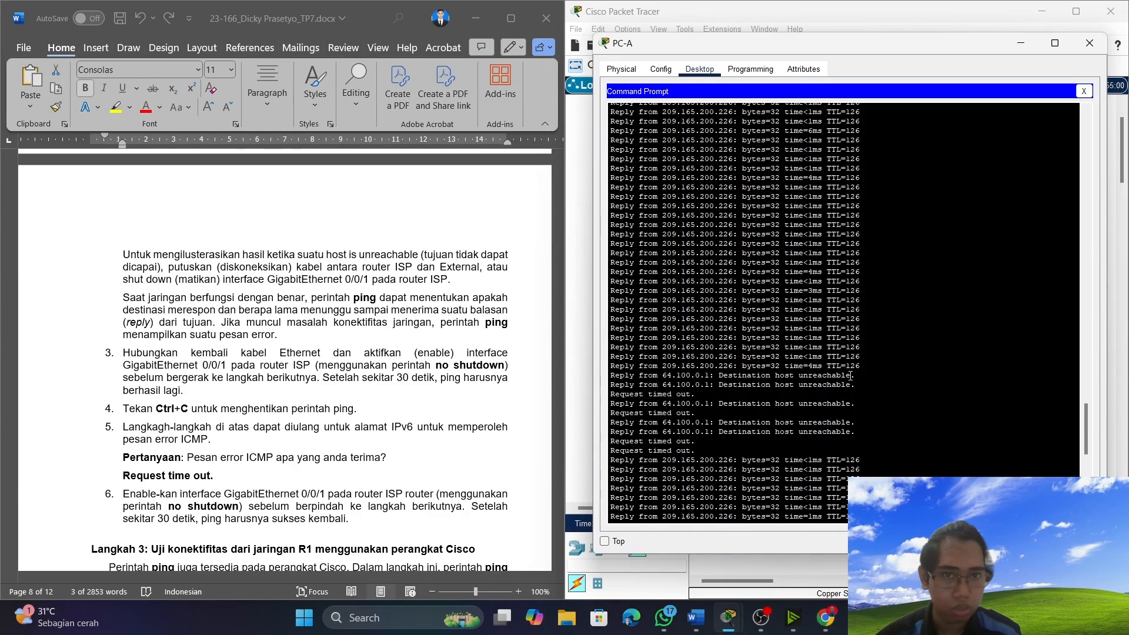
left_click_drag(859, 374, 729, 379)
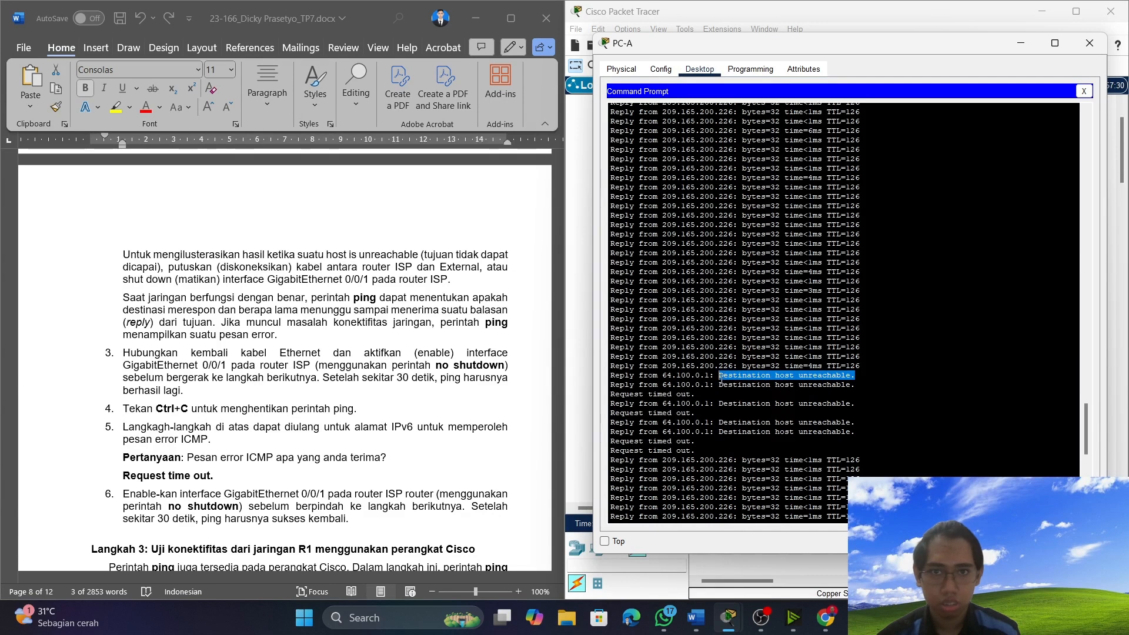
key("ctrl+c")
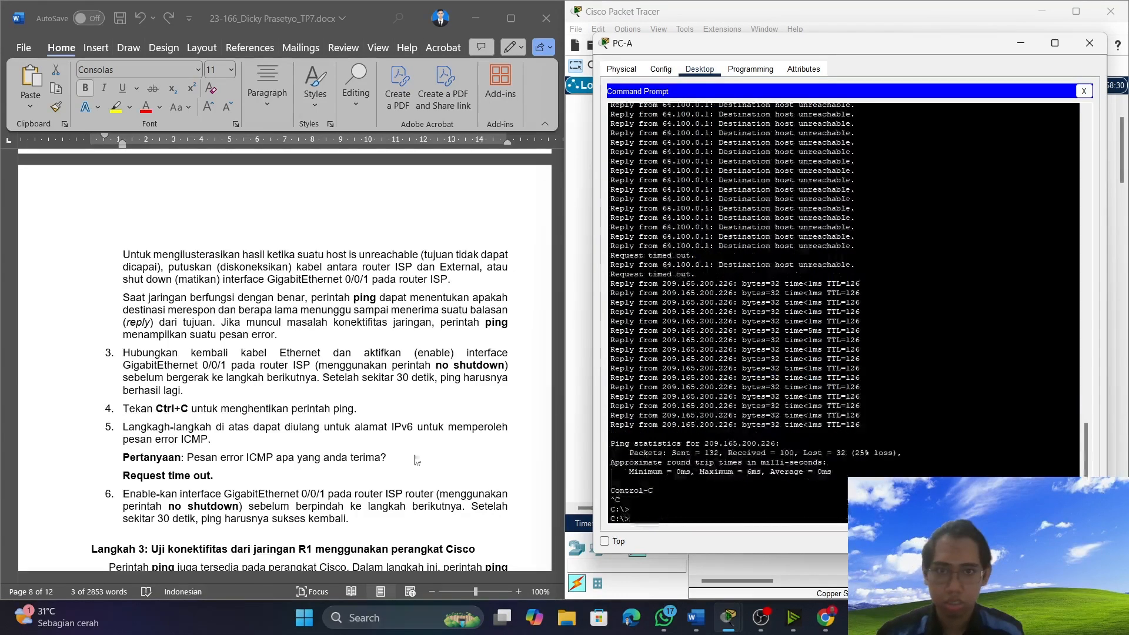
Remove the final period from the ICMP error answer in the Word document and extend it to "Request time out dan".
left_click(225, 475)
key("BackSpace")
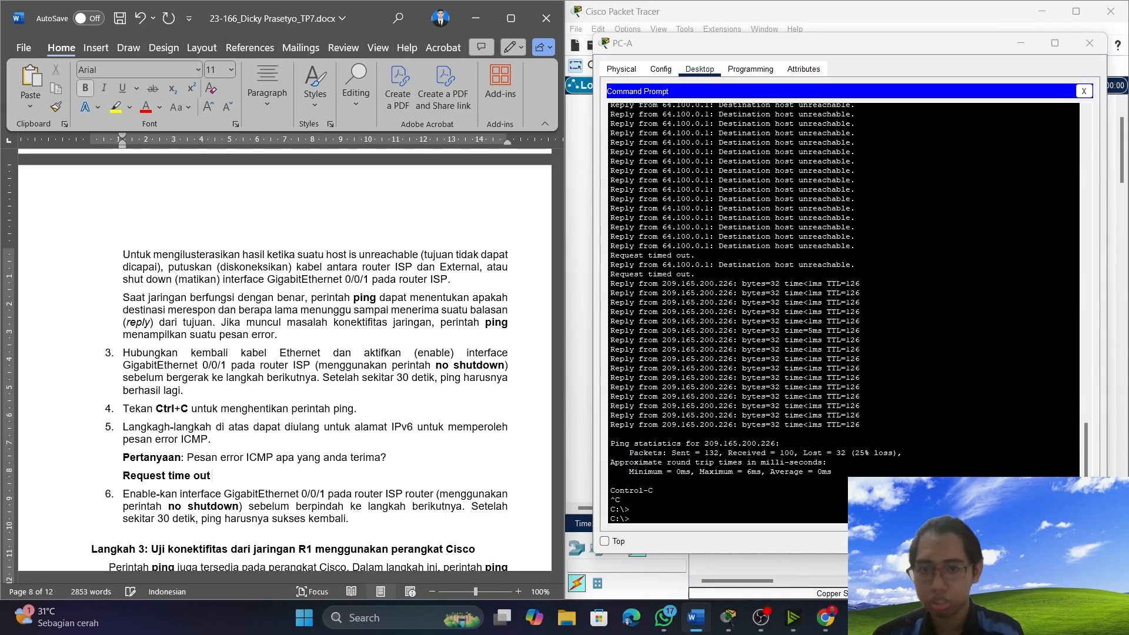
type("dan")
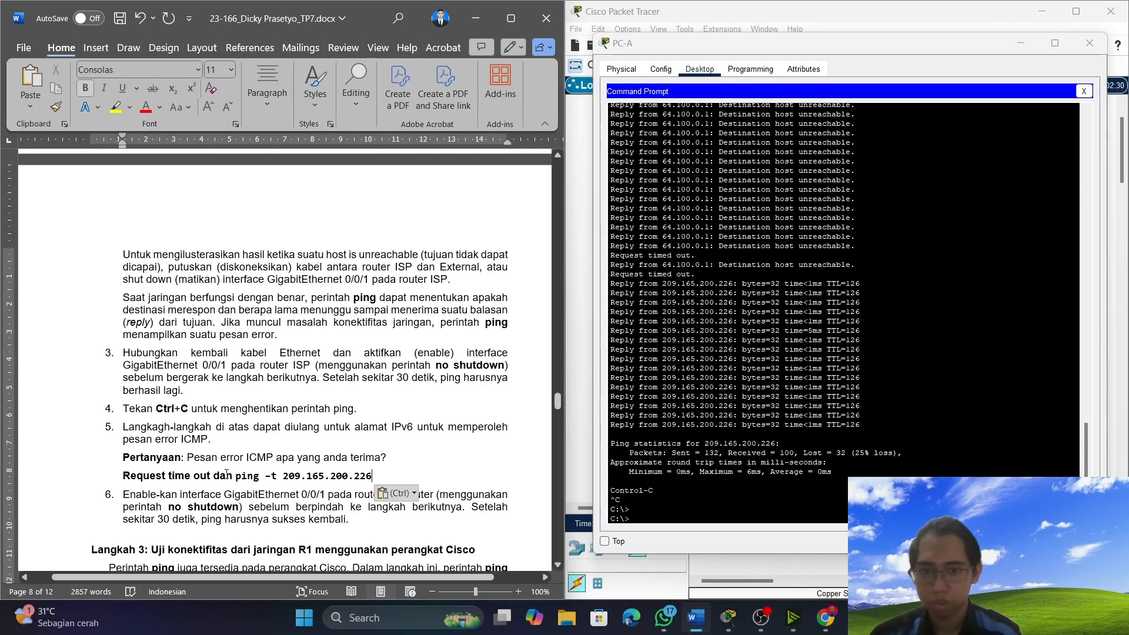
Copy "Destination host unreachable." from PC-A's ping output and paste it after "Request time out dan" in the Word answer.
left_click_drag(855, 265, 827, 266)
left_click(826, 266)
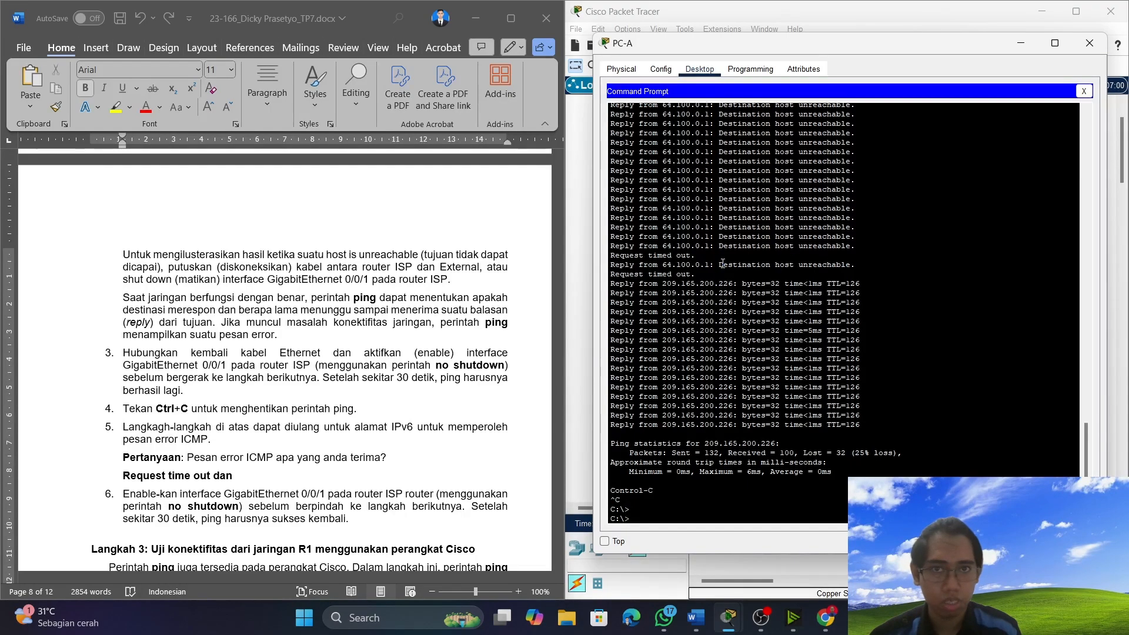
left_click_drag(716, 265, 866, 266)
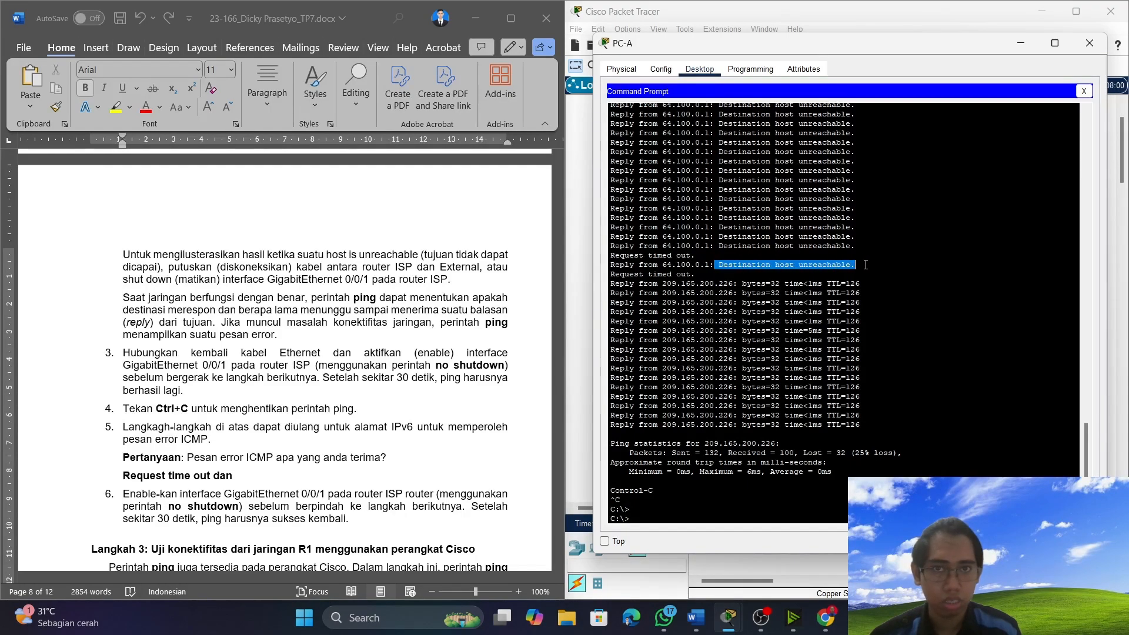
right_click(811, 266)
left_click(831, 271)
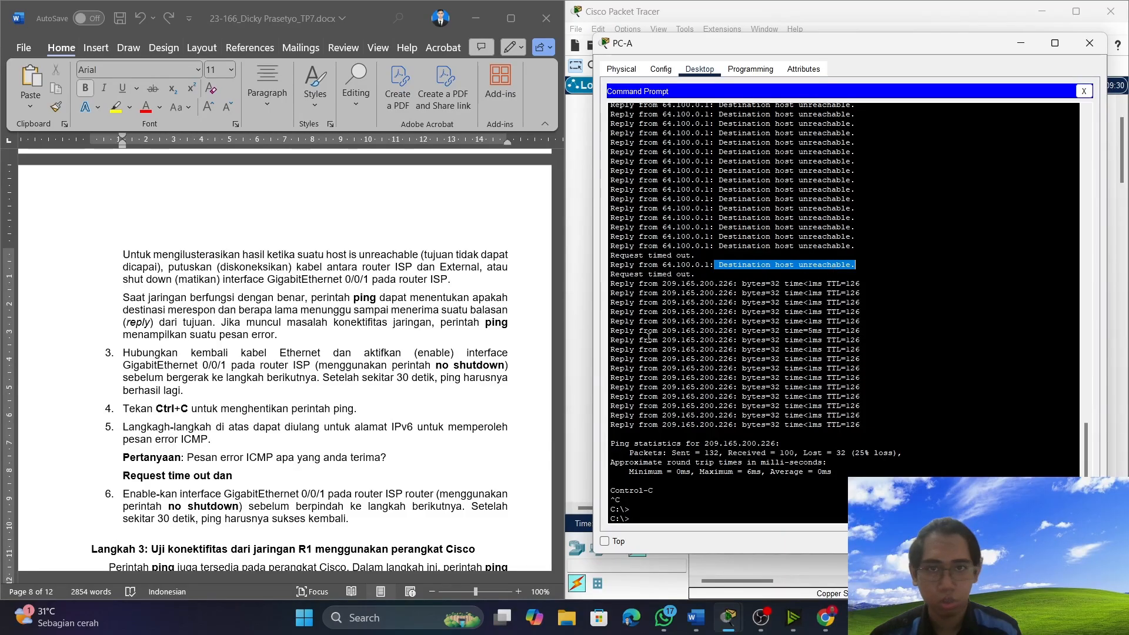
left_click(238, 476)
key("ctrl+v")
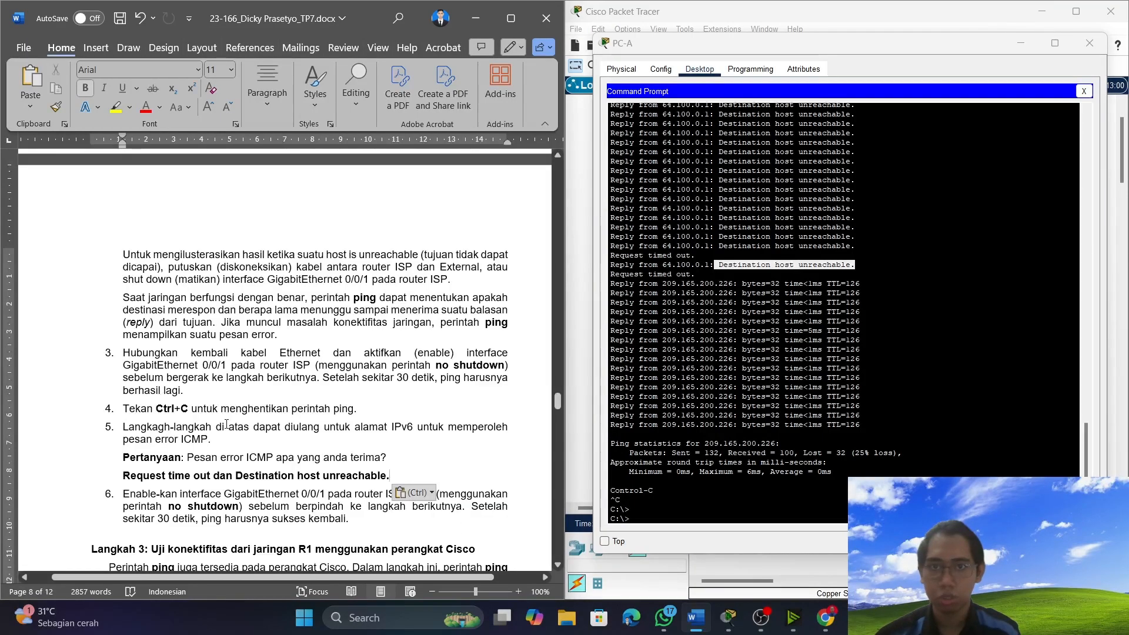
Read item 6 of Langkah 2 and the start of Langkah 3 on pinging External from router R1.
left_click(716, 280)
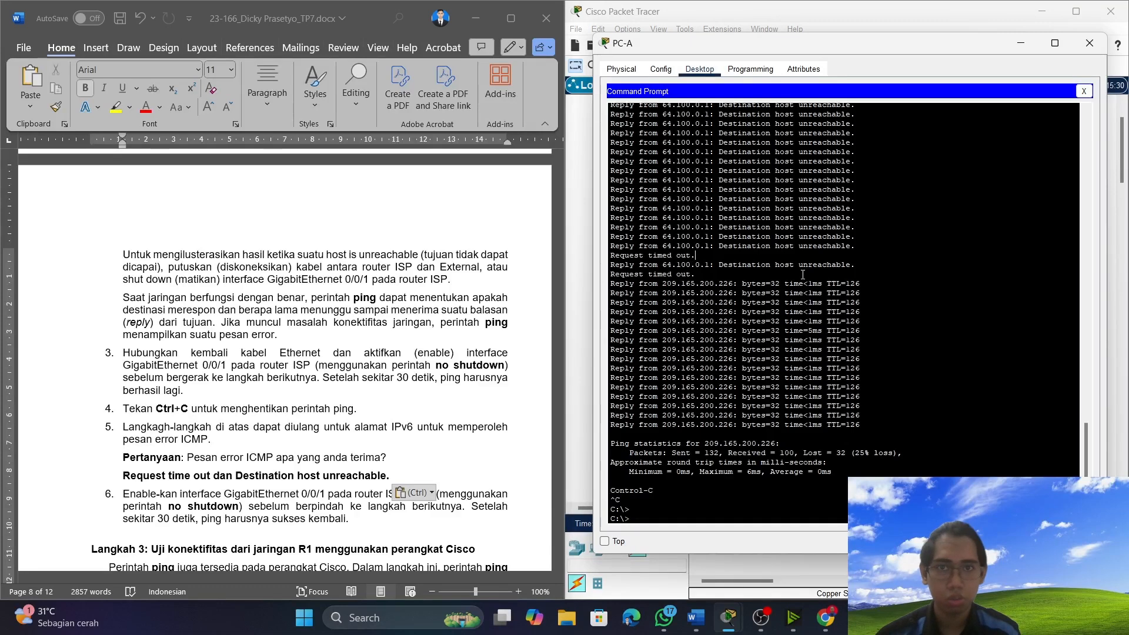
scroll(177, 381, "down", 4)
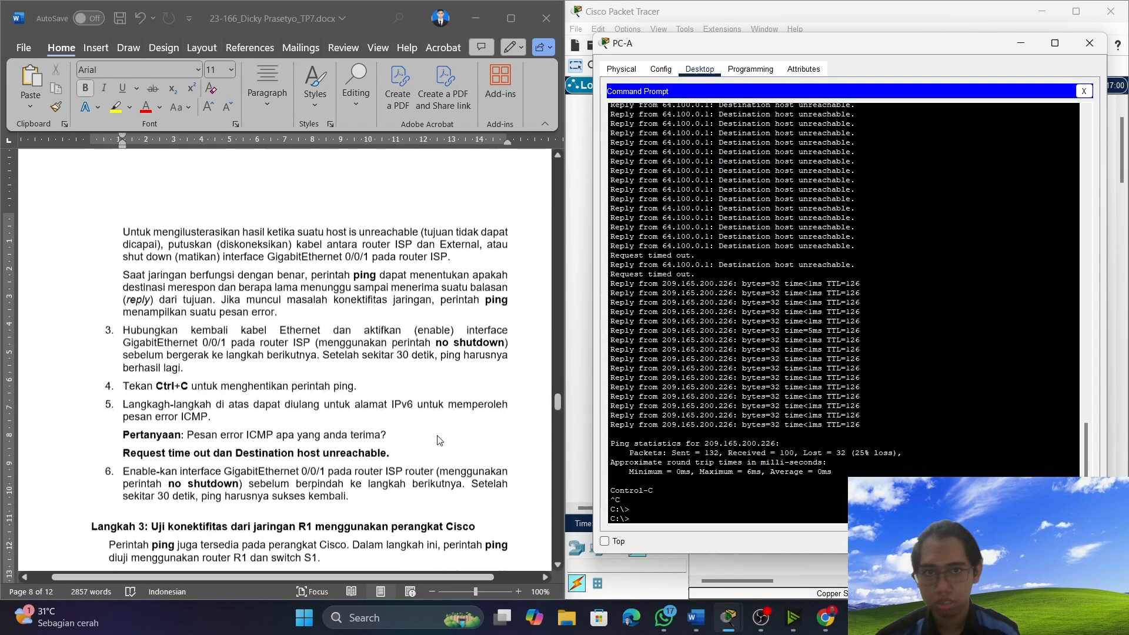
scroll(257, 365, "down", 1)
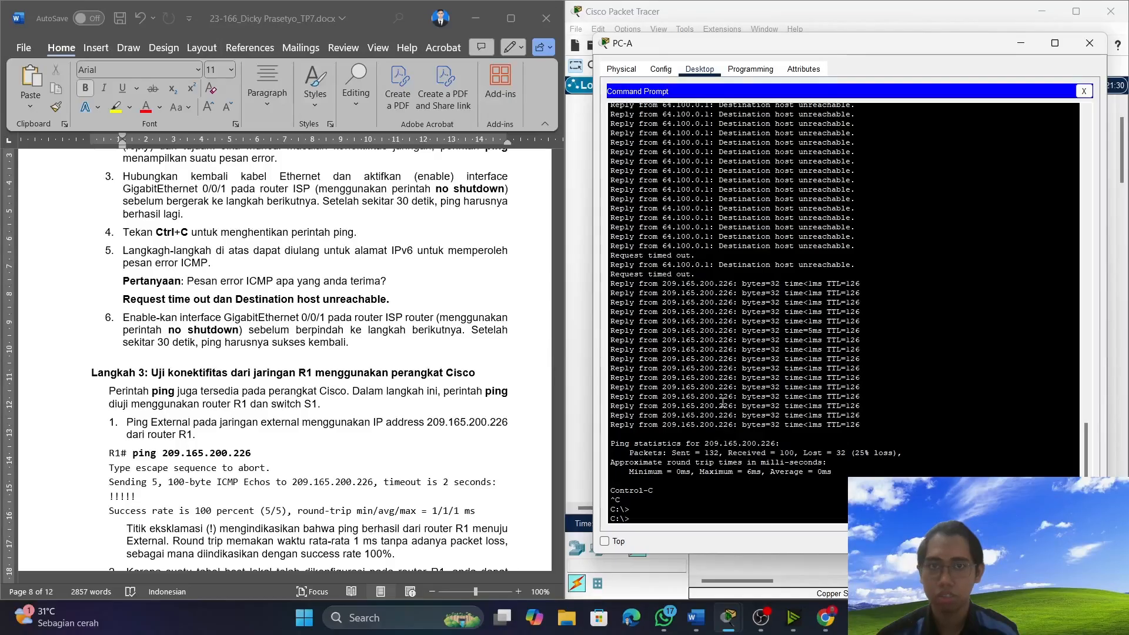
Read the Langkah 3 instructions on R1's IP, hostname and extended pings, and review PC-A's ping output.
scroll(484, 366, "down", 1)
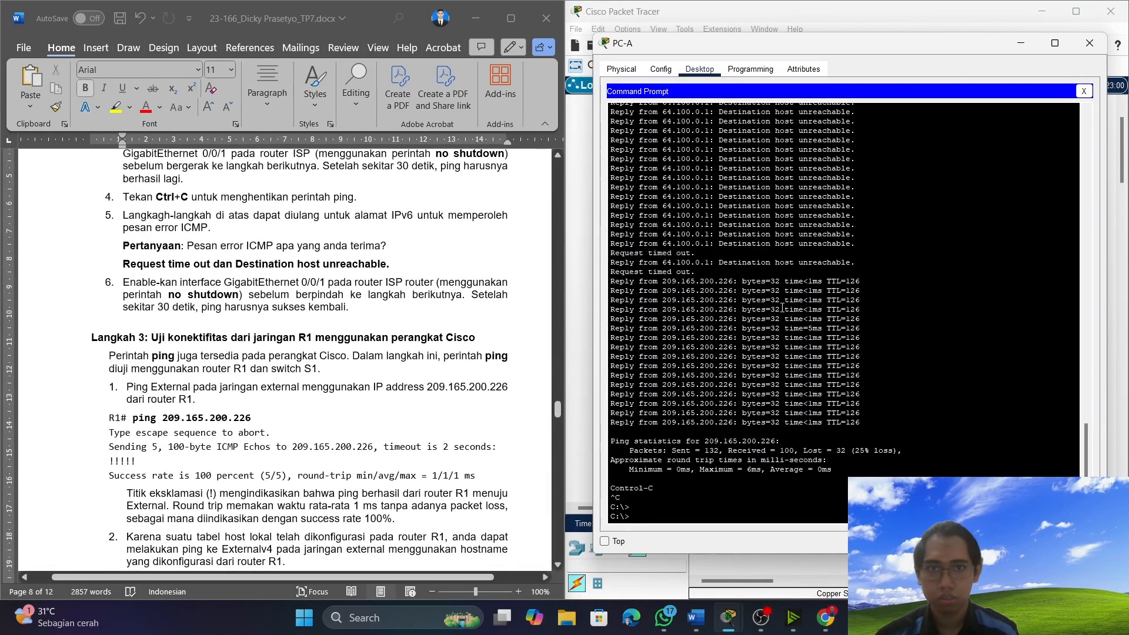
scroll(781, 335, "up", 15)
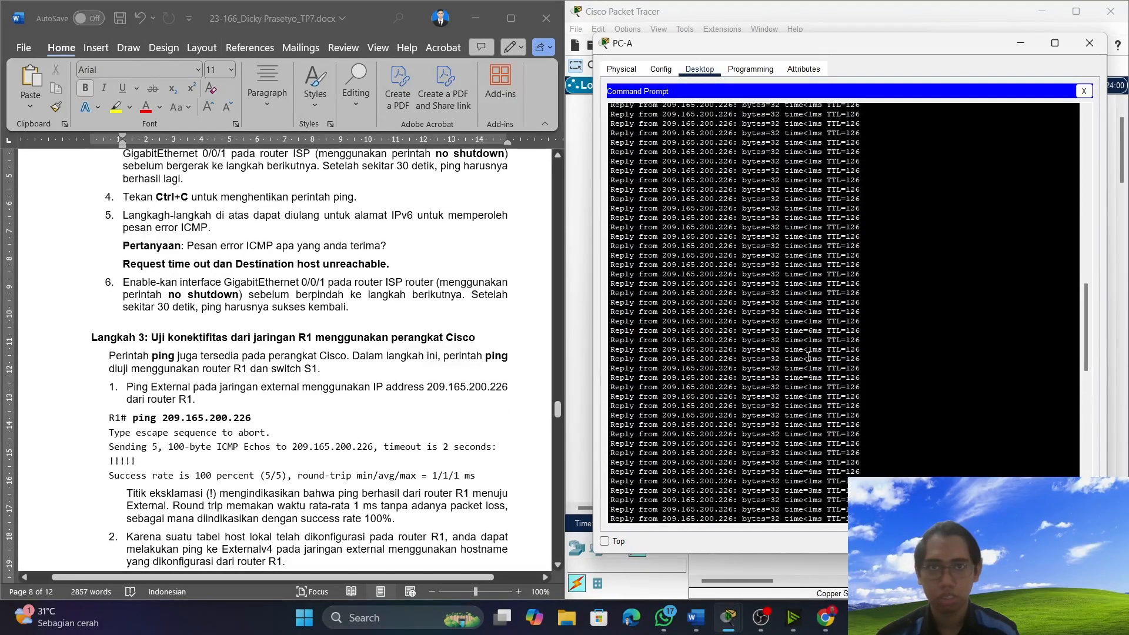
scroll(809, 360, "down", 15)
scroll(175, 335, "down", 4)
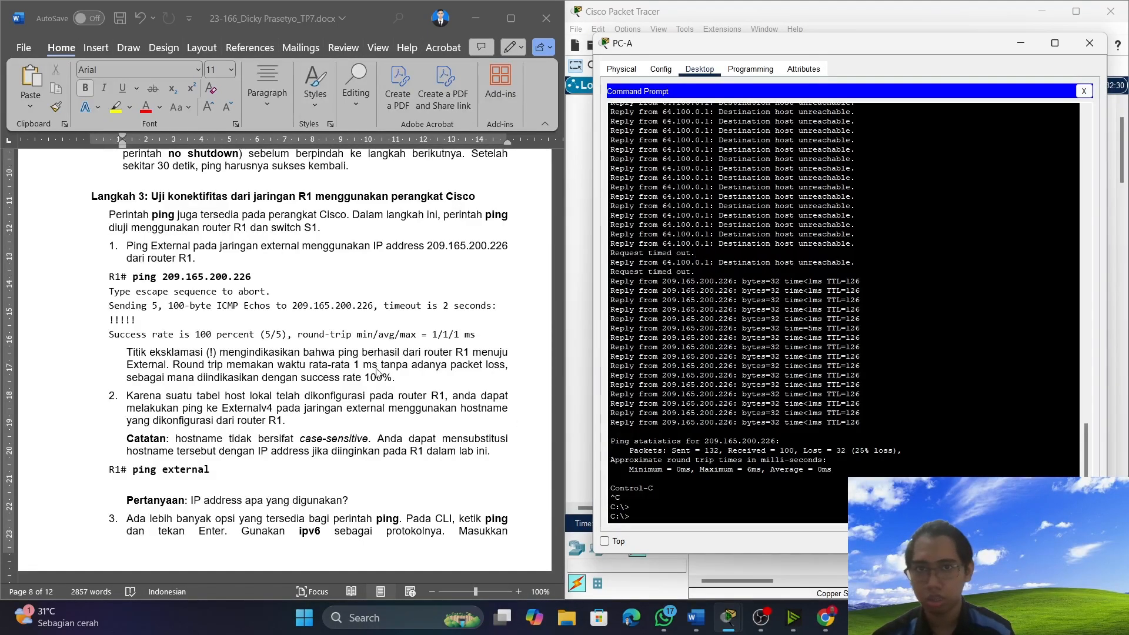
scroll(349, 368, "down", 1)
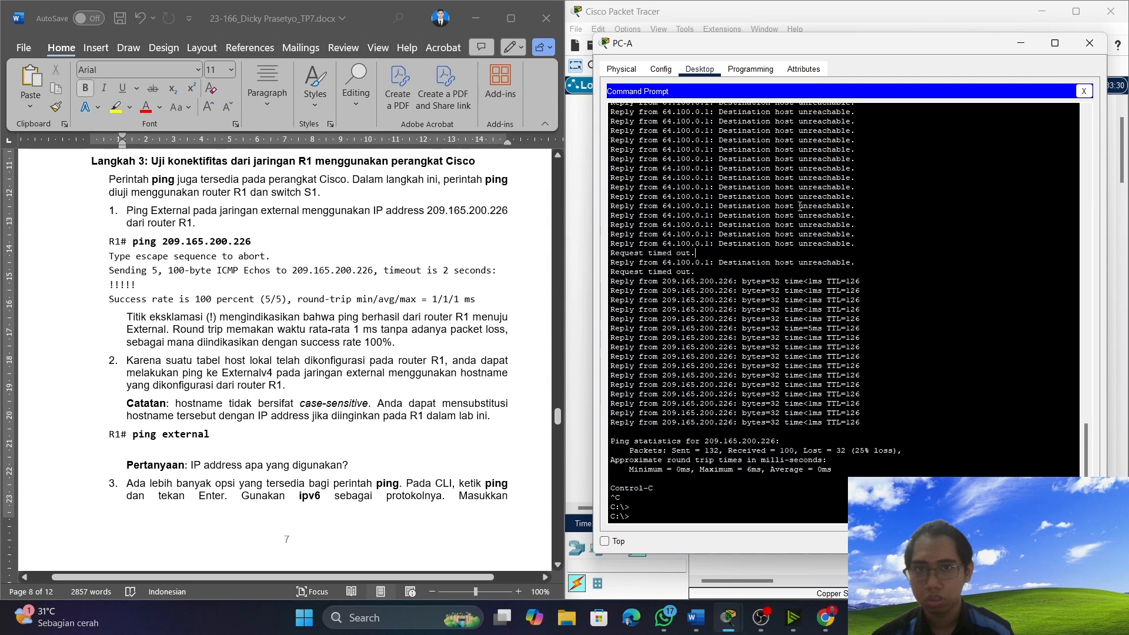
scroll(374, 374, "down", 10)
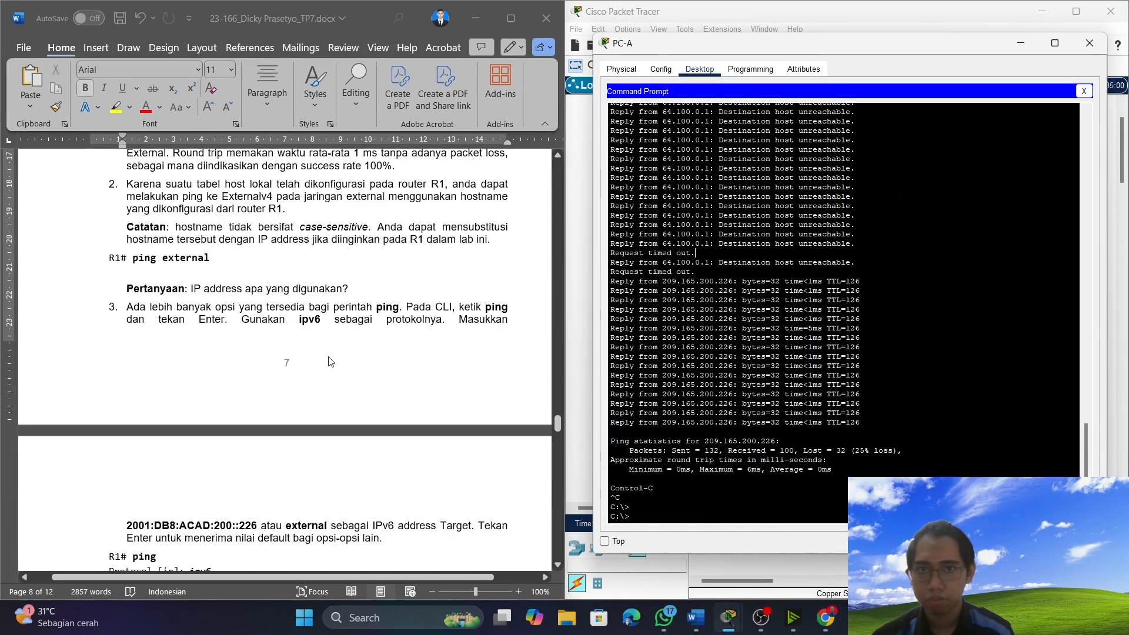
scroll(277, 290, "down", 10)
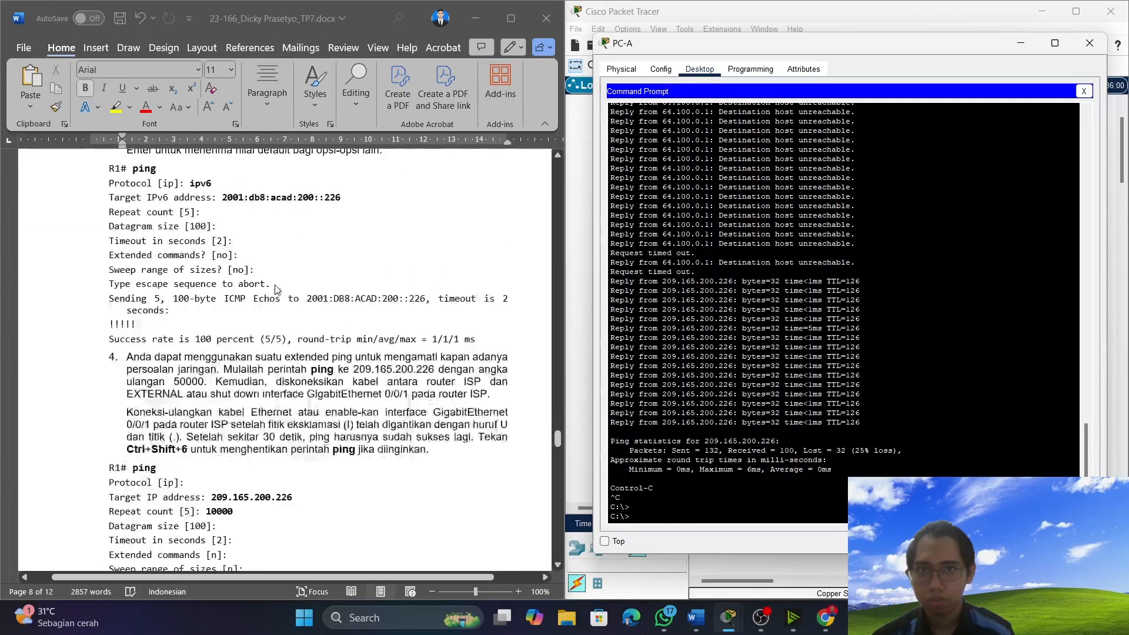
scroll(277, 290, "up", 15)
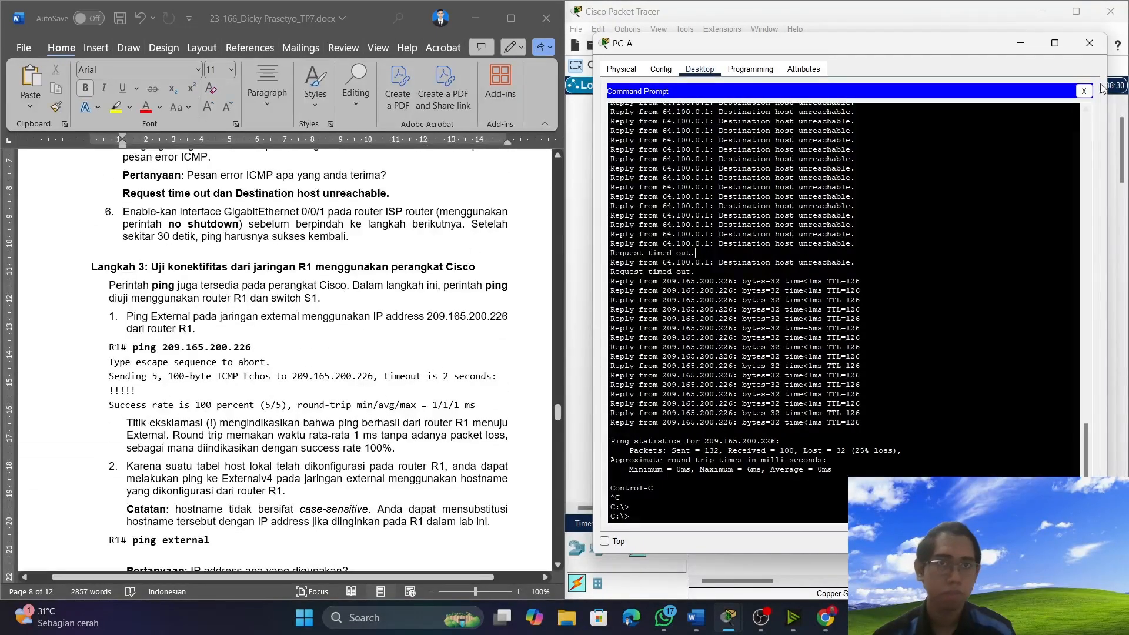
Put PC-A's window away, open router R1's command line and enter privileged EXEC mode.
left_click(1029, 45)
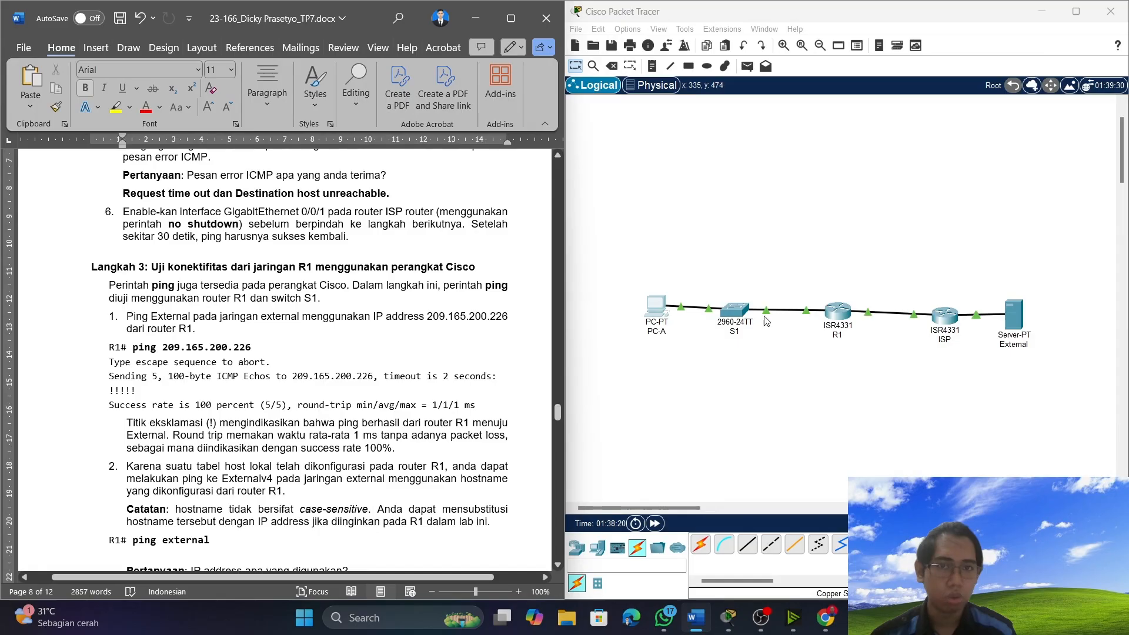
left_click(839, 313)
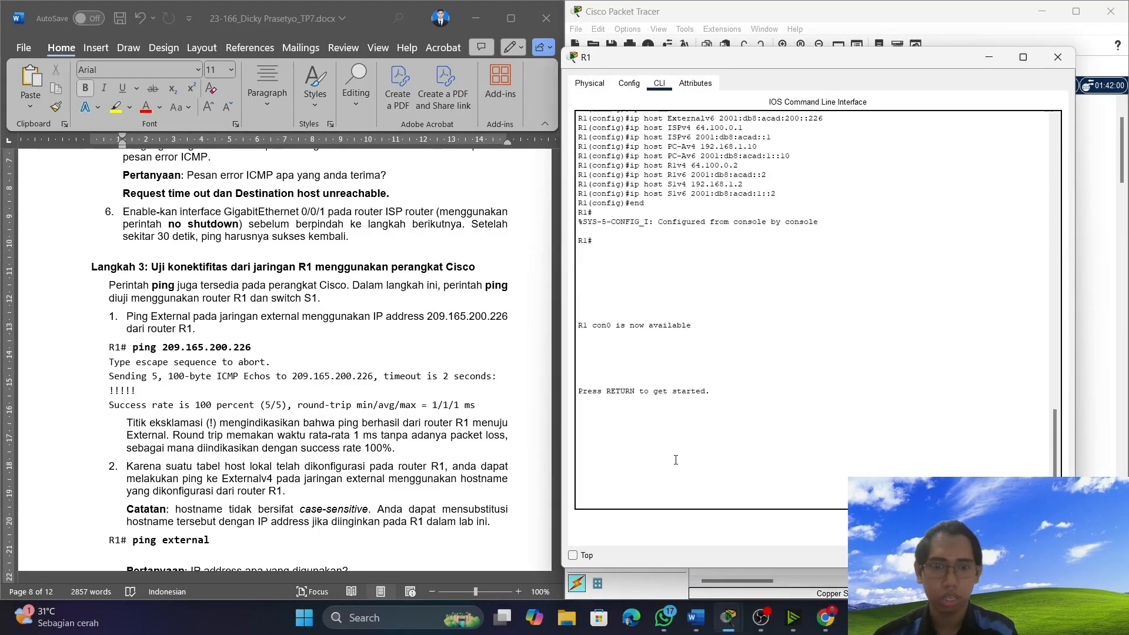
key("Return")
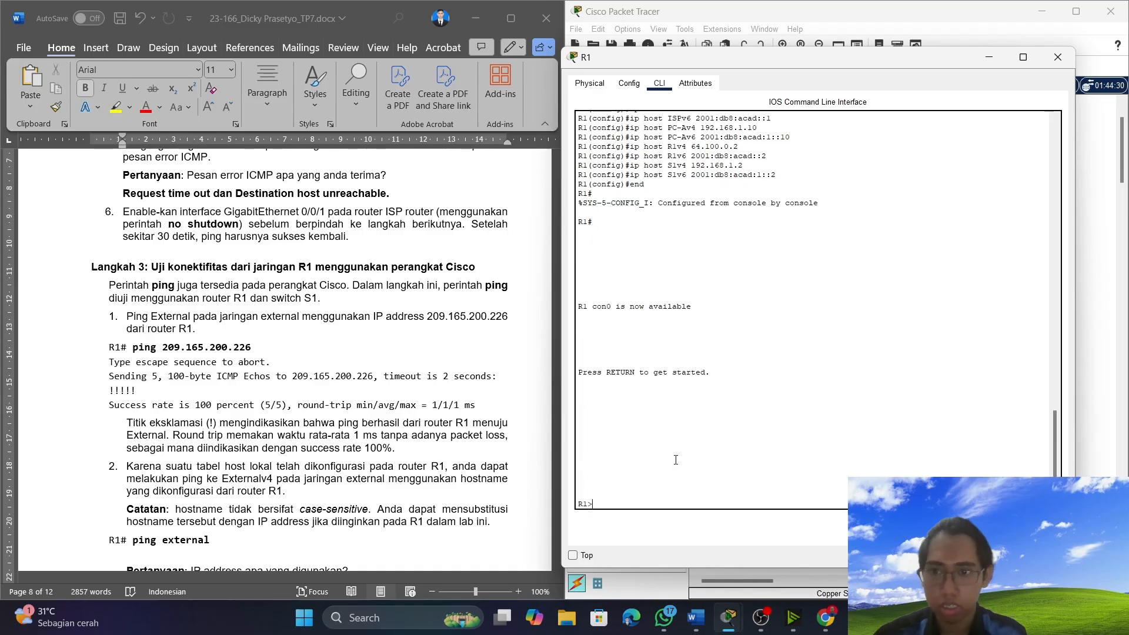
type("en")
key("Return")
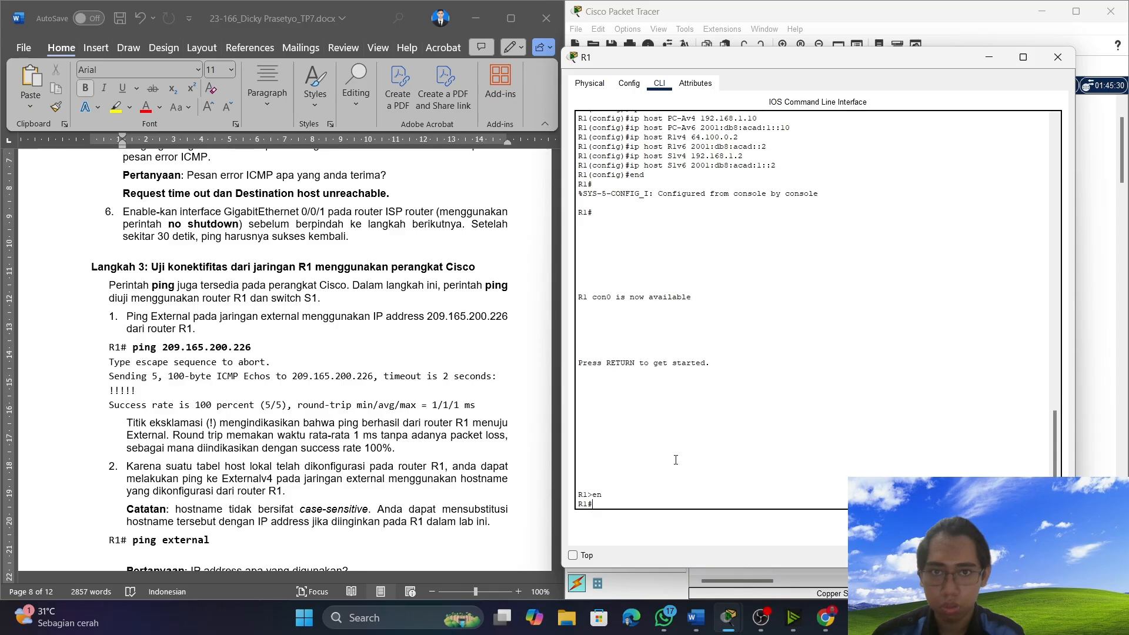
Ping External at 209.165.200.226 from router R1.
type("pi")
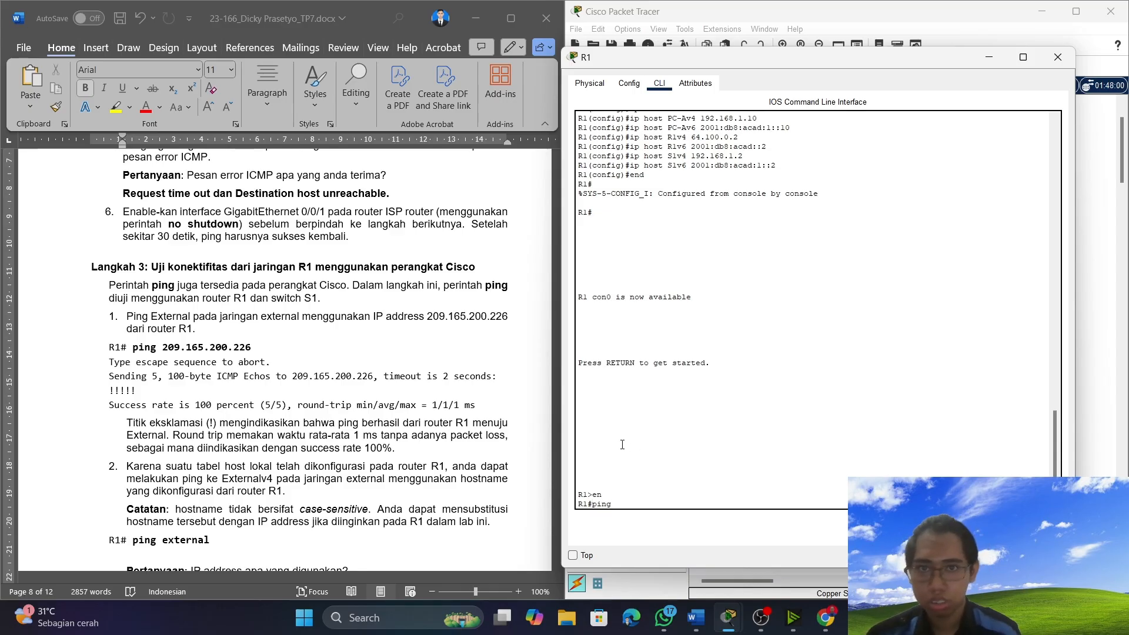
type("ng 209")
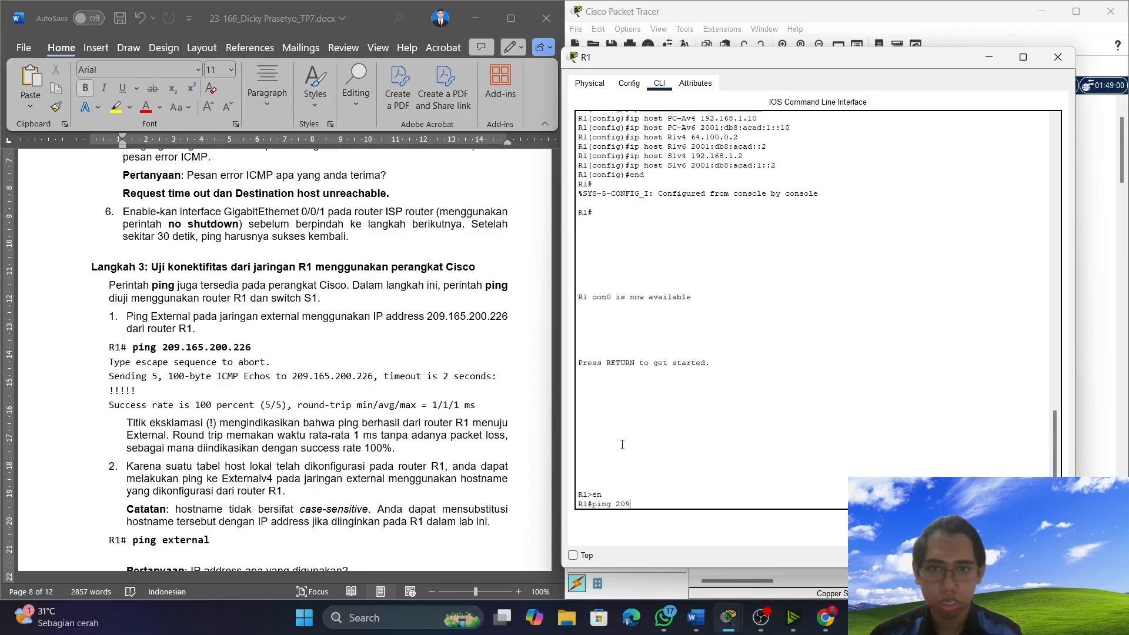
type(".165")
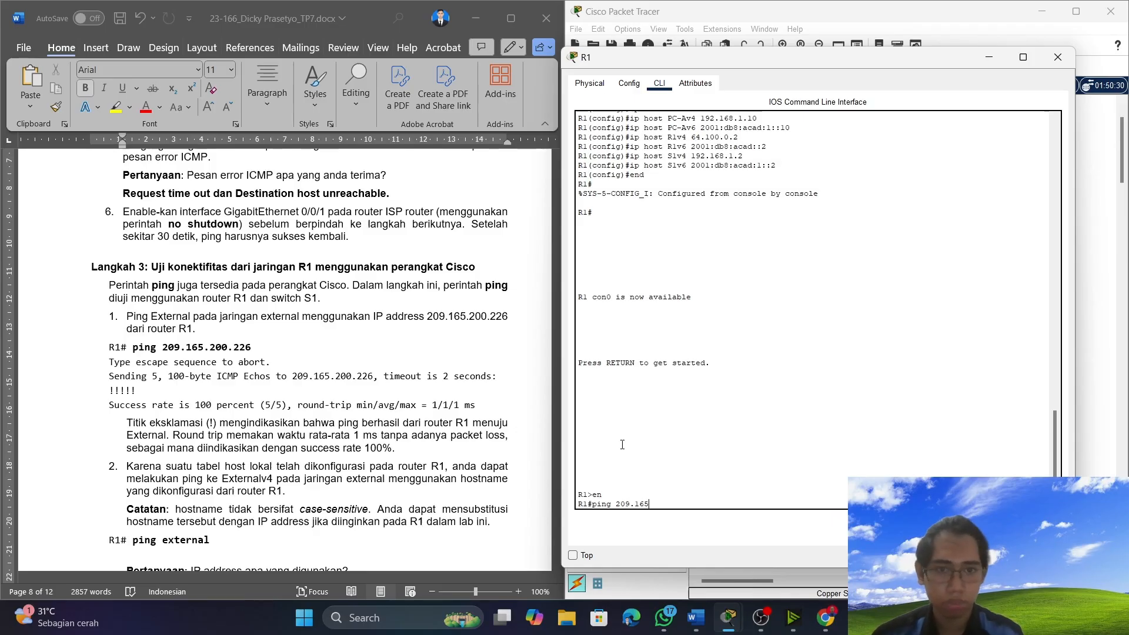
type(".200")
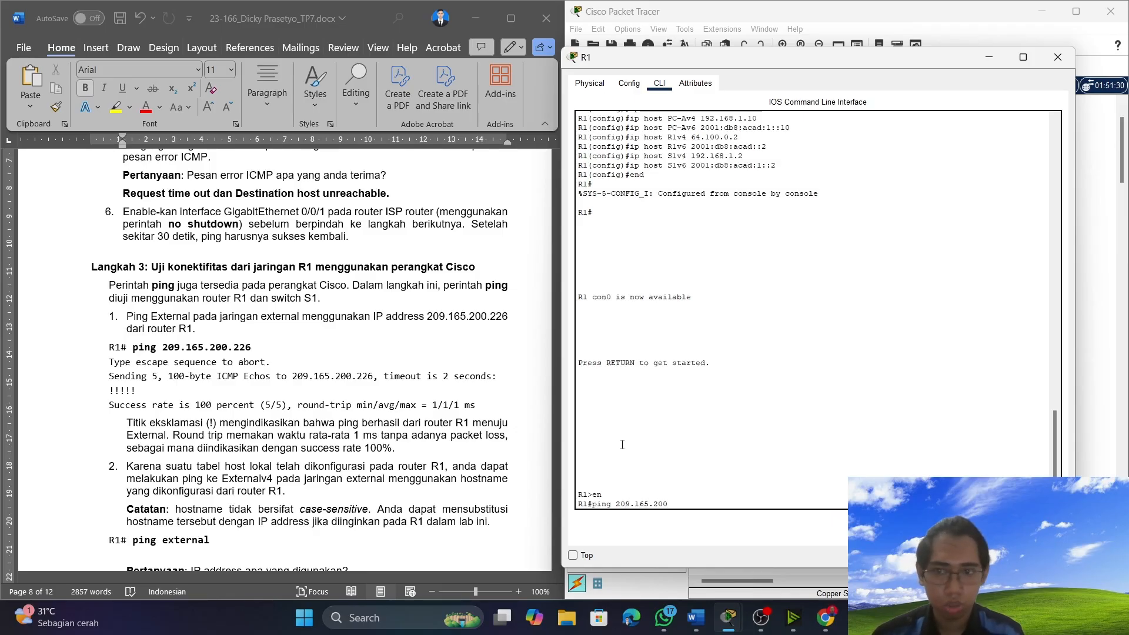
type(".226")
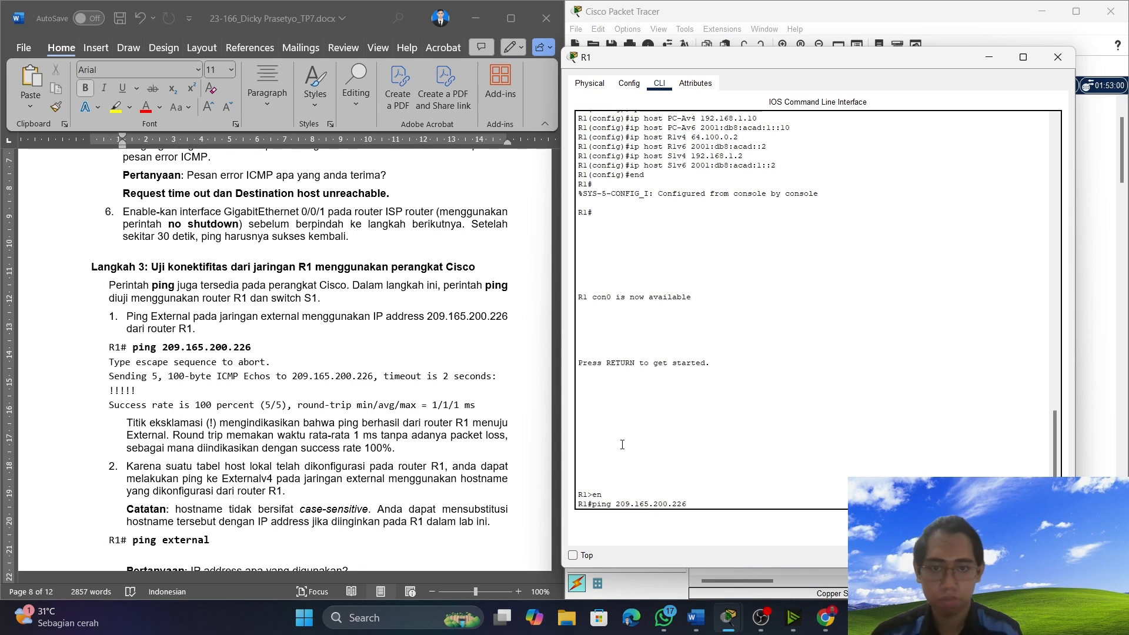
key("Return")
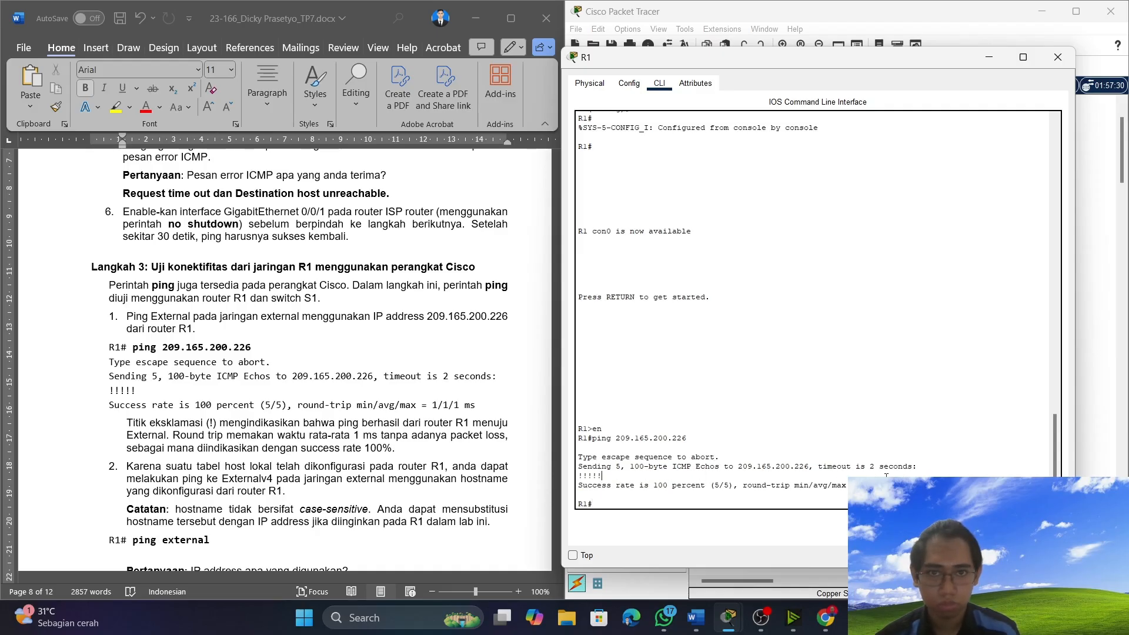
Copy R1's output from the en command through the success rate and paste it as text only over Langkah 3 item 1's sample output.
left_click_drag(850, 486, 571, 428)
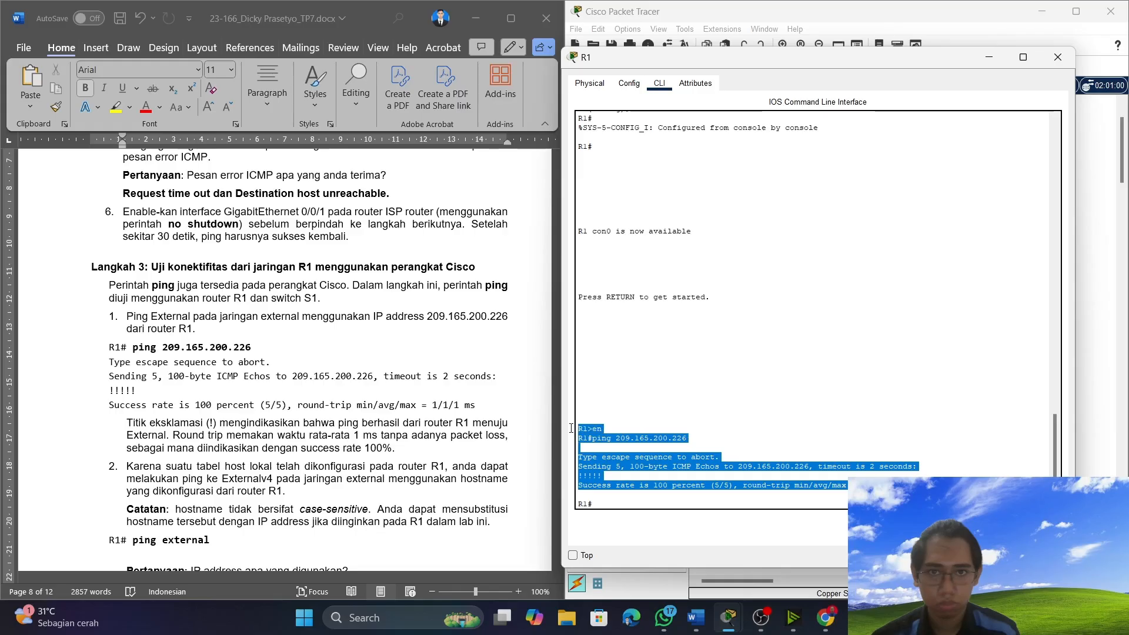
right_click(618, 437)
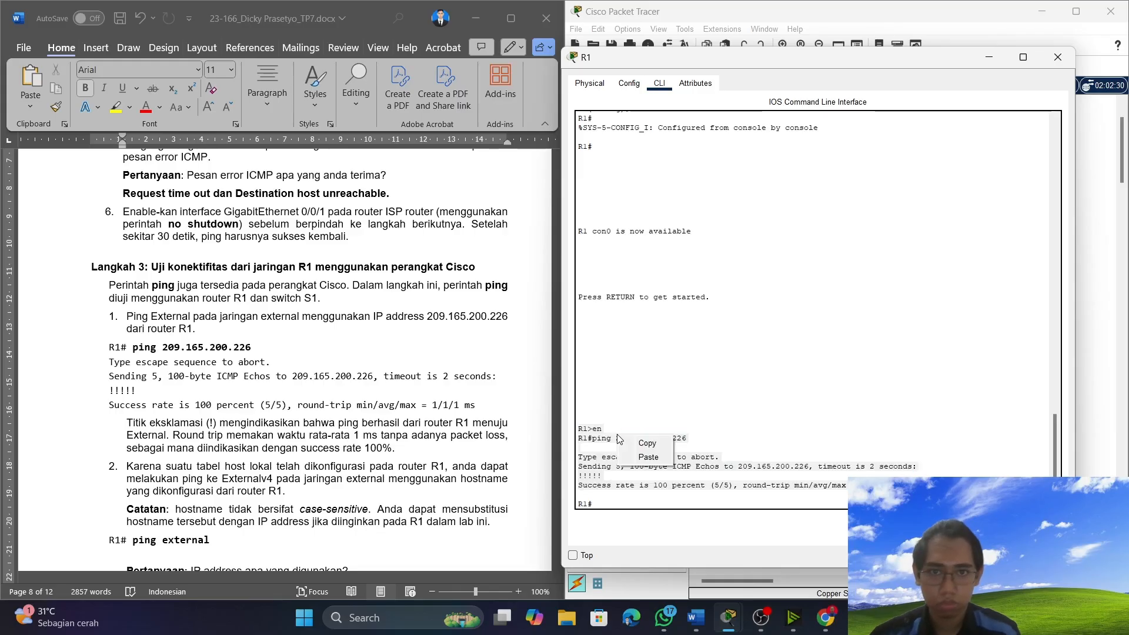
left_click(633, 442)
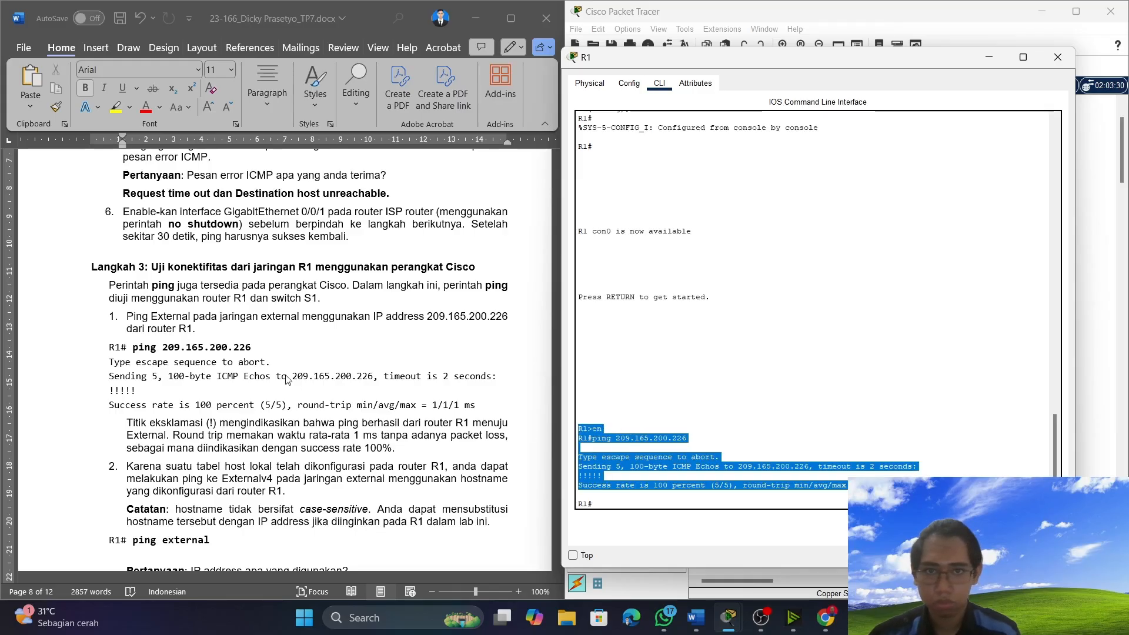
left_click(116, 356)
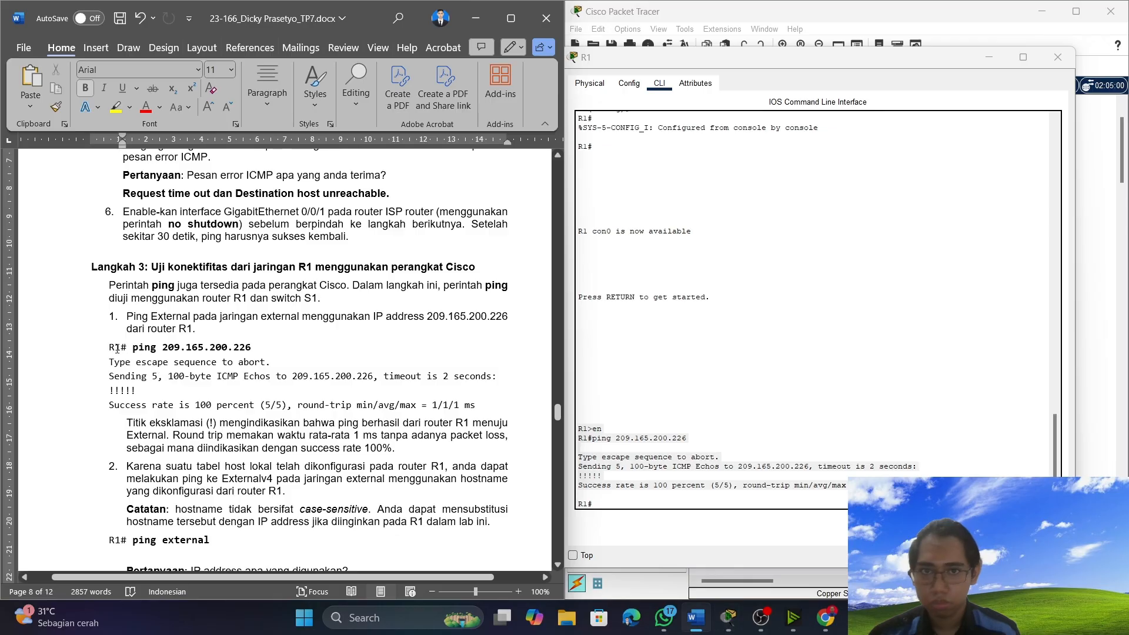
left_click_drag(97, 349, 495, 411)
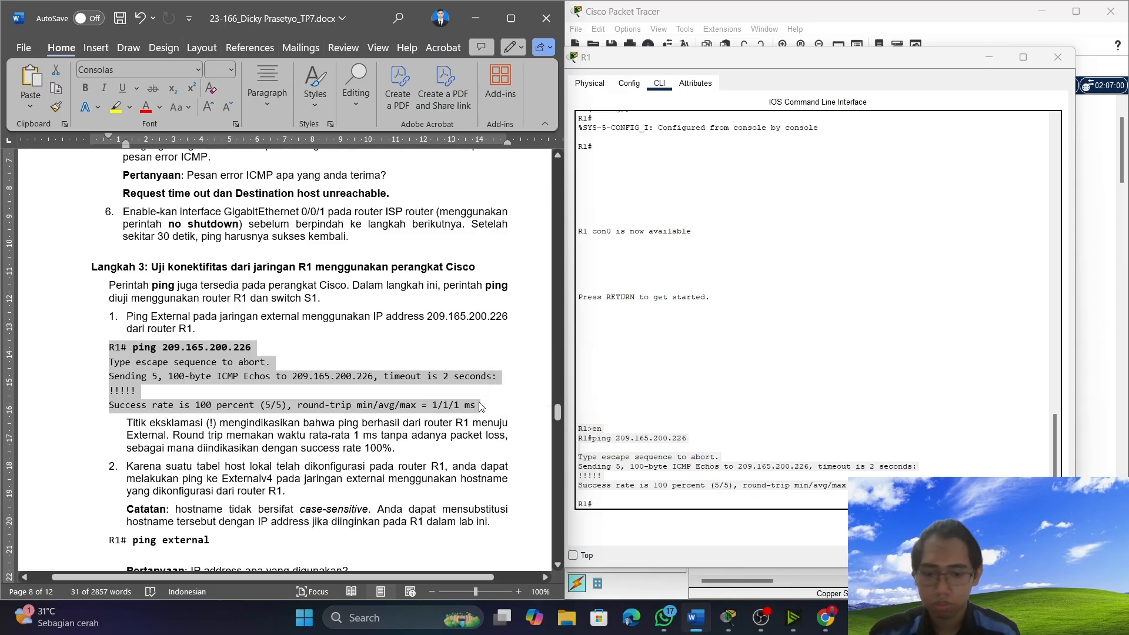
key("ctrl+v")
key("ctrl")
key("t")
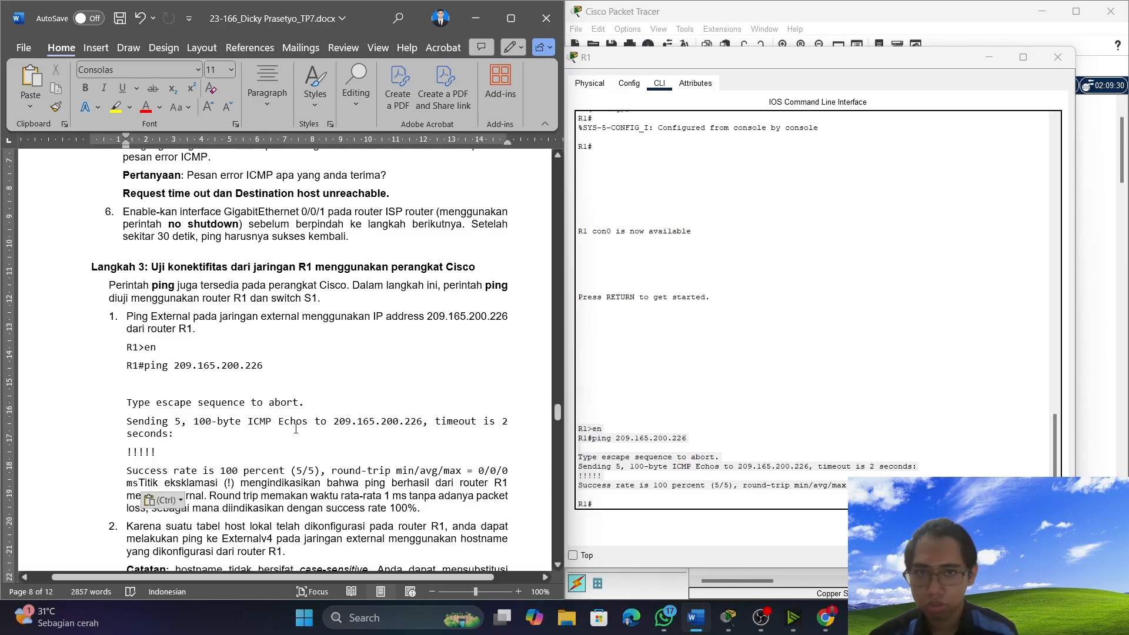
Move the "Titik eksklamasi" explanation to its own paragraph below the pasted output and change its average round-trip time to 0 ms.
scroll(295, 429, "down", 2)
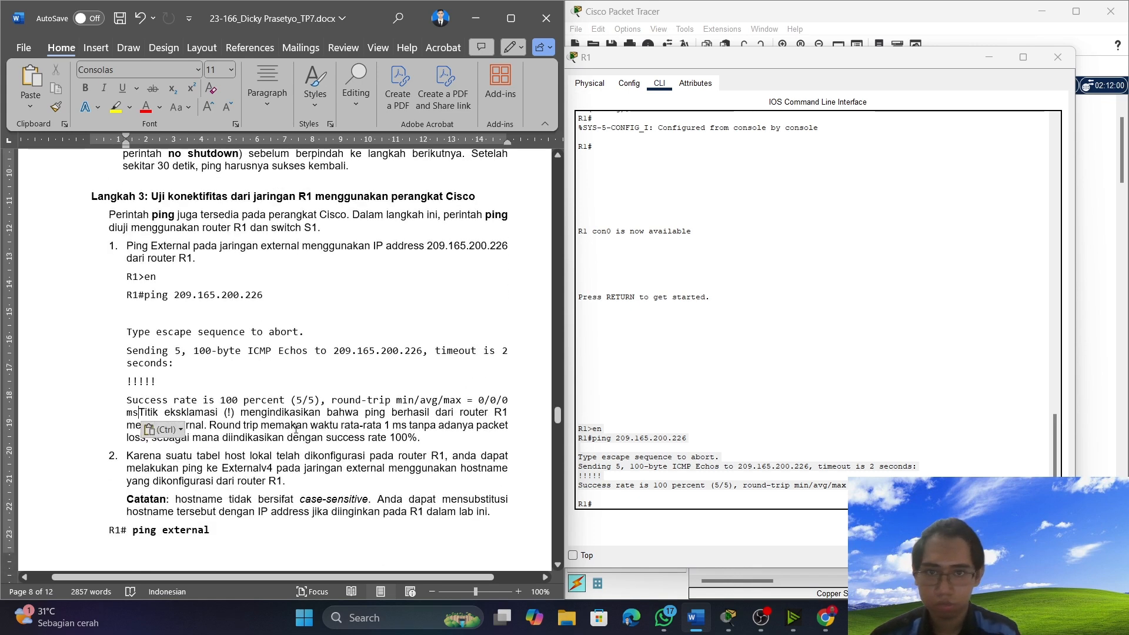
key("Return")
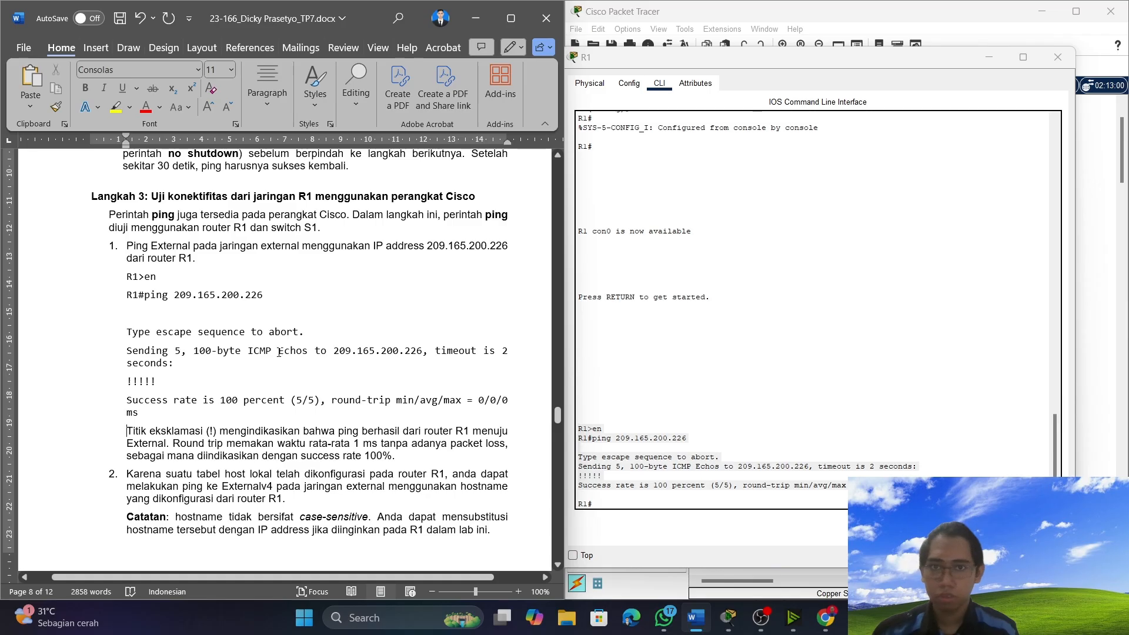
scroll(355, 406, "down", 1)
left_click(360, 405)
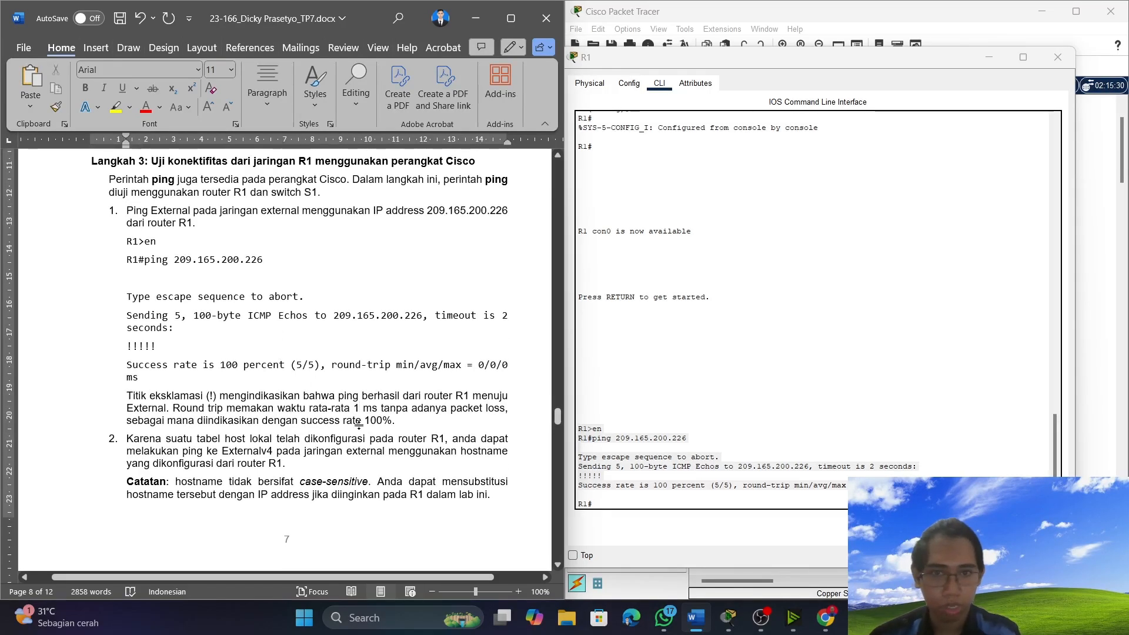
key("BackSpace")
type("0")
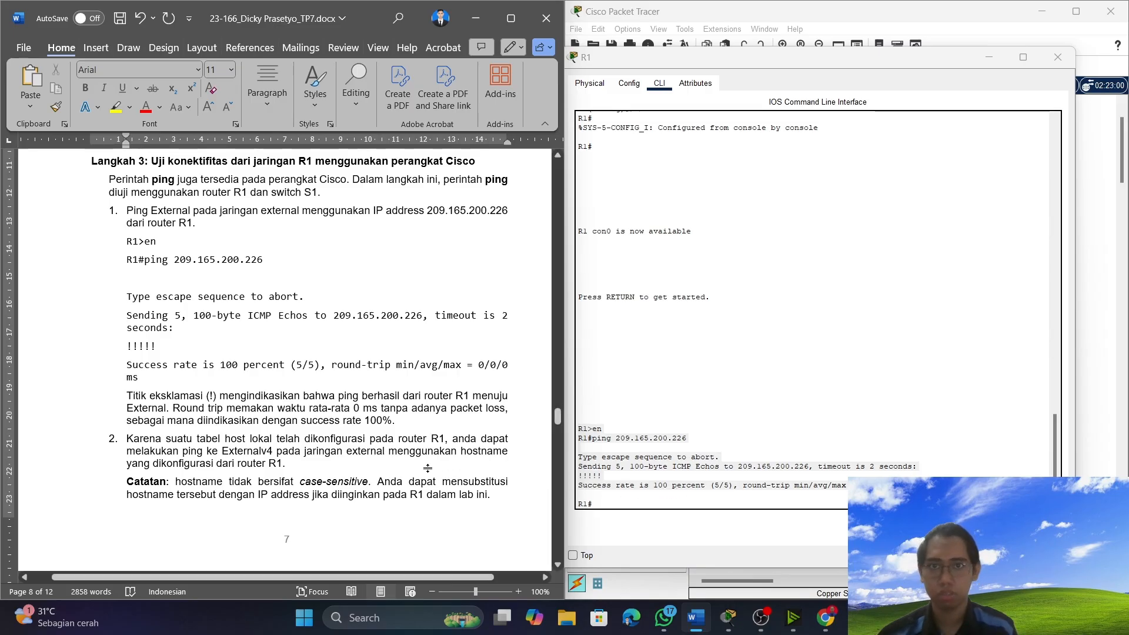
Try to ping the hostname external from router R1, as item 2 of Langkah 3 asks.
scroll(399, 410, "down", 2)
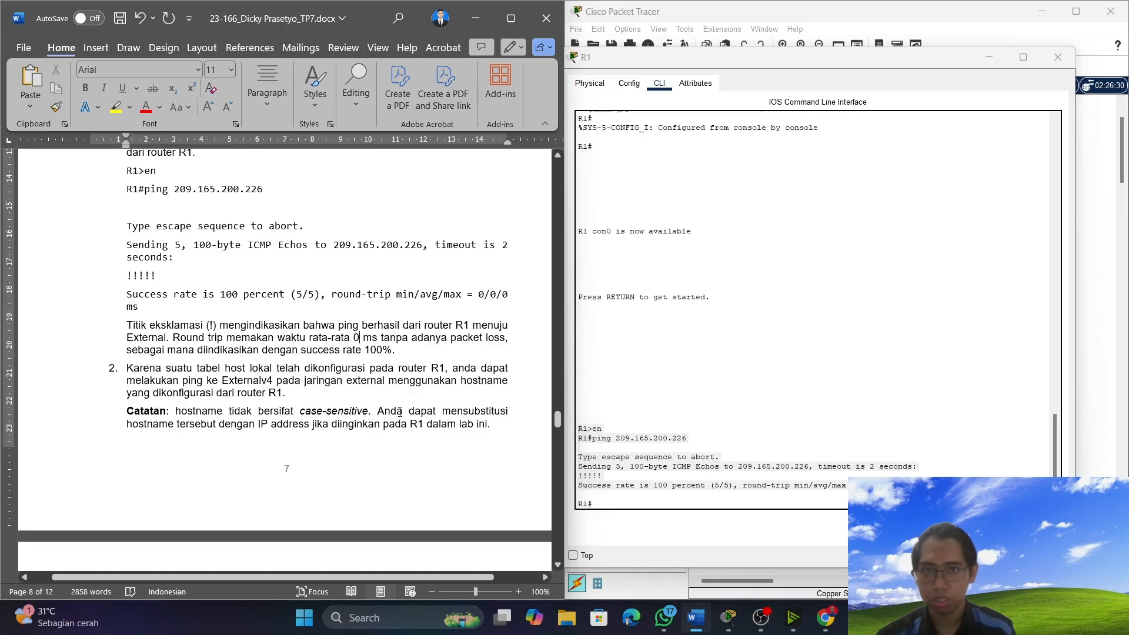
scroll(222, 435, "down", 3)
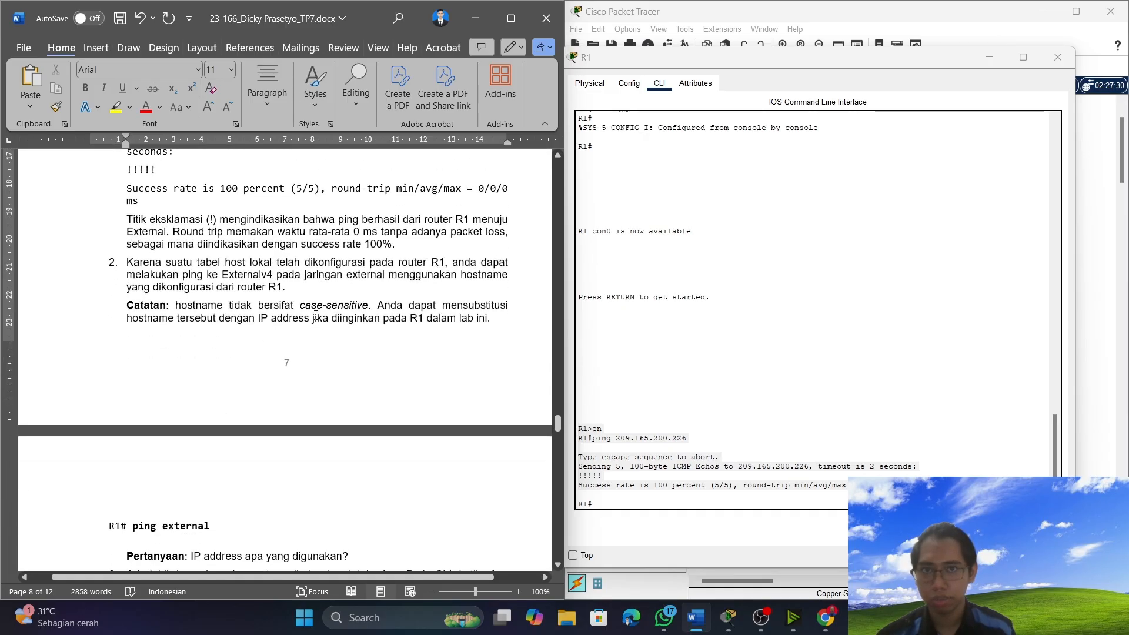
scroll(364, 300, "down", 6)
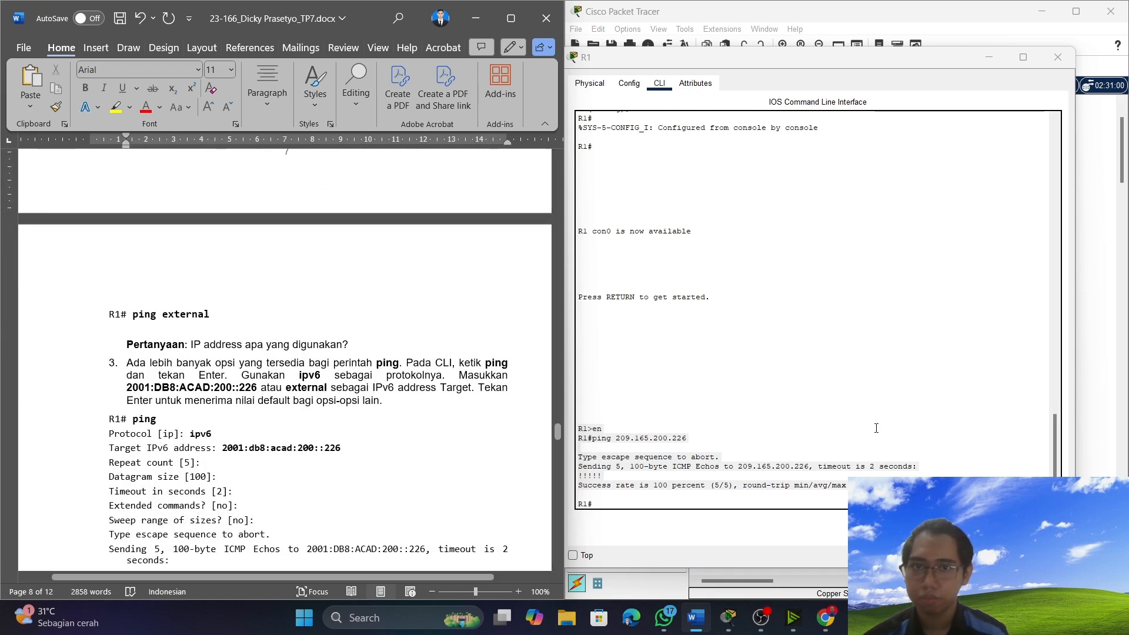
left_click(620, 506)
type("p")
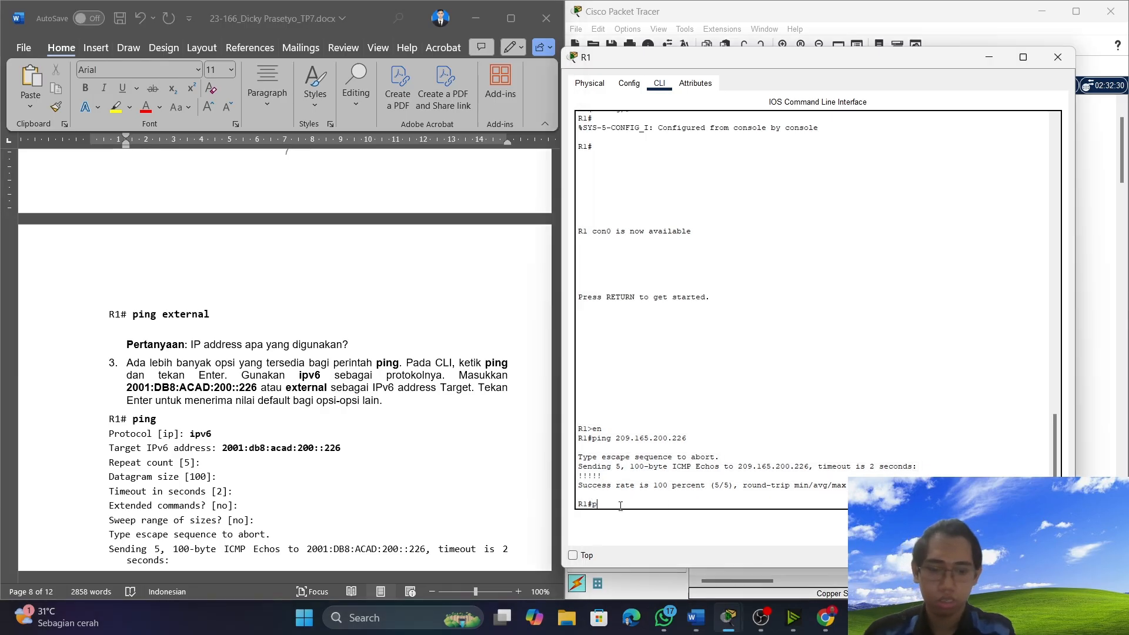
type("ing exter")
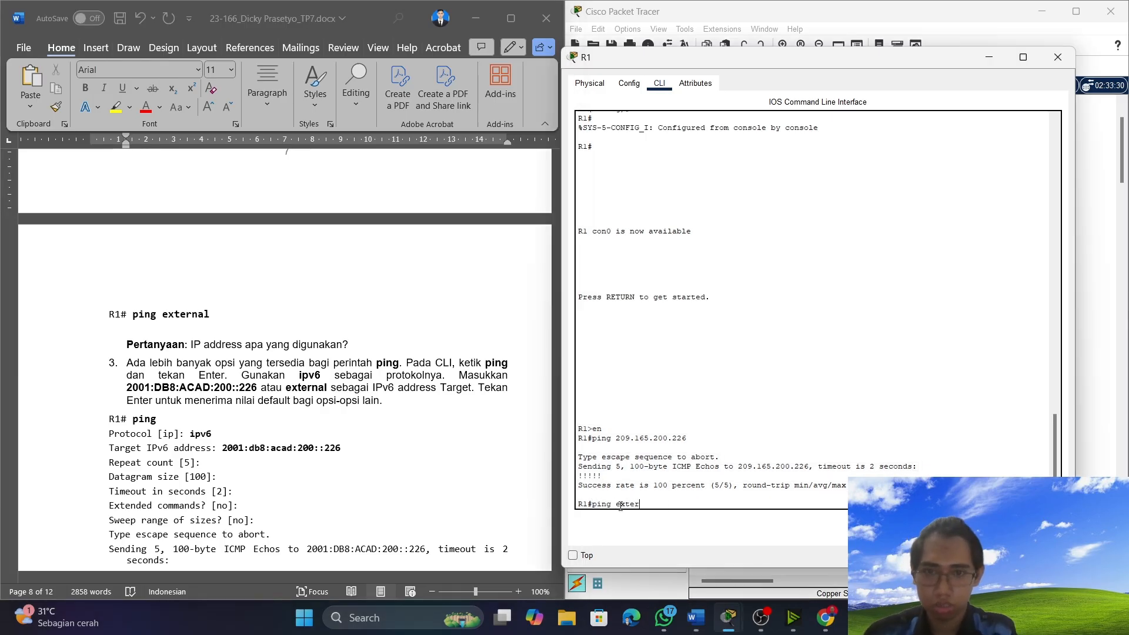
type("nal")
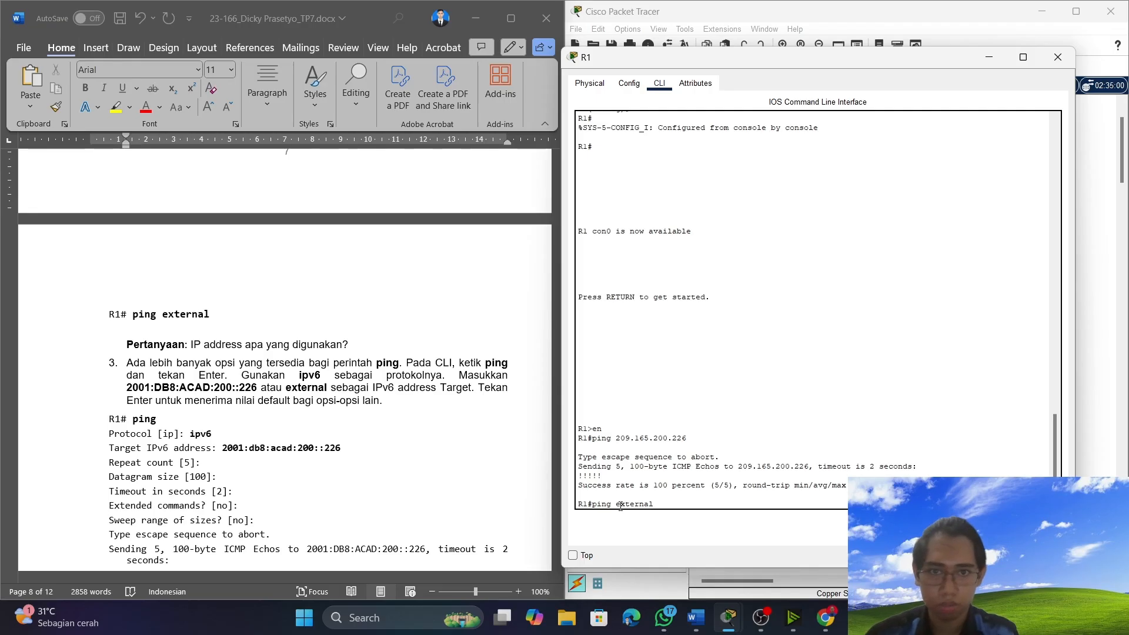
key("Return")
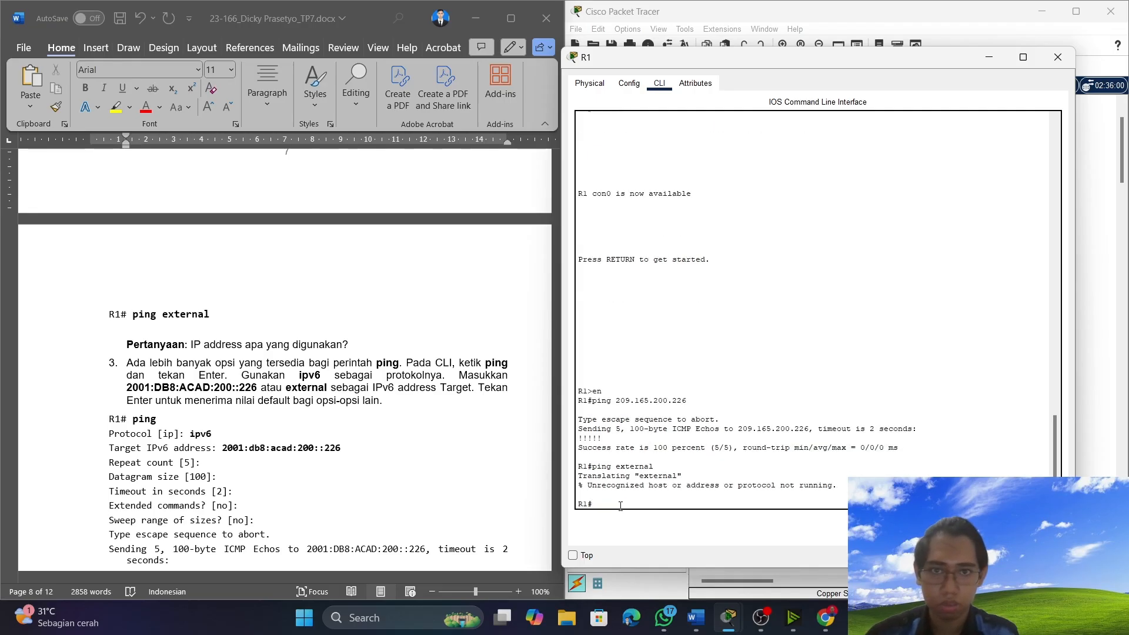
Try to ping the hostname External, spelled with a capital E, from router R1.
type("ping ")
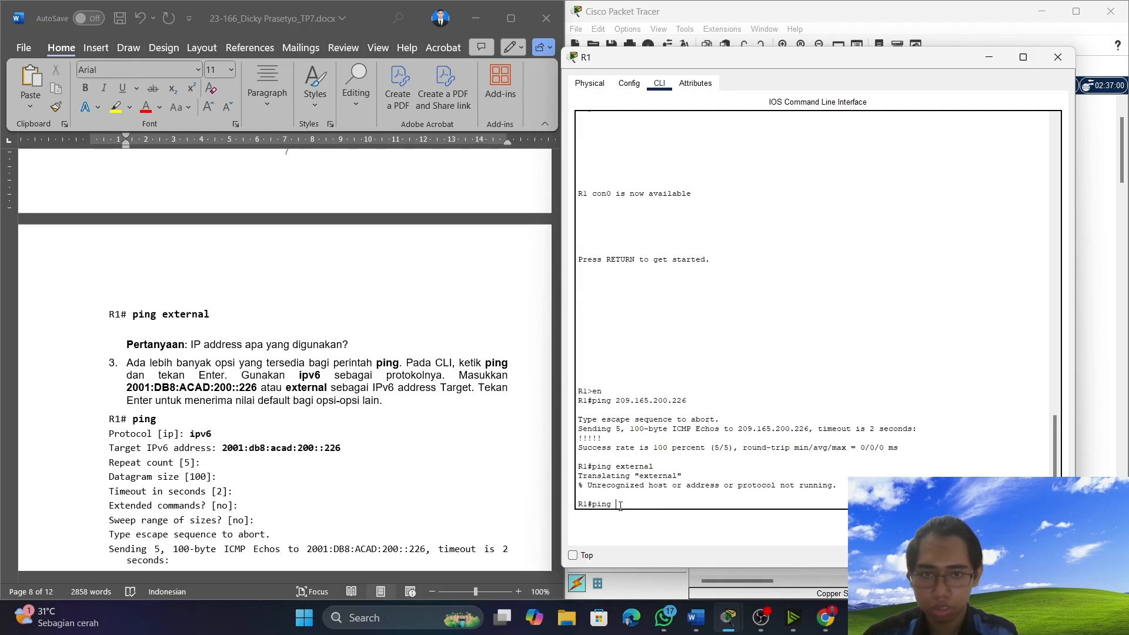
type("External")
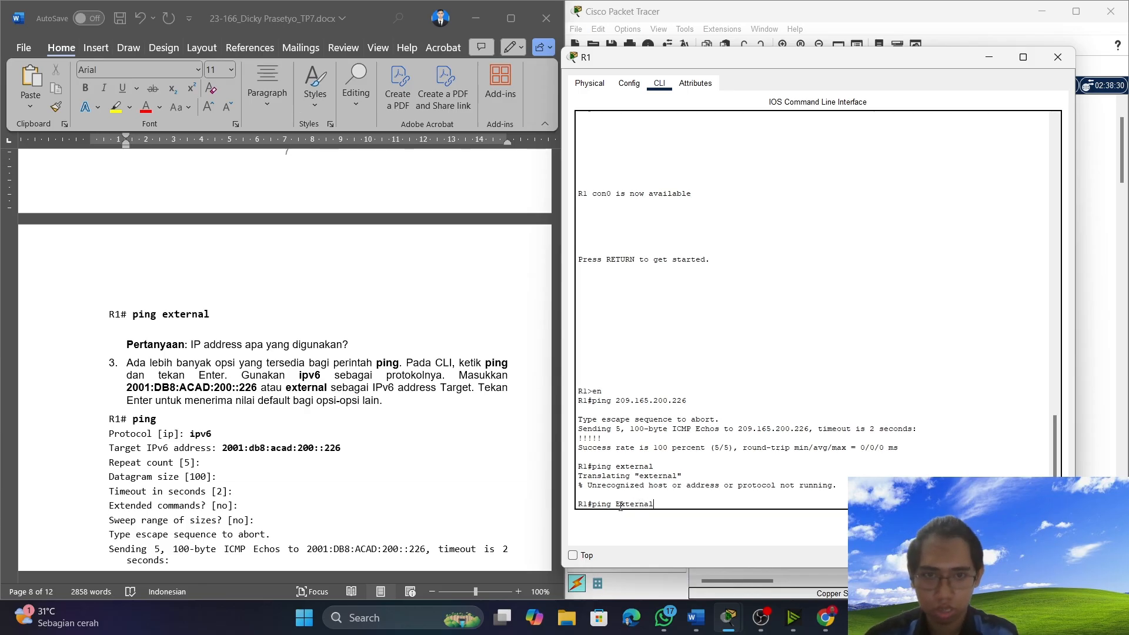
key("Return")
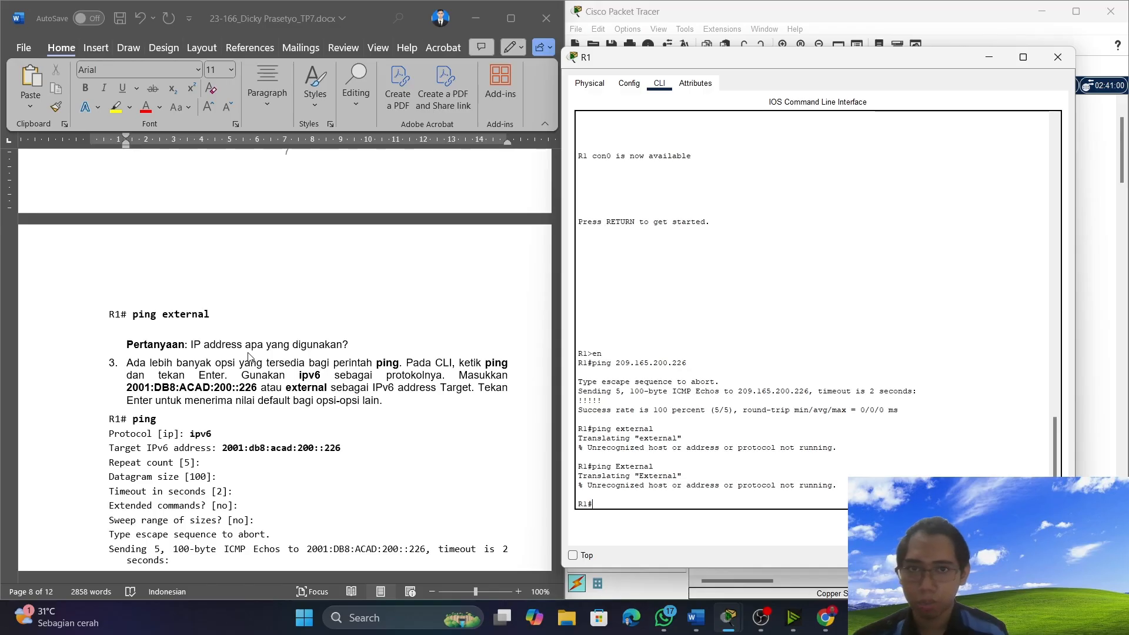
Copy the 209.165.200.226 ping command text from R1's console and paste it on a new line below item 2's Pertanyaan in Word.
left_click(365, 344)
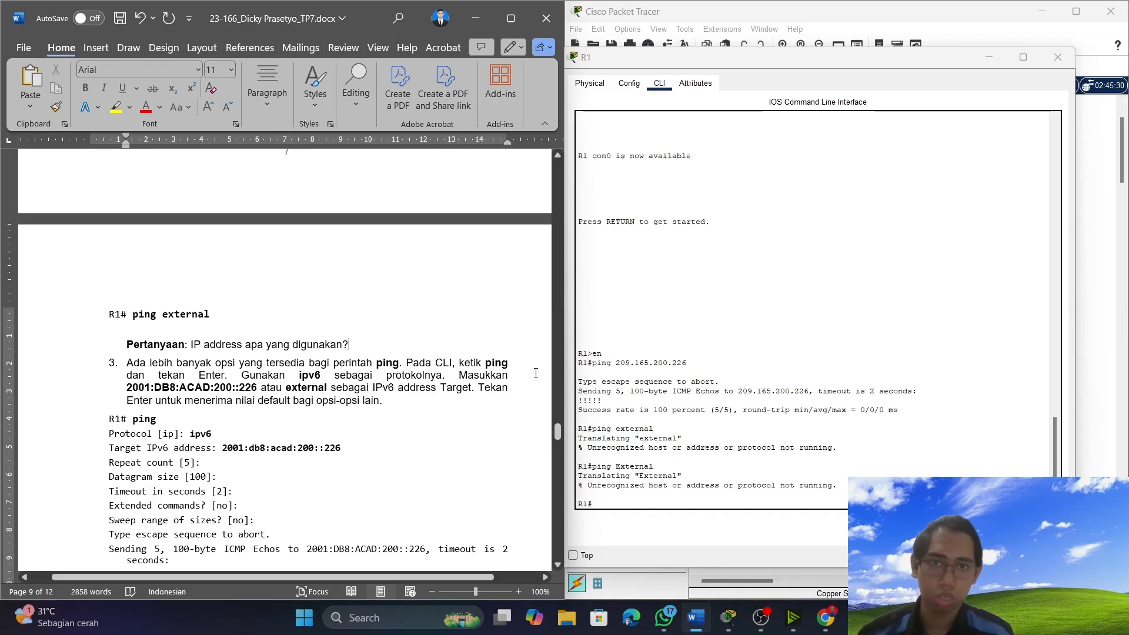
left_click(692, 358)
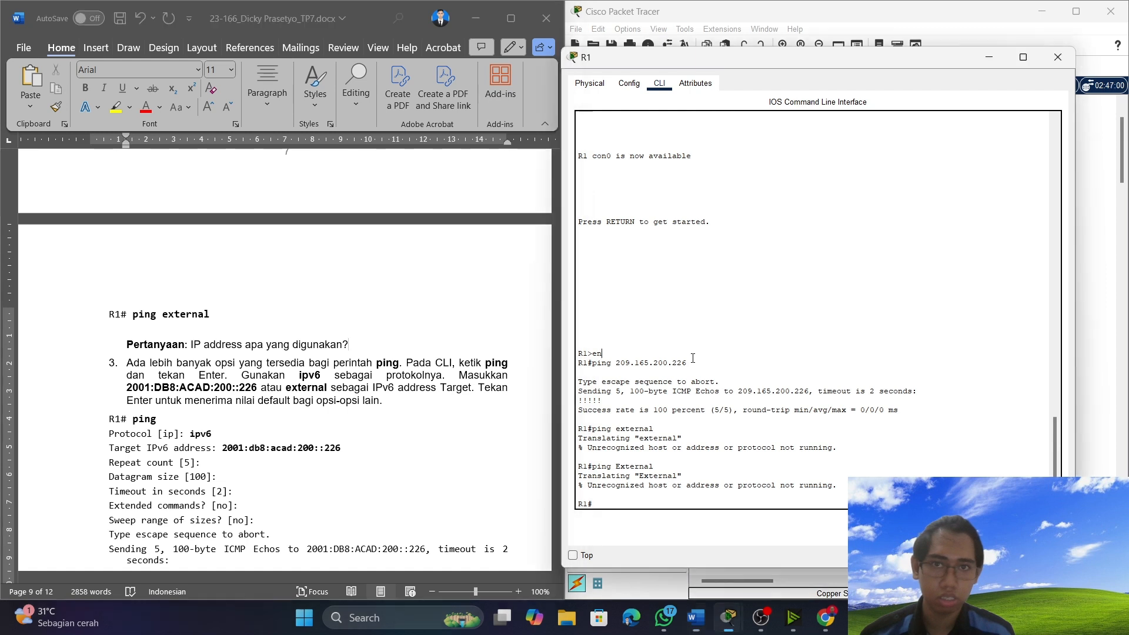
left_click_drag(692, 364, 596, 363)
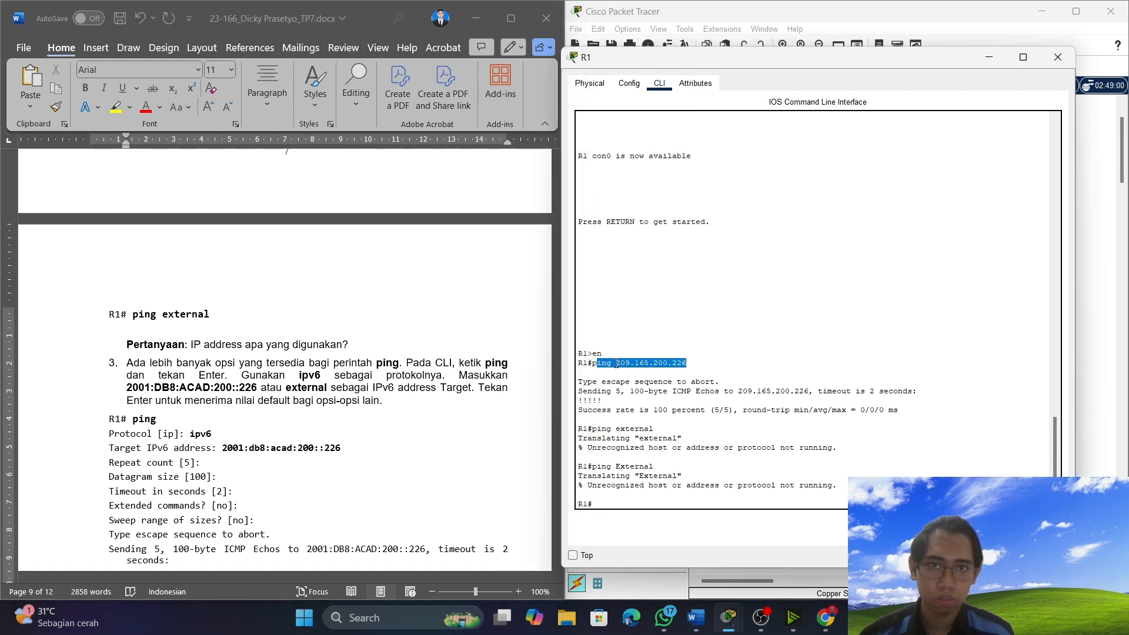
right_click(617, 364)
left_click(632, 373)
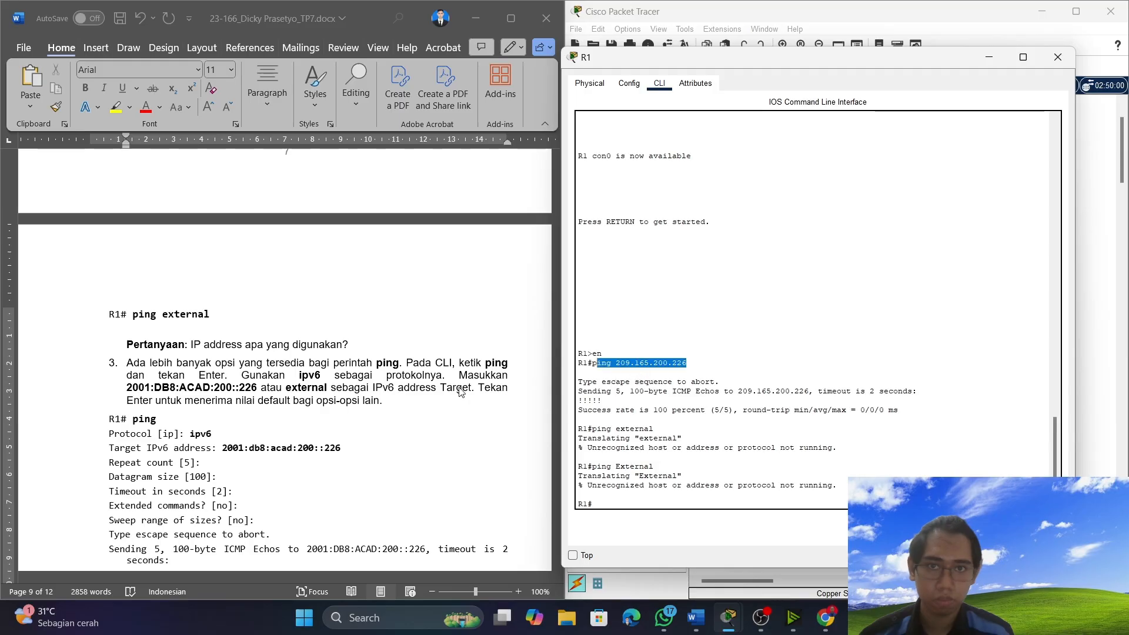
left_click(350, 343)
key("Return")
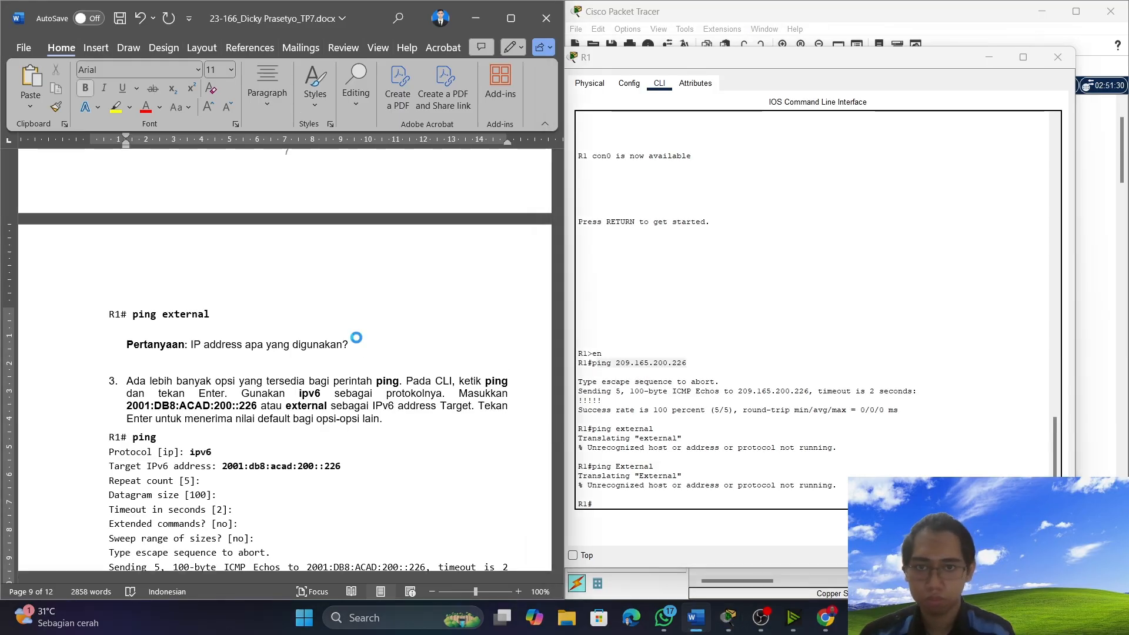
key("ctrl+v")
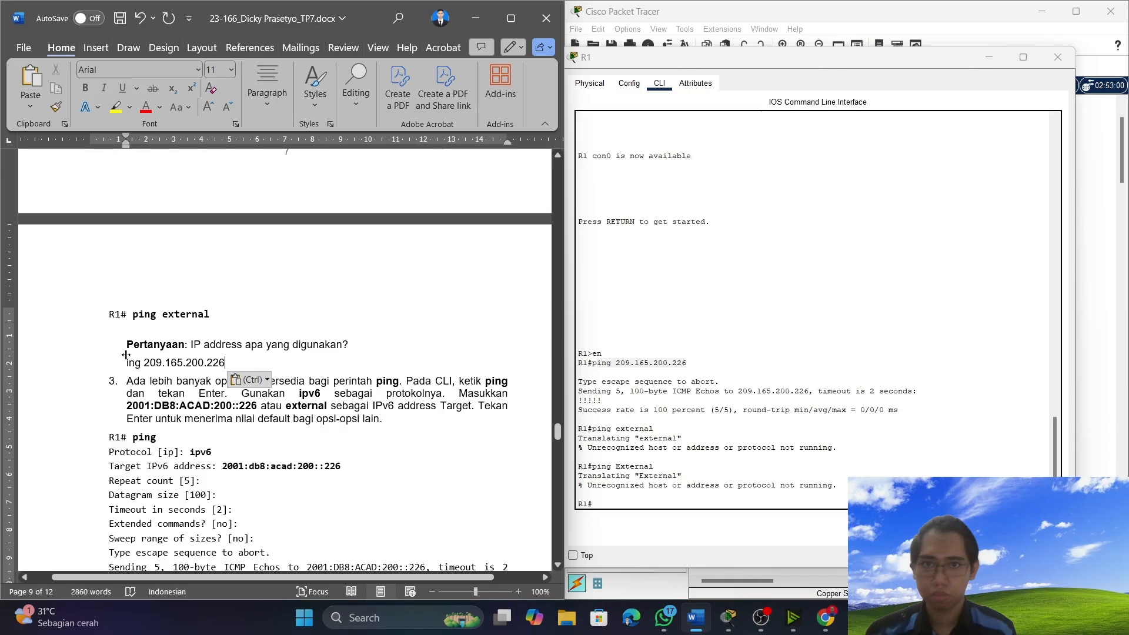
Remove the leftover "ing" before the pasted IP address and make the answer 209.165.200.226 bold.
left_click_drag(144, 361, 125, 363)
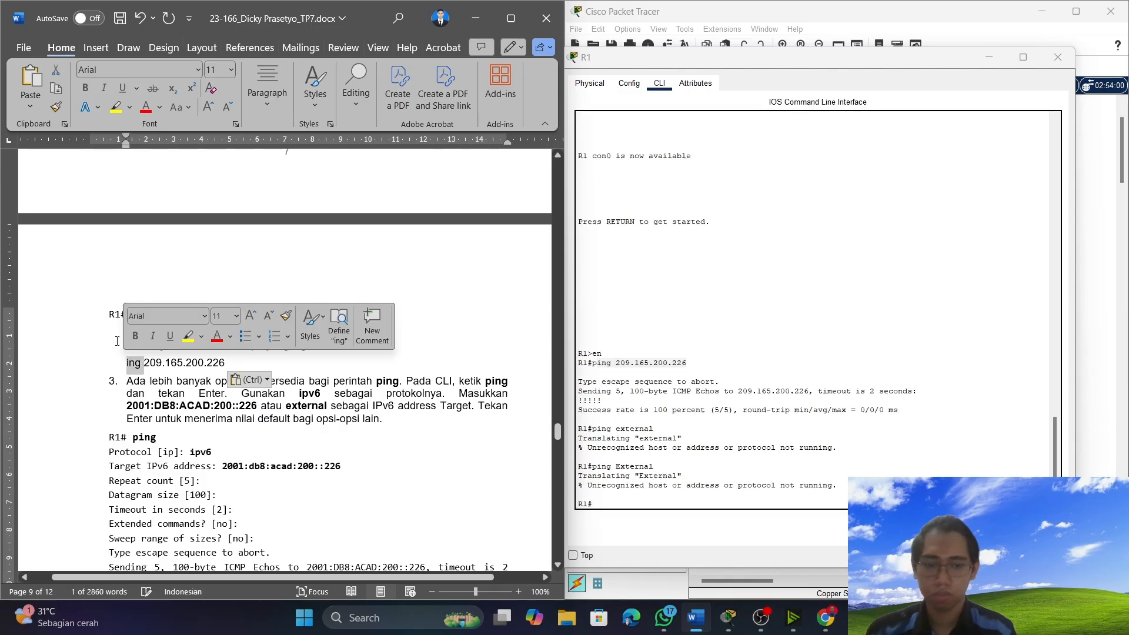
key("BackSpace")
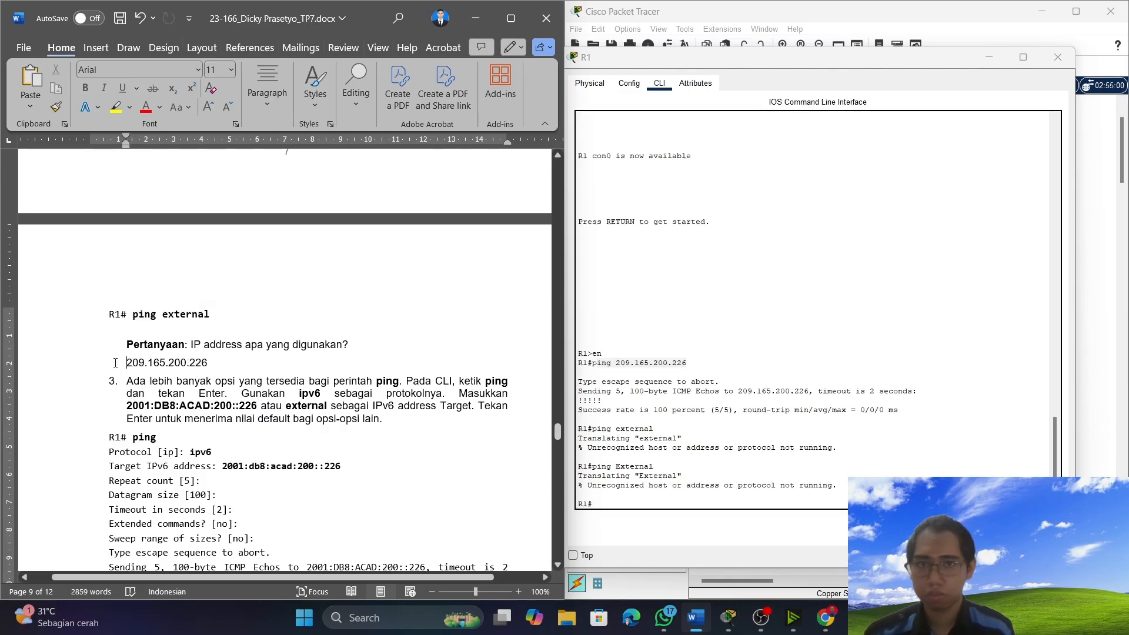
left_click_drag(126, 362, 223, 370)
key("ctrl+b")
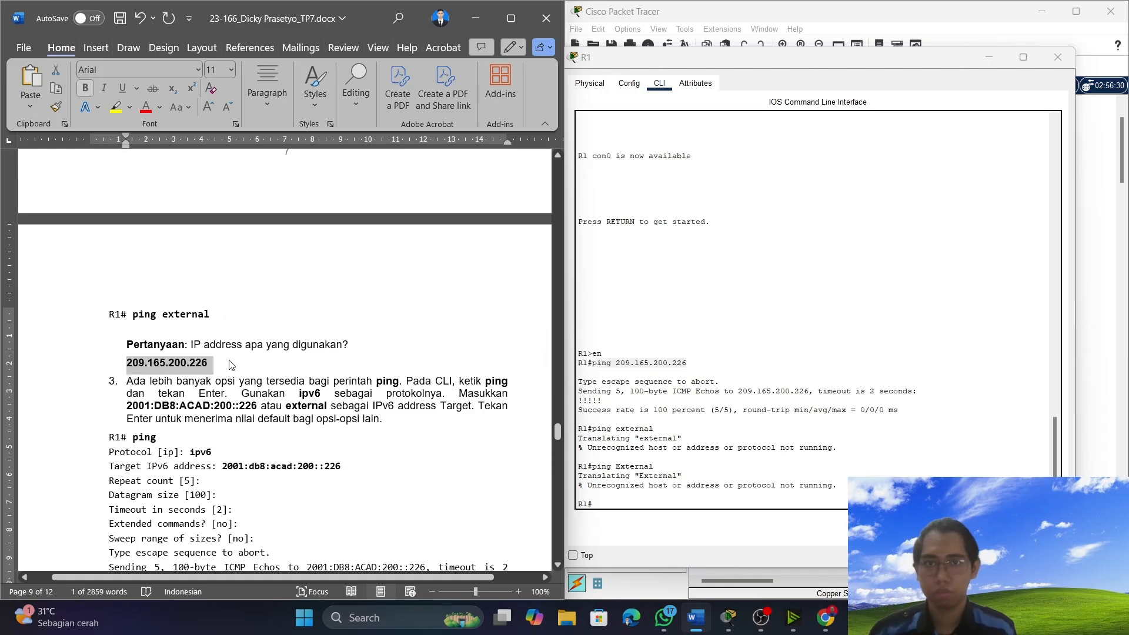
left_click(223, 369)
Start the interactive ping on router R1 with ipv6 as the protocol, following item 3 of the instructions.
scroll(230, 361, "down", 2)
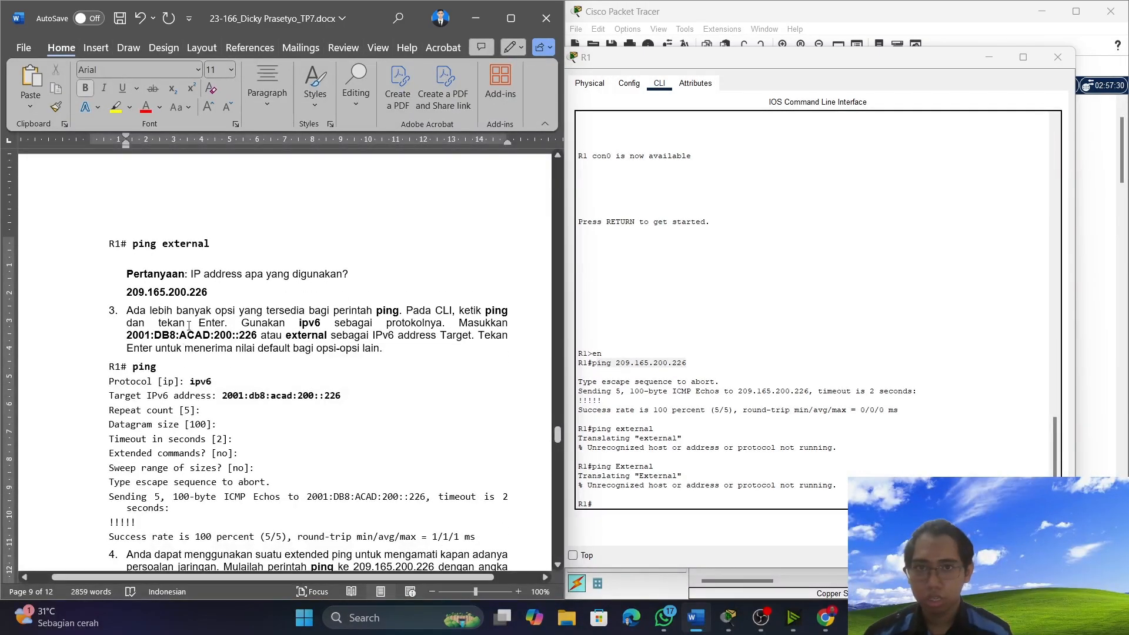
scroll(230, 360, "down", 6)
scroll(231, 312, "down", 2)
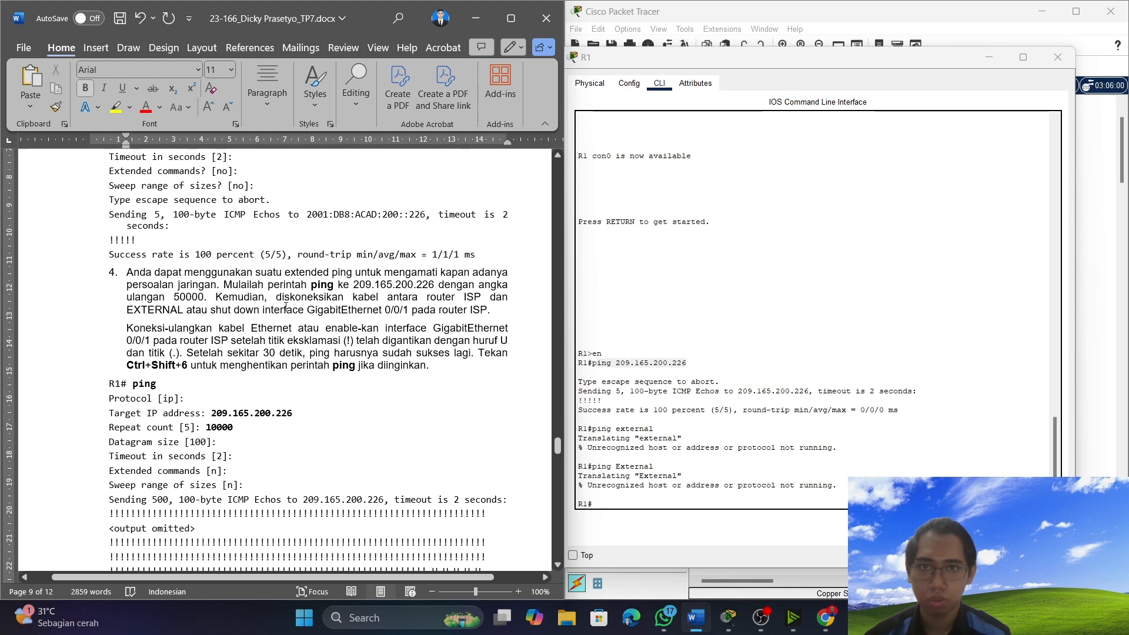
scroll(286, 307, "up", 5)
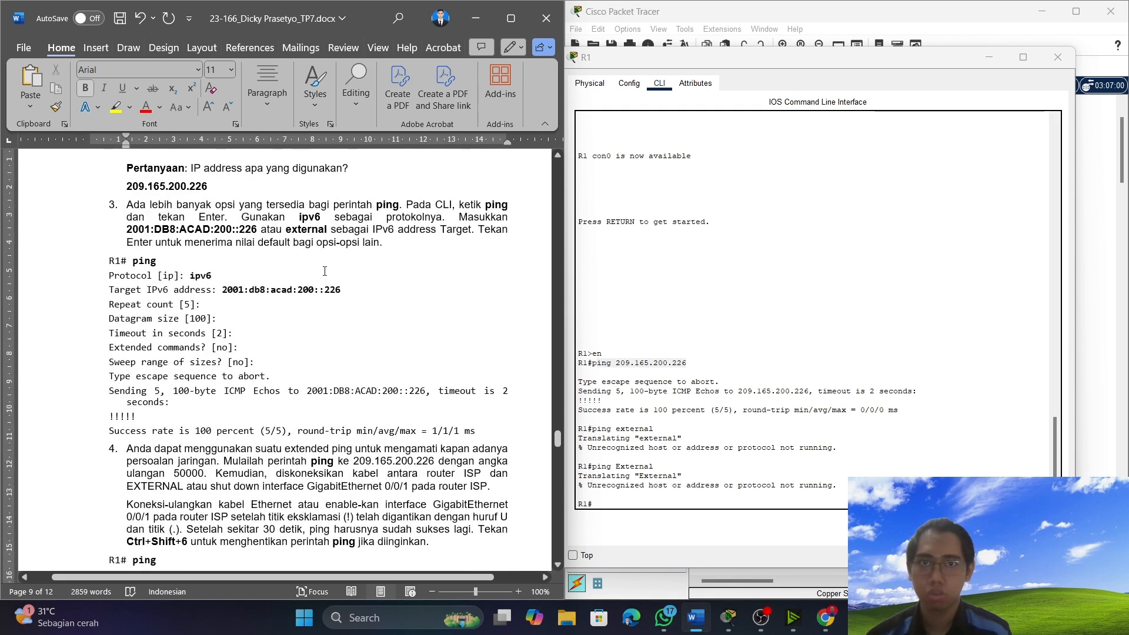
scroll(288, 273, "up", 2)
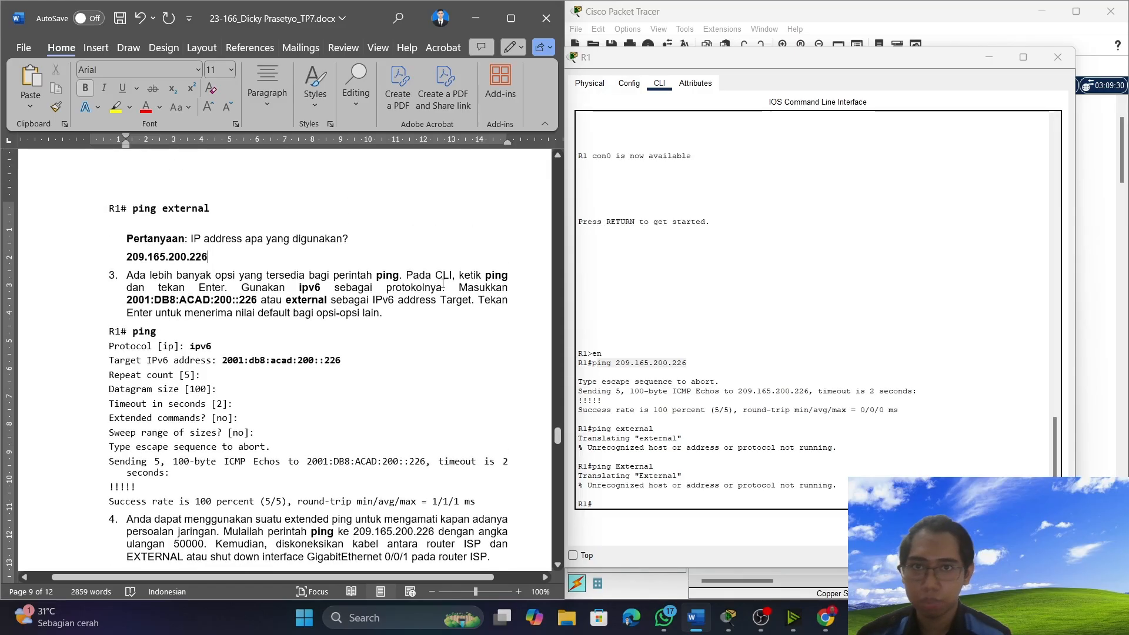
scroll(335, 319, "down", 1)
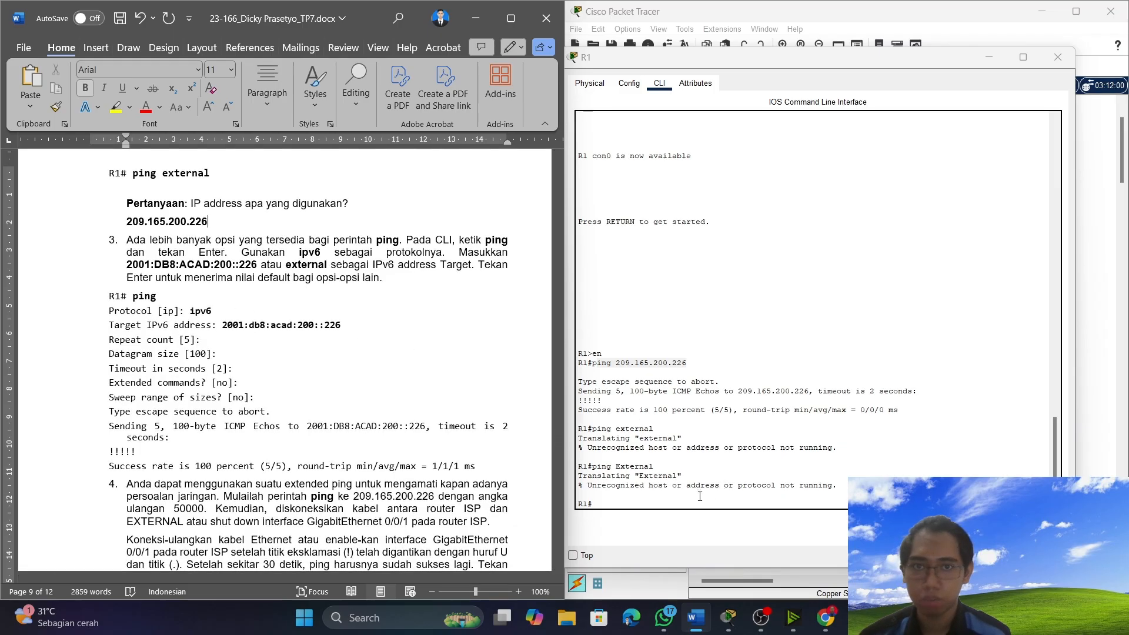
left_click(675, 513)
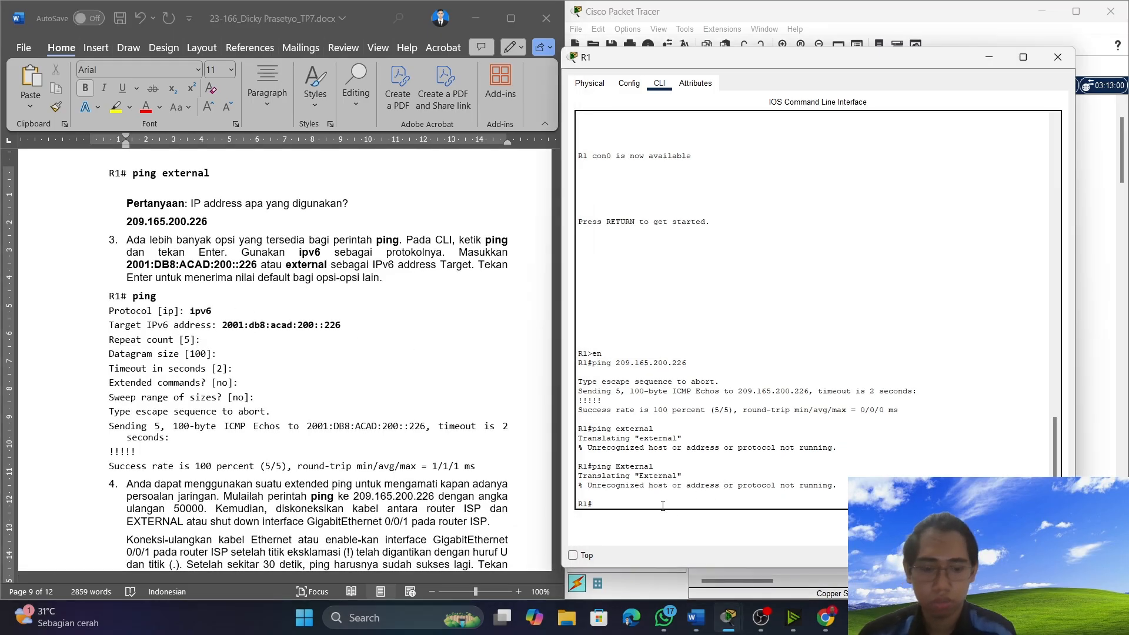
type("op")
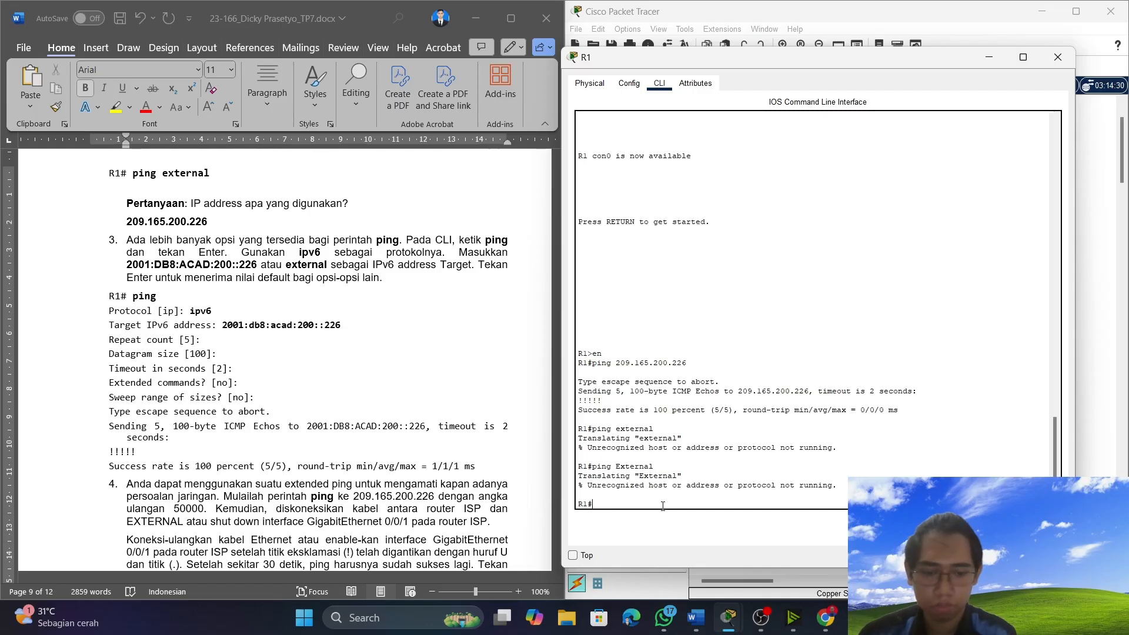
key("BackSpace")
key("BackSpace")
type("ping")
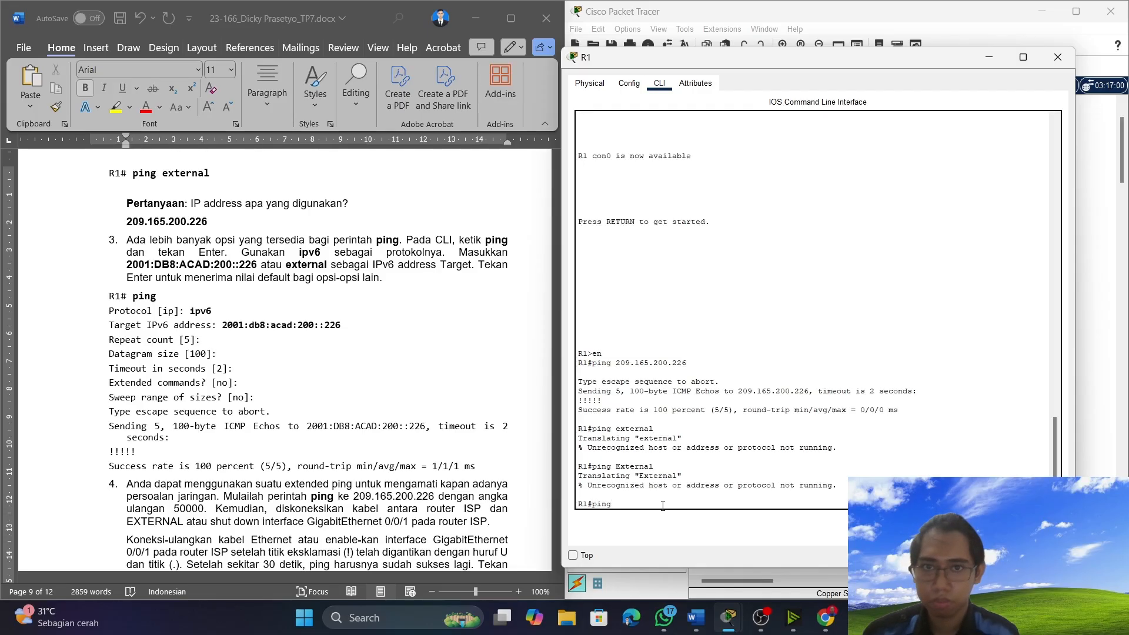
key("Return")
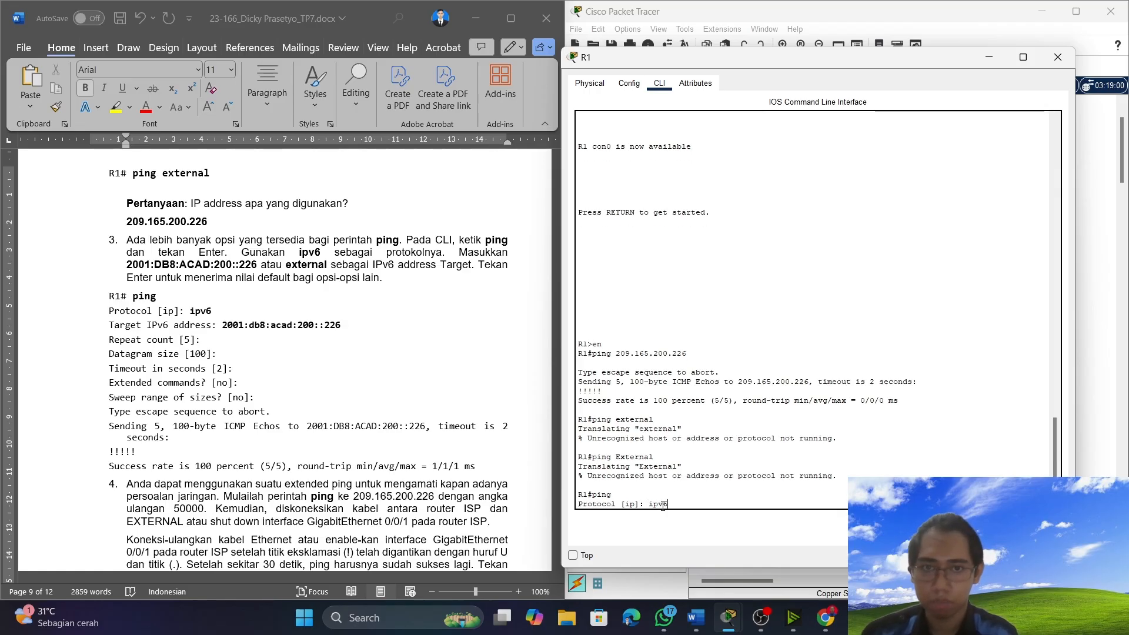
type("ipv6")
key("Return")
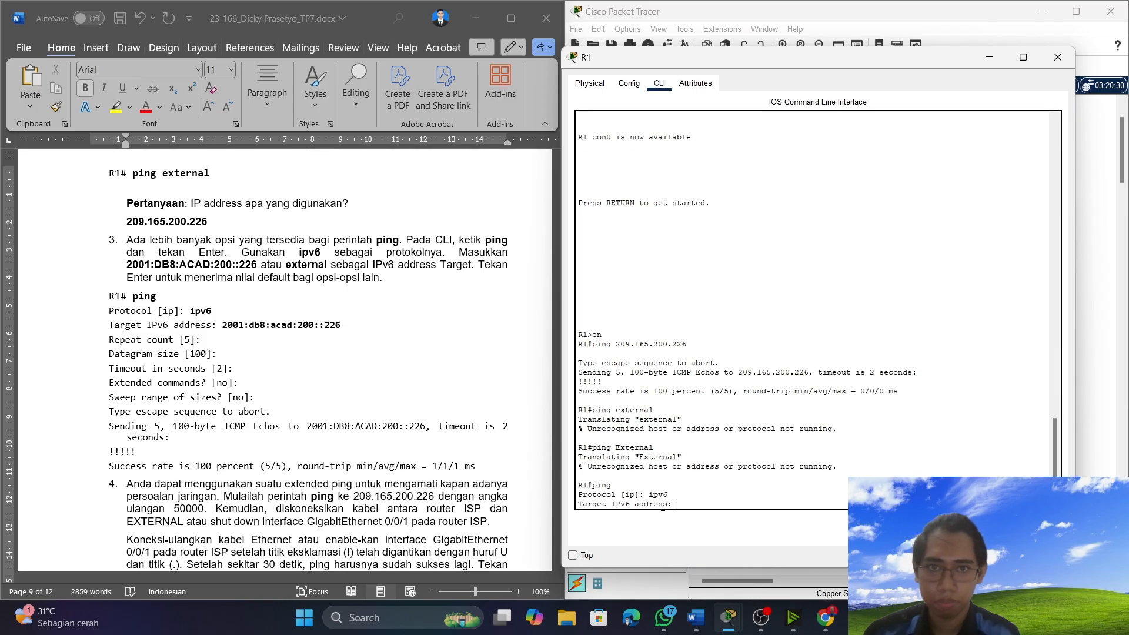
Copy the target address 2001:db8:acad:200::226 from item 3 in Word and submit it as R1's target IPv6 address.
type("2001")
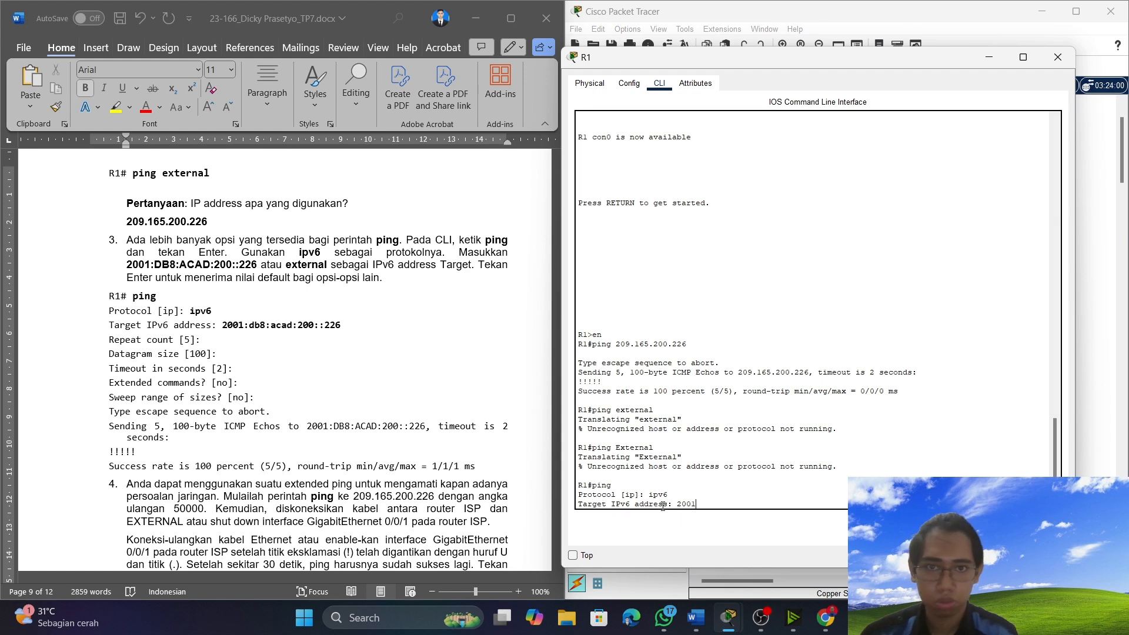
key("BackSpace")
key("BackSpace")
key("BackSpace")
key("BackSpace")
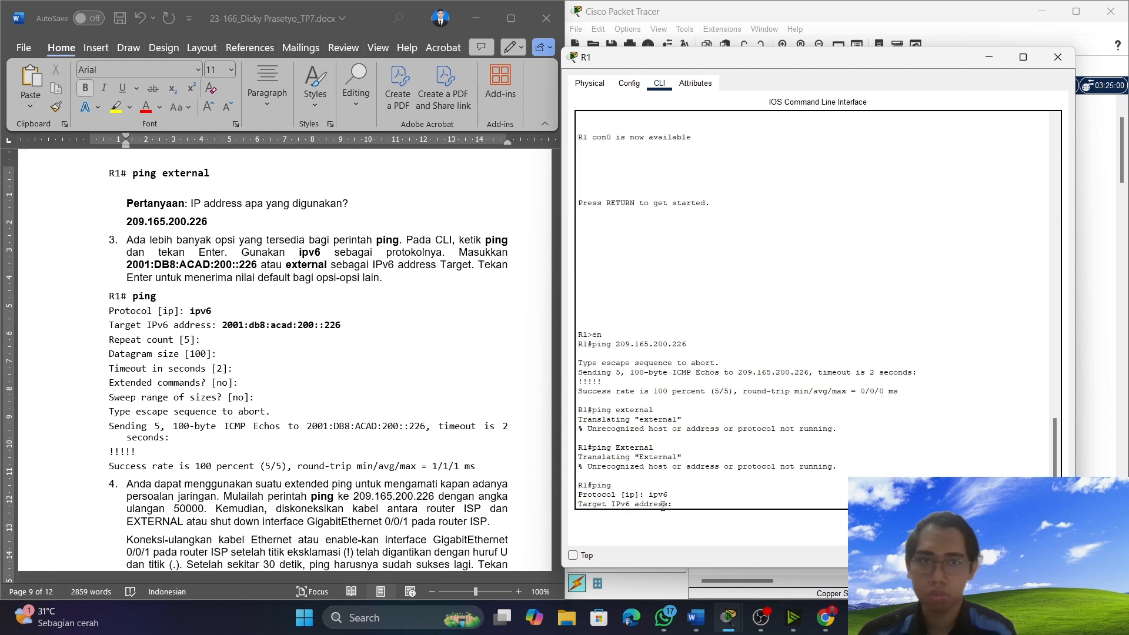
left_click_drag(341, 325, 223, 325)
right_click(228, 325)
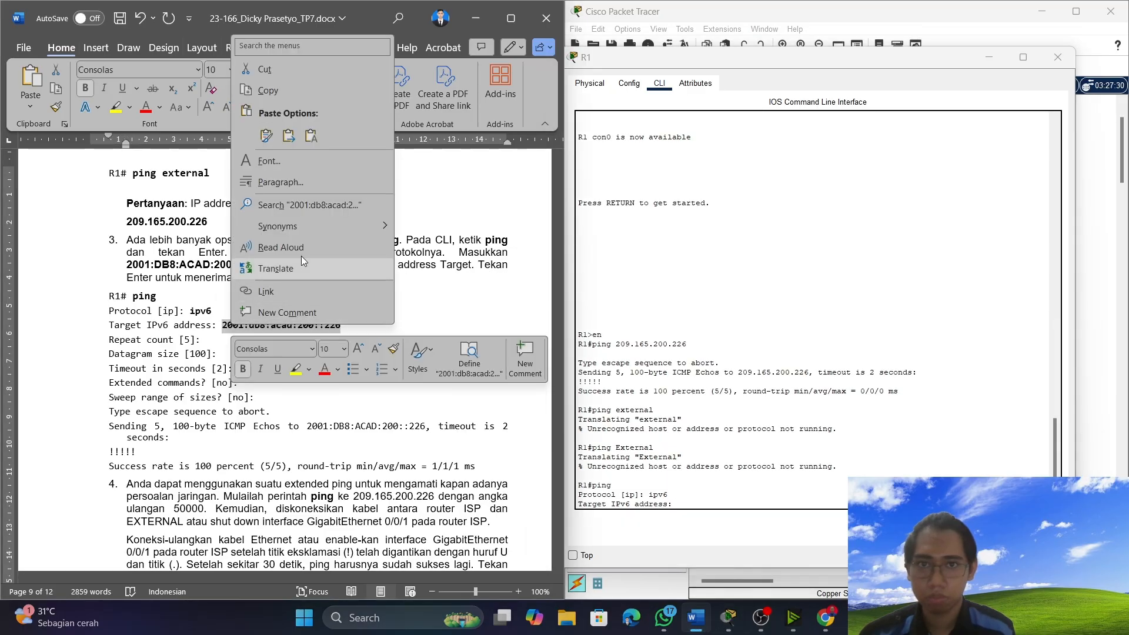
left_click(267, 92)
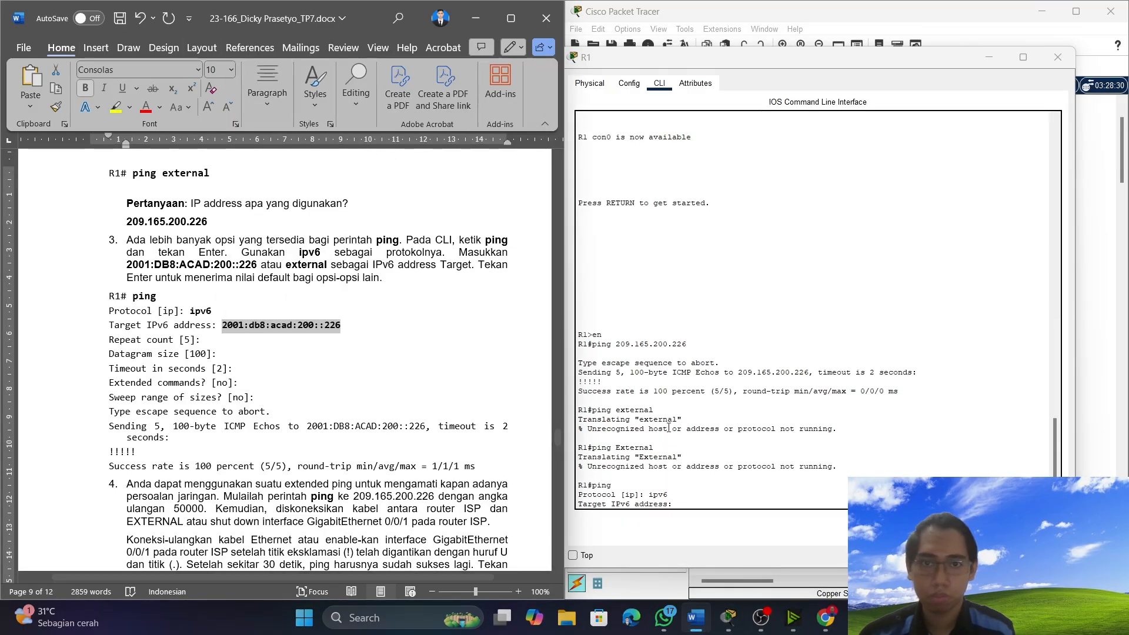
left_click(683, 500)
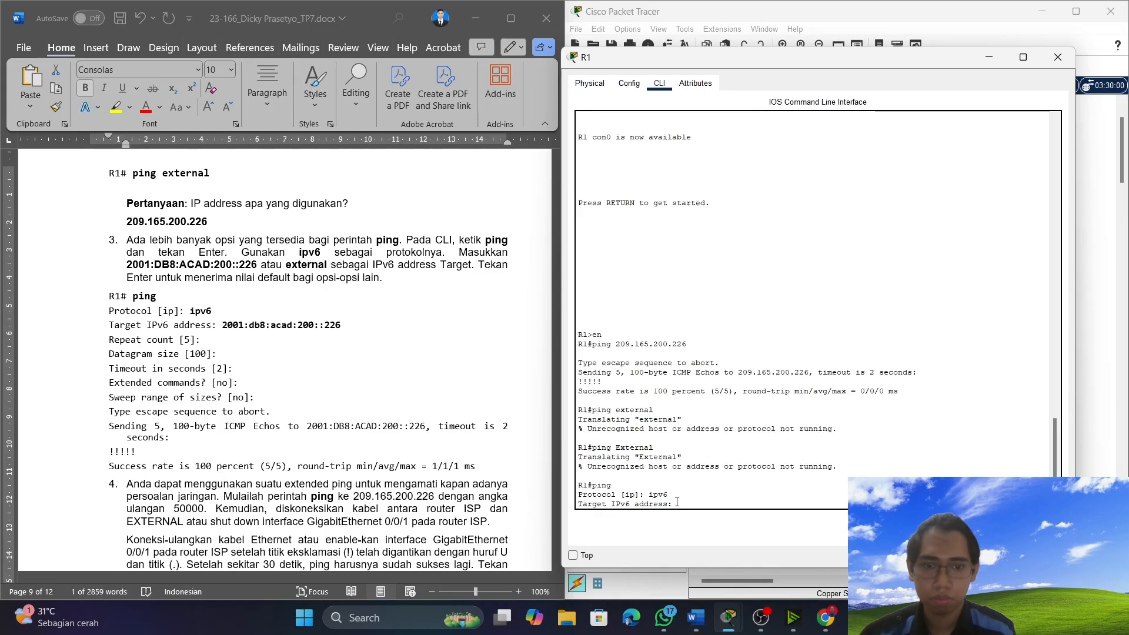
right_click(677, 502)
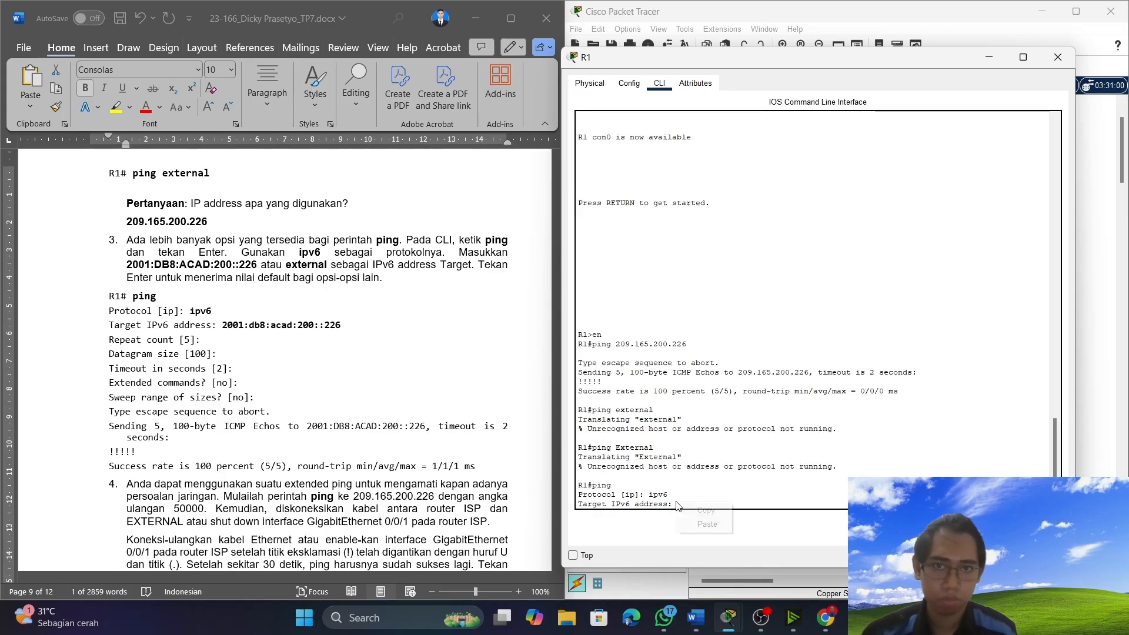
left_click(705, 524)
key("Return")
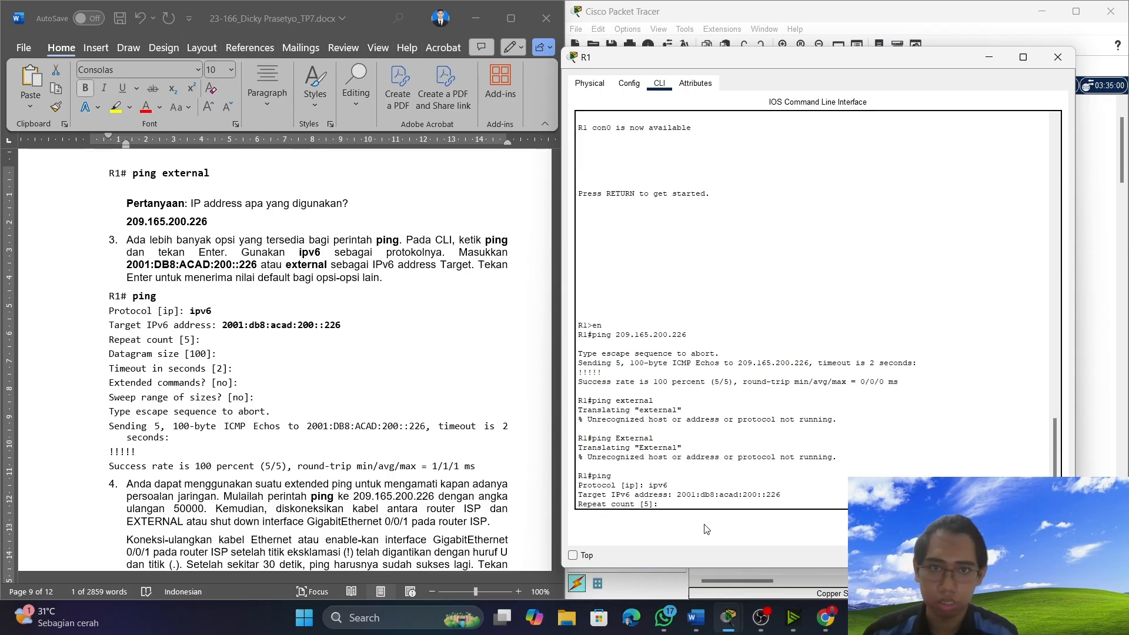
Set the repeat count to 200 and the datagram size to 100 for R1's interactive IPv6 ping.
type("200")
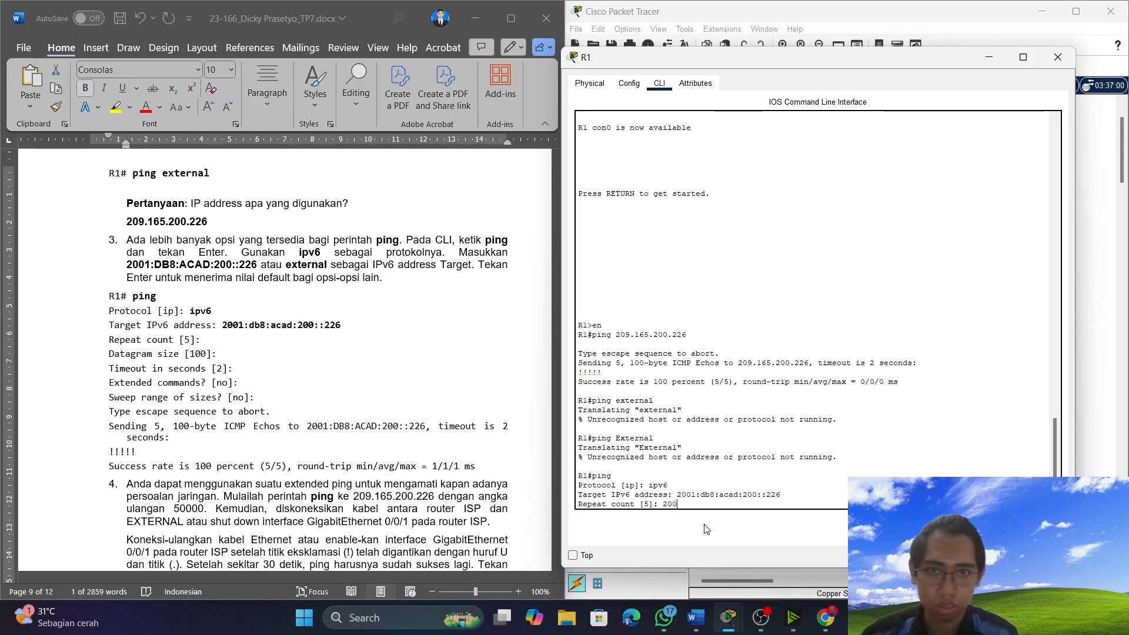
key("Return")
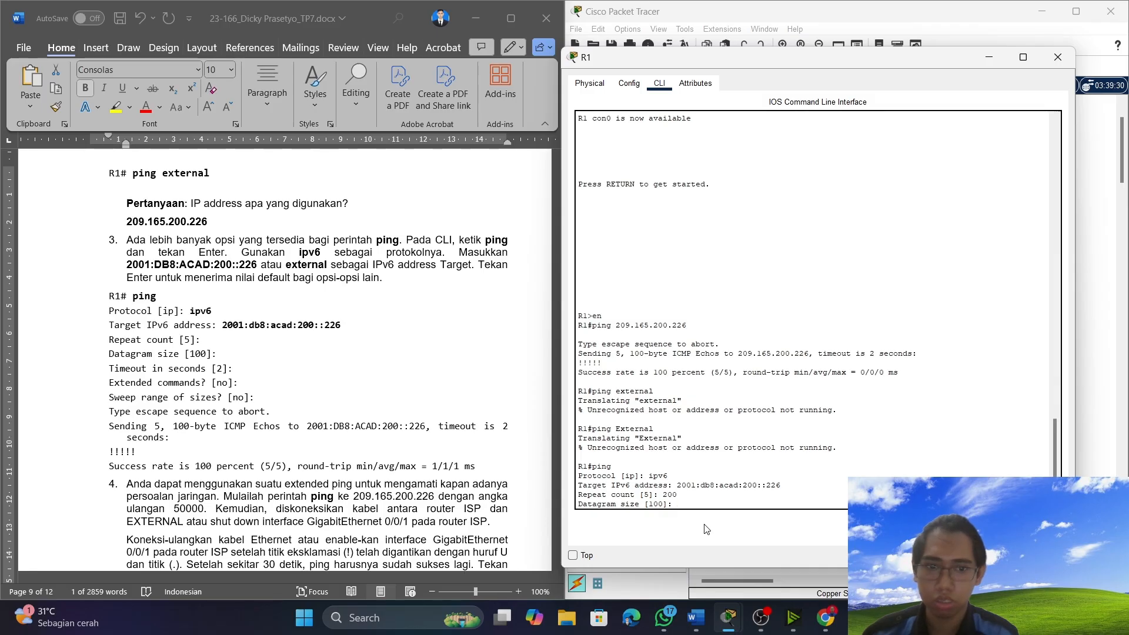
type("1")
key("Return")
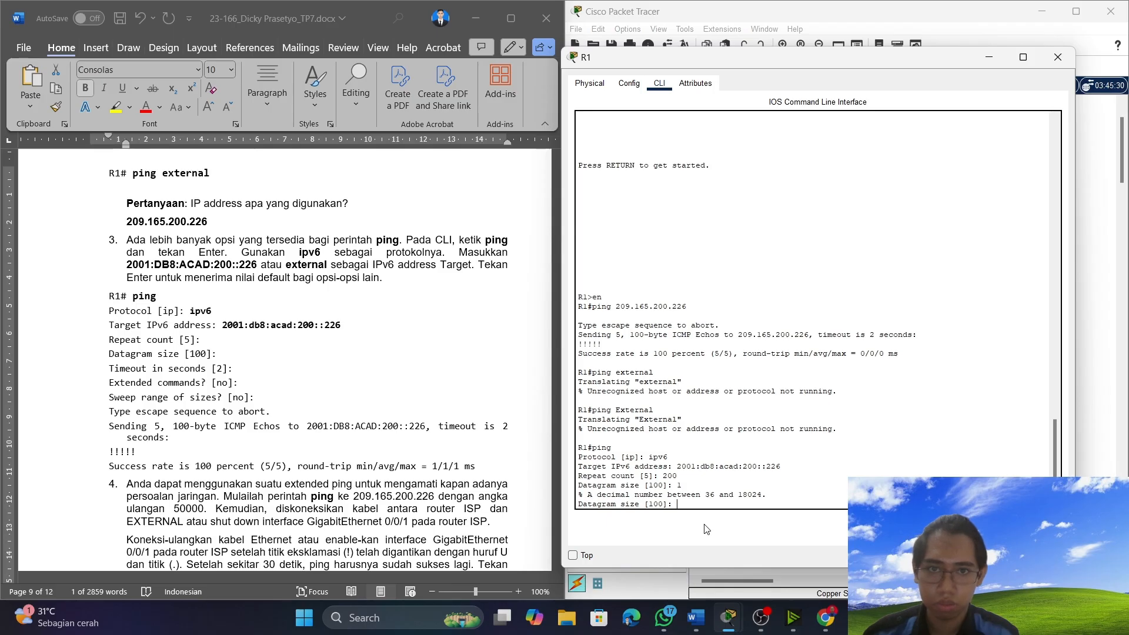
type("100")
key("Return")
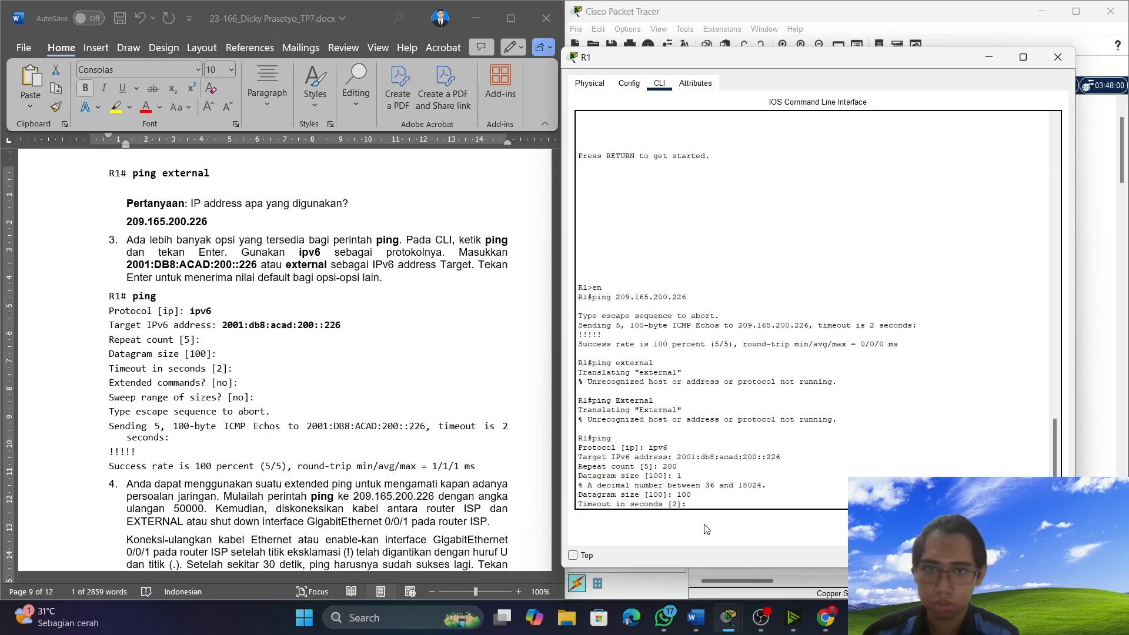
Set the ping timeout to 2 seconds, answer no to extended commands and sweep range of sizes, and run the ping.
type("2")
key("Return")
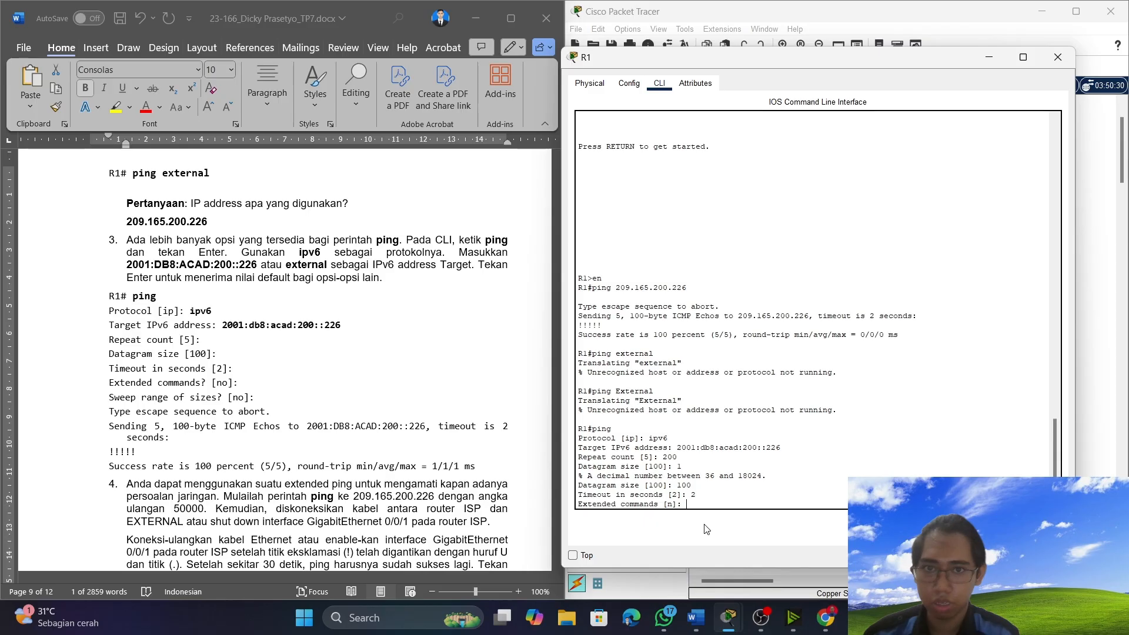
type("no")
key("Return")
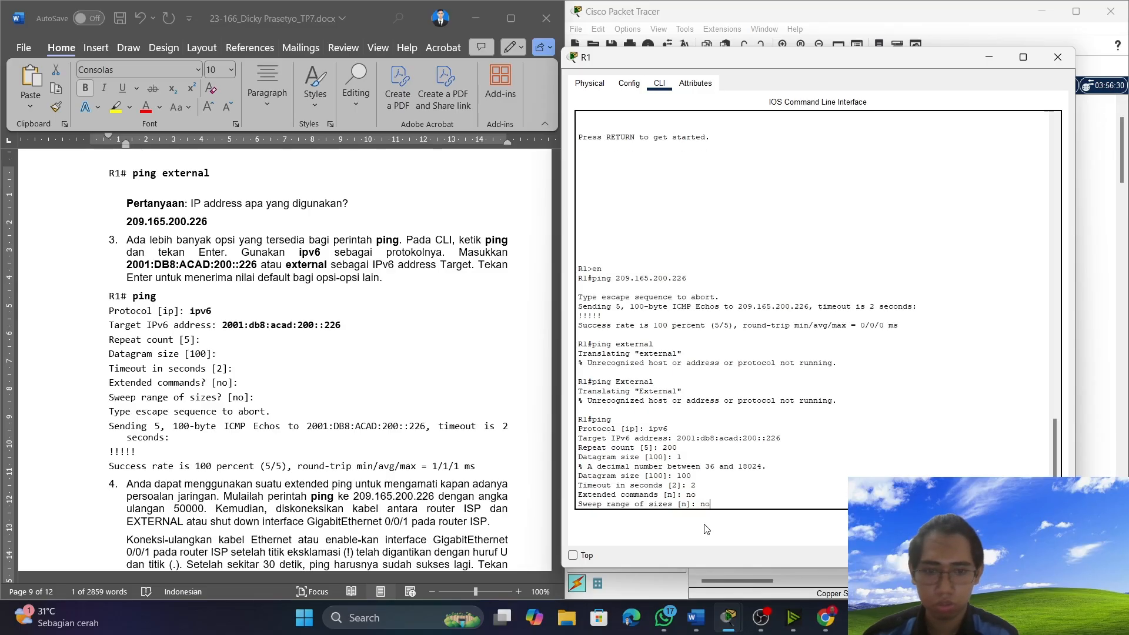
key("Return")
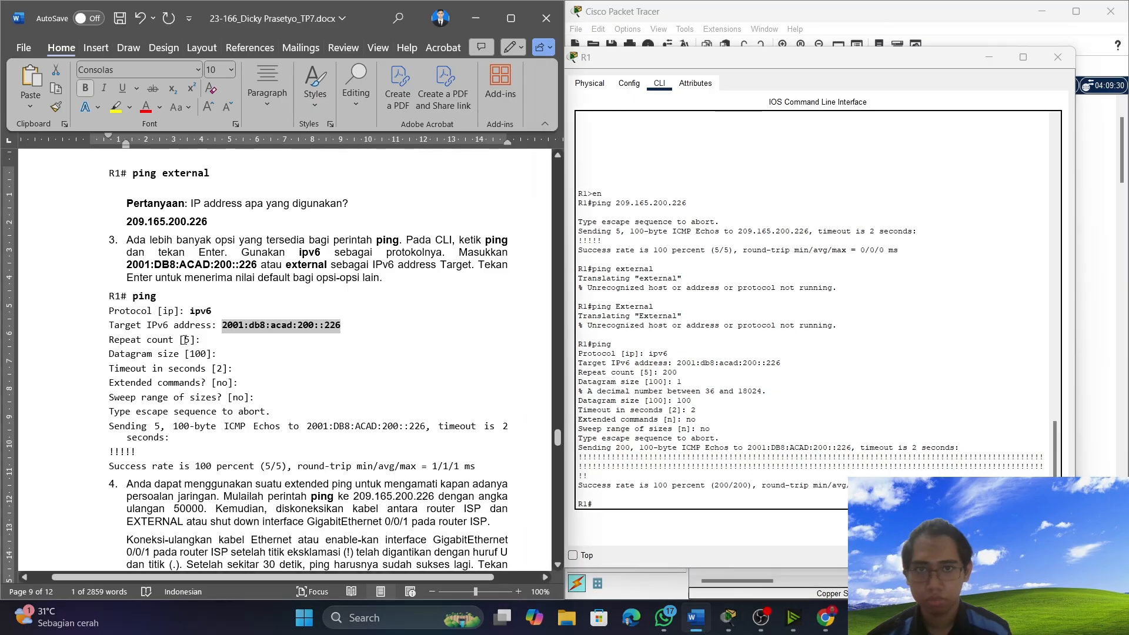
Change the repeat count in item 3's ping listing in Word to 200.
left_click(179, 338)
key("Right")
key("Right")
key("BackSpace")
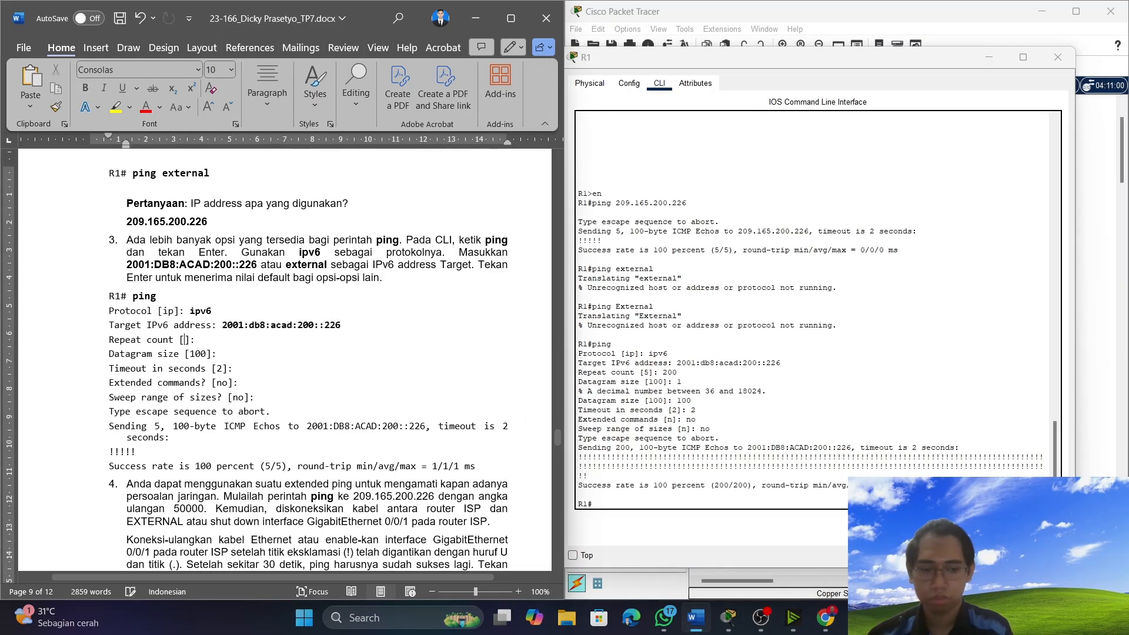
type("200")
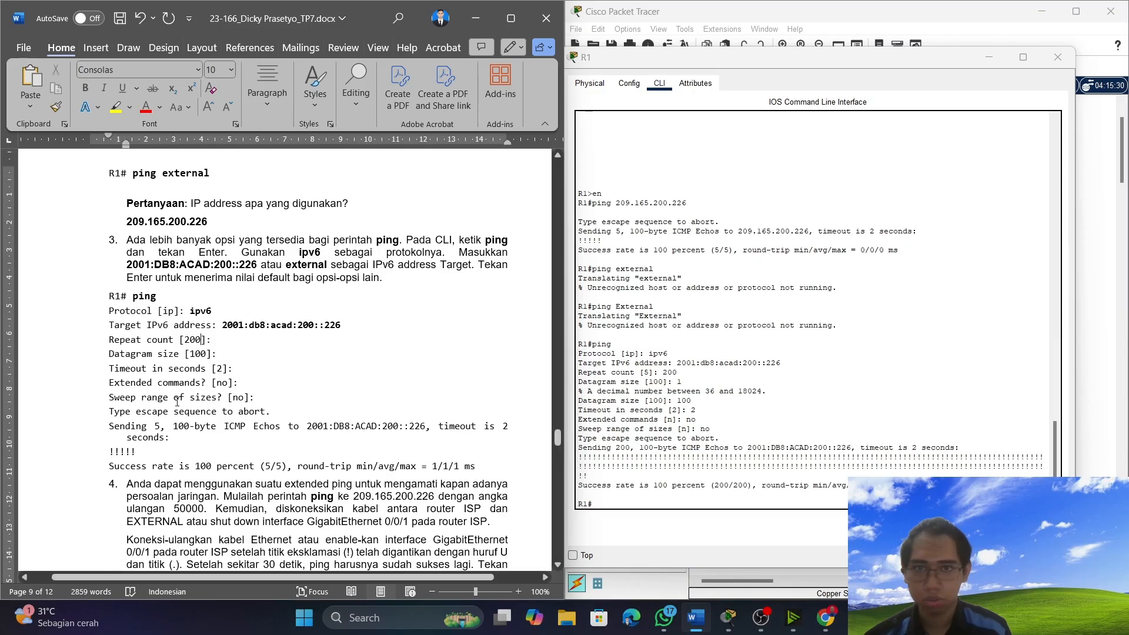
Copy R1's ping output from the "Sending 200" line through the success rate and paste it over item 3's sample output in Word.
left_click(582, 452)
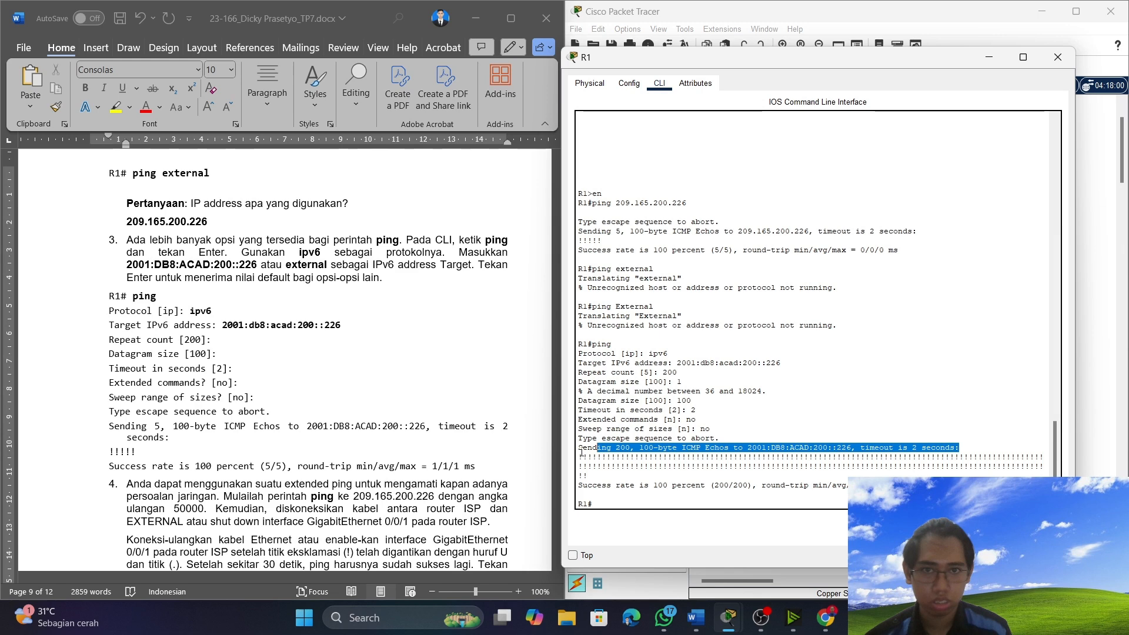
left_click_drag(580, 446, 933, 486)
right_click(890, 458)
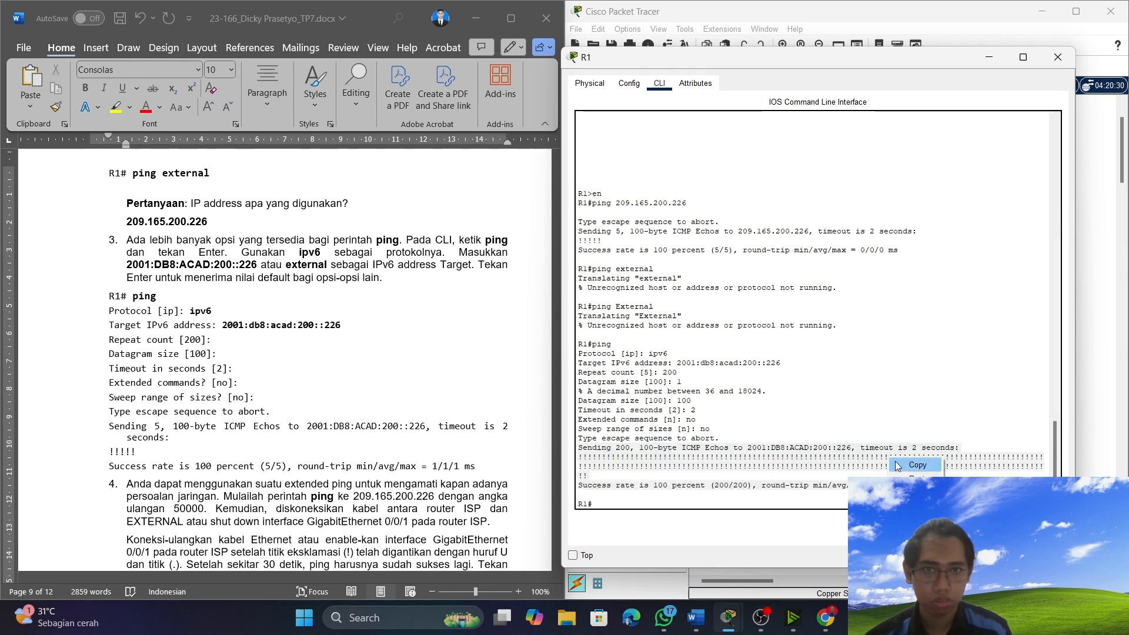
left_click(915, 464)
left_click(121, 423)
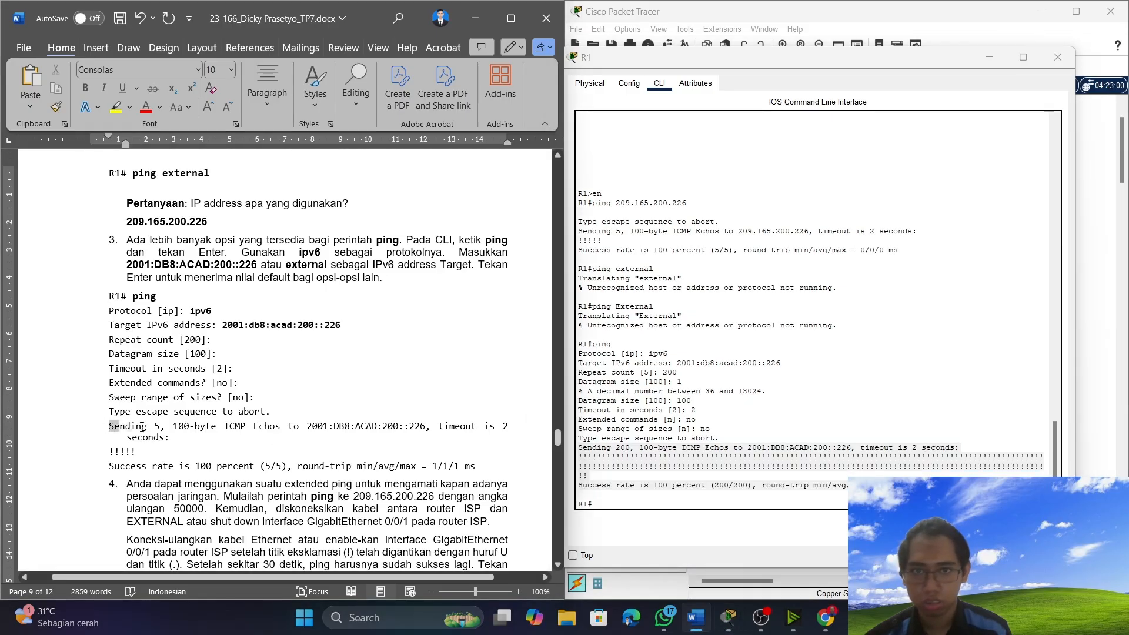
left_click_drag(109, 426, 496, 462)
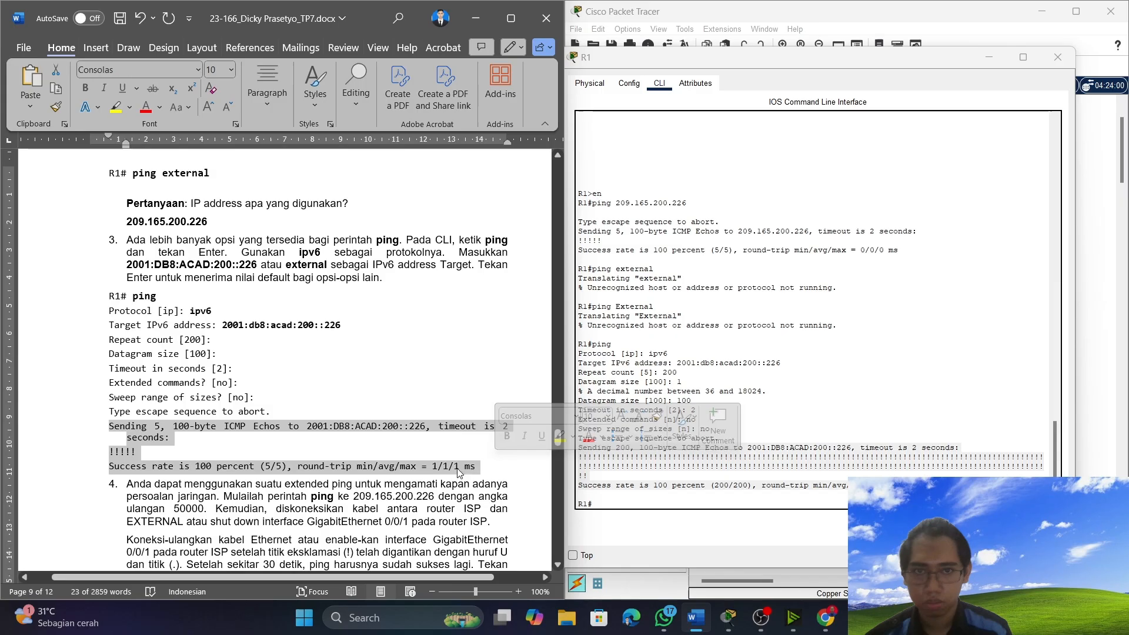
key("ctrl+v")
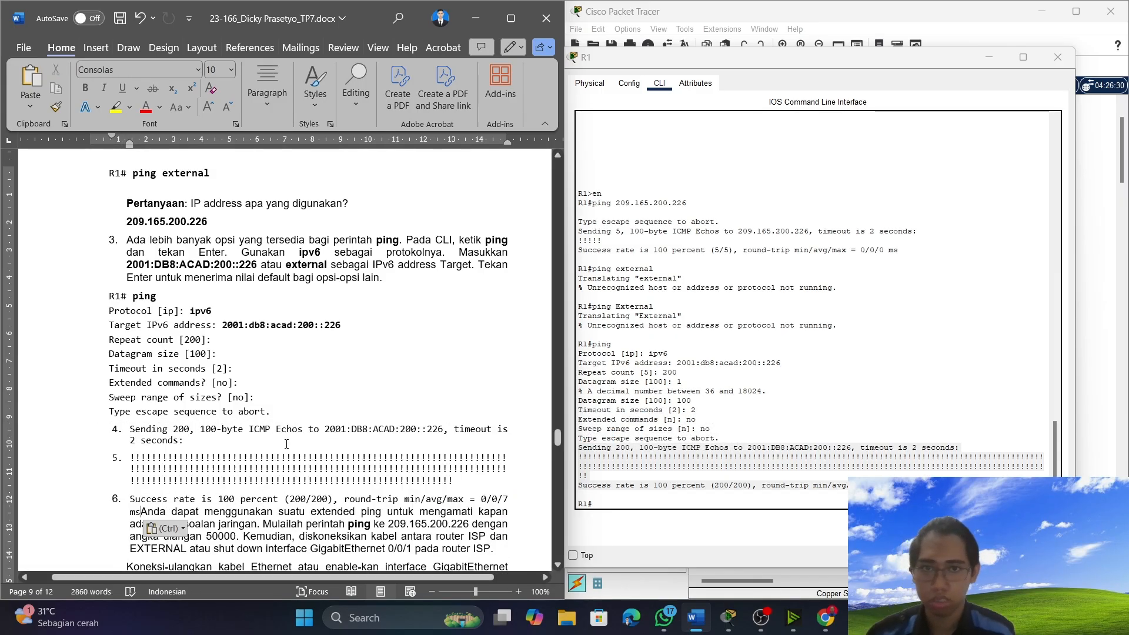
Remove the list numbering from the three pasted output lines and put the "Anda dapat" paragraph on its own line.
left_click(128, 433)
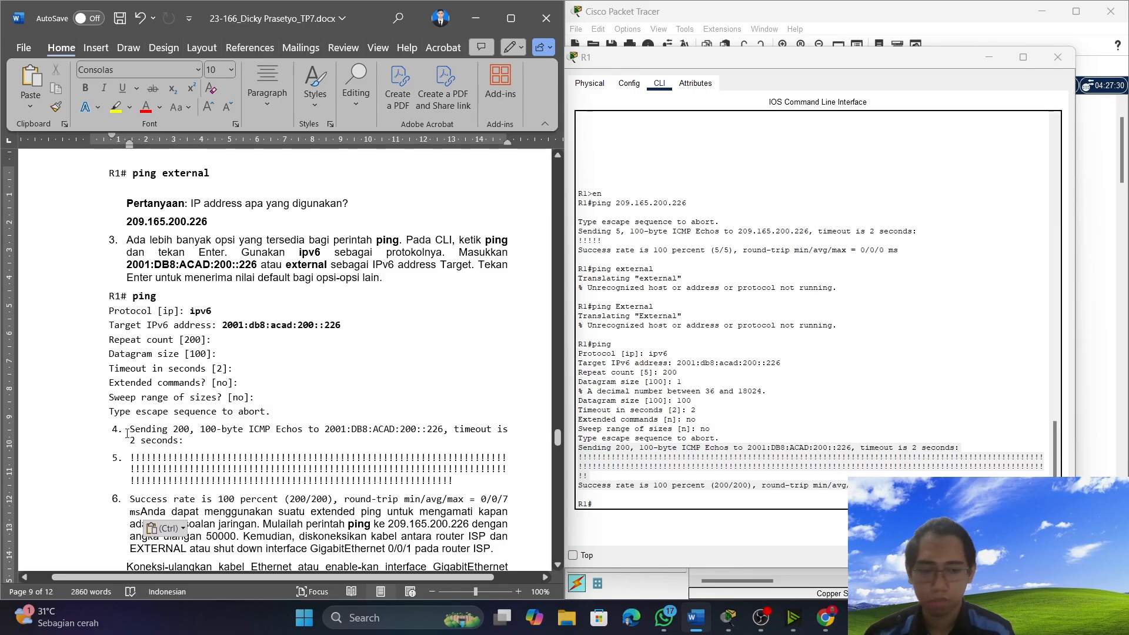
key("BackSpace")
key("BackSpace")
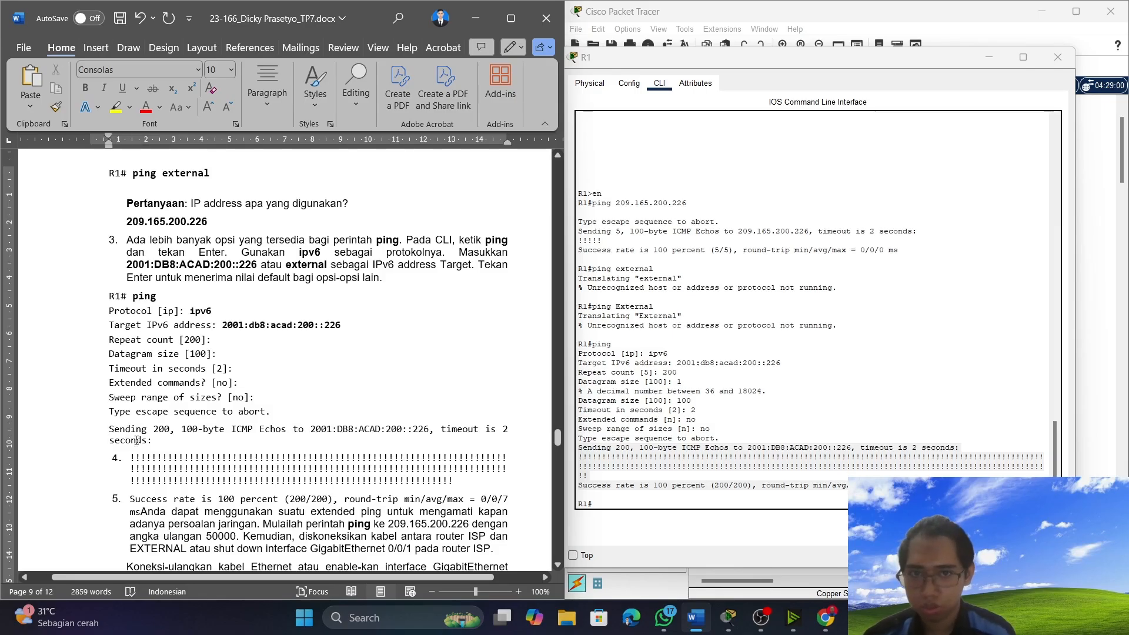
left_click(130, 457)
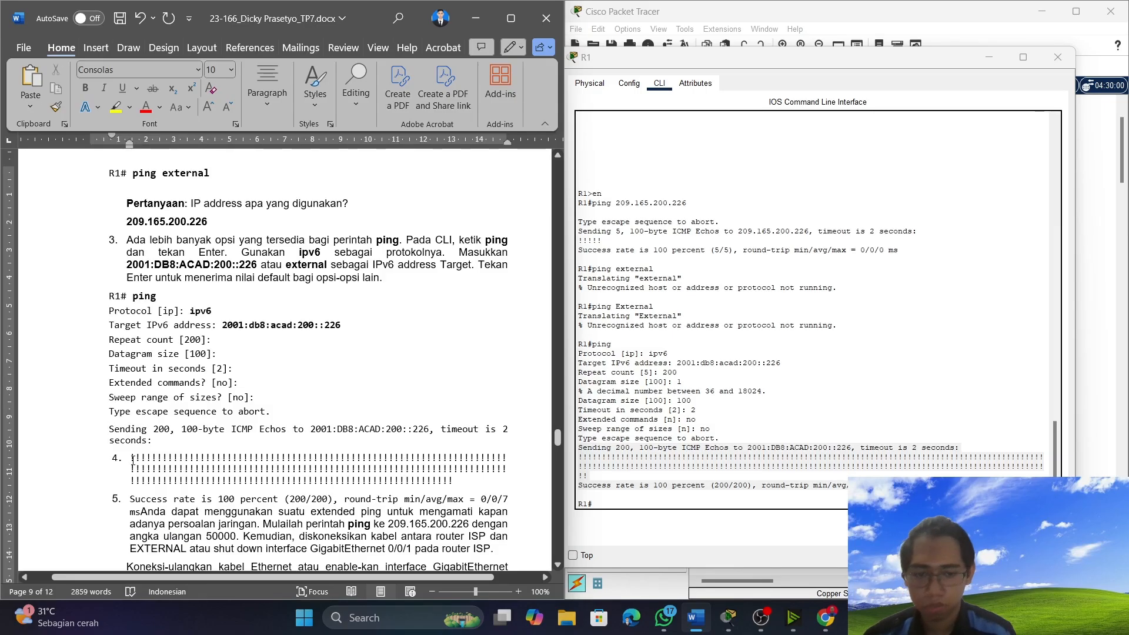
key("BackSpace")
key("BackSpace")
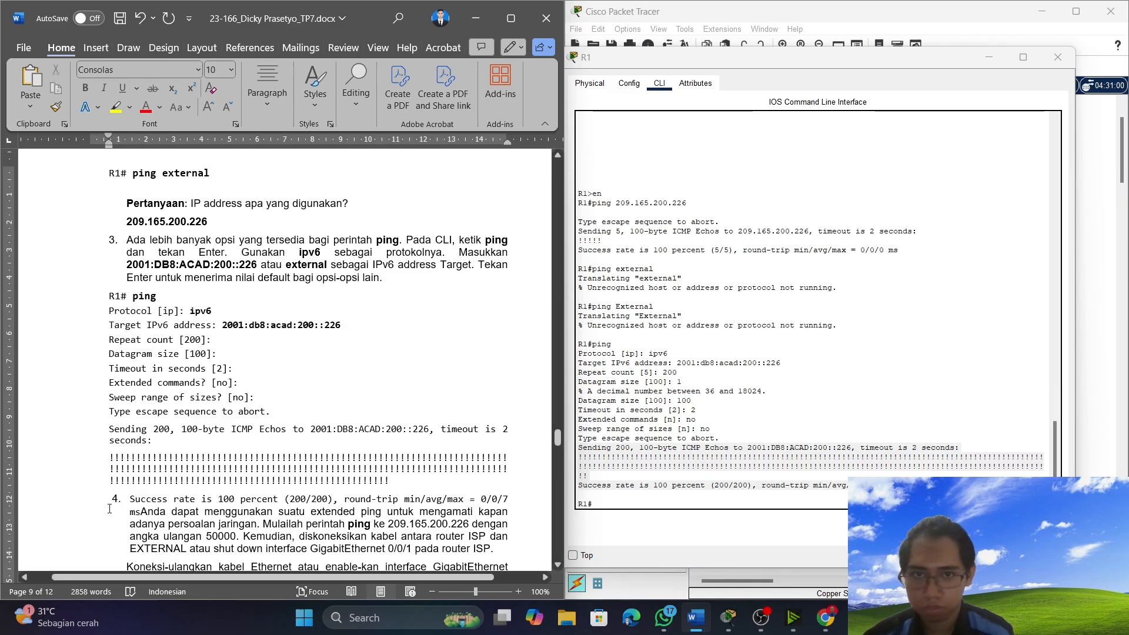
left_click(128, 499)
key("BackSpace")
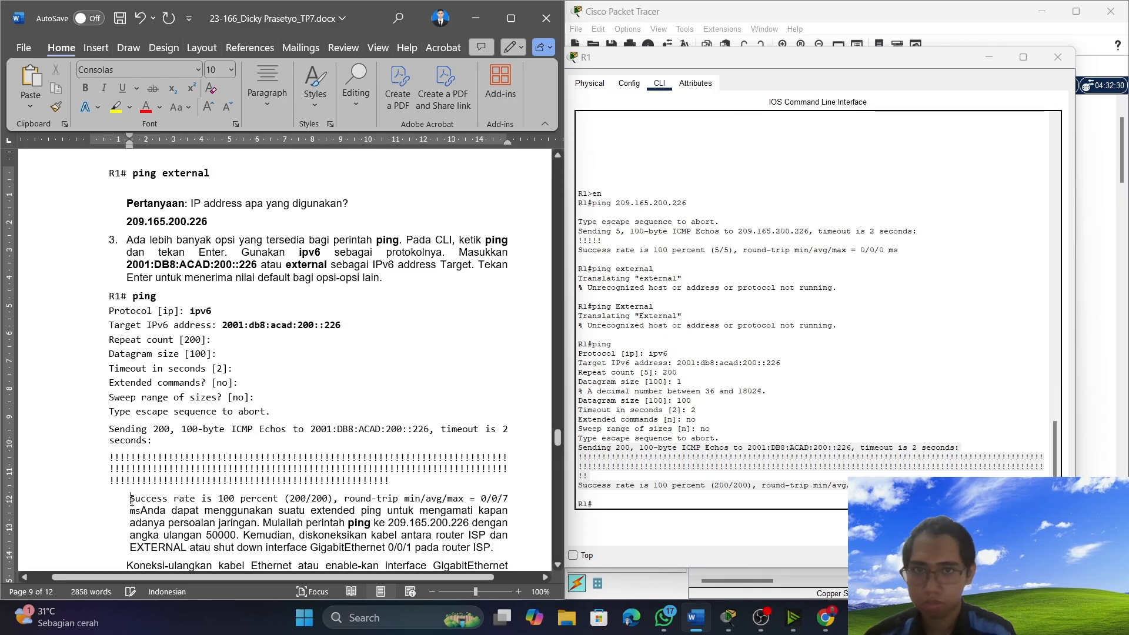
key("BackSpace")
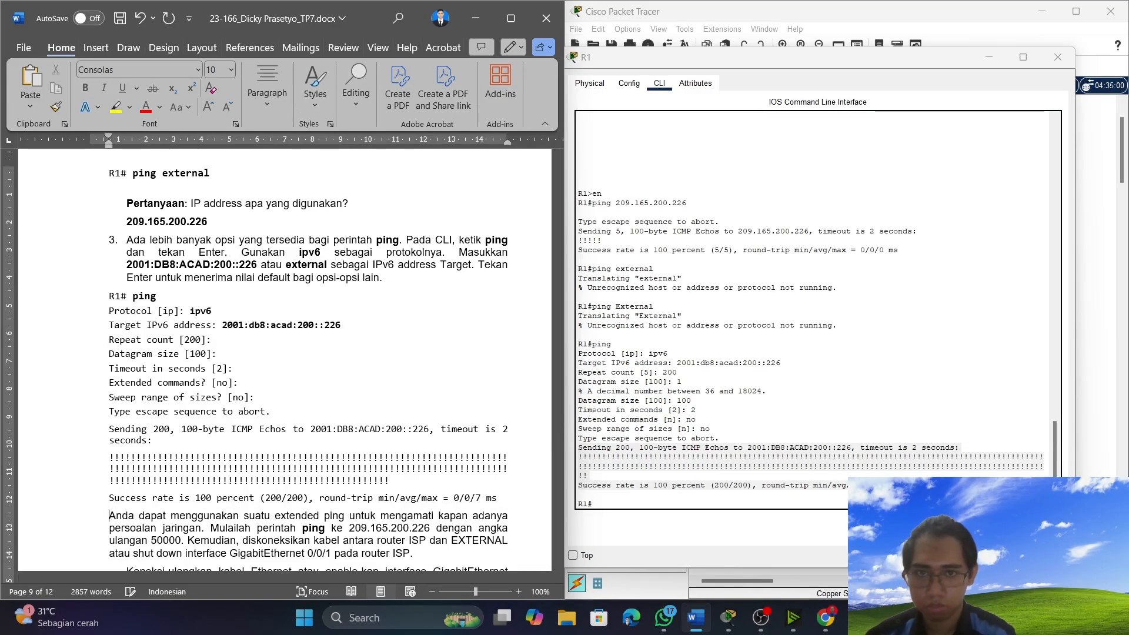
key("Return")
Put R1's console away and open the ISP router's command line to work on the extended ping exercise.
scroll(227, 457, "down", 5)
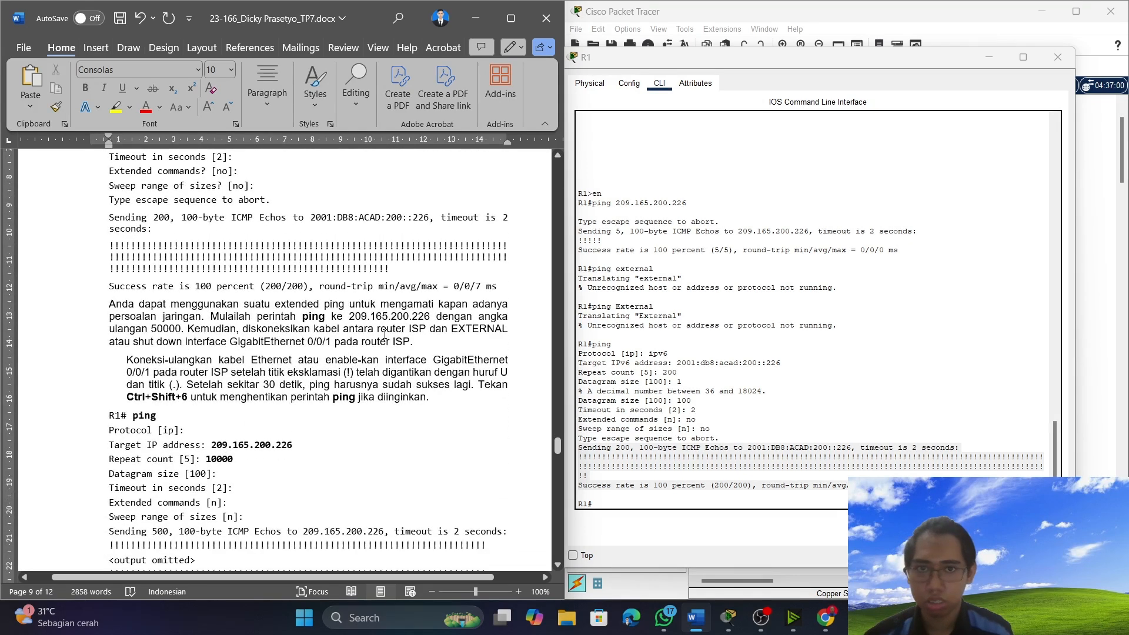
scroll(375, 342, "down", 2)
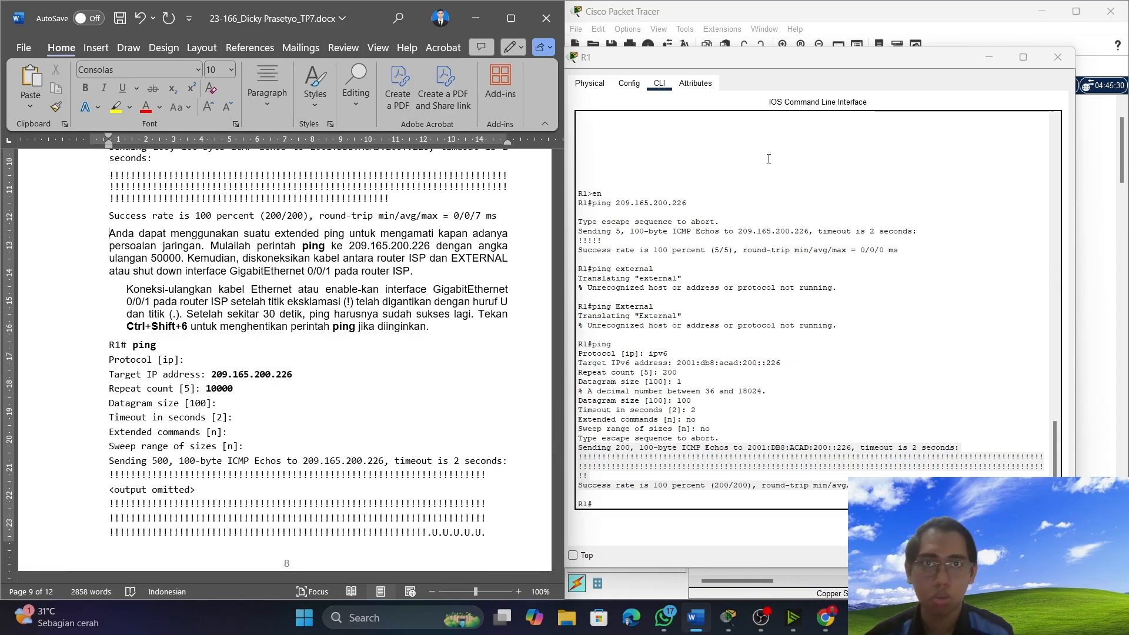
left_click(1007, 51)
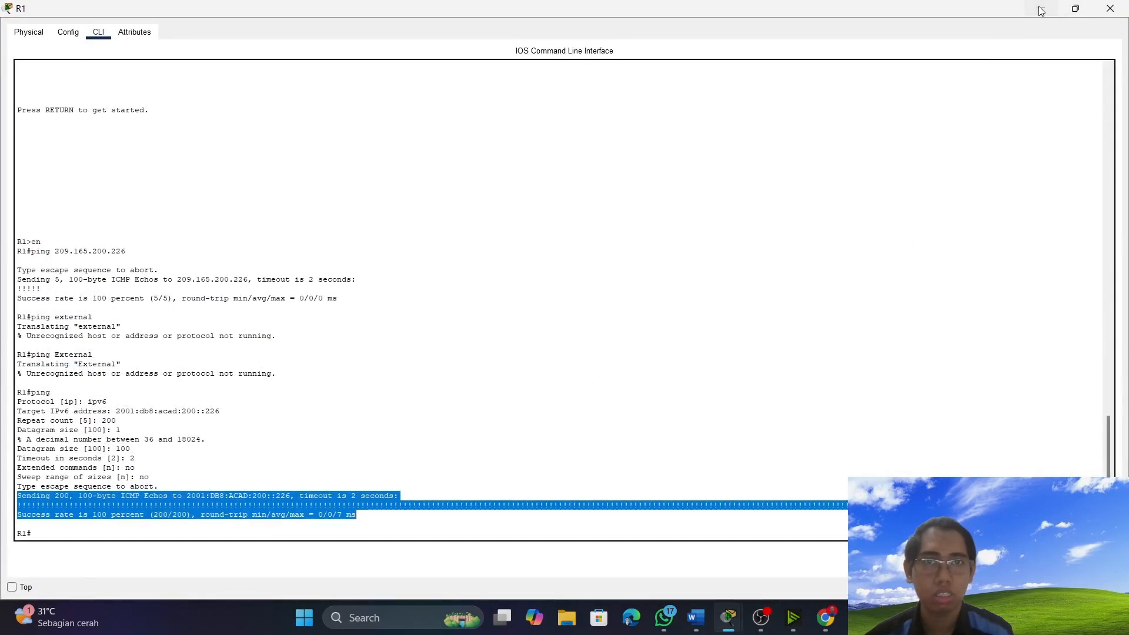
left_click(1045, 13)
left_click(945, 332)
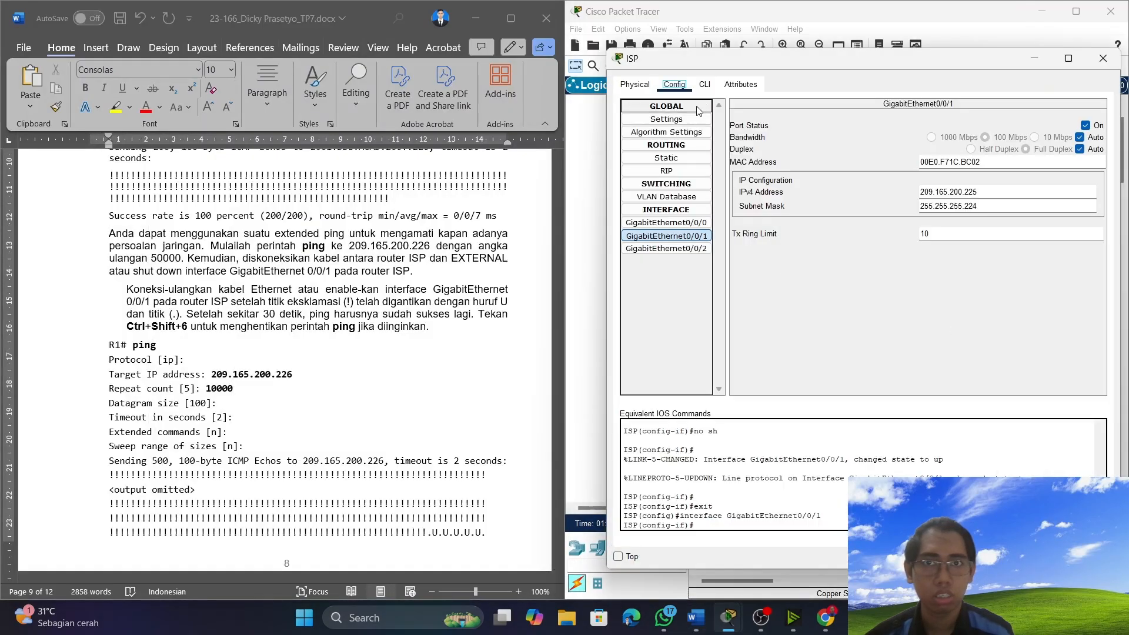
left_click(705, 84)
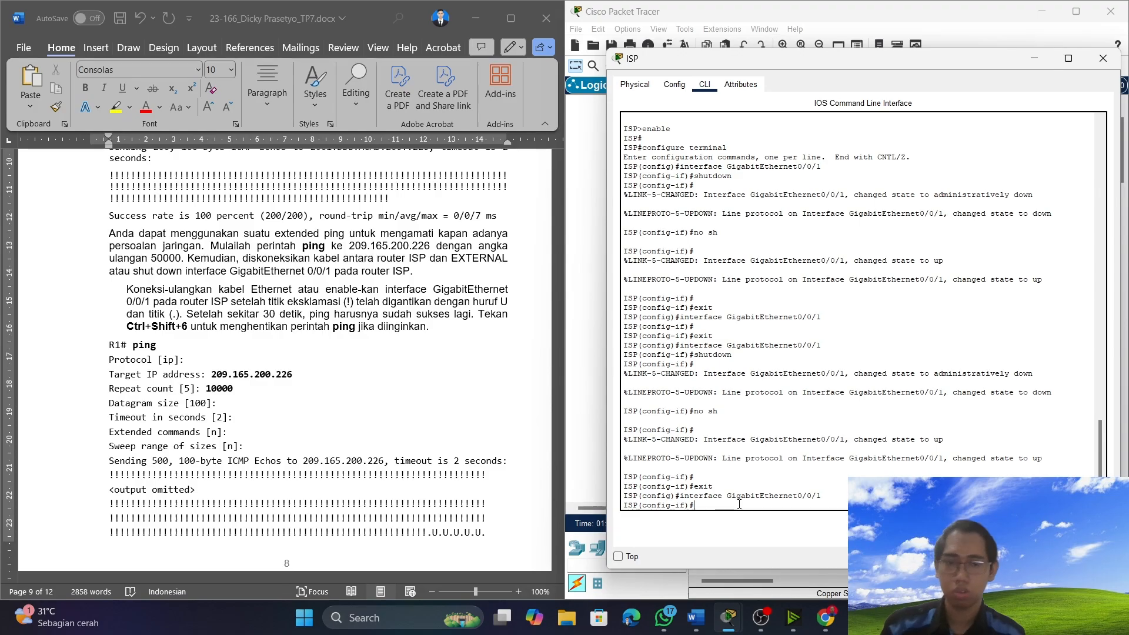
Try to start the interactive ping from the ISP router's interface configuration mode.
type("p")
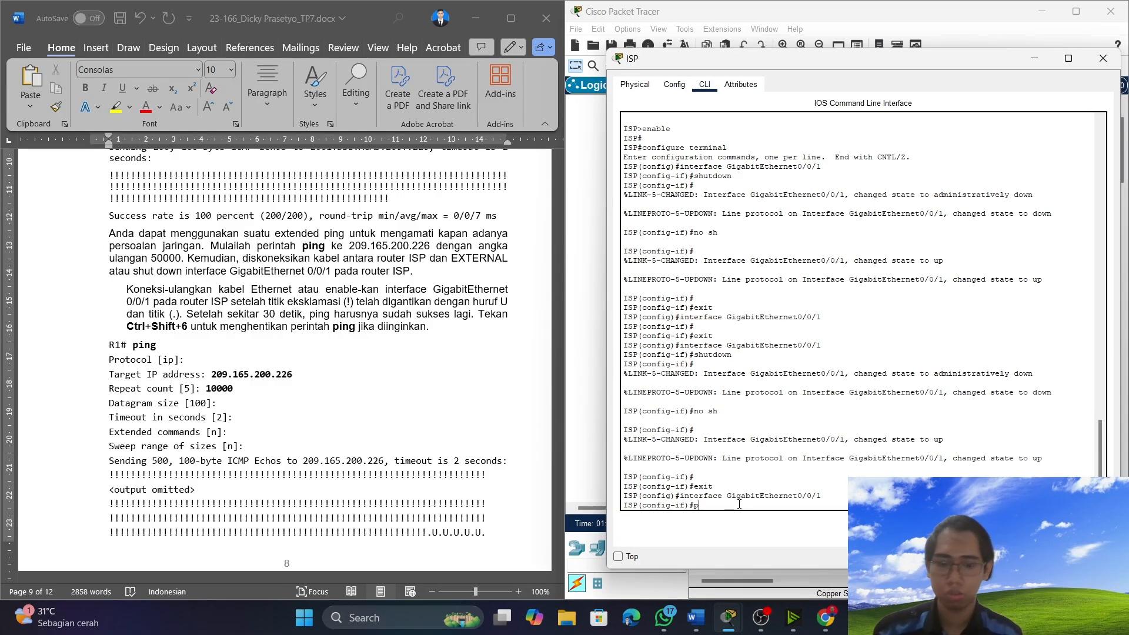
type("ing")
key("Return")
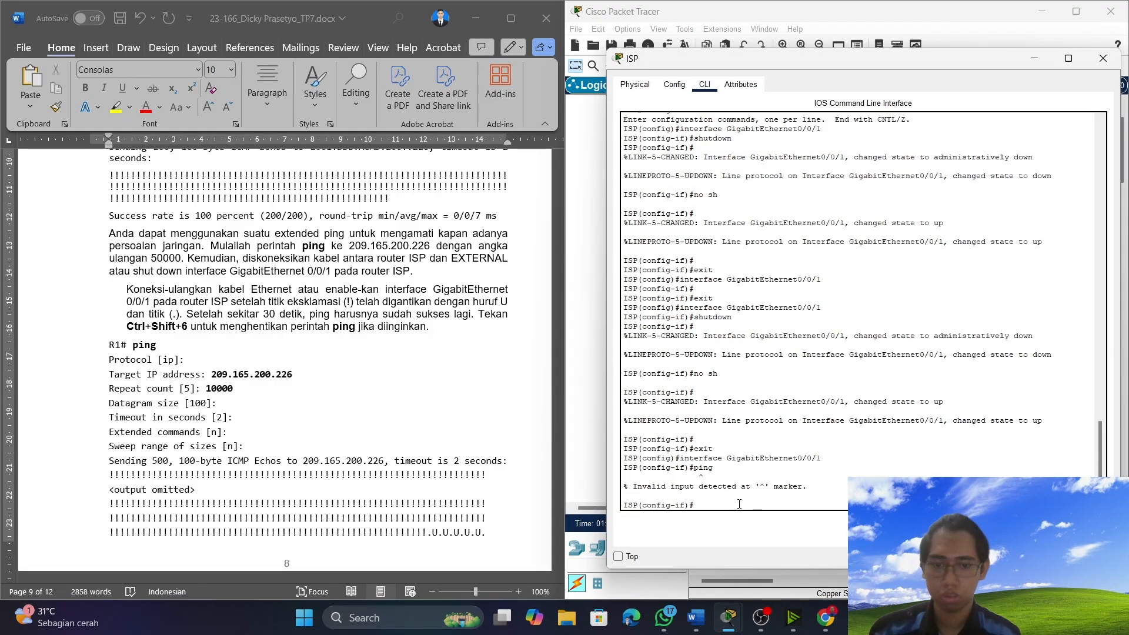
Leave the ISP router's interface and global configuration modes with exit and end, returning to privileged EXEC mode.
type("e")
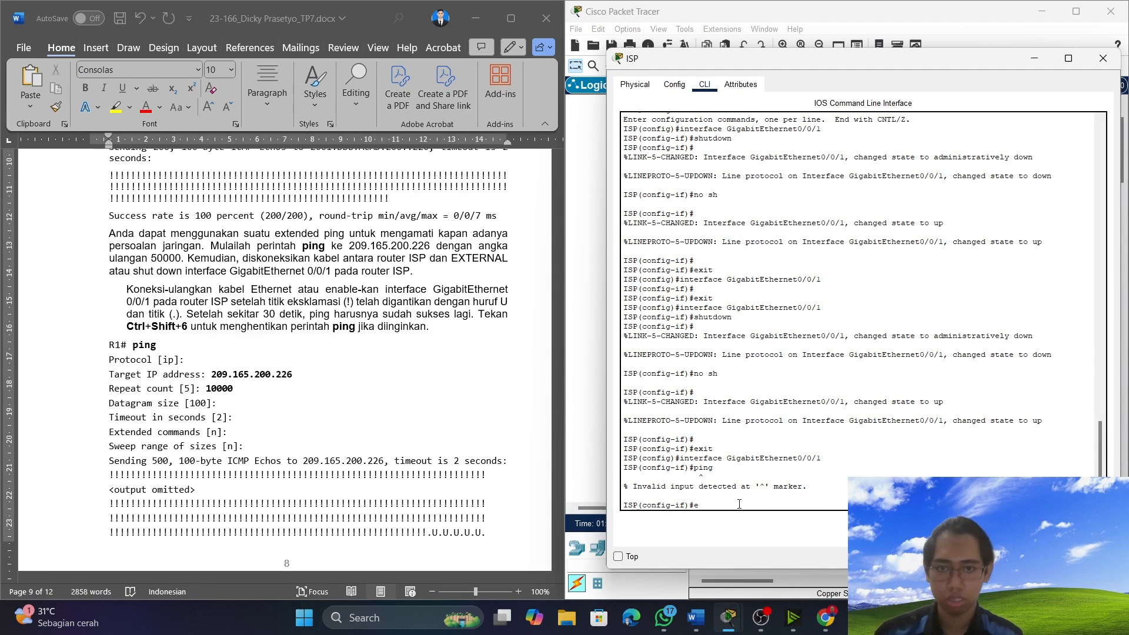
type("xit")
key("Return")
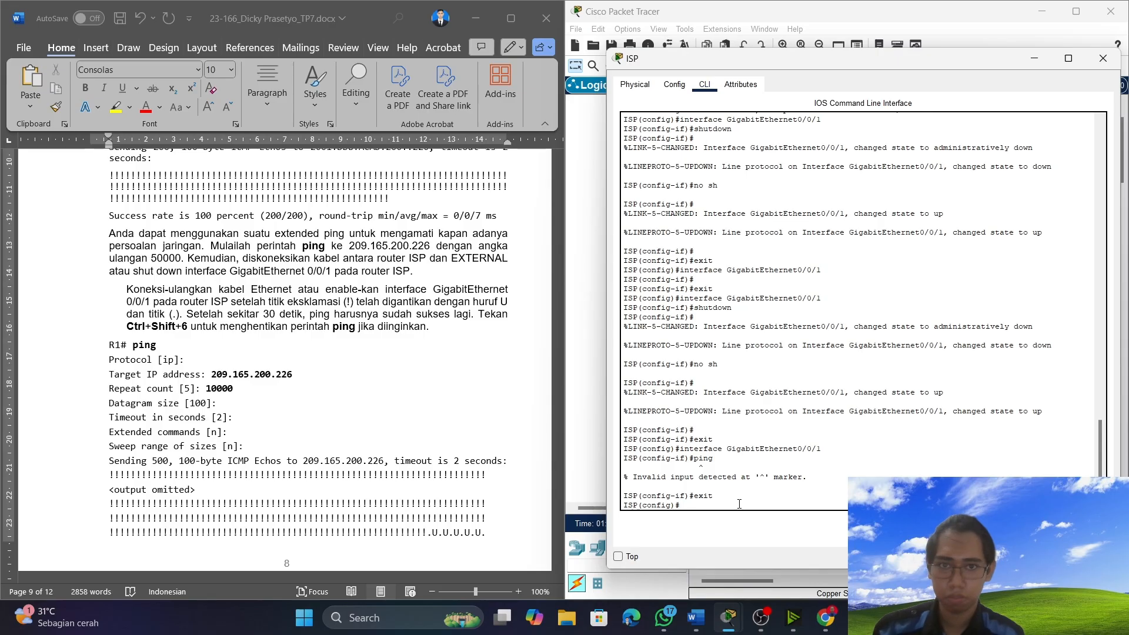
type("end")
key("Return")
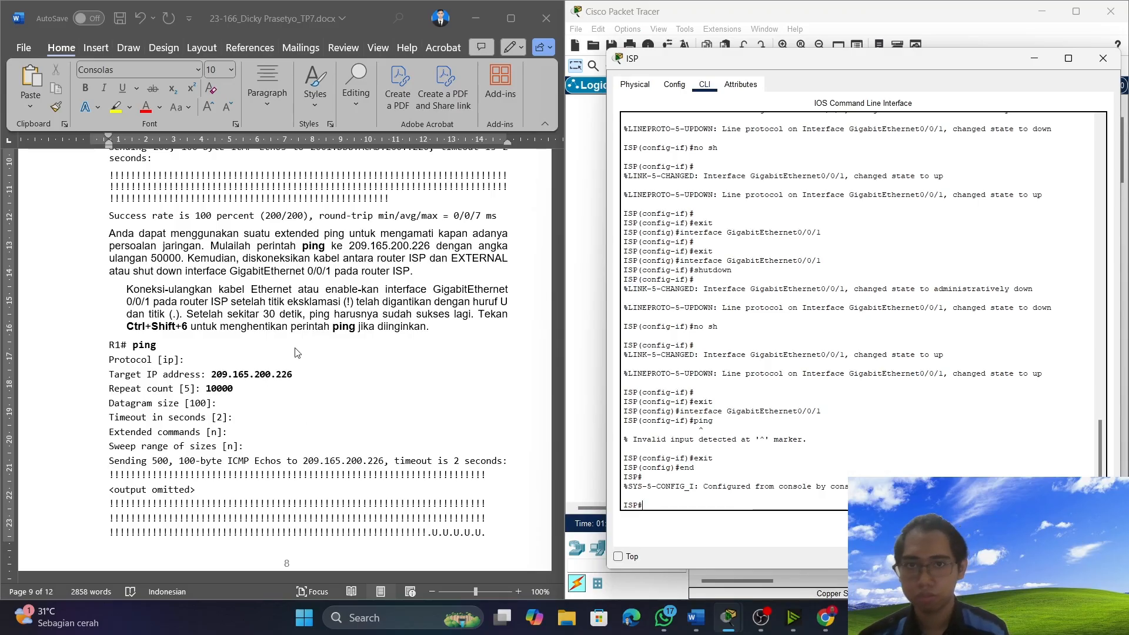
Review the extended ping instructions, sample output and alternative repeat commands that follow item 3 in Word.
scroll(302, 359, "down", 10)
scroll(420, 374, "up", 10)
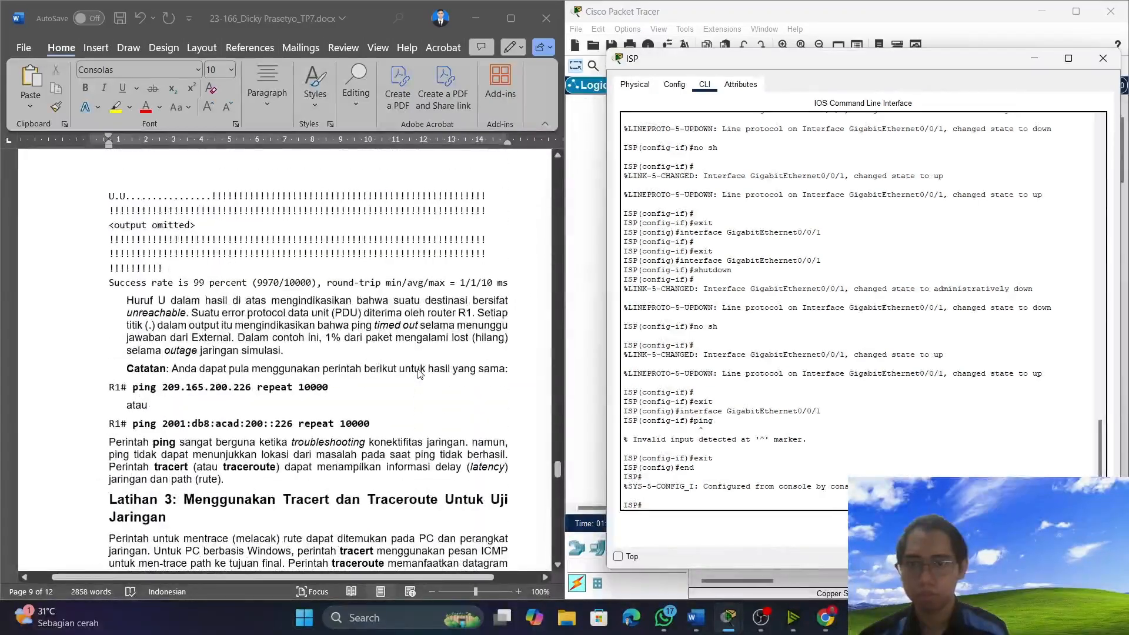
scroll(318, 373, "up", 2)
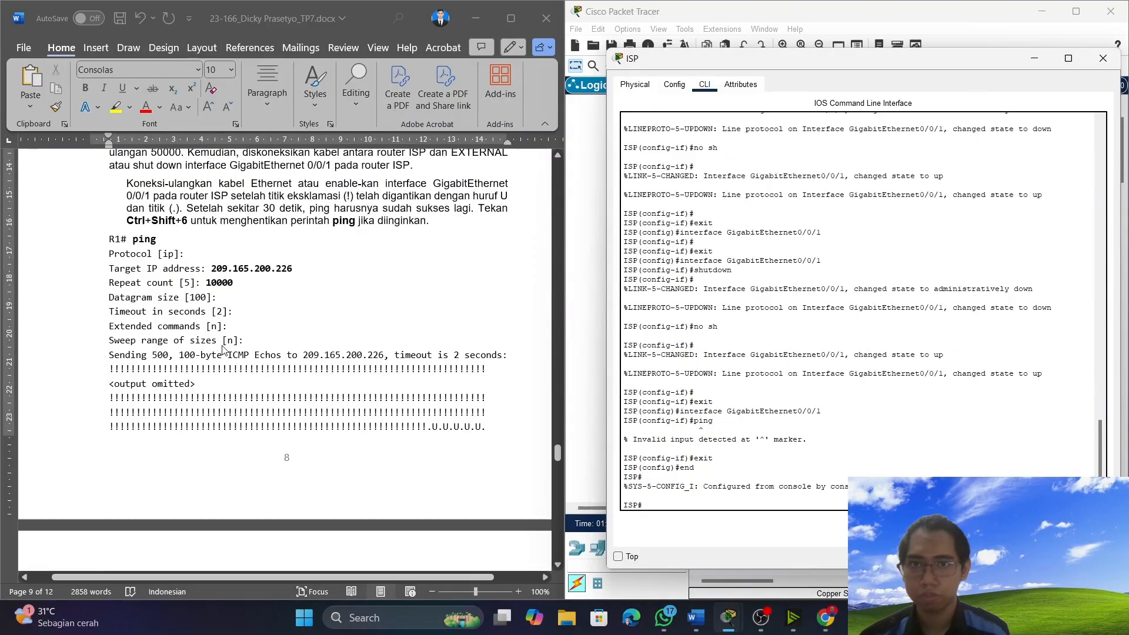
scroll(223, 350, "up", 2)
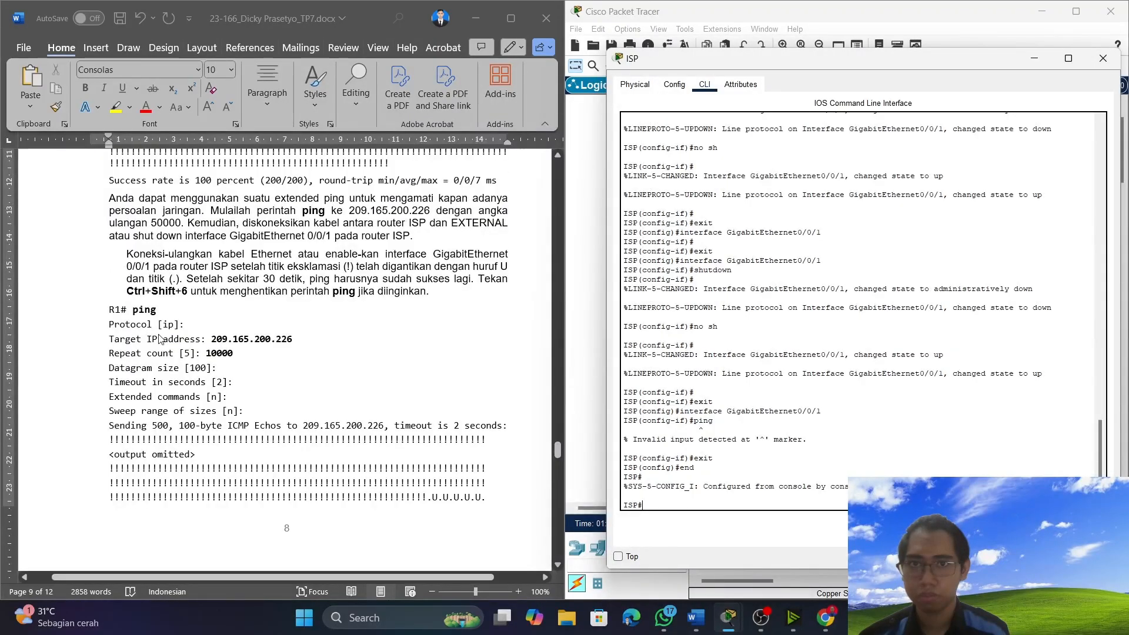
scroll(347, 325, "up", 5)
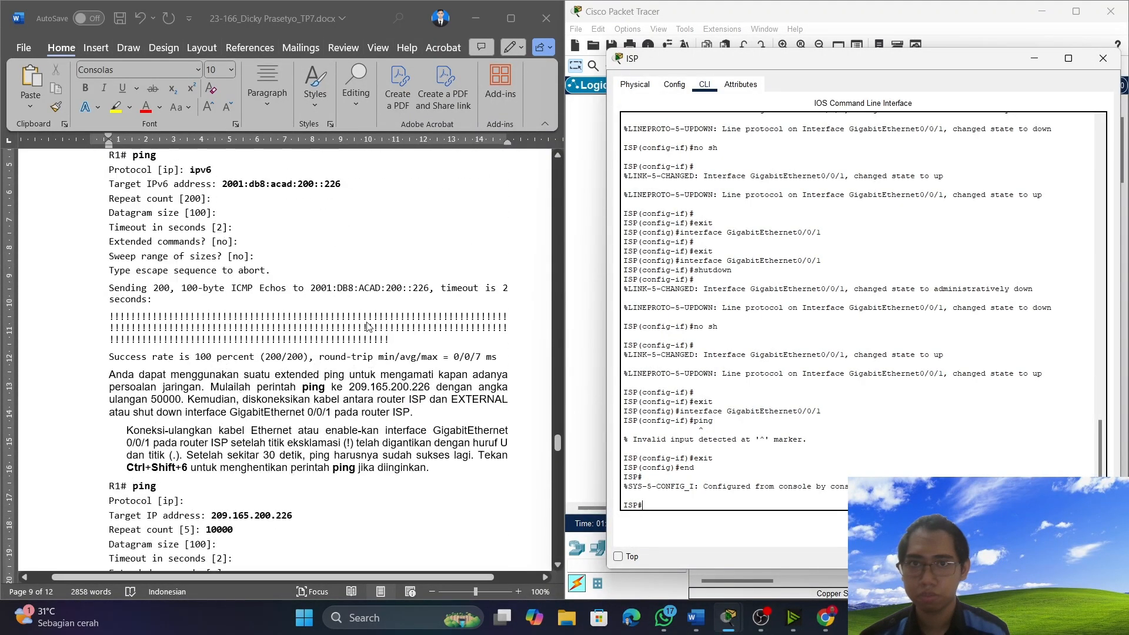
scroll(369, 328, "down", 2)
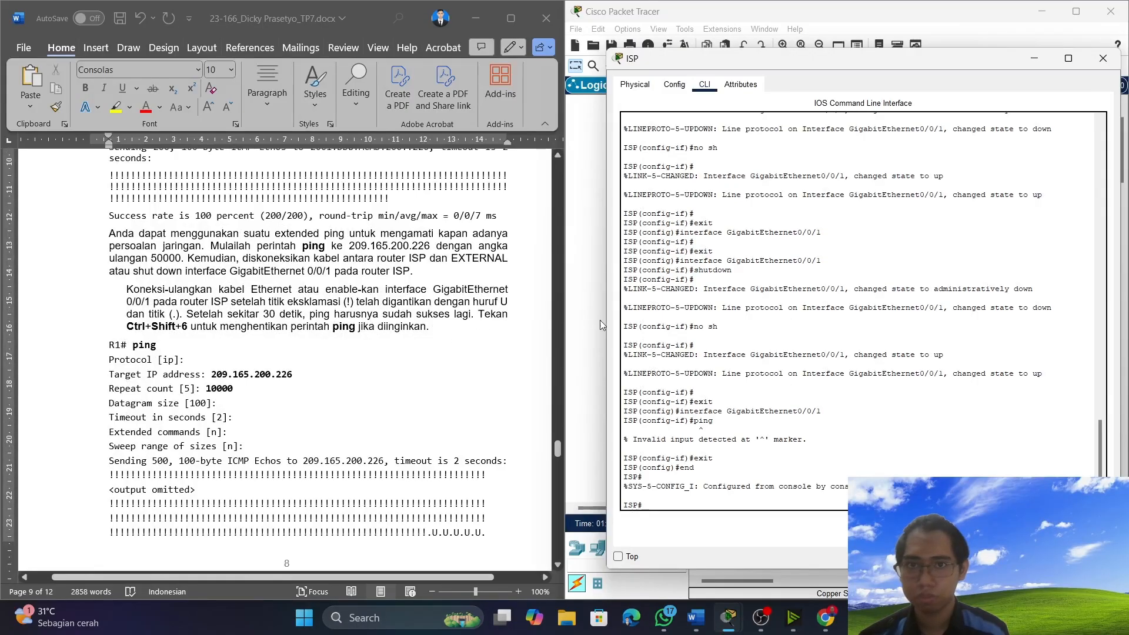
Recheck the extended ping instructions in Word and put the ISP router's console away.
scroll(405, 407, "up", 2)
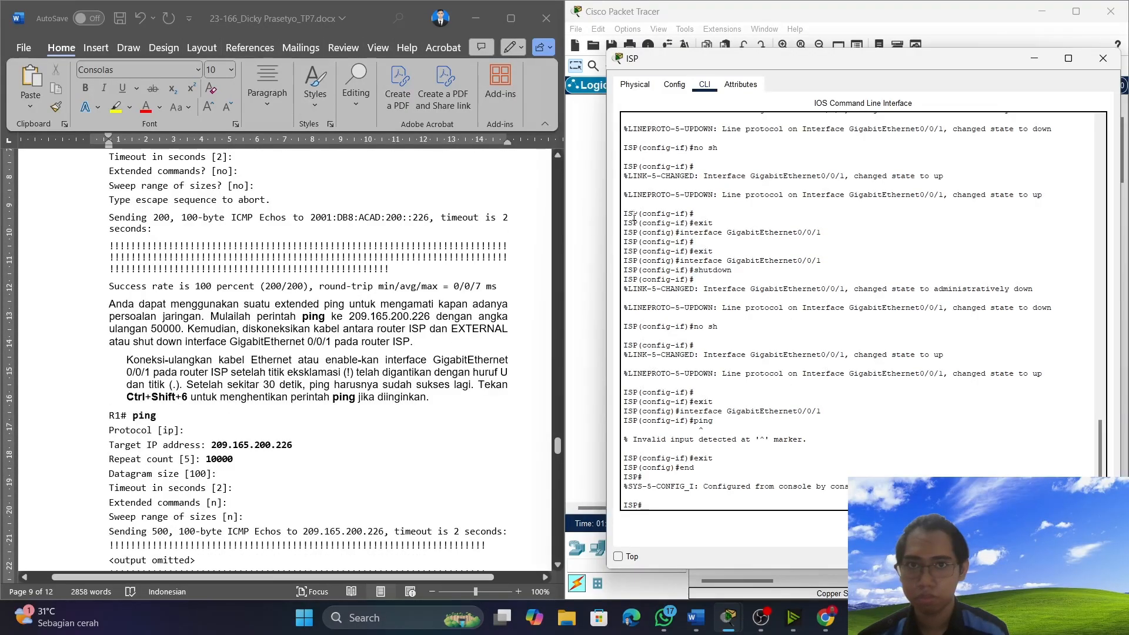
left_click(1036, 58)
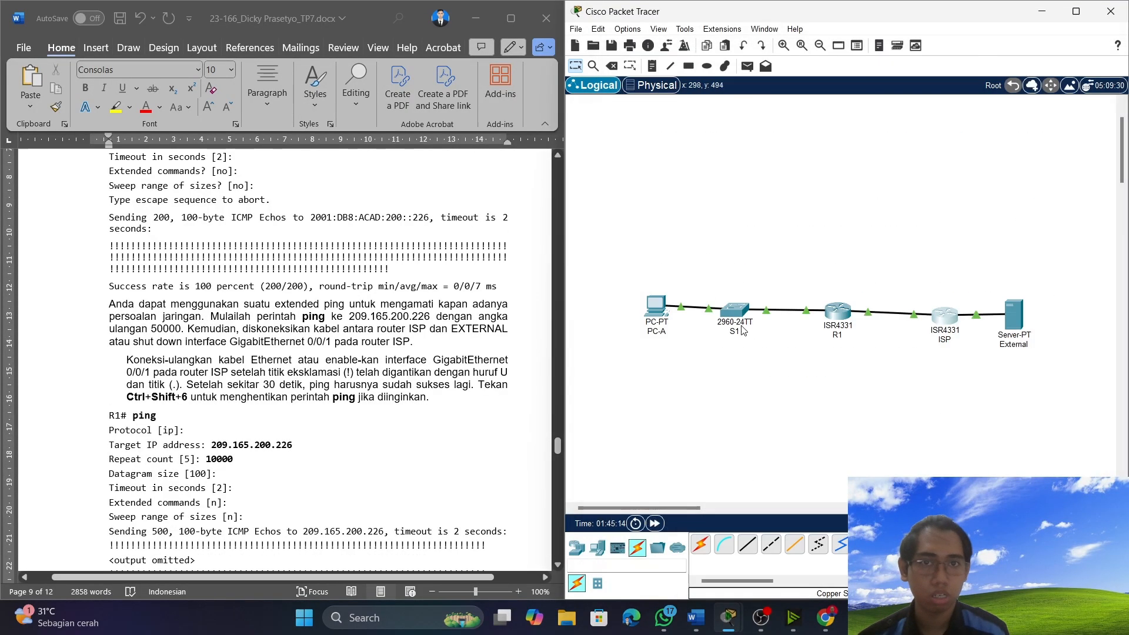
left_click(740, 311)
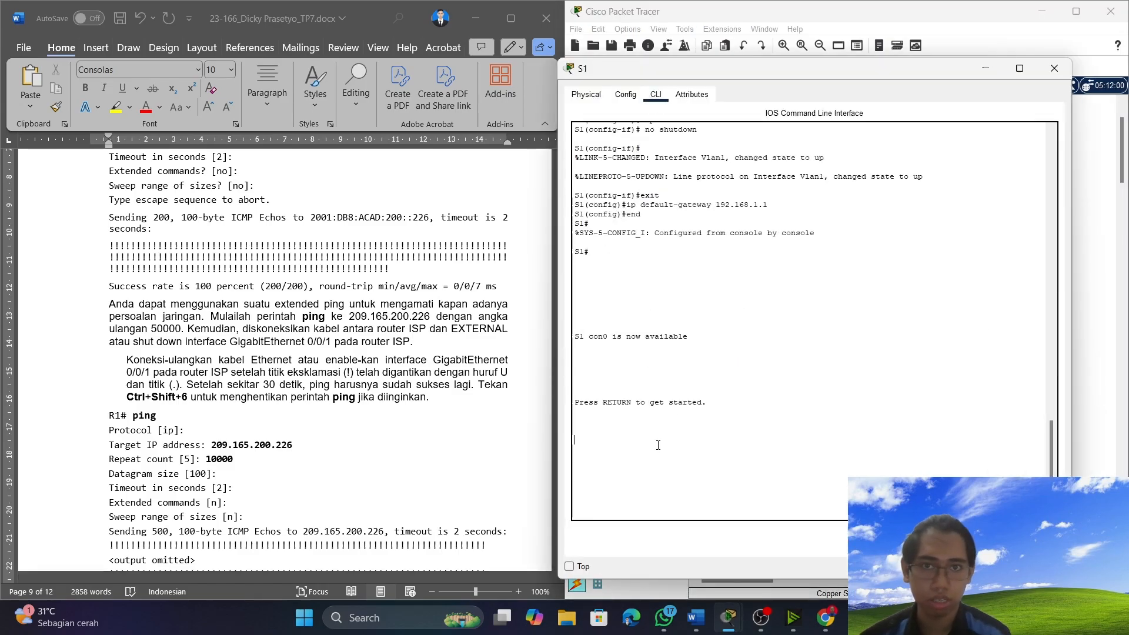
key("Return")
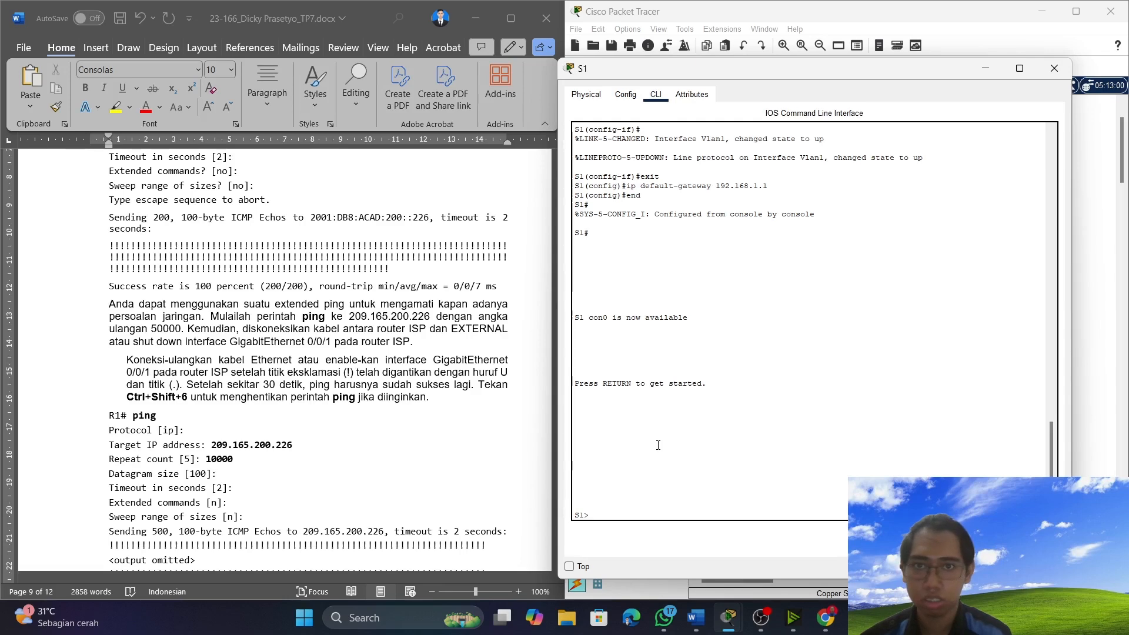
left_click(1054, 68)
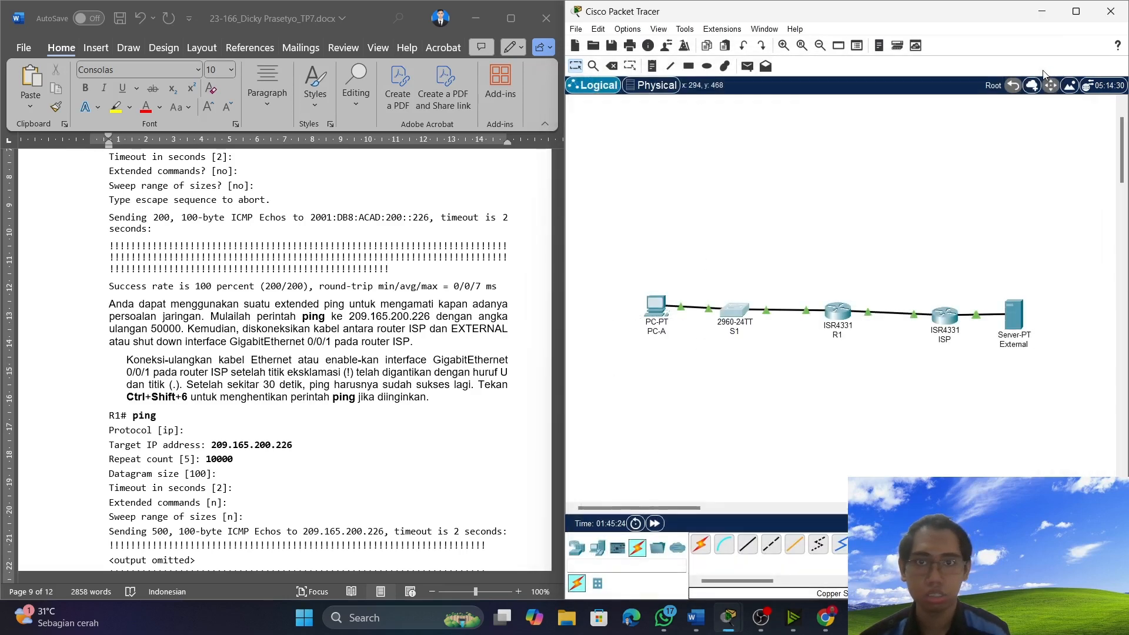
Open R1's command line and start an interactive ping with the default IP protocol.
left_click(835, 322)
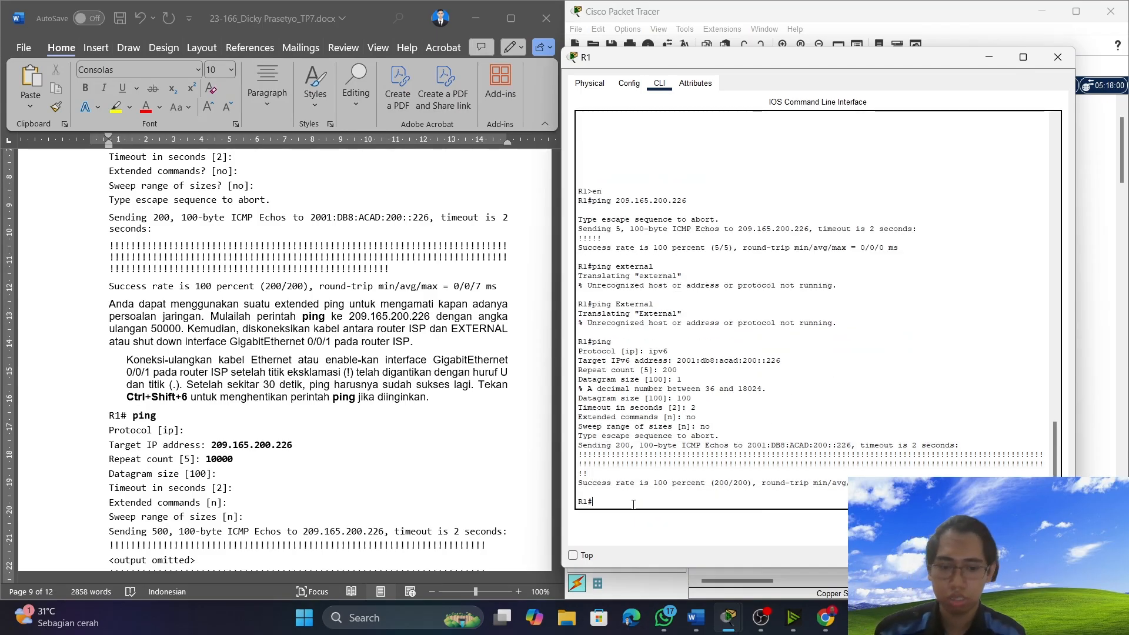
type("ping")
key("Return")
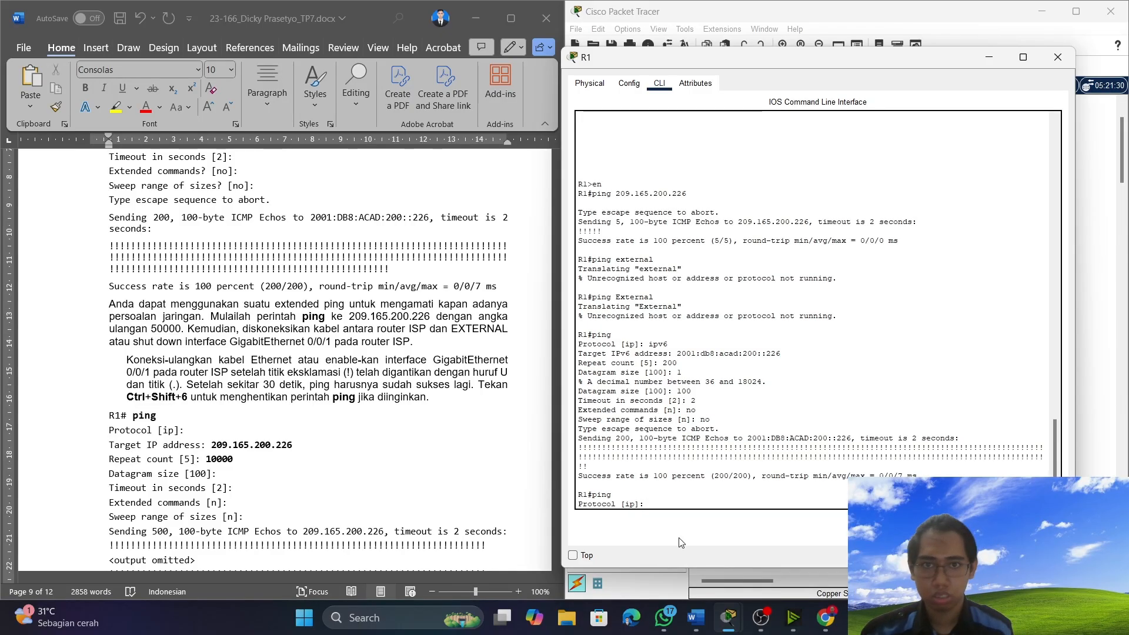
key("Return")
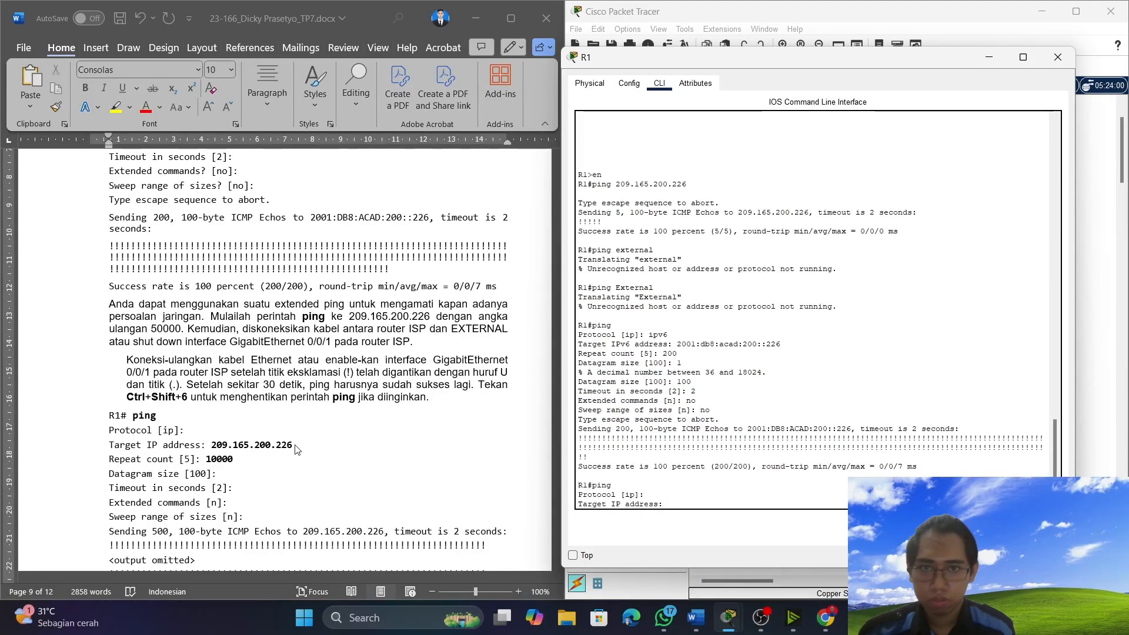
Copy the target address 209.165.200.226 from the sample in Word and enter it as the ping's target on R1.
scroll(299, 450, "down", 3)
left_click_drag(299, 335, 215, 335)
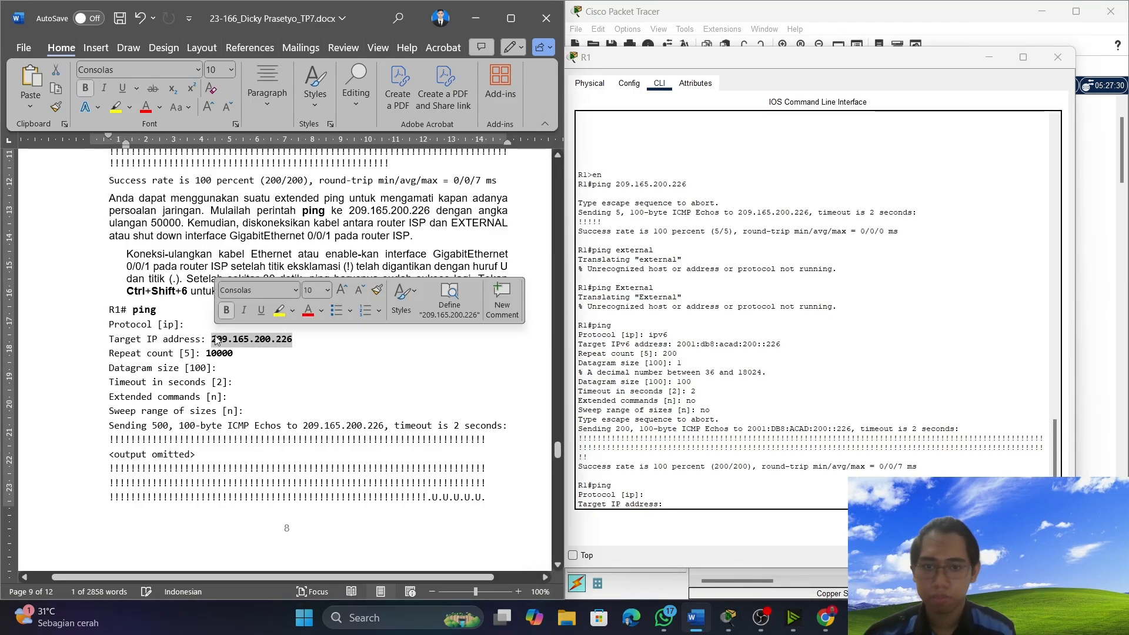
key("ctrl+c")
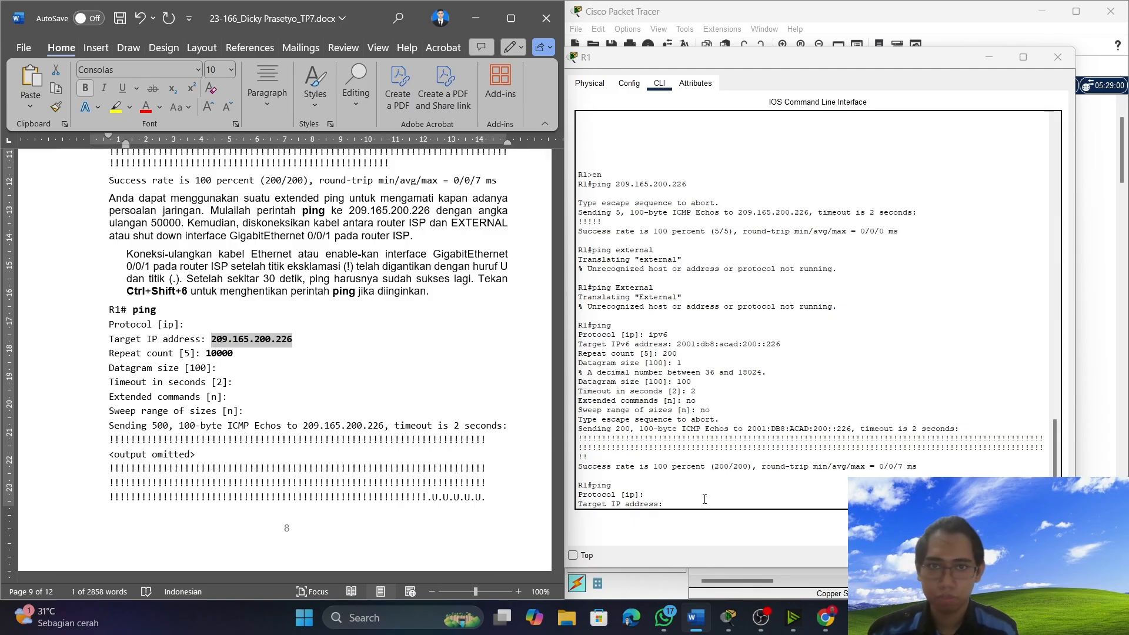
left_click(704, 500)
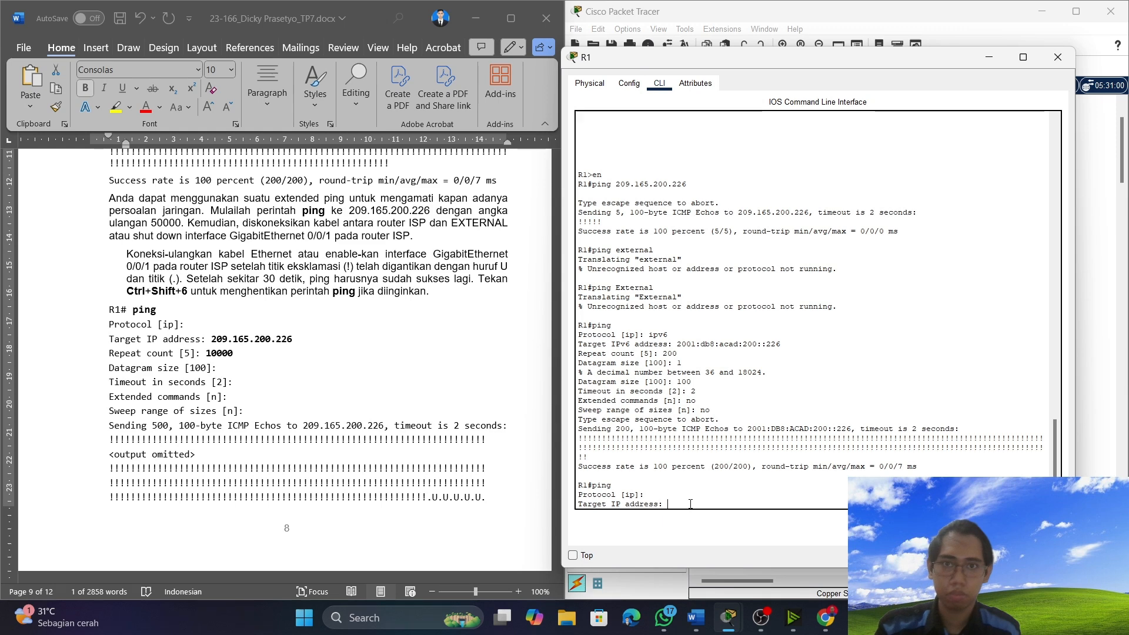
right_click(691, 504)
left_click(697, 528)
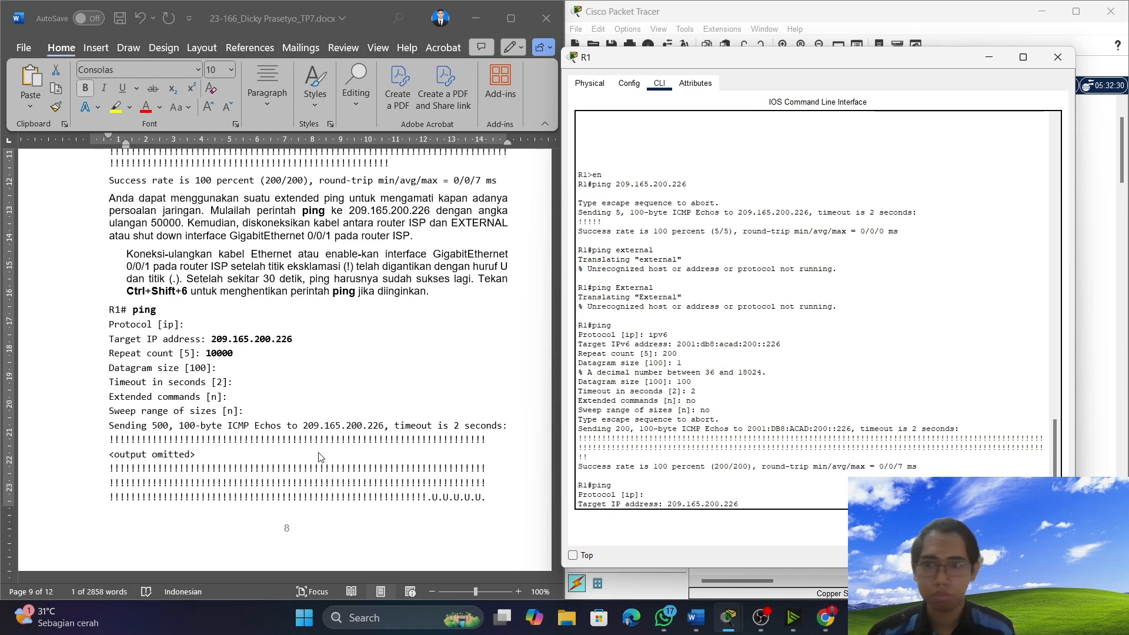
scroll(319, 457, "down", 8)
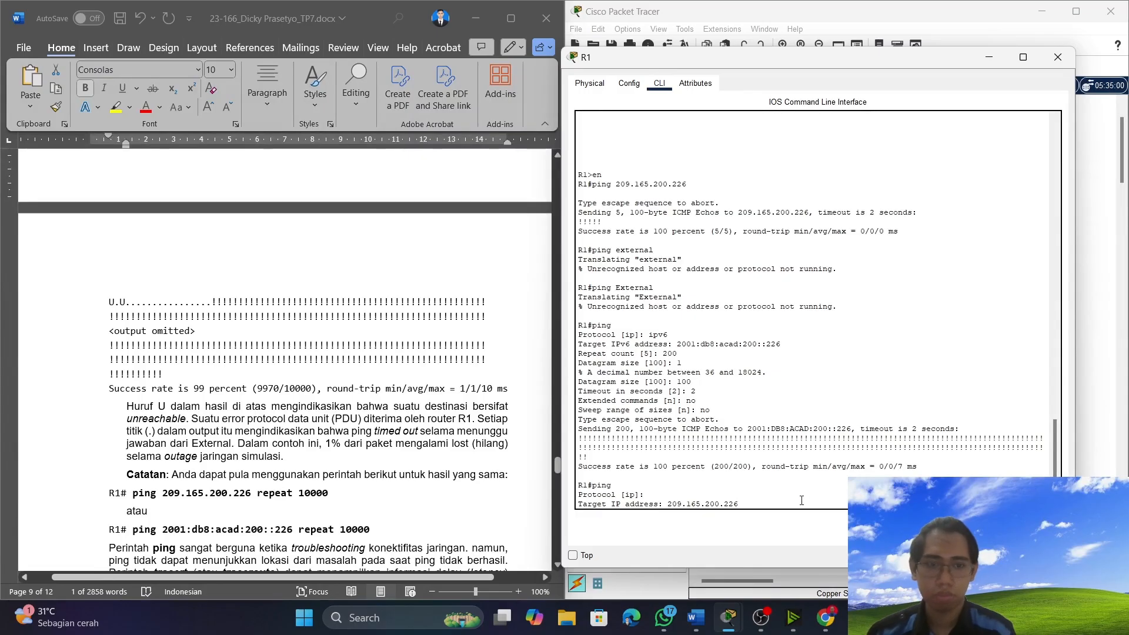
key("Return")
Set the repeat count to 10000, accept the defaults for the remaining ping options and run the ping.
scroll(100, 239, "up", 8)
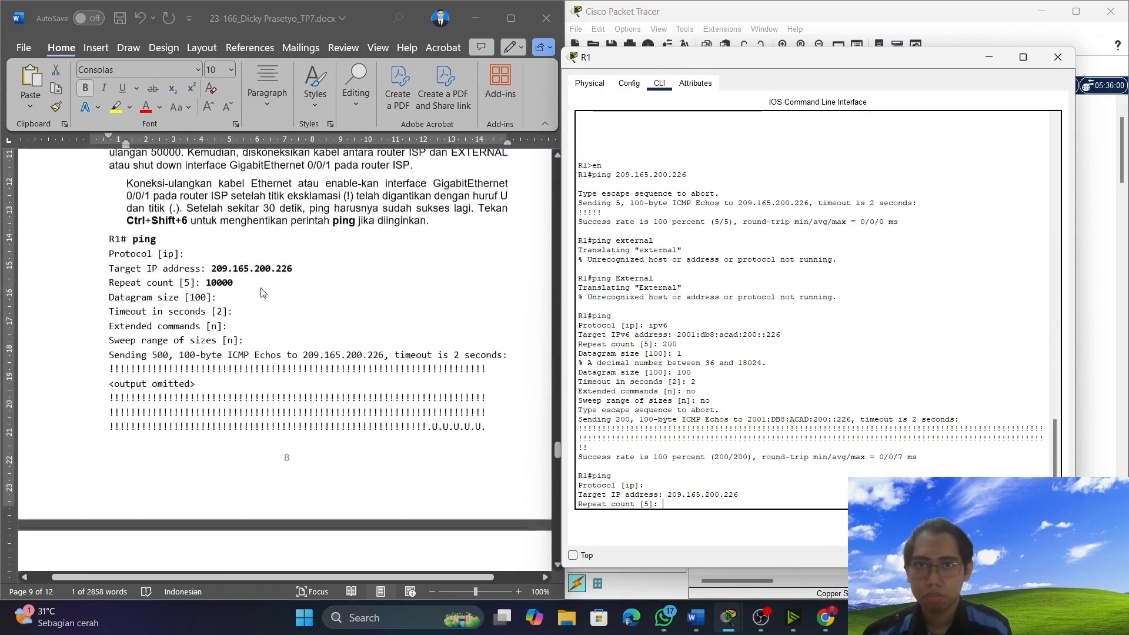
type("10")
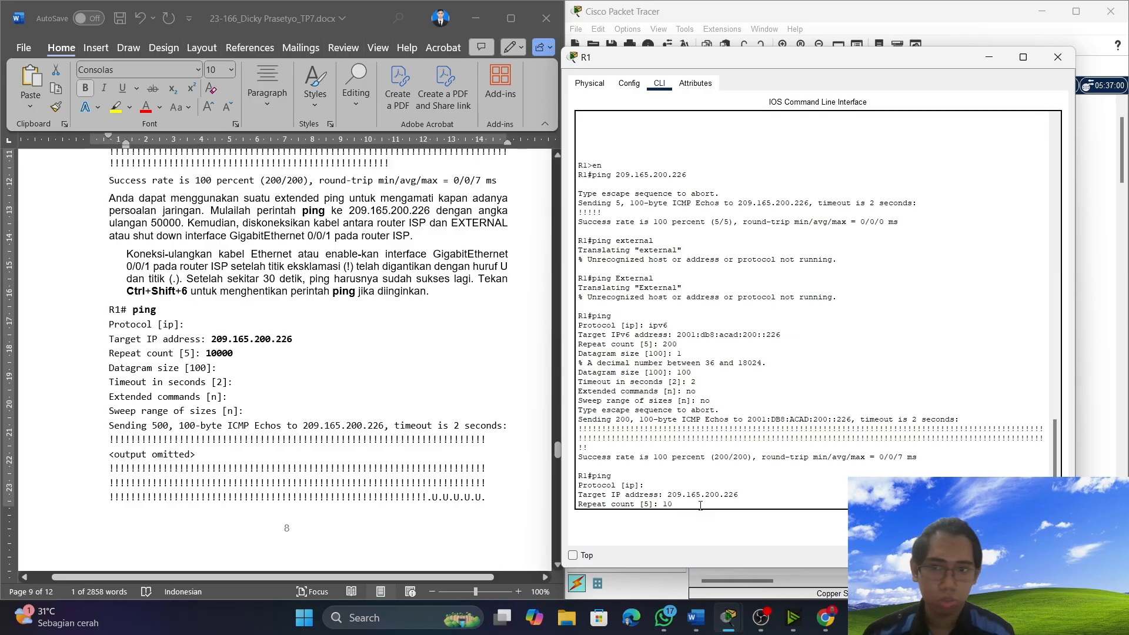
type("000")
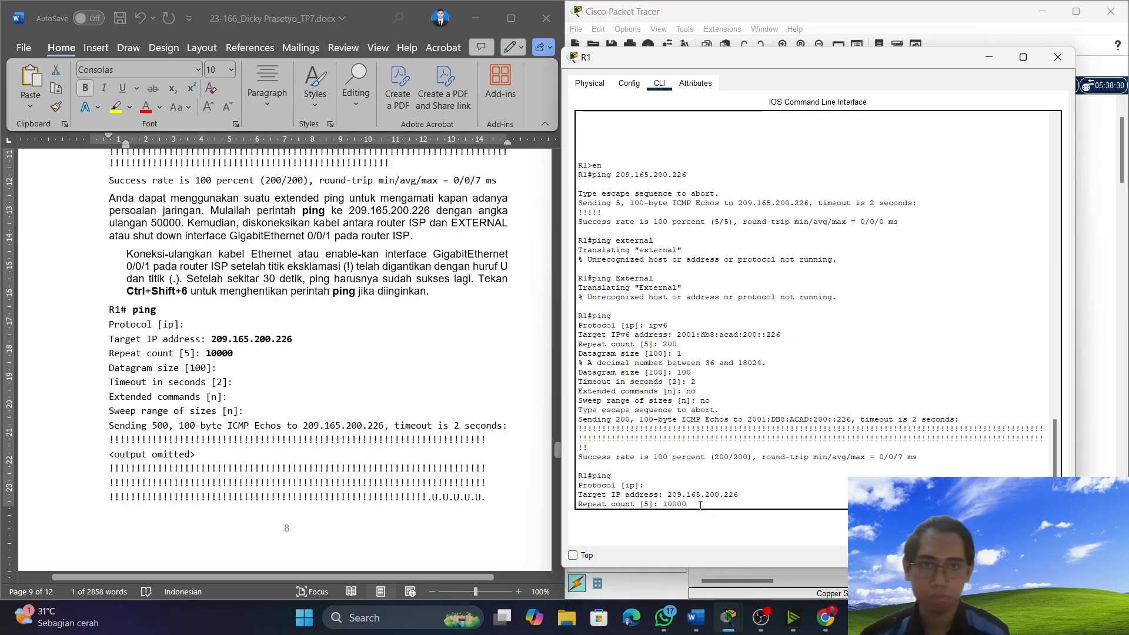
key("Return")
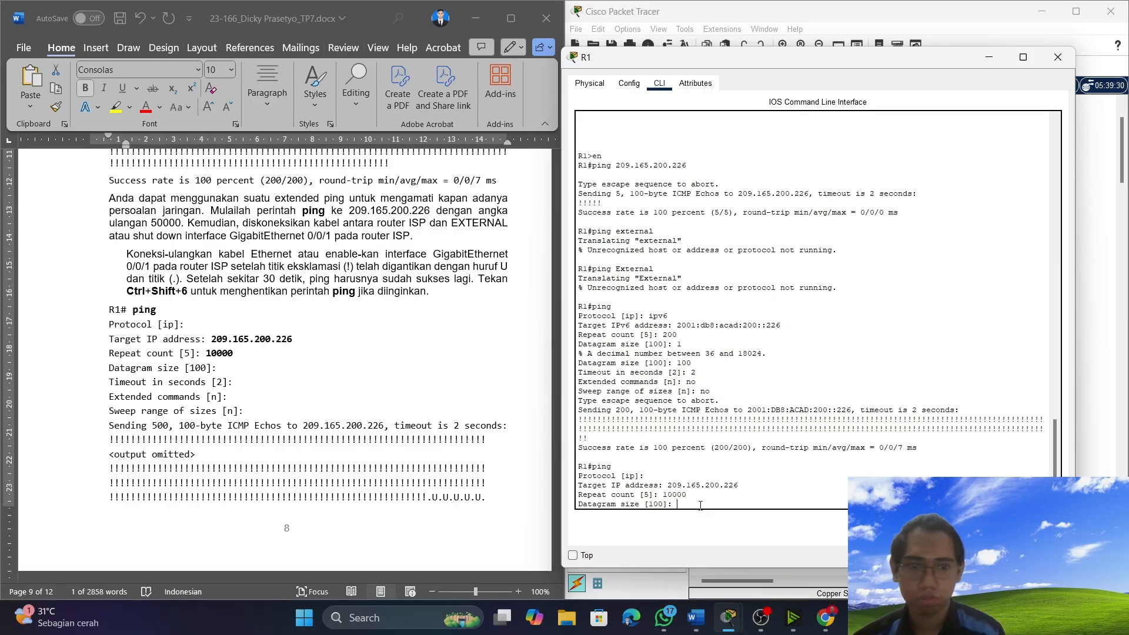
key("Return")
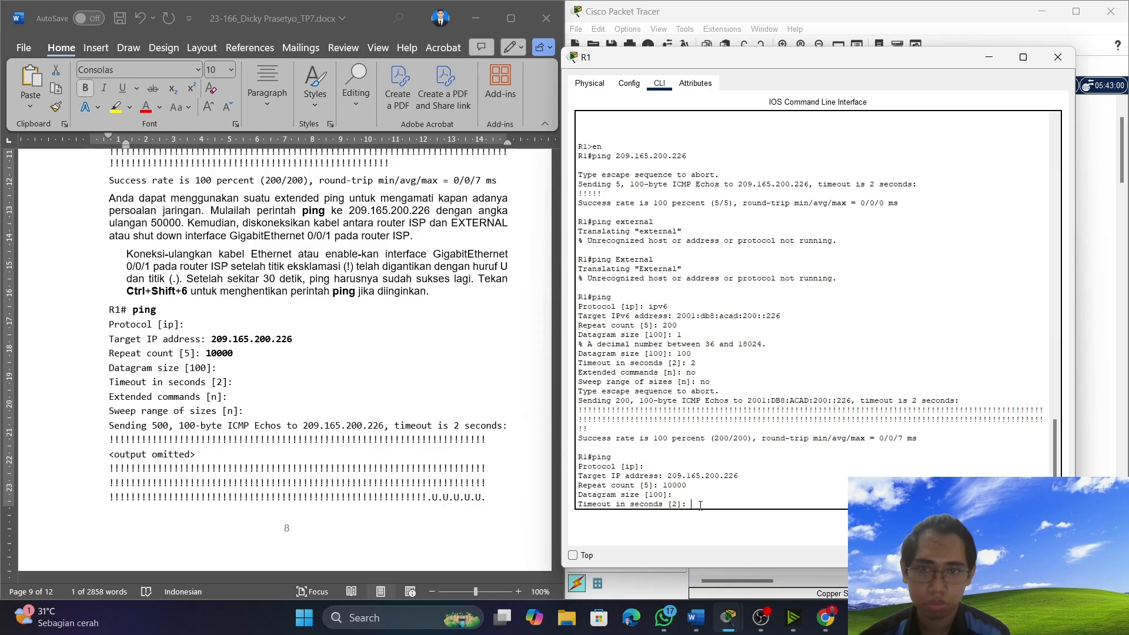
key("Return")
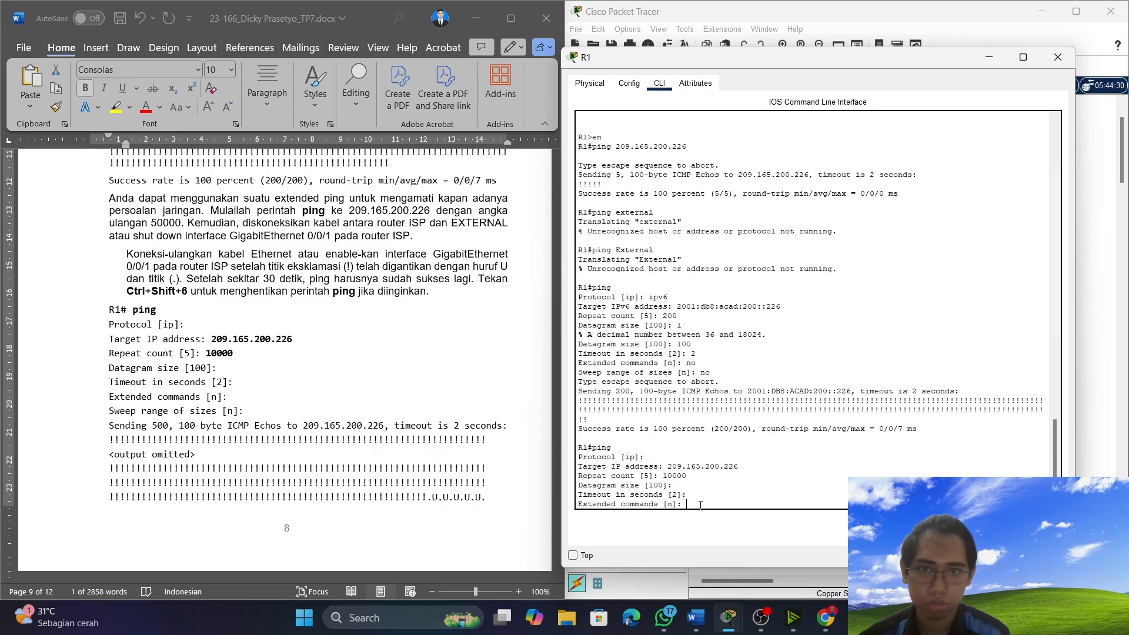
key("Return")
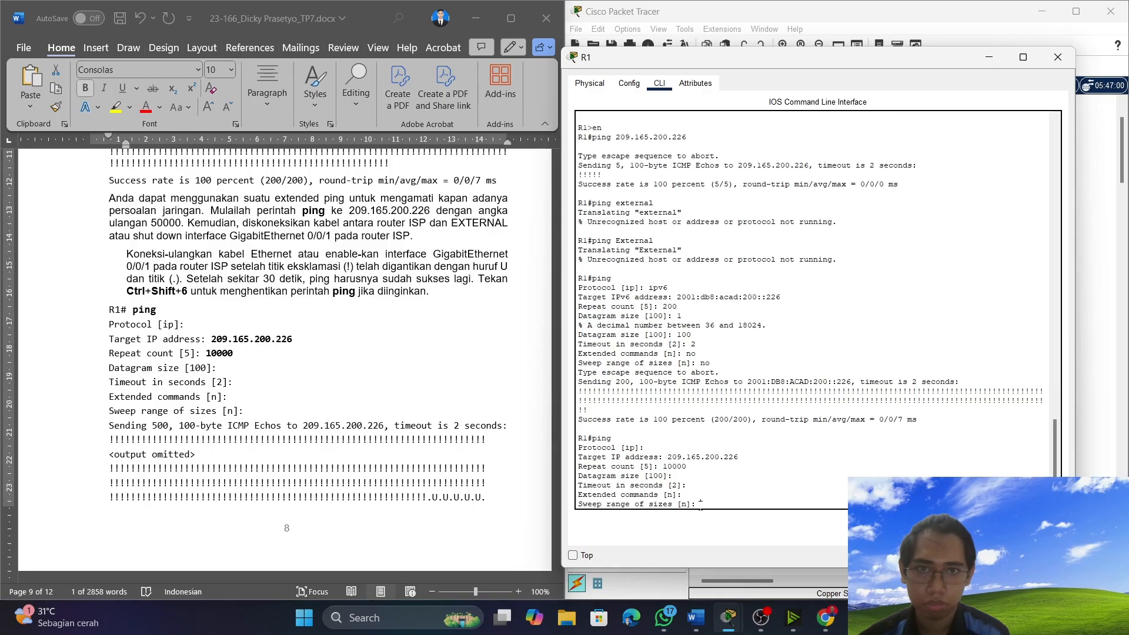
key("Return")
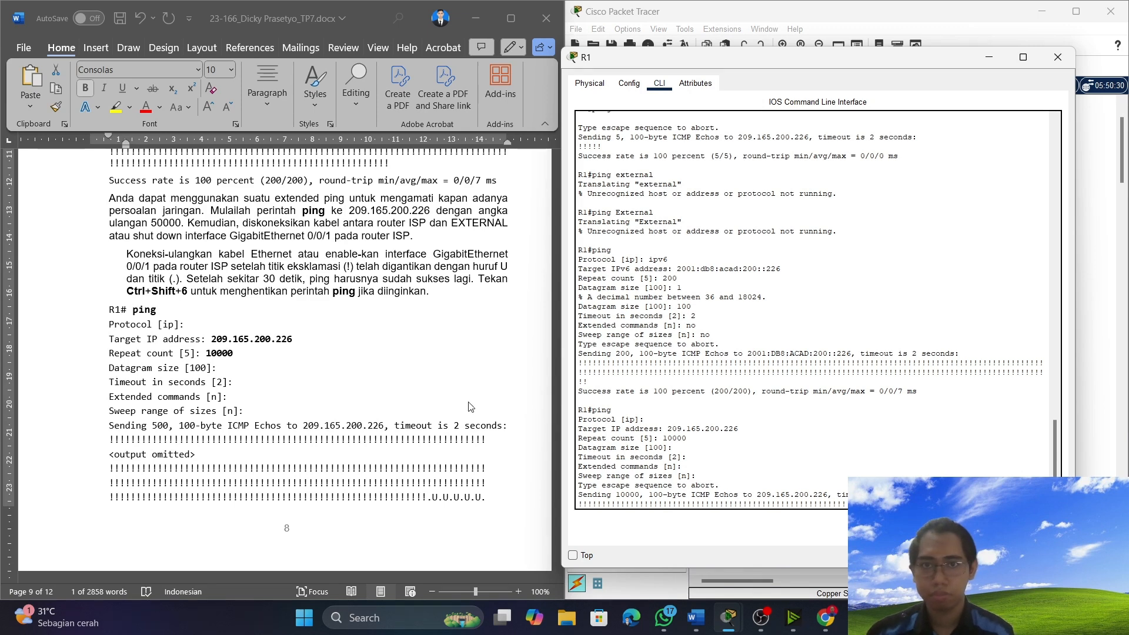
Review the extended ping instructions and sample output in Word while the ping runs, and put R1's console away.
scroll(470, 407, "down", 12)
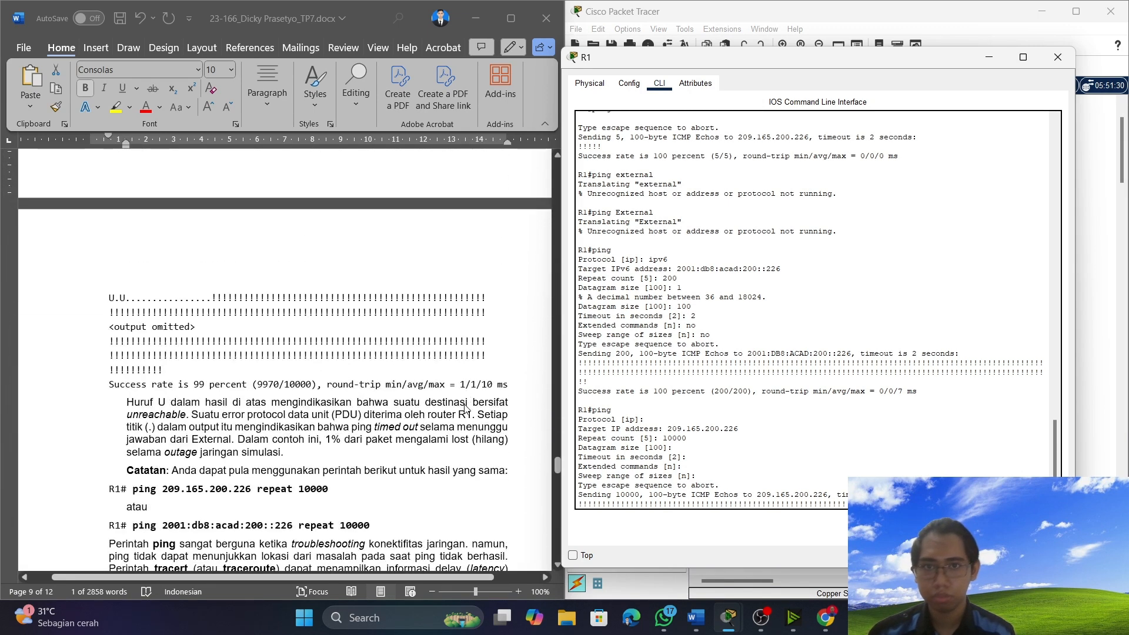
scroll(465, 407, "down", 4)
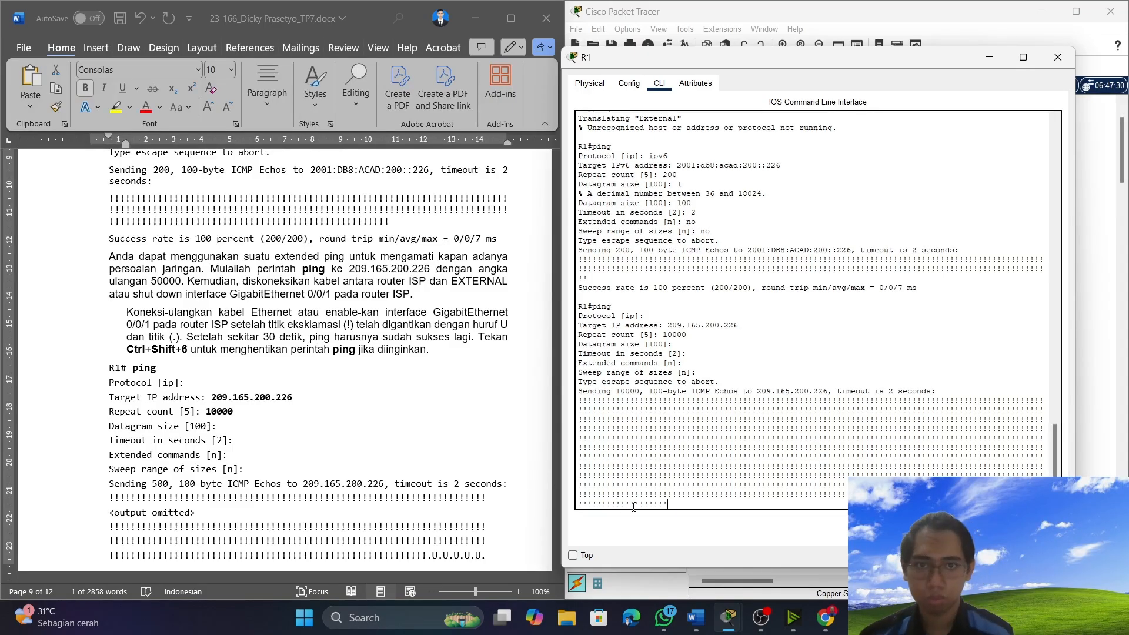
scroll(797, 472, "up", 2)
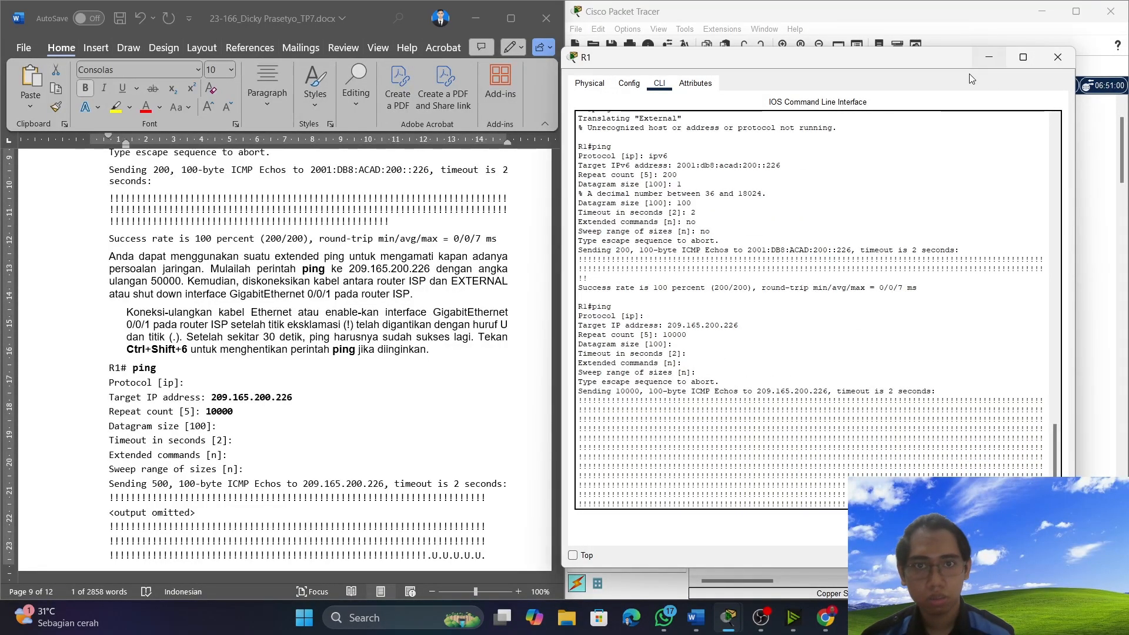
left_click(984, 52)
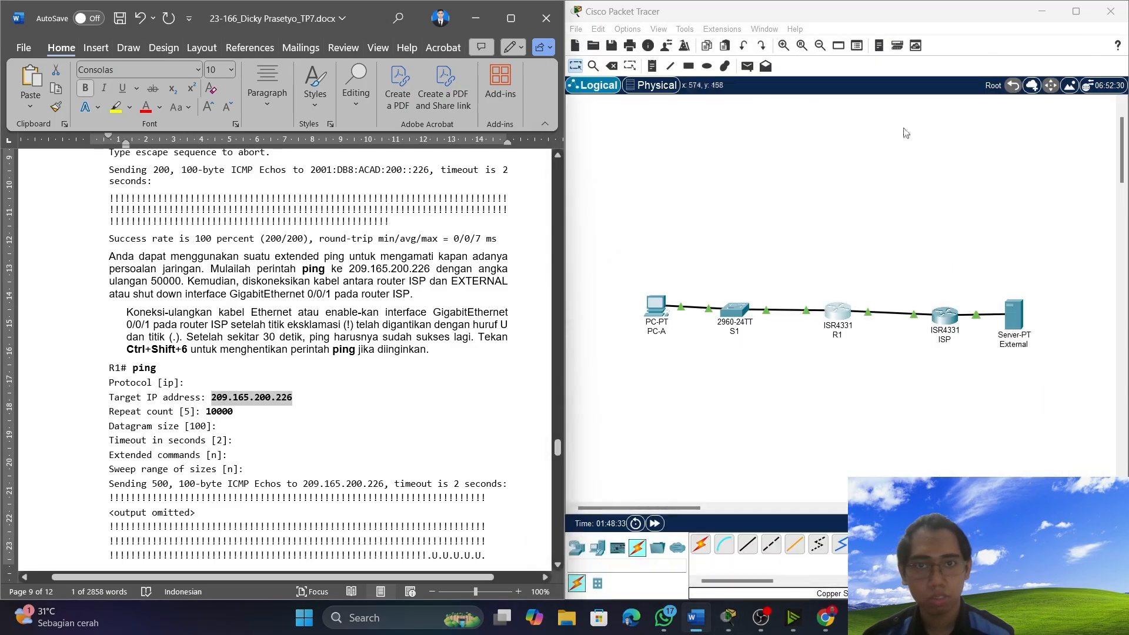
Find Langkah 1 of Latihan 3 in Word and open PC-A's command prompt for the tracert exercise.
scroll(294, 382, "down", 10)
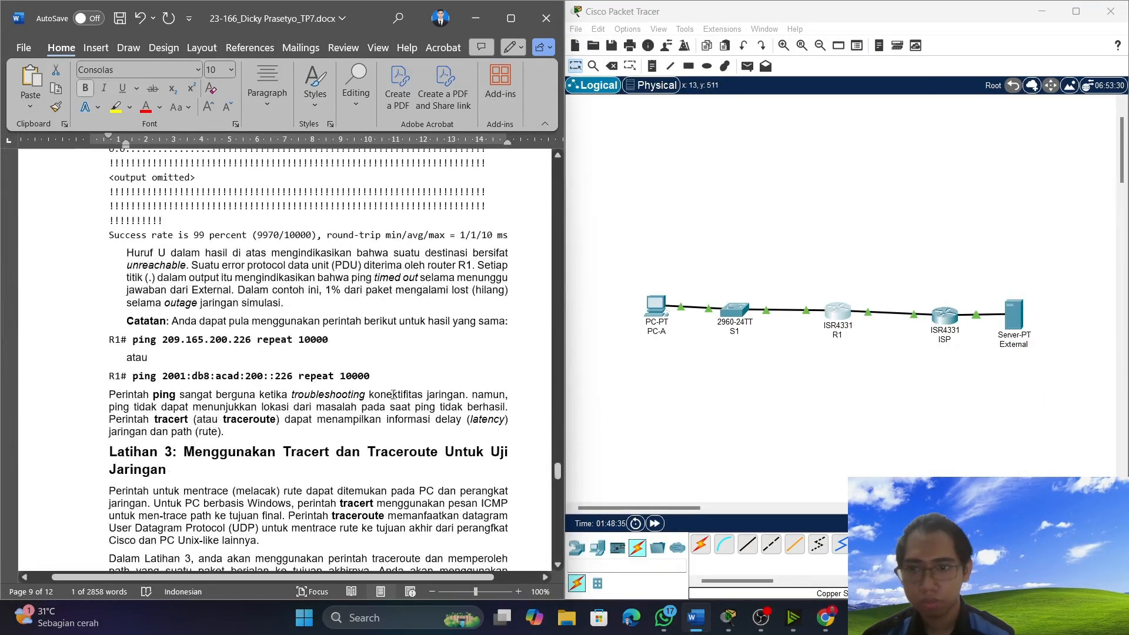
scroll(196, 357, "down", 6)
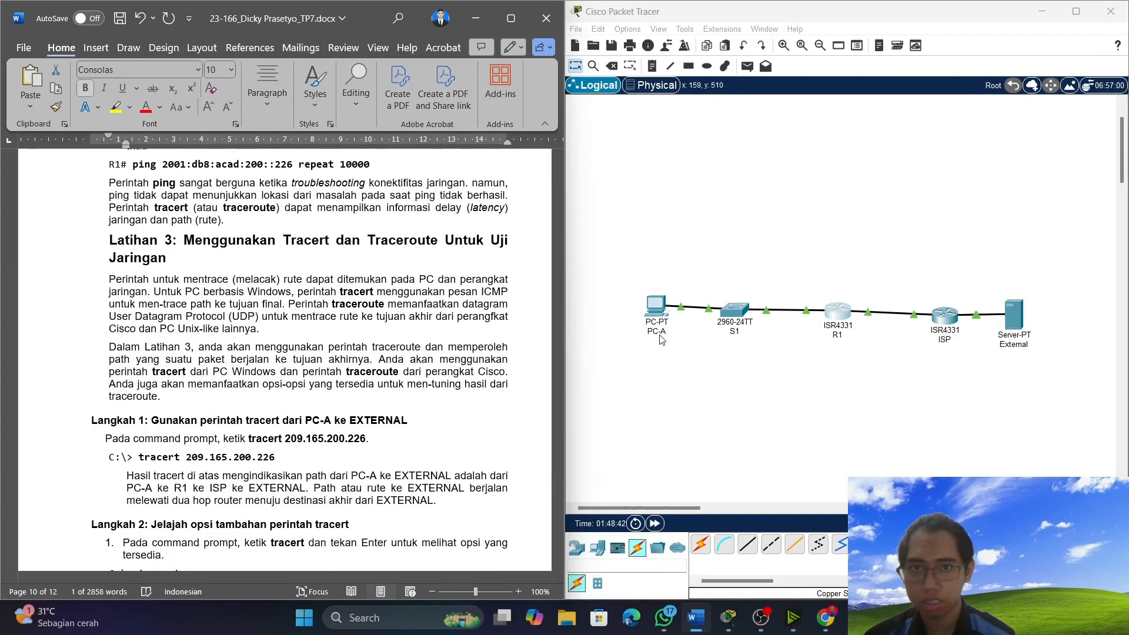
left_click(657, 308)
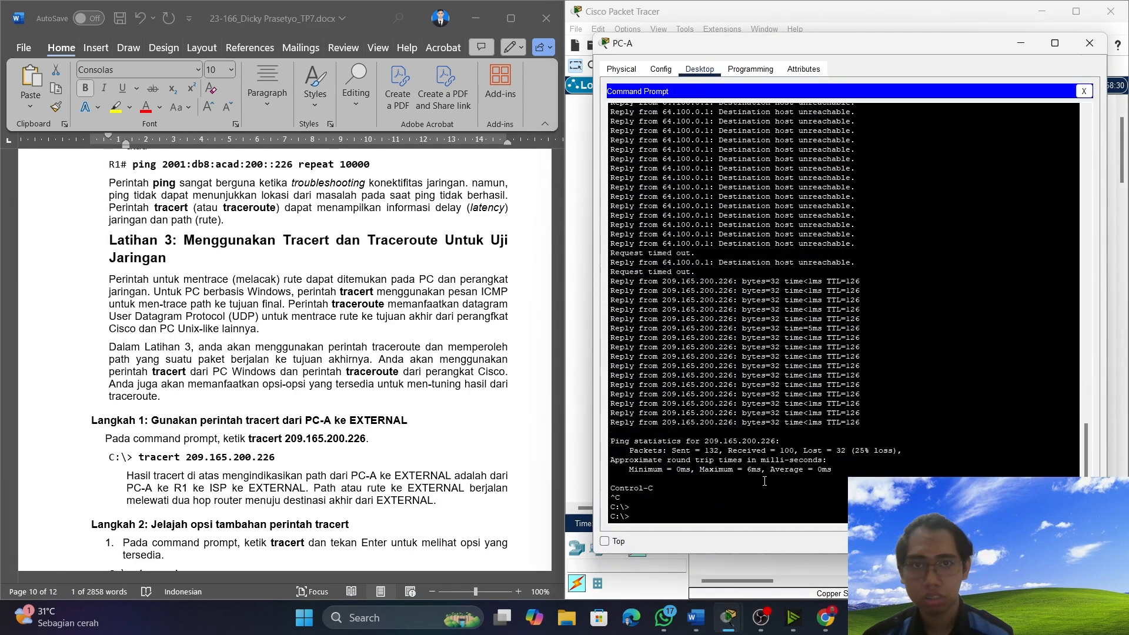
left_click(661, 515)
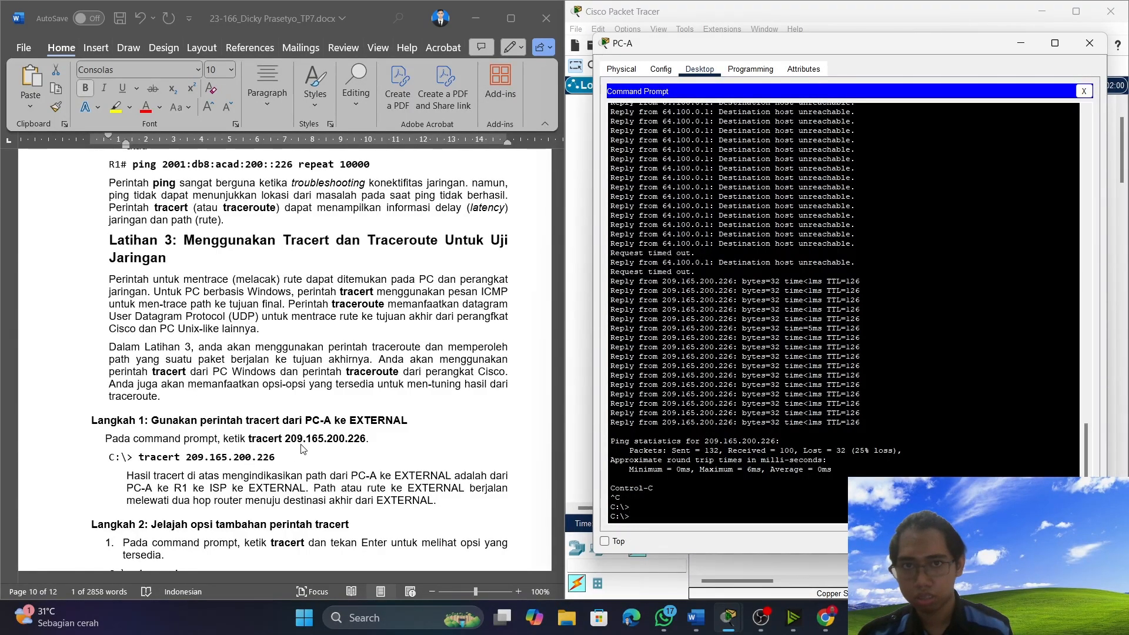
Try to run the command "tracert 209.165.200.226." copied from Langkah 1 in PC-A's command prompt, and check the instructions that follow.
left_click(375, 441)
left_click_drag(374, 441, 254, 446)
right_click(255, 445)
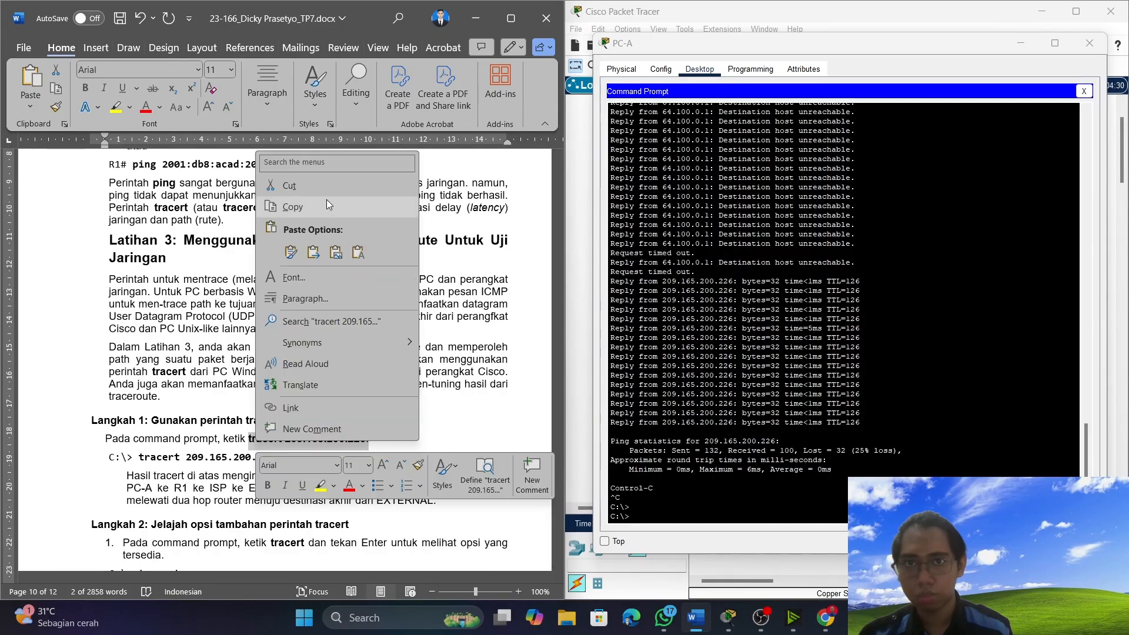
left_click(327, 201)
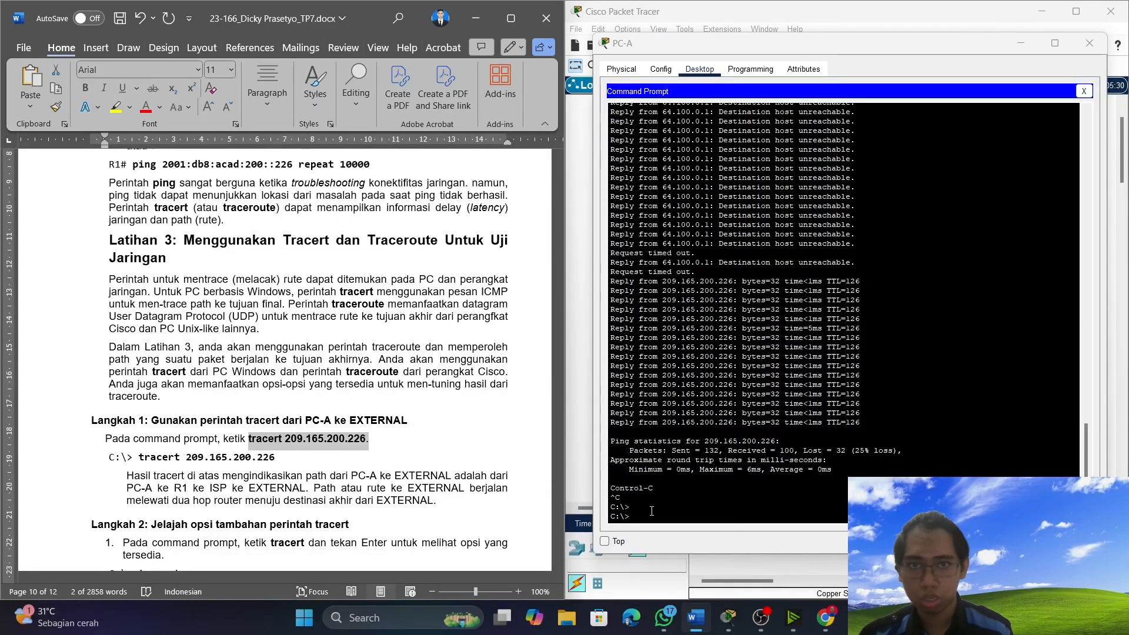
left_click(648, 516)
right_click(646, 517)
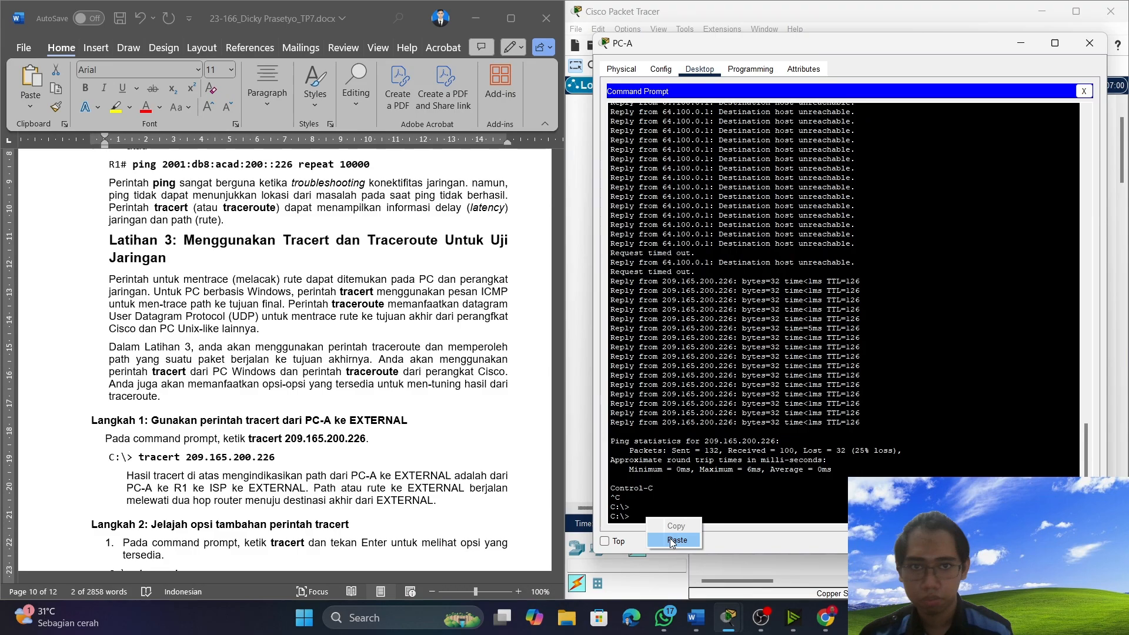
left_click(673, 536)
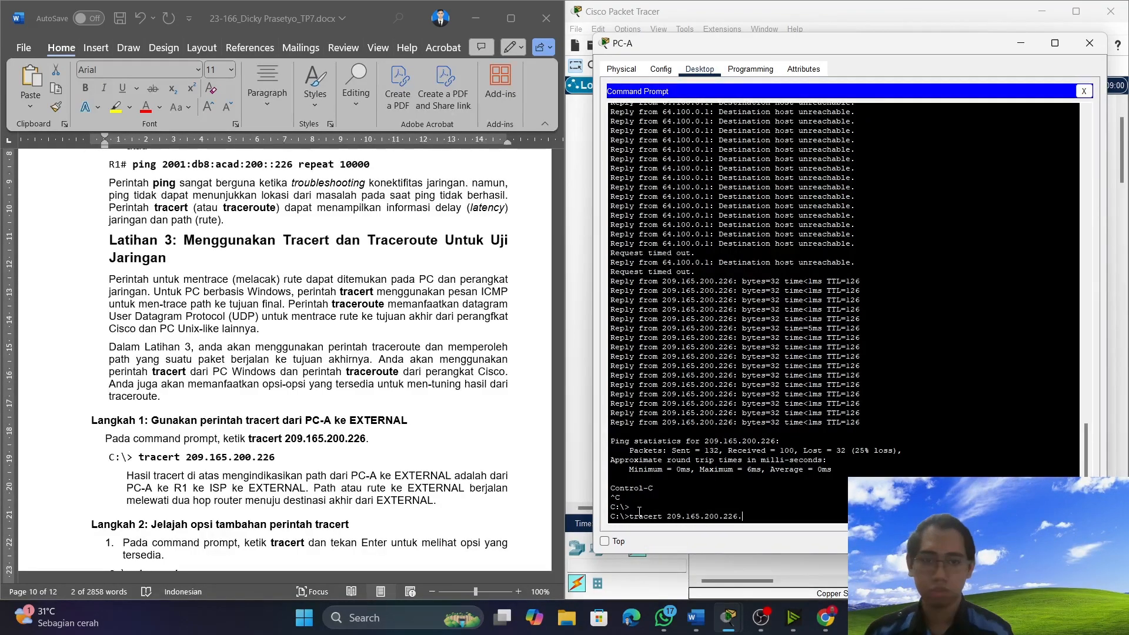
key("Return")
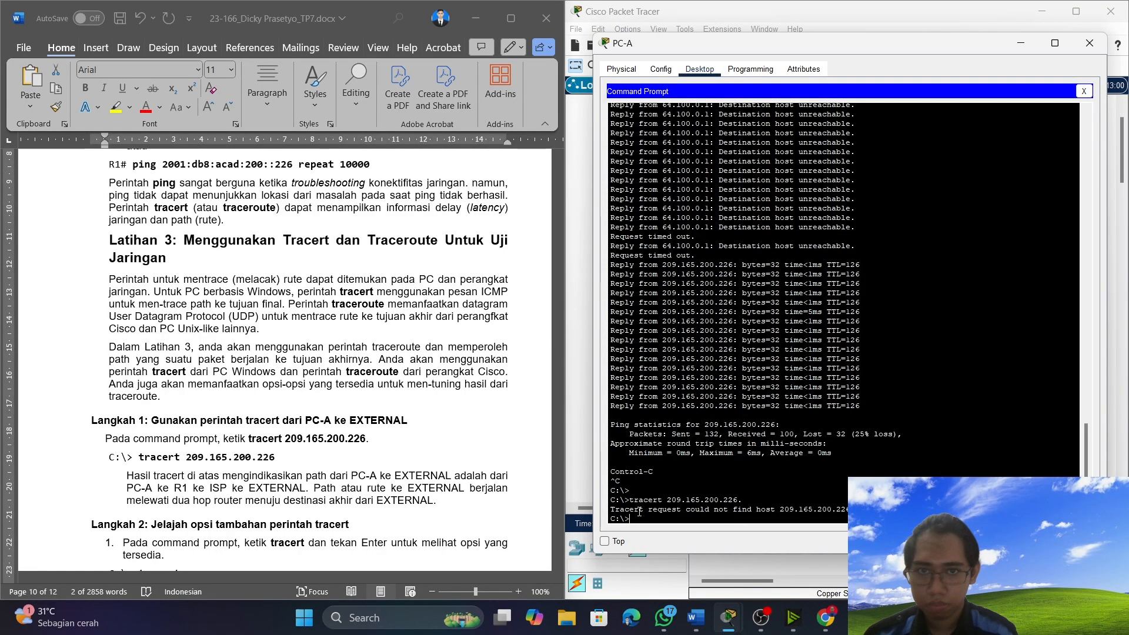
scroll(385, 432, "down", 5)
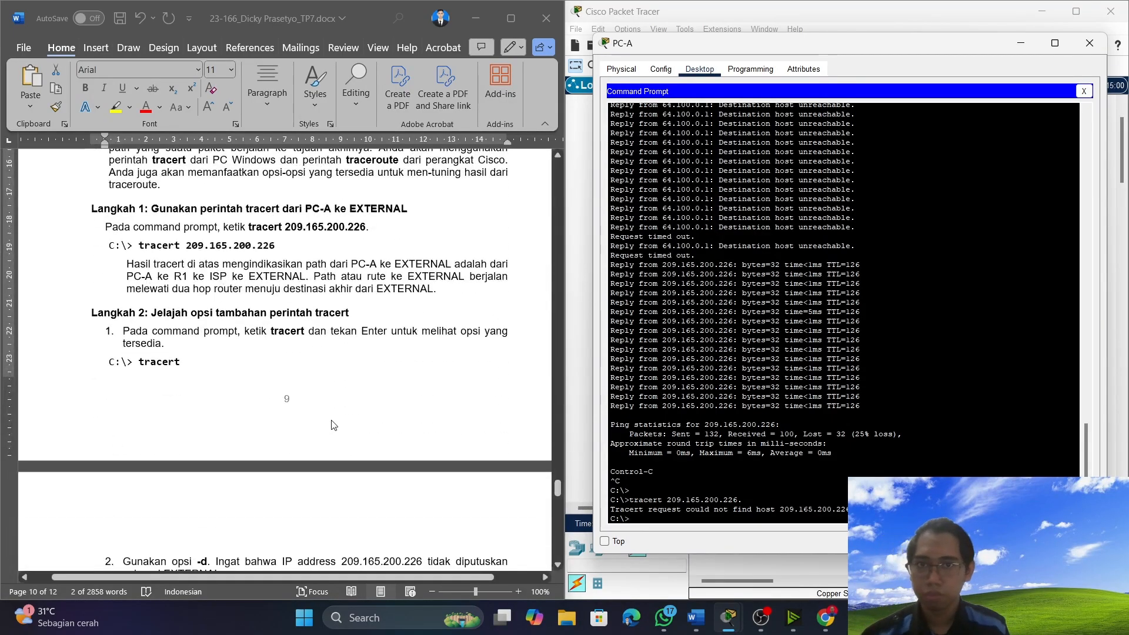
Run "tracert" without a target in PC-A's command prompt to list its options, as Langkah 2 asks.
scroll(333, 424, "down", 1)
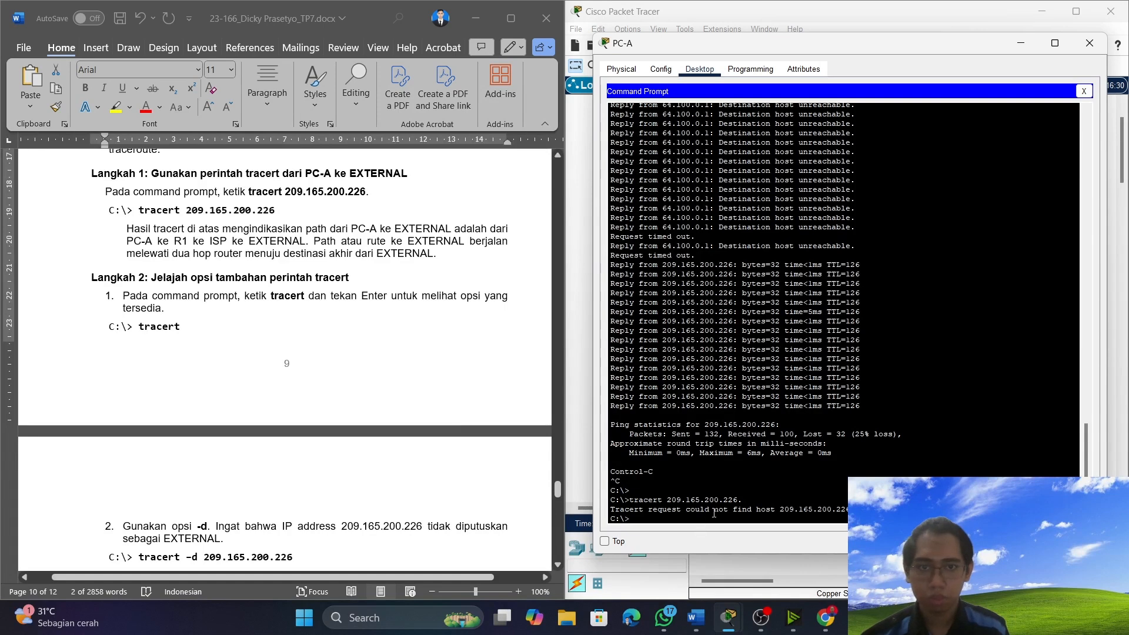
type("tracer")
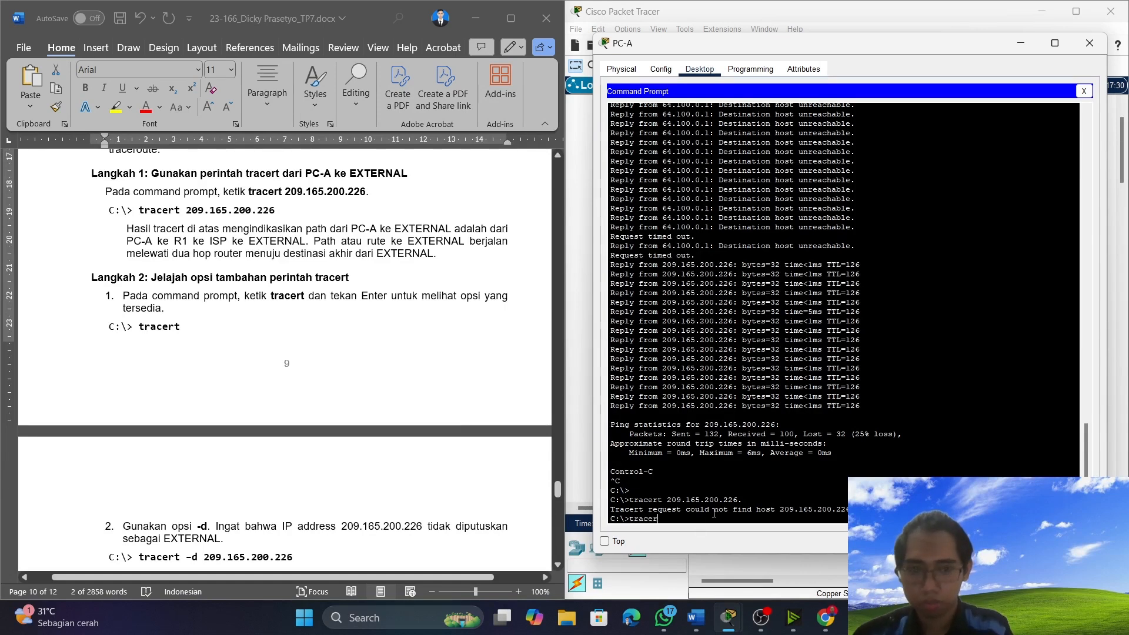
type("t")
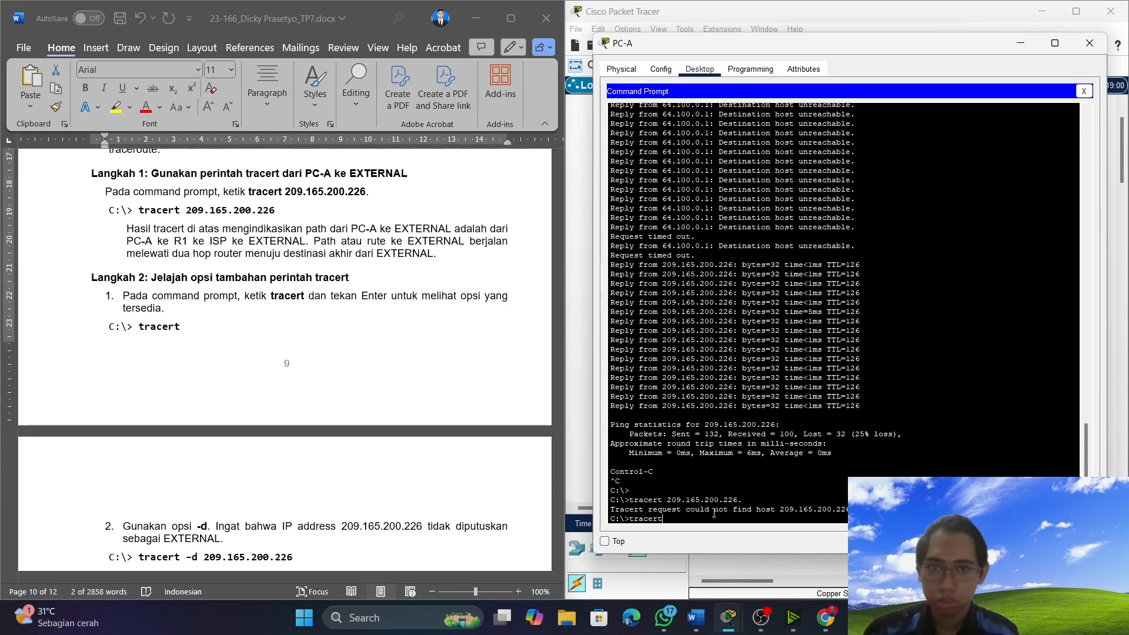
key("Return")
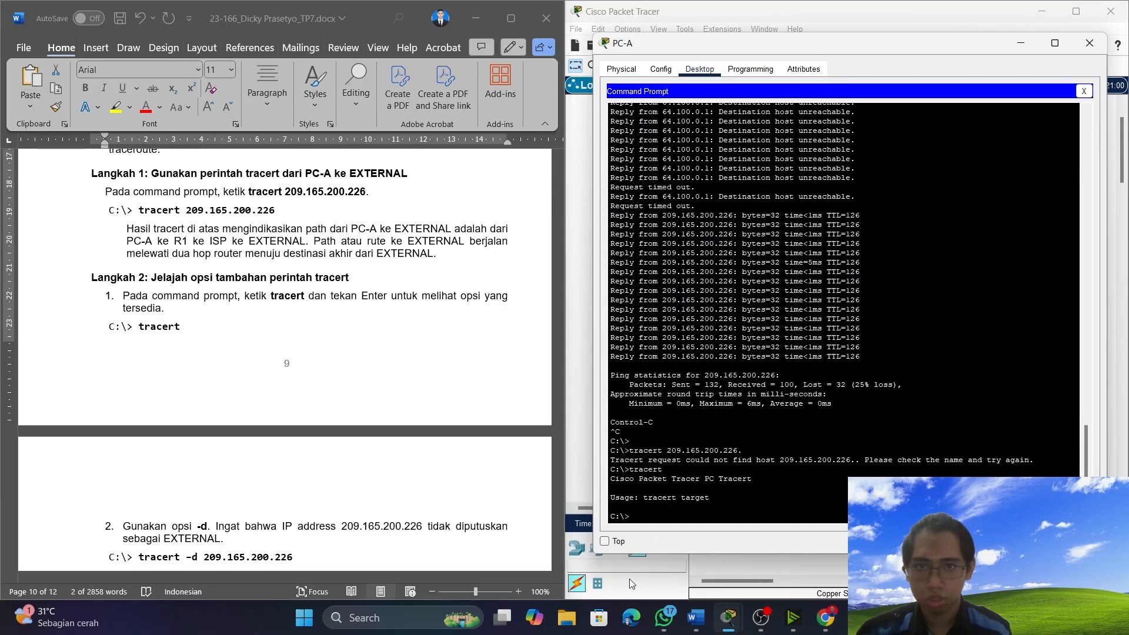
Copy the command "tracert -d 209.165.200.226" from item 2 of Langkah 2 in Word.
scroll(218, 322, "down", 5)
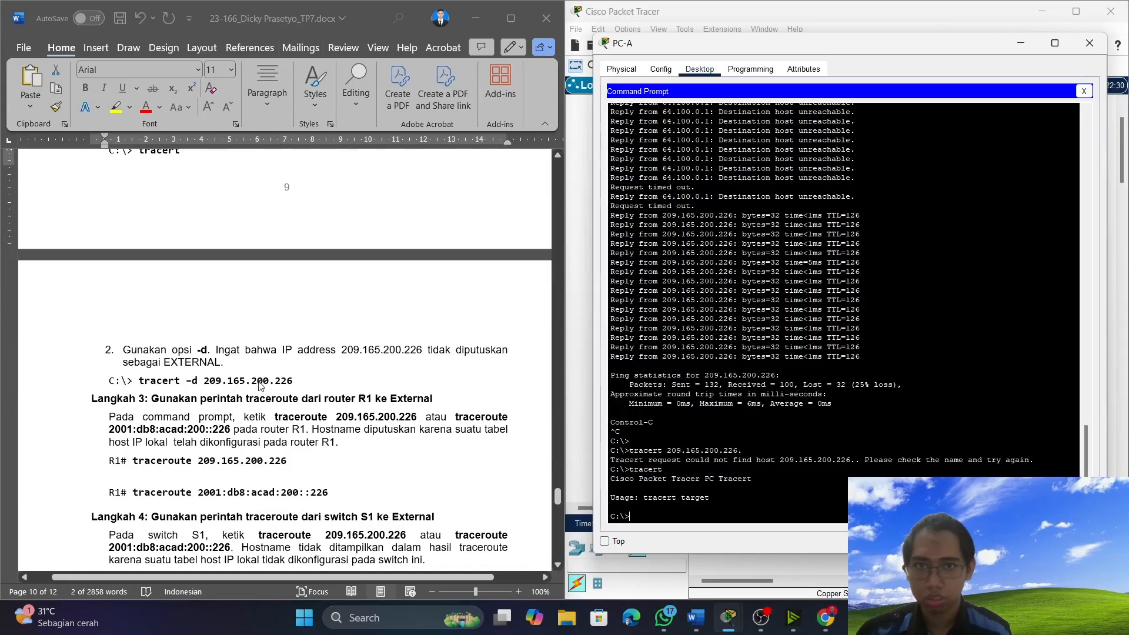
left_click(305, 378)
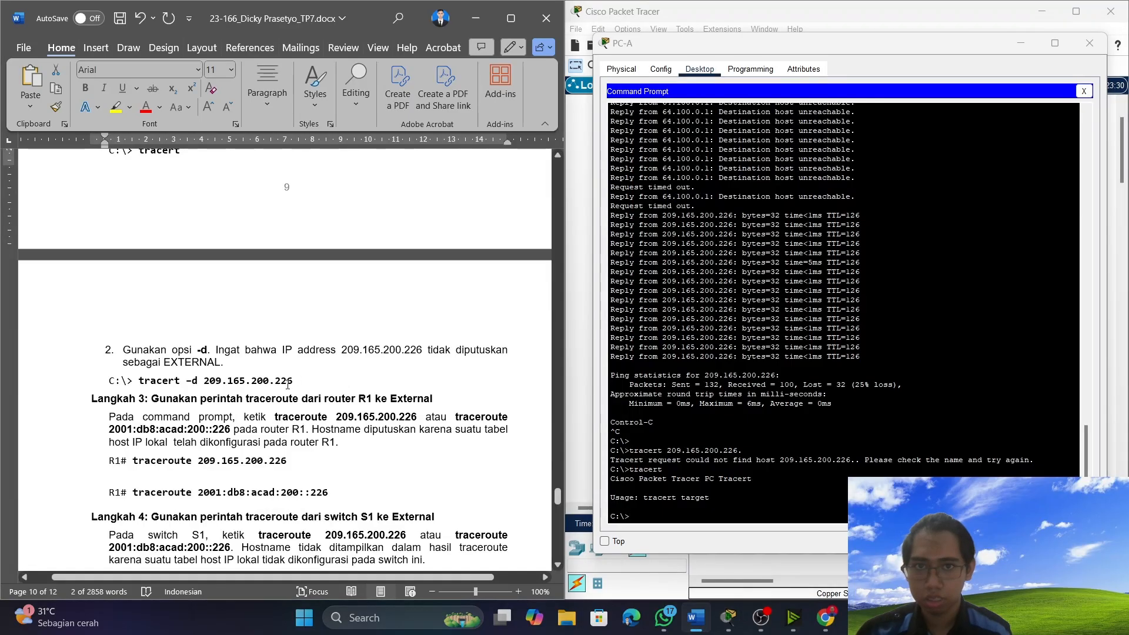
left_click_drag(294, 383, 140, 383)
right_click(163, 384)
left_click(235, 152)
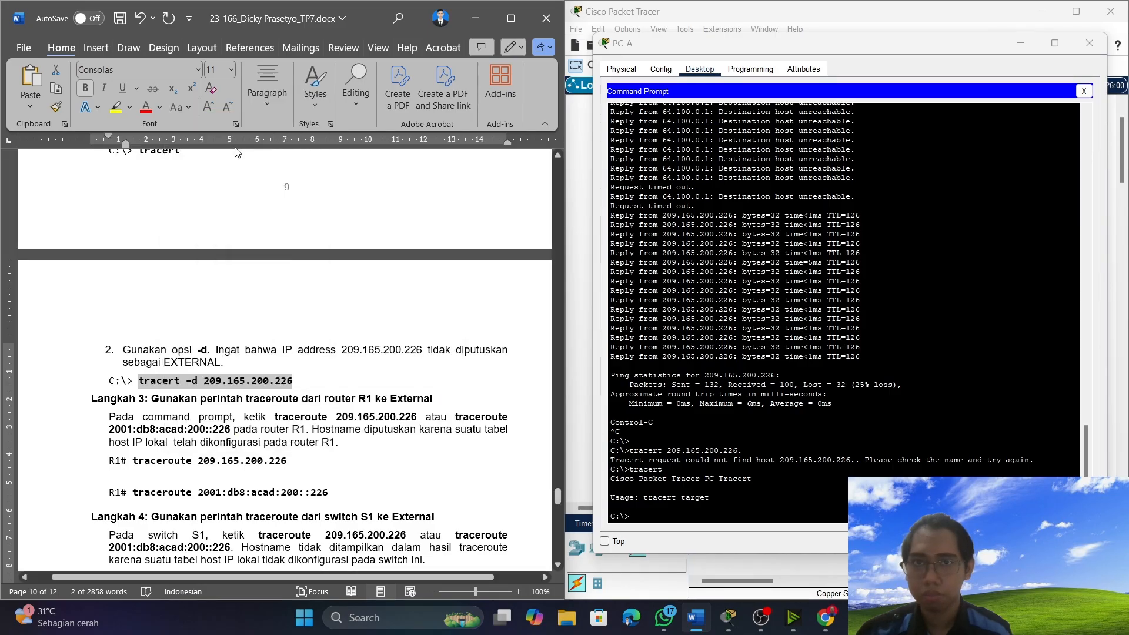
Paste the copied command into PC-A's command prompt, restore the hyphen before "d", and try to run "tracert -d 209.165.200.226".
left_click(655, 515)
right_click(655, 516)
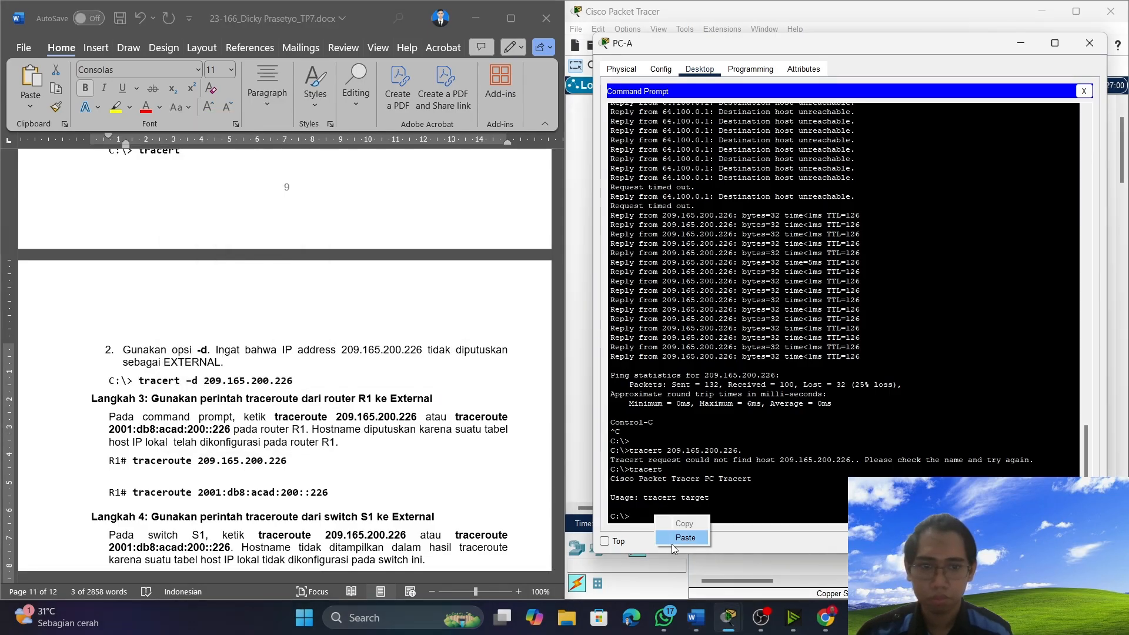
left_click(675, 538)
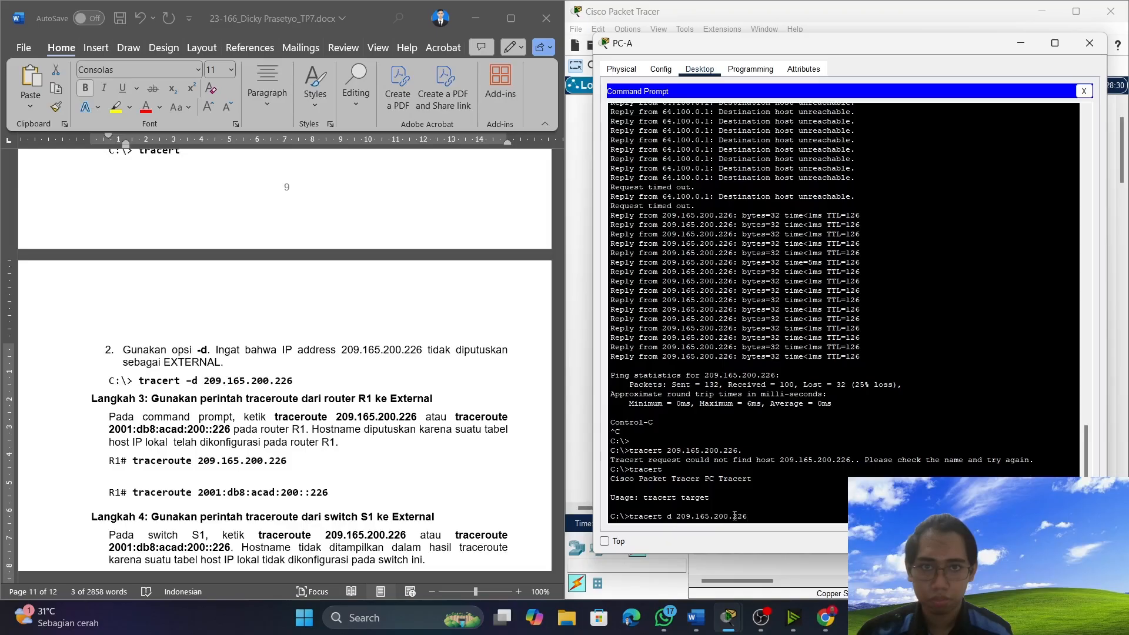
key("Left")
key("Left")
key("Left")
key("Left")
key("Left")
key("Left")
key("Left")
key("Left")
key("Left")
key("Left")
key("Left")
key("Left")
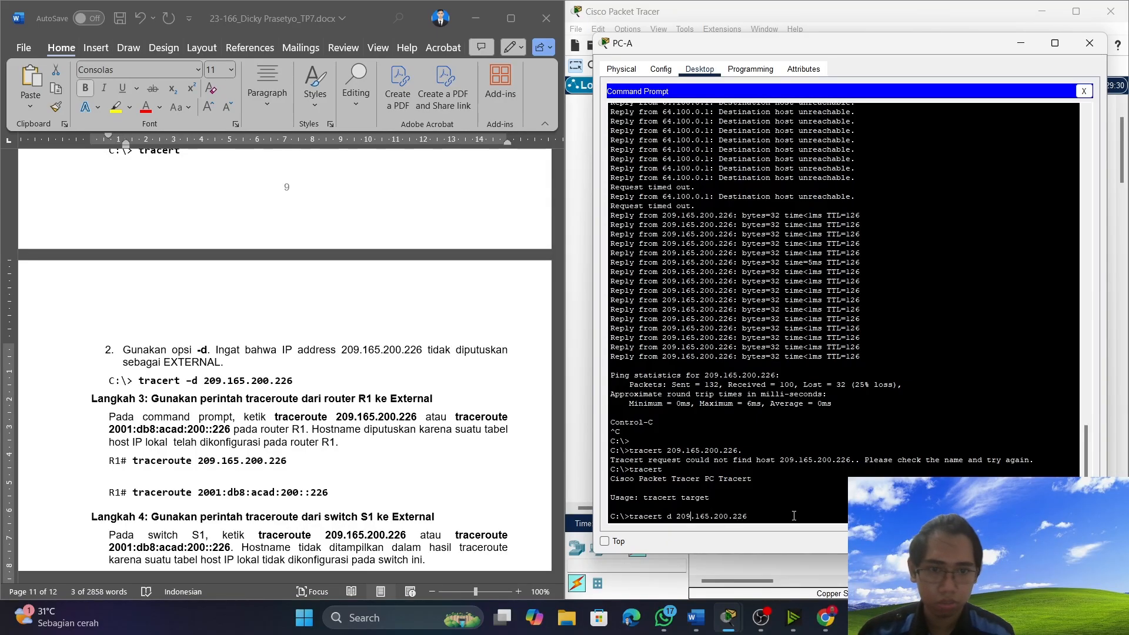
type("-")
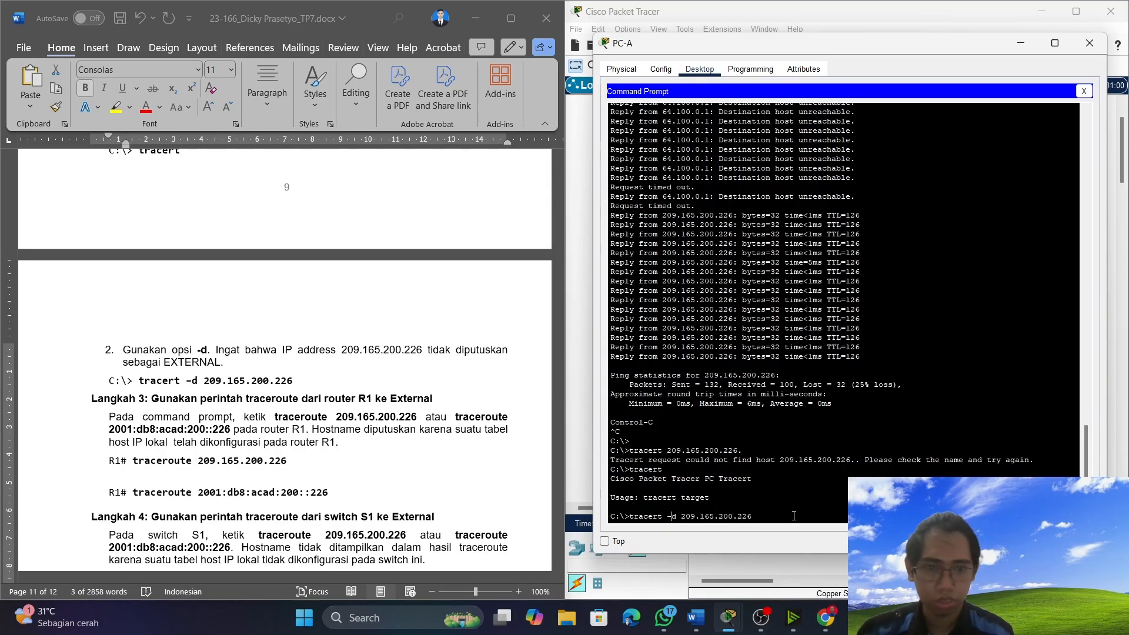
key("Return")
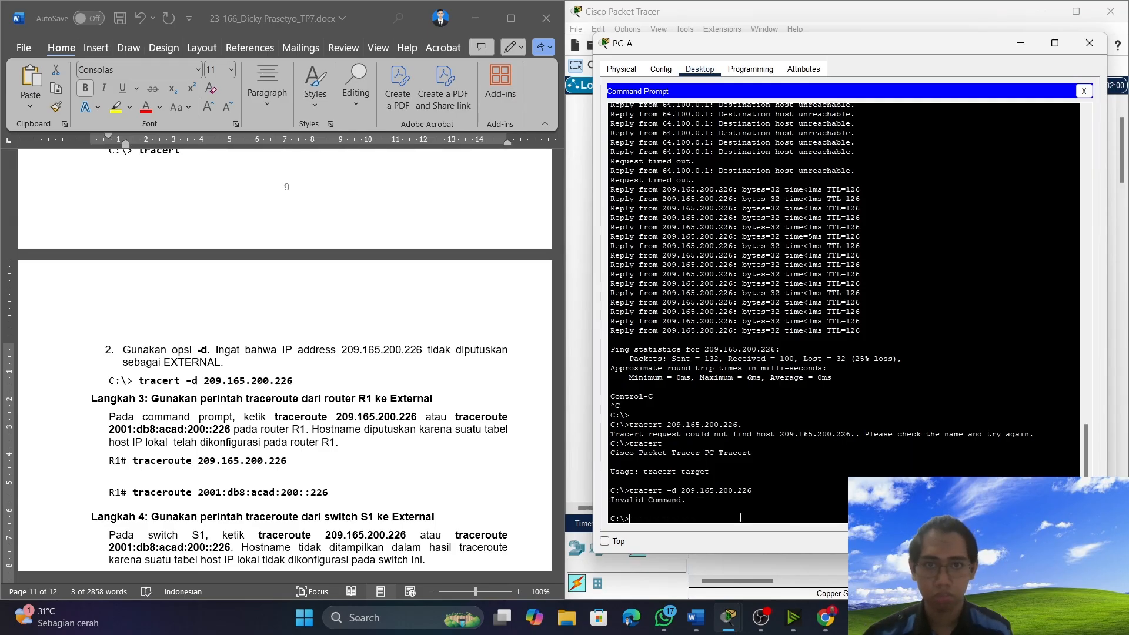
Find Langkah 3 in Word and copy the command "traceroute 209.165.200.226" meant for router R1.
scroll(330, 472, "down", 1)
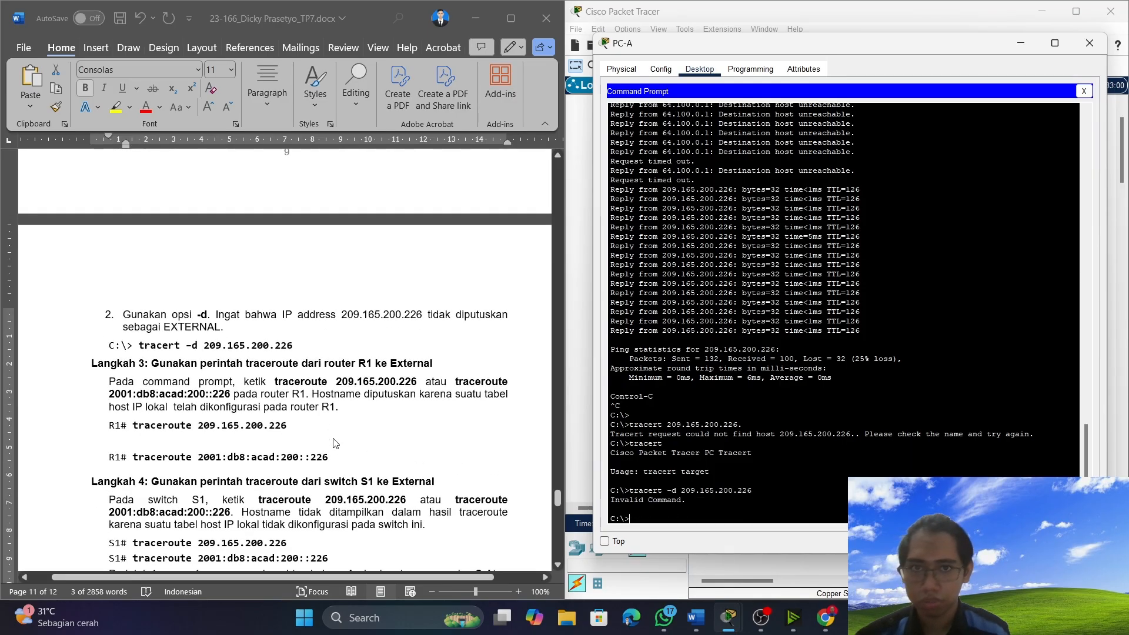
scroll(293, 427, "down", 3)
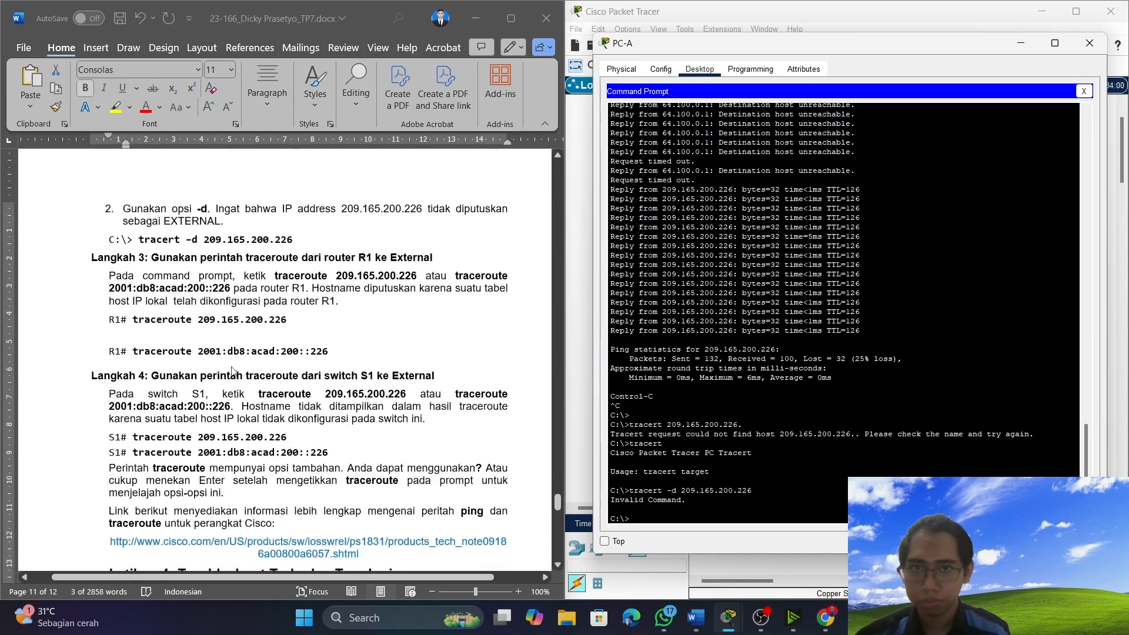
left_click(336, 348)
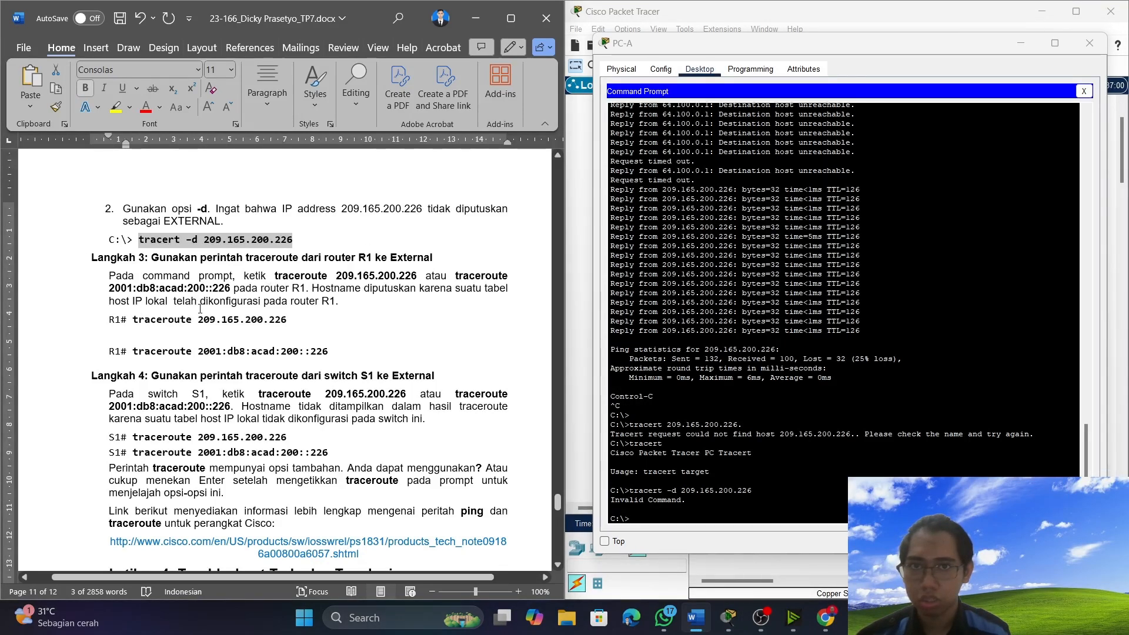
scroll(200, 309, "down", 2)
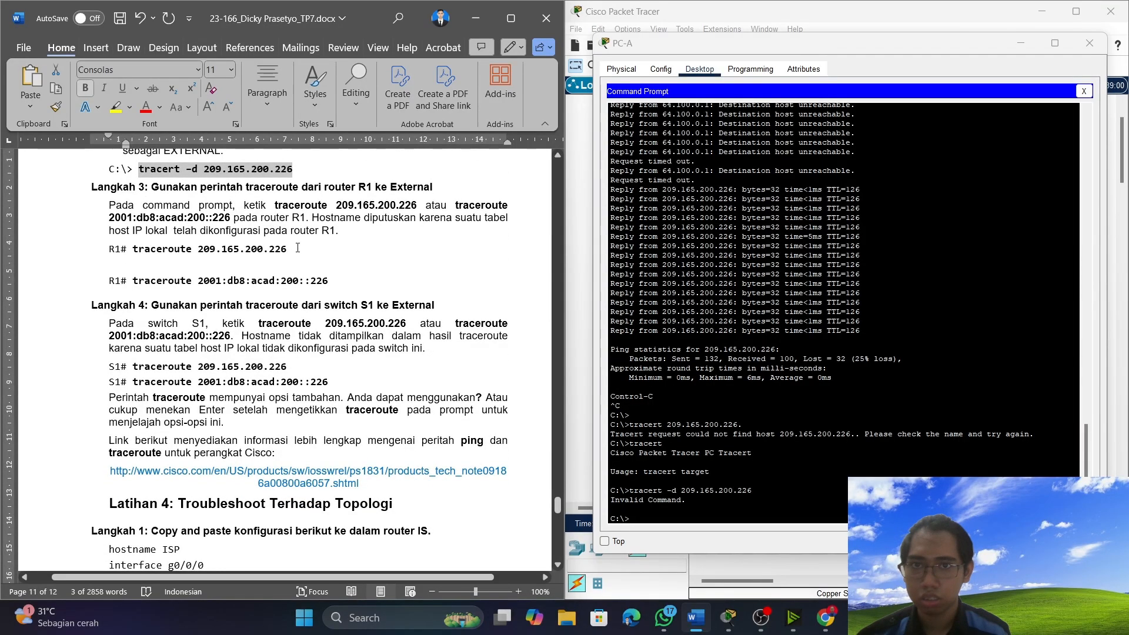
left_click_drag(287, 249, 151, 257)
right_click(152, 257)
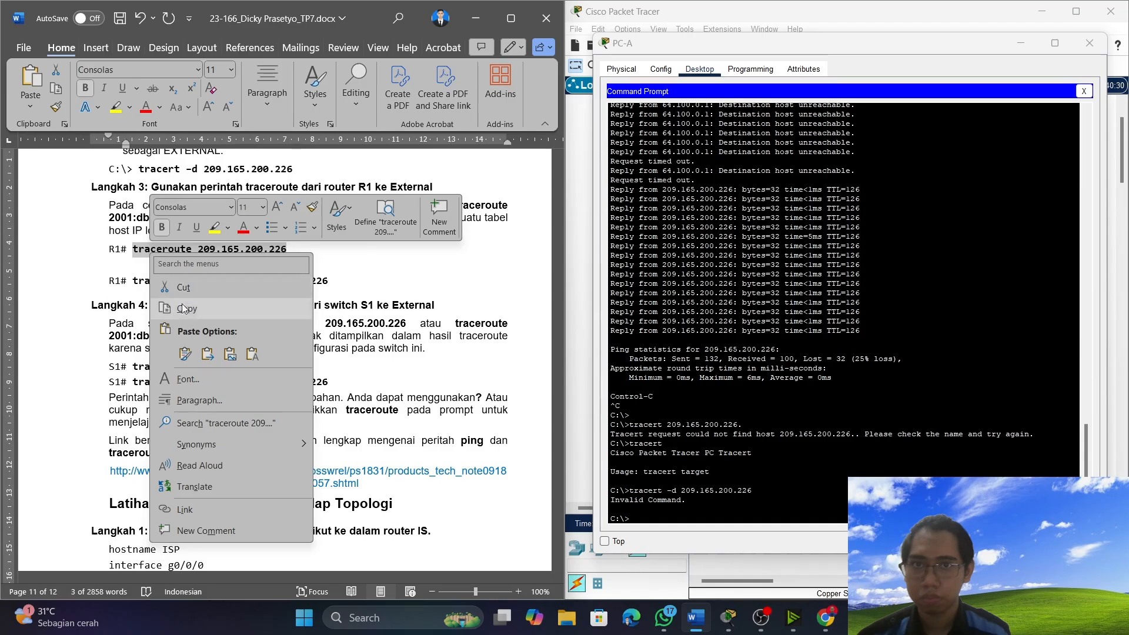
left_click(195, 307)
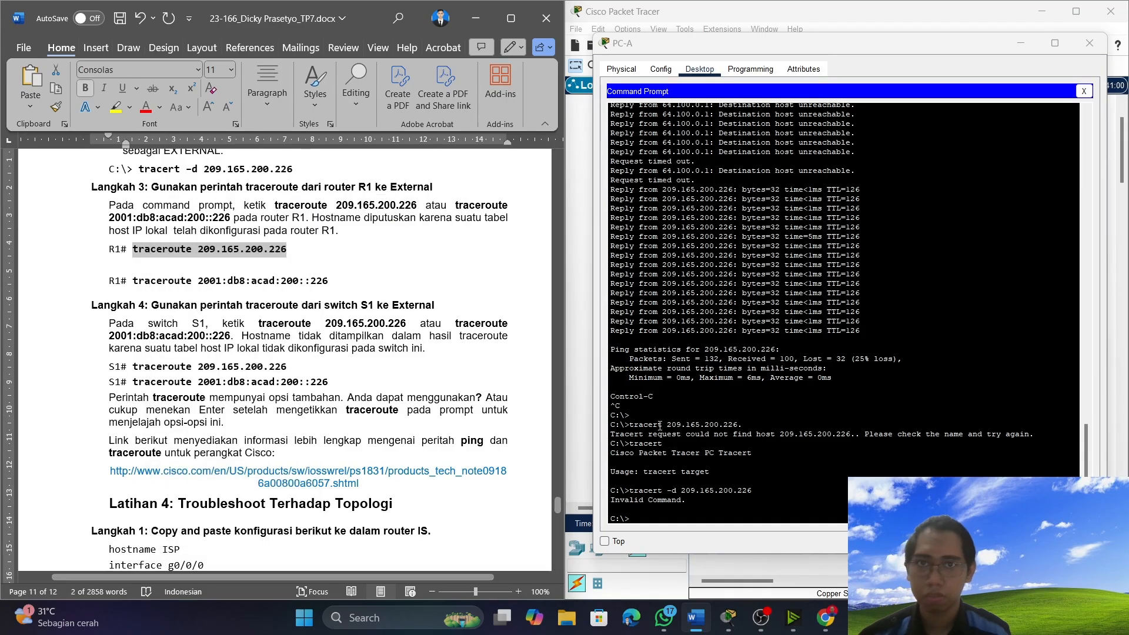
Put PC-A's command prompt away, reopen R1's console and abort the extended ping that is still running.
right_click(668, 520)
left_click(698, 538)
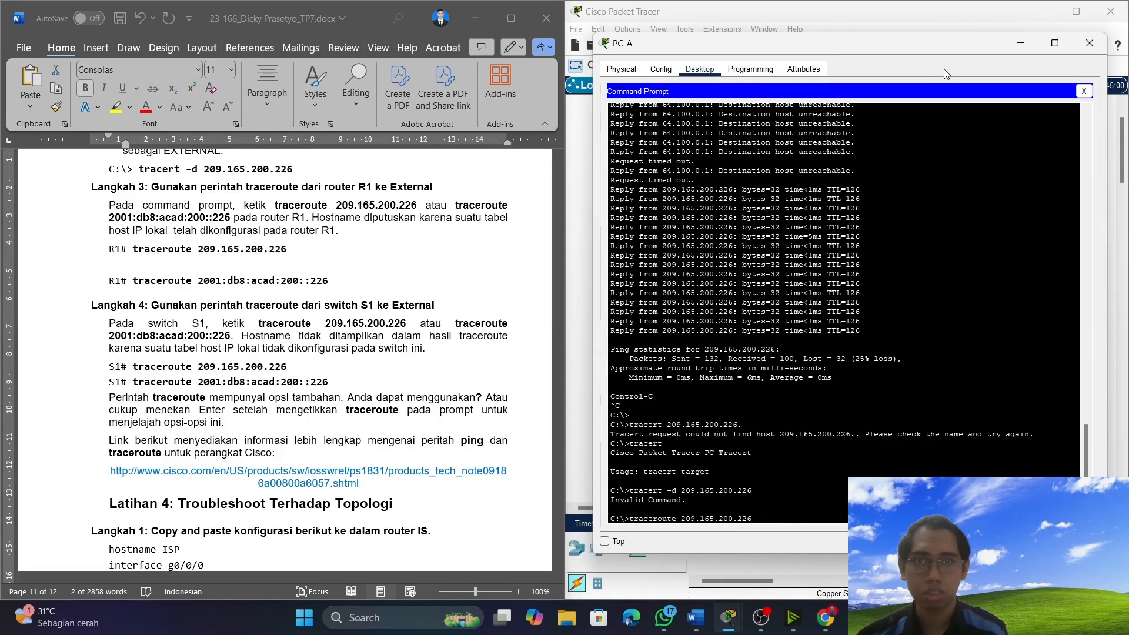
left_click(1025, 47)
left_click(849, 321)
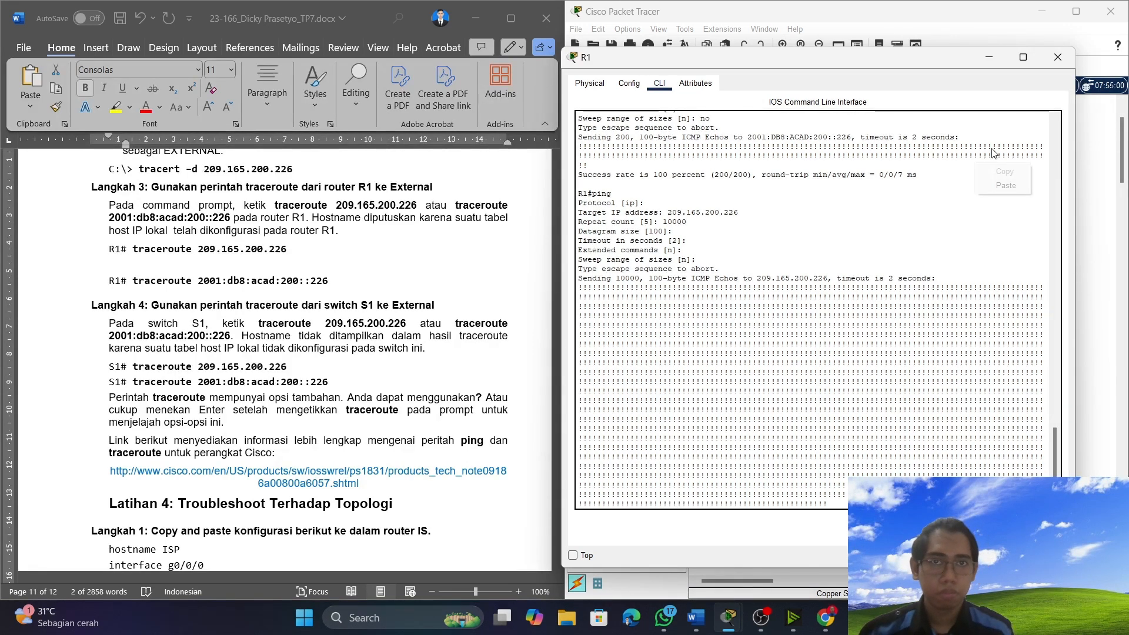
right_click(985, 366)
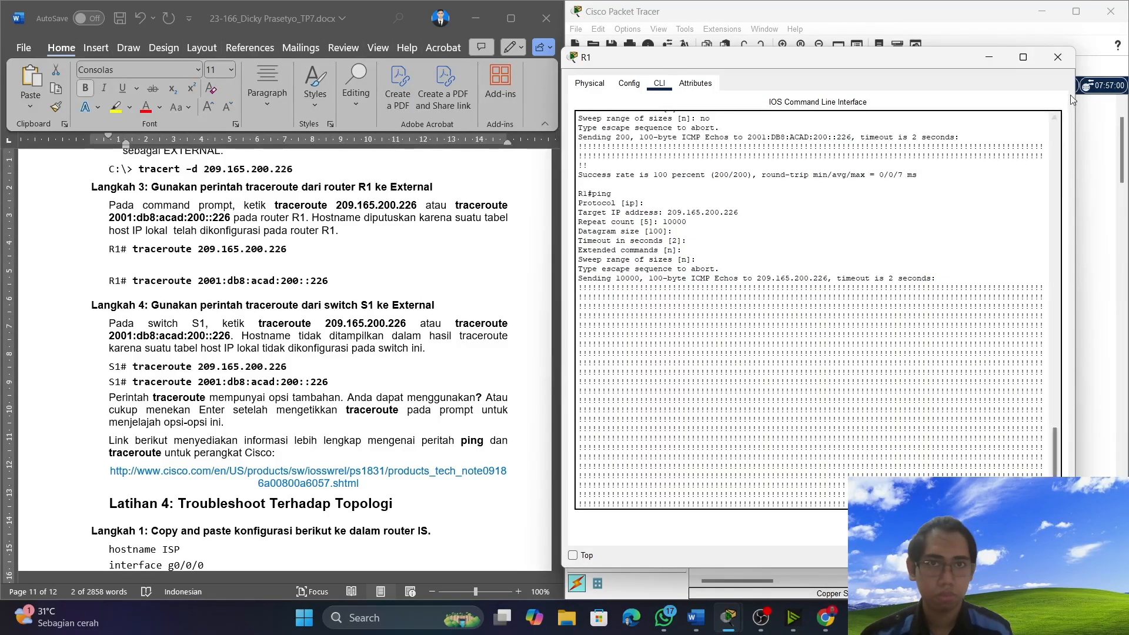
left_click(1058, 57)
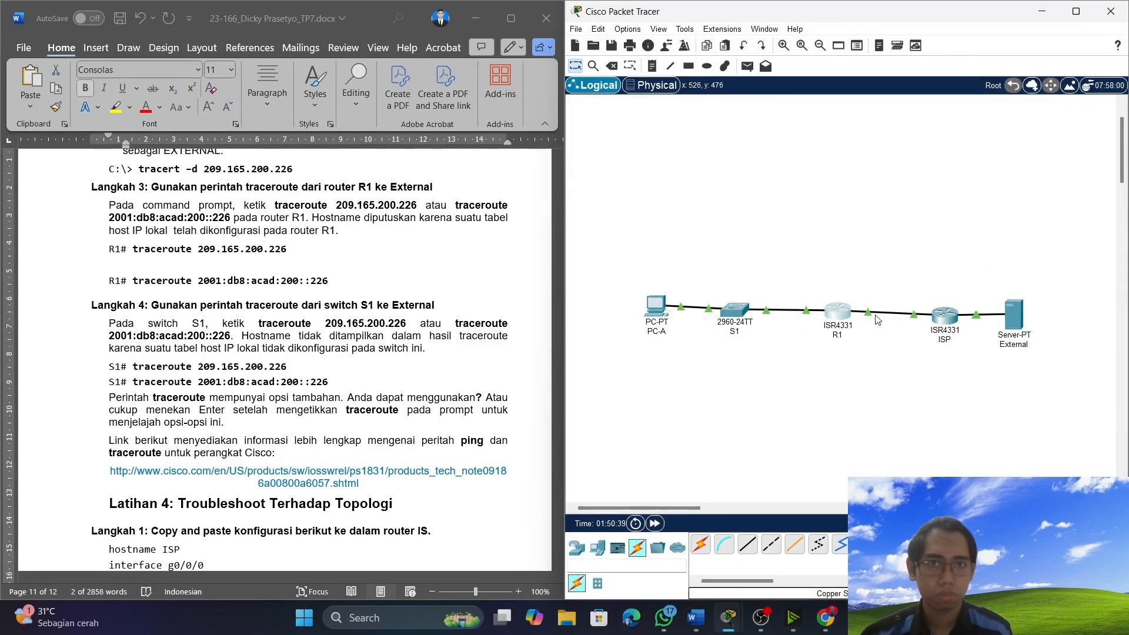
left_click(836, 321)
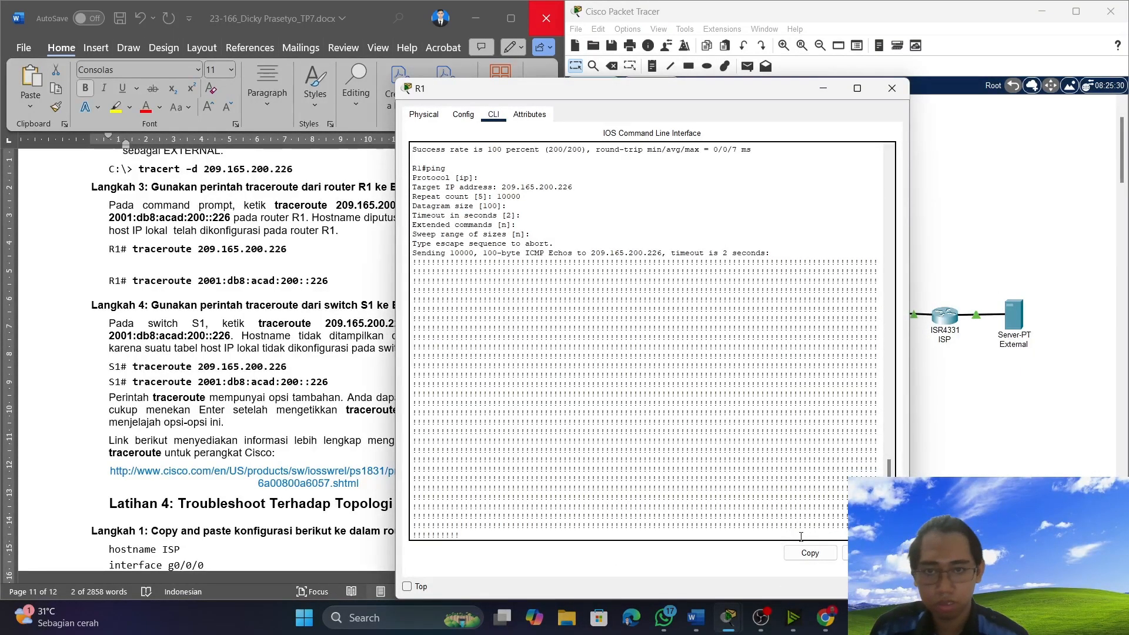
key("ctrl+shift+6")
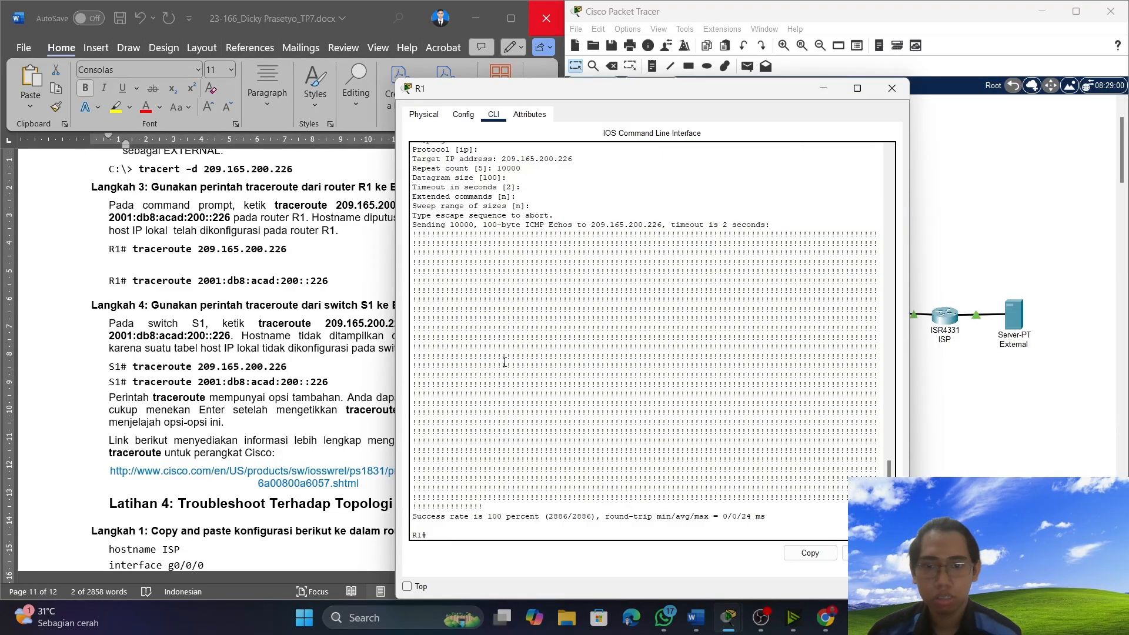
Review the Latihan 3 introduction and the tracert instructions of Langkah 1 and 2 in Word.
scroll(552, 419, "down", 1)
scroll(205, 387, "up", 5)
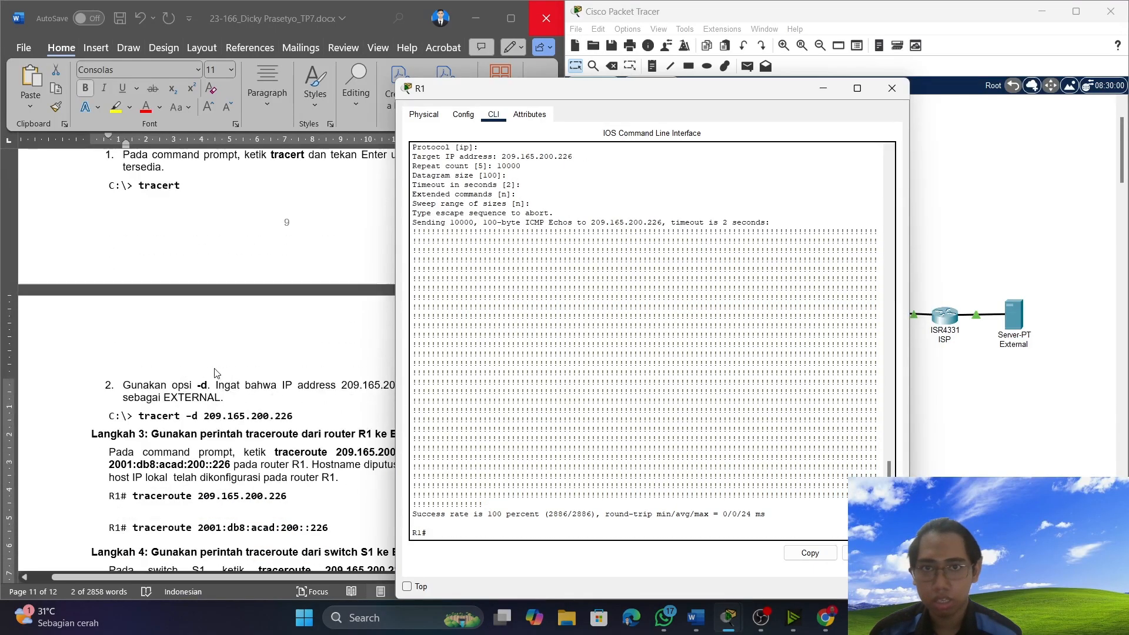
left_click(212, 377)
scroll(222, 359, "up", 8)
scroll(222, 358, "up", 6)
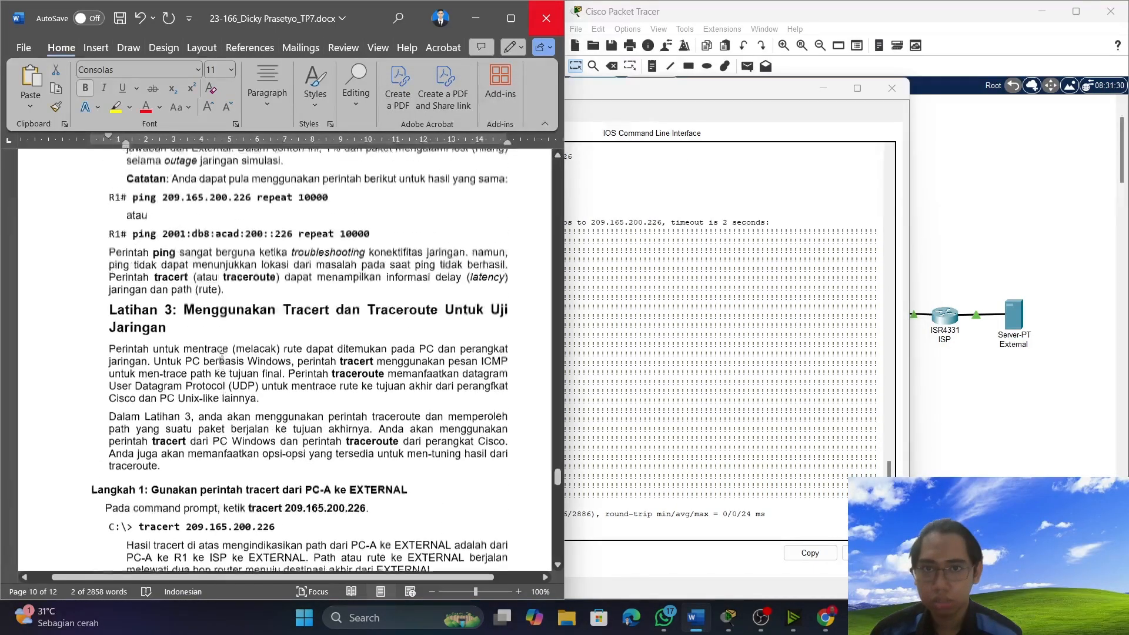
scroll(276, 347, "down", 10)
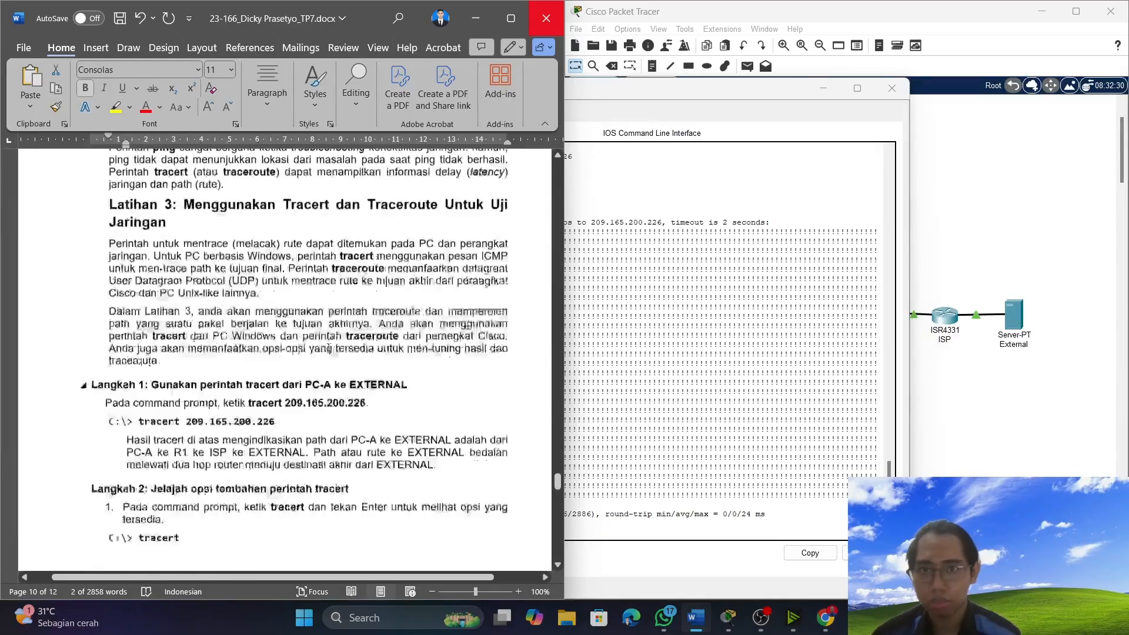
scroll(305, 347, "up", 2)
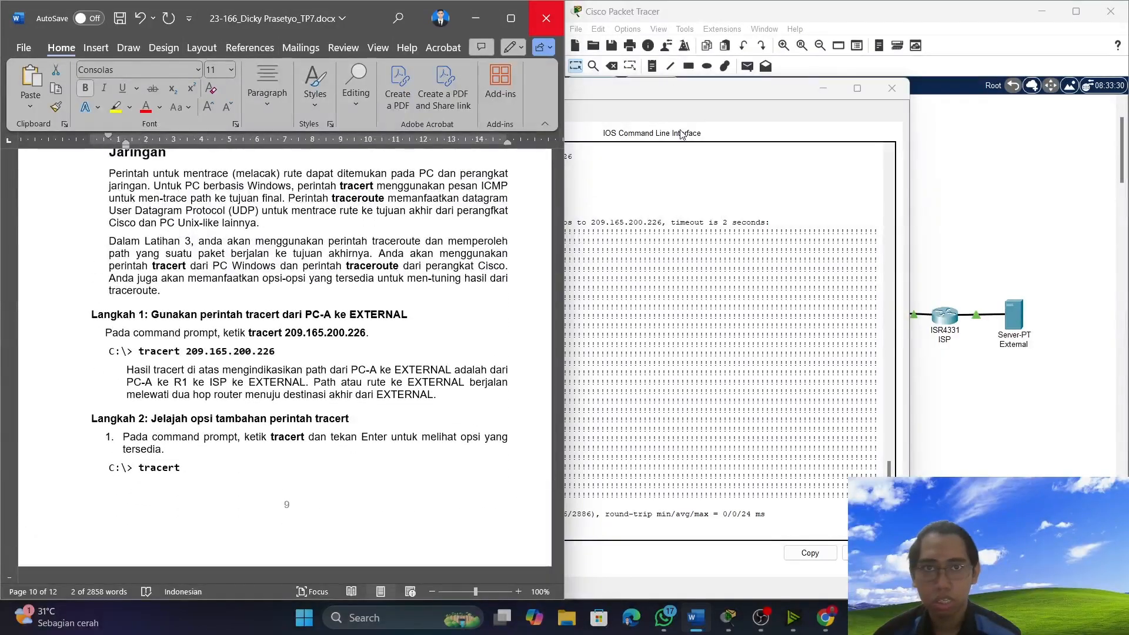
Move R1's console beside the document and run the copied command "traceroute 209.165.200.226" in it.
left_click_drag(699, 91, 843, 73)
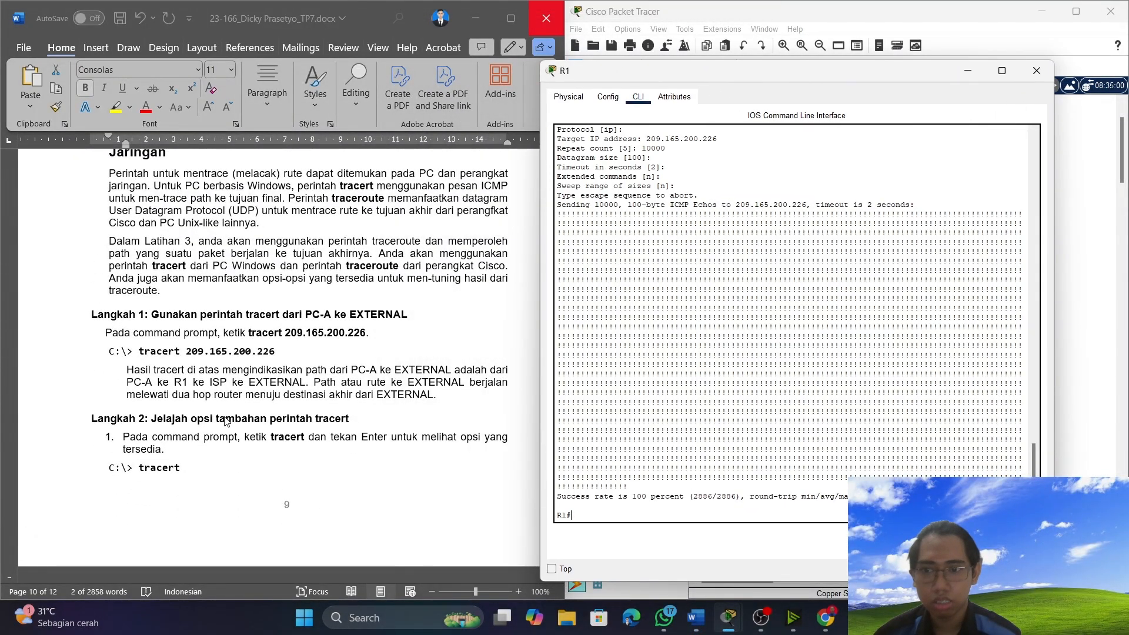
scroll(223, 382, "down", 3)
scroll(223, 383, "down", 8)
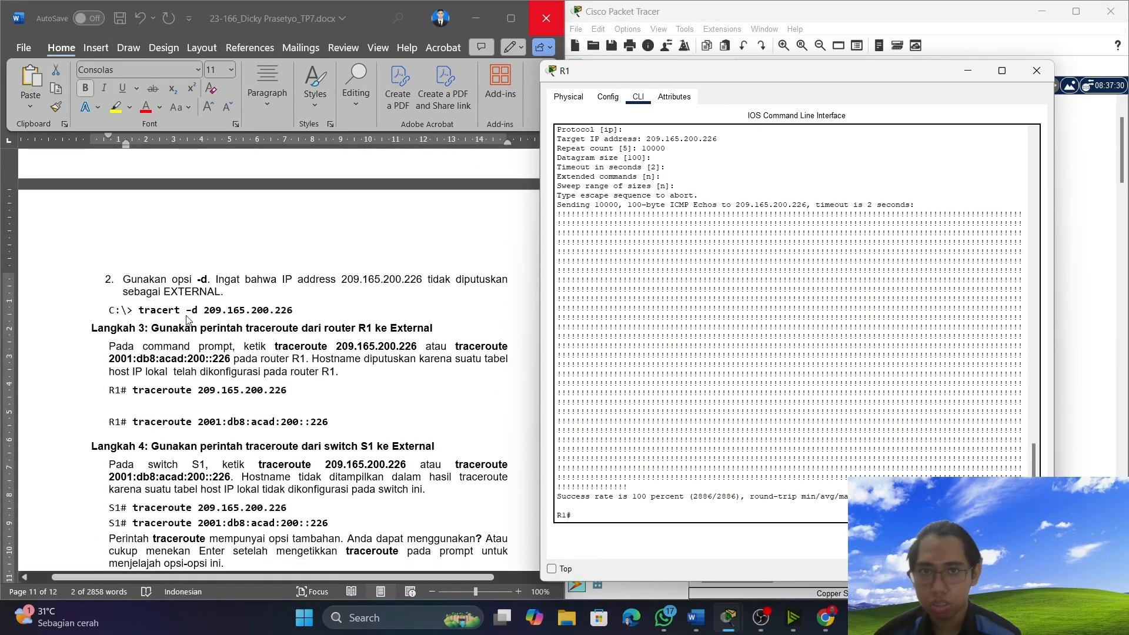
right_click(628, 510)
left_click(648, 528)
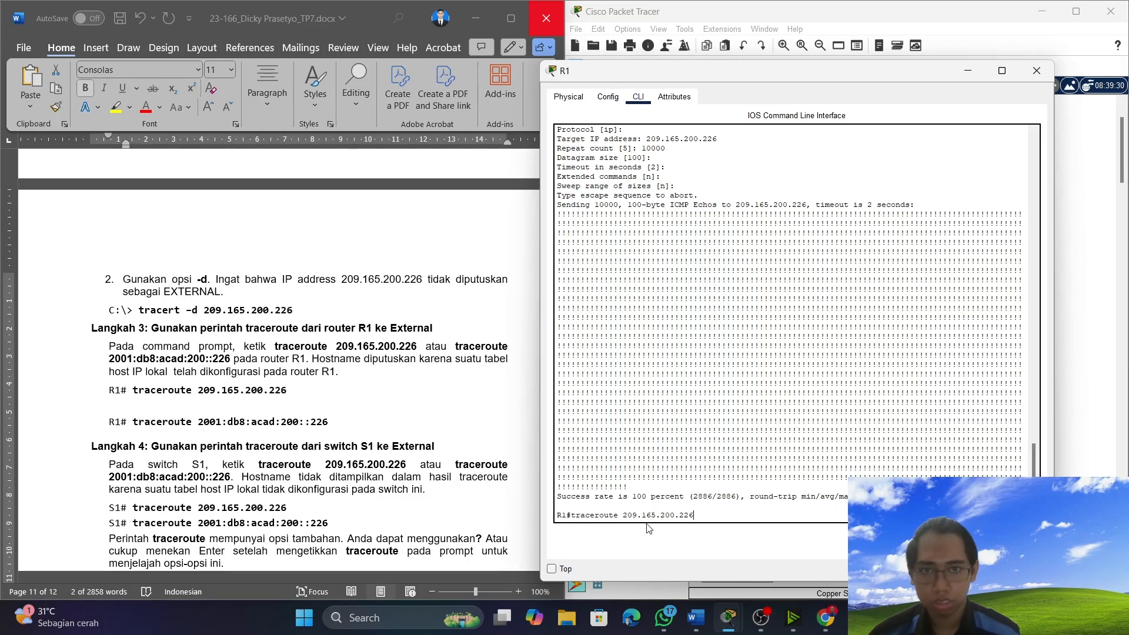
key("Return")
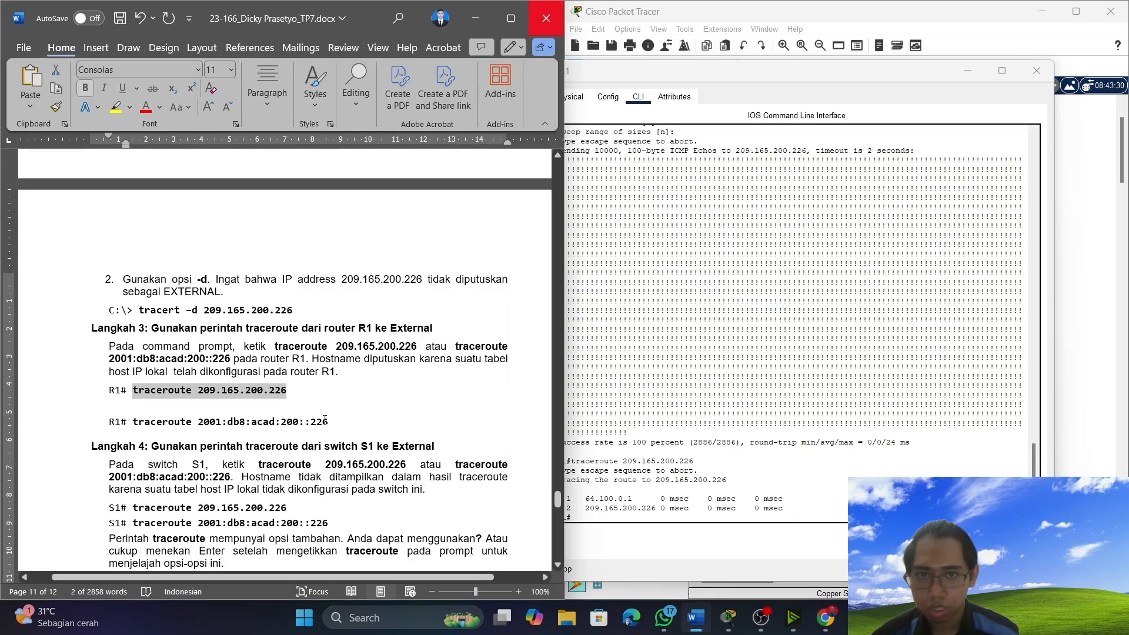
Copy the command "traceroute 2001:db8:acad:200::226" from Langkah 3 in Word and run it in router R1's console.
left_click_drag(326, 419, 165, 422)
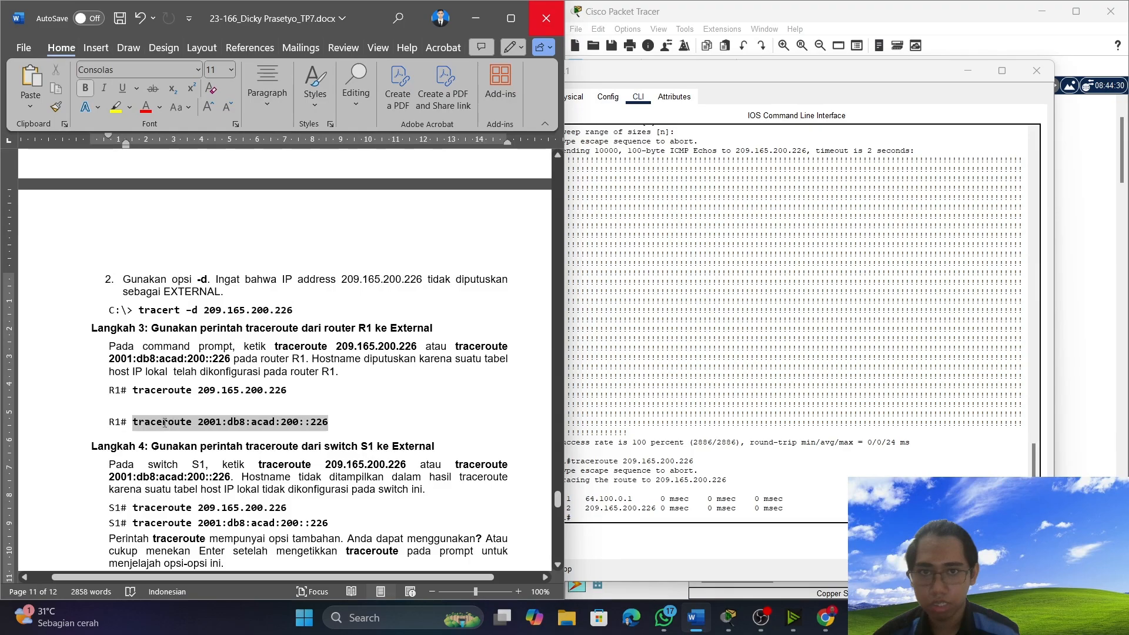
right_click(165, 422)
left_click(218, 187)
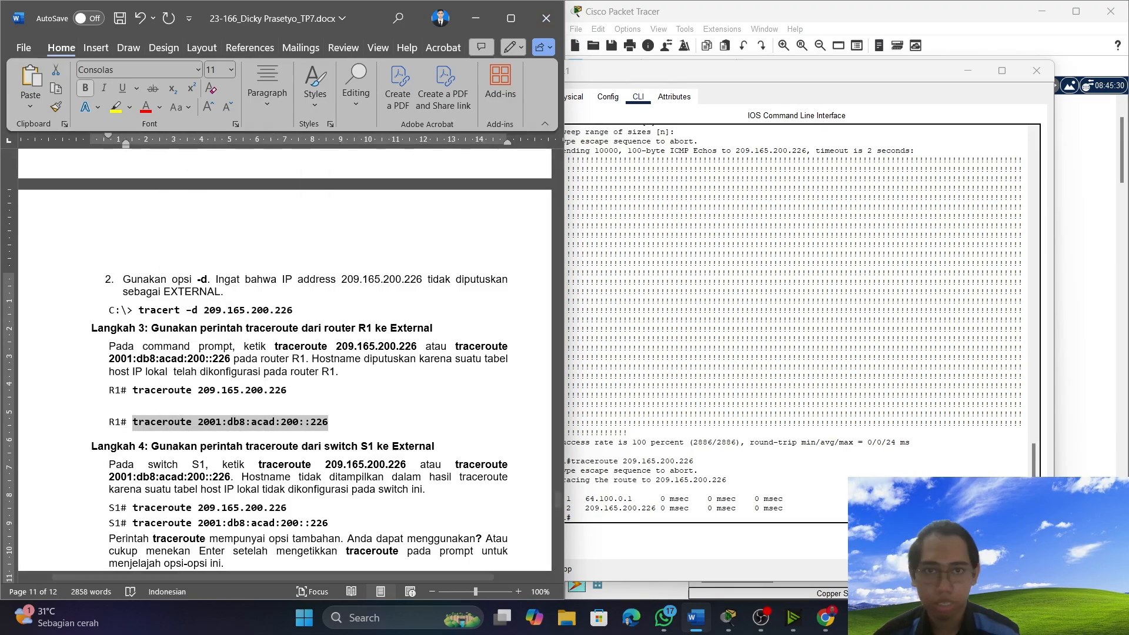
left_click(817, 517)
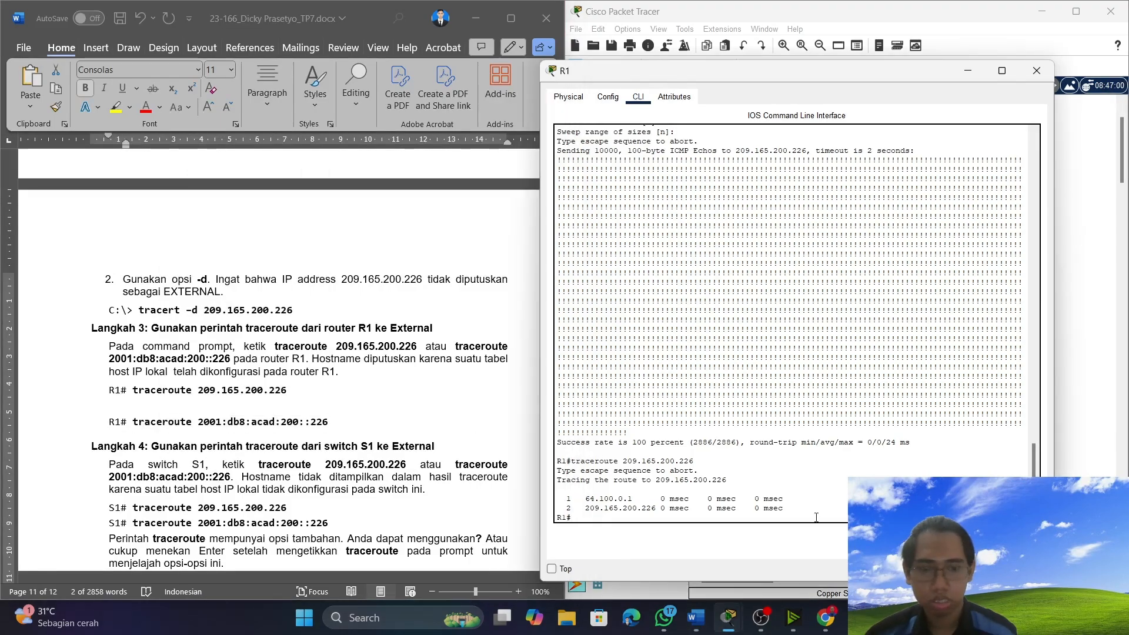
right_click(817, 518)
left_click(835, 541)
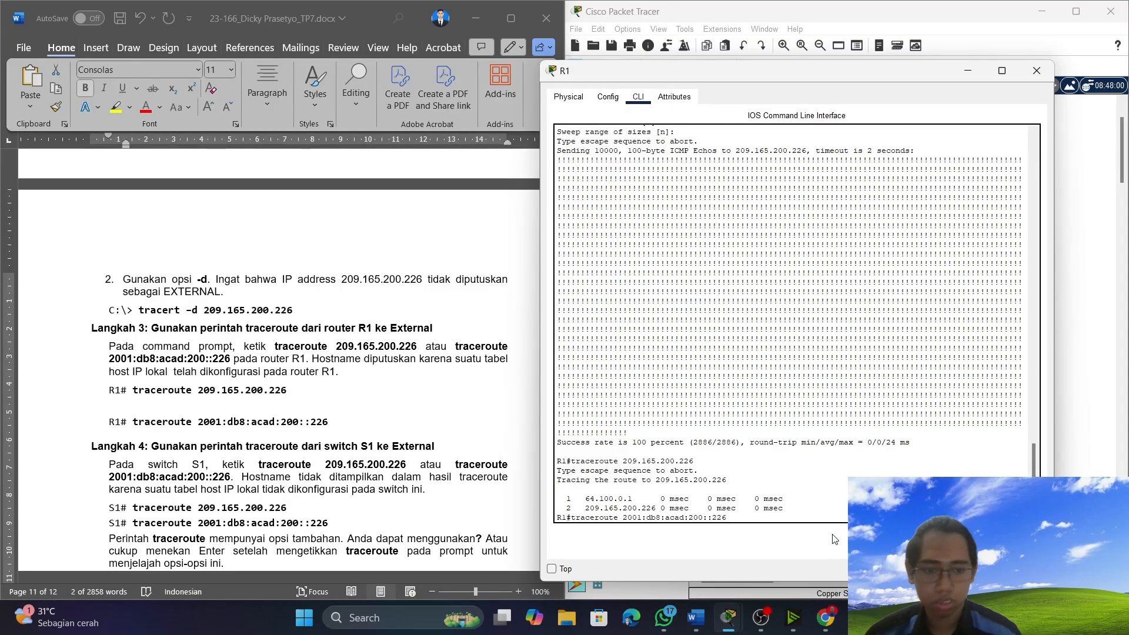
key("Return")
Find Langkah 4 in Word, put R1's console away, then open switch S1's console and enter privileged mode with "en".
scroll(274, 393, "down", 1)
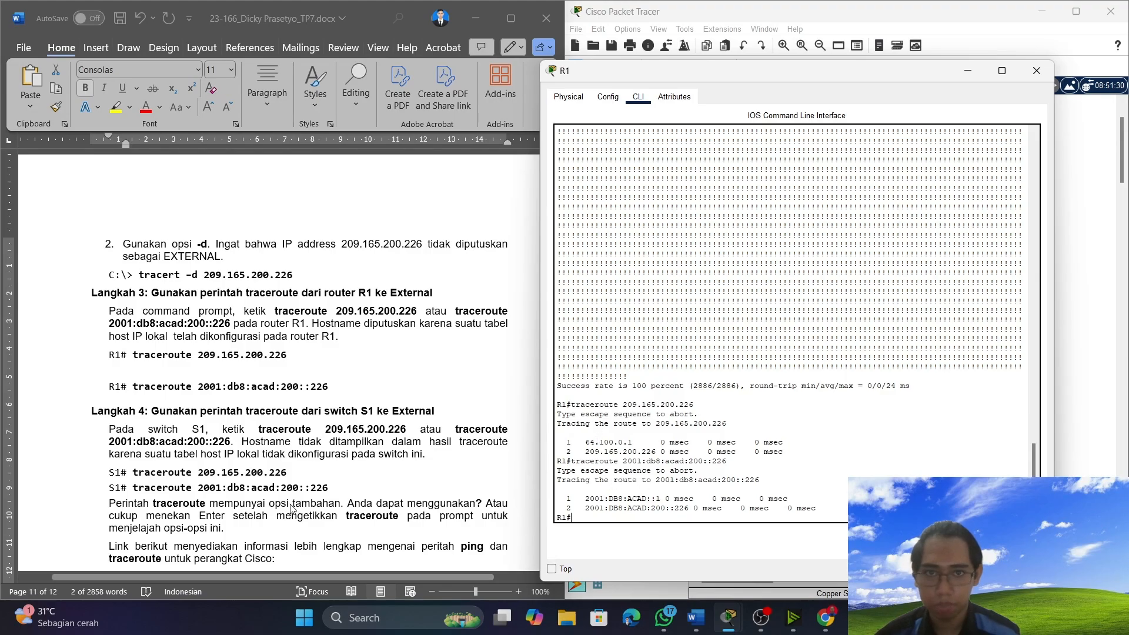
scroll(183, 450, "down", 3)
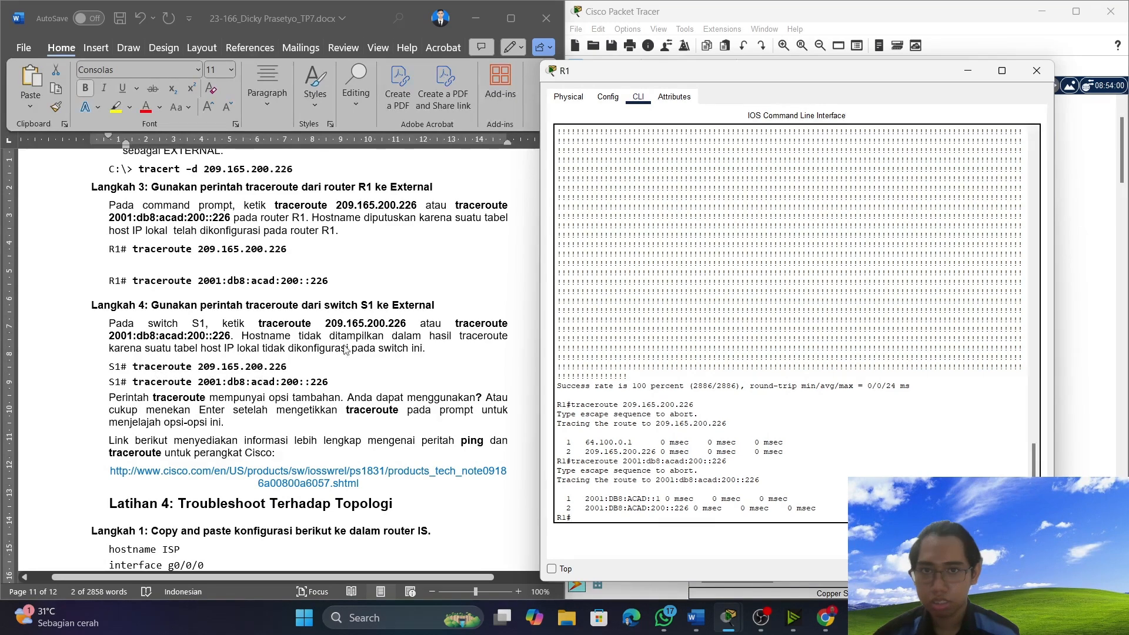
left_click(968, 71)
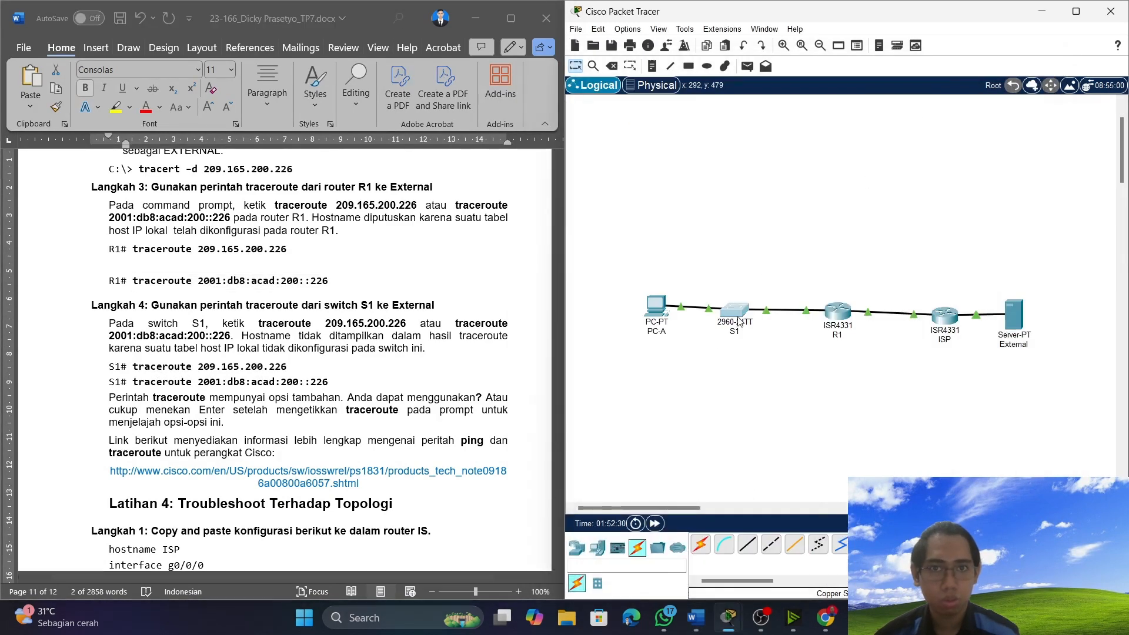
left_click(735, 320)
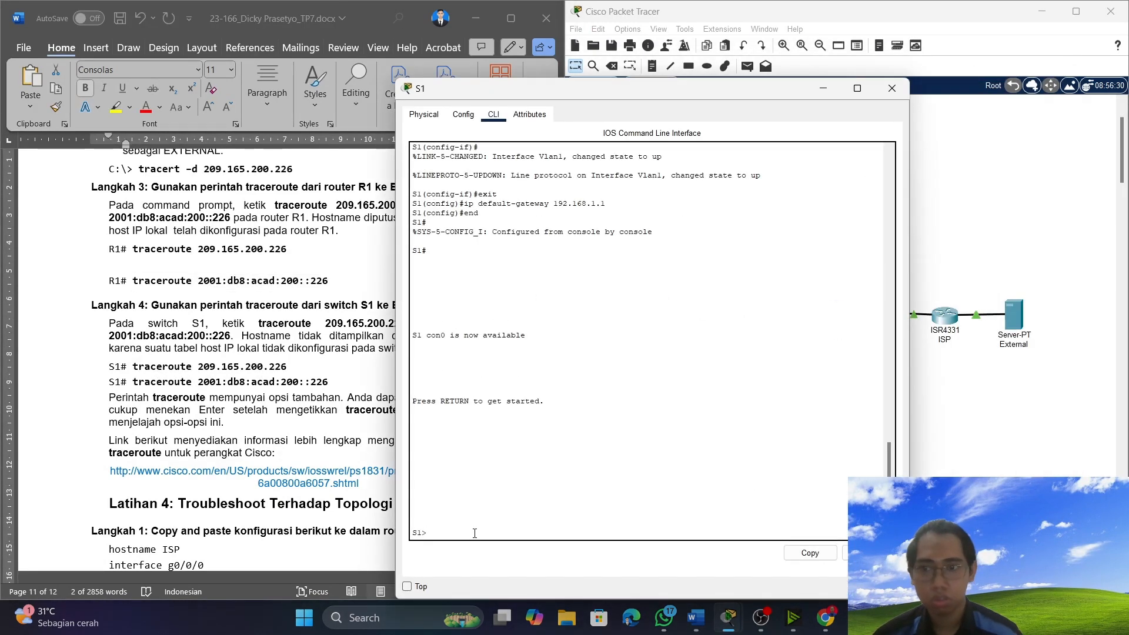
key("Return")
type("en")
key("Return")
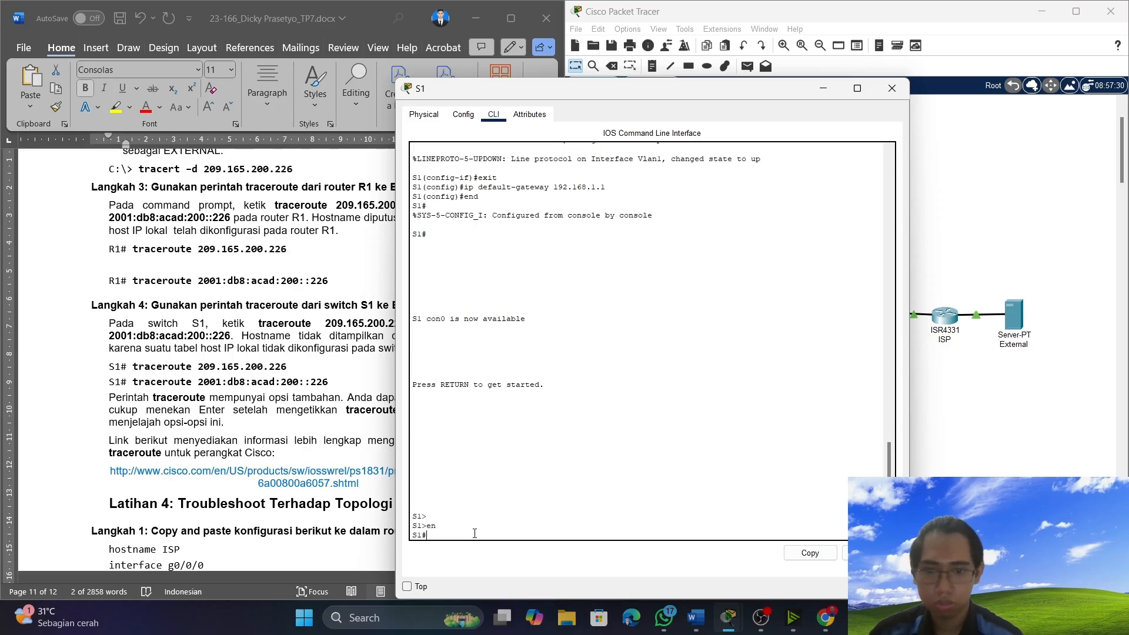
Copy the command "traceroute 209.165.200.226" from Langkah 4 in Word and run it in switch S1's console.
left_click(286, 368)
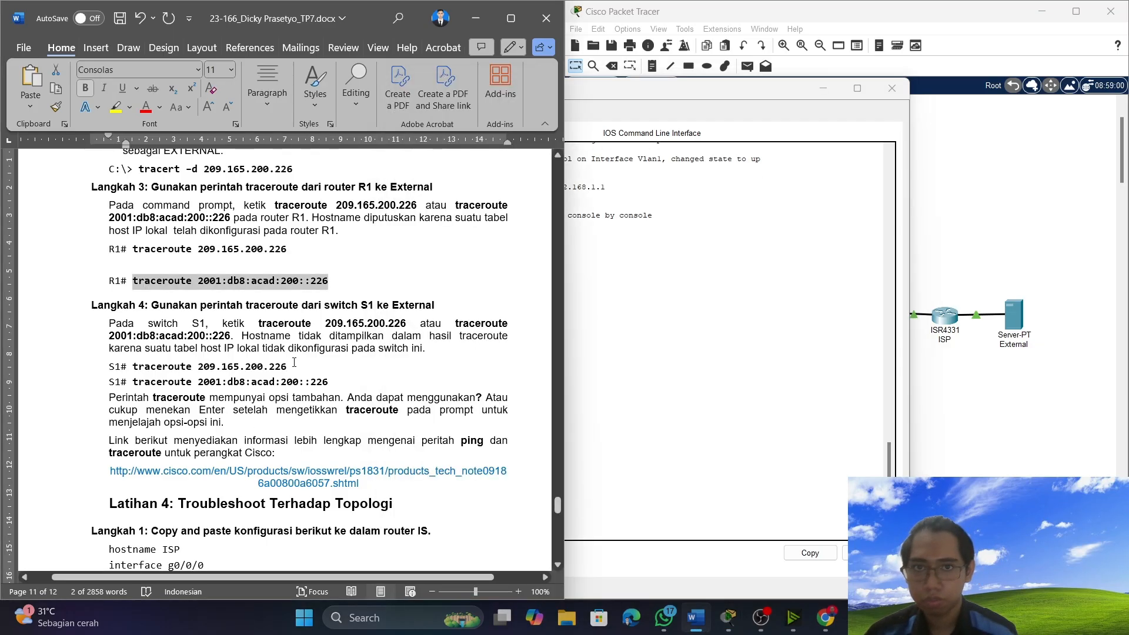
left_click_drag(286, 367, 133, 368)
right_click(155, 368)
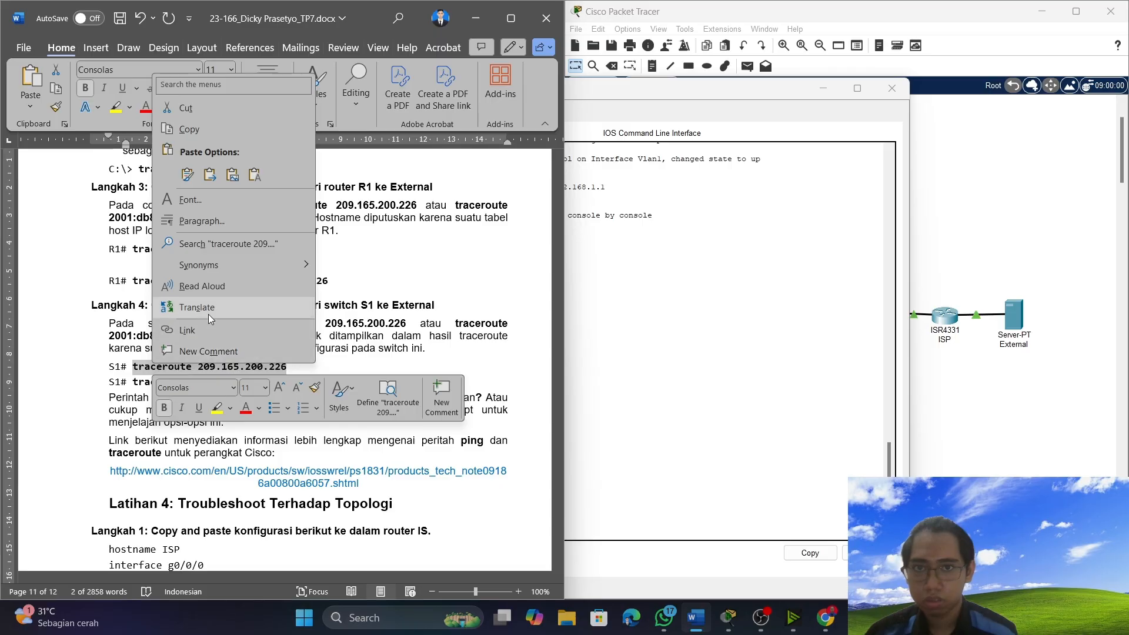
left_click(187, 130)
left_click(748, 393)
right_click(449, 537)
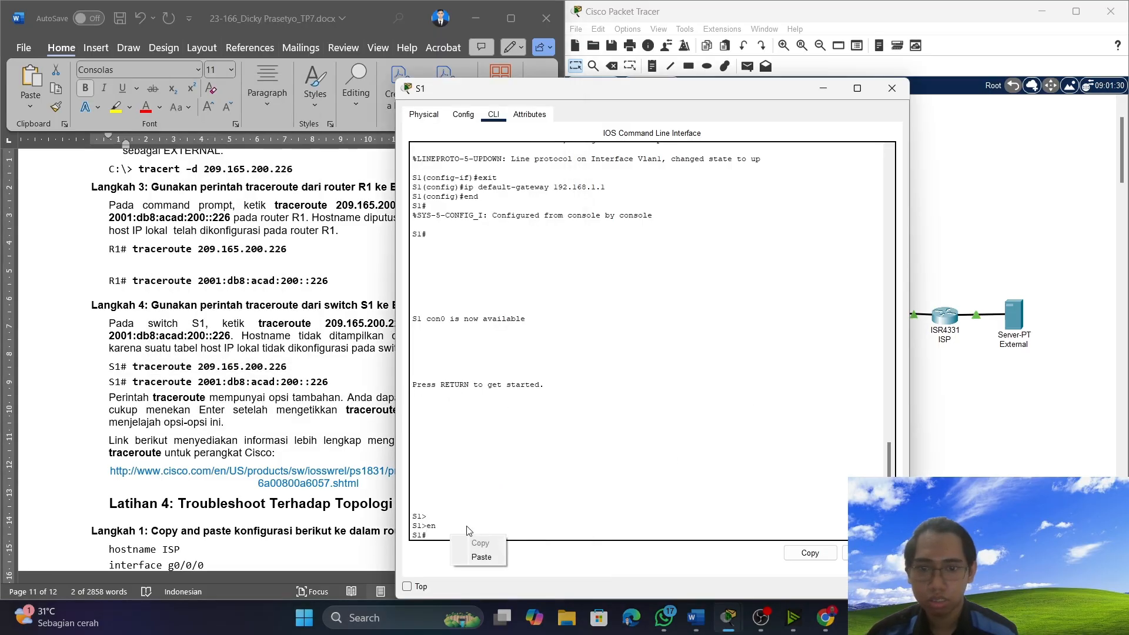
left_click(489, 556)
key("Return")
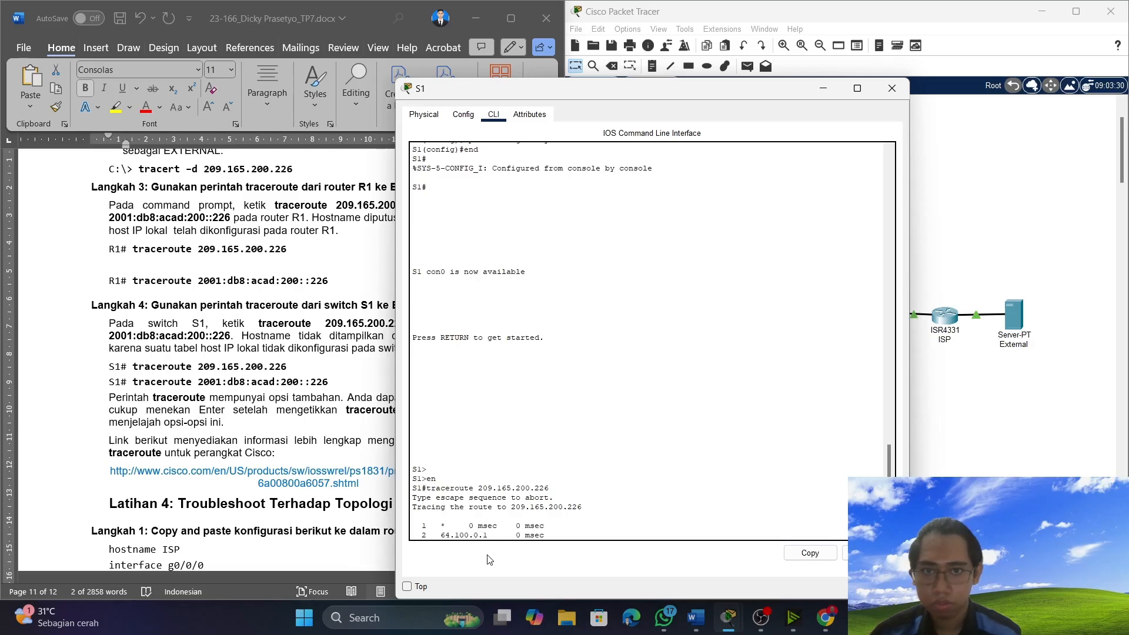
Move S1's console beside the document and run the Langkah 4 command "traceroute 2001:db8:acad:200::226" copied from Word in it.
left_click_drag(730, 91, 892, 59)
left_click(335, 381)
left_click_drag(336, 381, 133, 382)
right_click(148, 383)
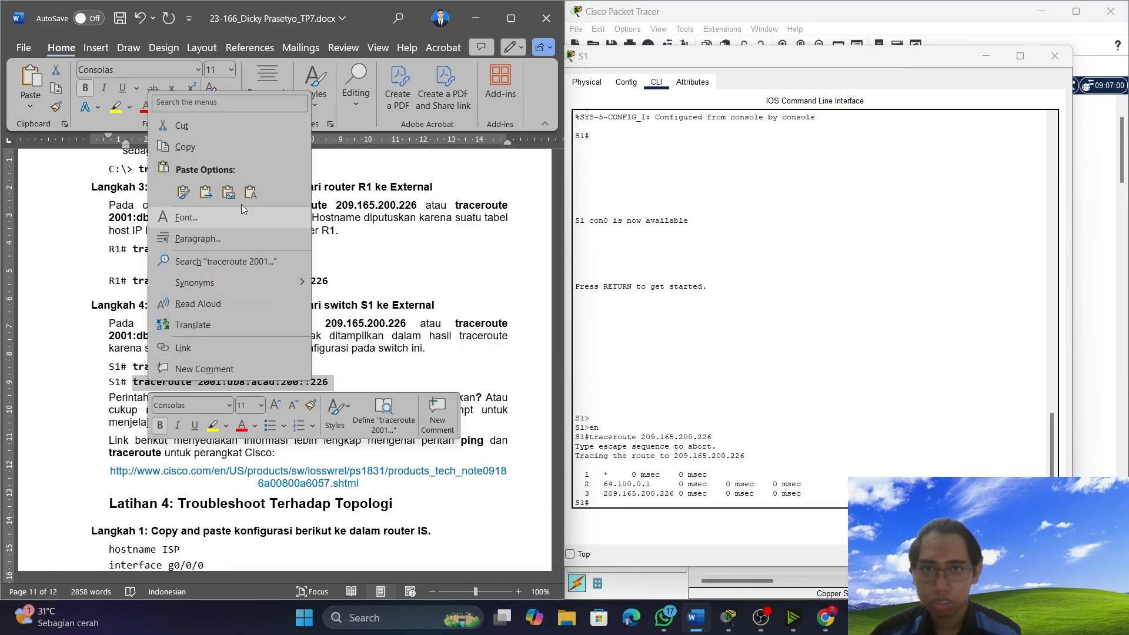
left_click(236, 150)
left_click(692, 518)
right_click(692, 517)
left_click(698, 523)
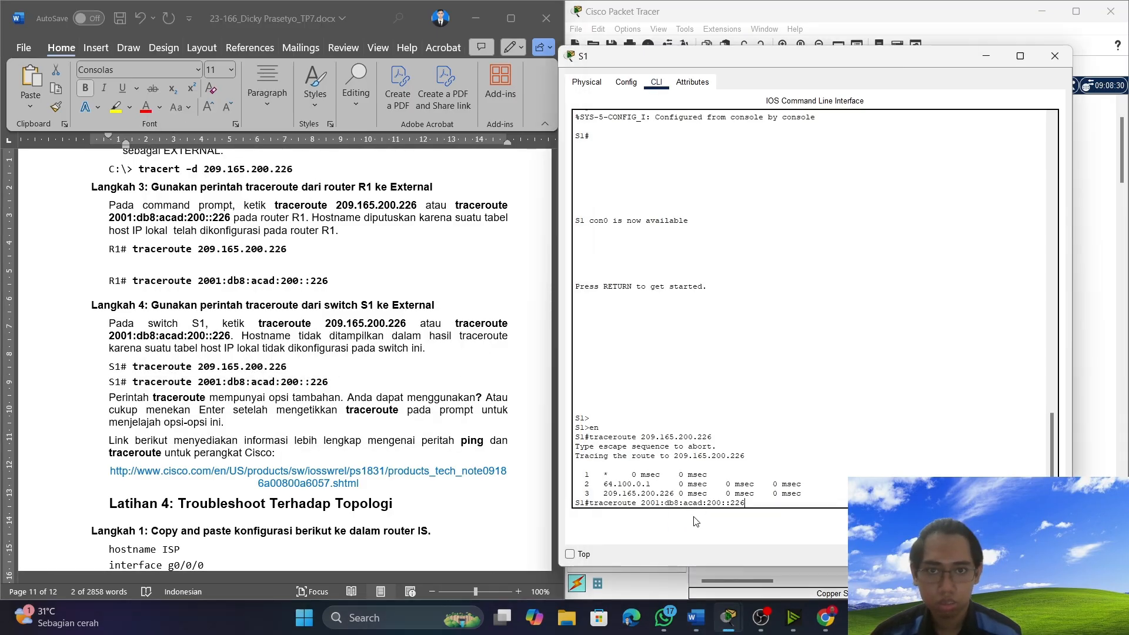
key("Return")
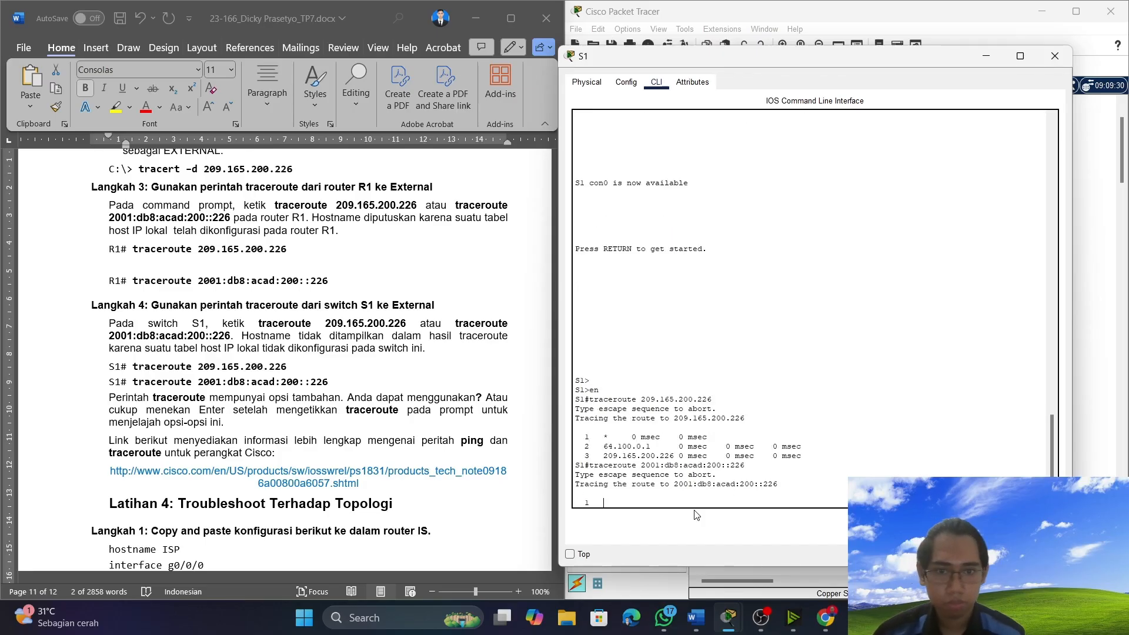
Correct the router name in the Langkah 1 heading of Latihan 4 in Word to "ISP".
scroll(216, 390, "down", 5)
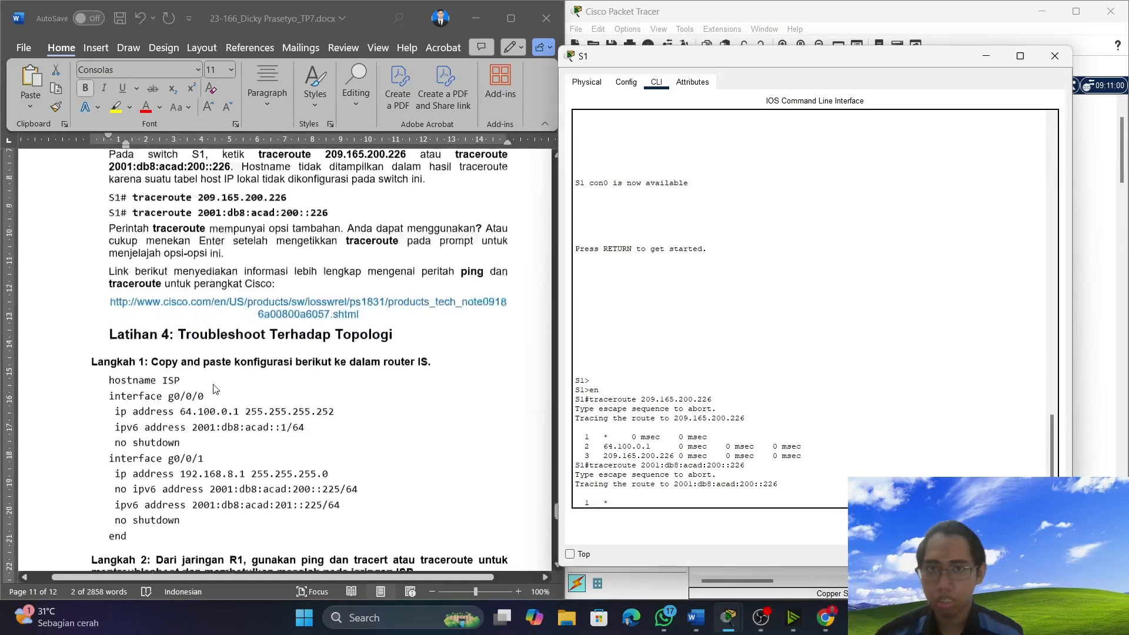
scroll(216, 389, "down", 1)
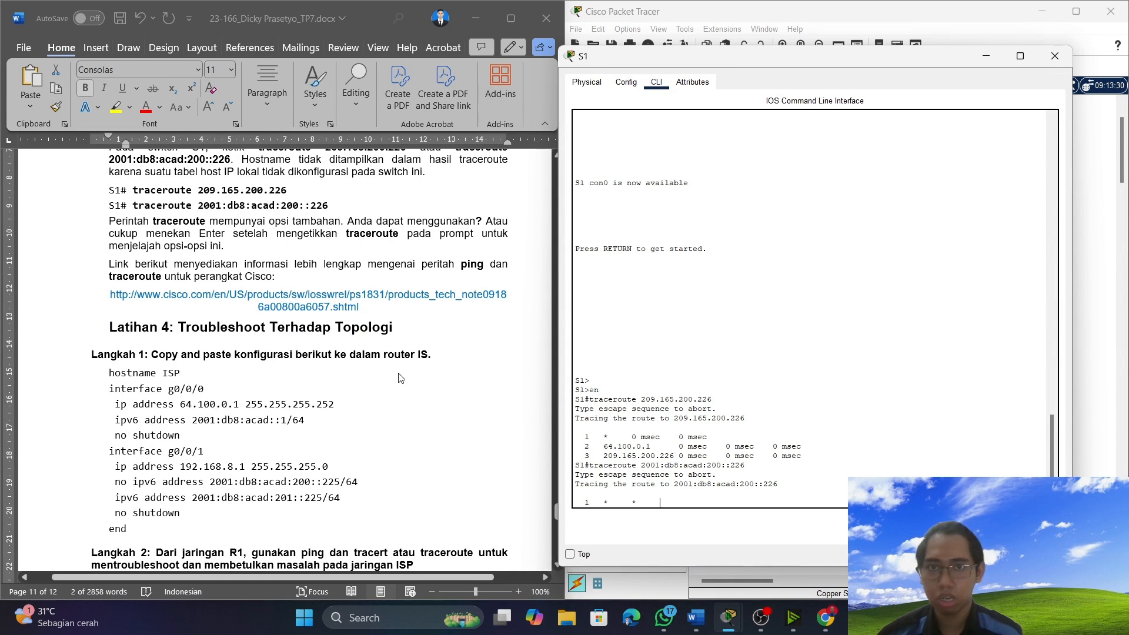
left_click(430, 358)
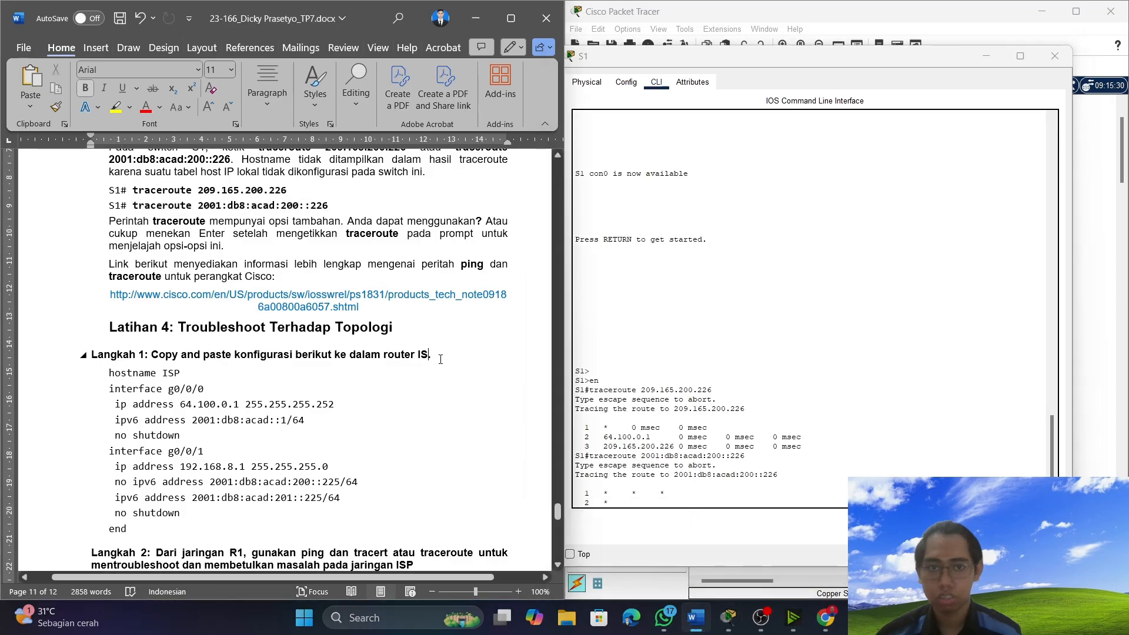
type("P")
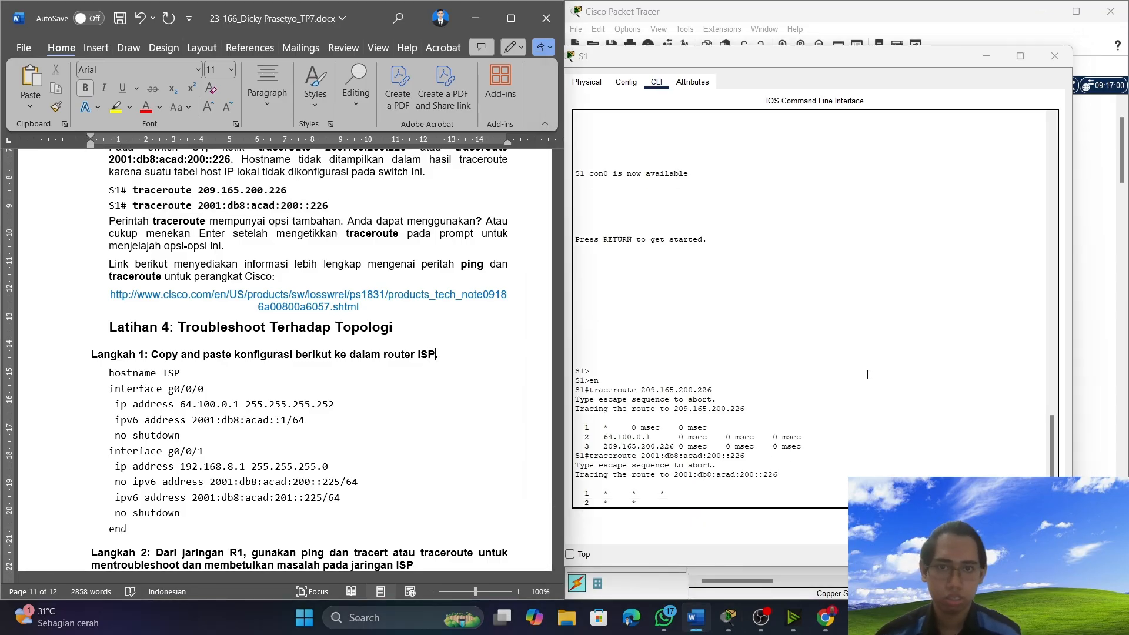
left_click(848, 176)
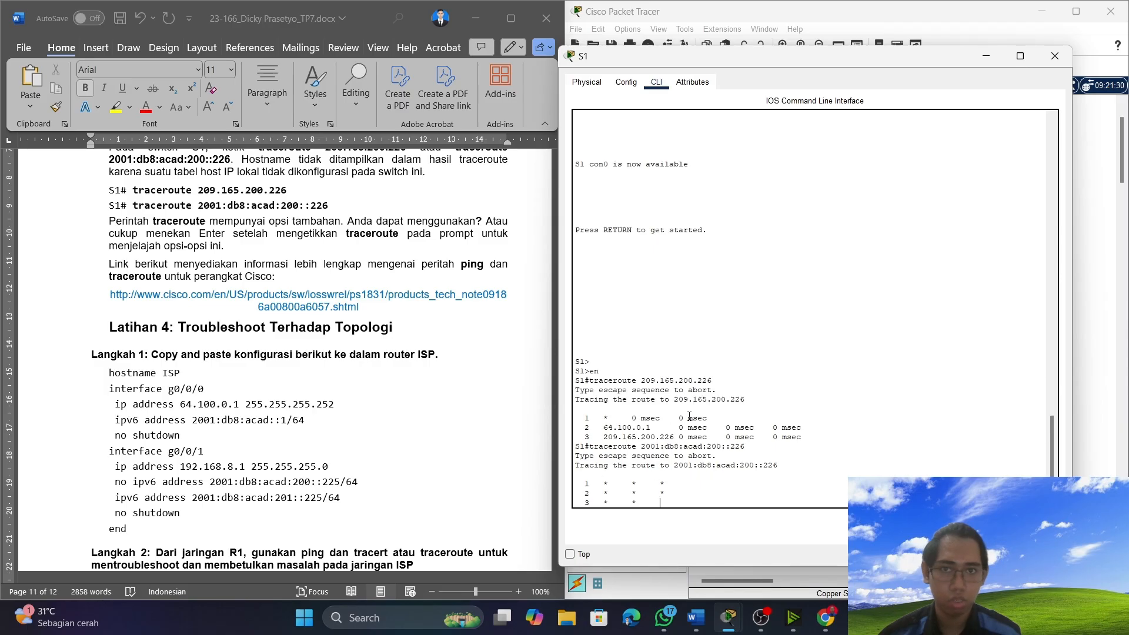
left_click_drag(616, 428, 727, 418)
left_click(636, 457)
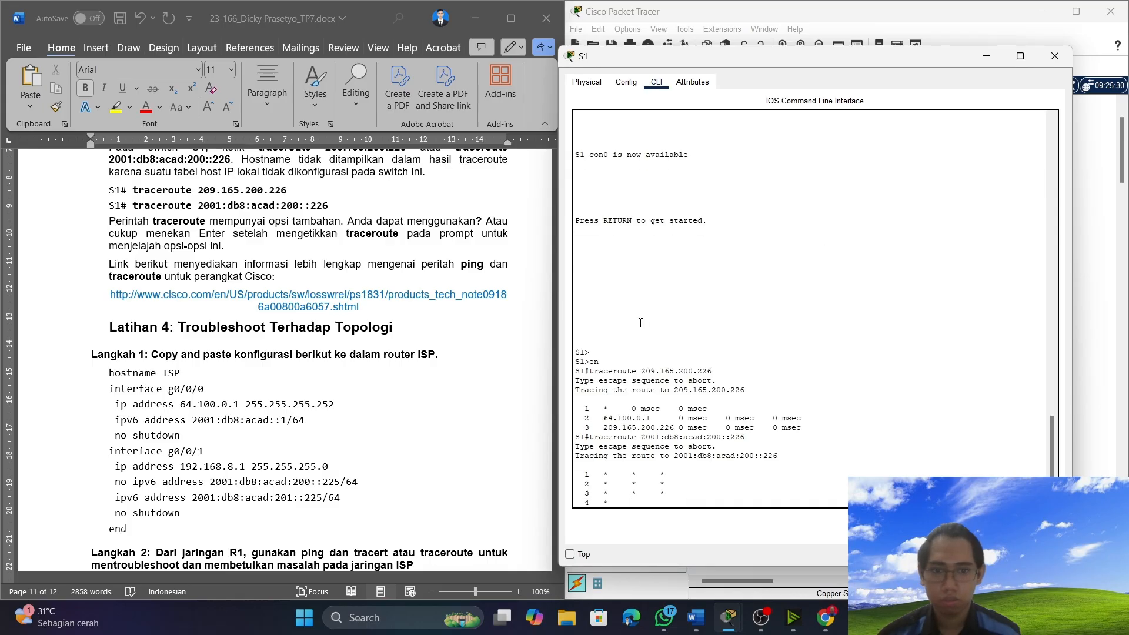
Put S1's console away, open the ISP router's console and enter global configuration mode with "conf t".
left_click(988, 57)
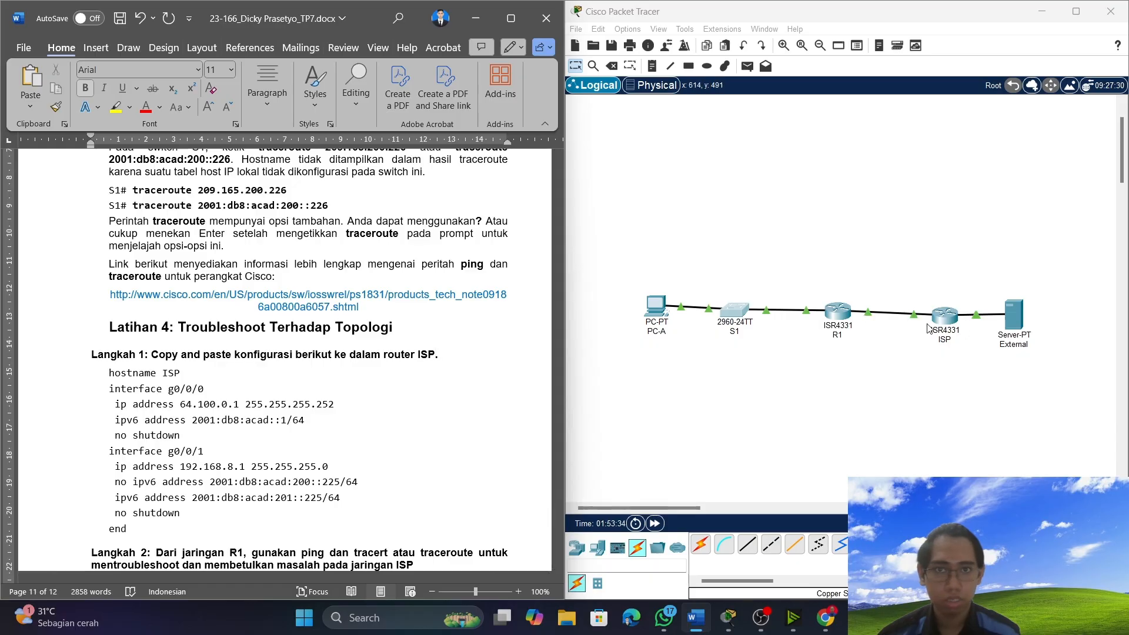
left_click(959, 324)
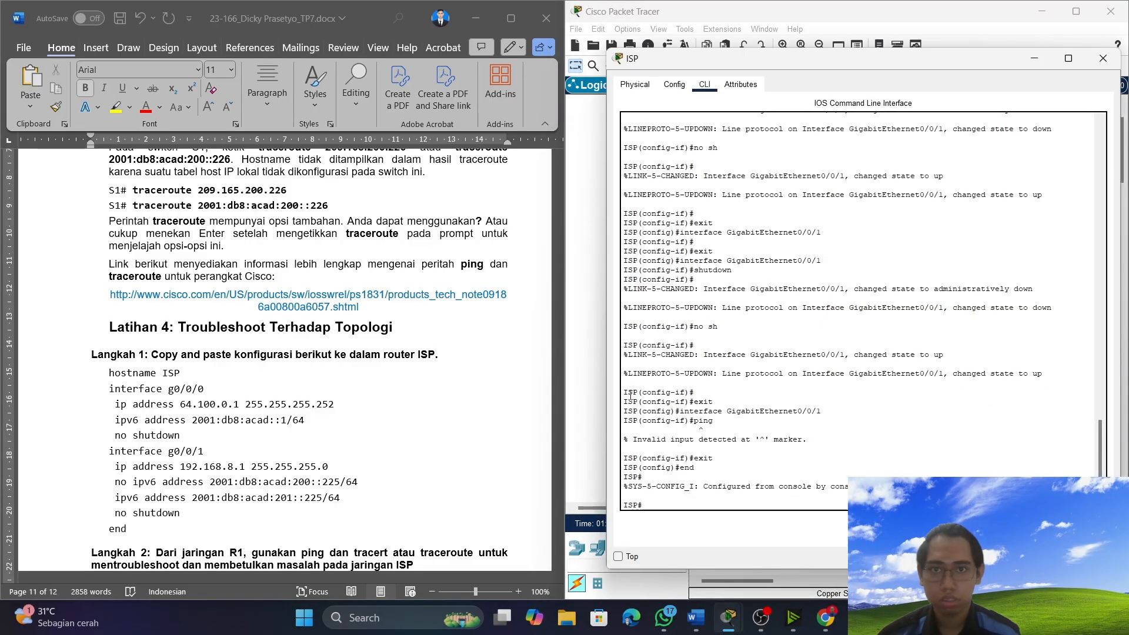
scroll(351, 449, "down", 1)
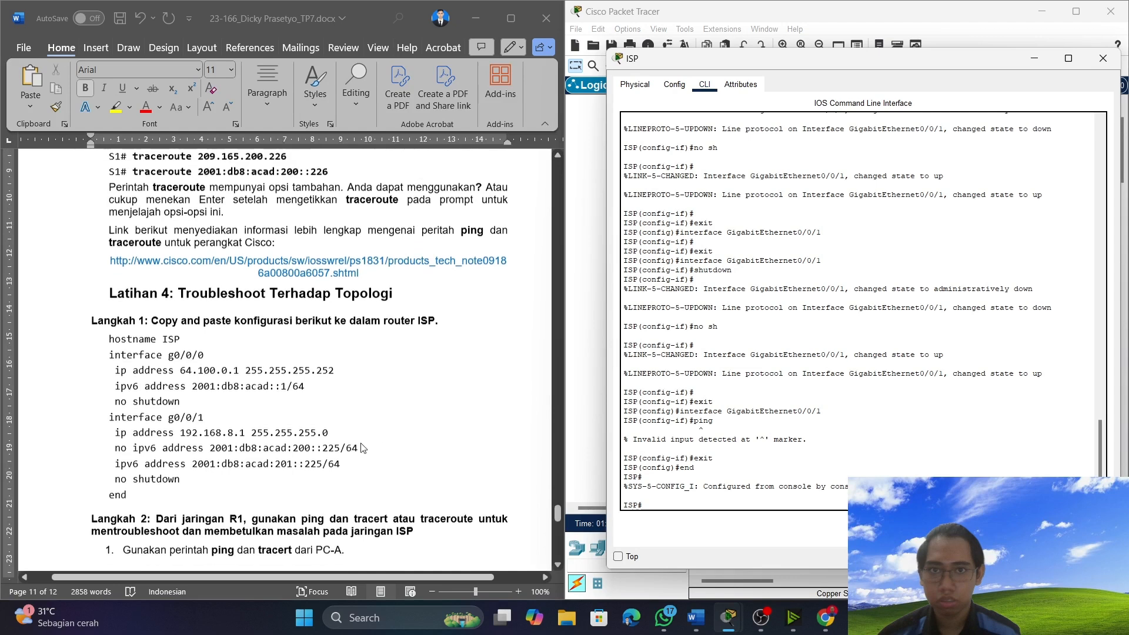
scroll(200, 401, "down", 2)
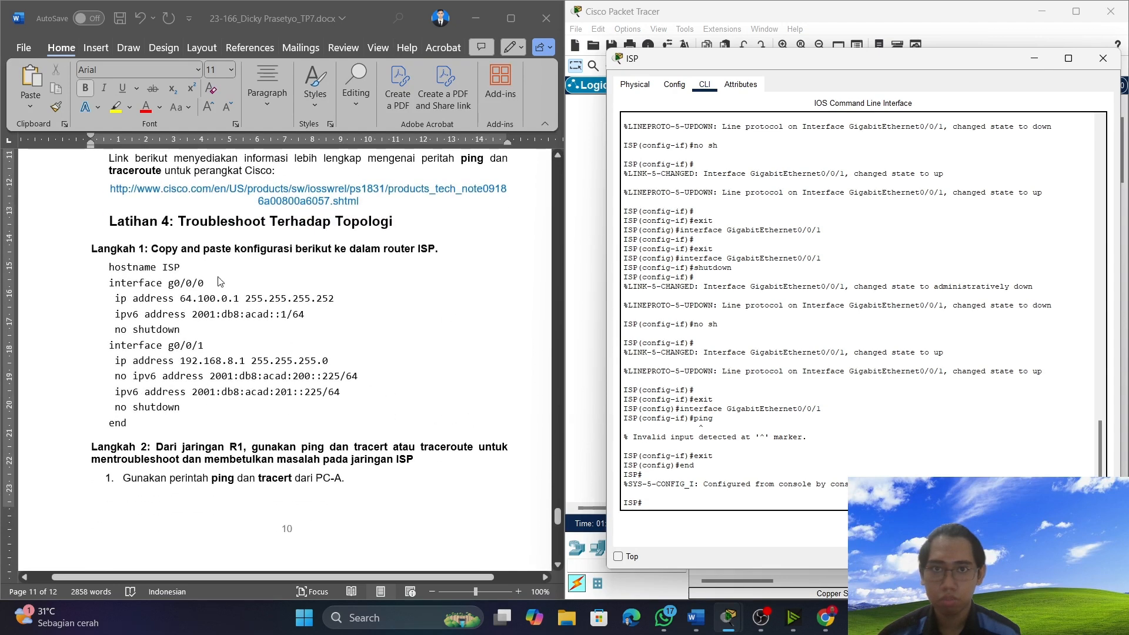
scroll(725, 388, "up", 2)
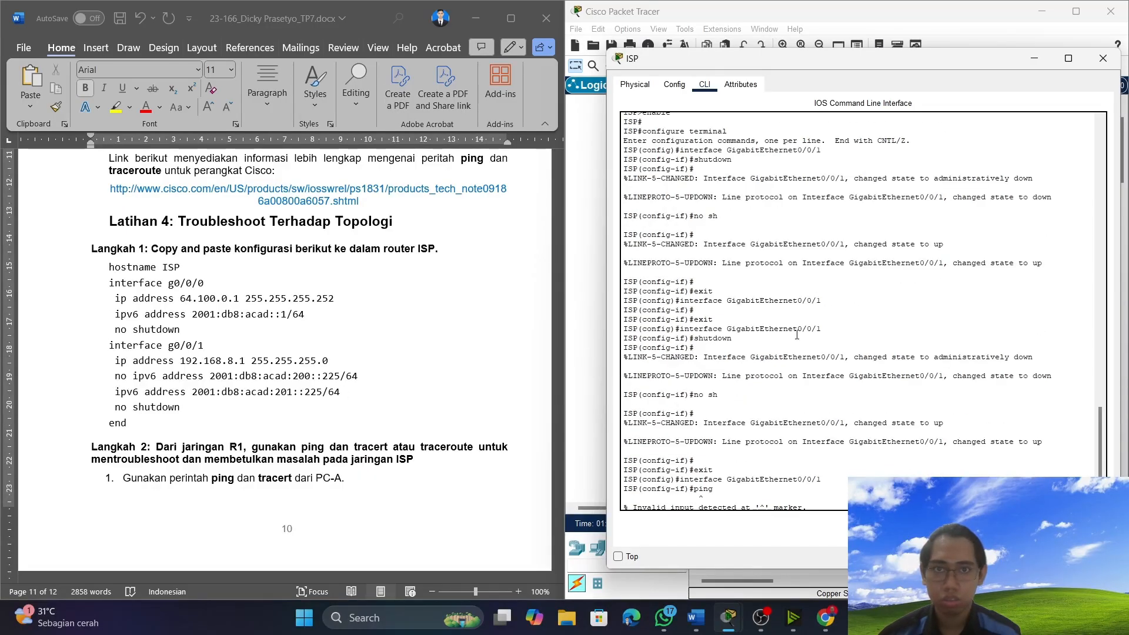
scroll(759, 371, "down", 2)
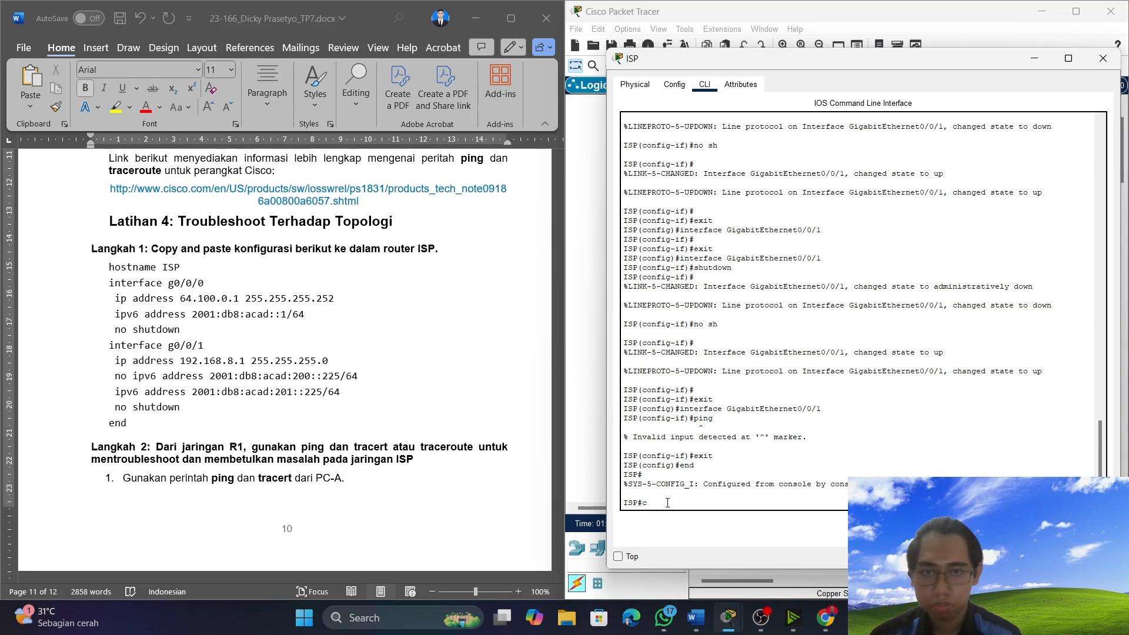
type("onf t")
key("Return")
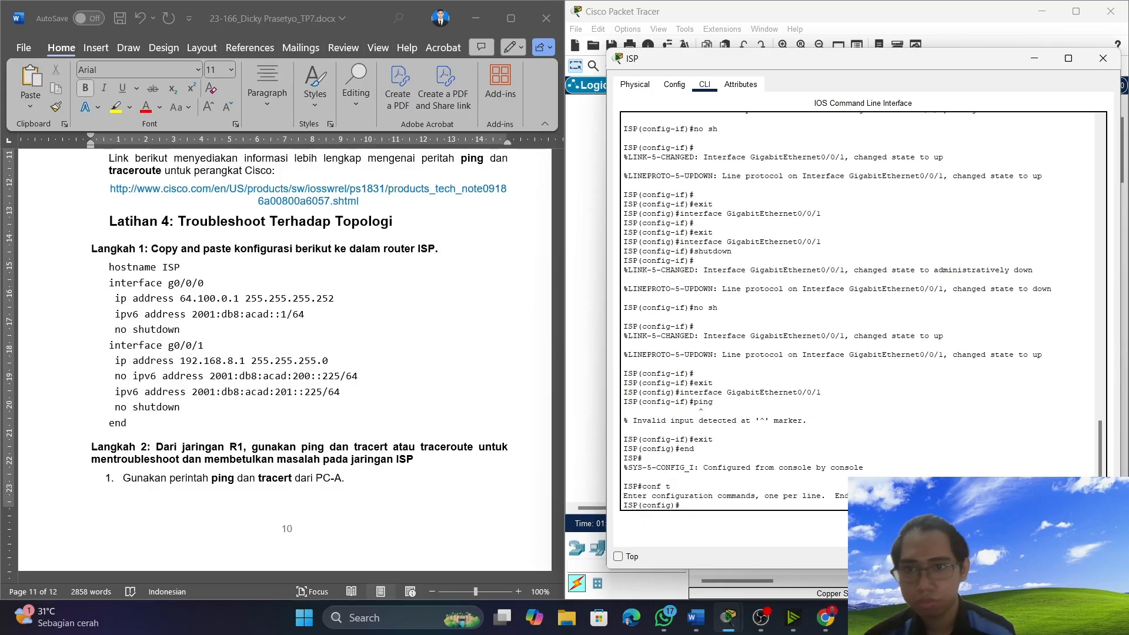
Copy the Latihan 4 configuration from "interface g0/0/0" through "end" in Word and paste it into the ISP router's console.
left_click(107, 270)
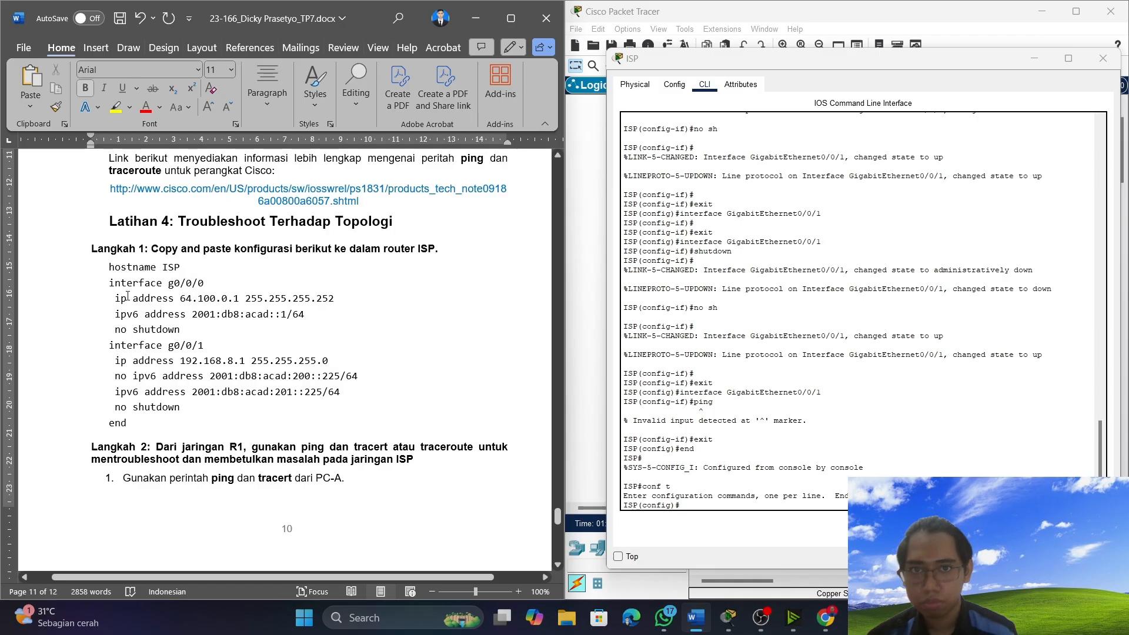
left_click_drag(110, 283, 211, 428)
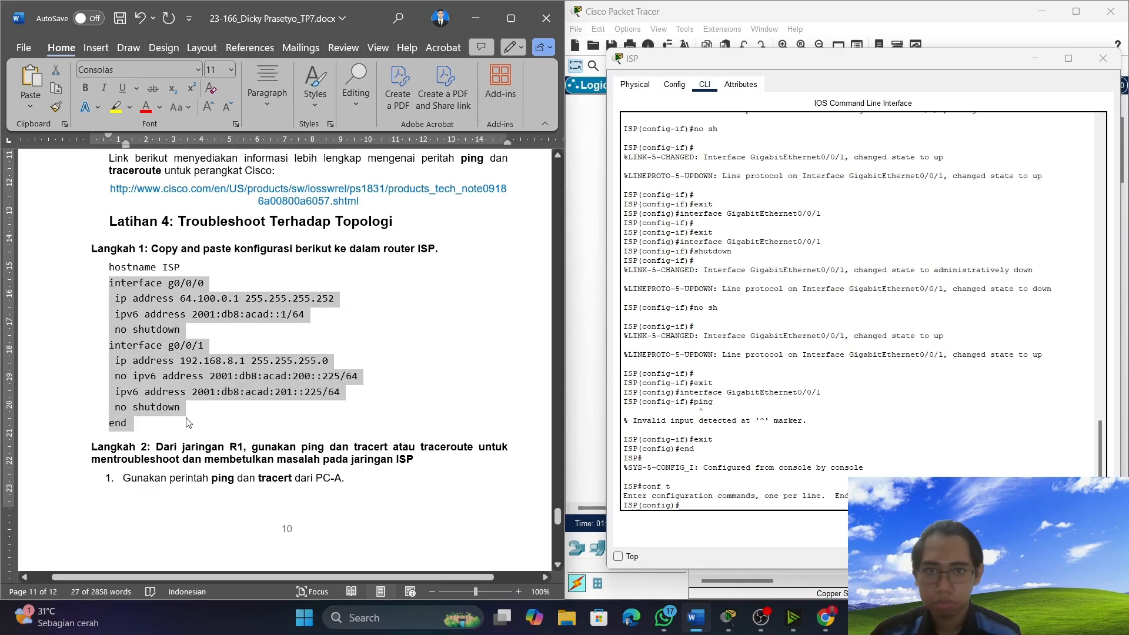
left_click(703, 508)
right_click(704, 508)
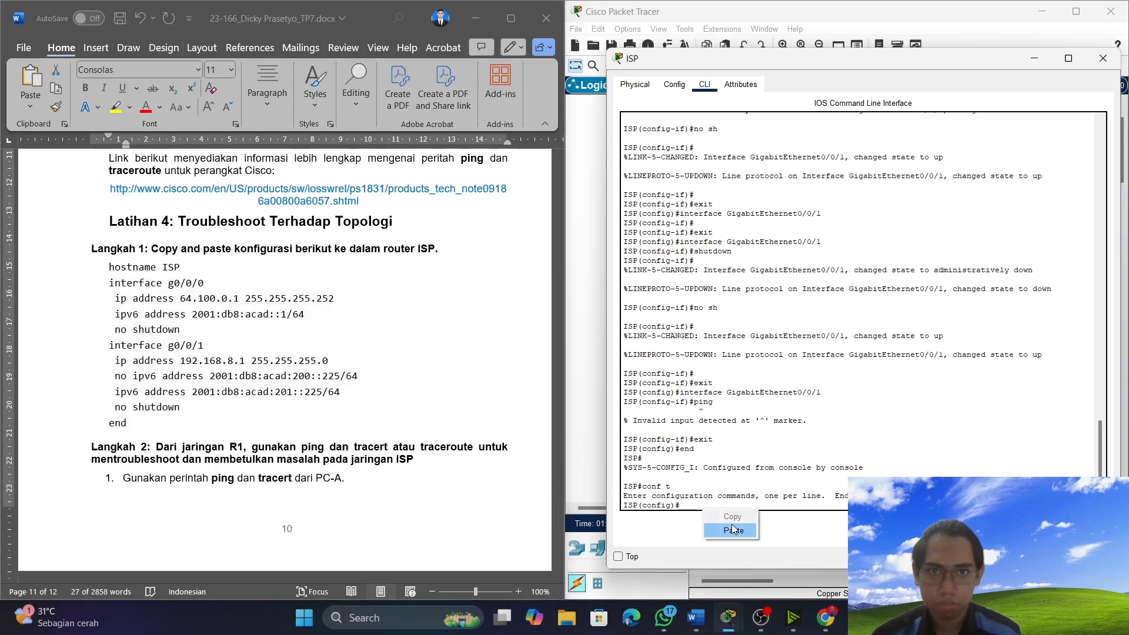
left_click(734, 533)
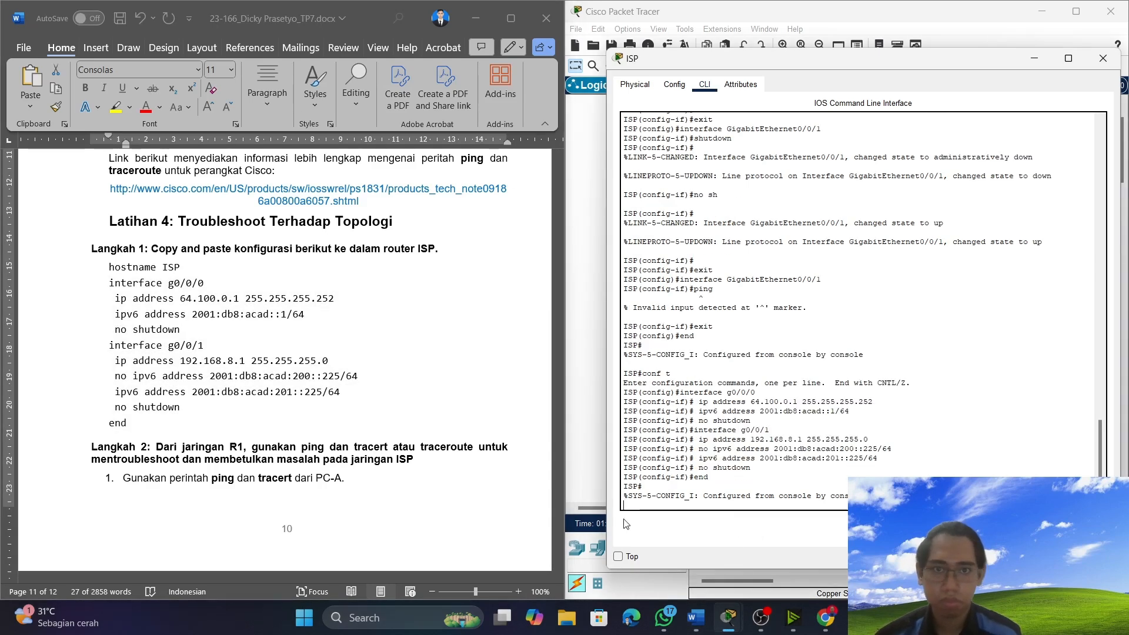
scroll(304, 463, "up", 3)
scroll(304, 463, "down", 5)
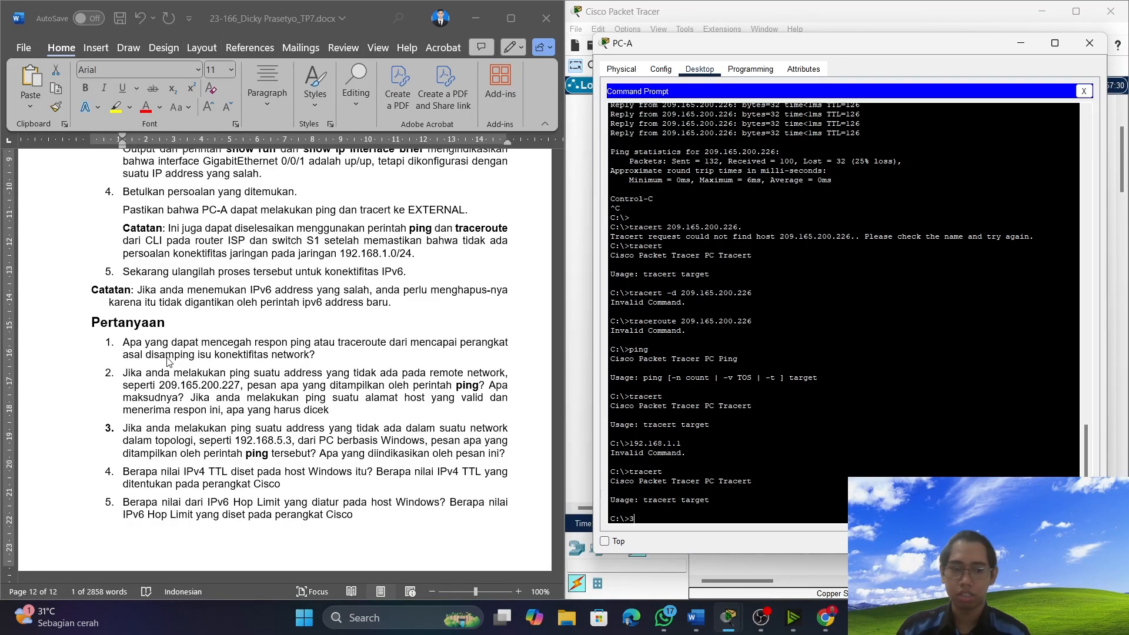
type("3333333333333333333333333333333333333333333333")
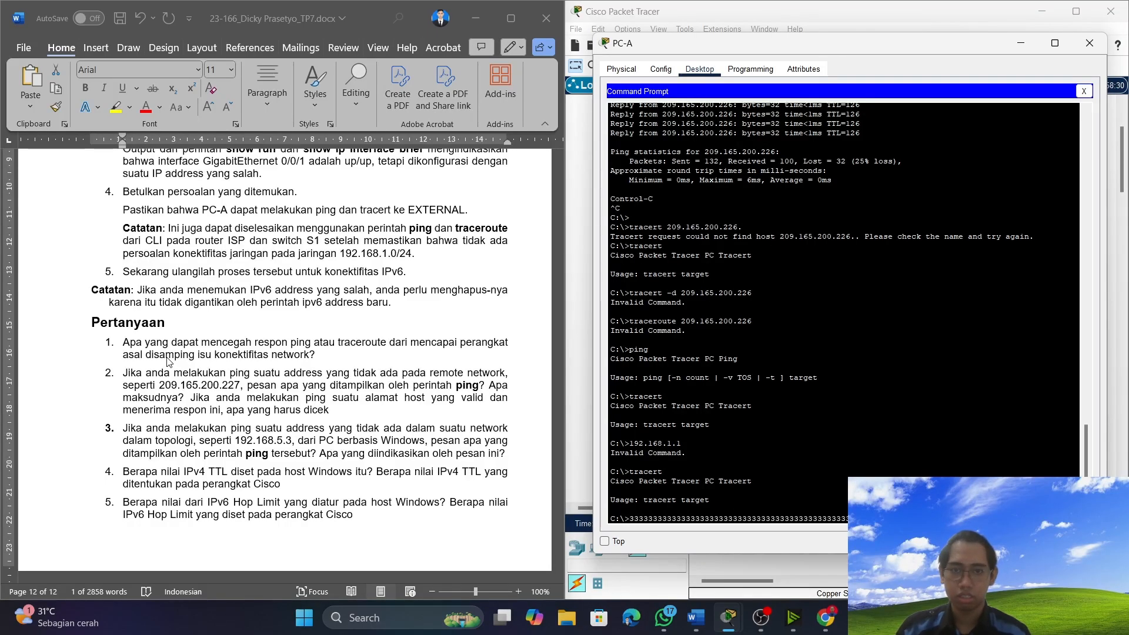
type("3333333333333333333333333333333333333333333333333333333333333333333")
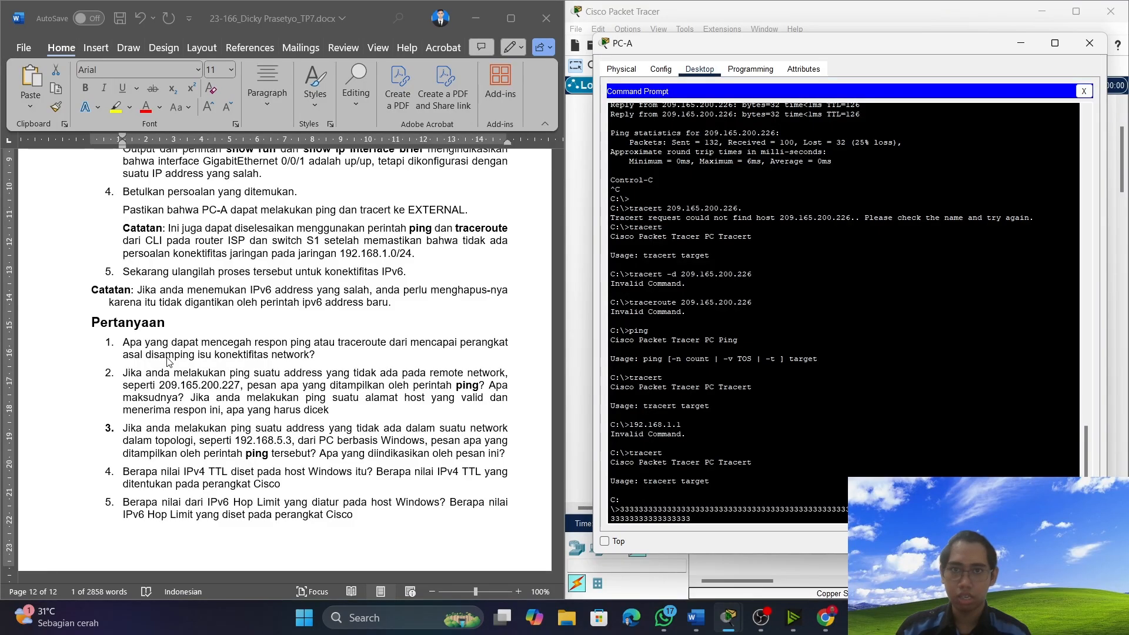
type("3")
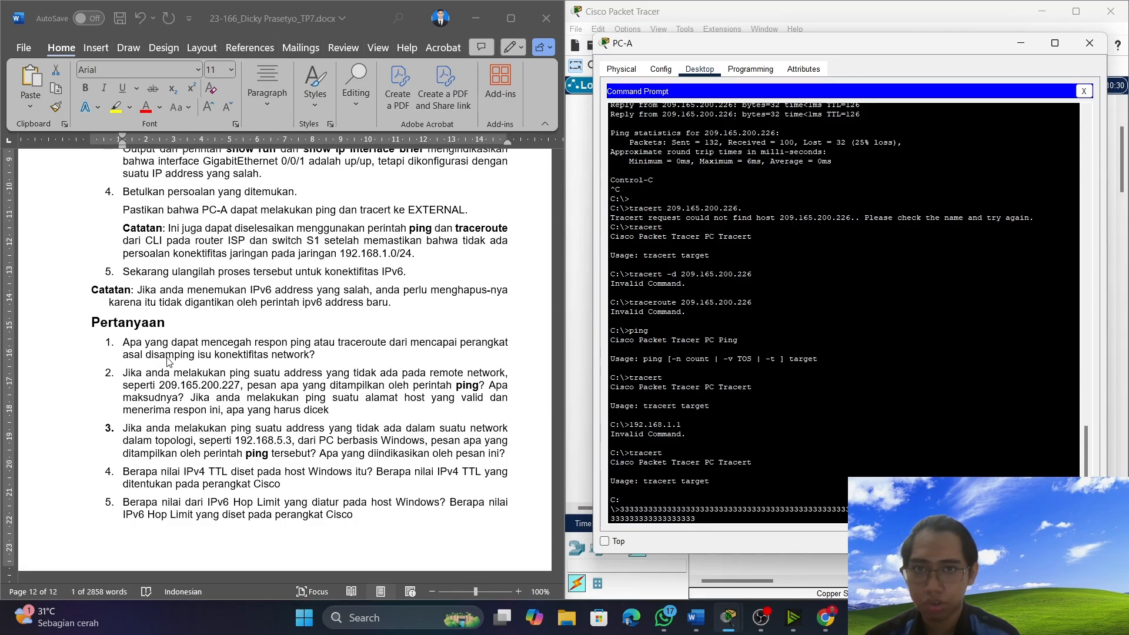
key("Return")
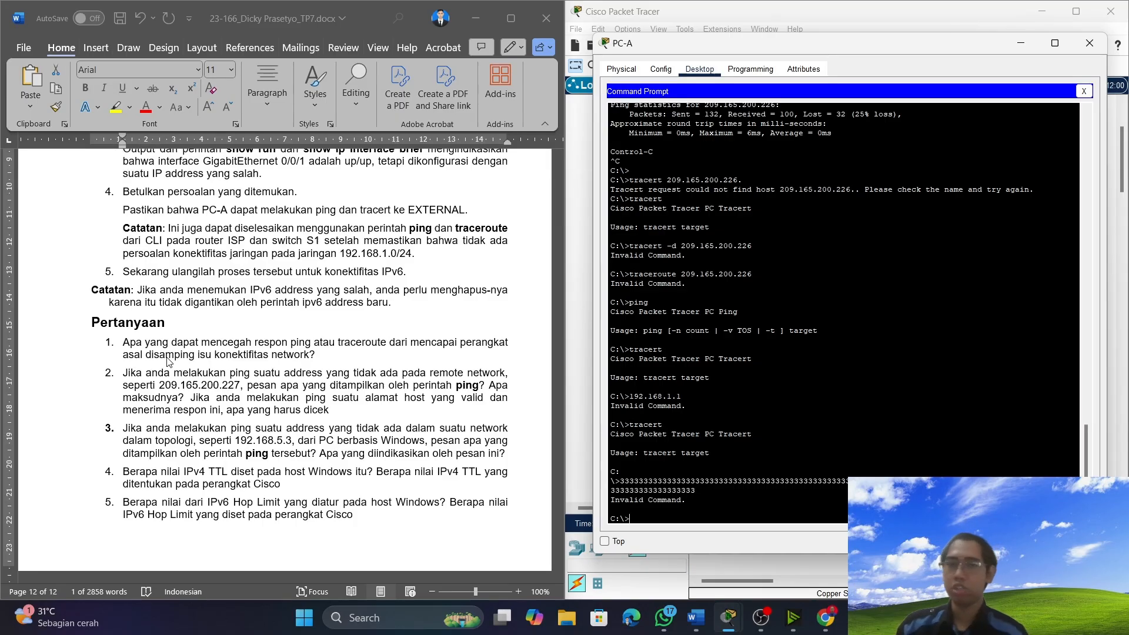
type("3")
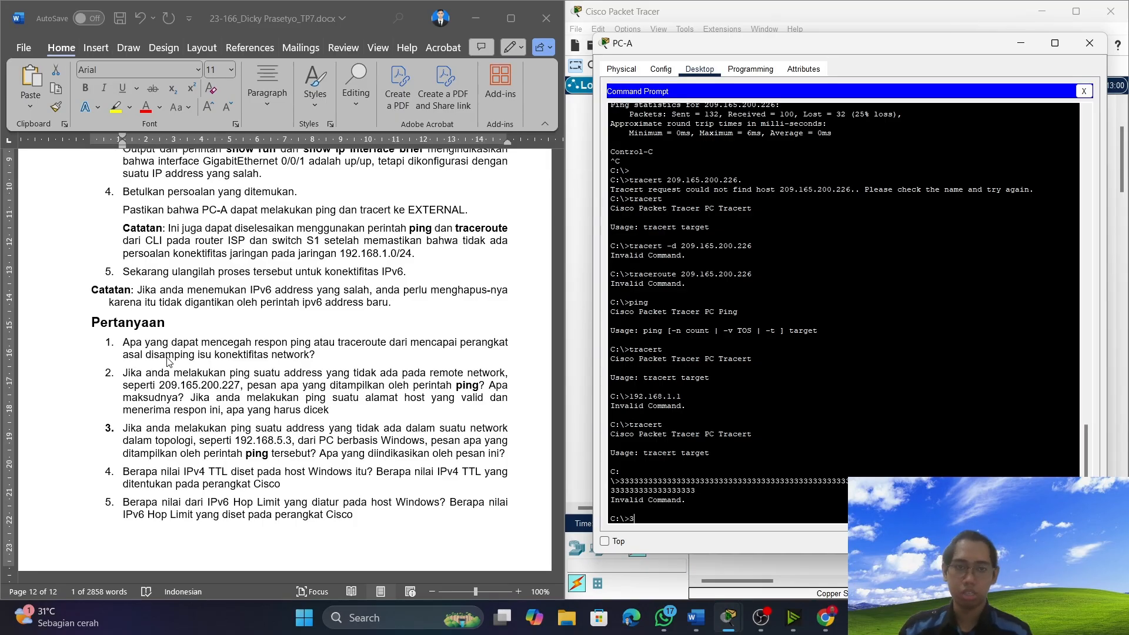
type("33333333333333333333333333333333333333333333333")
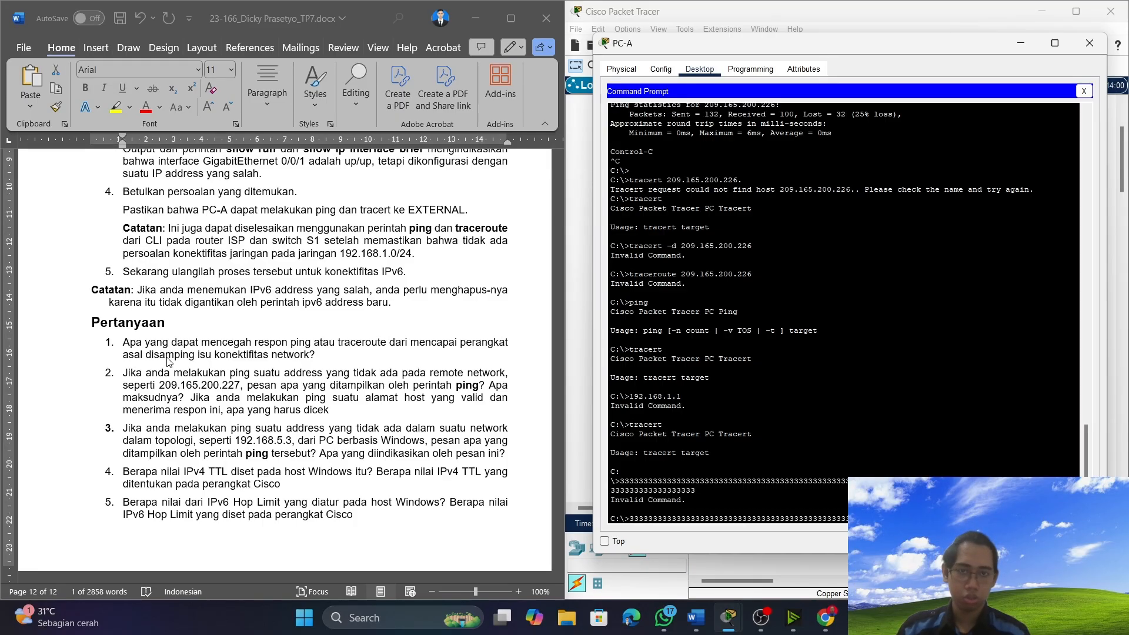
type("333333333333333333333333333333333333333333333333333333333333333333333333333333333333")
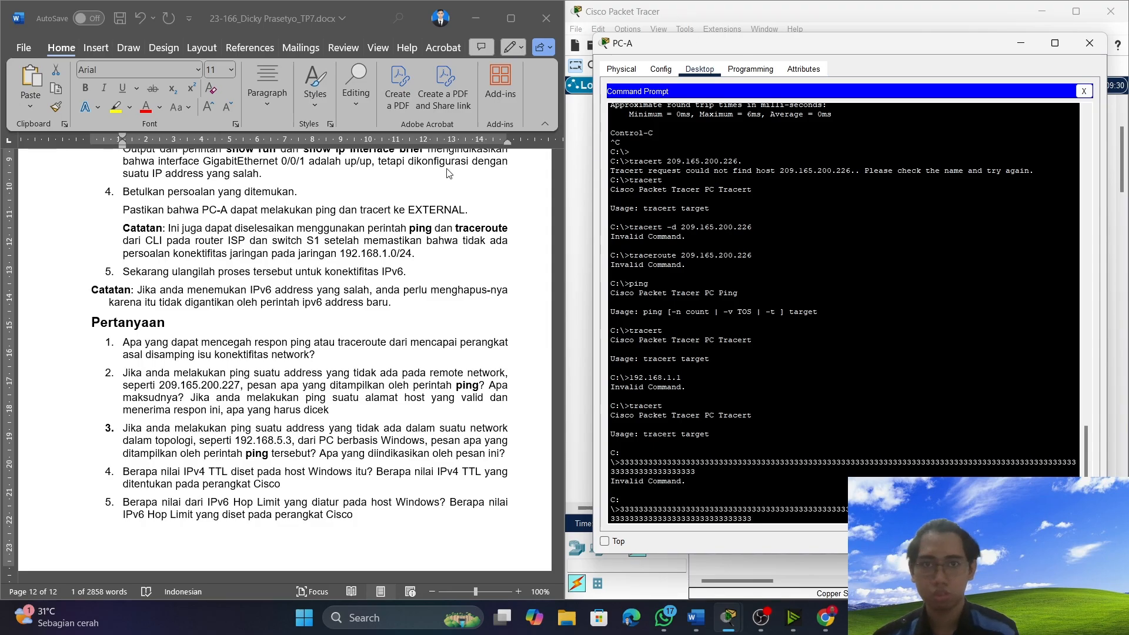
left_click(359, 354)
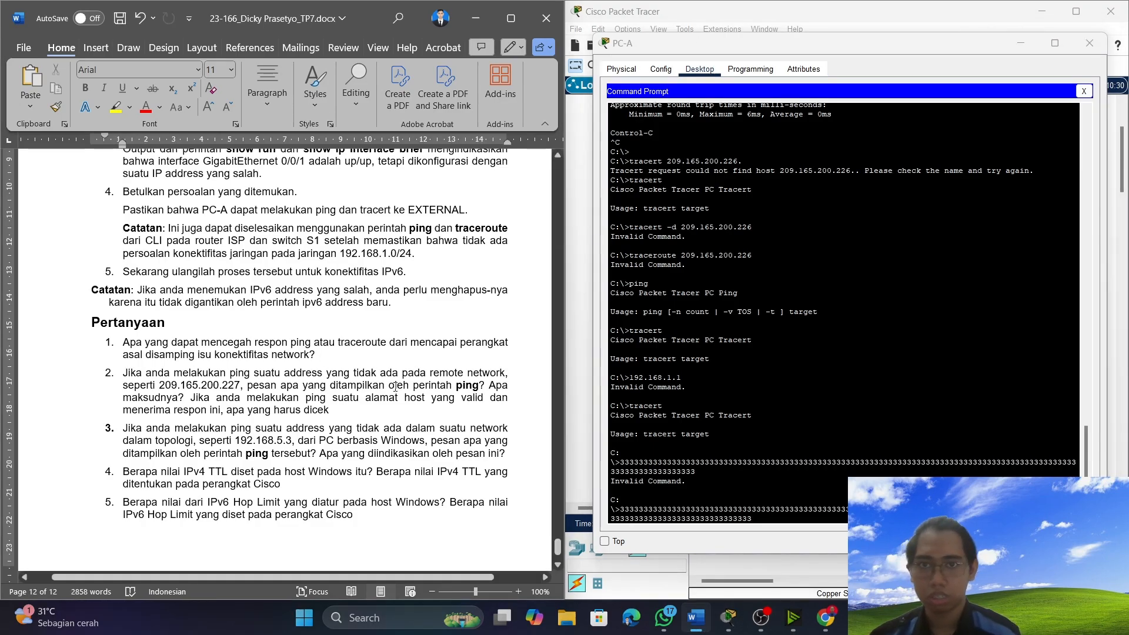
scroll(393, 385, "down", 1)
scroll(393, 385, "down", 1)
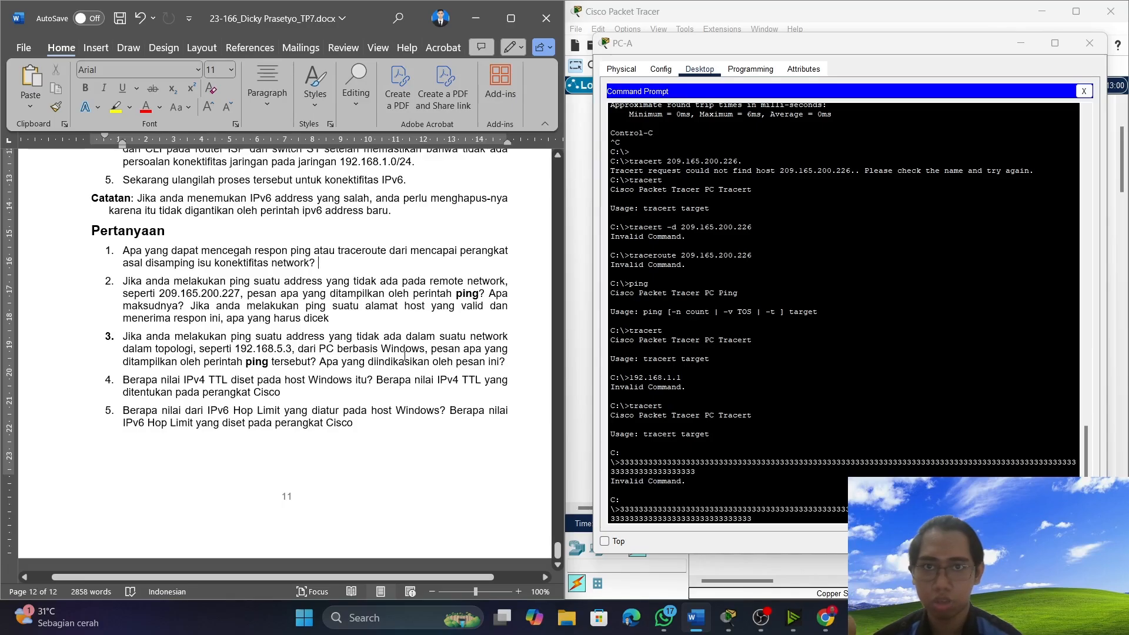
left_click(761, 618)
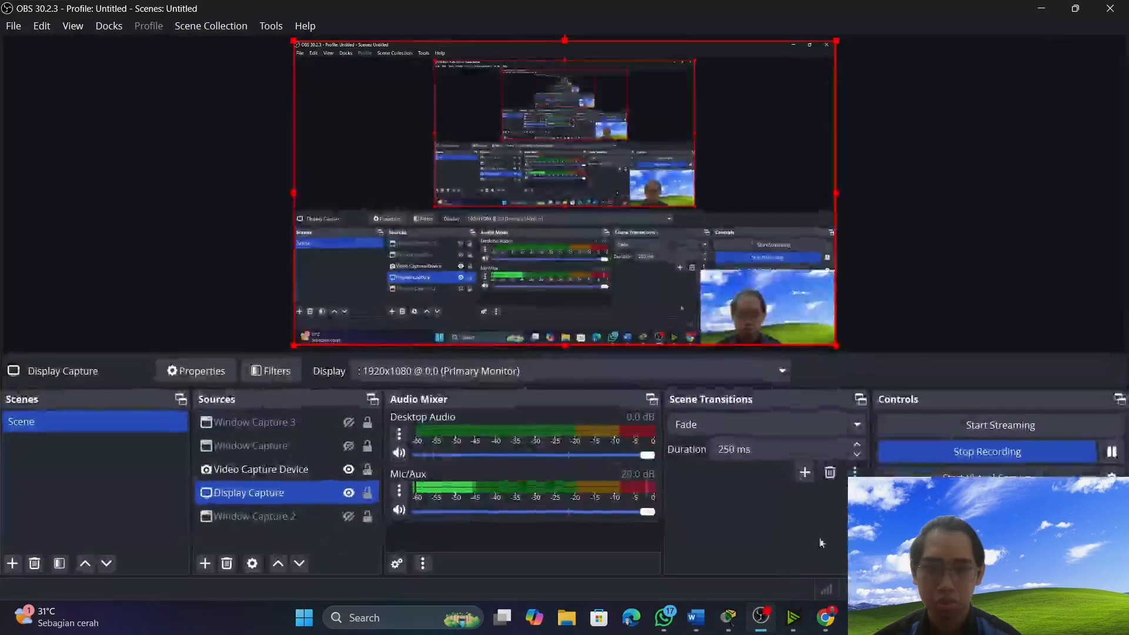